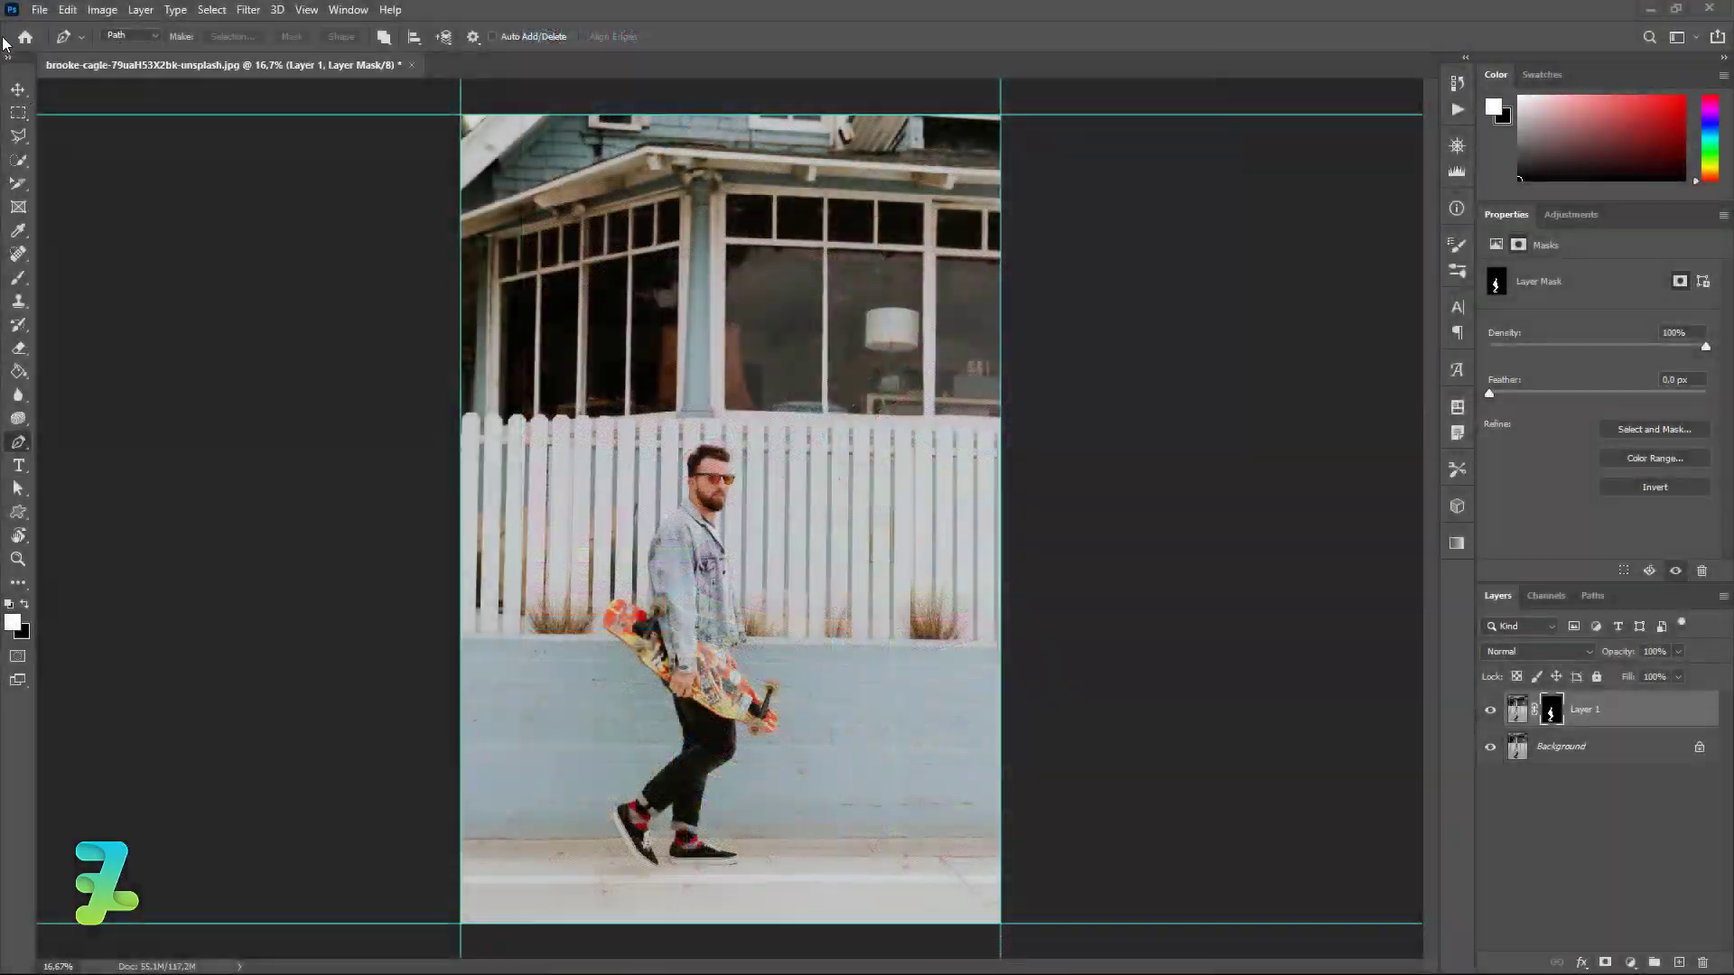
Create a new blank A3 document (297 × 420 mm, 300 ppi) from the Print presets.
left_click(37, 10)
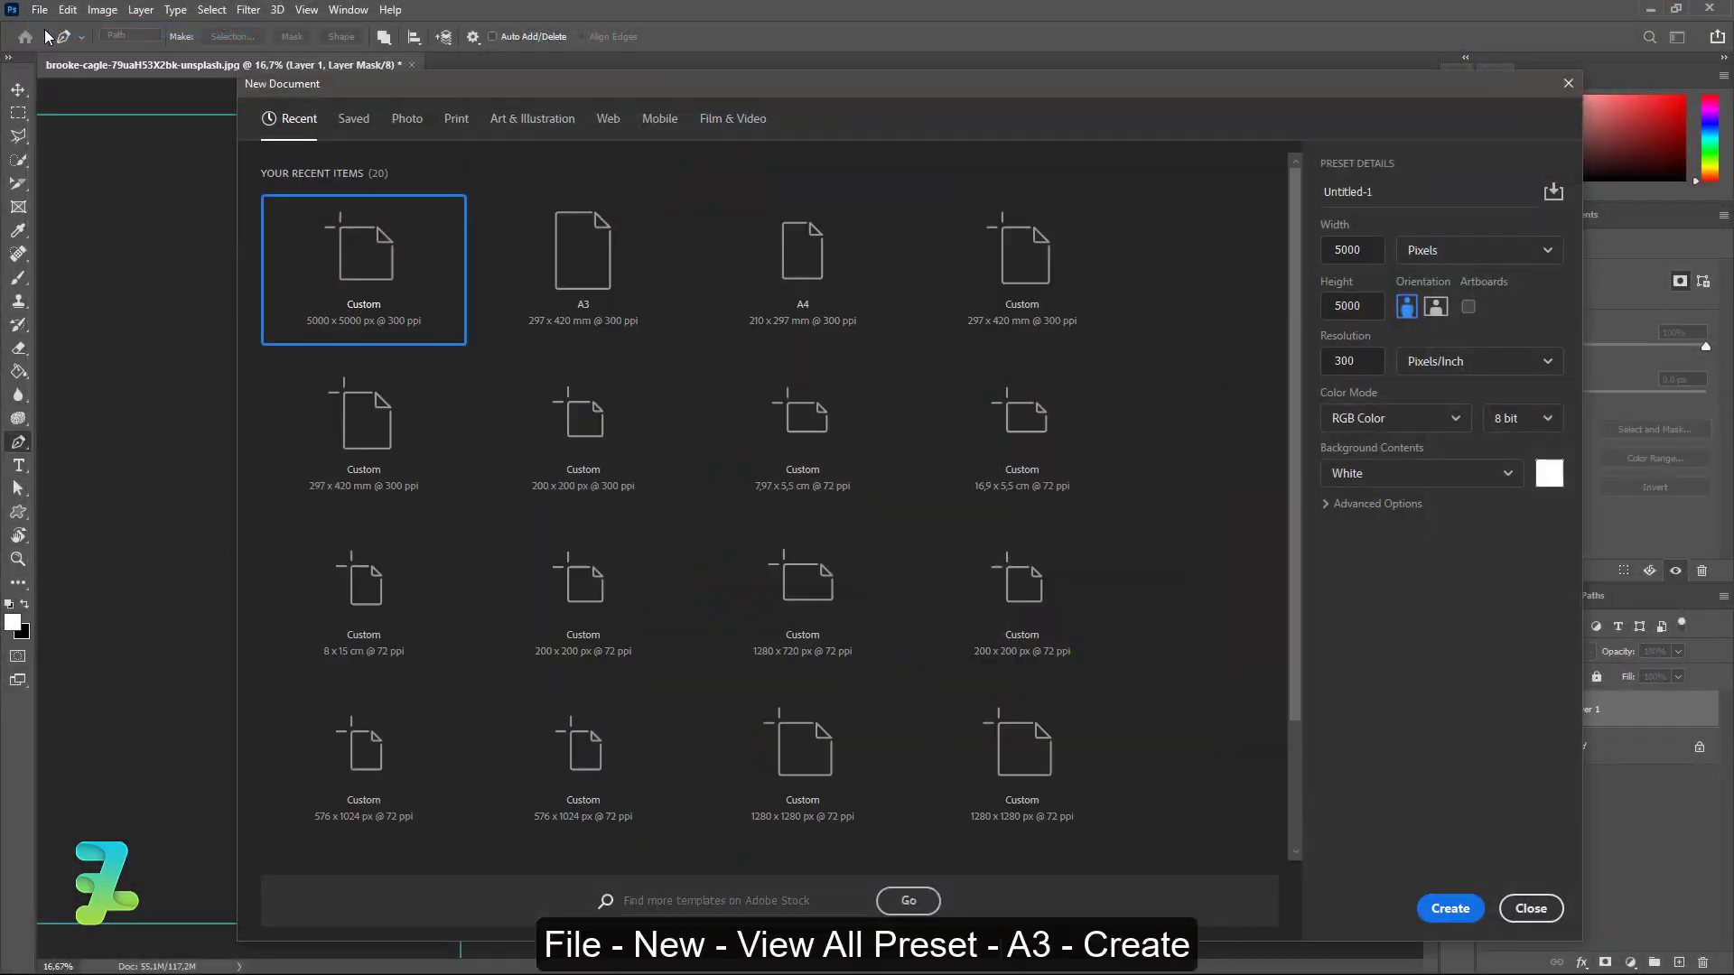
left_click(455, 120)
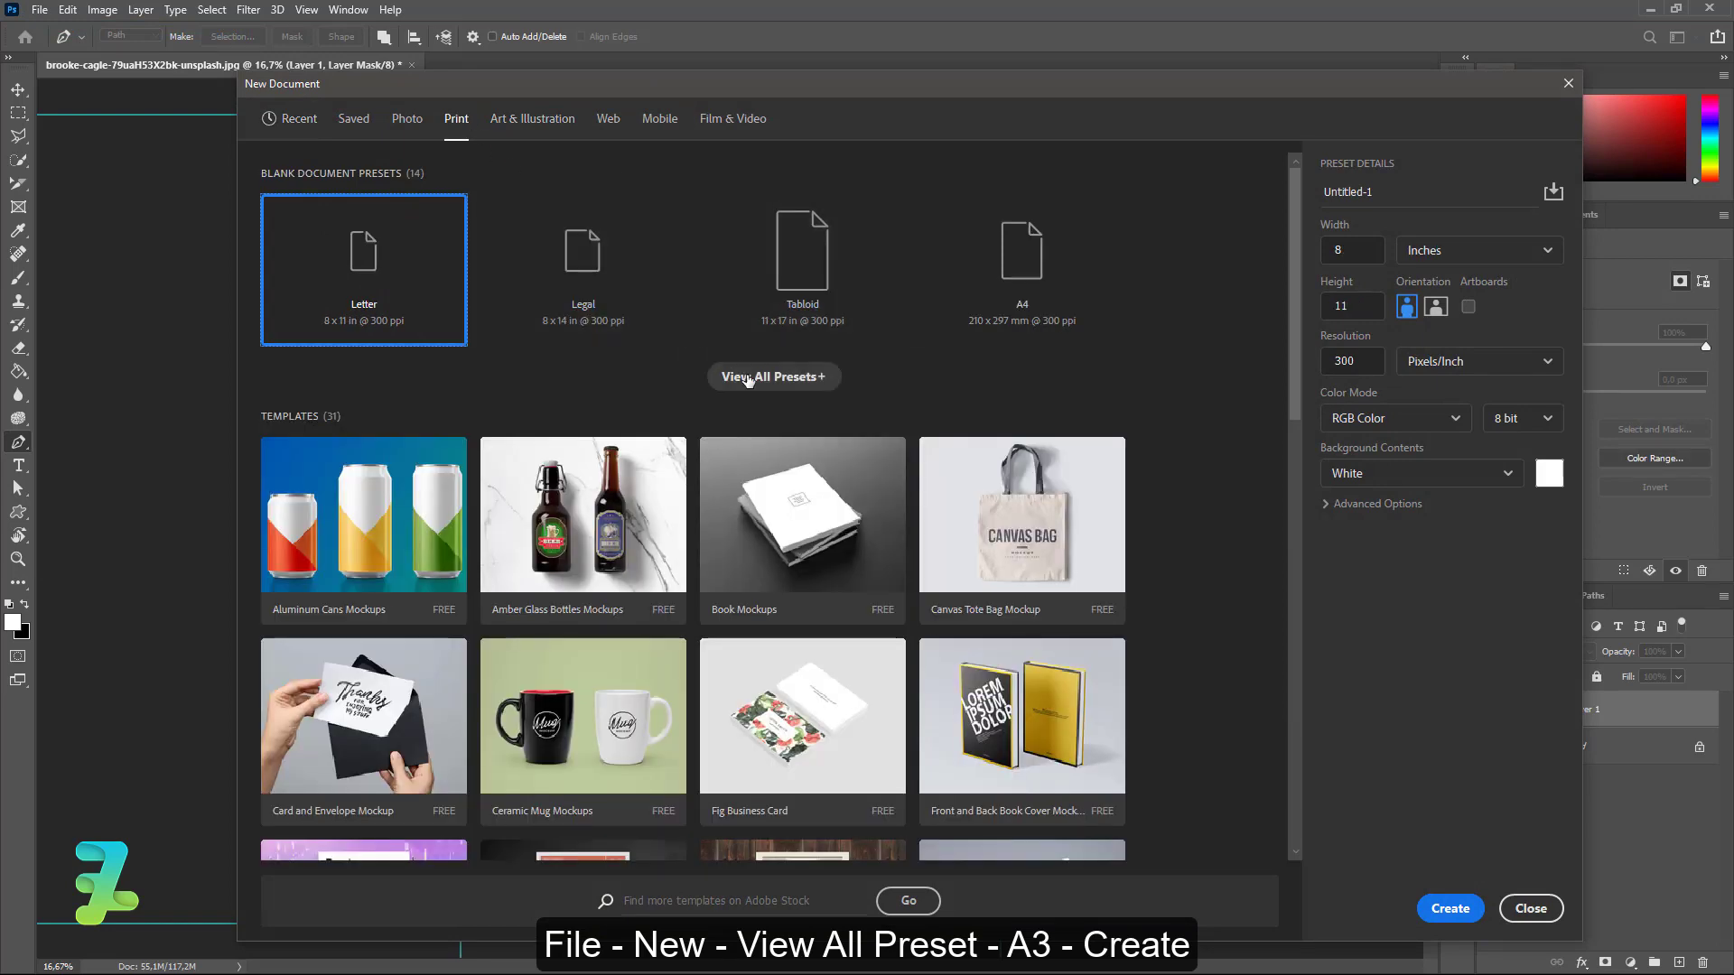
left_click(747, 376)
left_click(773, 451)
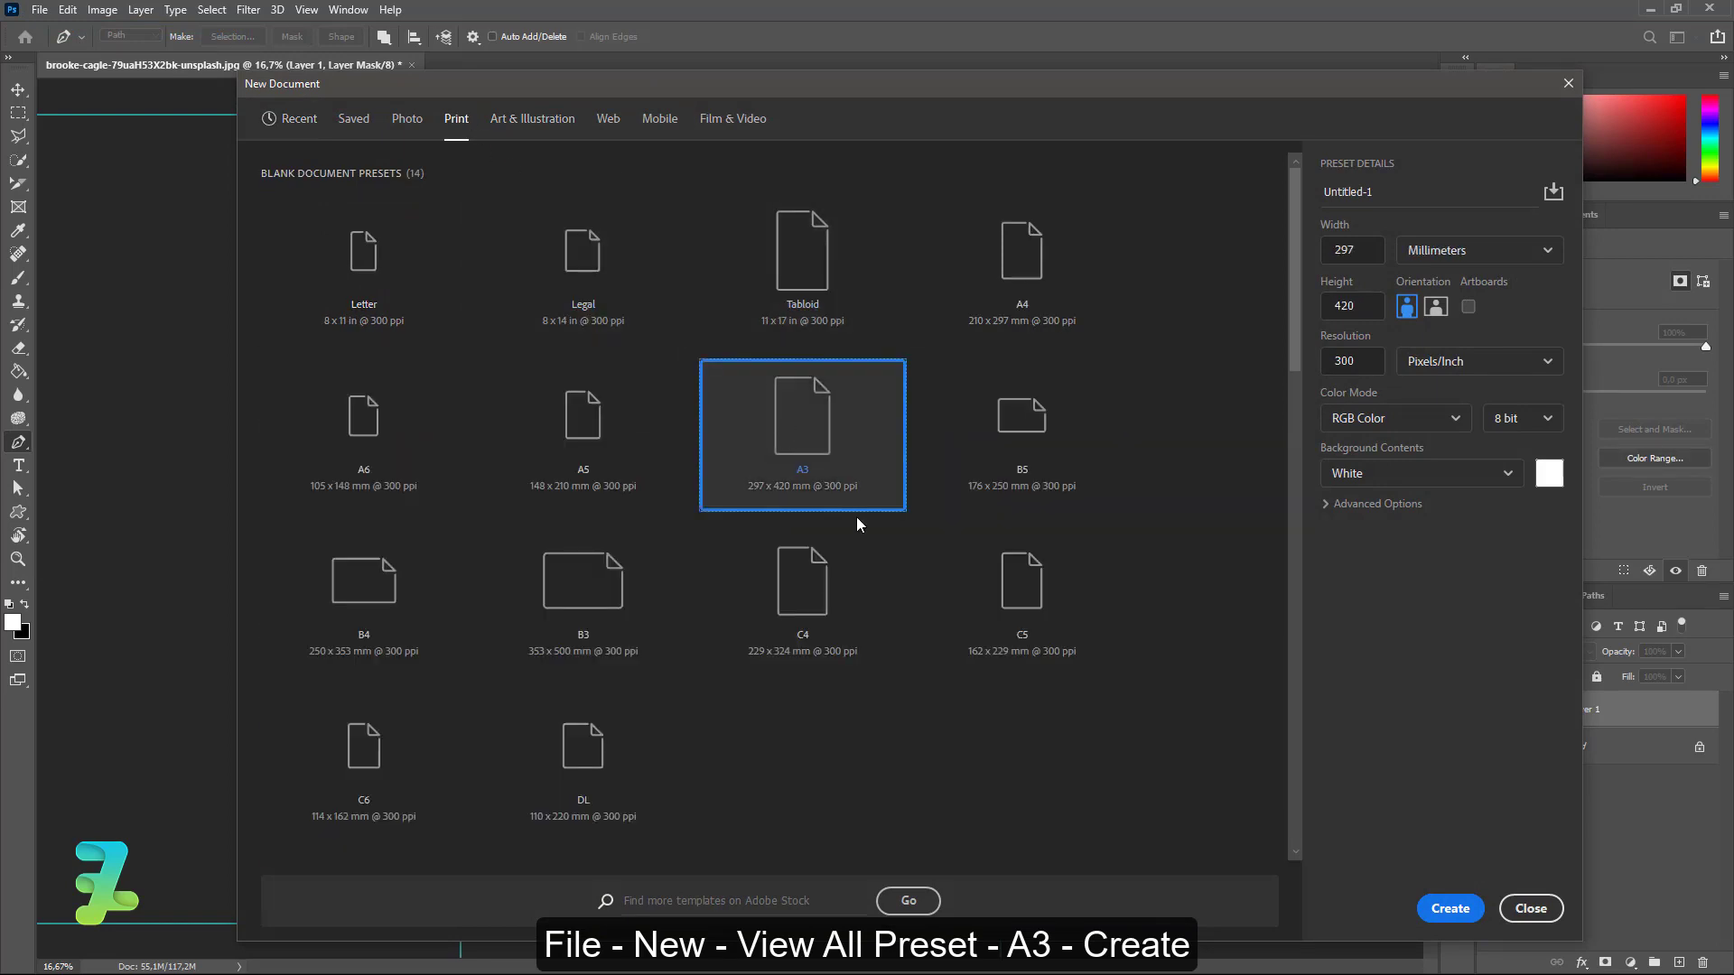
left_click(1450, 908)
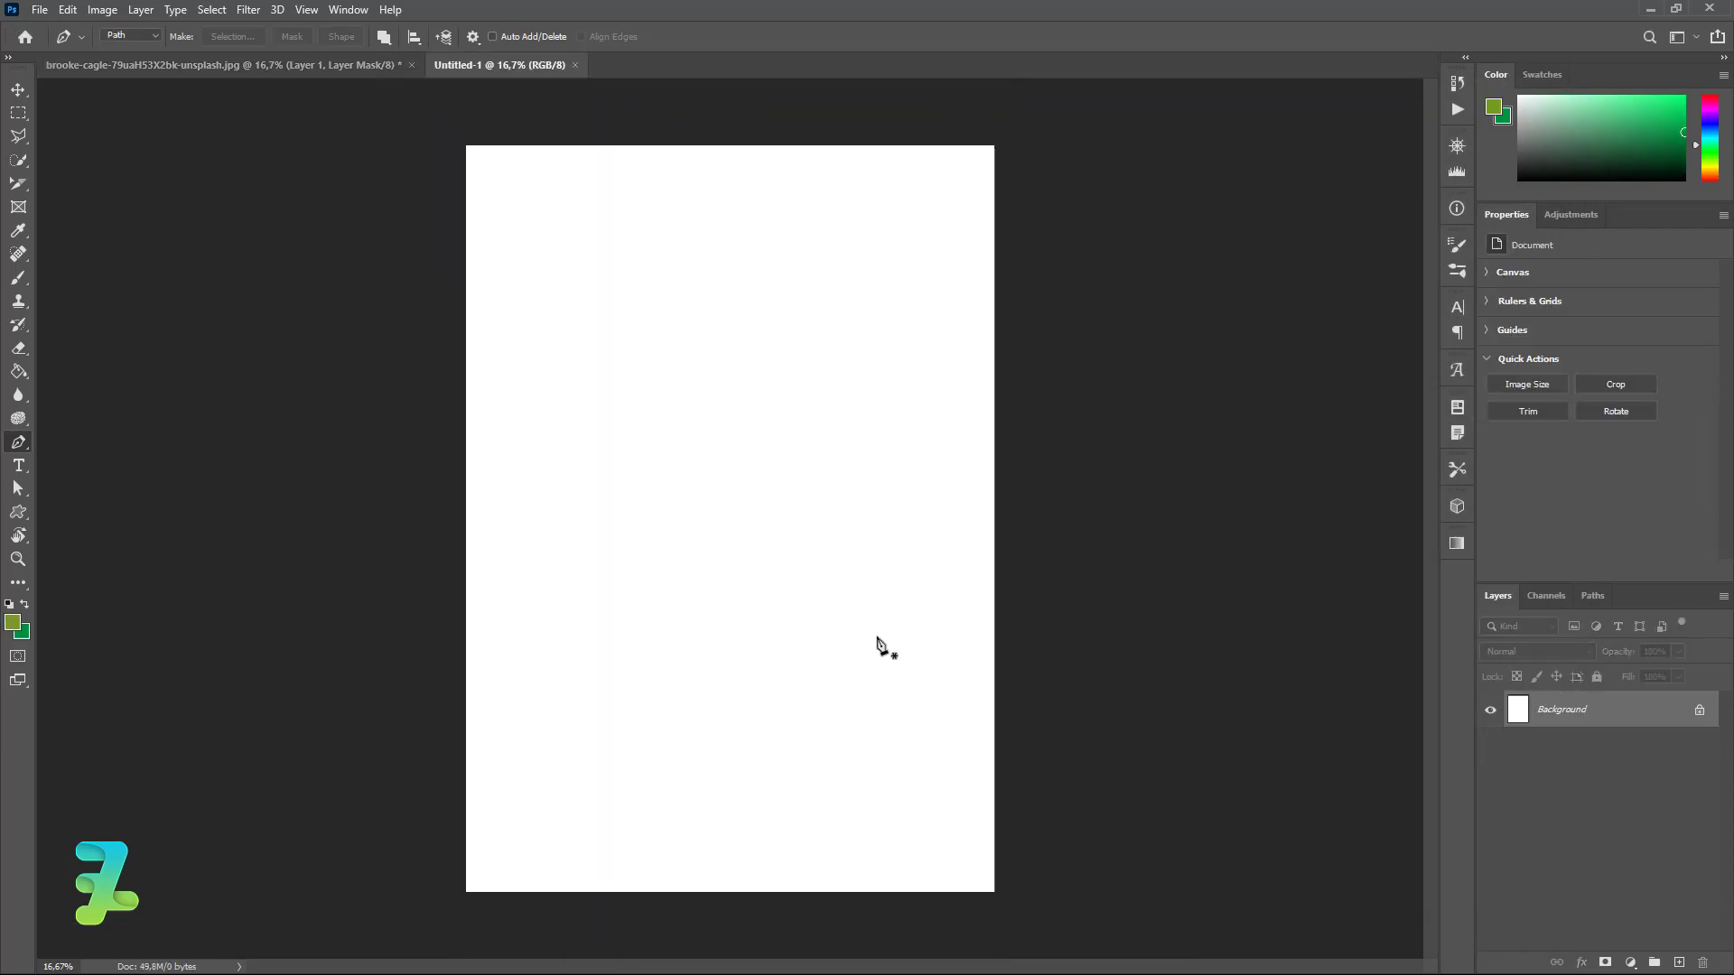
Set up a fully soft brush with 0% hardness and a 2200 px size.
key("b")
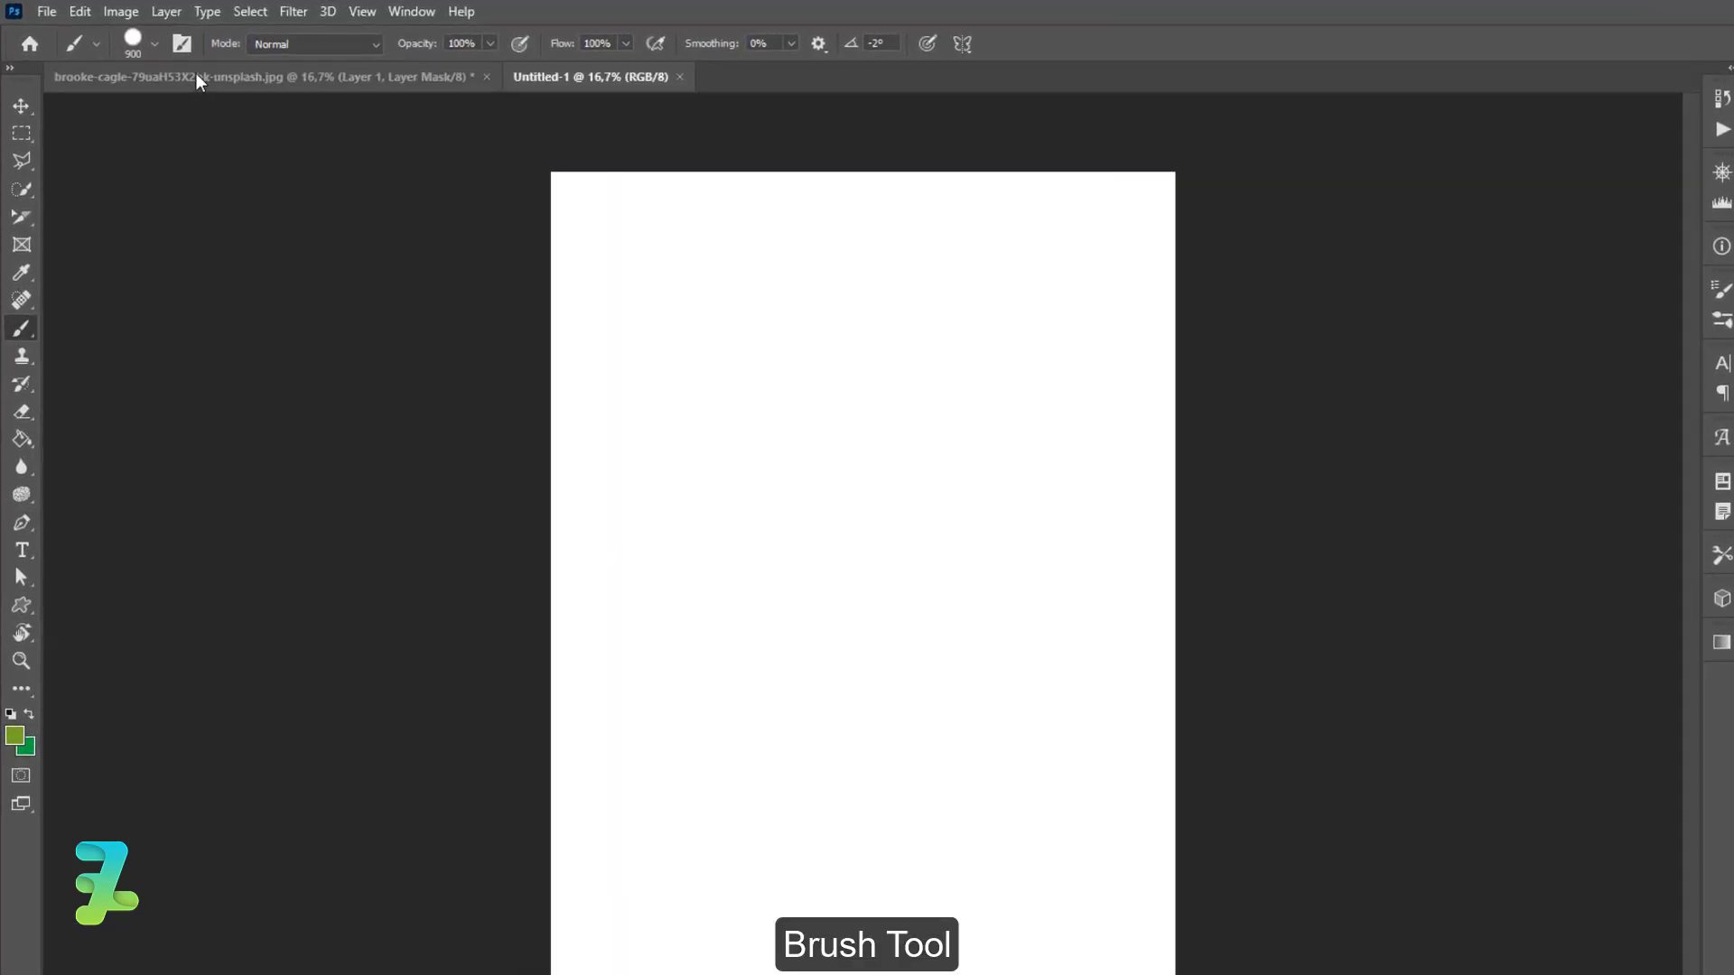
left_click(202, 69)
left_click_drag(351, 225, 7, 215)
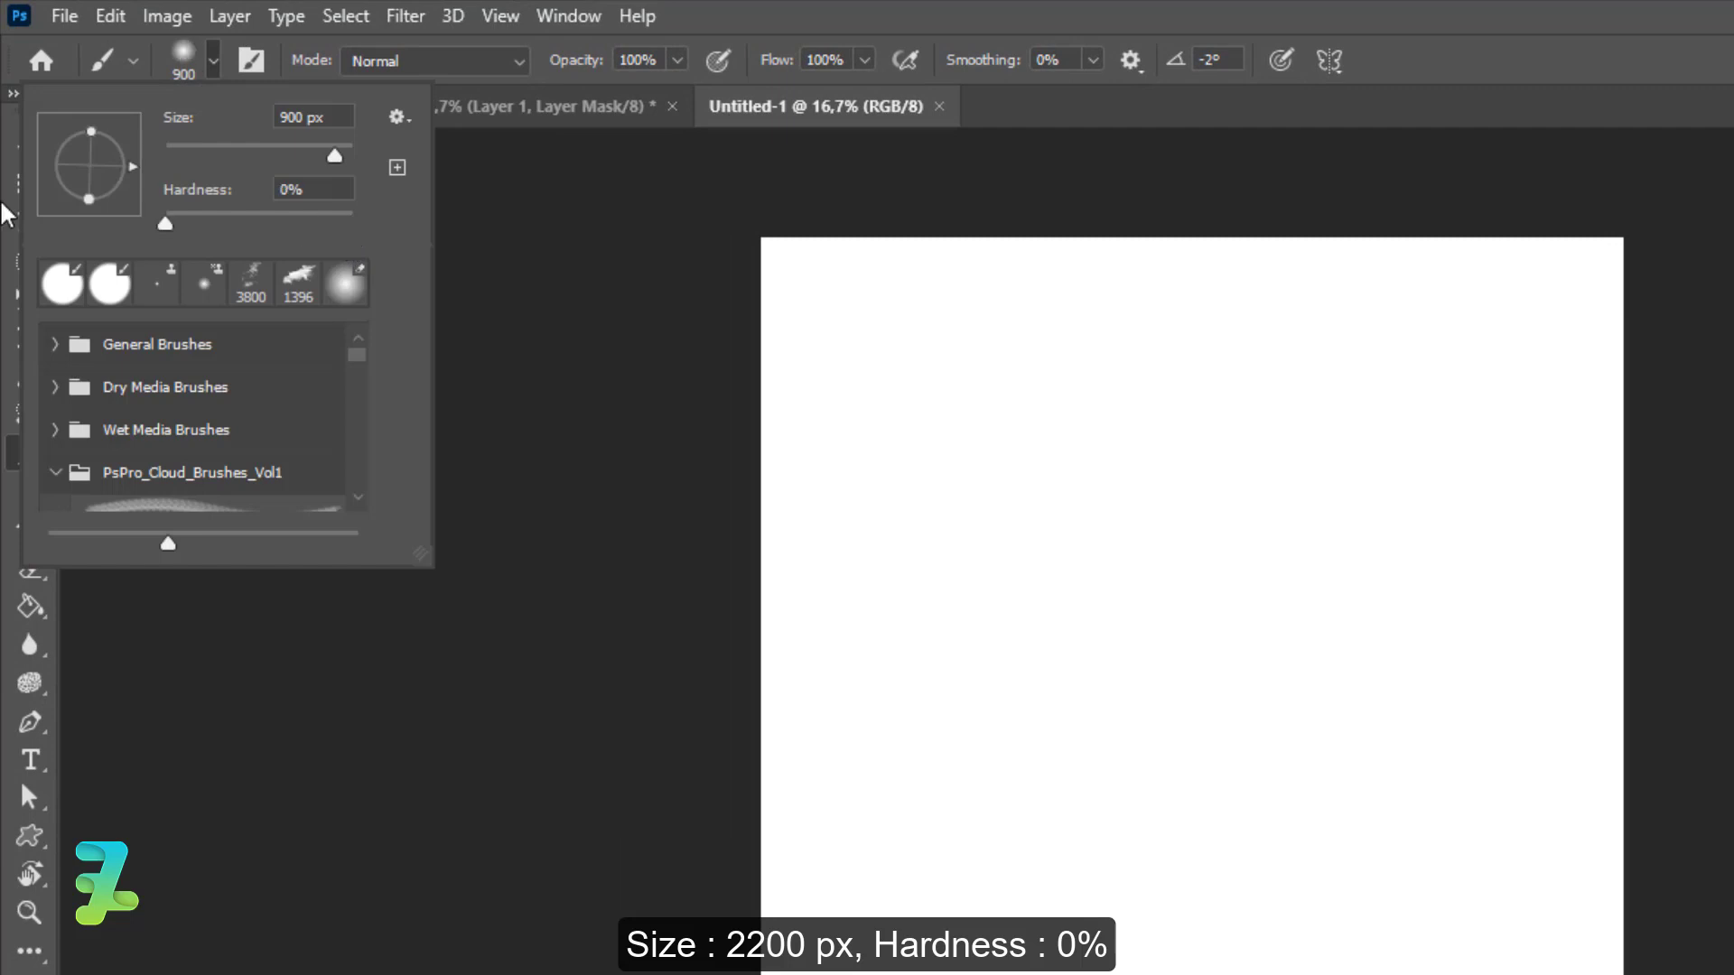
left_click_drag(327, 155, 341, 161)
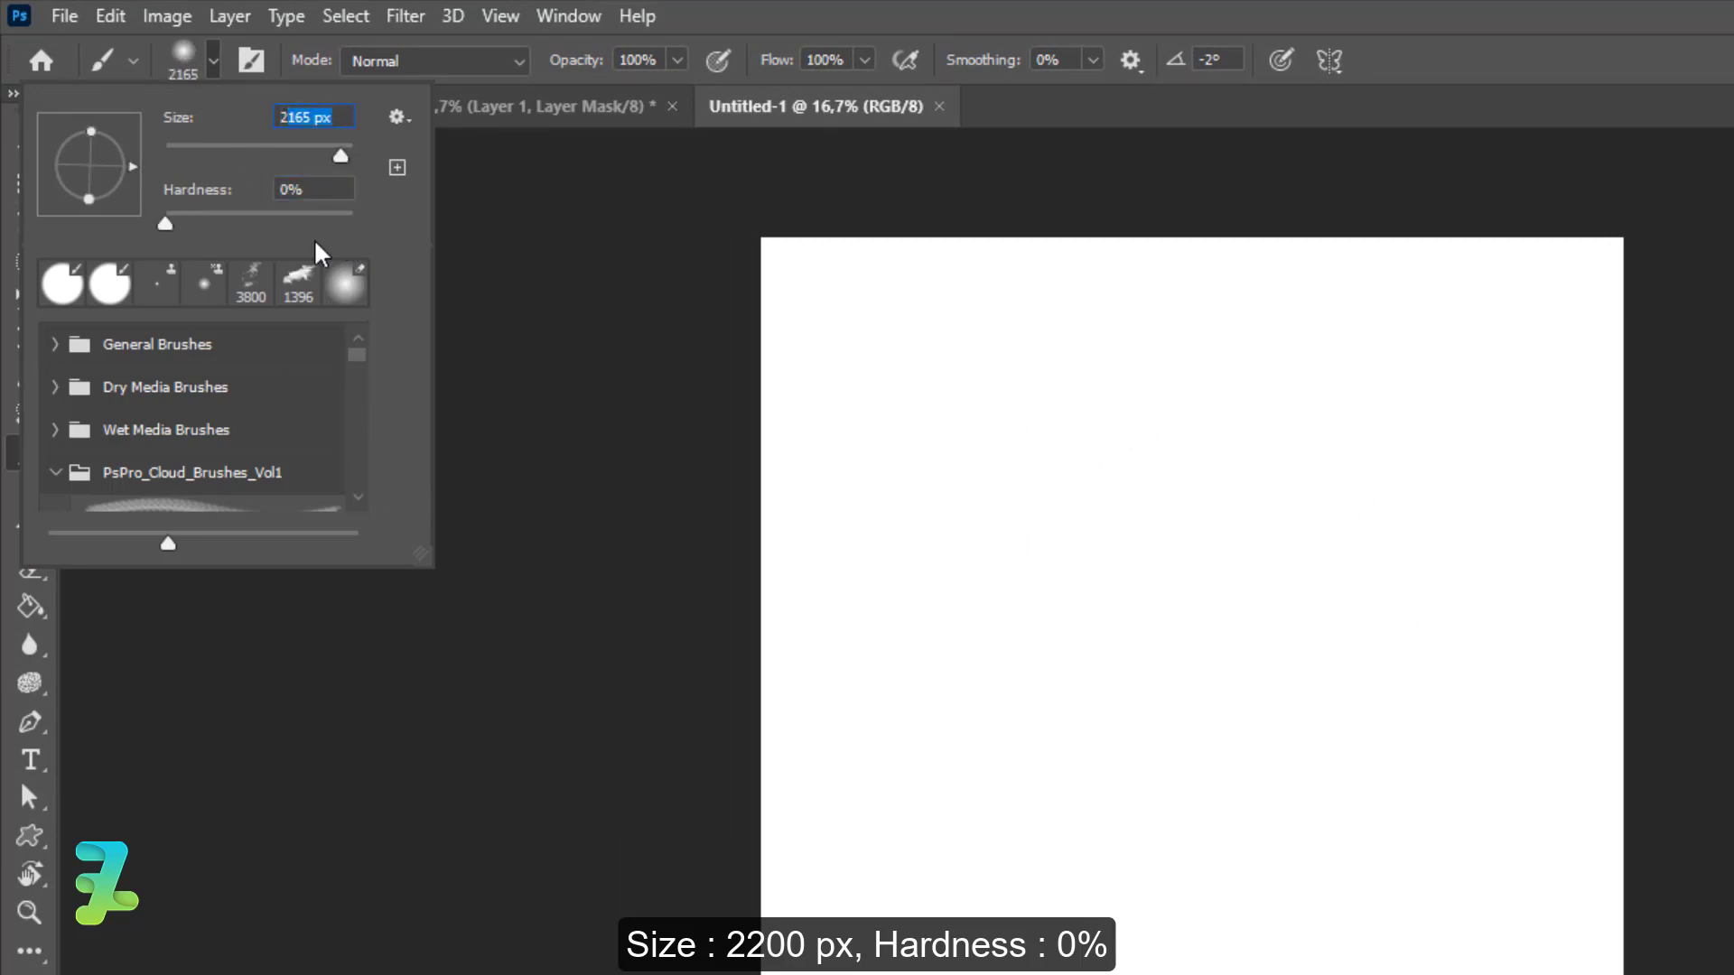
type("2200")
key("Return")
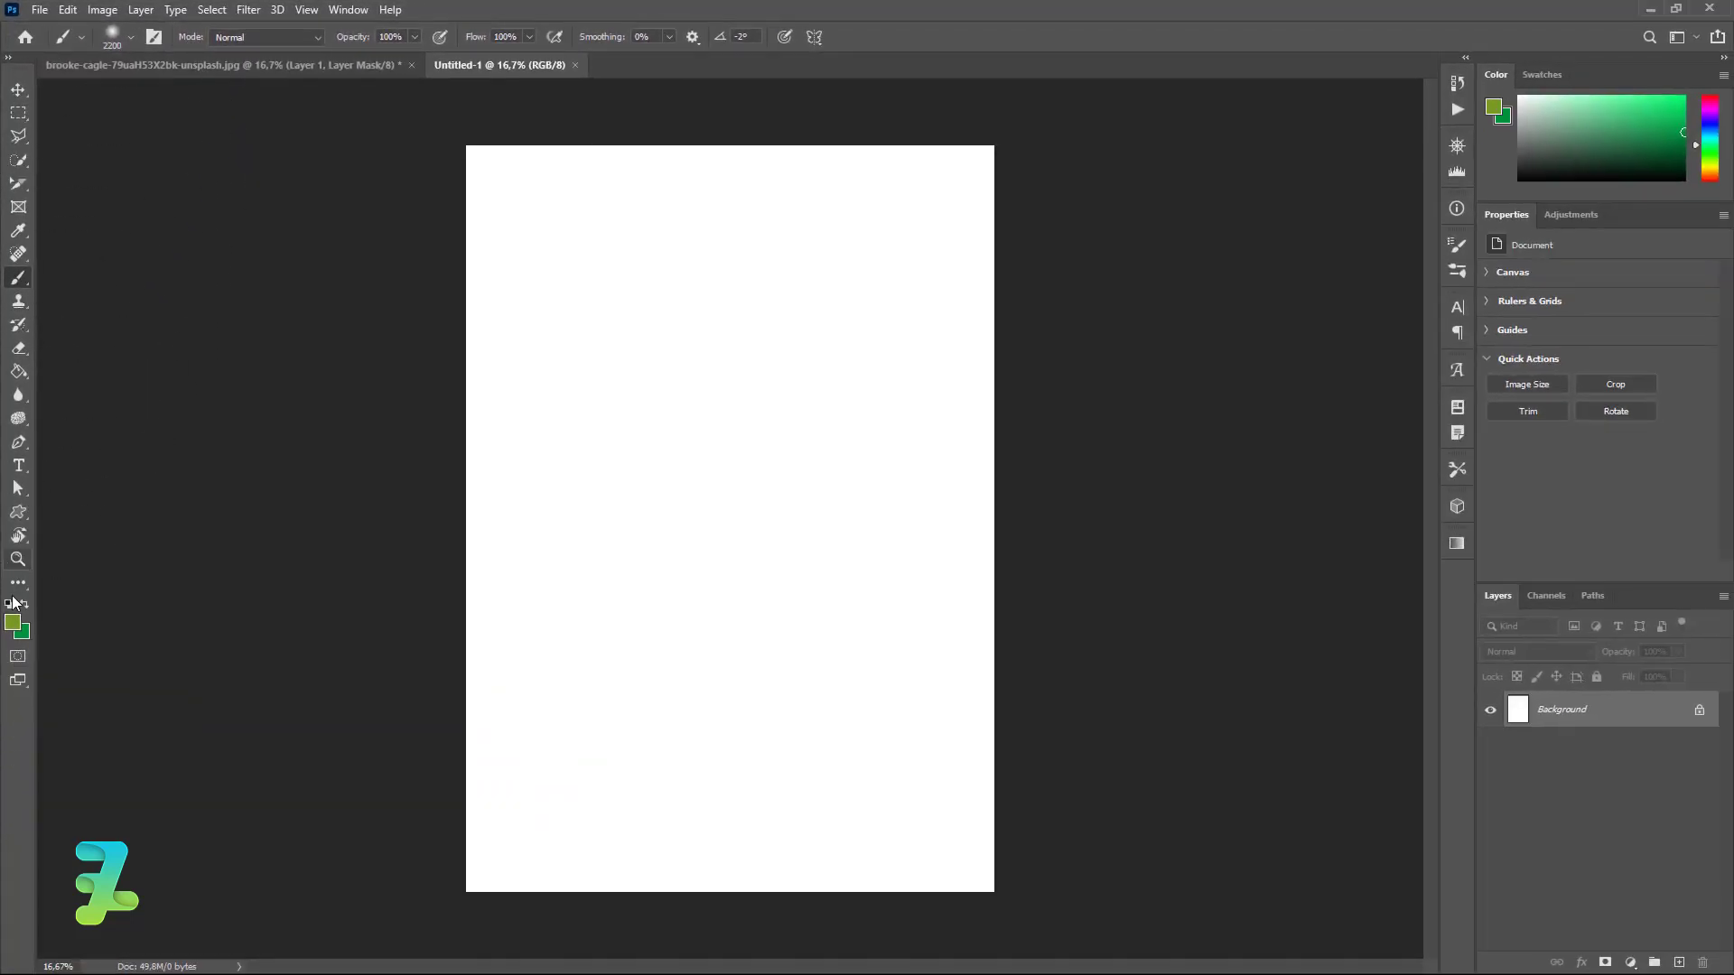
Paint a pale yellow (#ffec83) wash across the lower half of the canvas.
left_click(13, 623)
left_click_drag(1140, 456, 1140, 441)
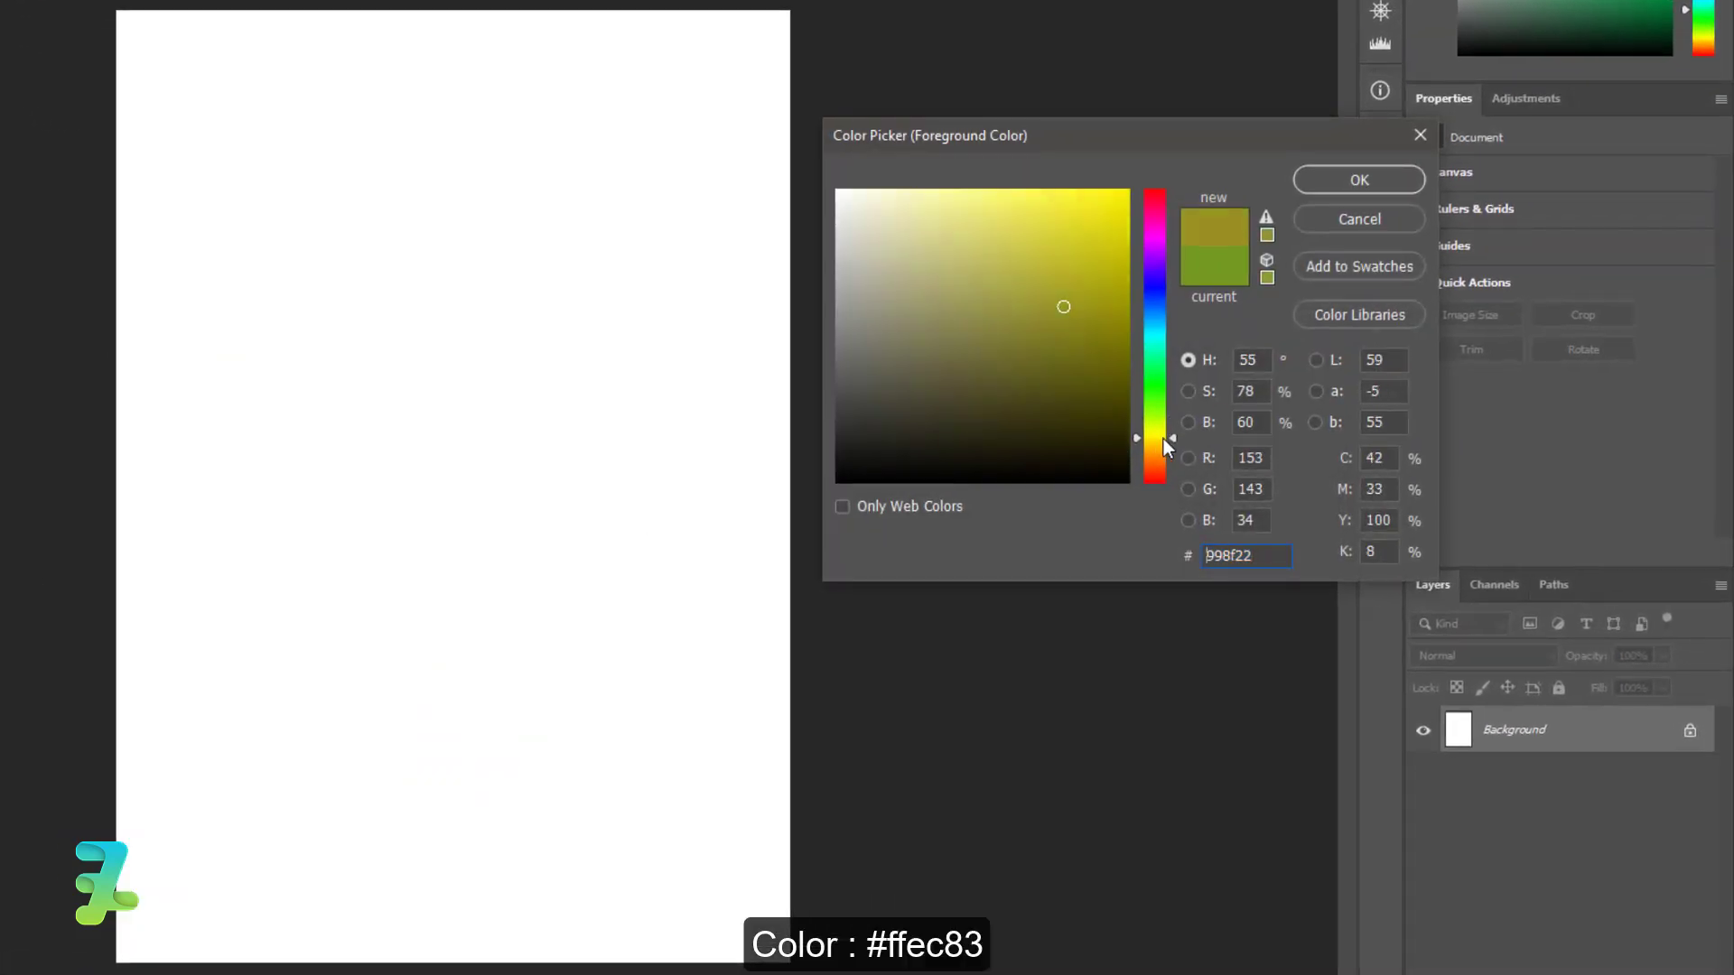
left_click_drag(1041, 250, 1000, 178)
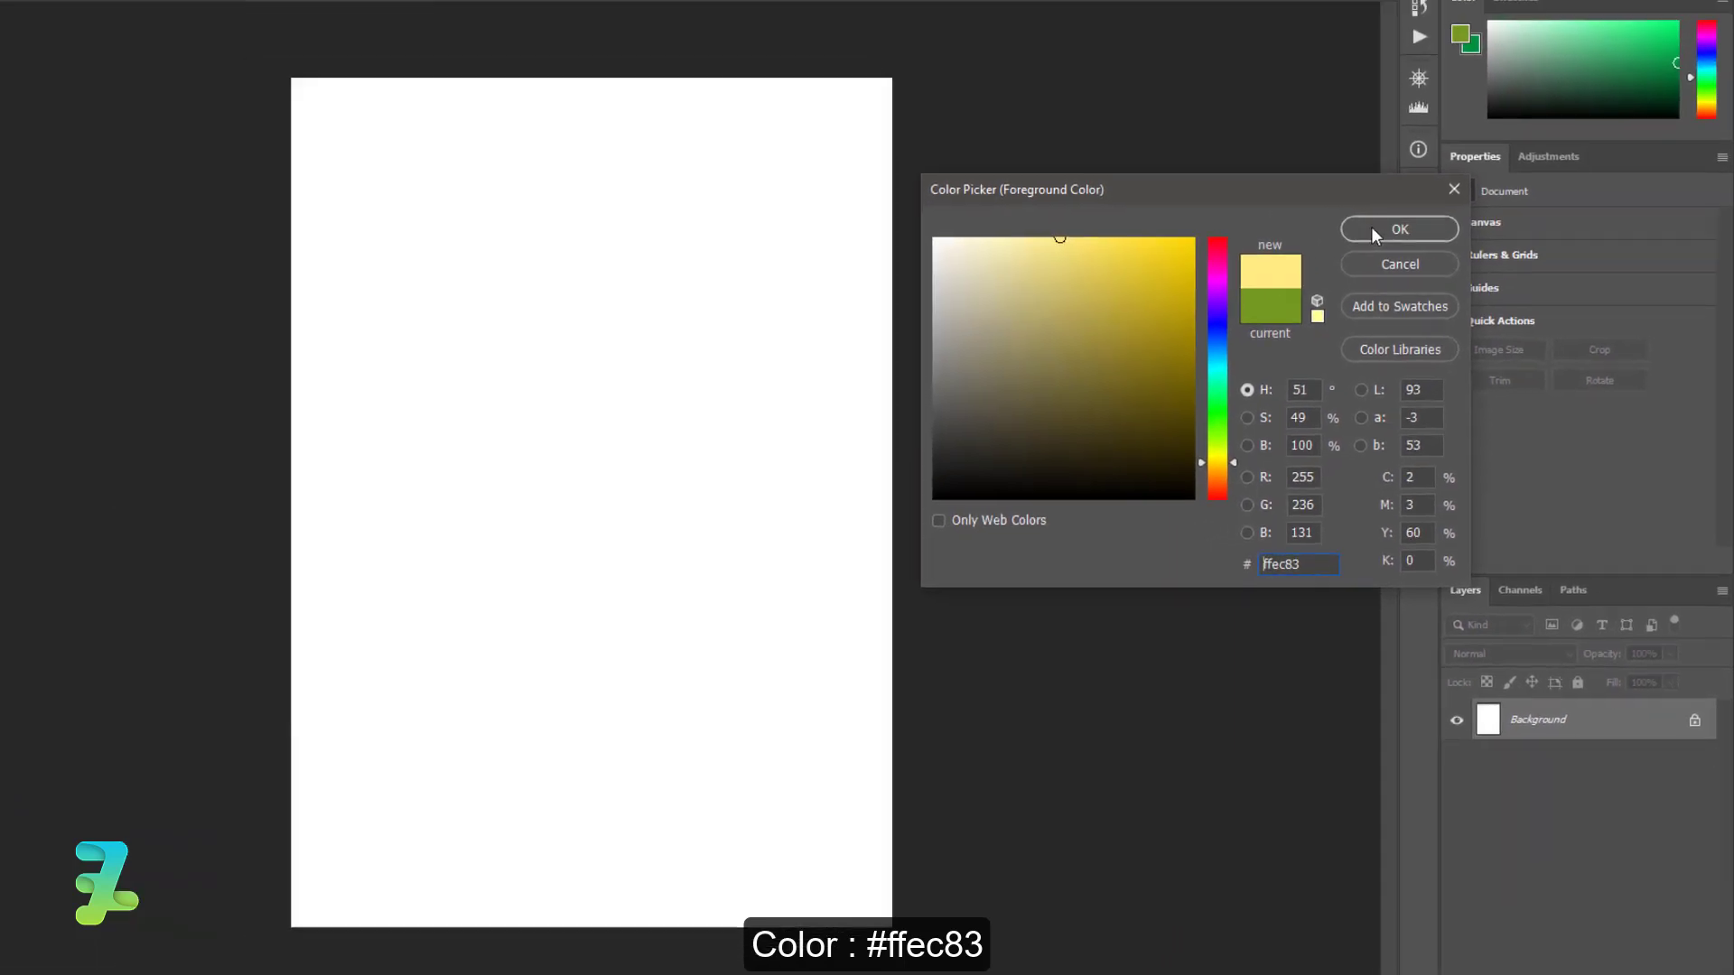
left_click(1310, 186)
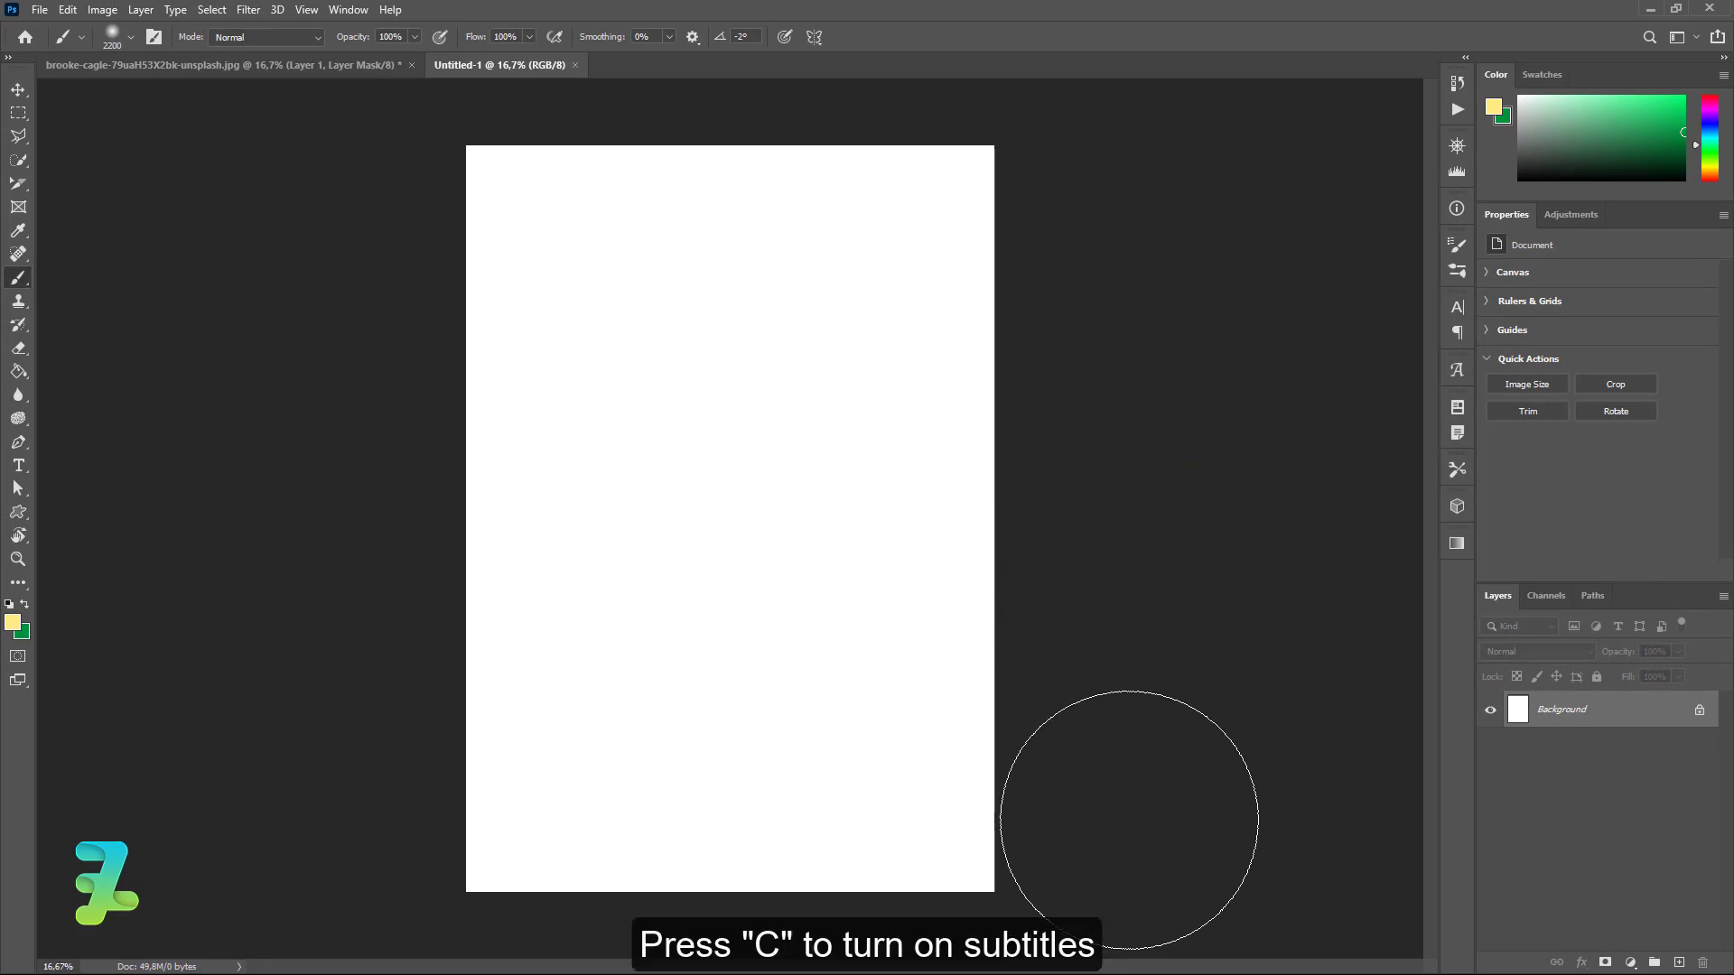
left_click_drag(1127, 828, 205, 811)
mouse_move(1316, 743)
left_mouse_down()
mouse_move(233, 717)
mouse_move(1211, 720)
left_mouse_up()
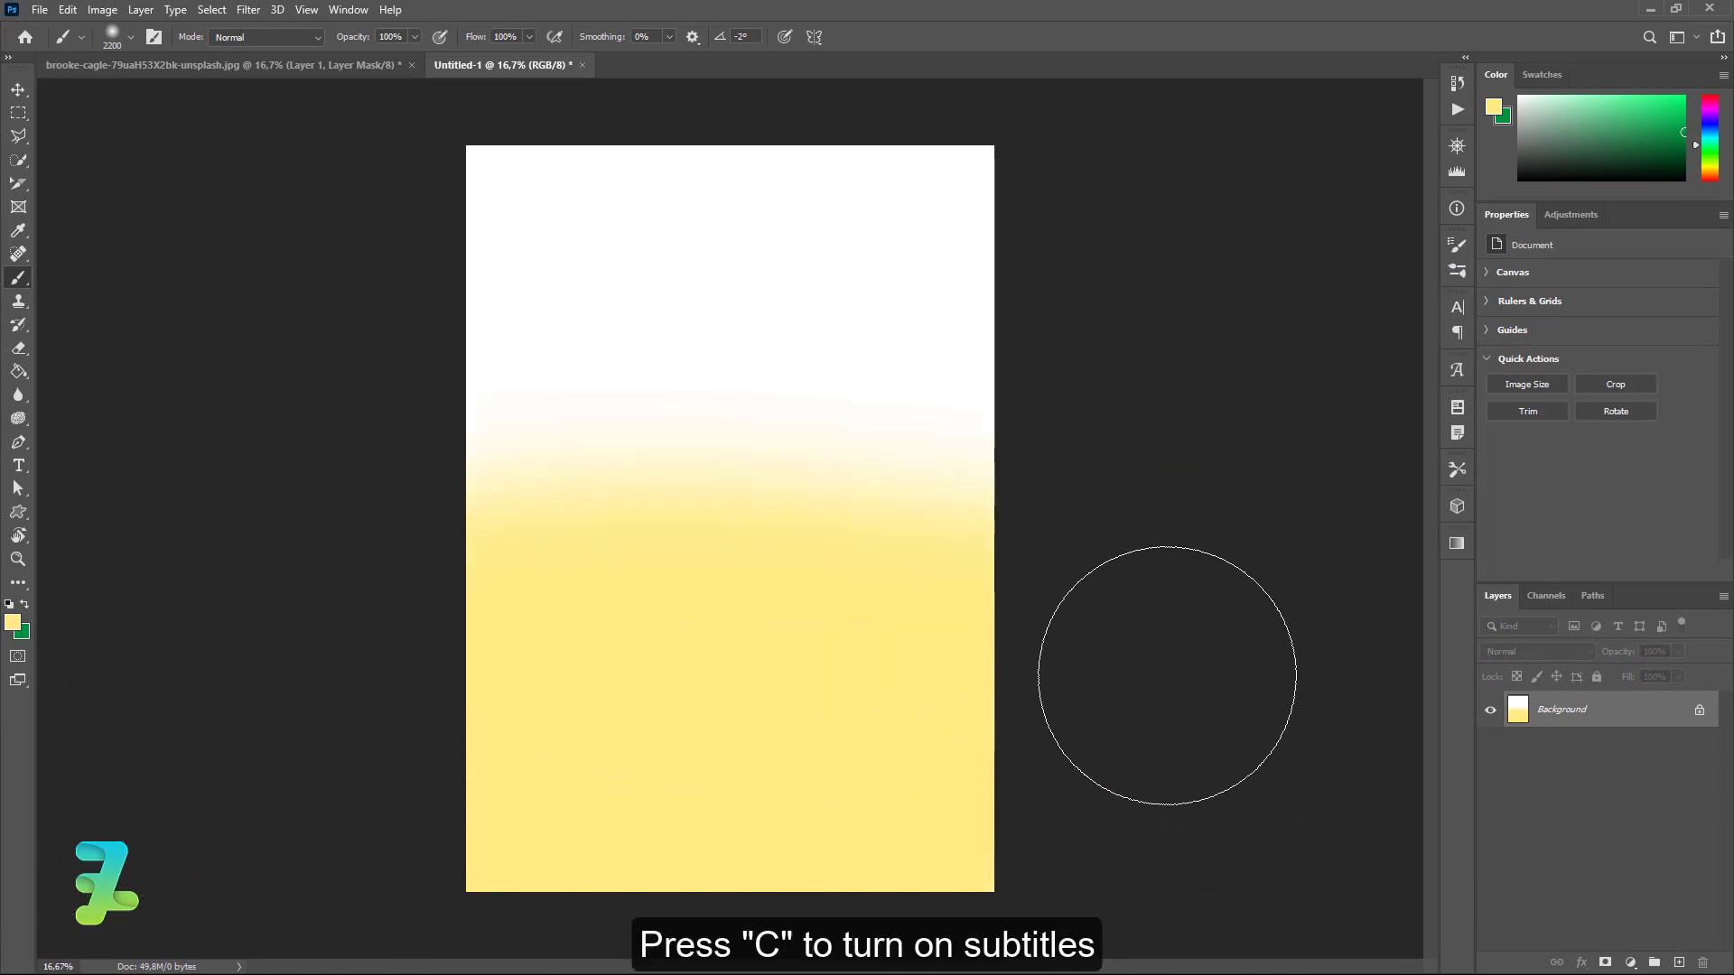
left_click(13, 622)
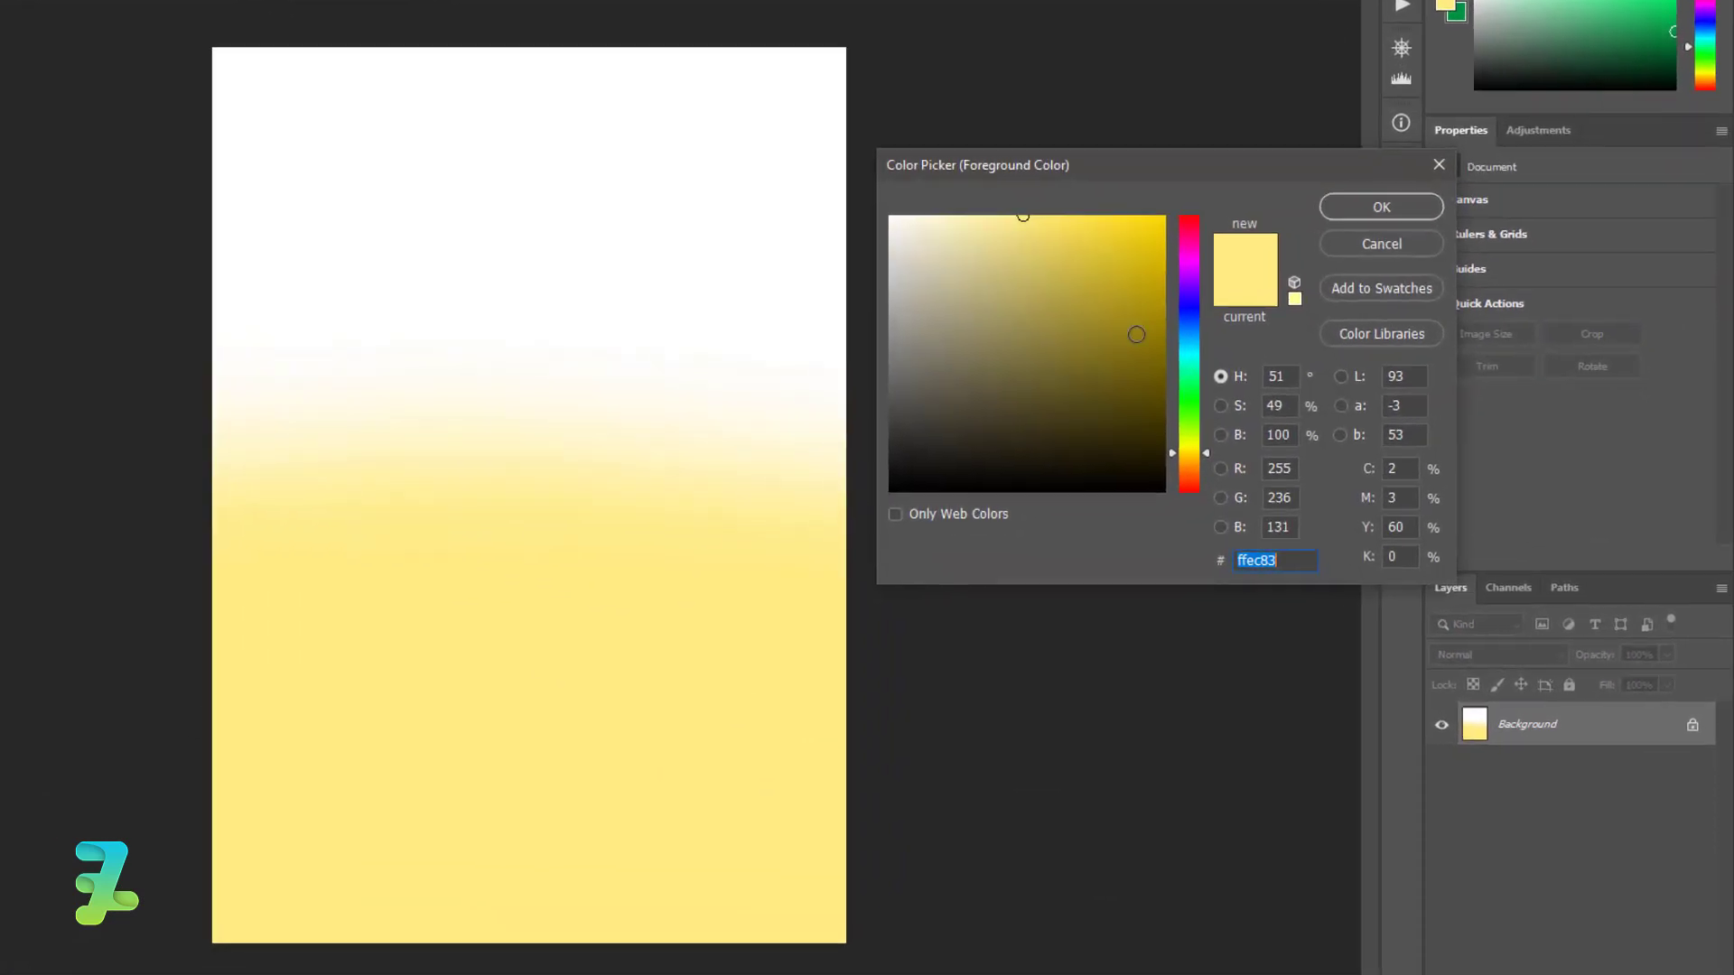
Paint a pink (#ff83b2) band across the middle of the canvas.
left_click_drag(1147, 237, 1164, 209)
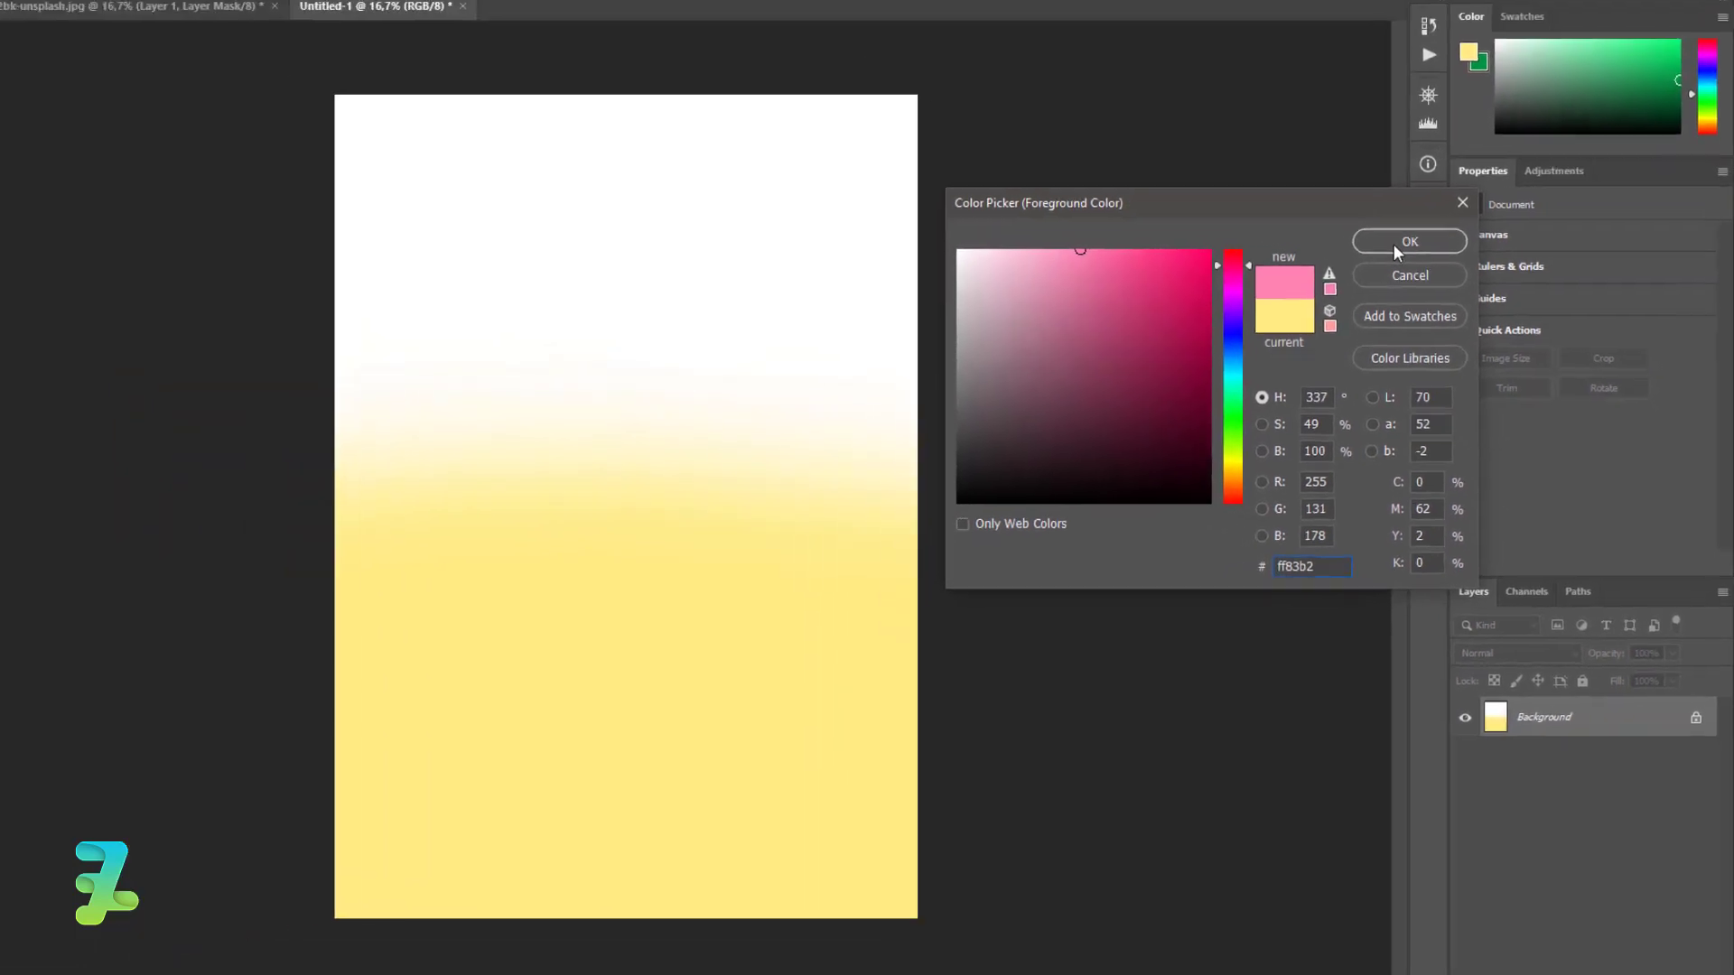
left_click(1359, 180)
left_click_drag(592, 340, 58, 465)
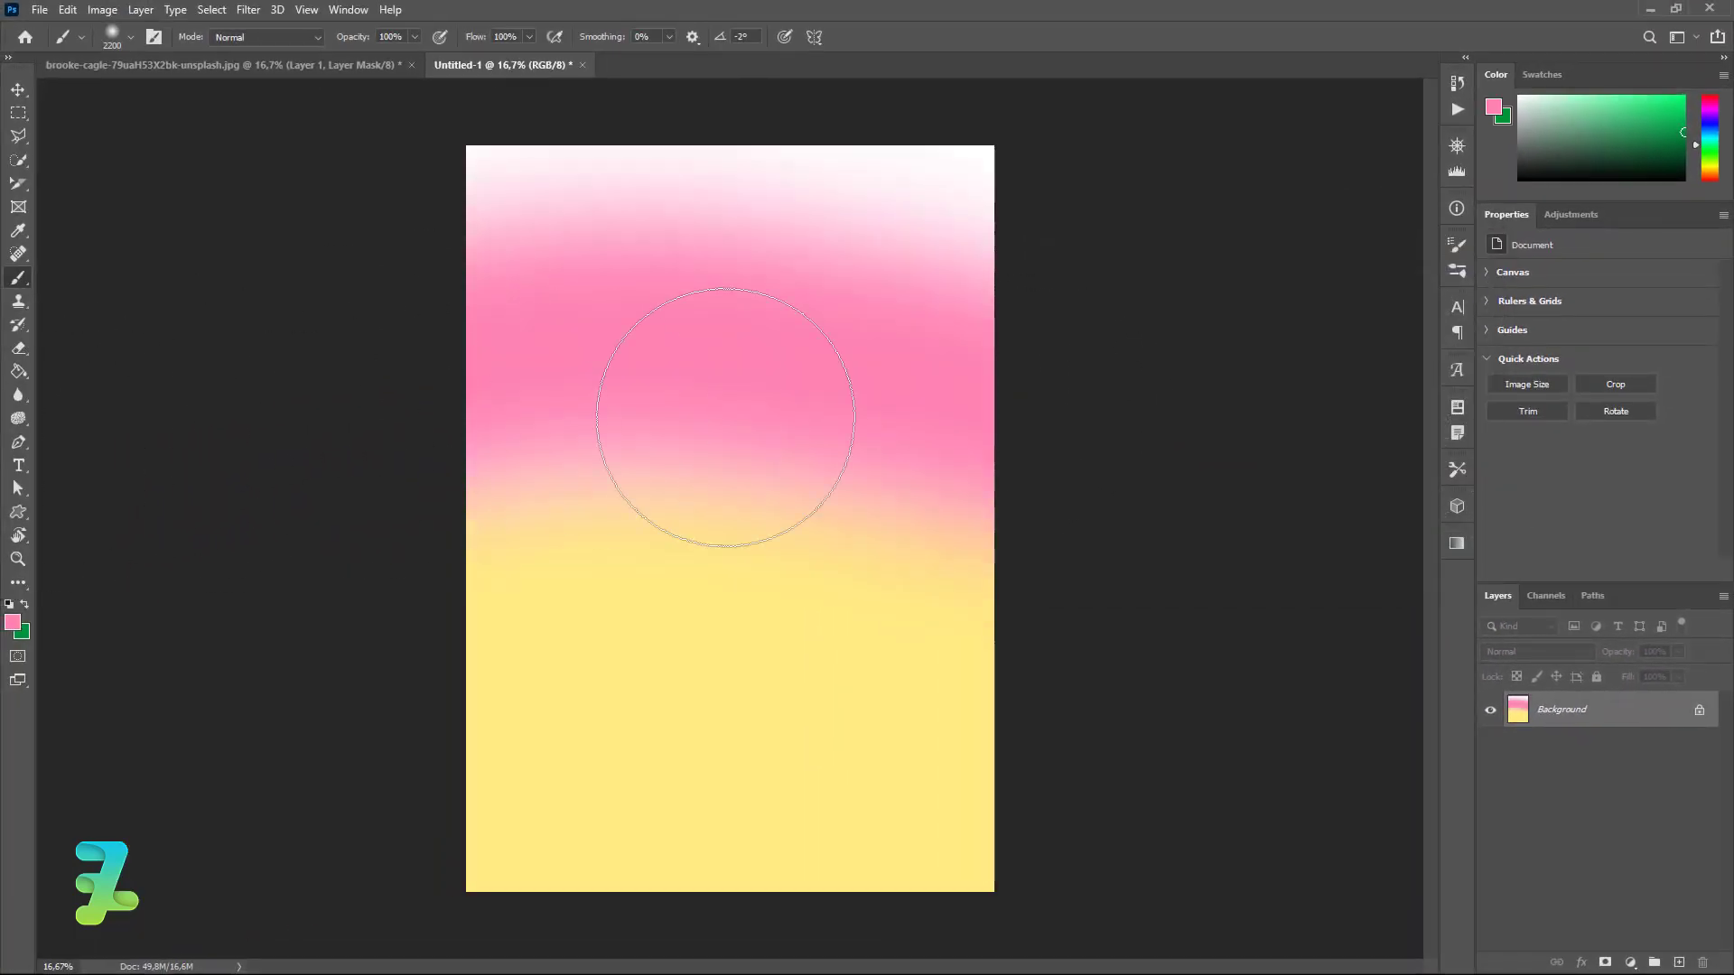
mouse_move(728, 410)
left_mouse_down()
mouse_move(1127, 495)
mouse_move(290, 522)
left_mouse_up()
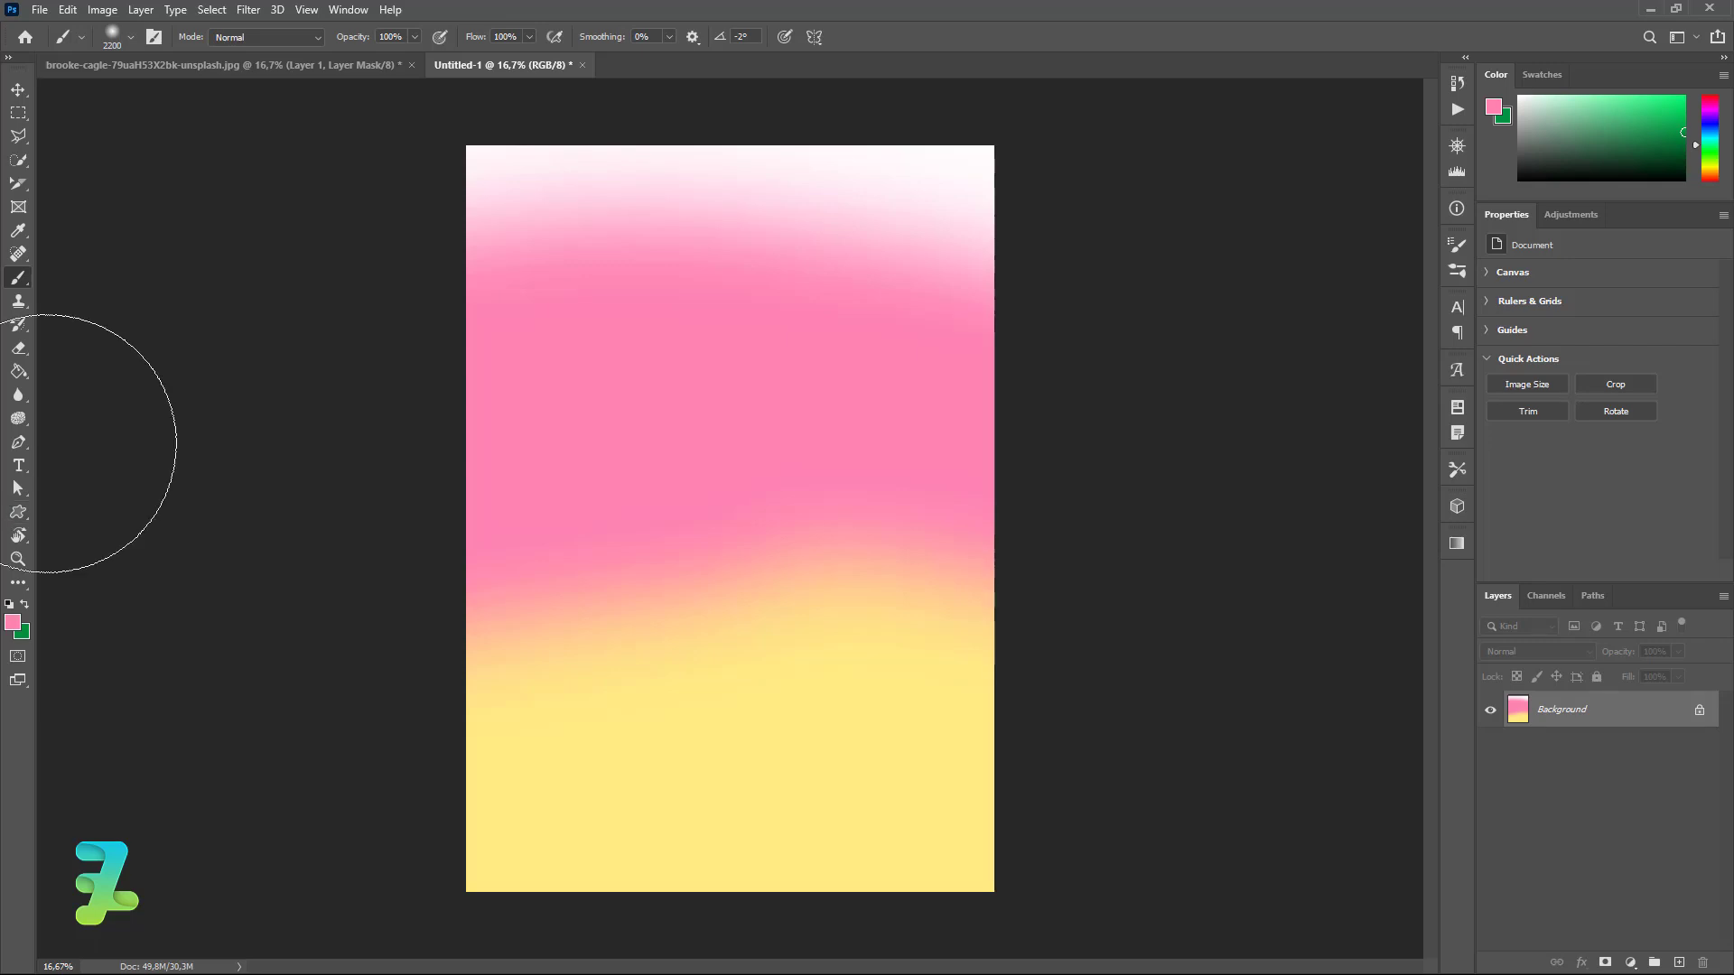
Paint light cyan (#83f2ff) across the top of the canvas.
left_click(12, 622)
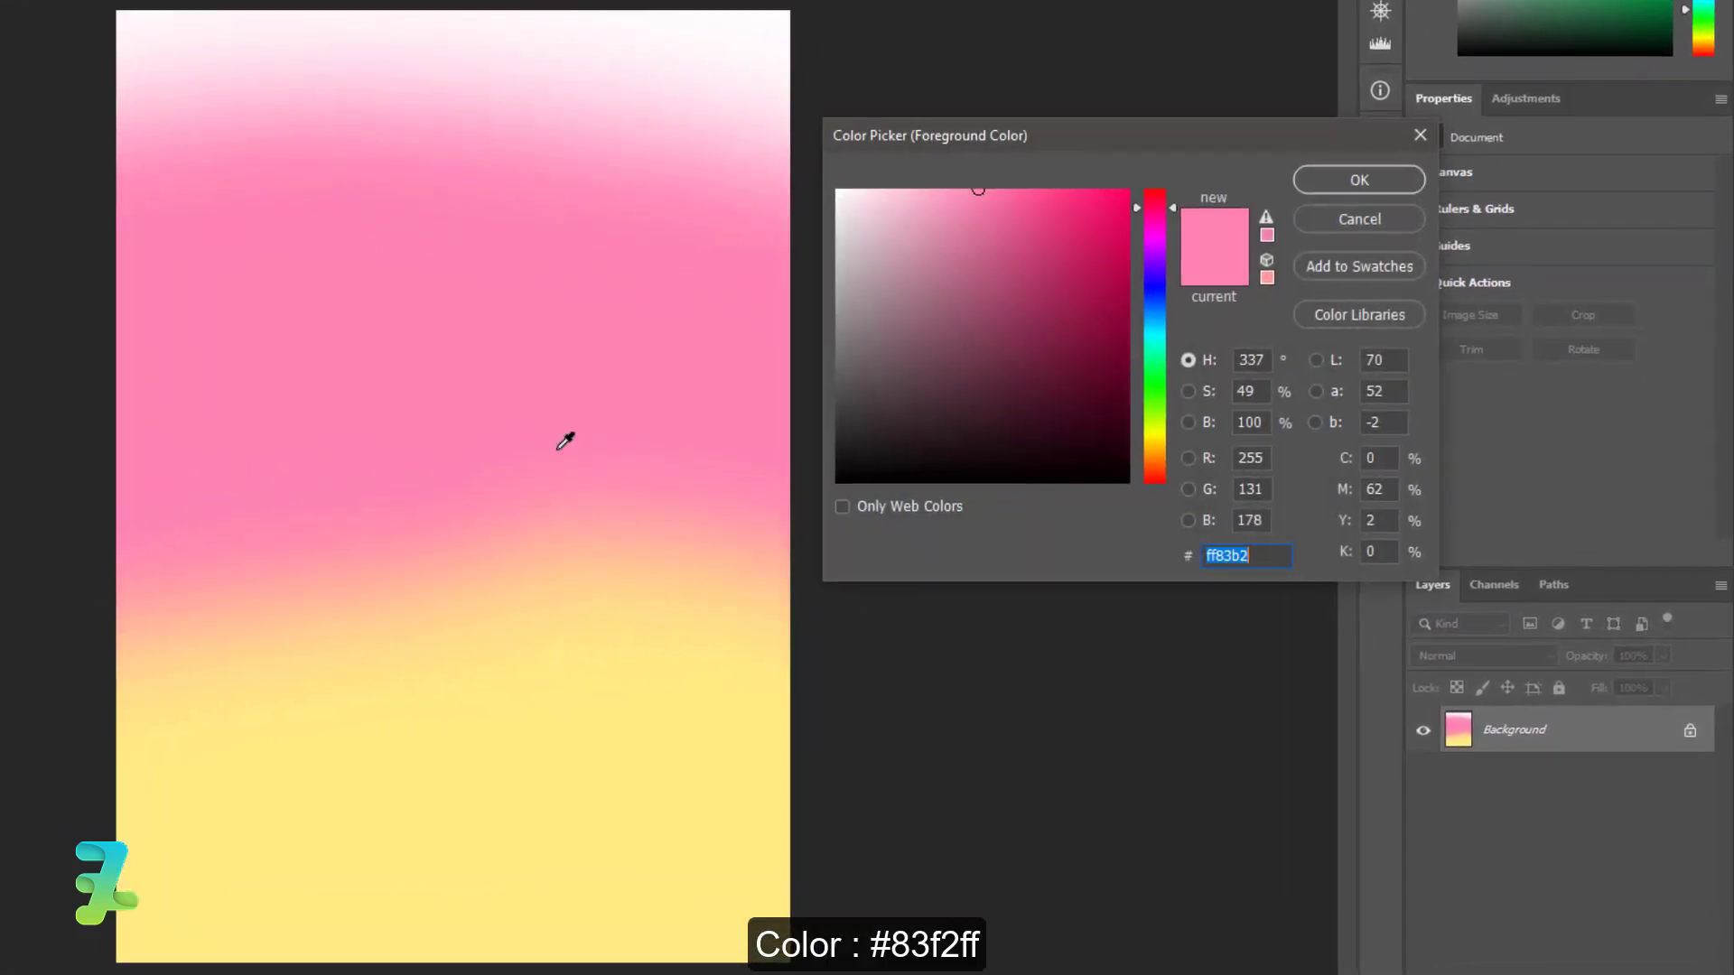
type("83f5ff")
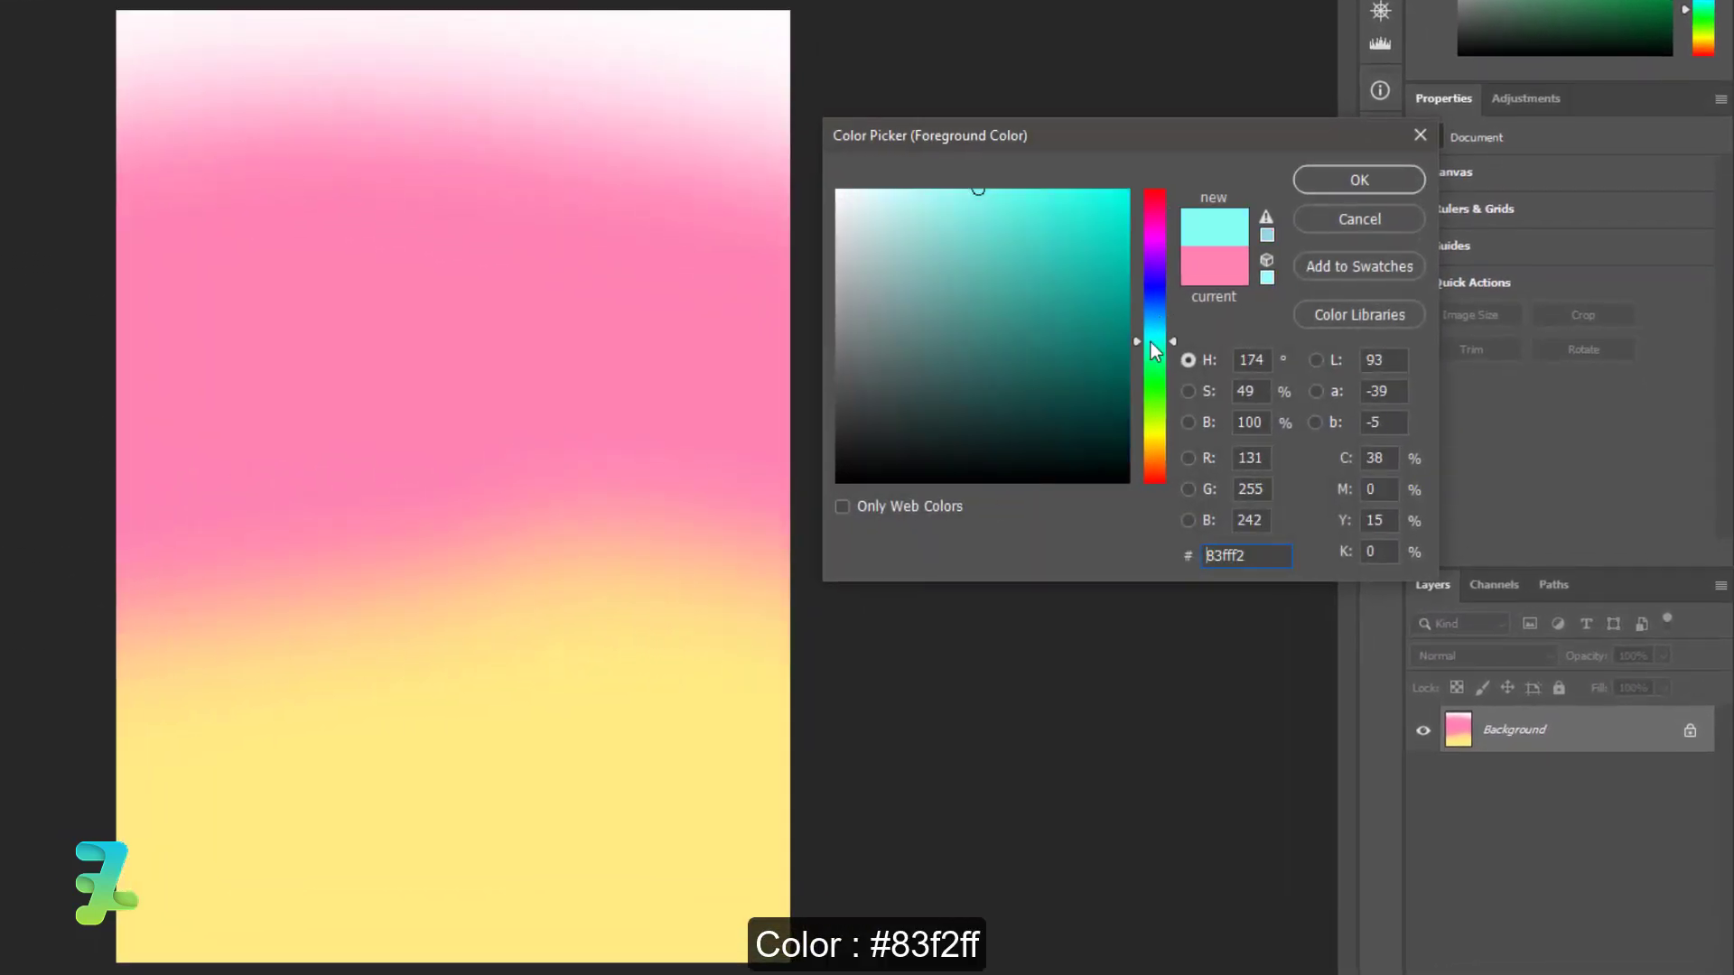
mouse_move(1150, 333)
left_mouse_down()
mouse_move(1147, 317)
mouse_move(1144, 336)
left_mouse_up()
left_click(1144, 333)
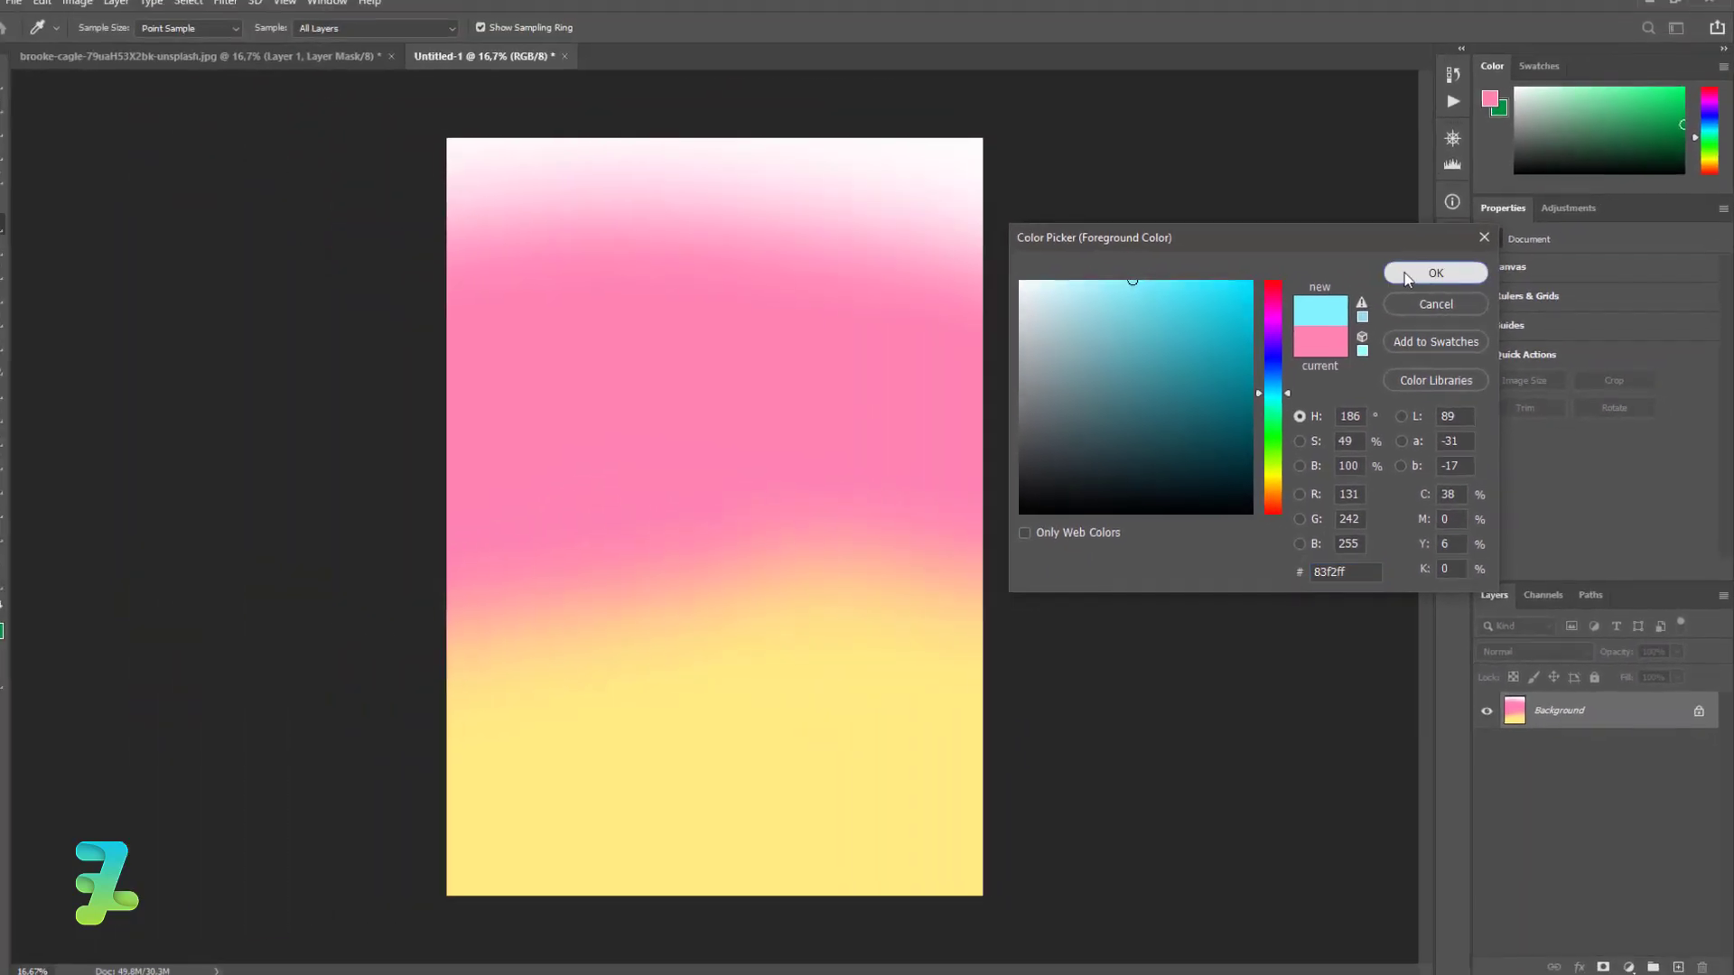
left_click(1406, 278)
key("b")
mouse_move(1006, 155)
left_mouse_down()
mouse_move(716, 116)
mouse_move(387, 155)
left_mouse_up()
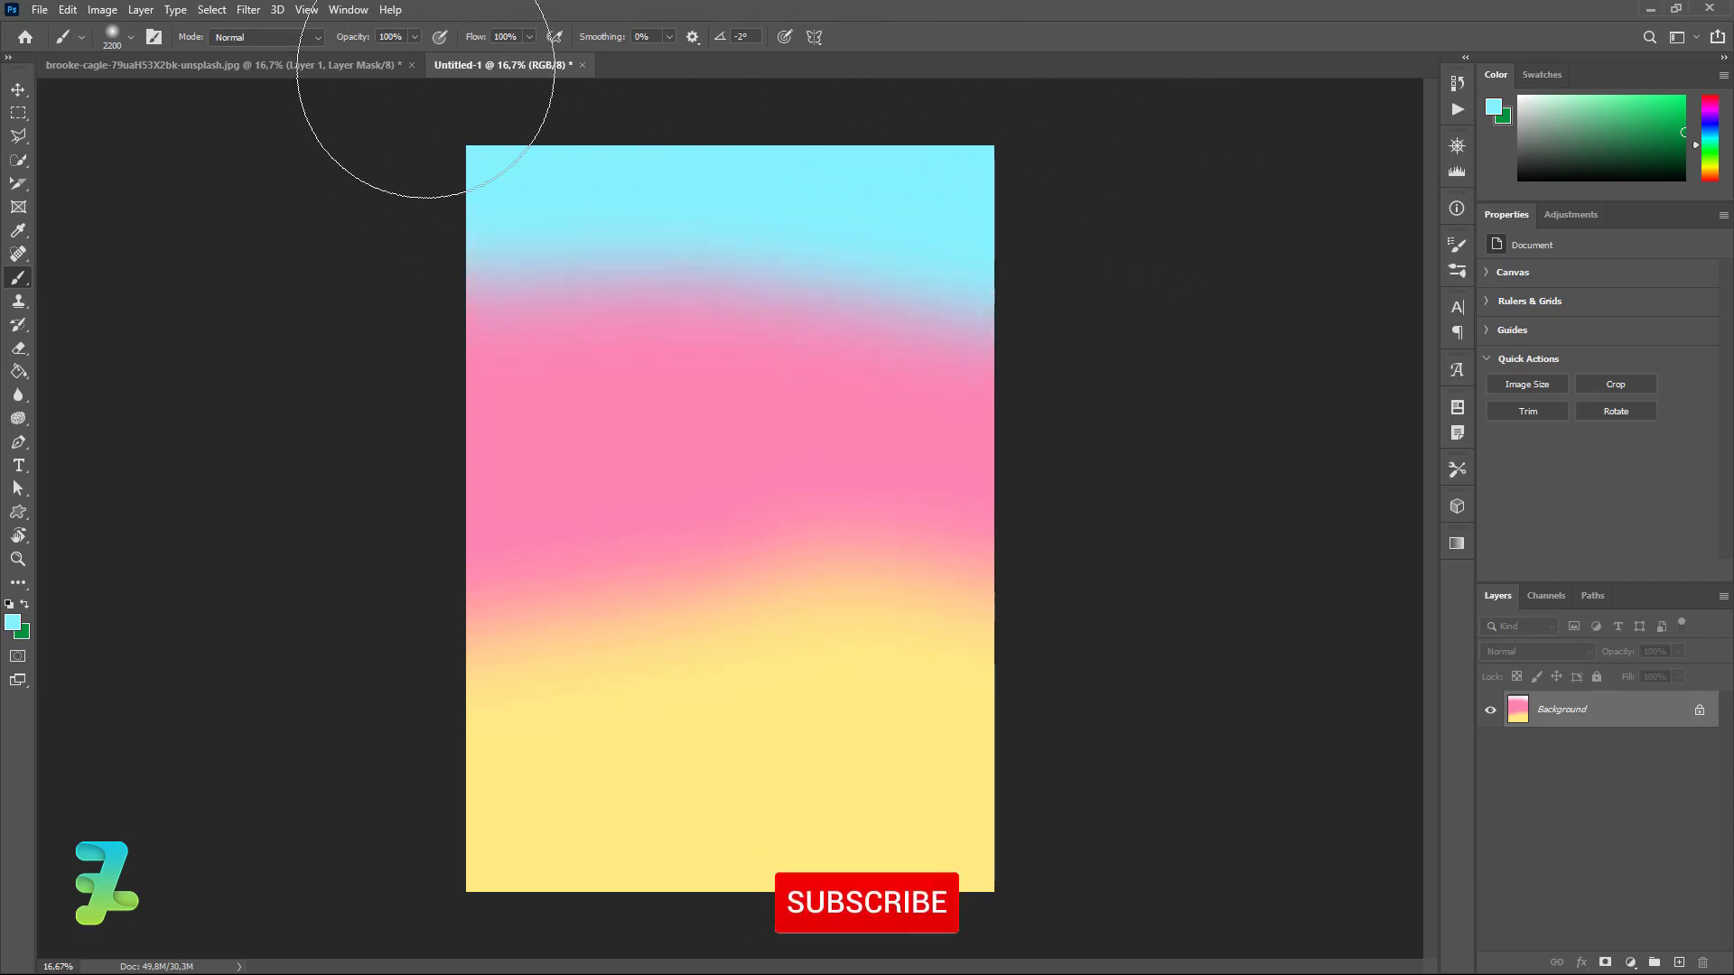
left_click_drag(478, 68, 397, 86)
left_click_drag(506, 71, 560, 65)
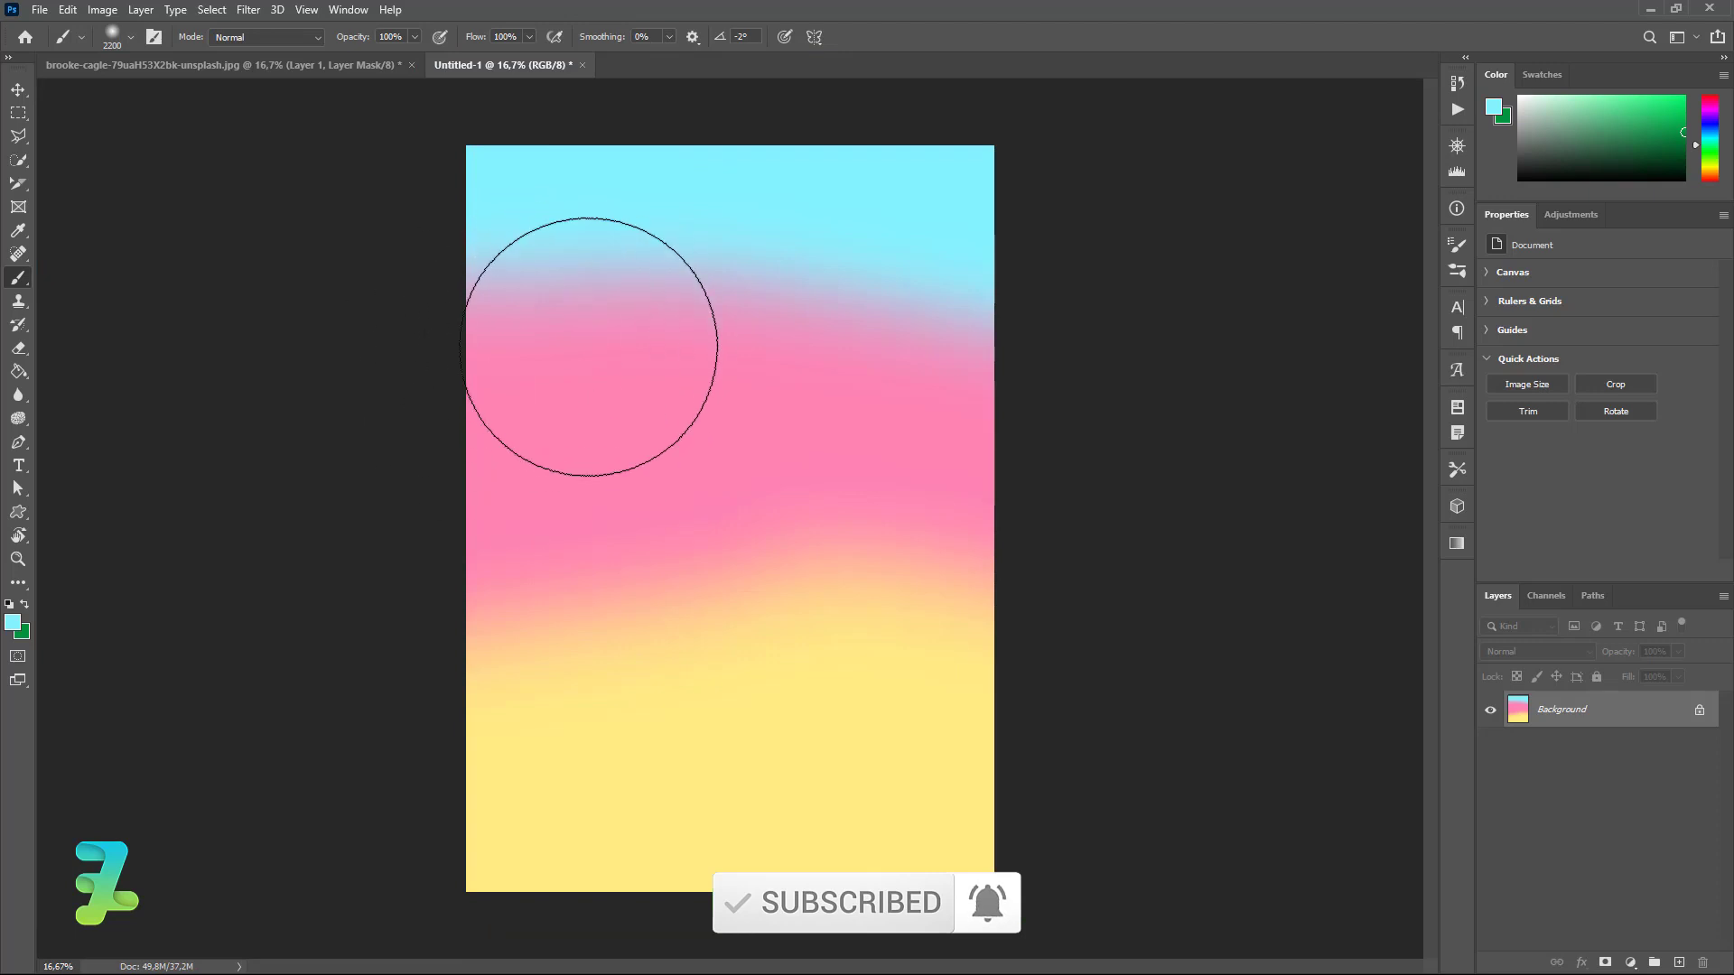
Draw a flat white-filled ellipse (1218 × 277 px) across the canvas middle on its own layer.
left_click(18, 91)
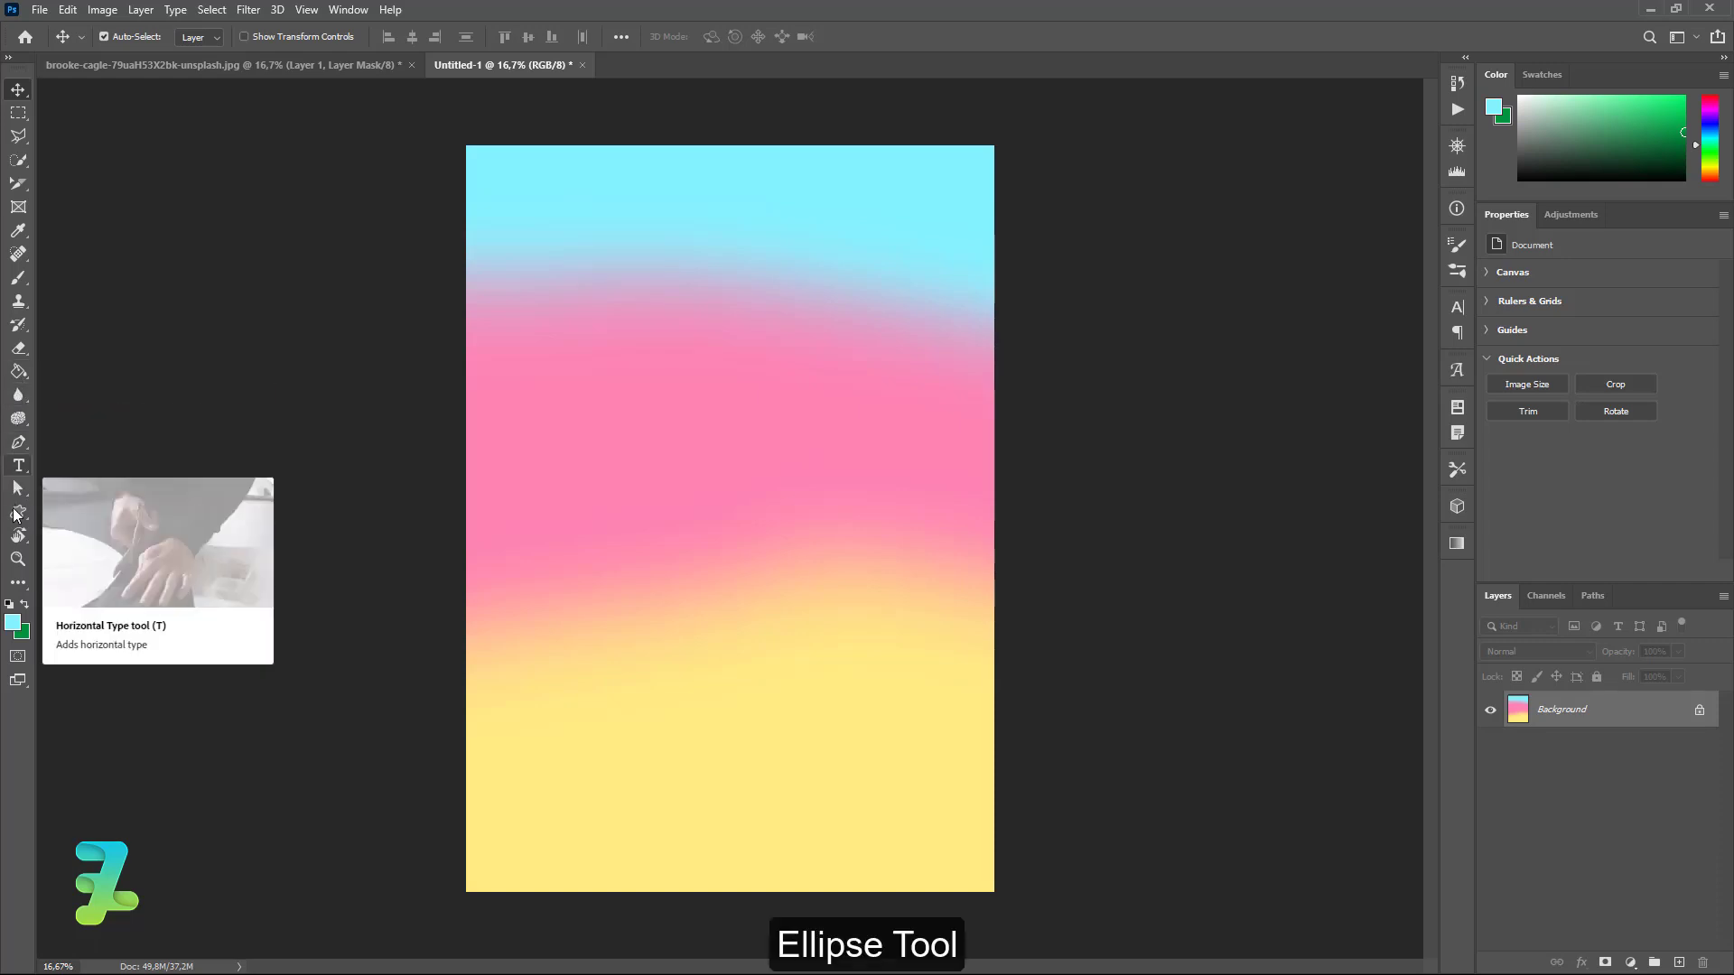
left_click(18, 512)
left_click(81, 546)
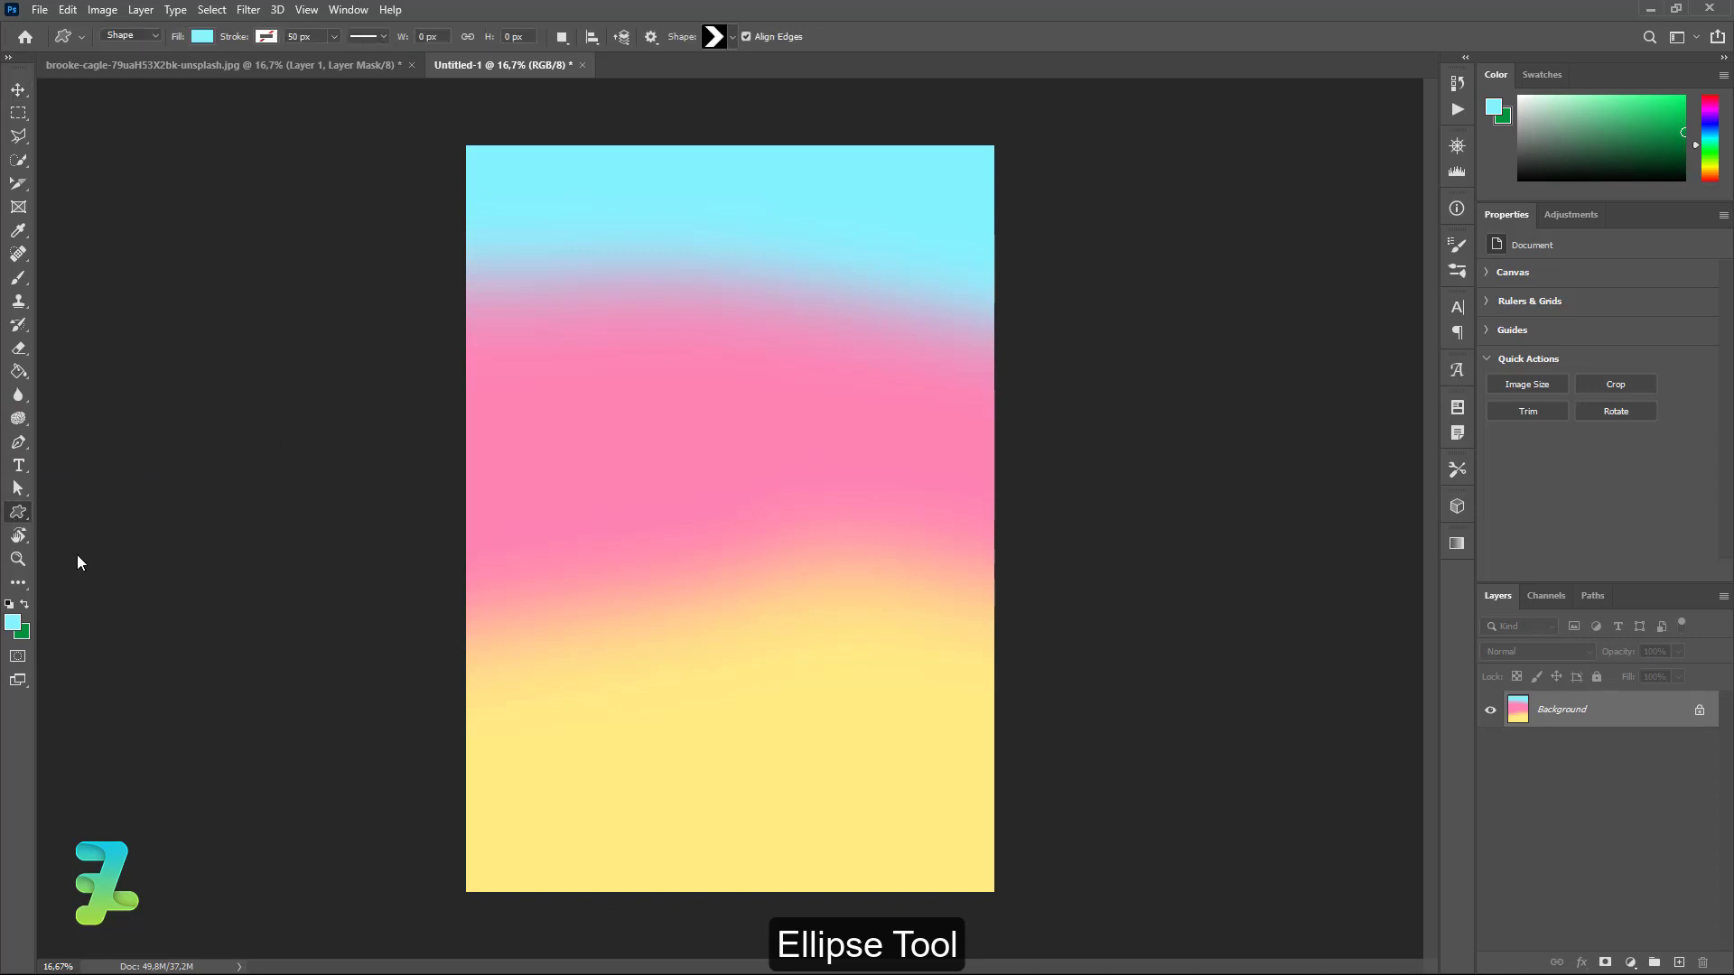
left_click(201, 38)
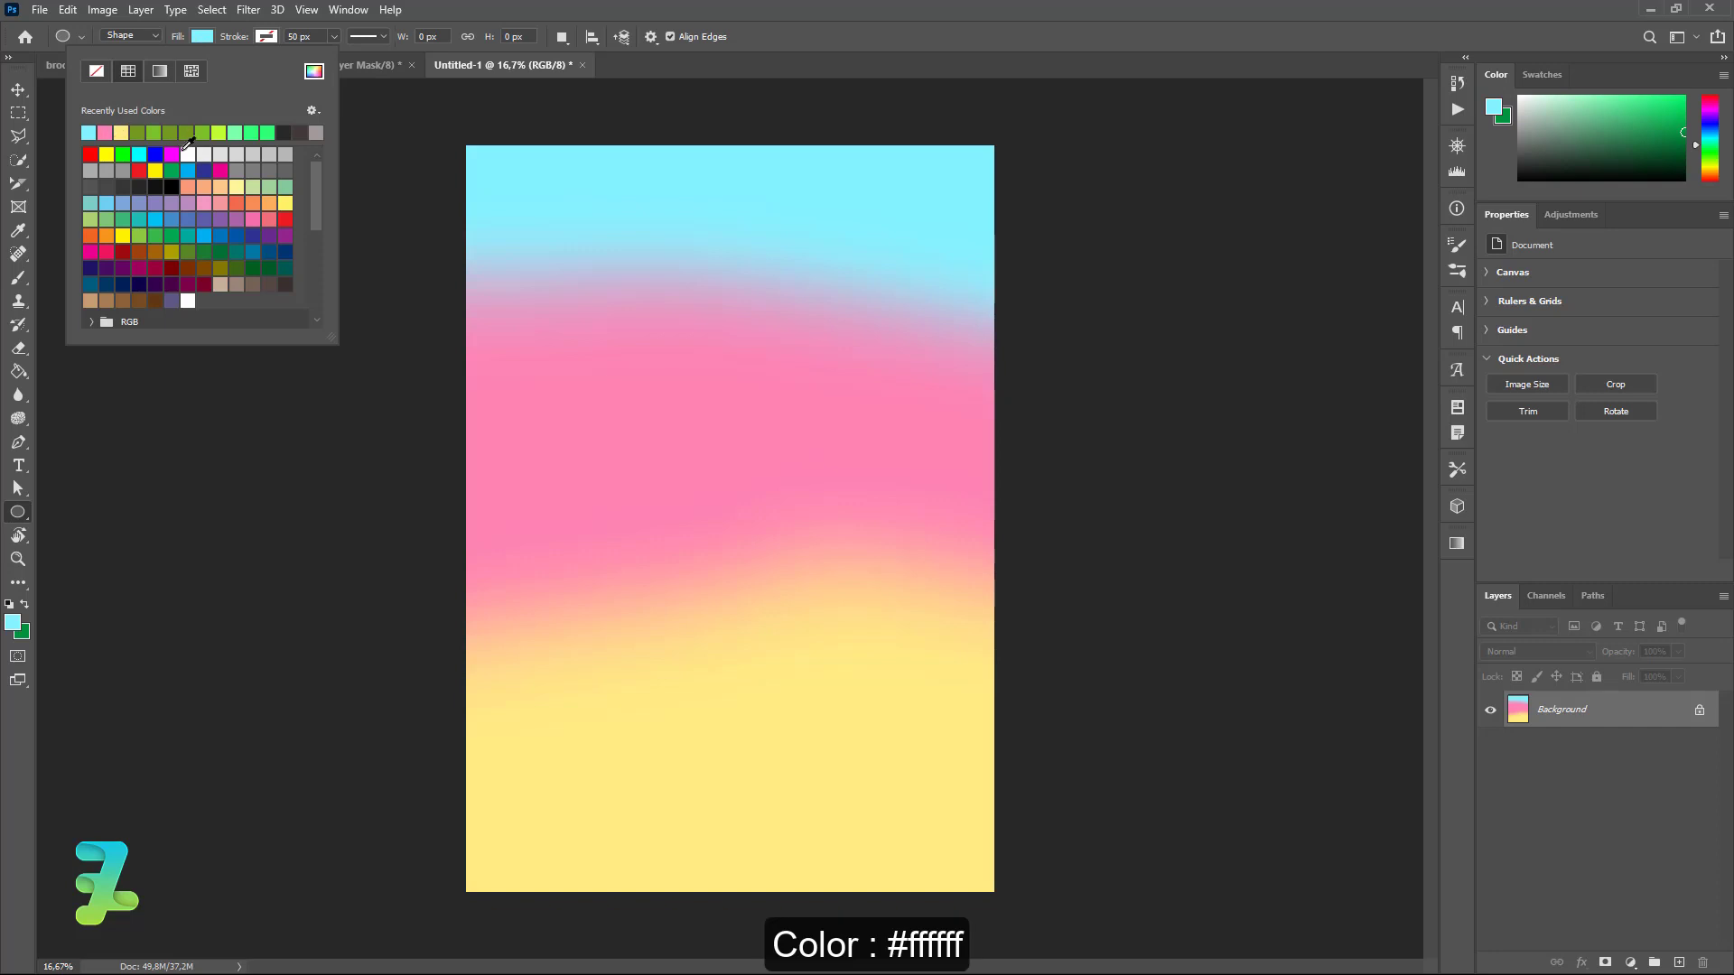
left_click(188, 155)
left_click(203, 40)
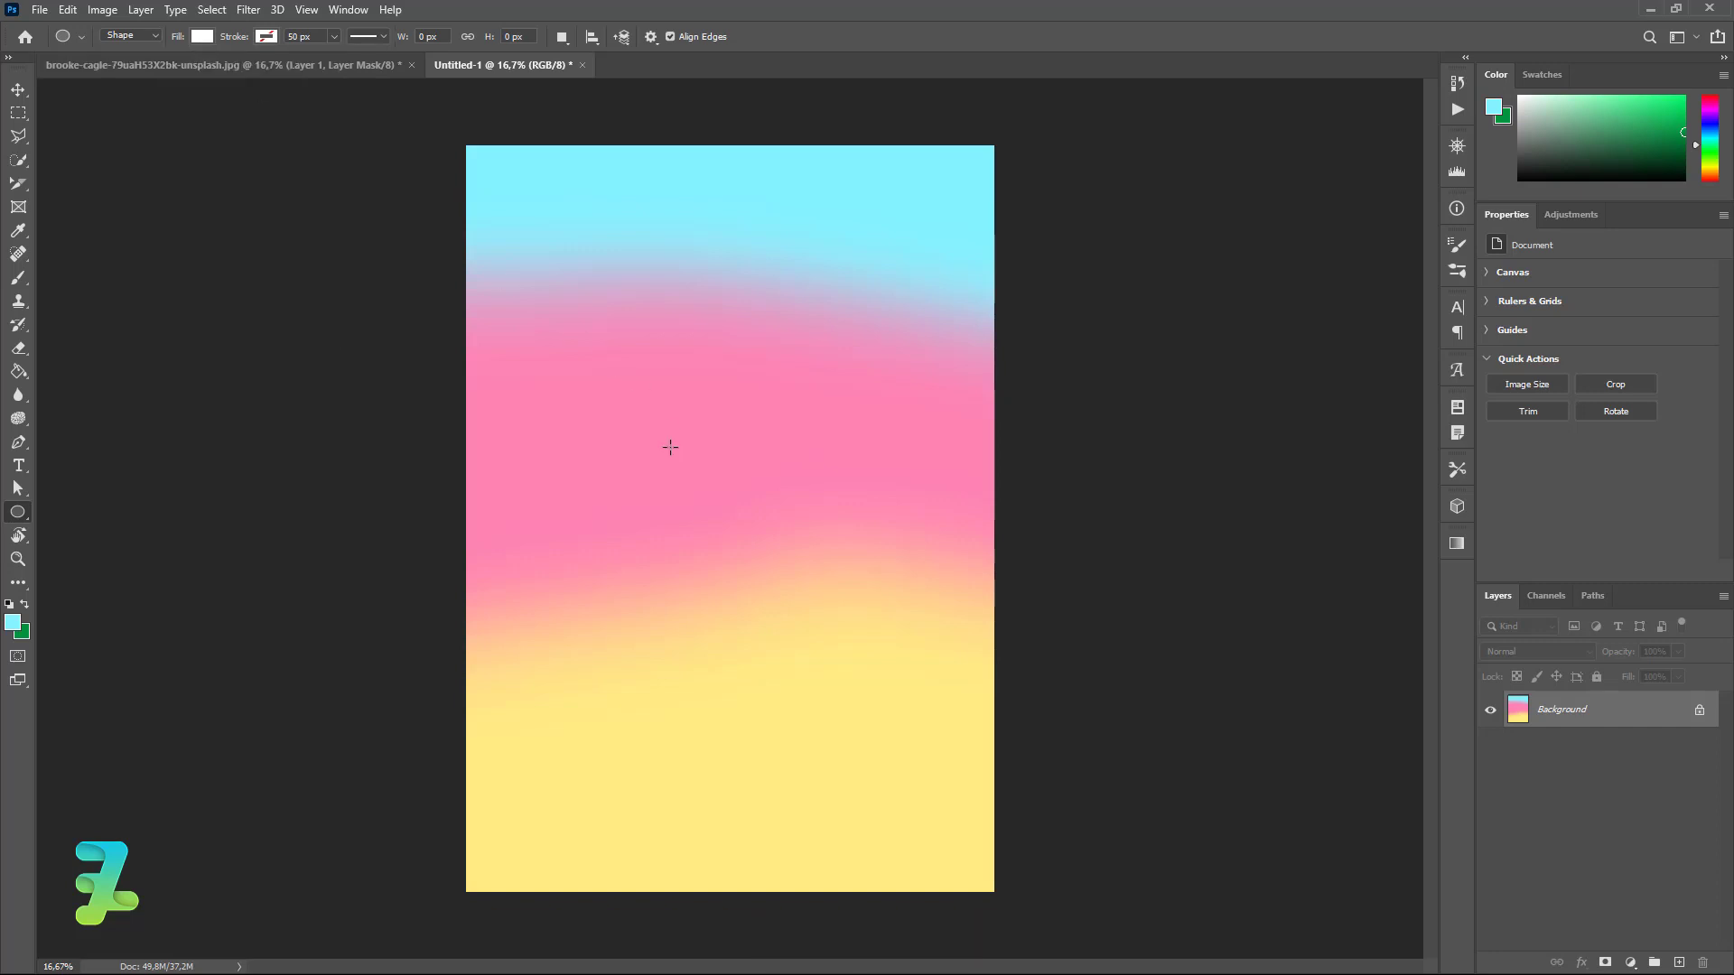
left_click(1681, 963)
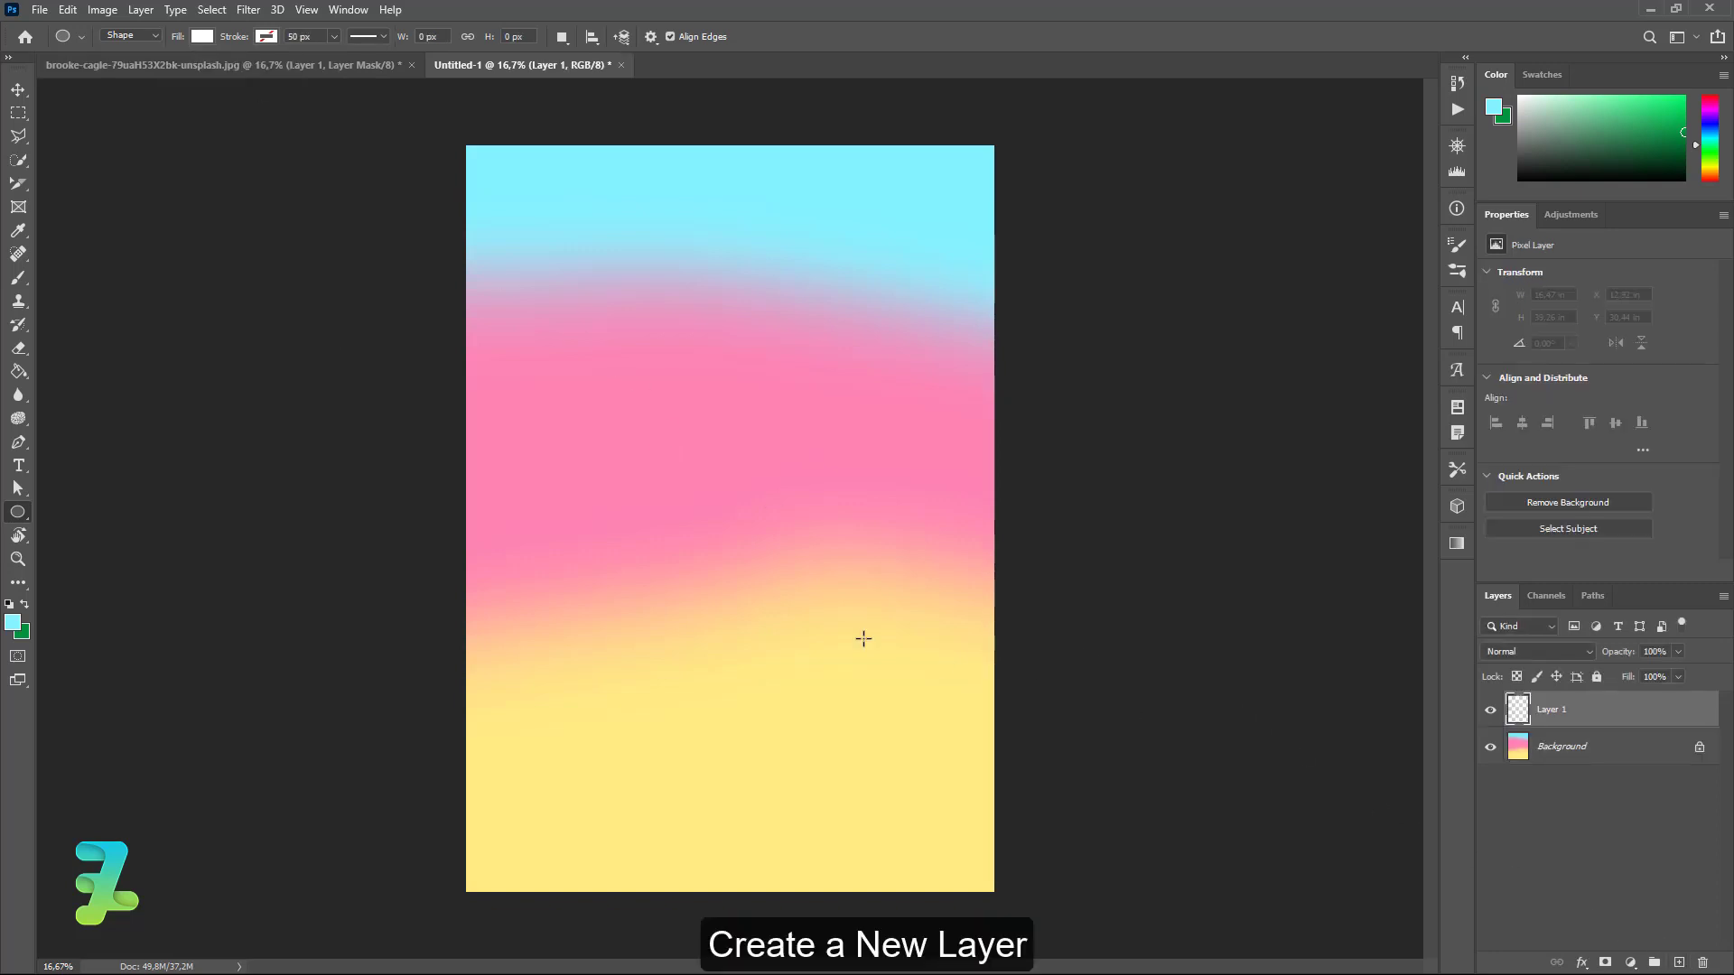
left_click_drag(642, 555, 866, 602)
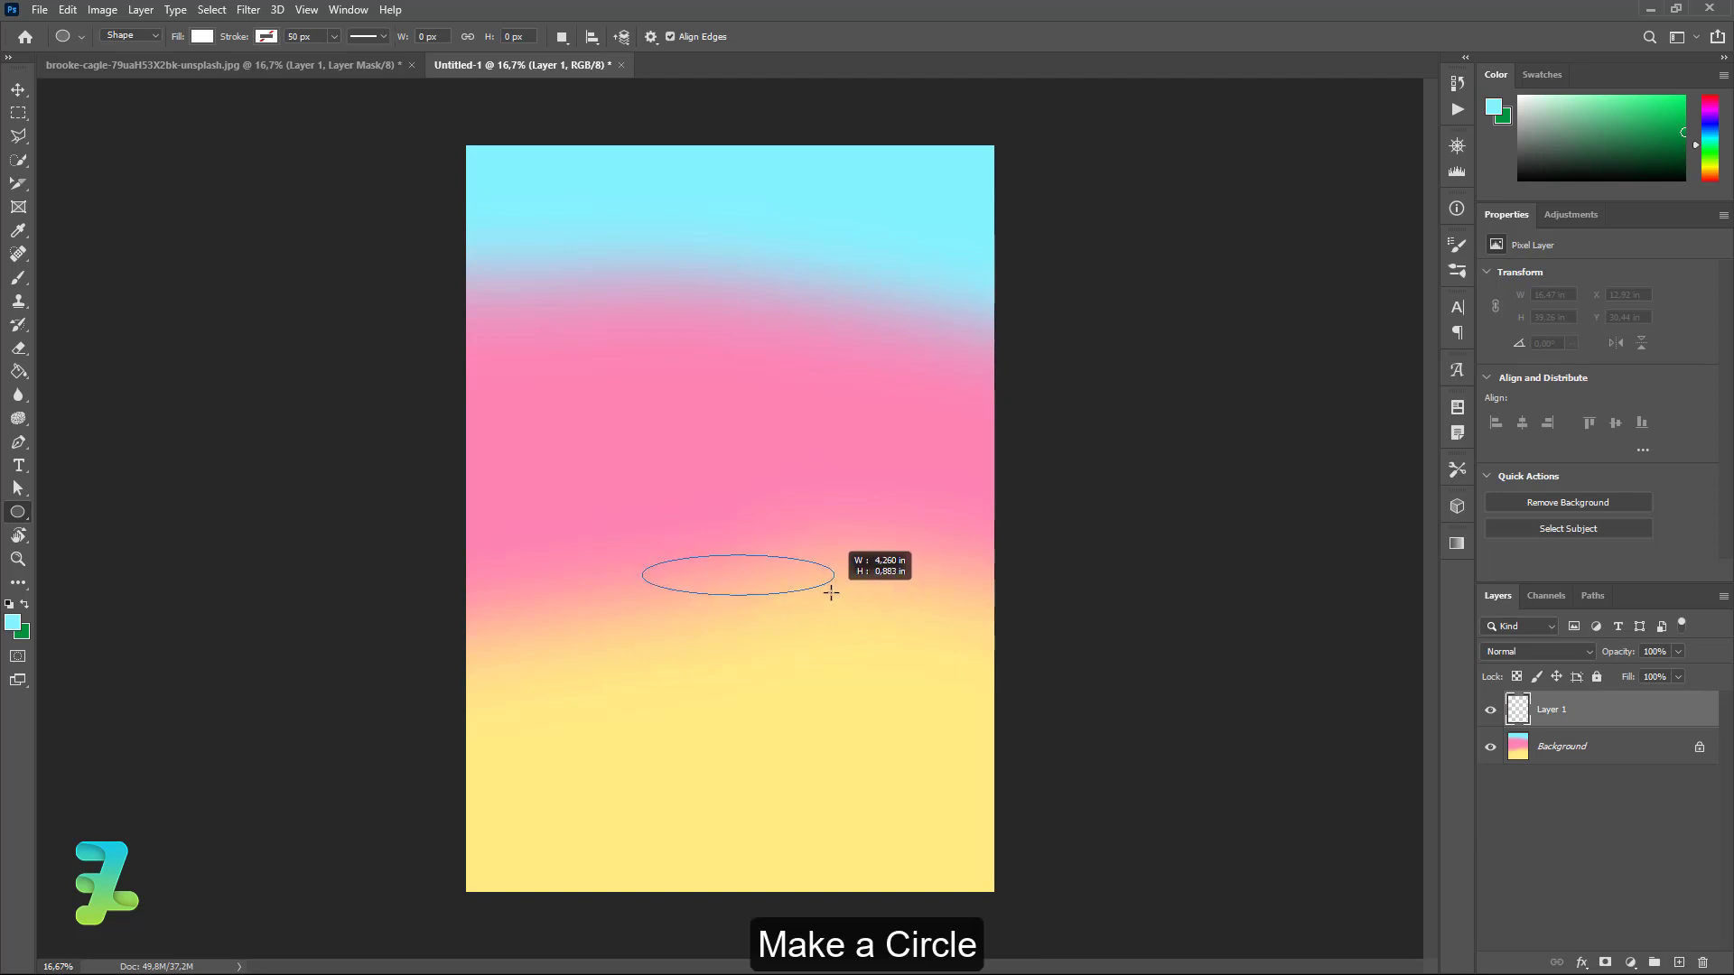
left_click_drag(866, 601, 826, 597)
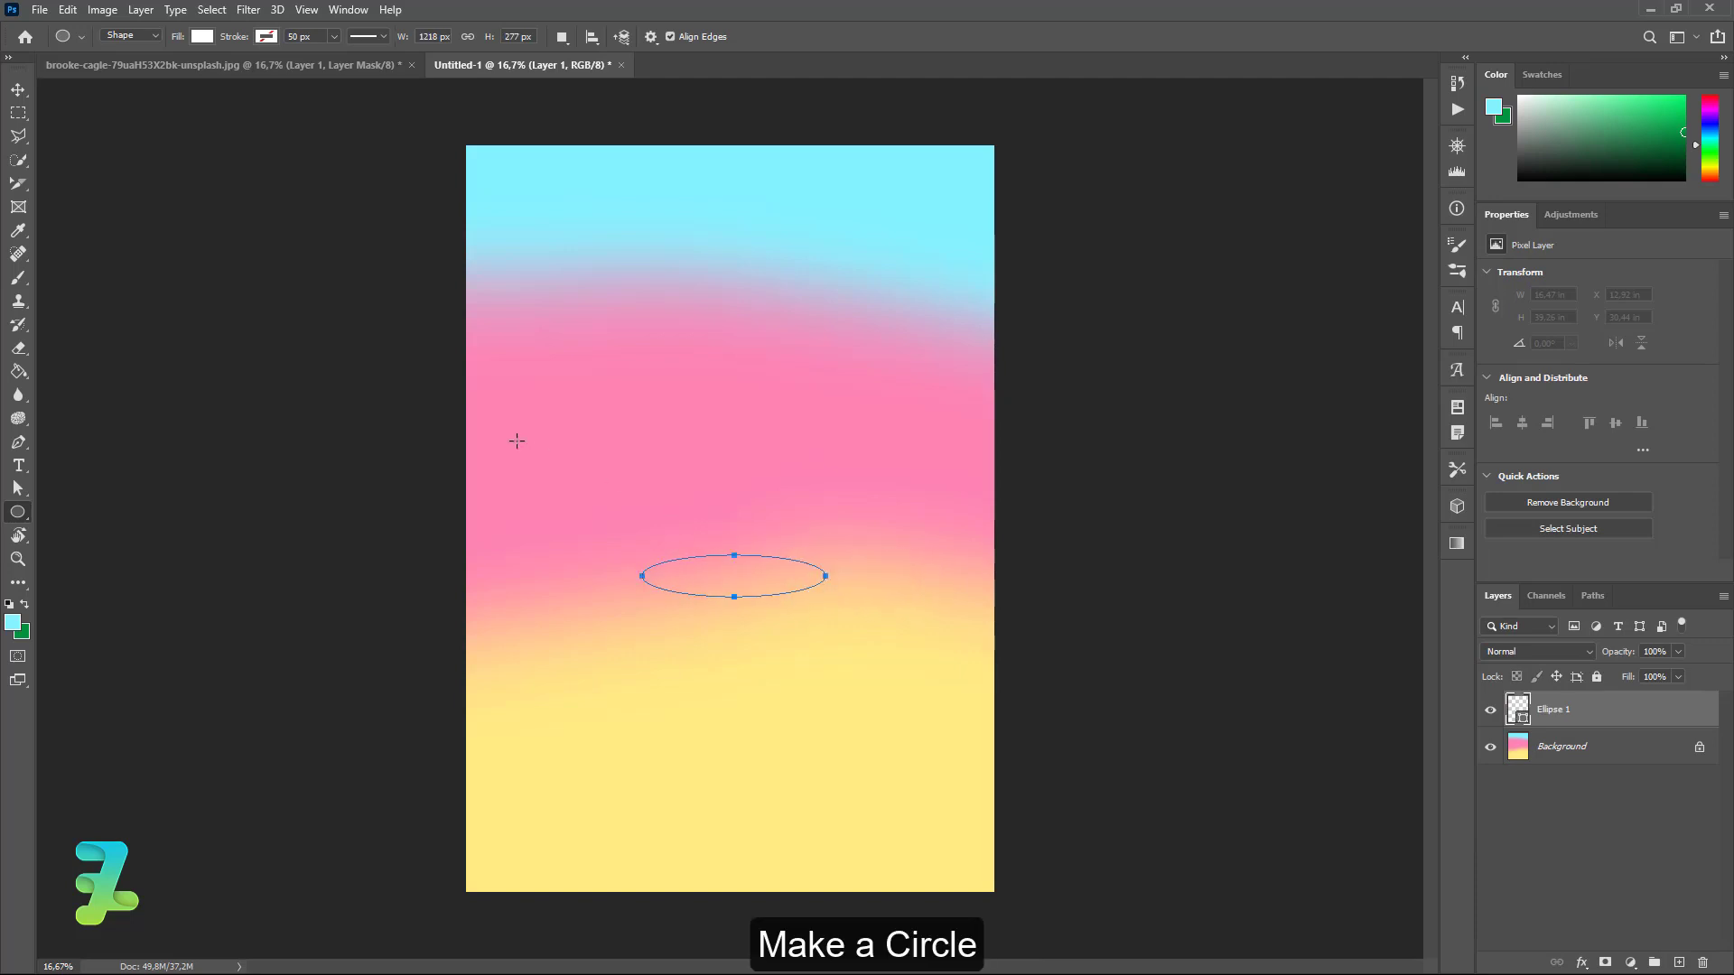
left_click(17, 89)
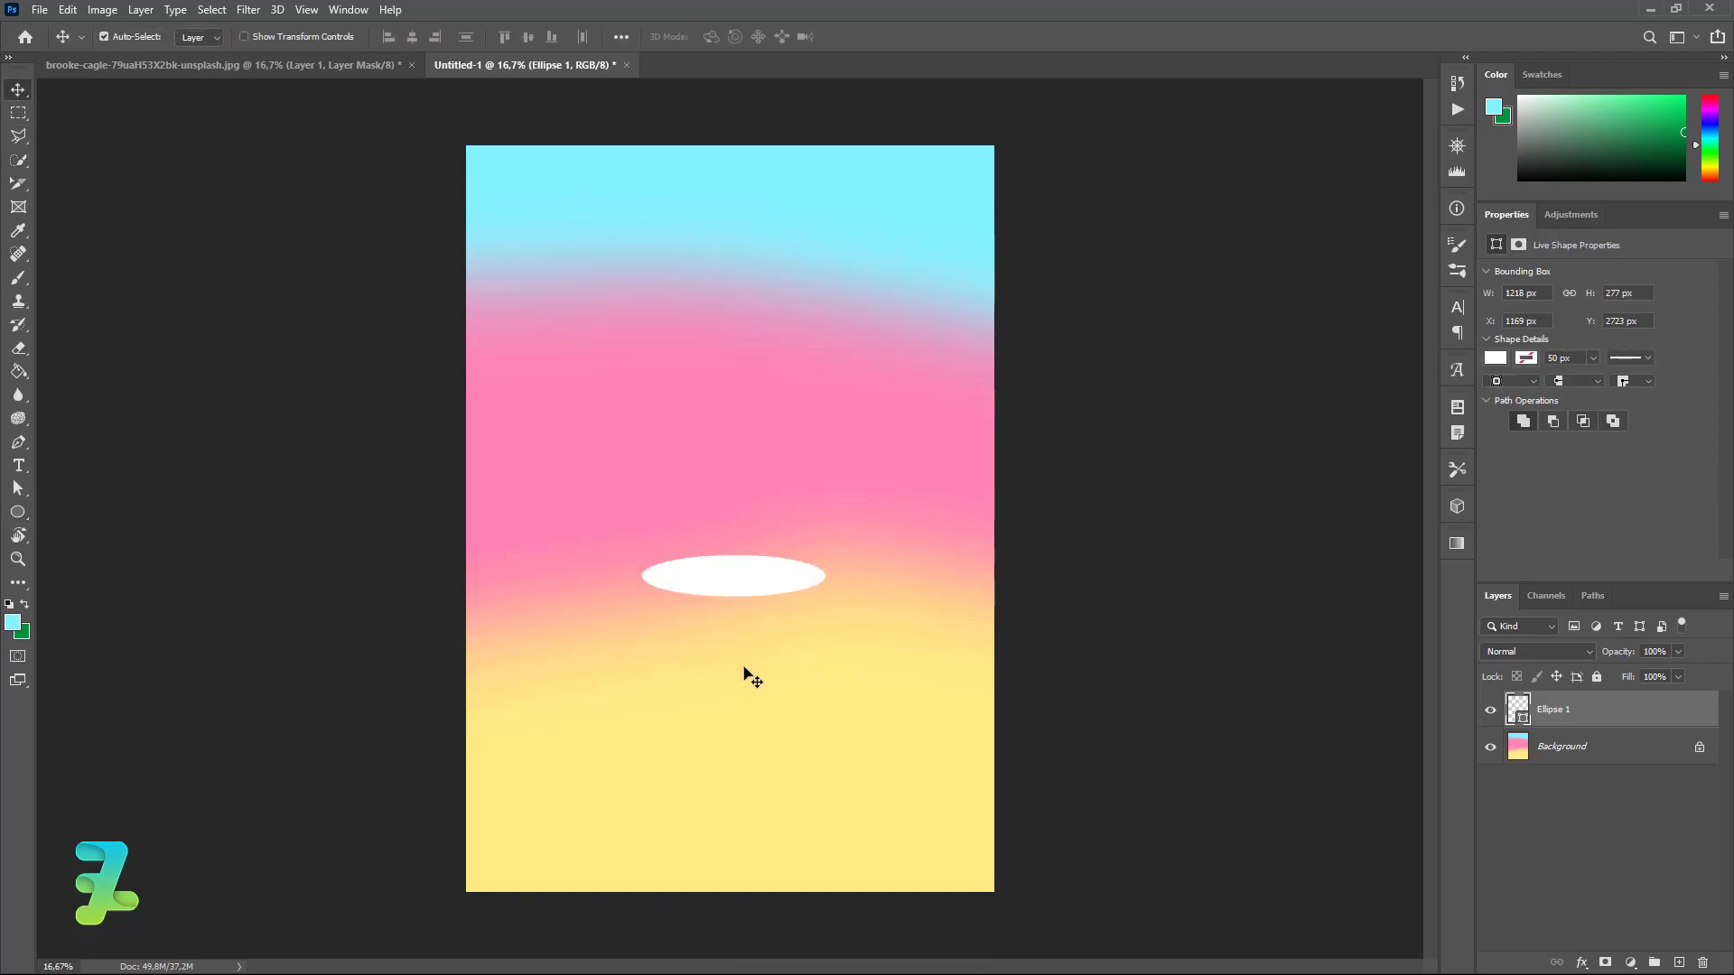
Duplicate the white ellipse, shift the original down, and add an empty layer between them.
key("ctrl+equal")
key("ctrl+equal")
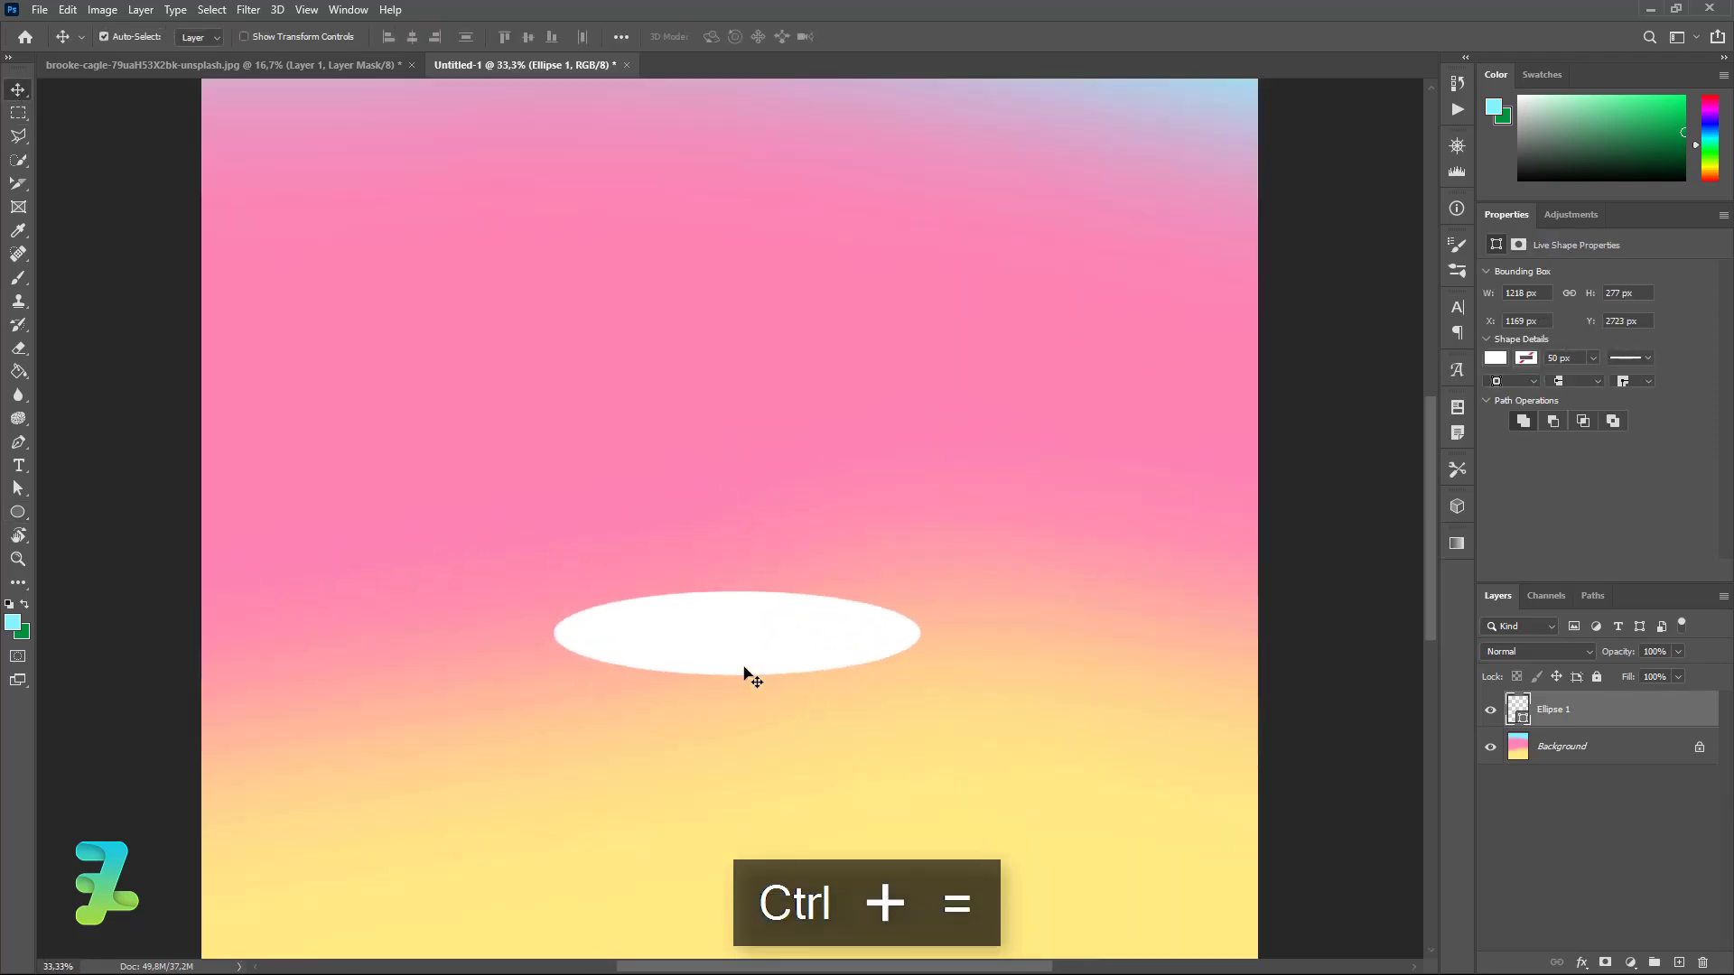
key("ctrl+equal")
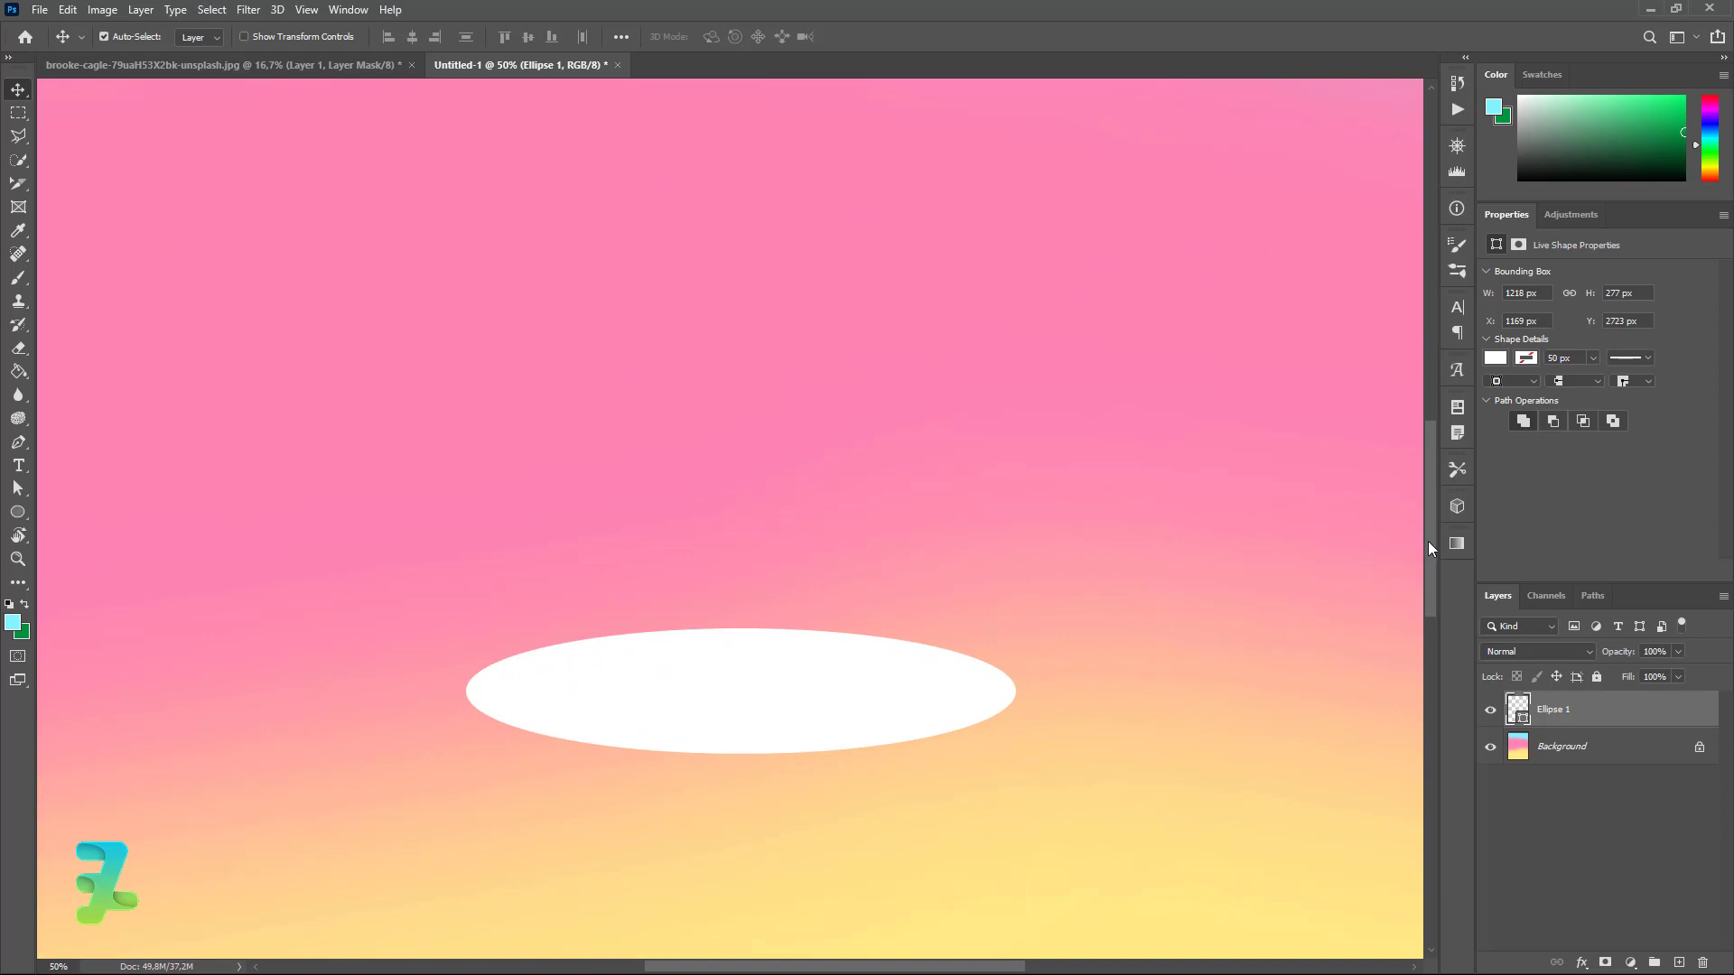
left_click_drag(1429, 549, 1439, 583)
key("ctrl+j")
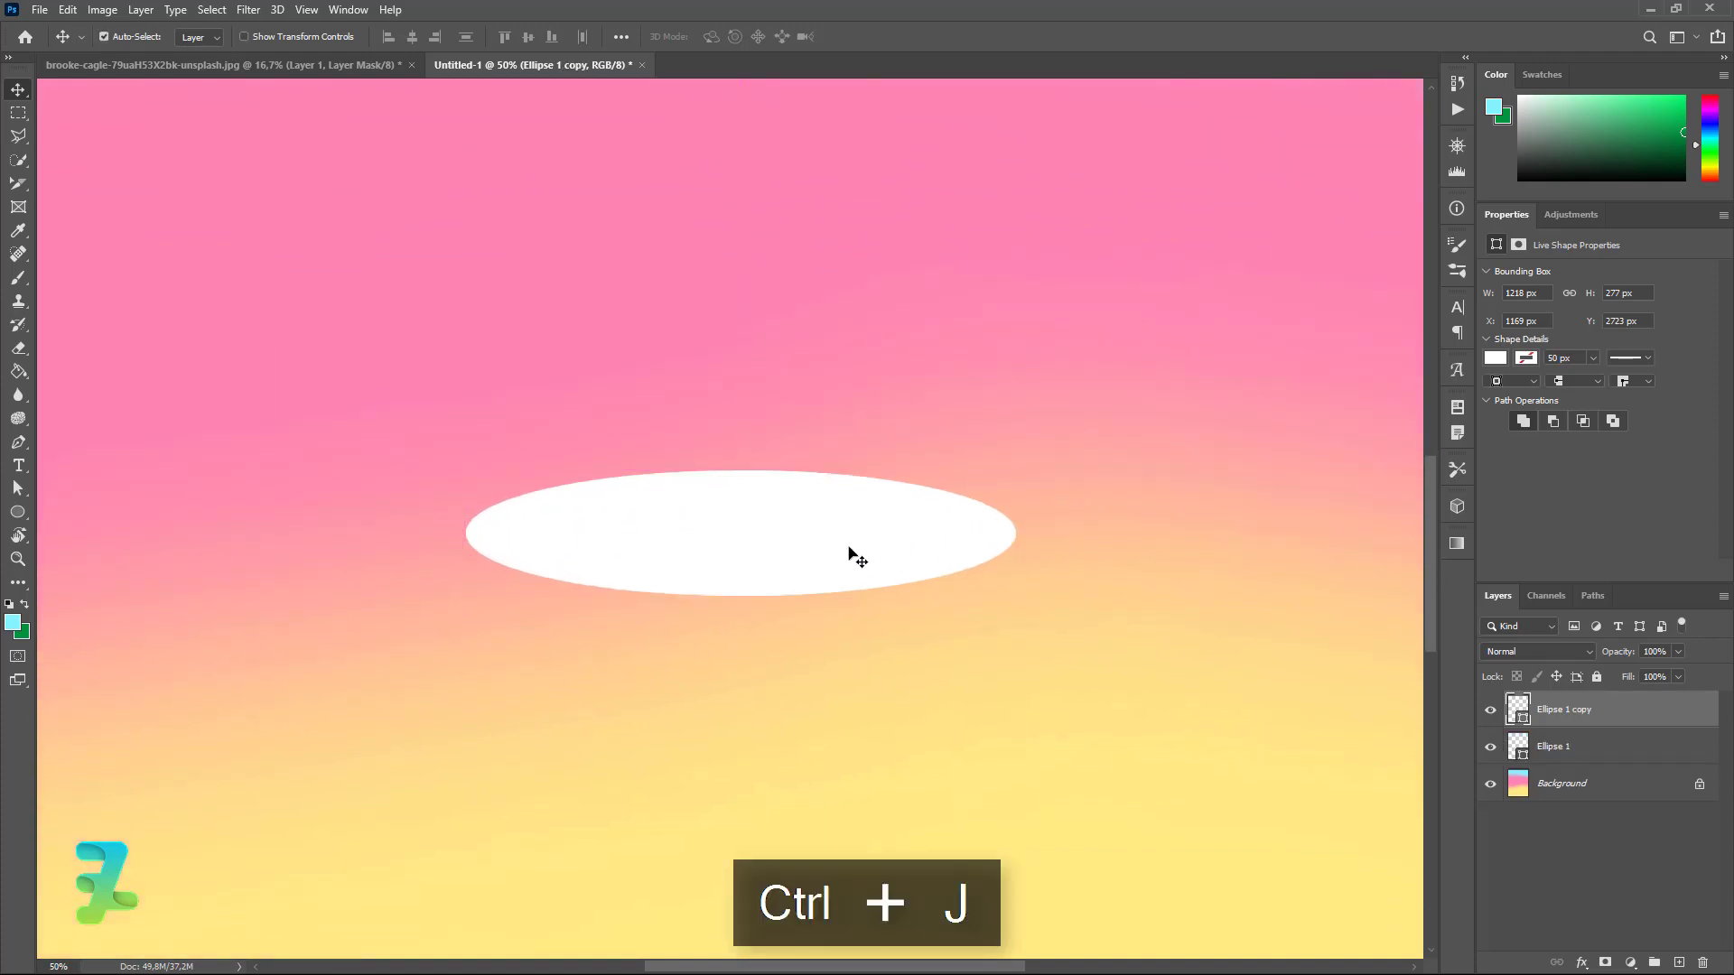
left_click(1559, 752)
left_click_drag(774, 572, 768, 604)
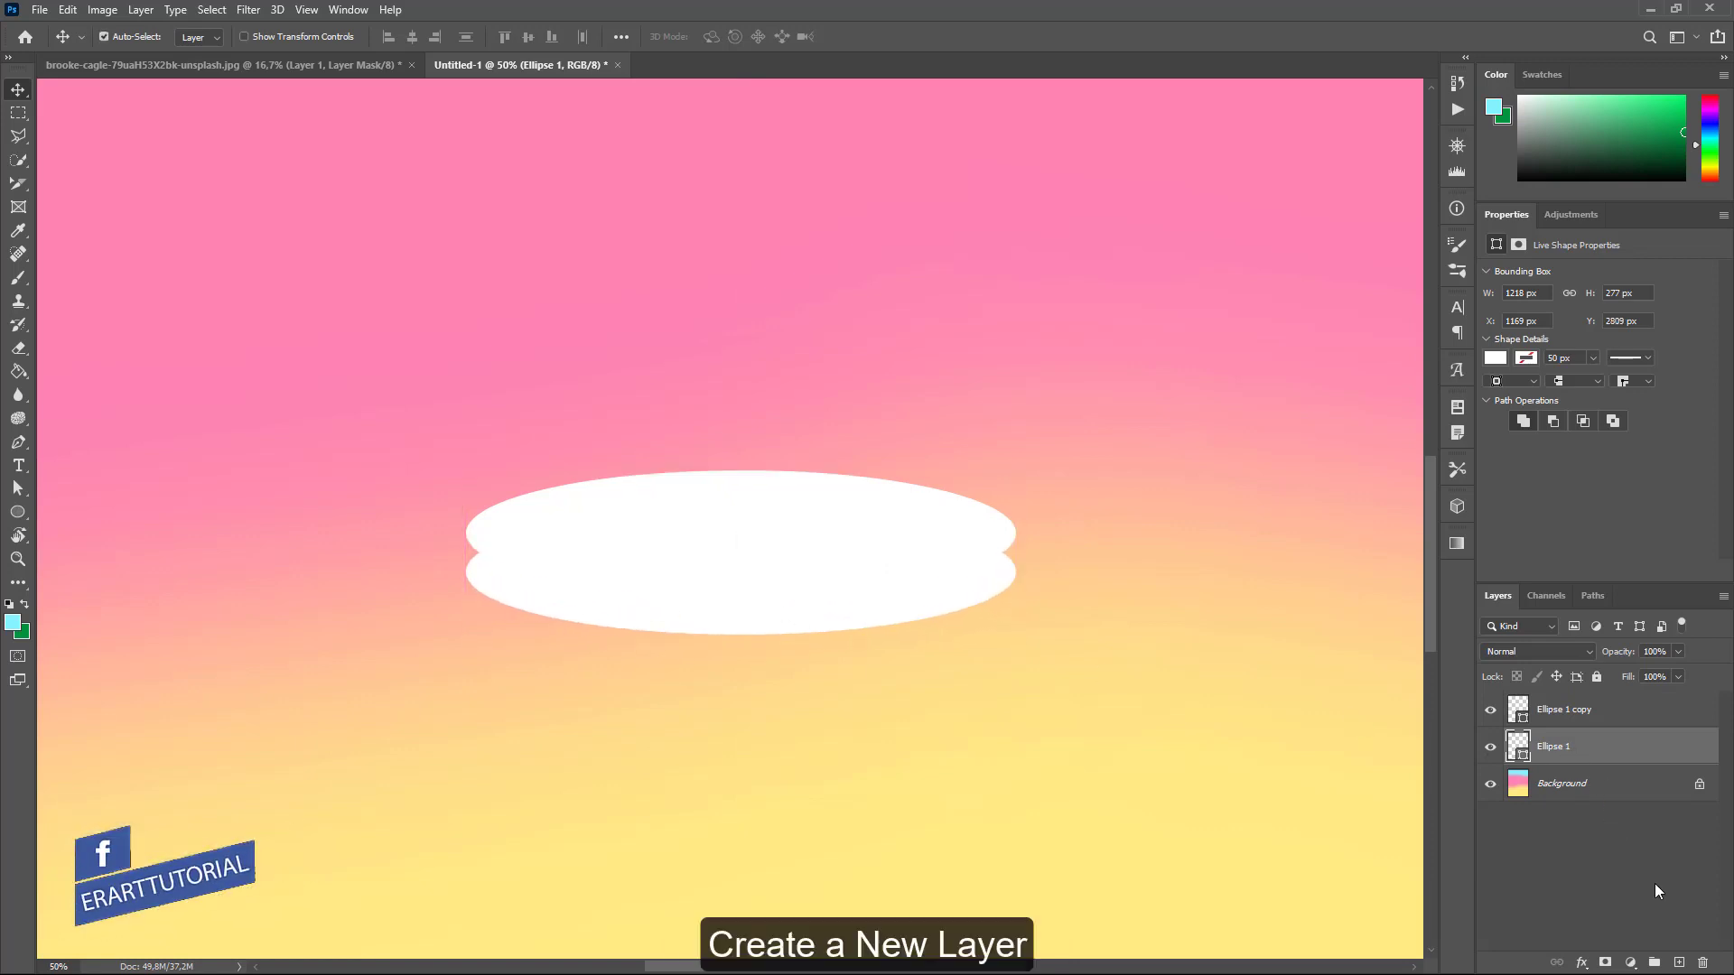
left_click(1677, 962)
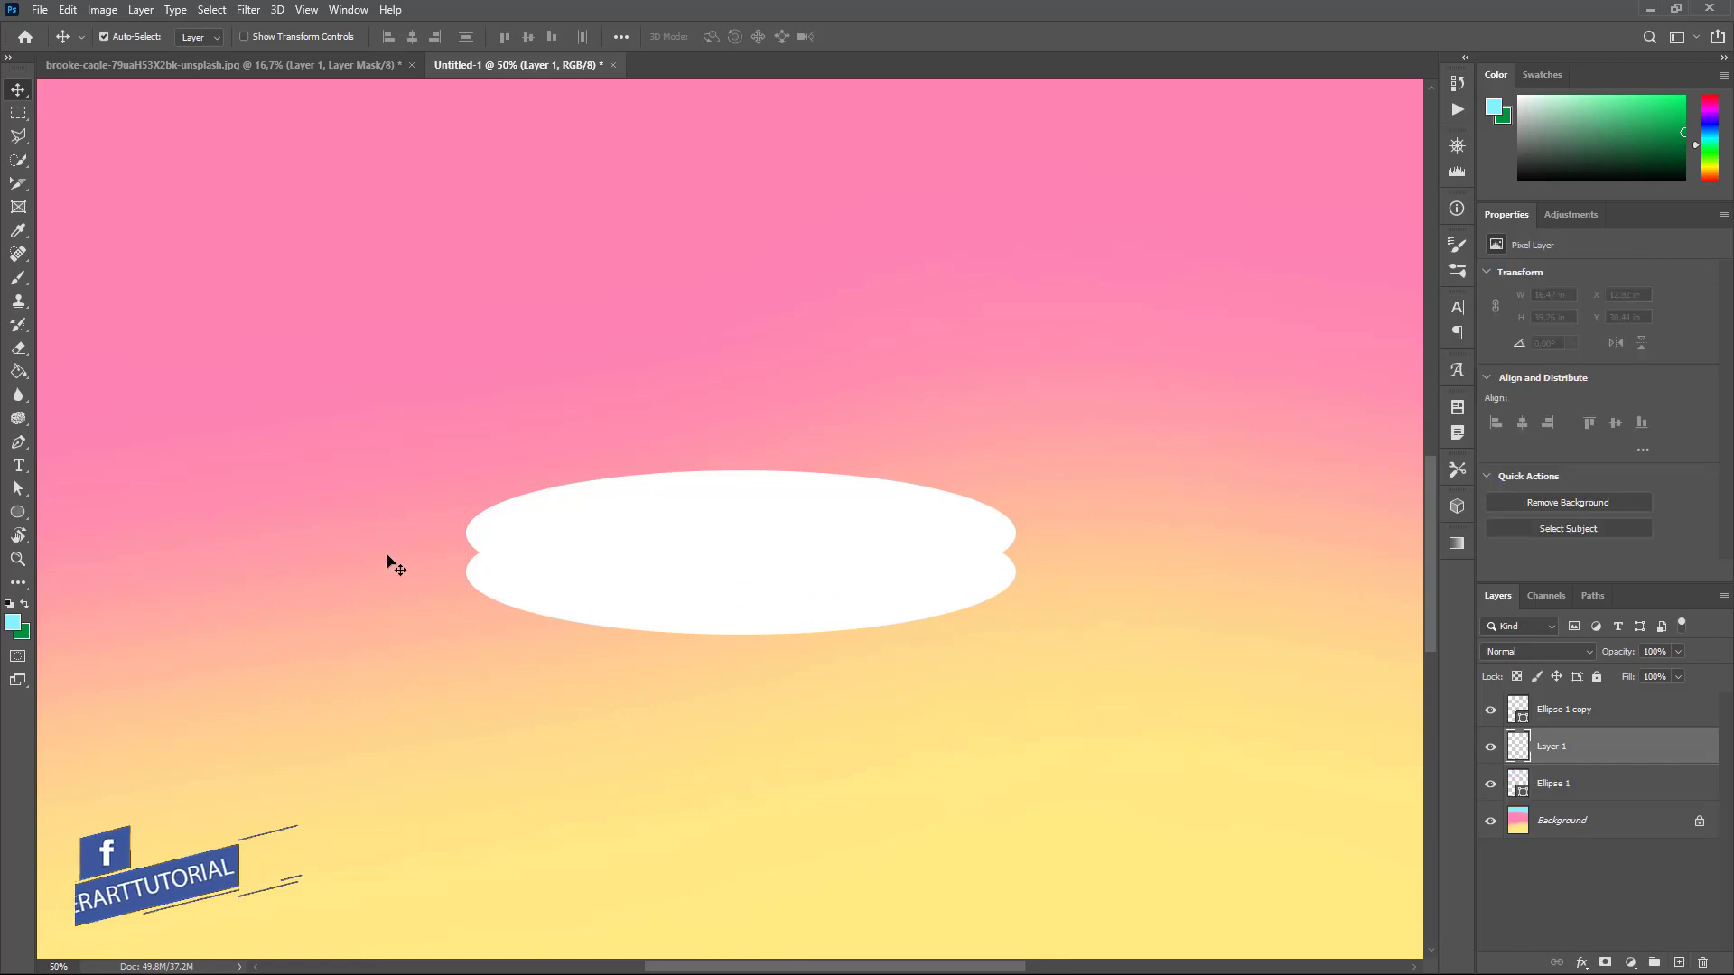
key("ctrl+equal")
key("ctrl")
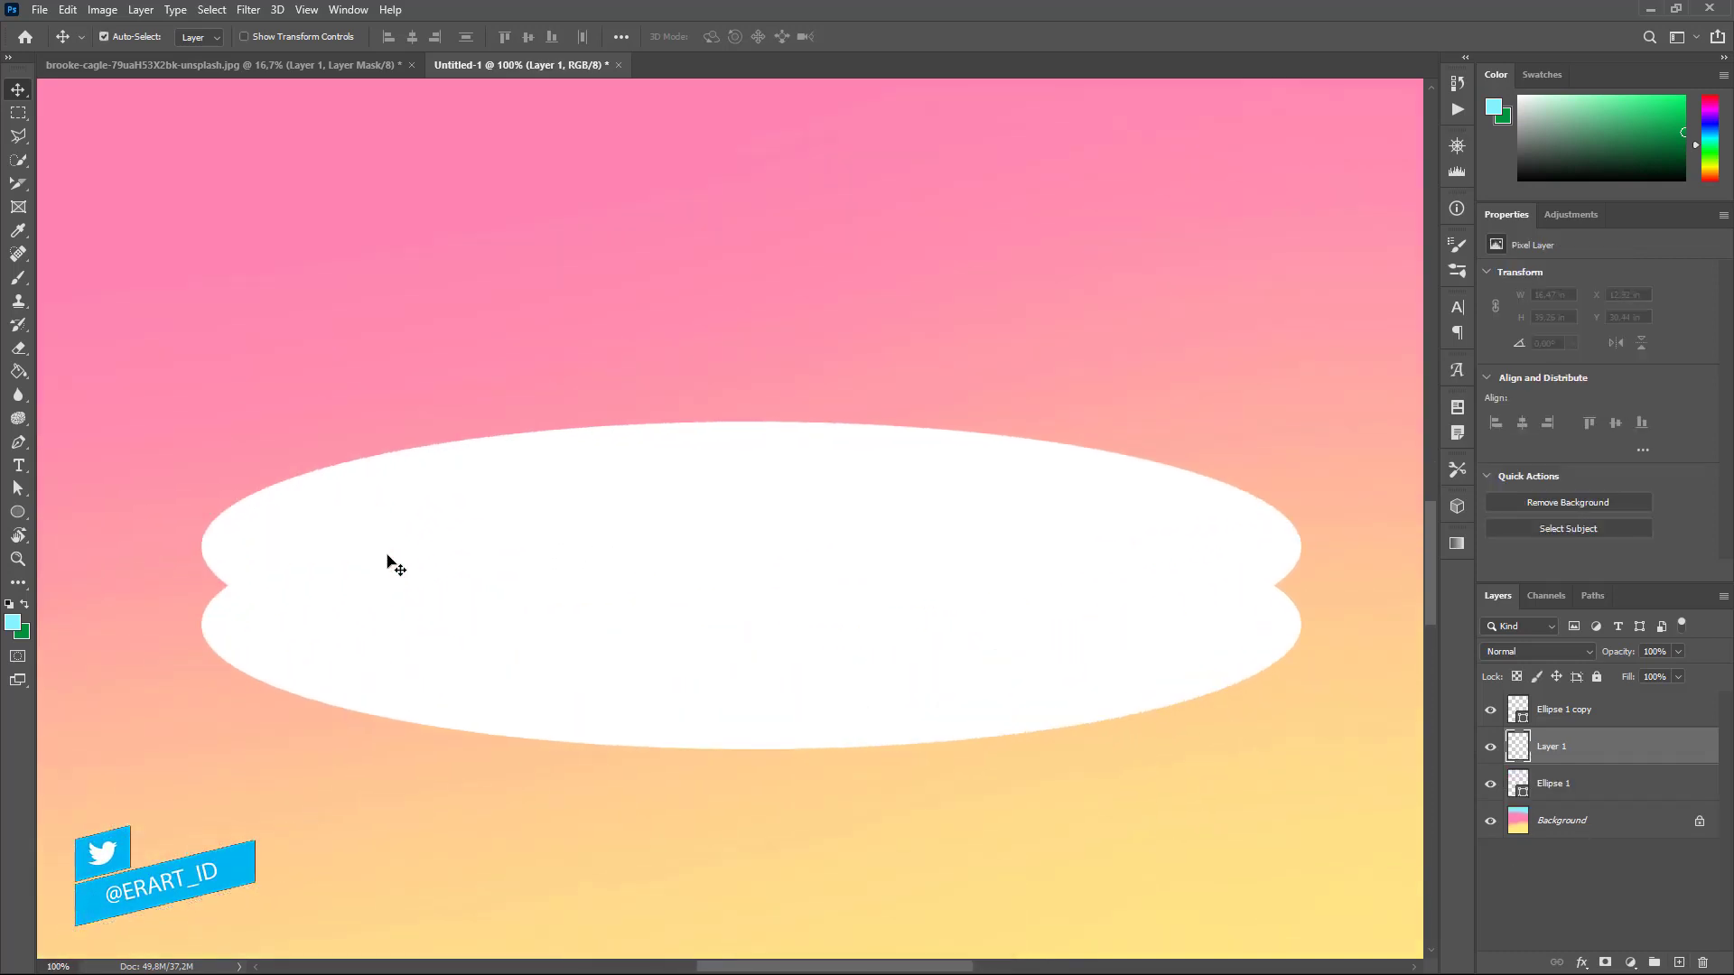
key("d")
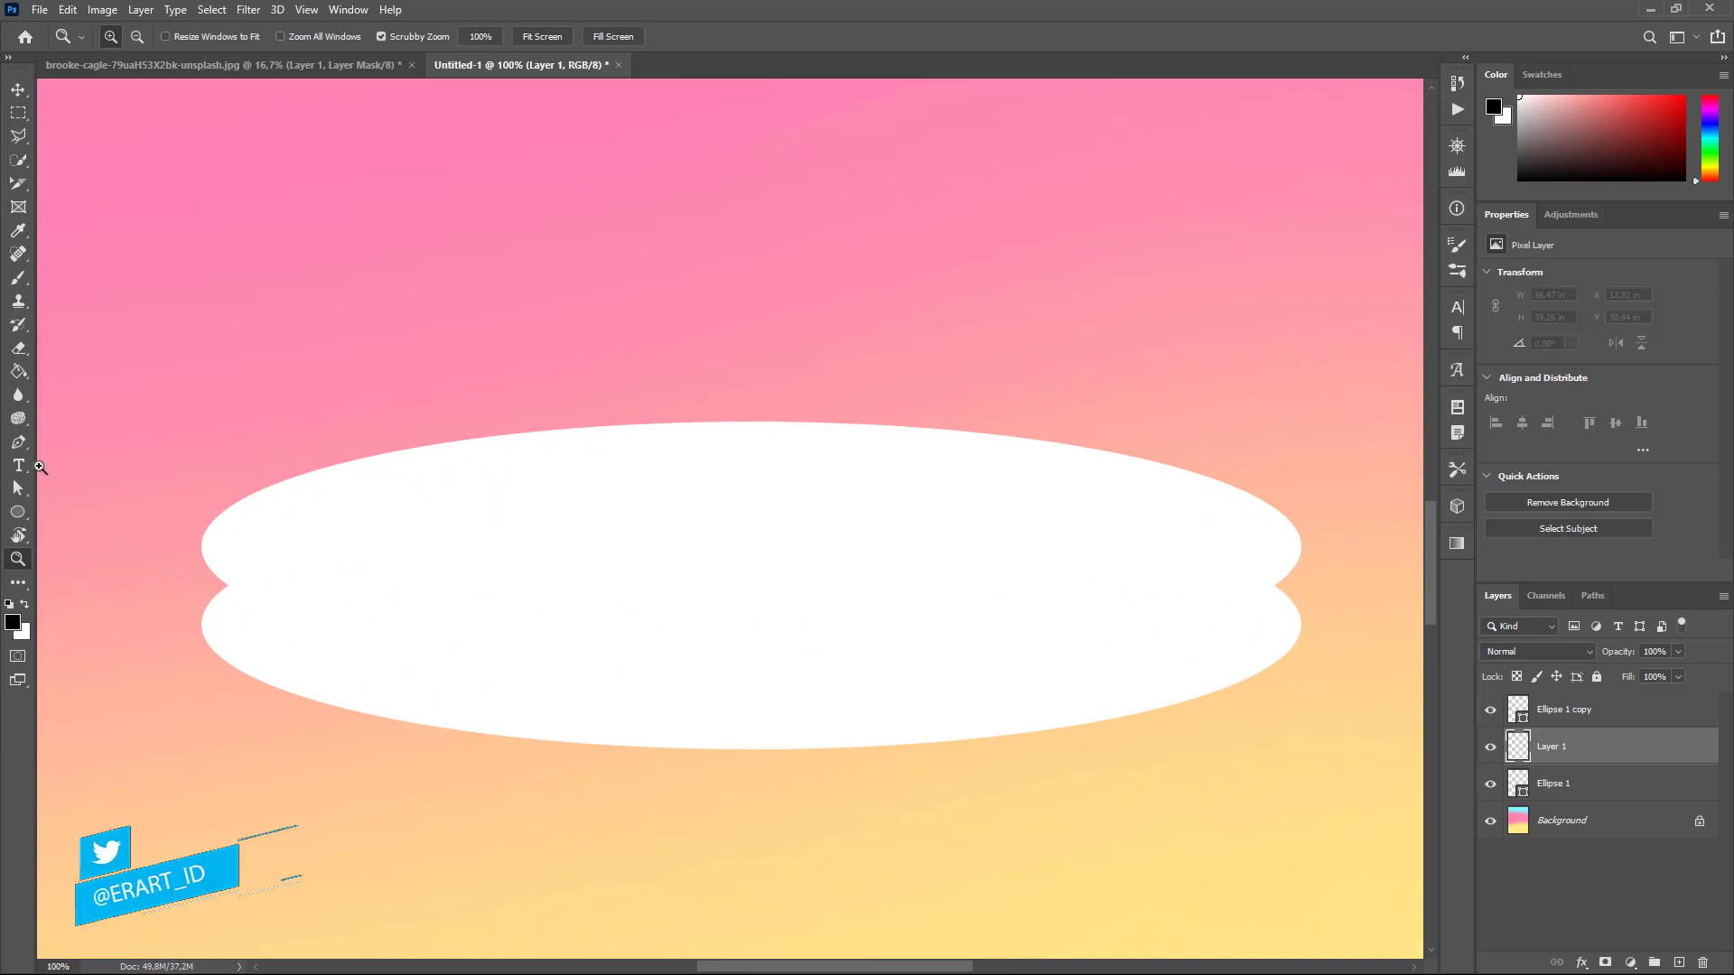
key("p")
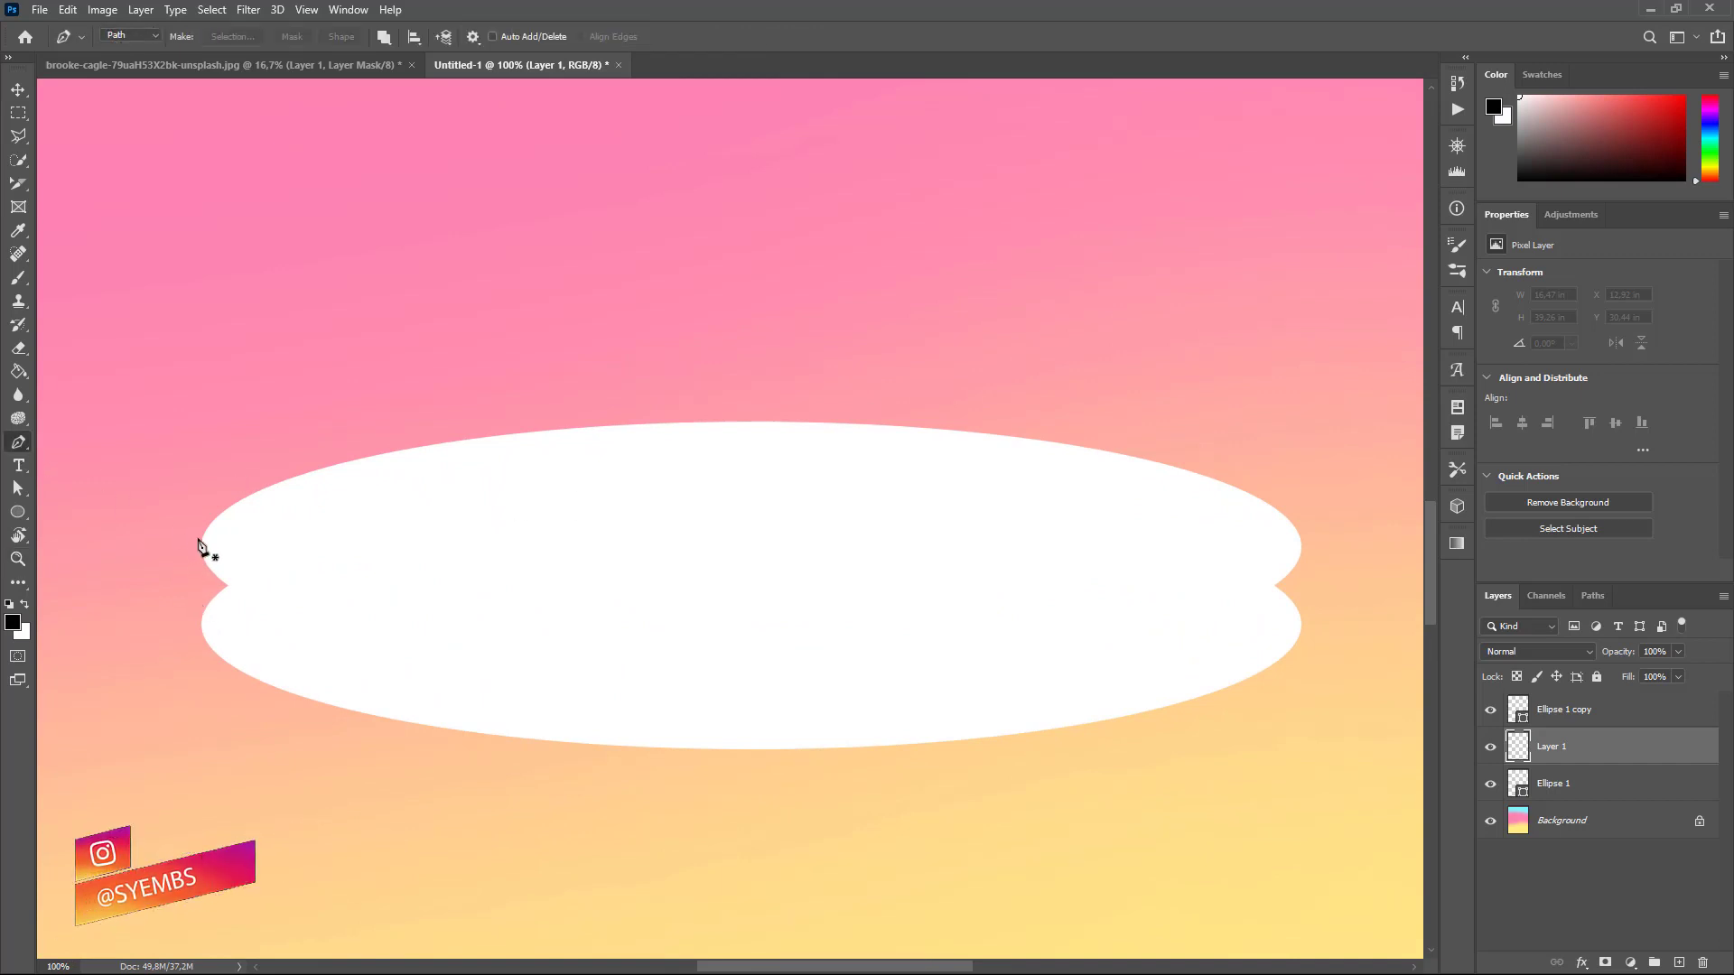
Trace a closed pen path around the gap between the two stacked ellipses.
key("ctrl+z")
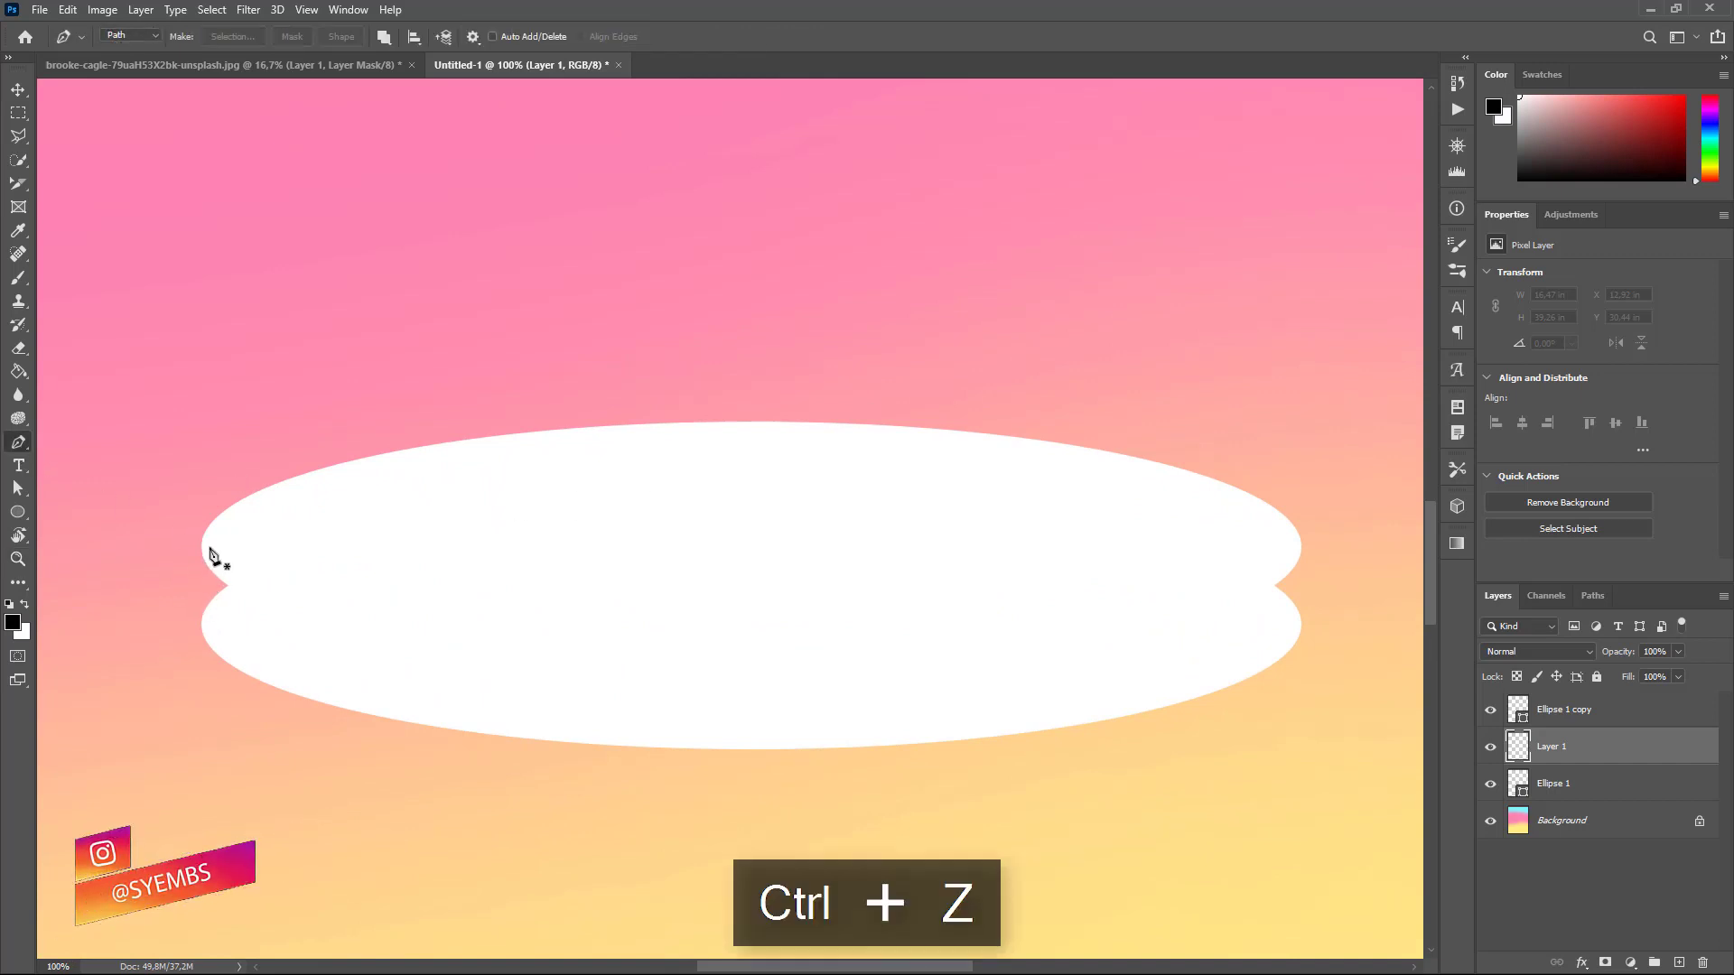
left_click(201, 545)
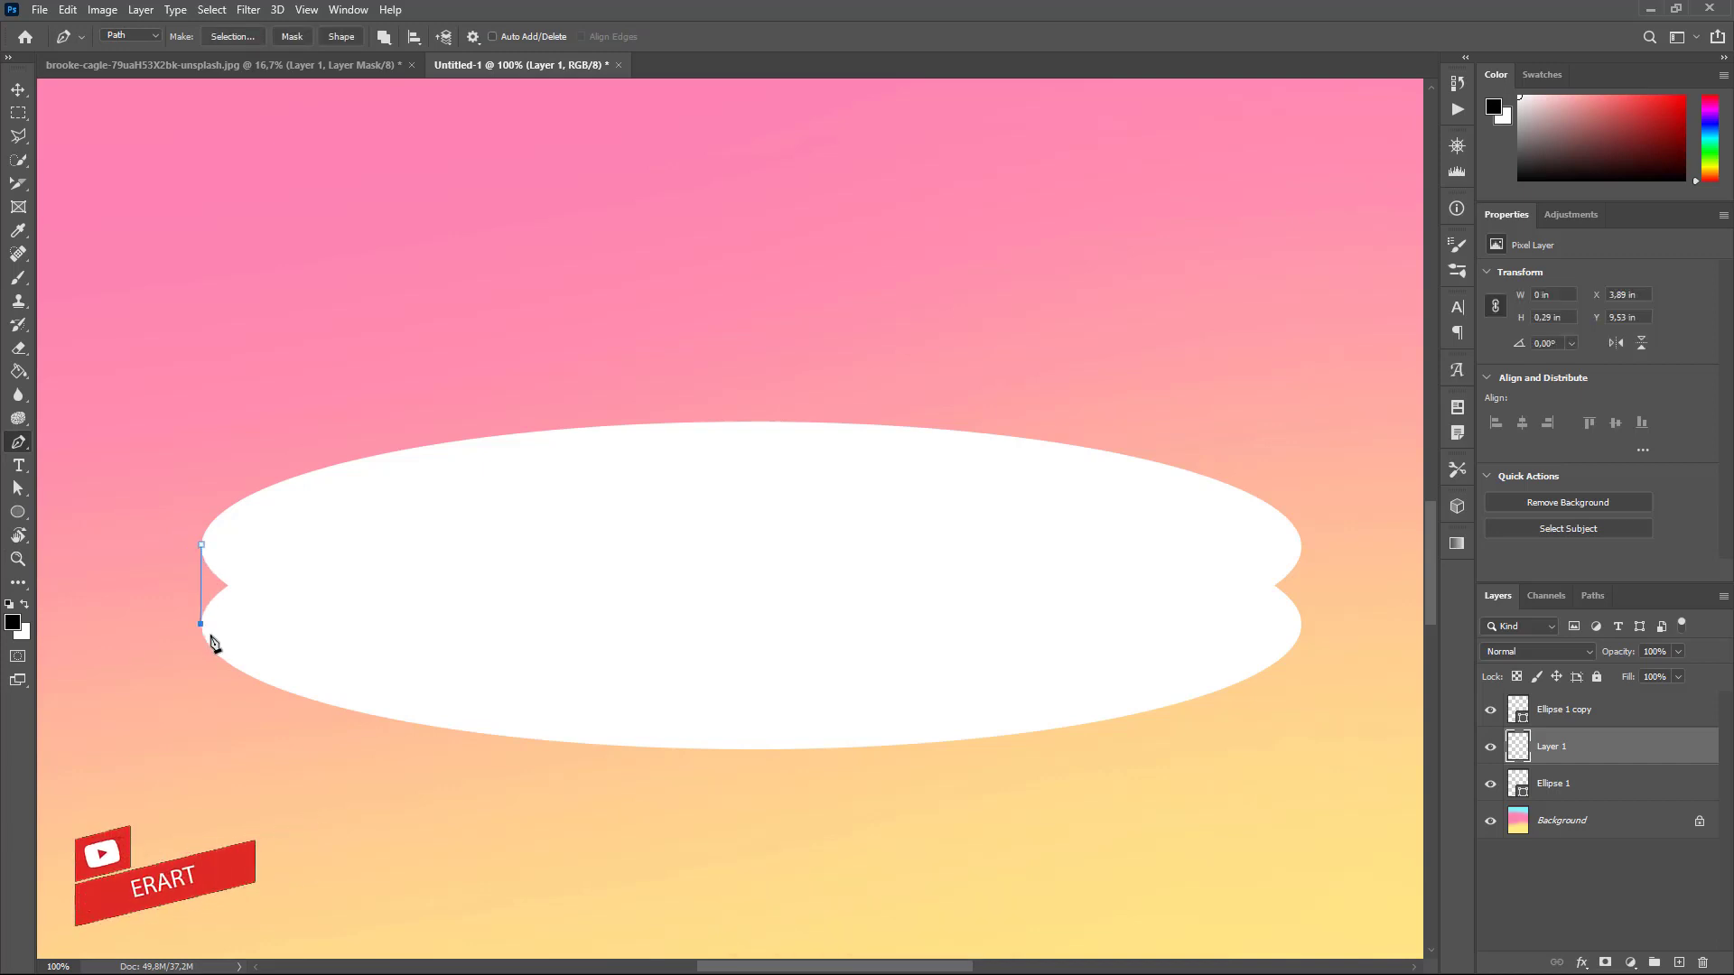
left_click(1299, 623)
key("ctrl+z")
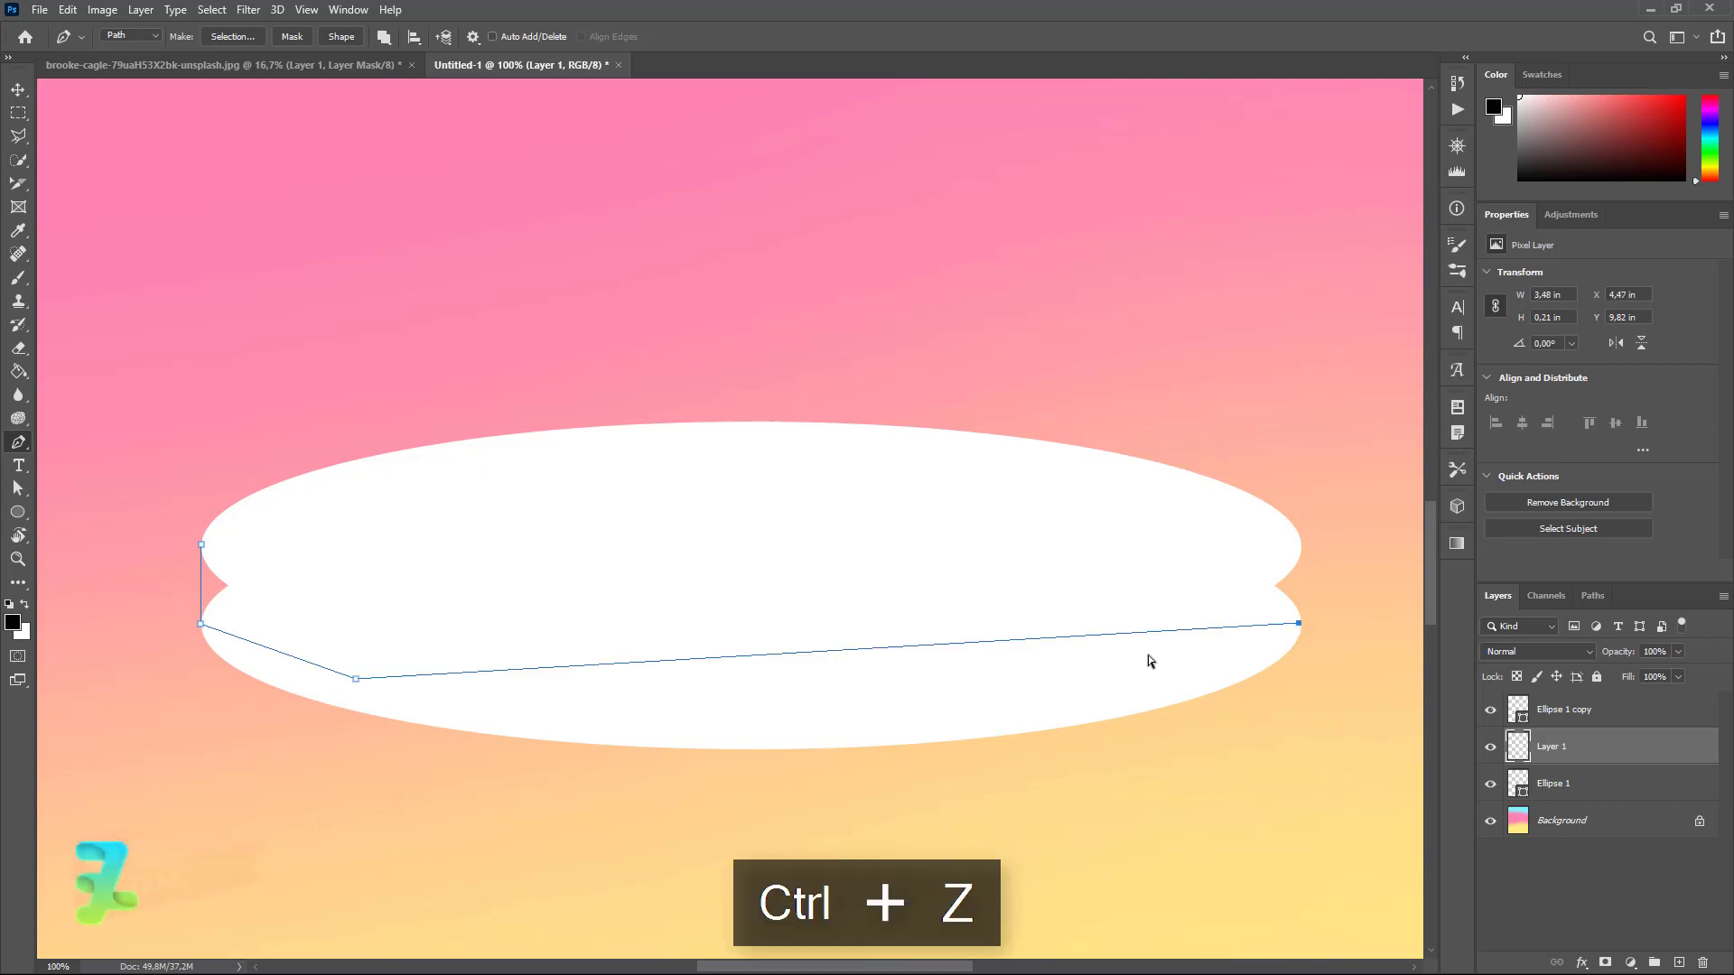
left_click(966, 720)
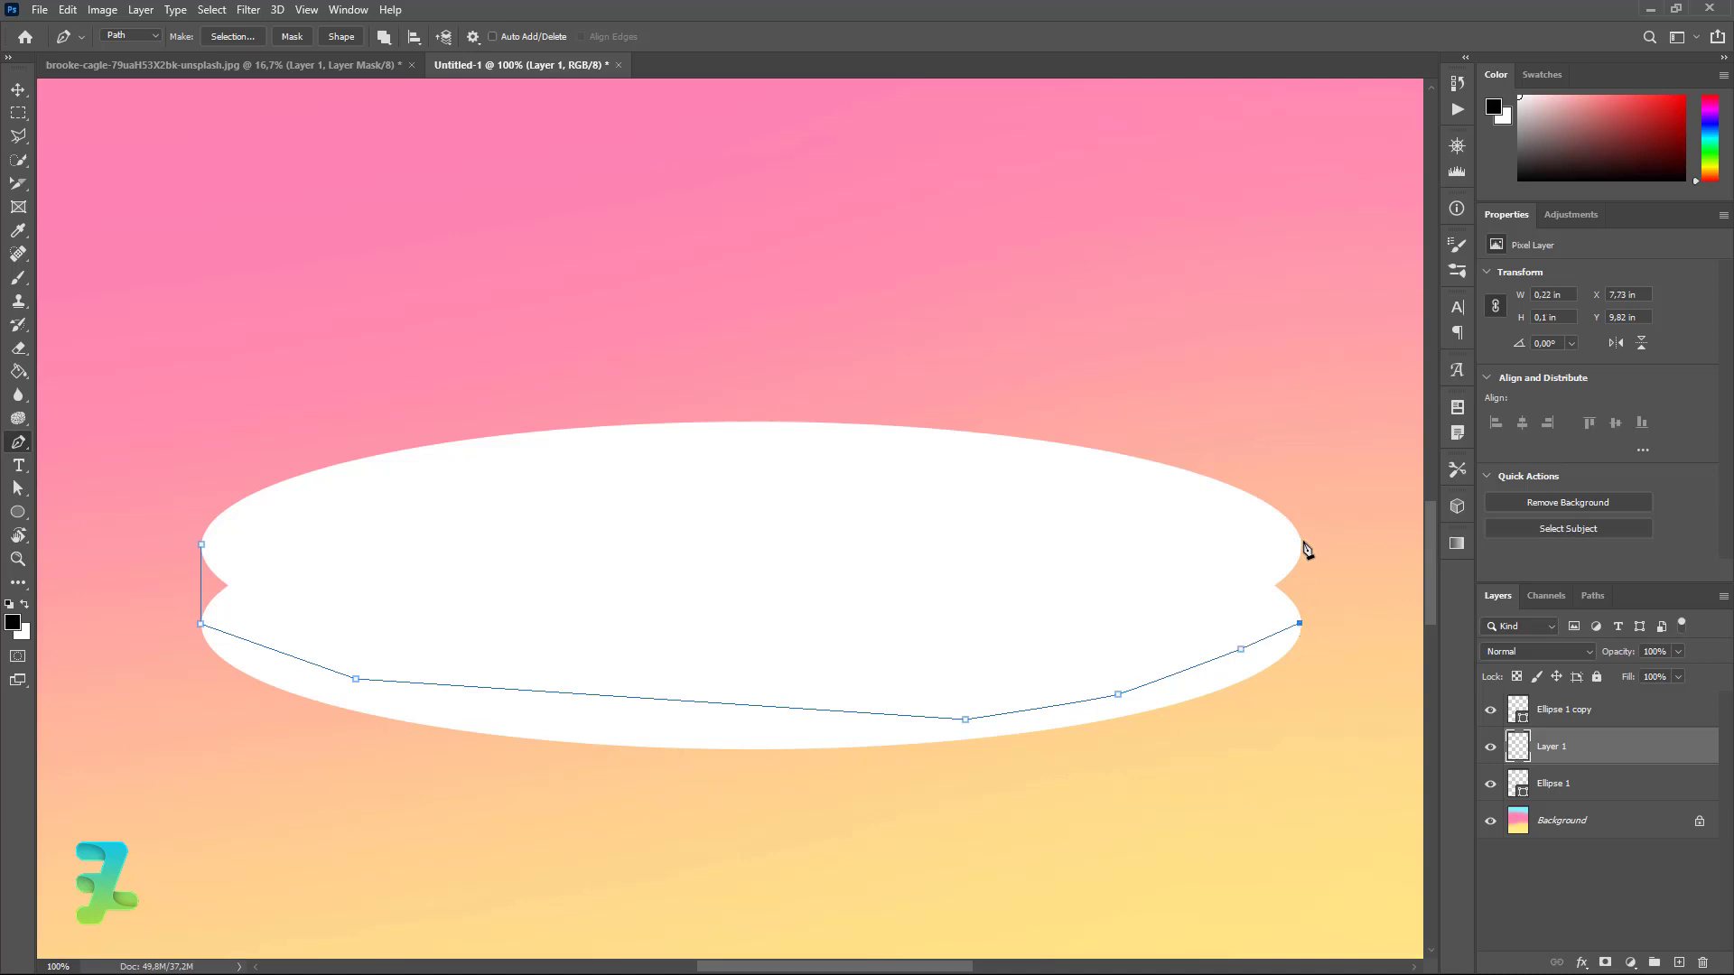
key("ctrl+z")
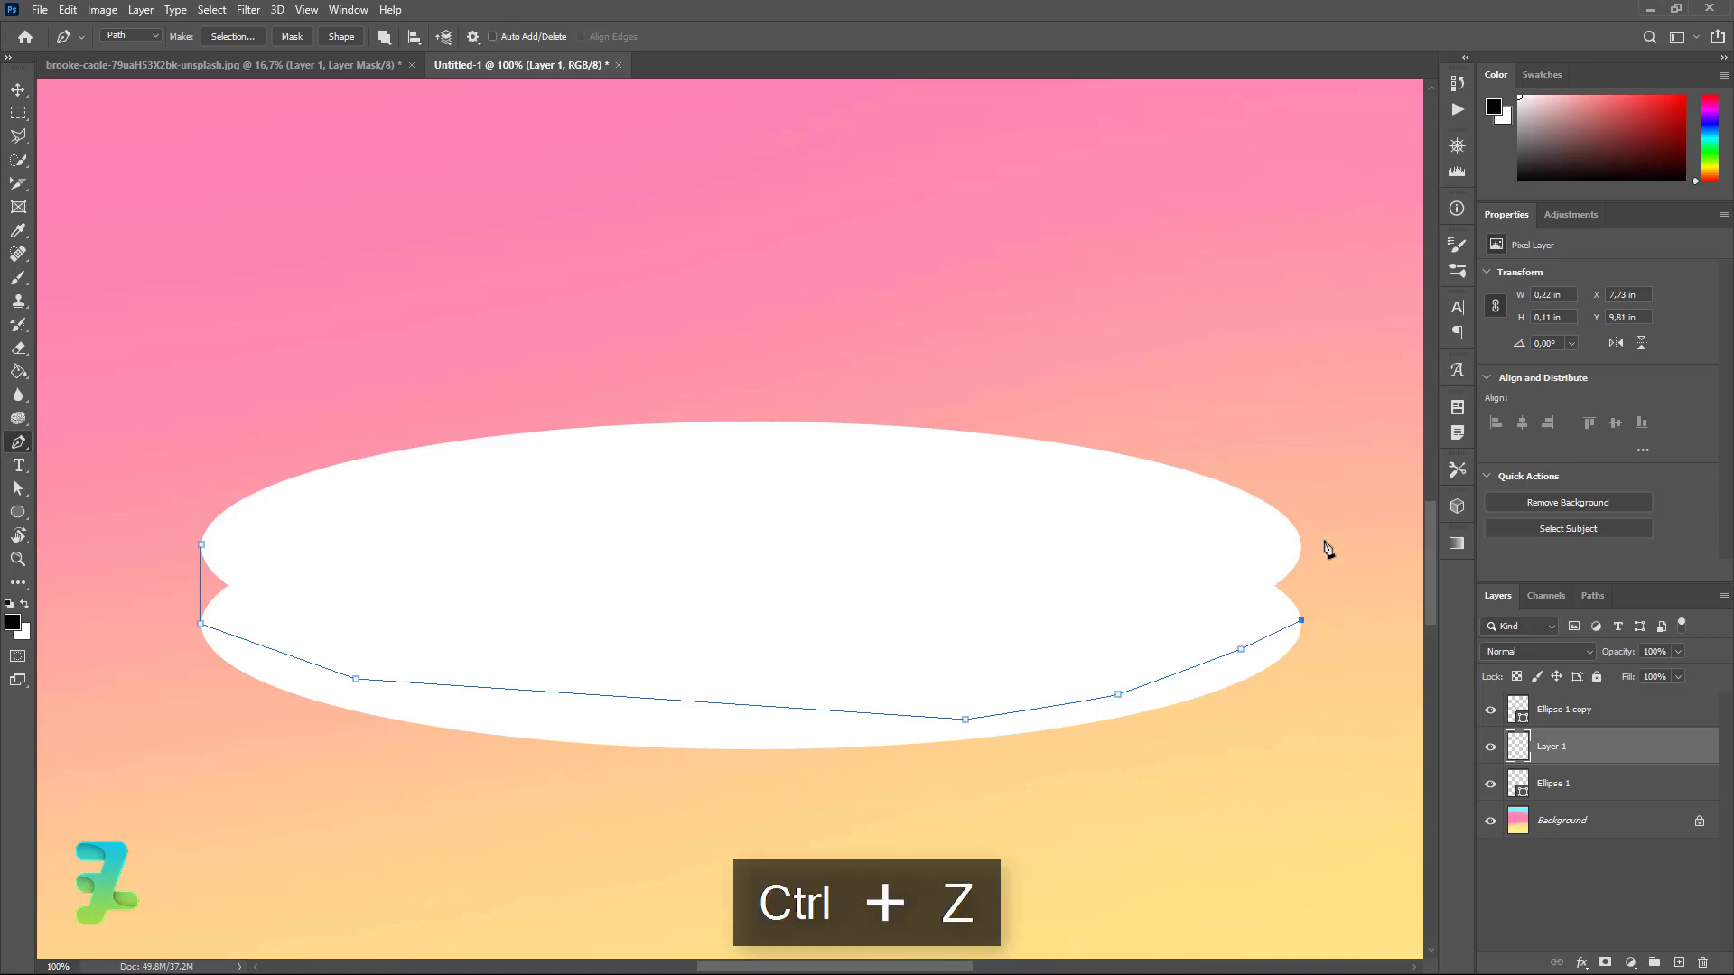
left_click(1300, 546)
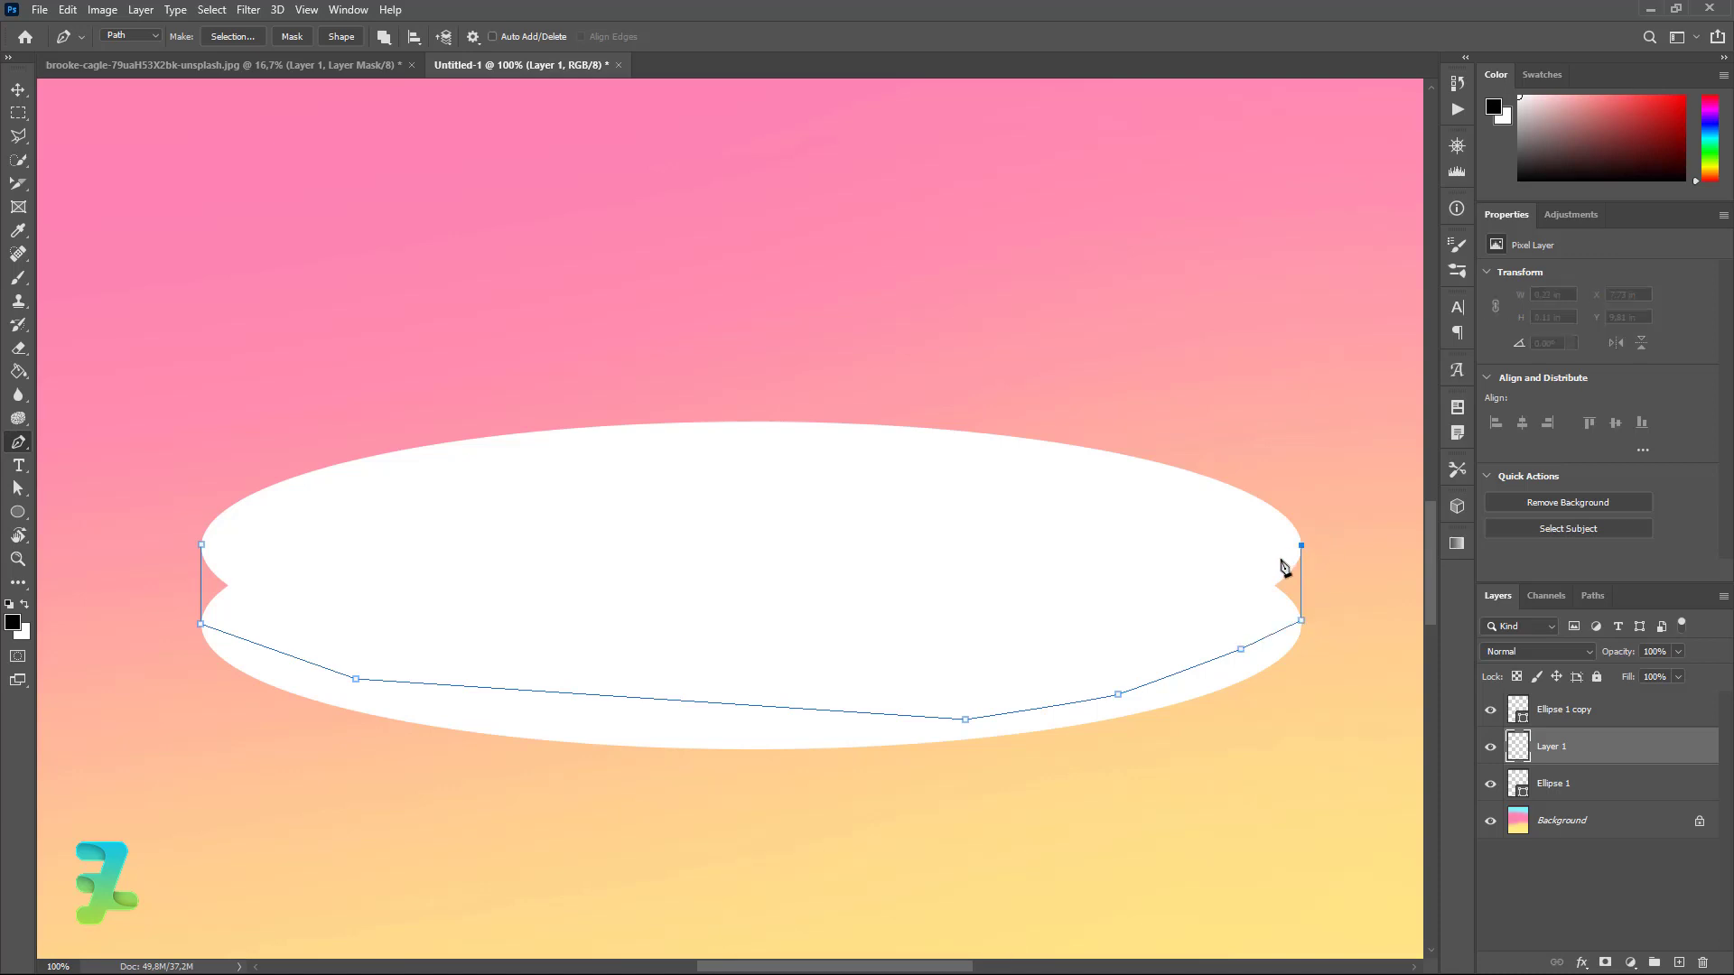
left_click(1042, 540)
left_click(881, 542)
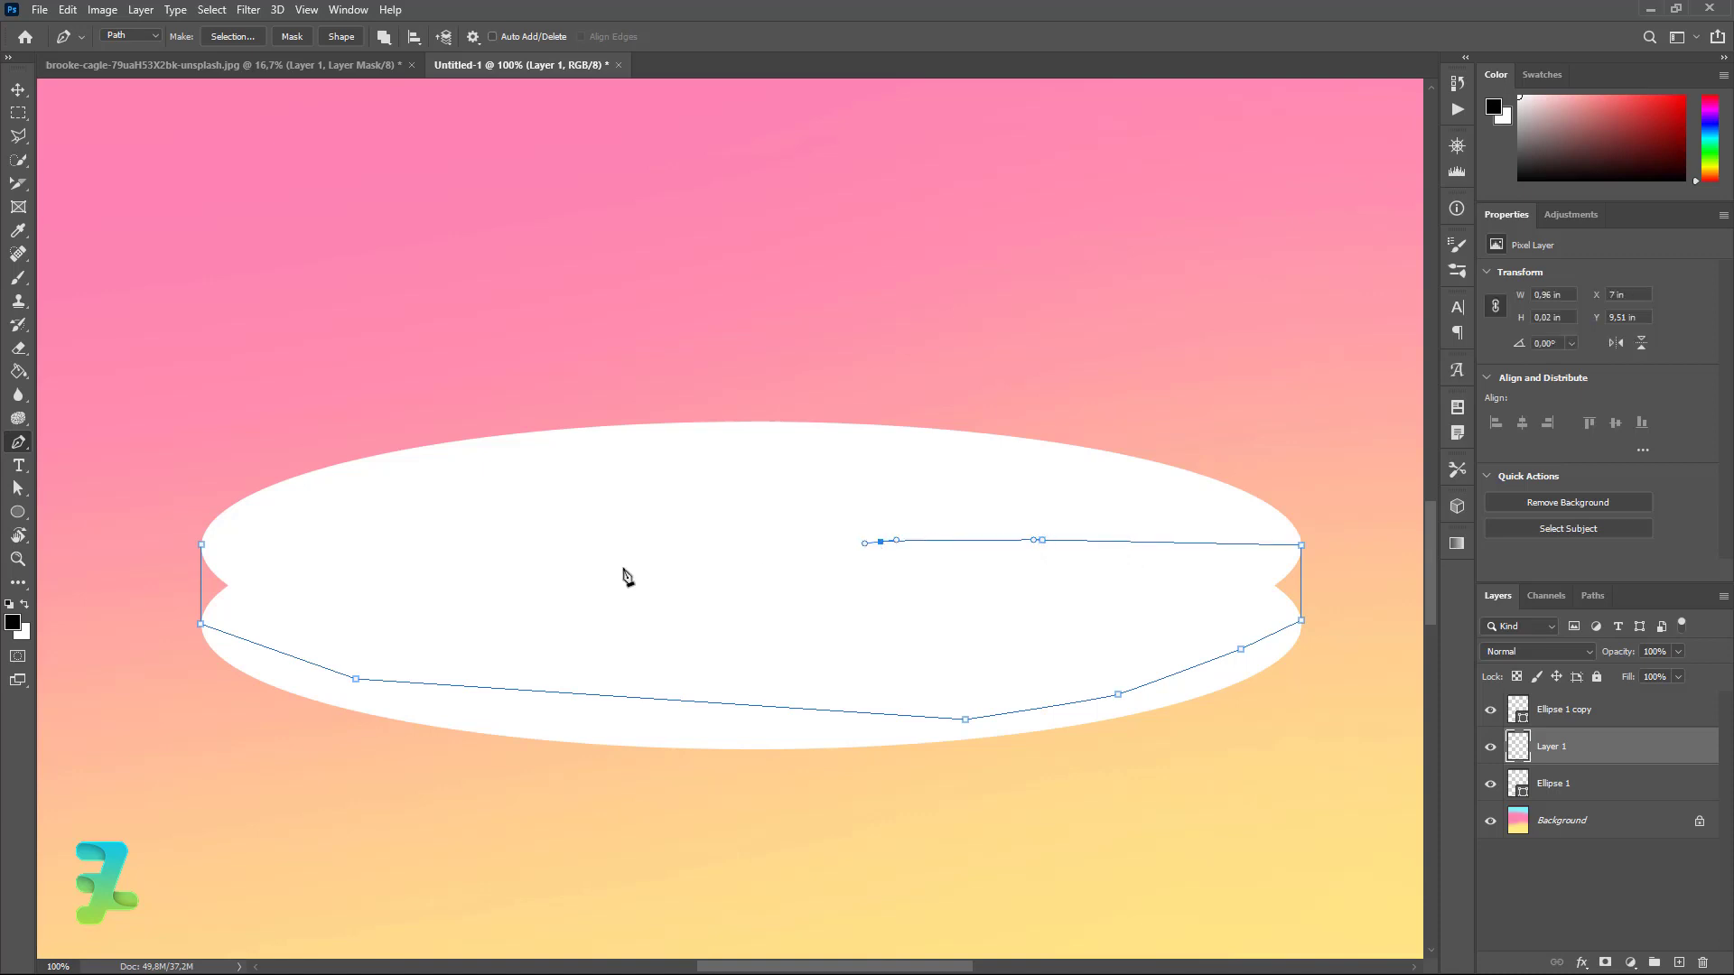
left_click_drag(467, 587, 442, 587)
key("ctrl+z")
left_click_drag(287, 540, 241, 532)
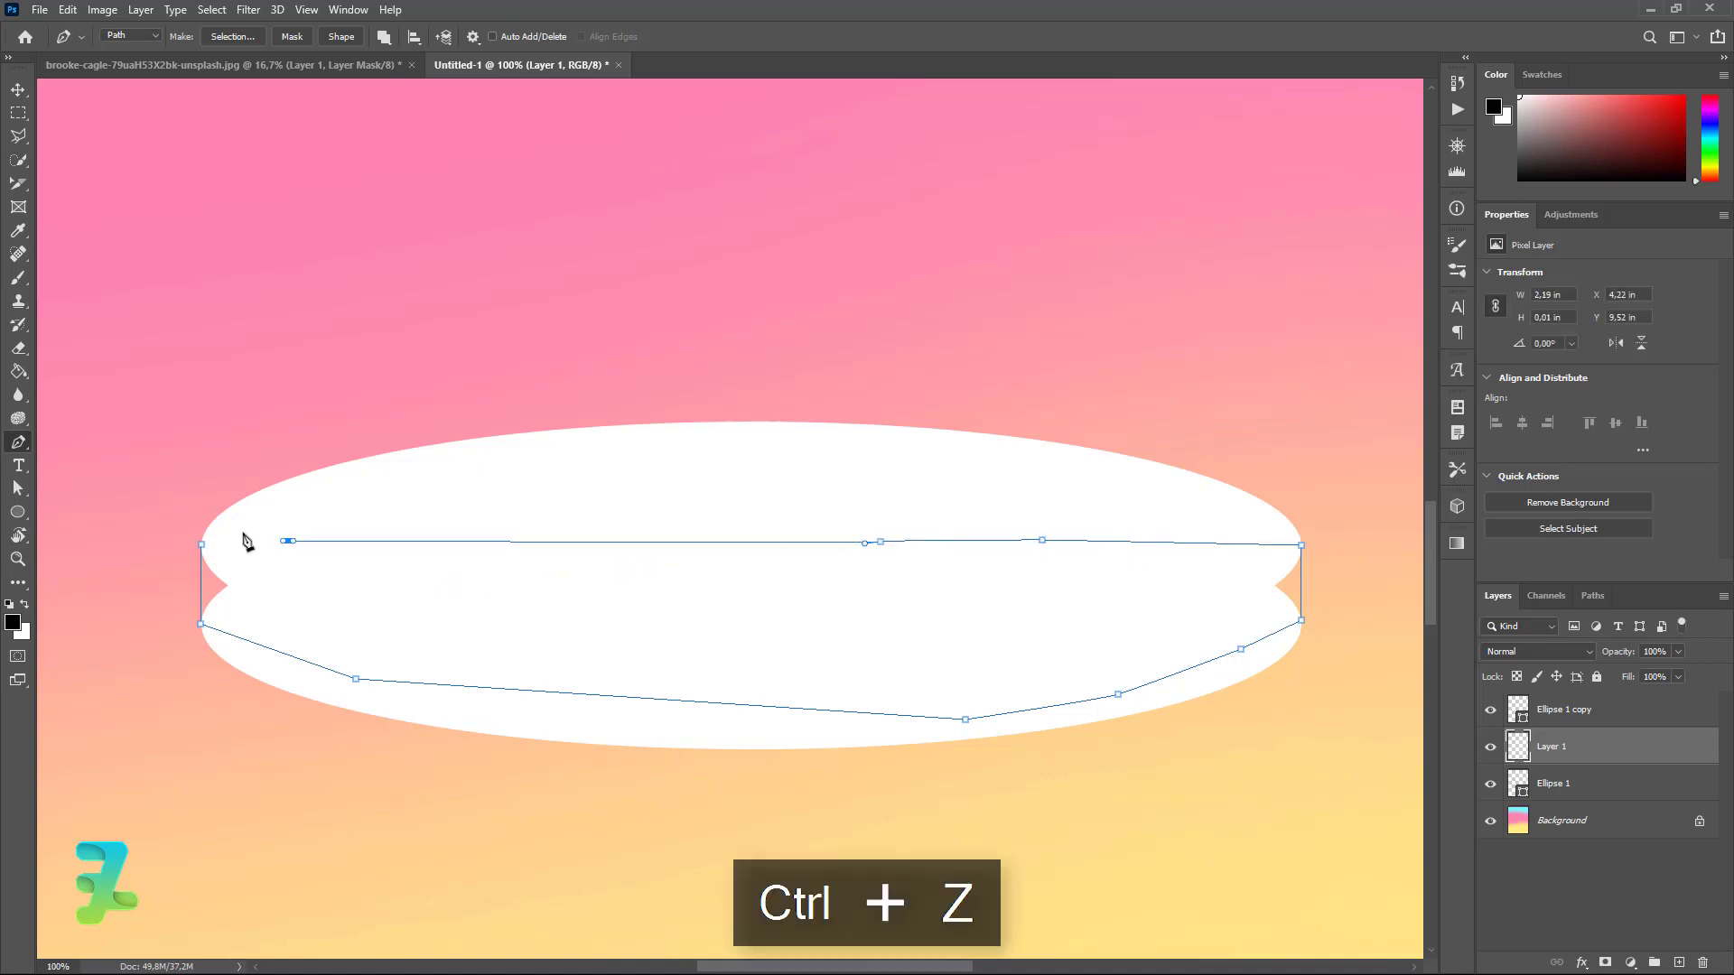
left_click(203, 546)
Convert the path to a selection and fill it white (#ffffff) on Layer 1.
right_click(271, 571)
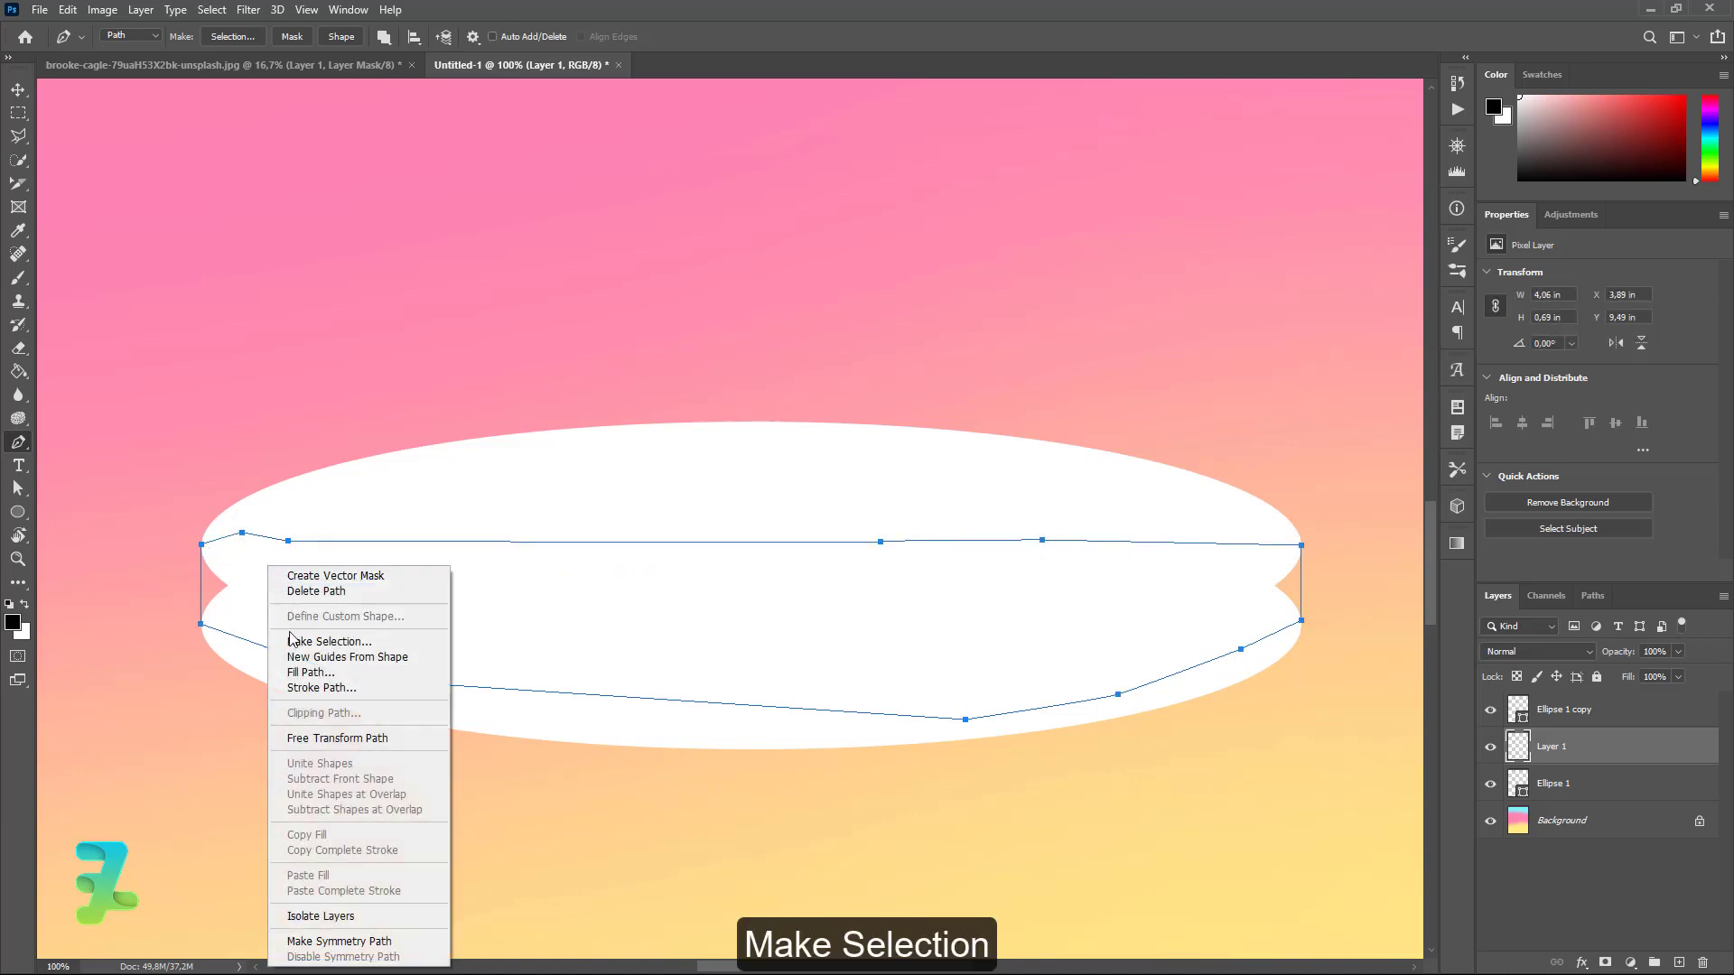
left_click(308, 642)
left_click(939, 268)
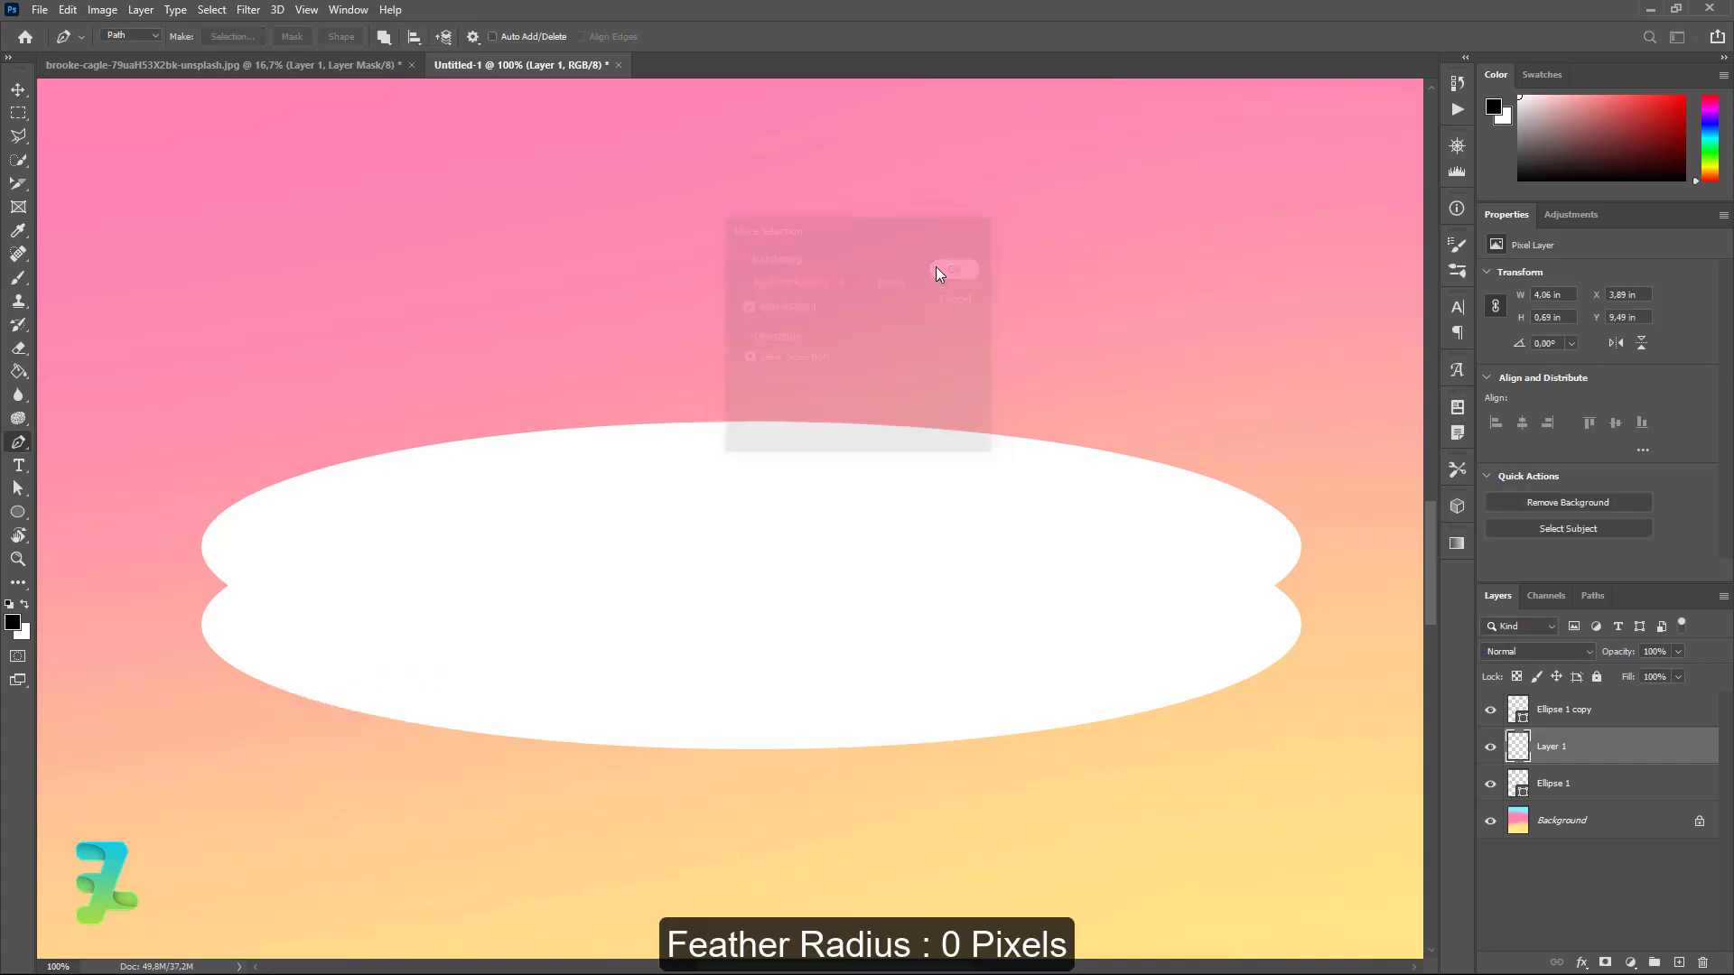
left_click(18, 371)
left_click(25, 604)
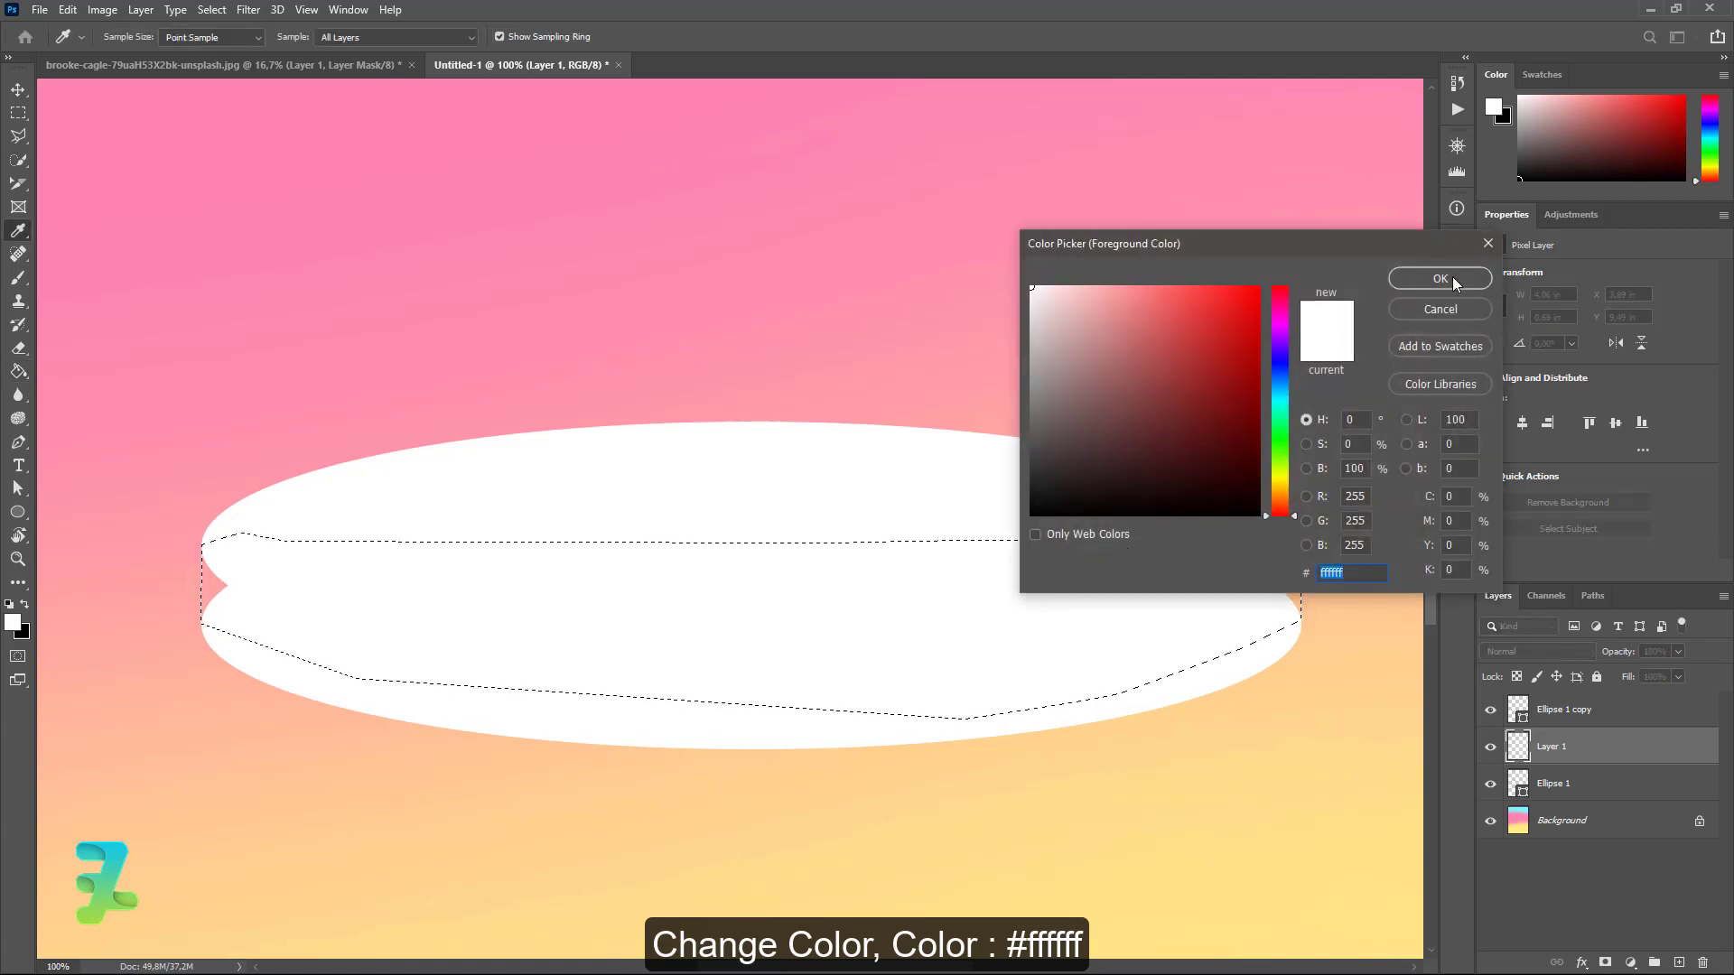
left_click(1440, 280)
left_click(1076, 637)
key("ctrl+d")
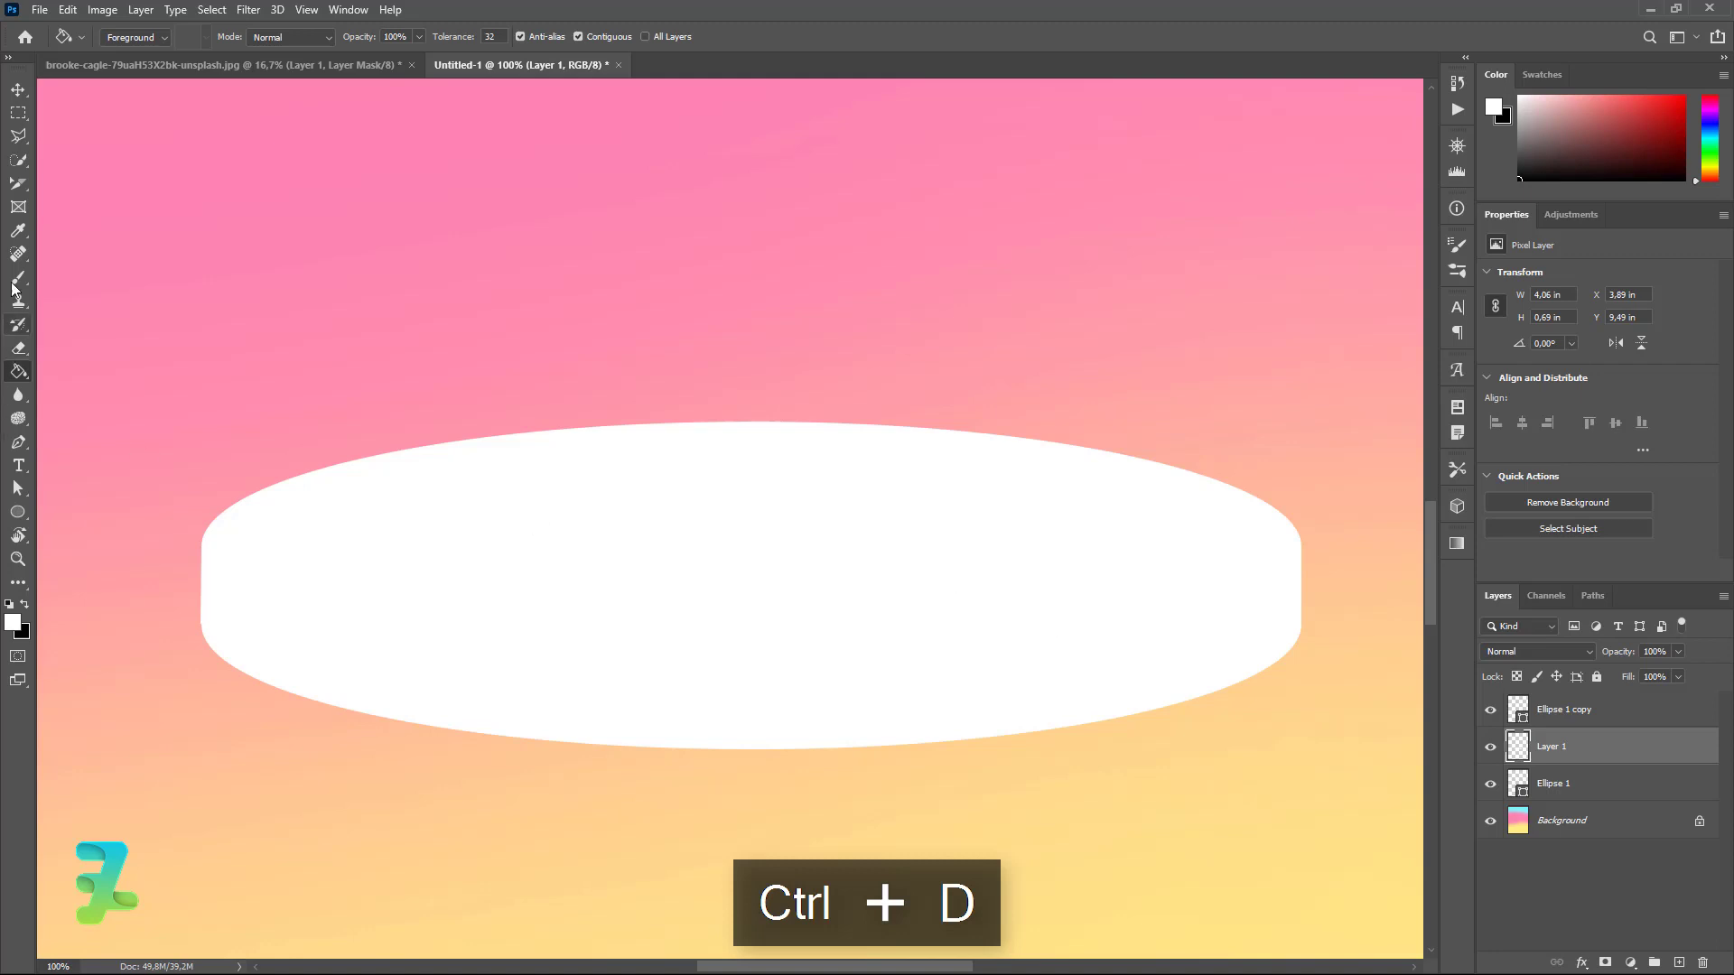
Delete the thin stray strip beside the disc's left edge using a rectangular selection.
left_click(17, 89)
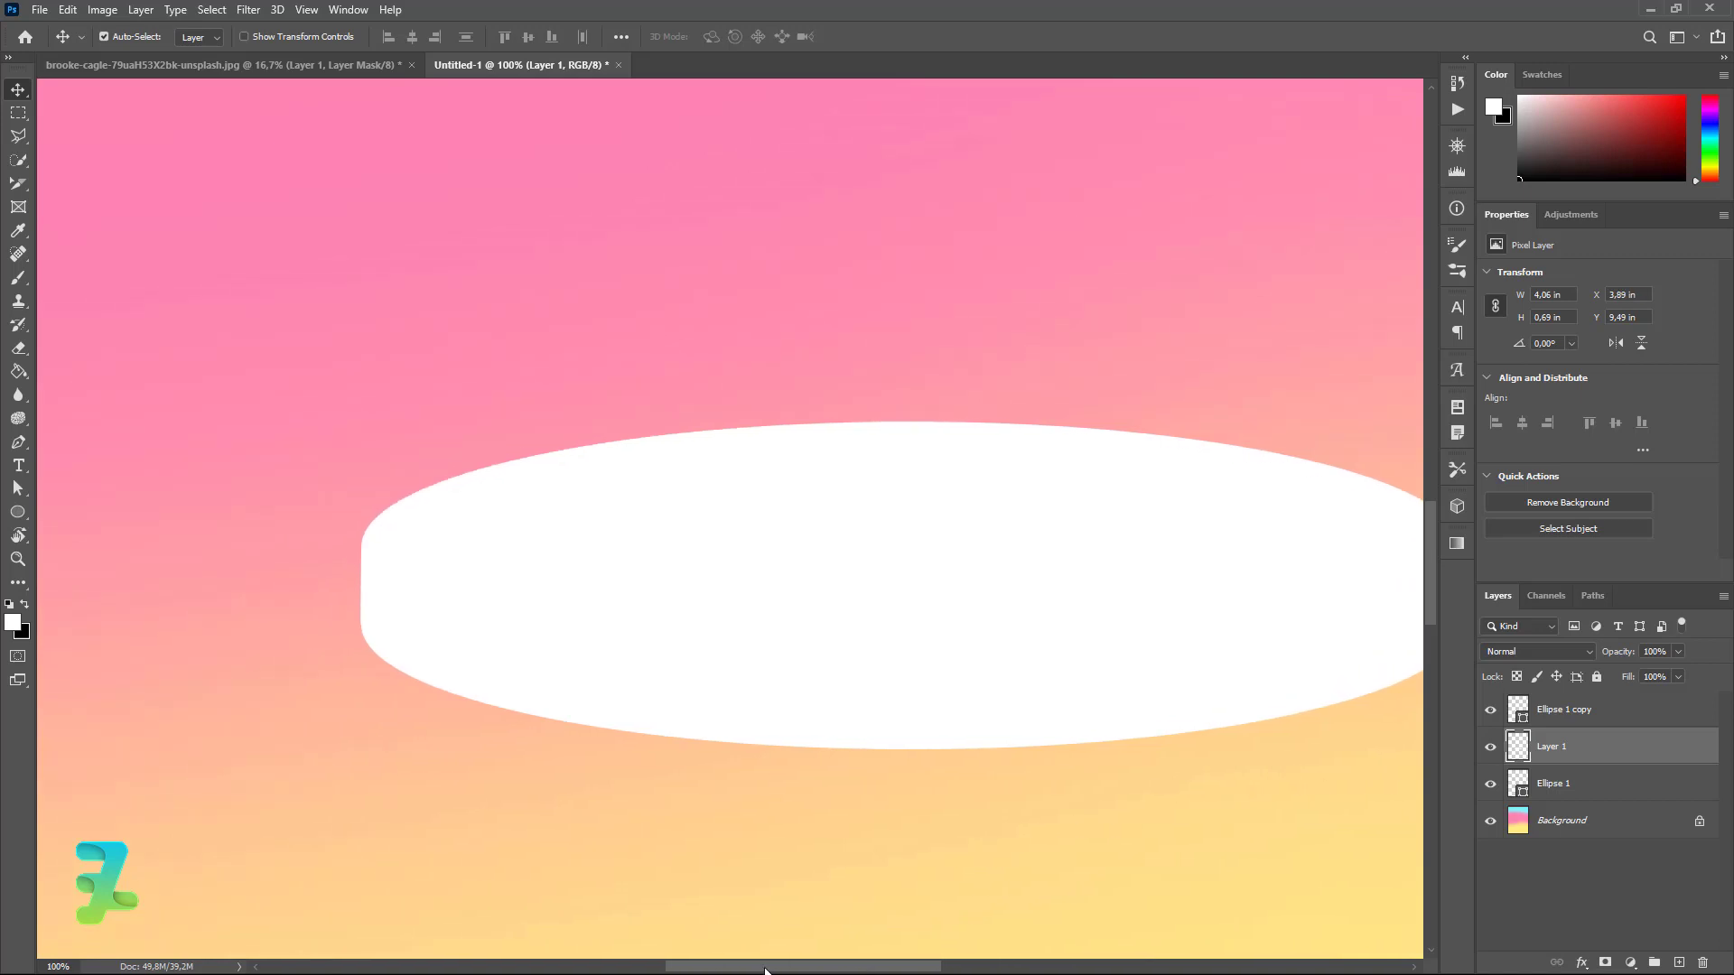
left_click_drag(817, 965, 732, 966)
key("ctrl+equal")
key("ctrl+equal")
key("ctrl+equal")
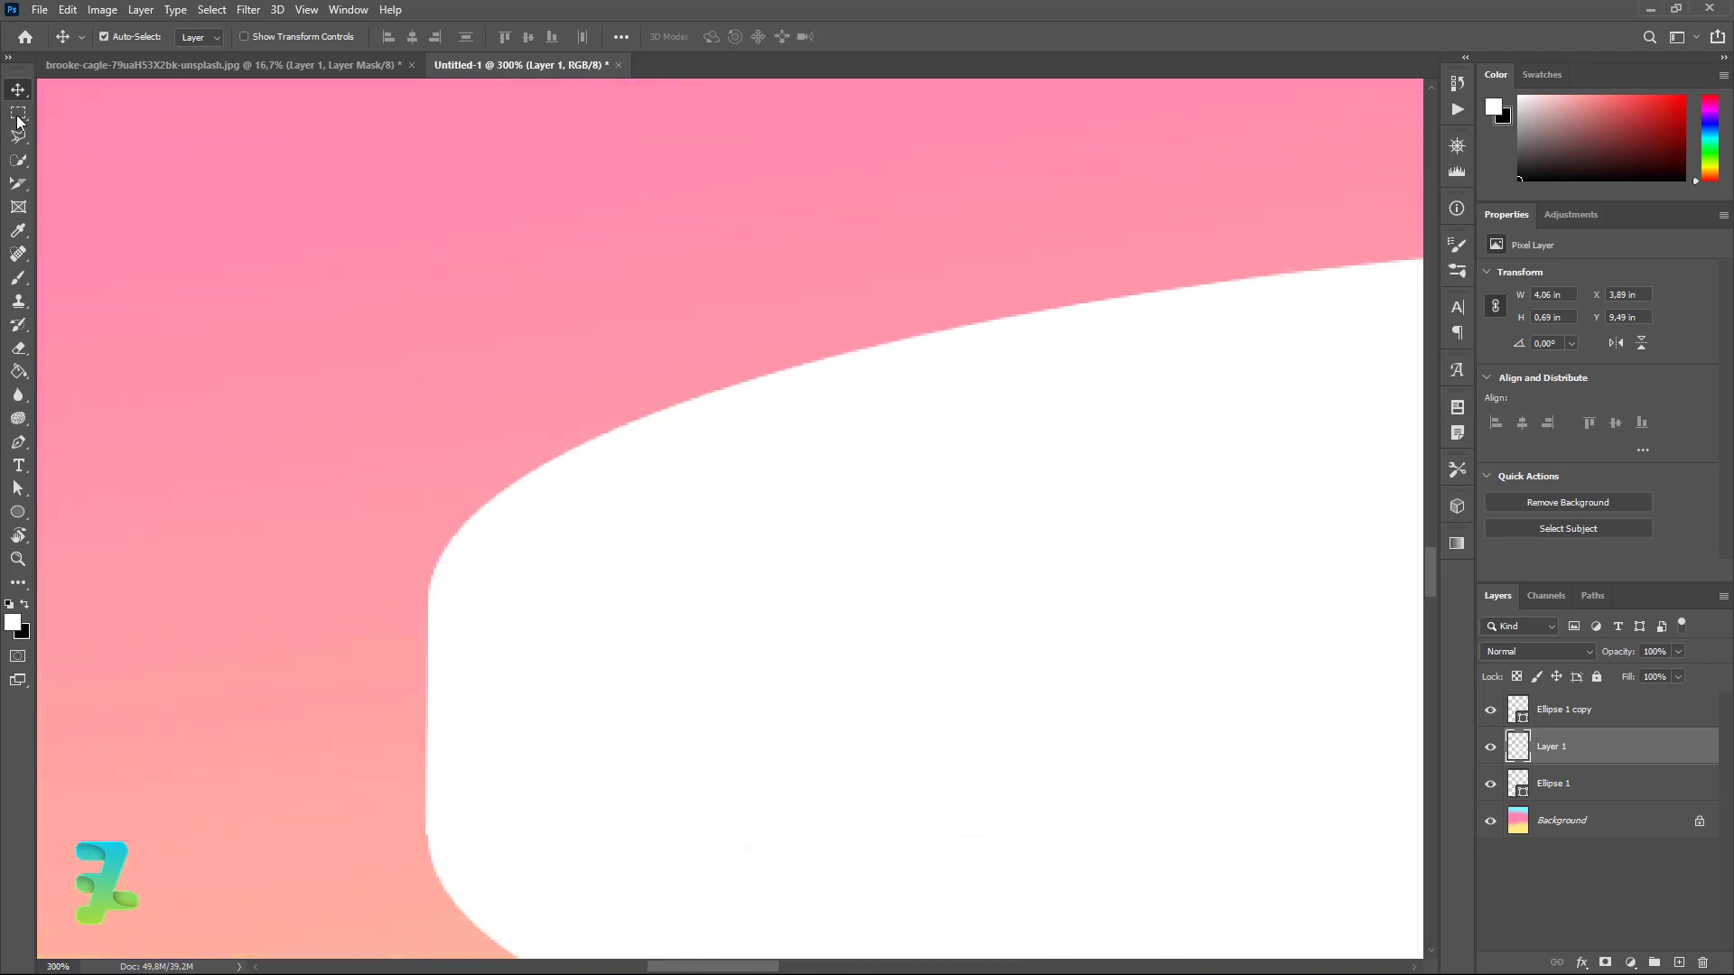
key("m")
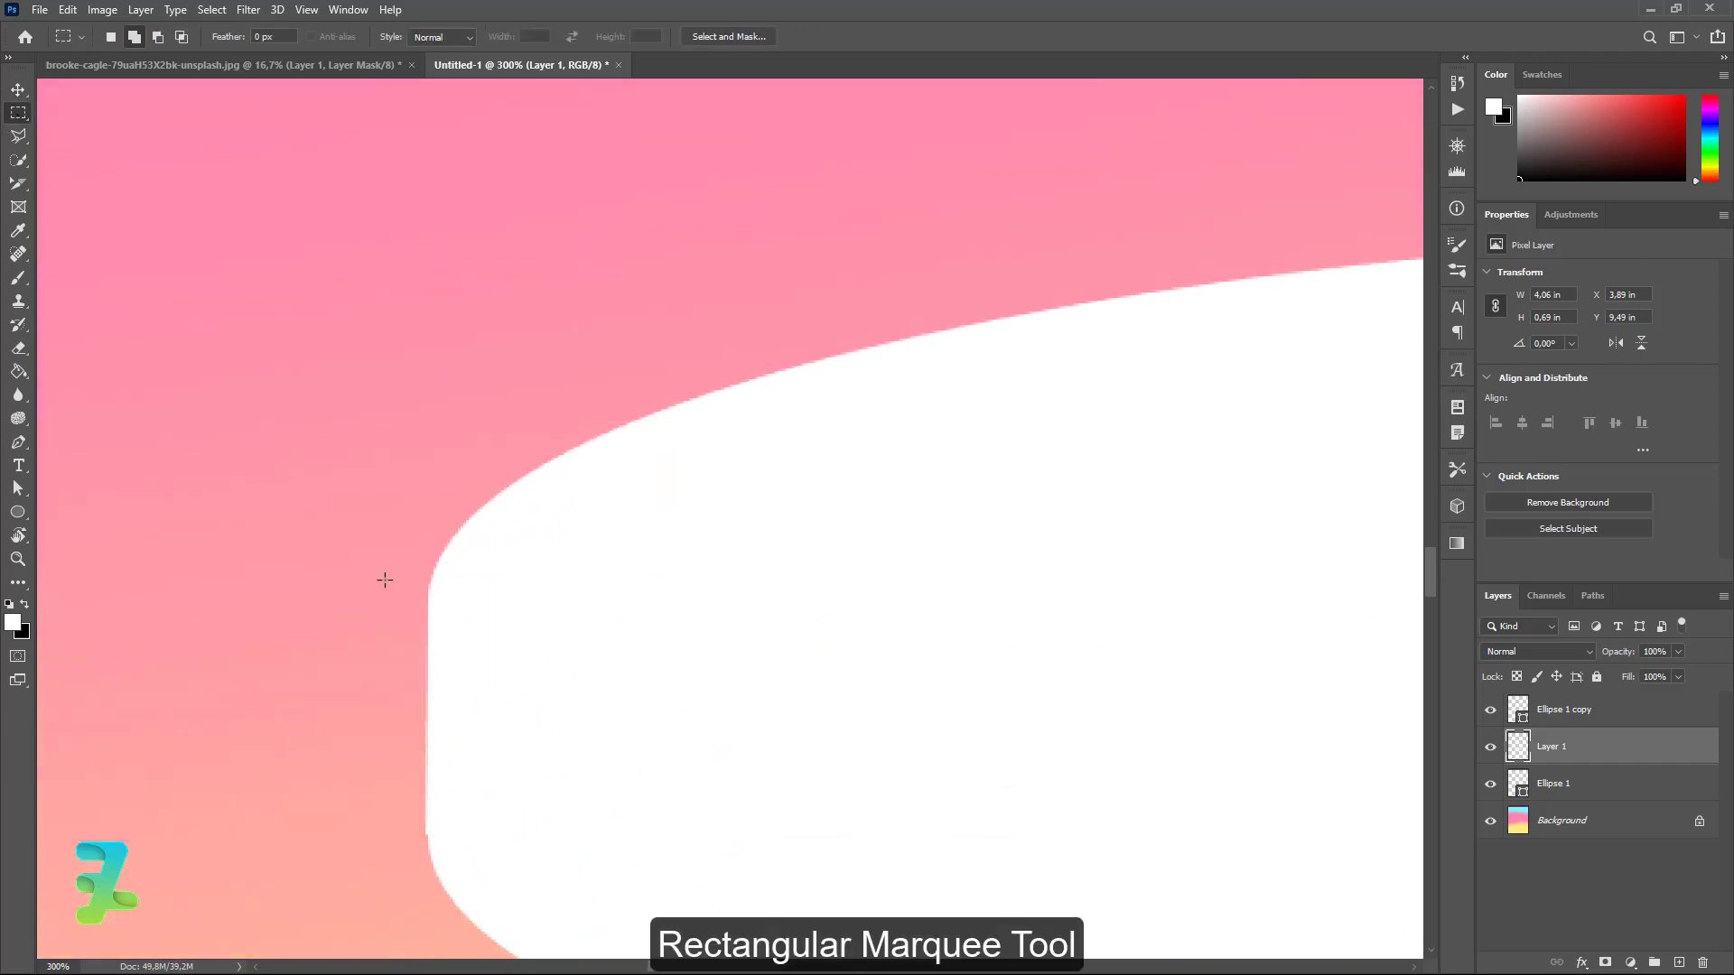
left_click_drag(385, 580, 424, 842)
left_click_drag(425, 842, 422, 839)
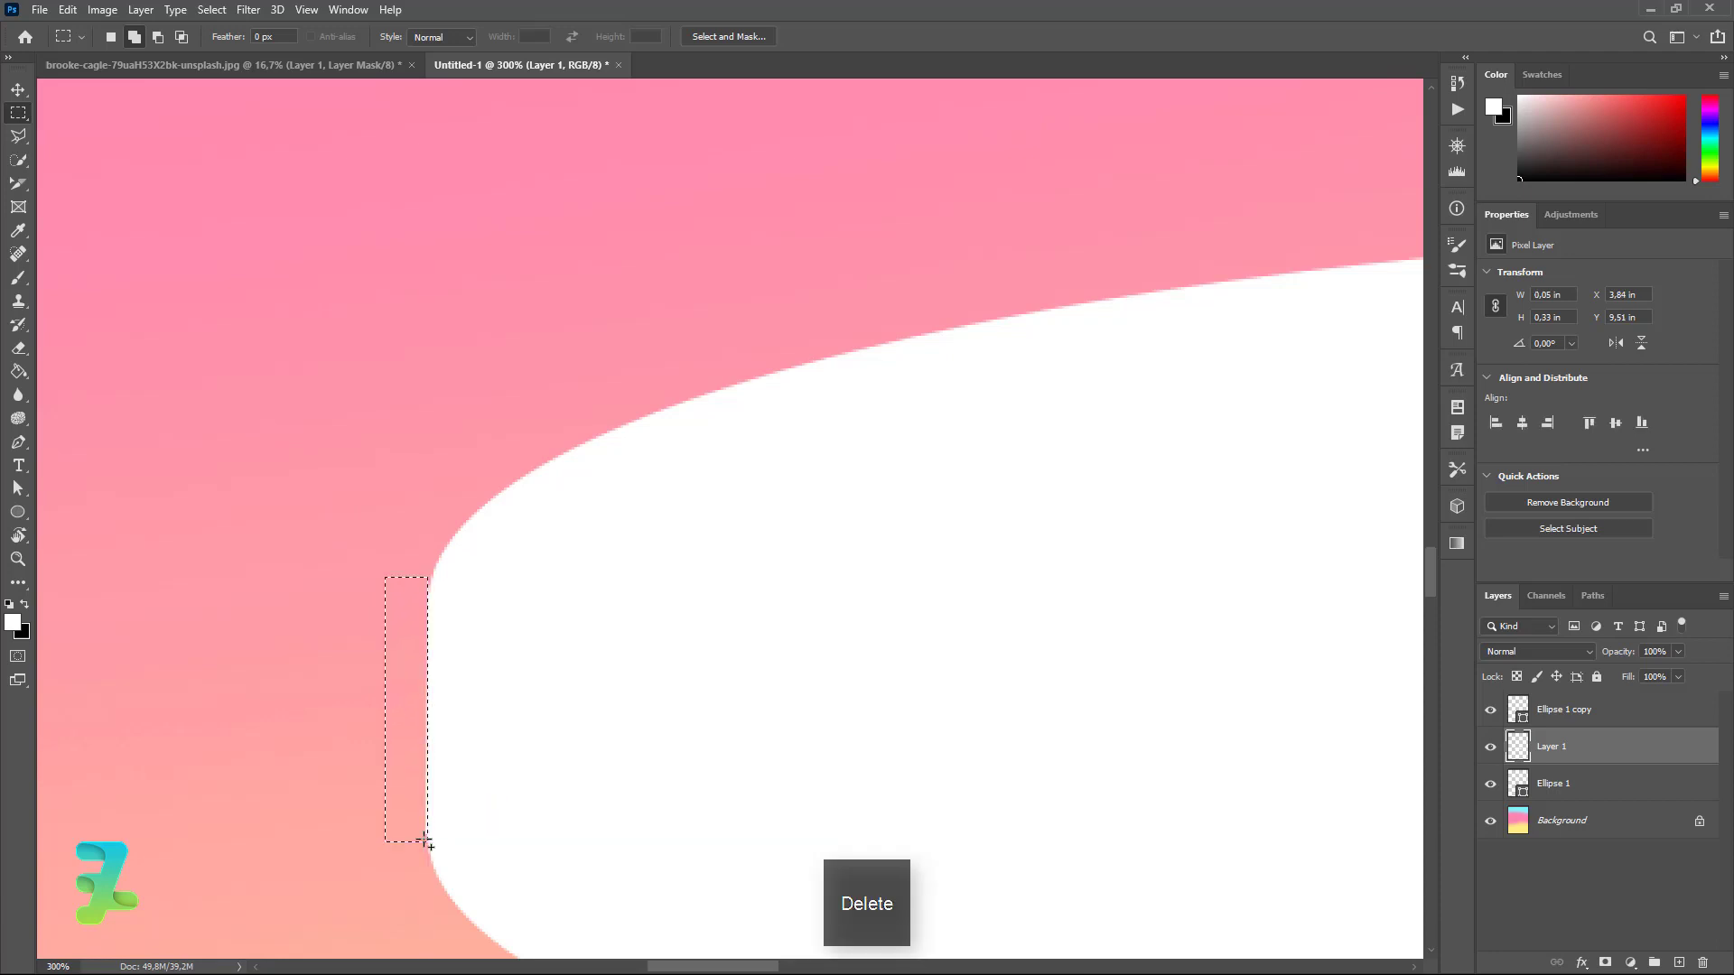
key("ctrl+d")
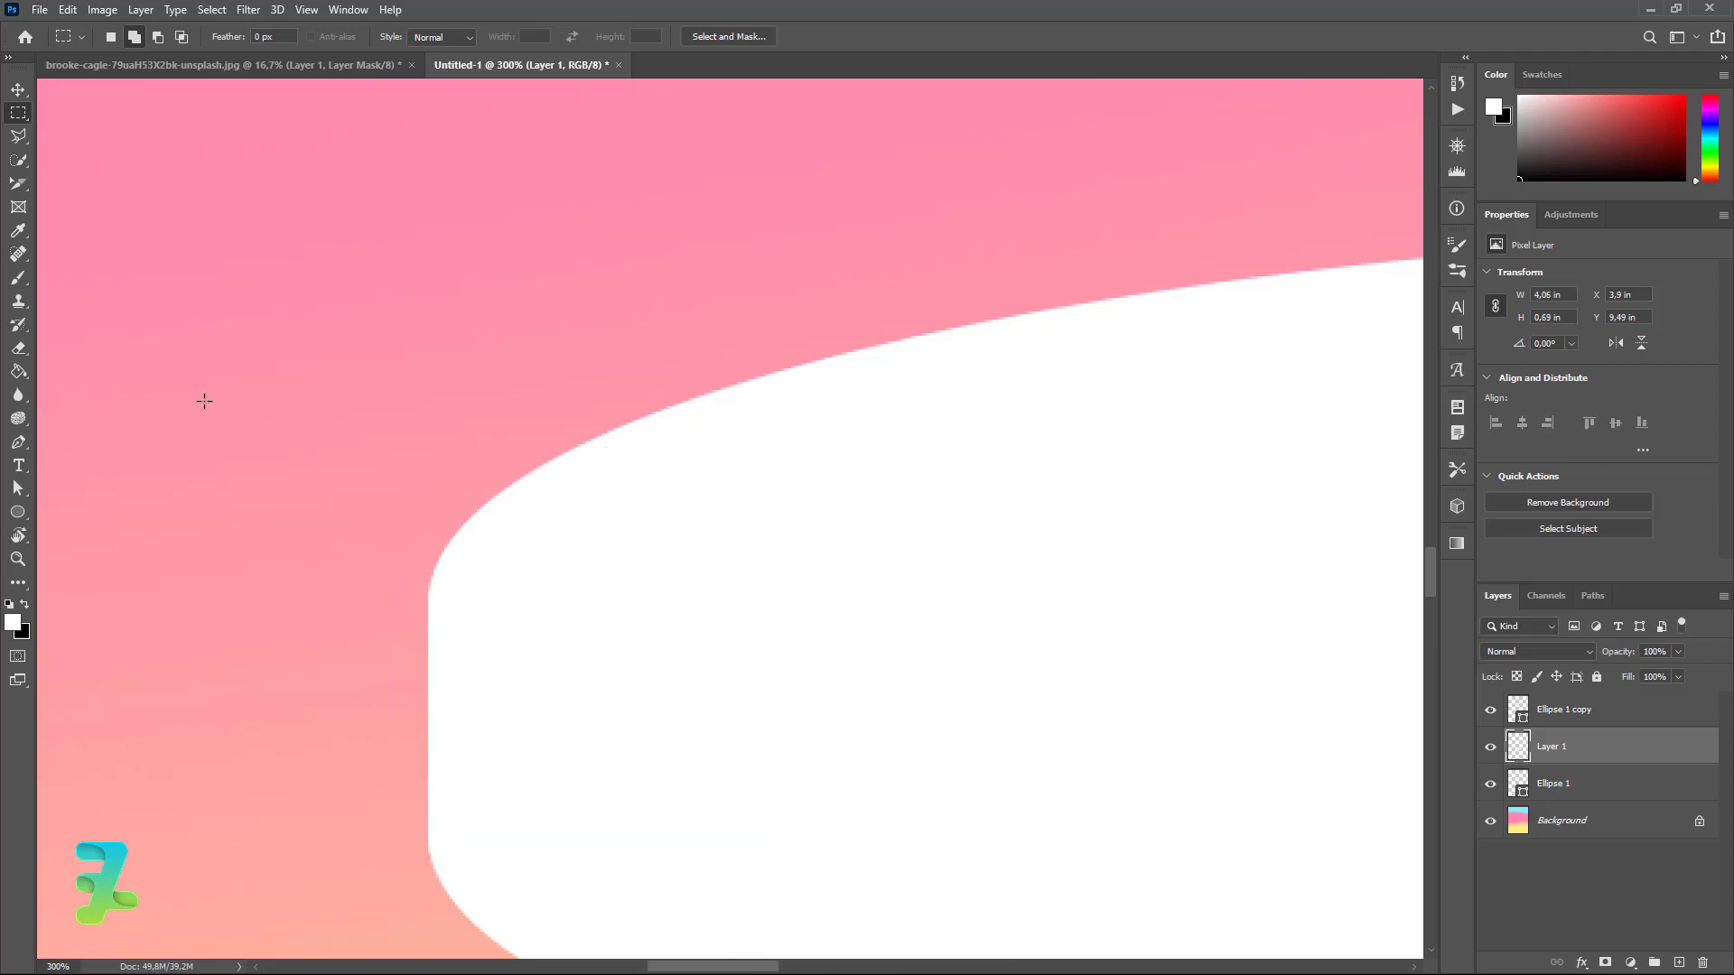
left_click(18, 90)
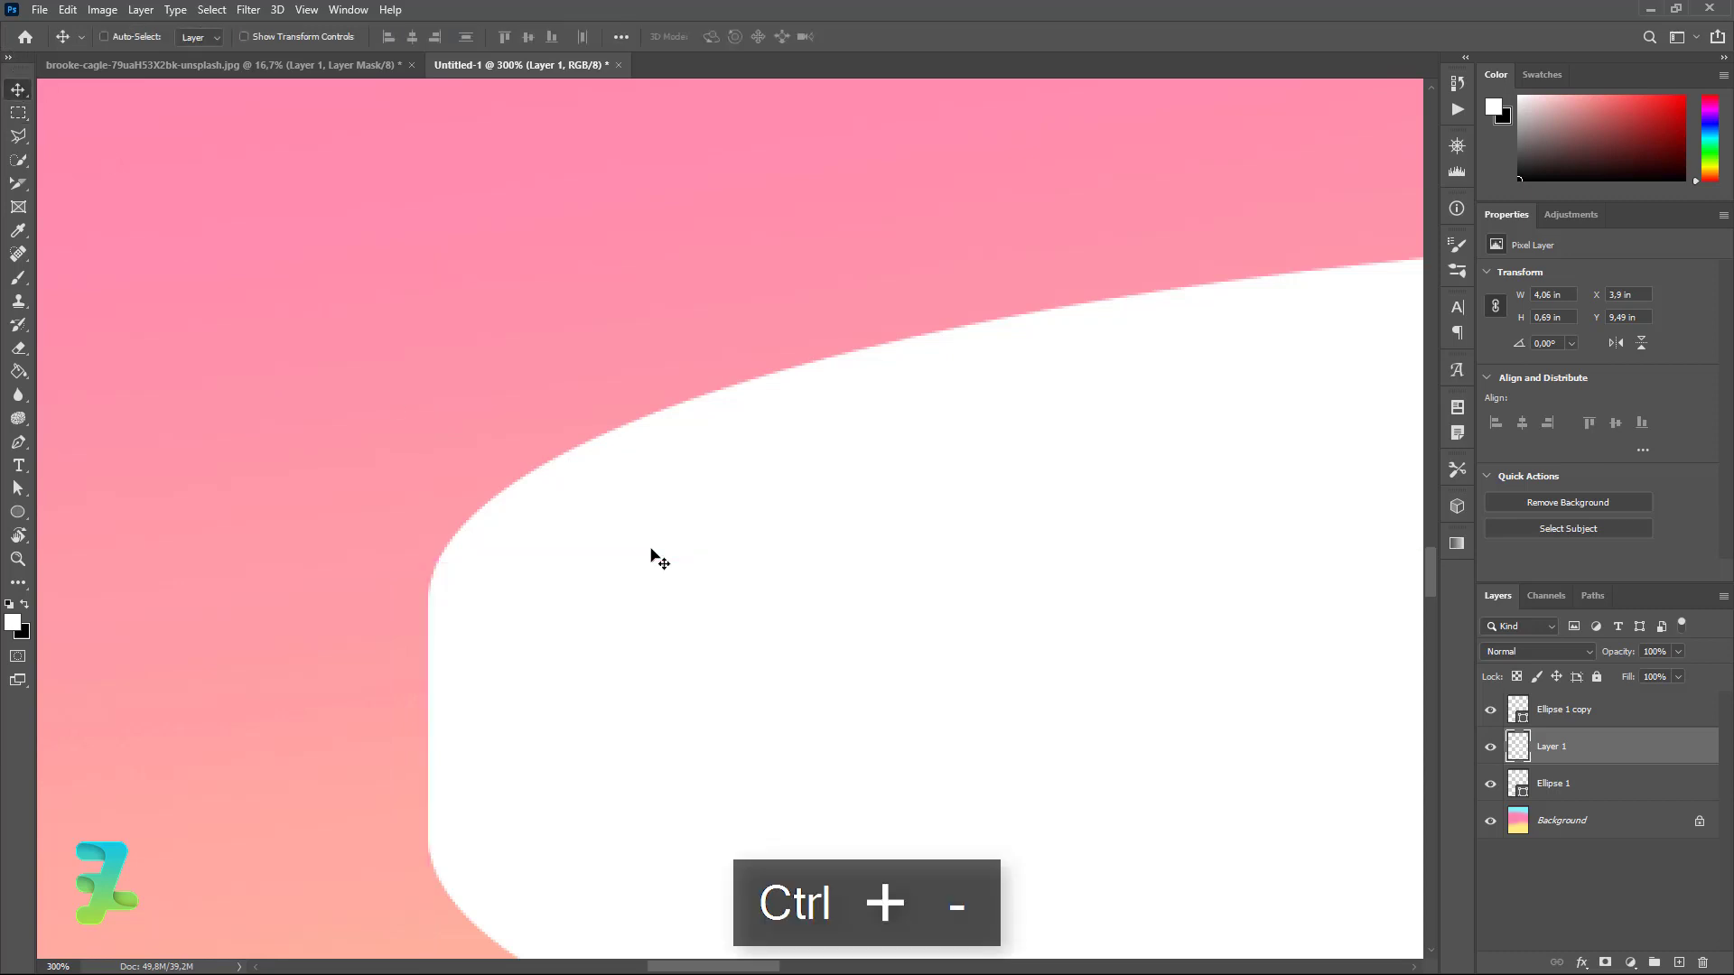
key("ctrl+minus")
key("ctrl+minus")
key("ctrl+minus")
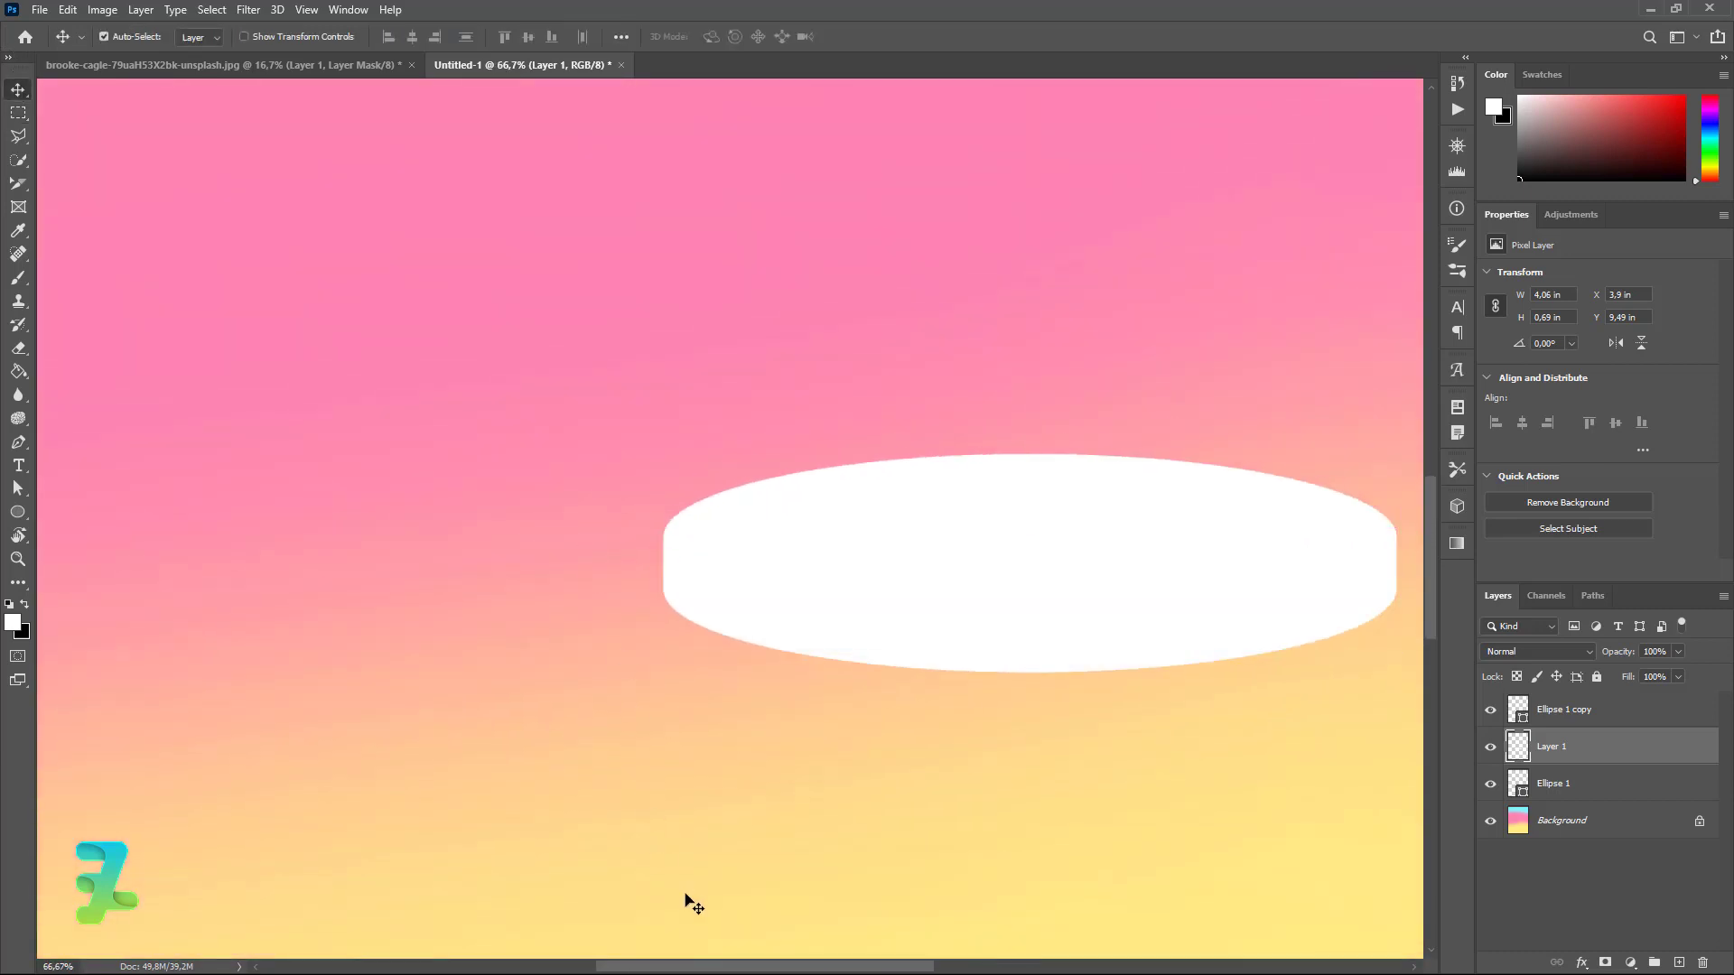
Group Layer 1 and Ellipse 1 into Group 1, then nest it with Ellipse 1 copy in Group 2.
left_click_drag(696, 963, 777, 963)
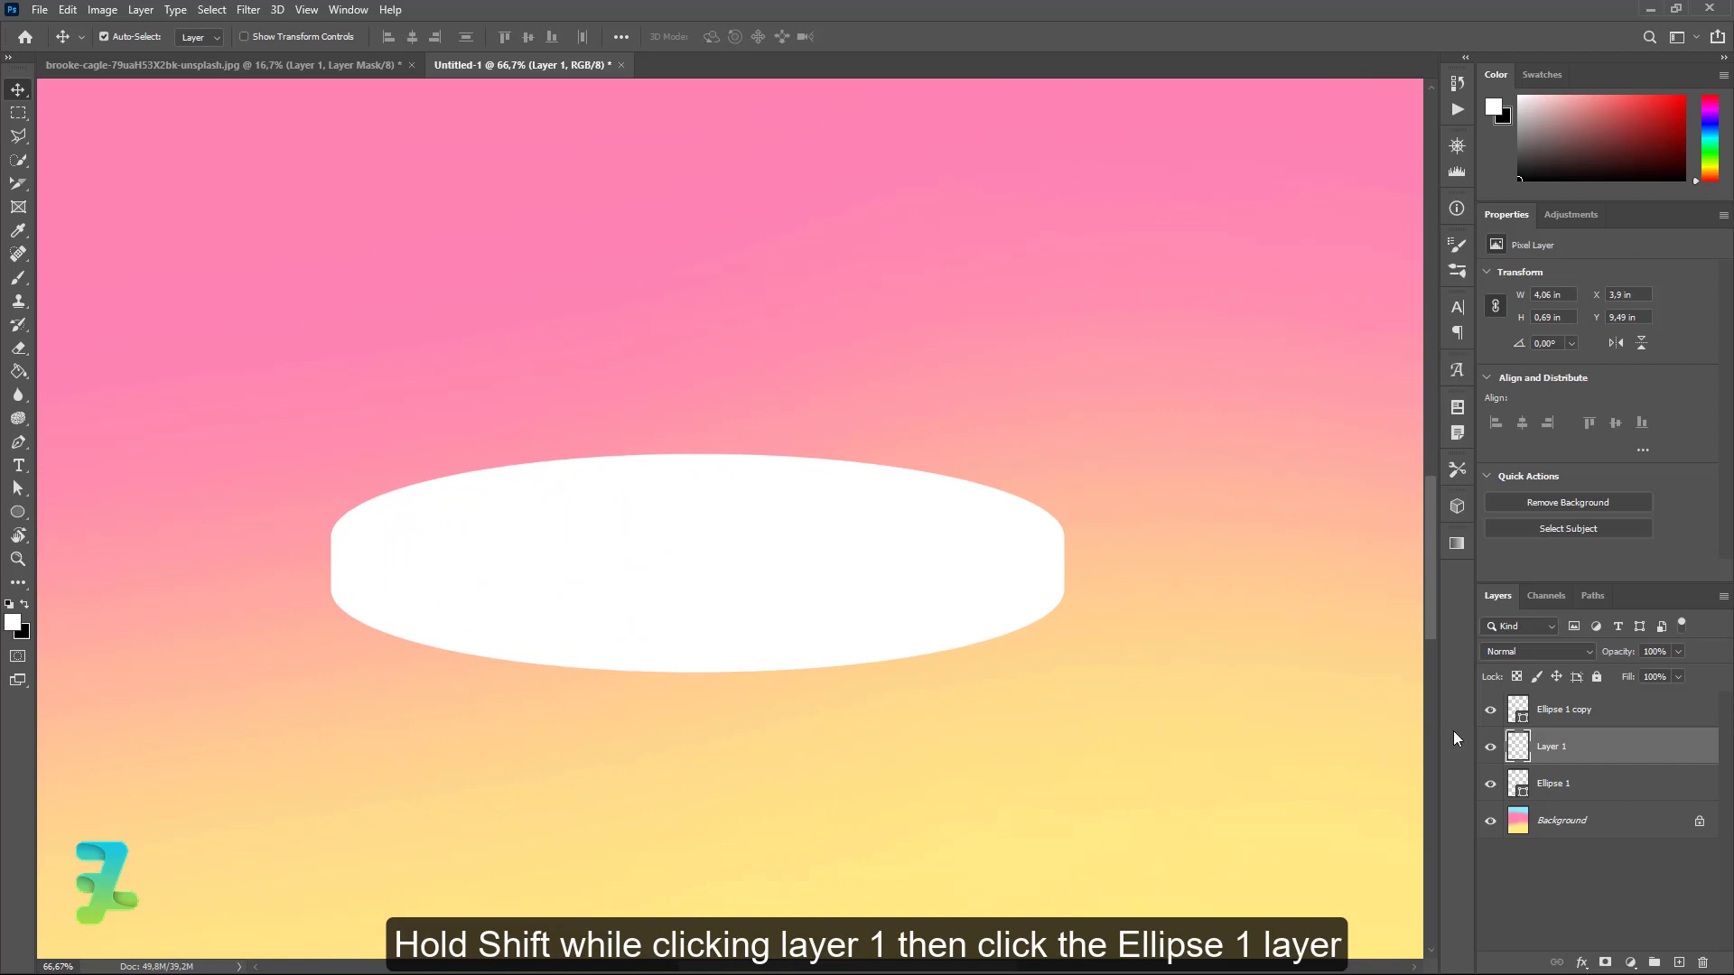
left_click(1590, 785, "shift")
key("ctrl+g")
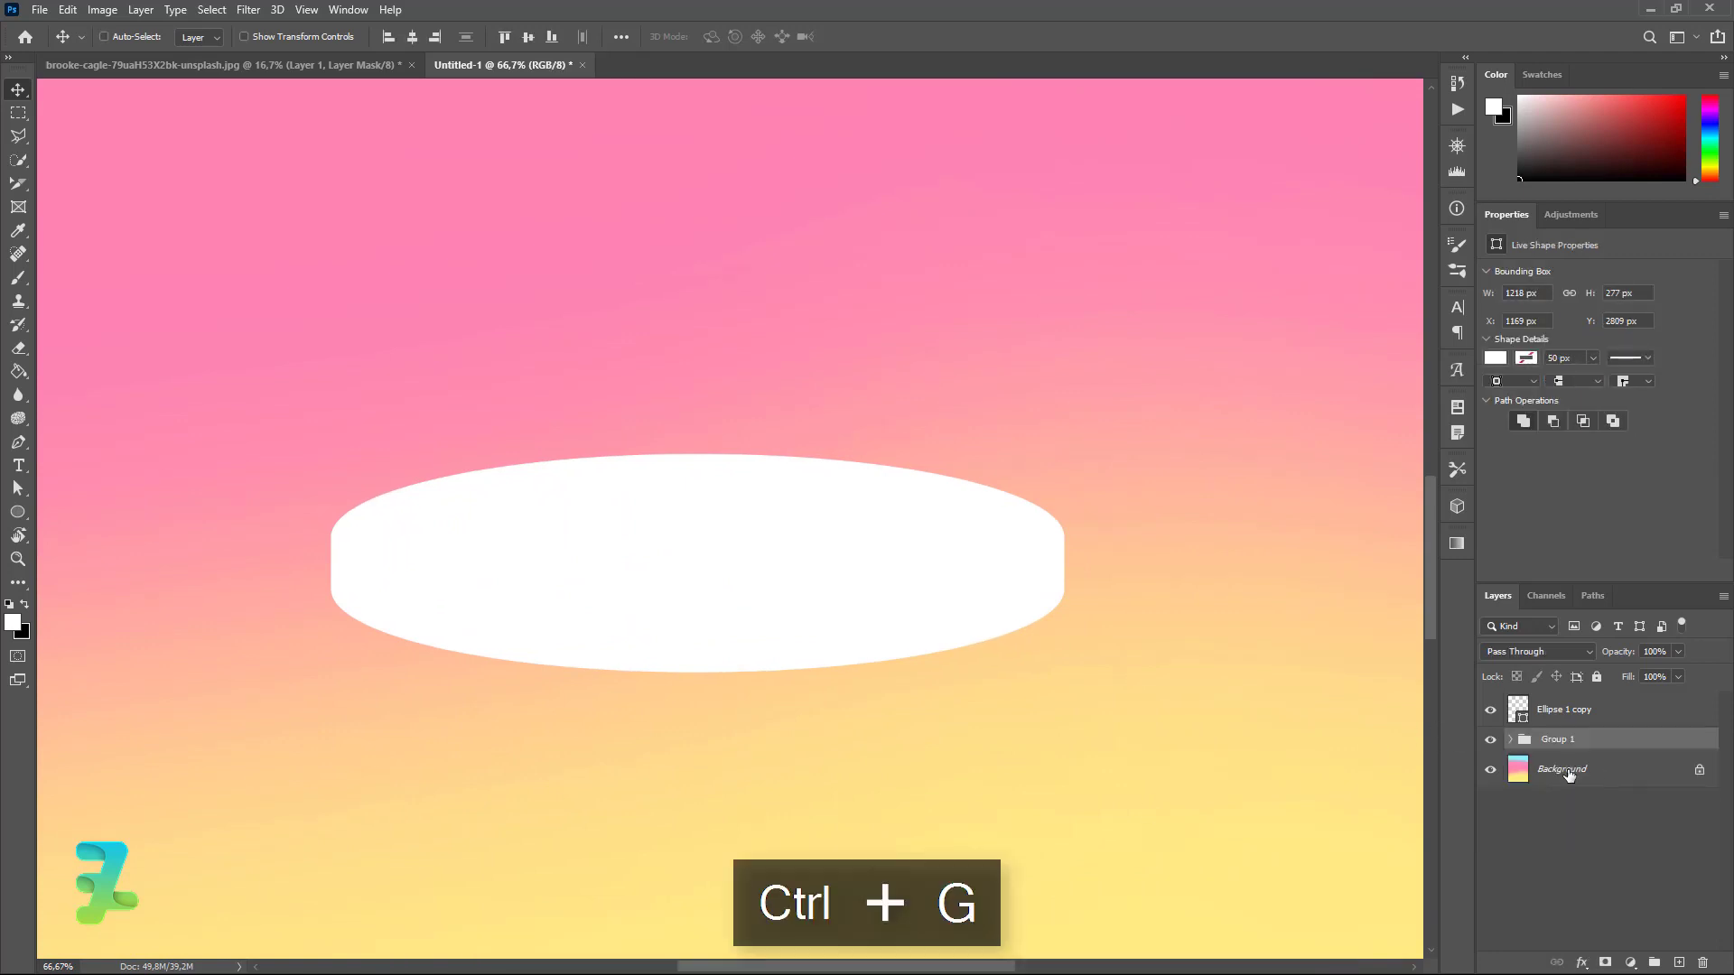
left_click(1601, 713)
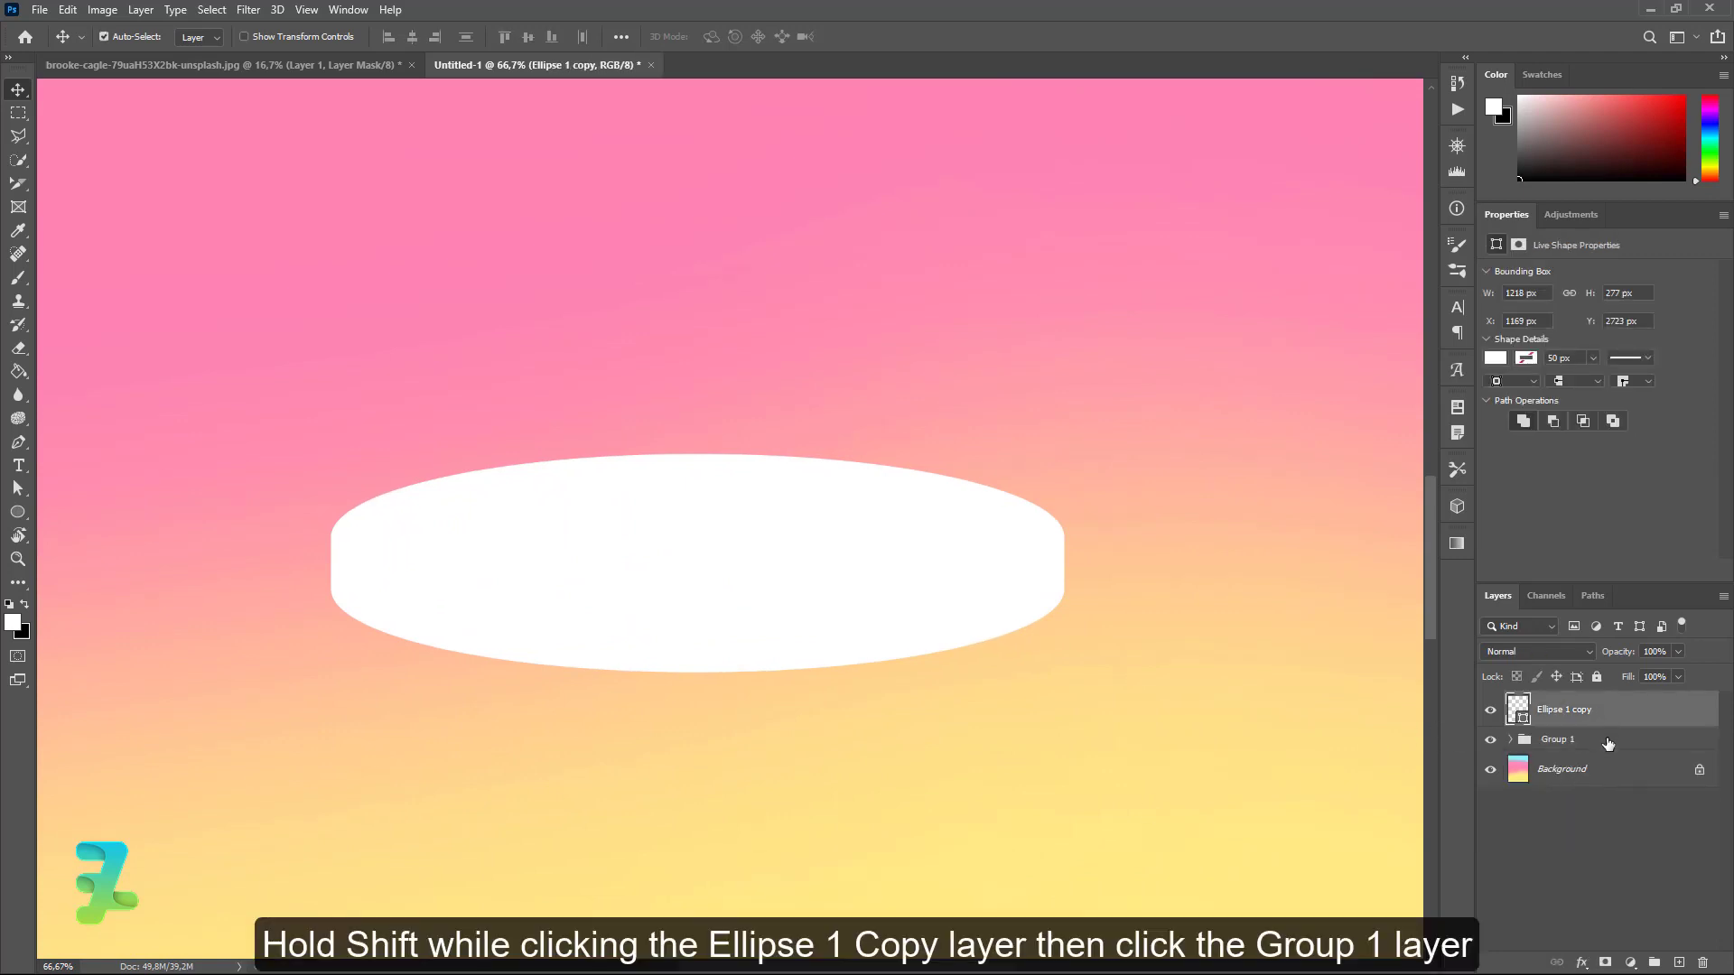
left_click(1621, 745, "shift")
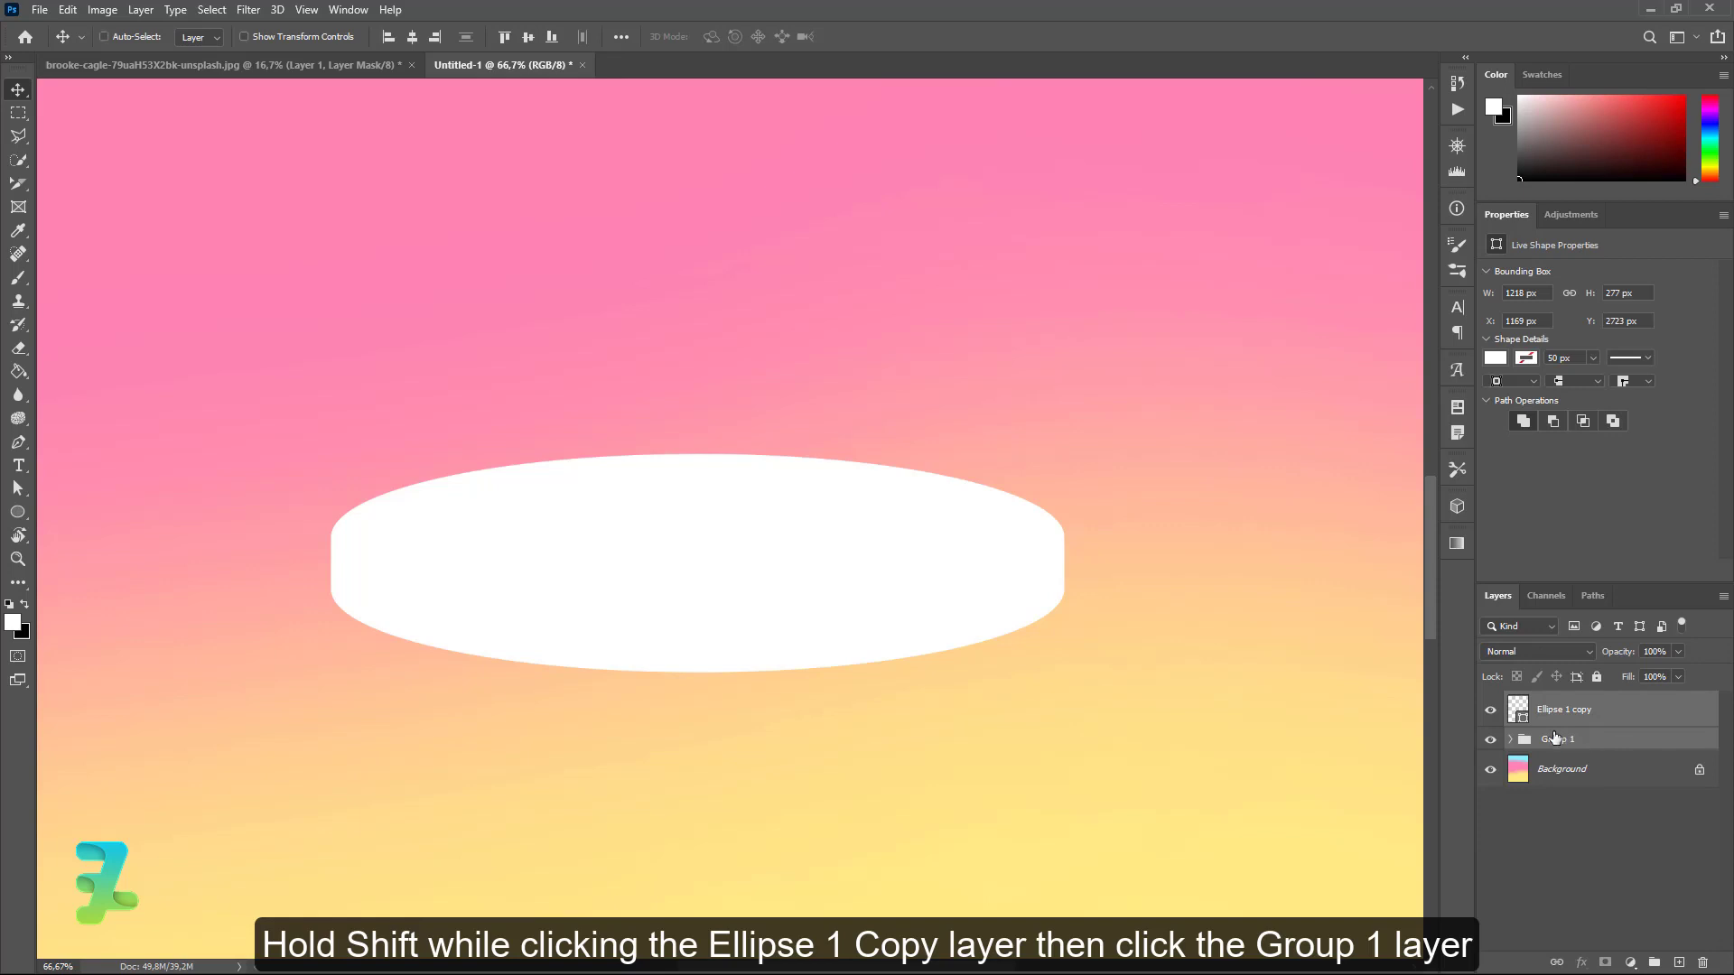
key("ctrl+g")
Add a new Layer 2 clipped to Ellipse 1 copy.
left_click(1512, 703)
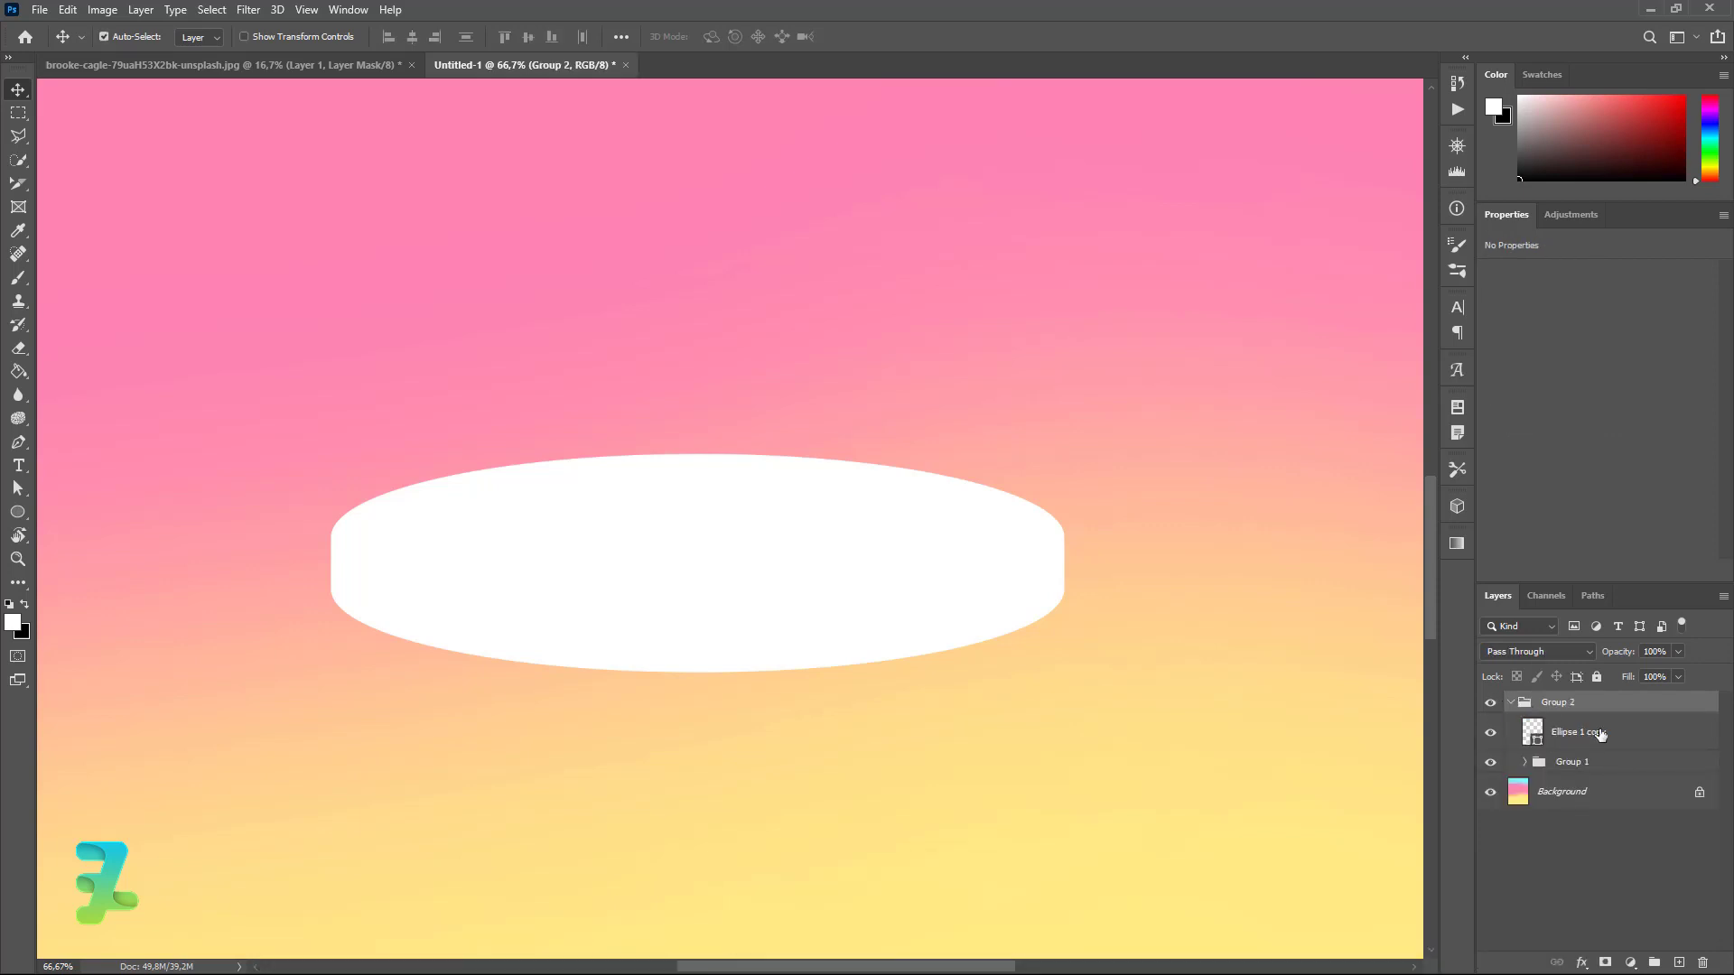
left_click(1607, 736)
left_click(1679, 963)
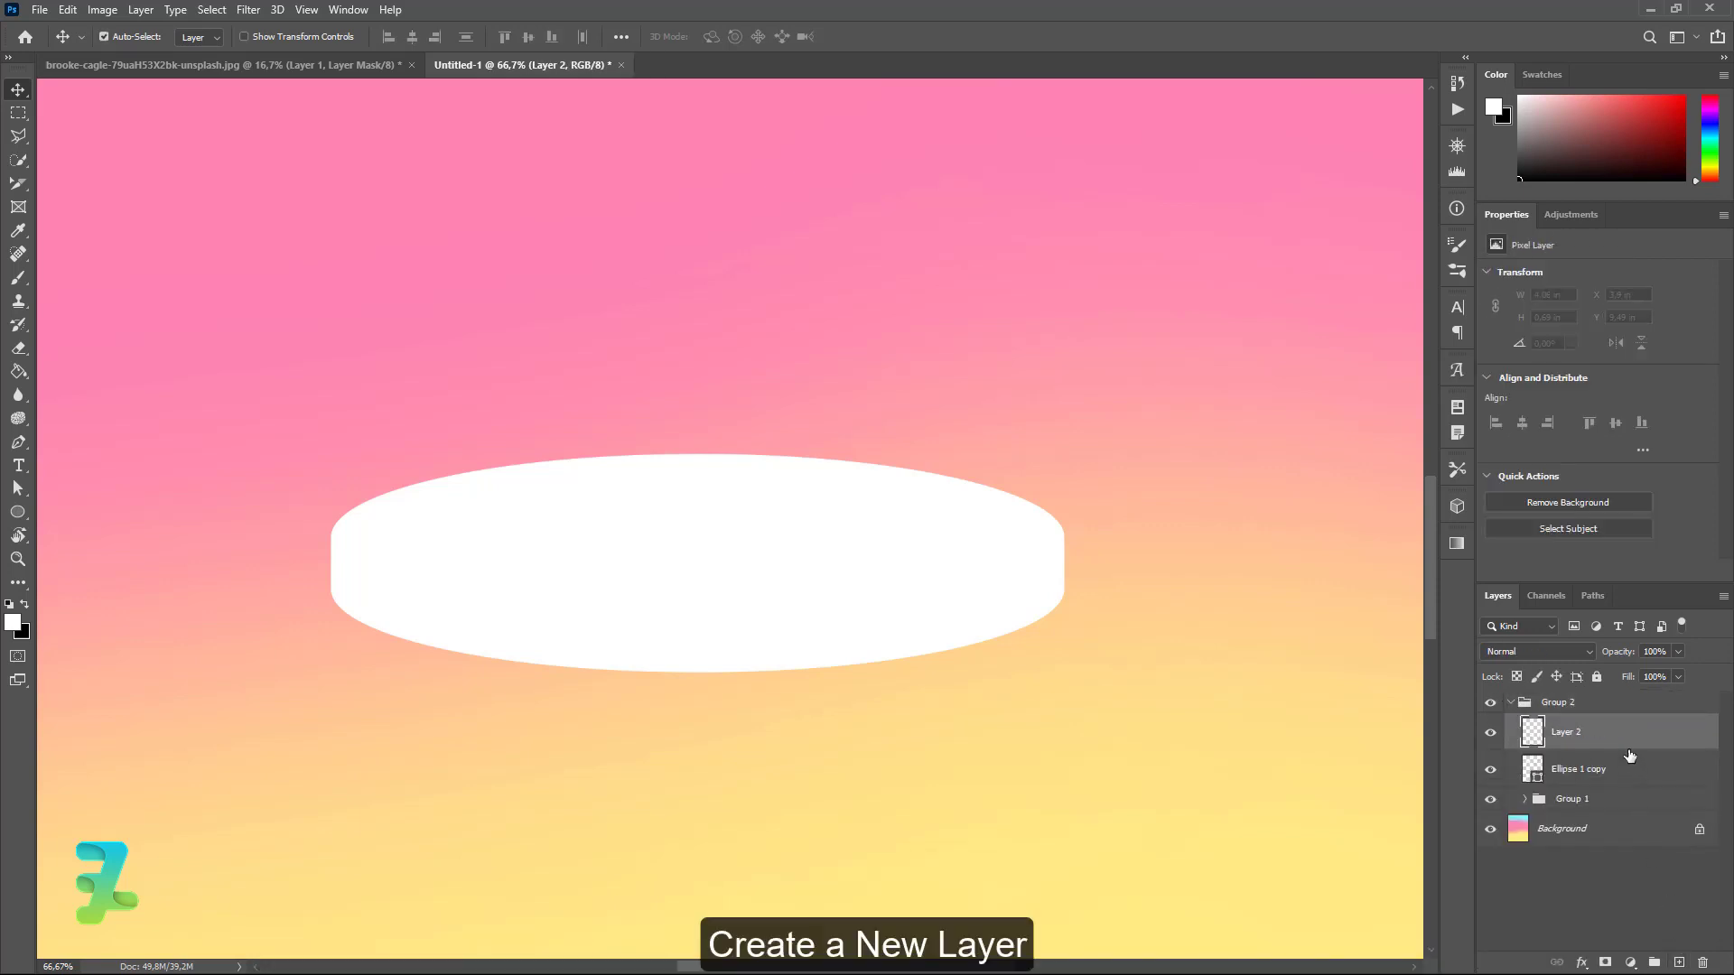
right_click(1614, 722)
left_click(1445, 331)
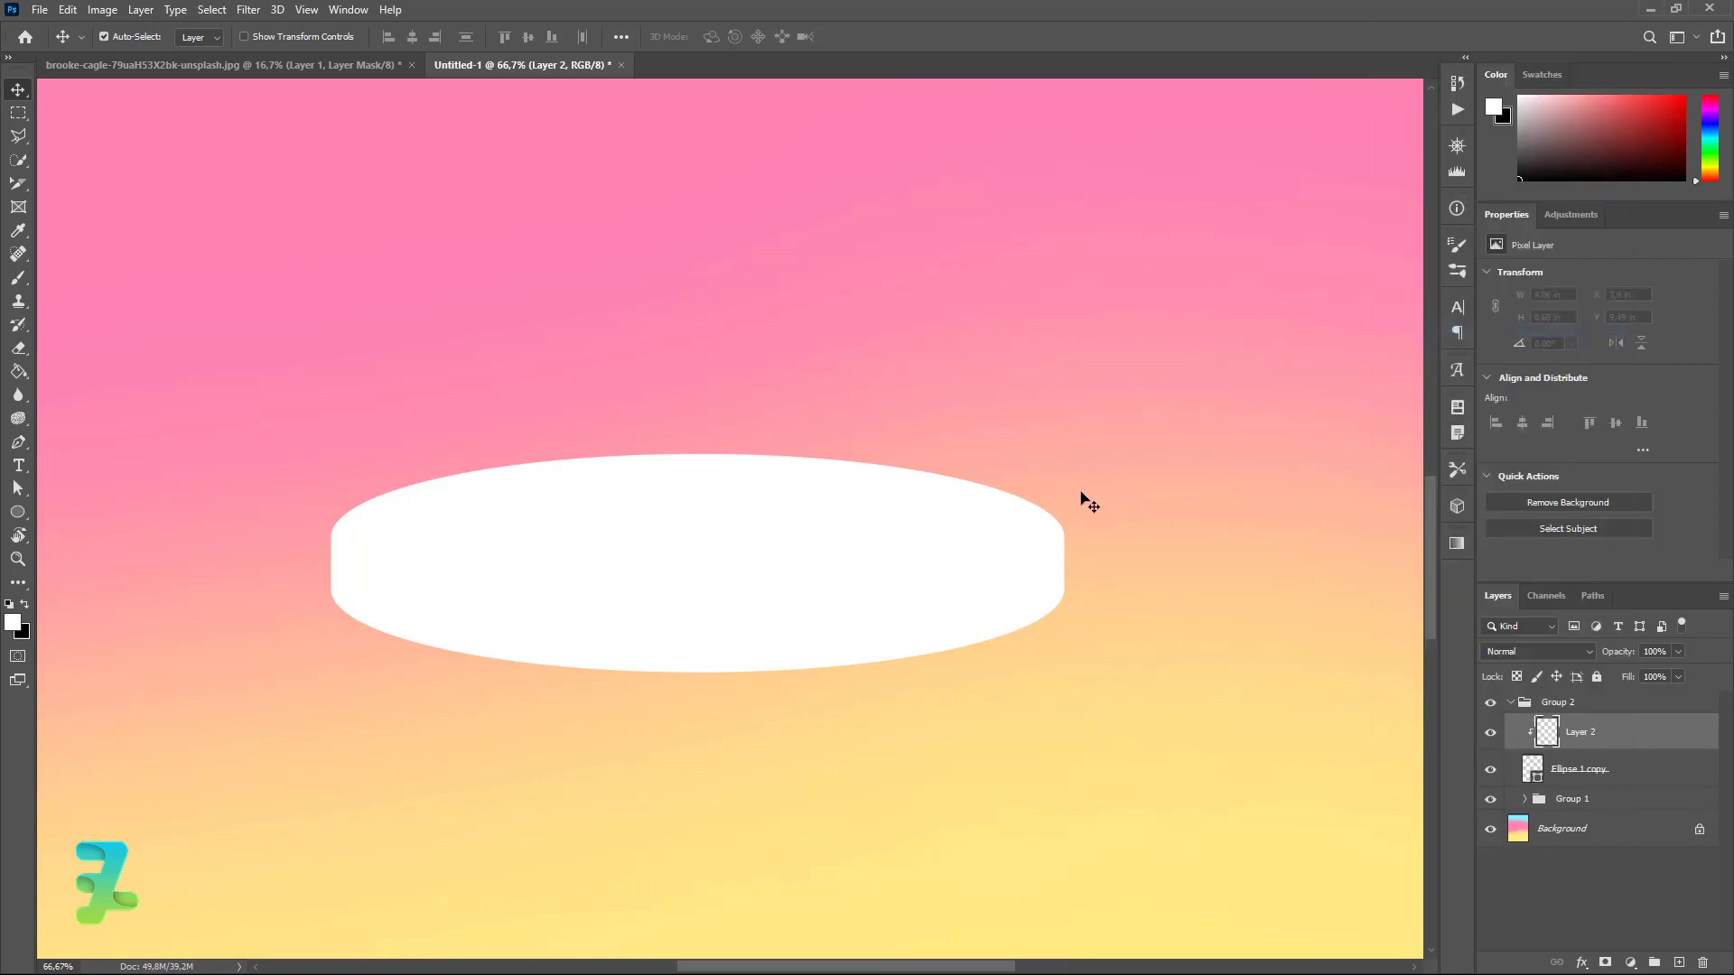
Paint light blue (#68d3ff) onto the disc's top face with a smaller soft brush.
left_click(15, 281)
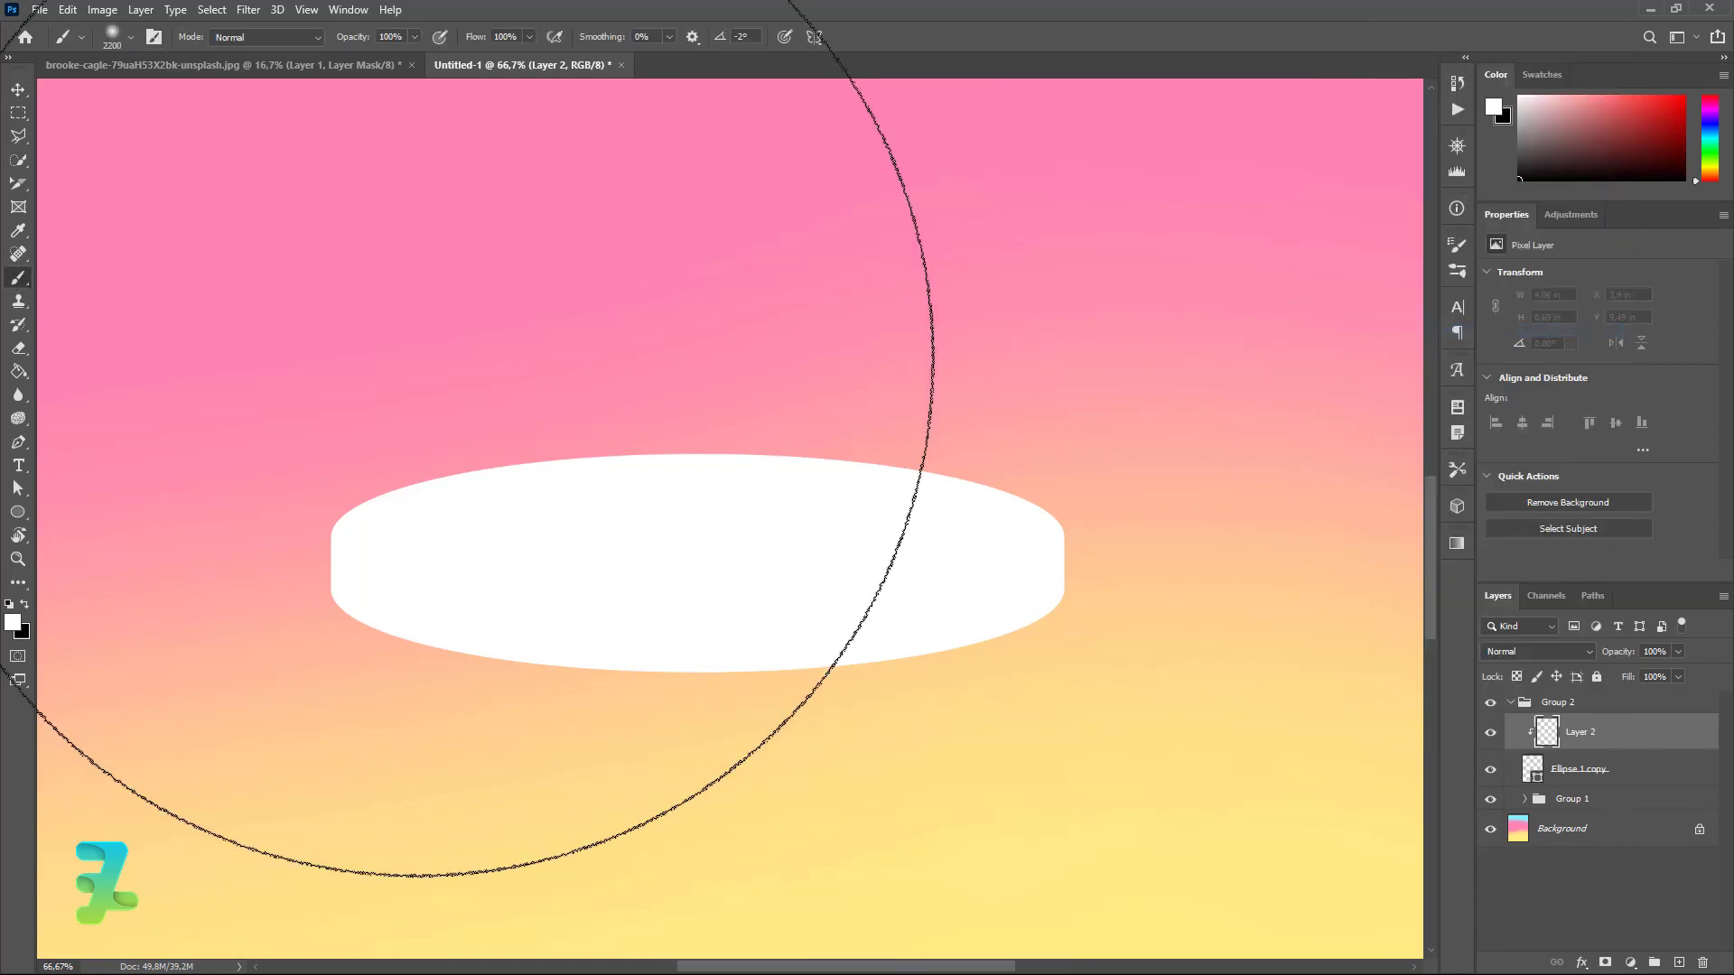
key("bracketleft")
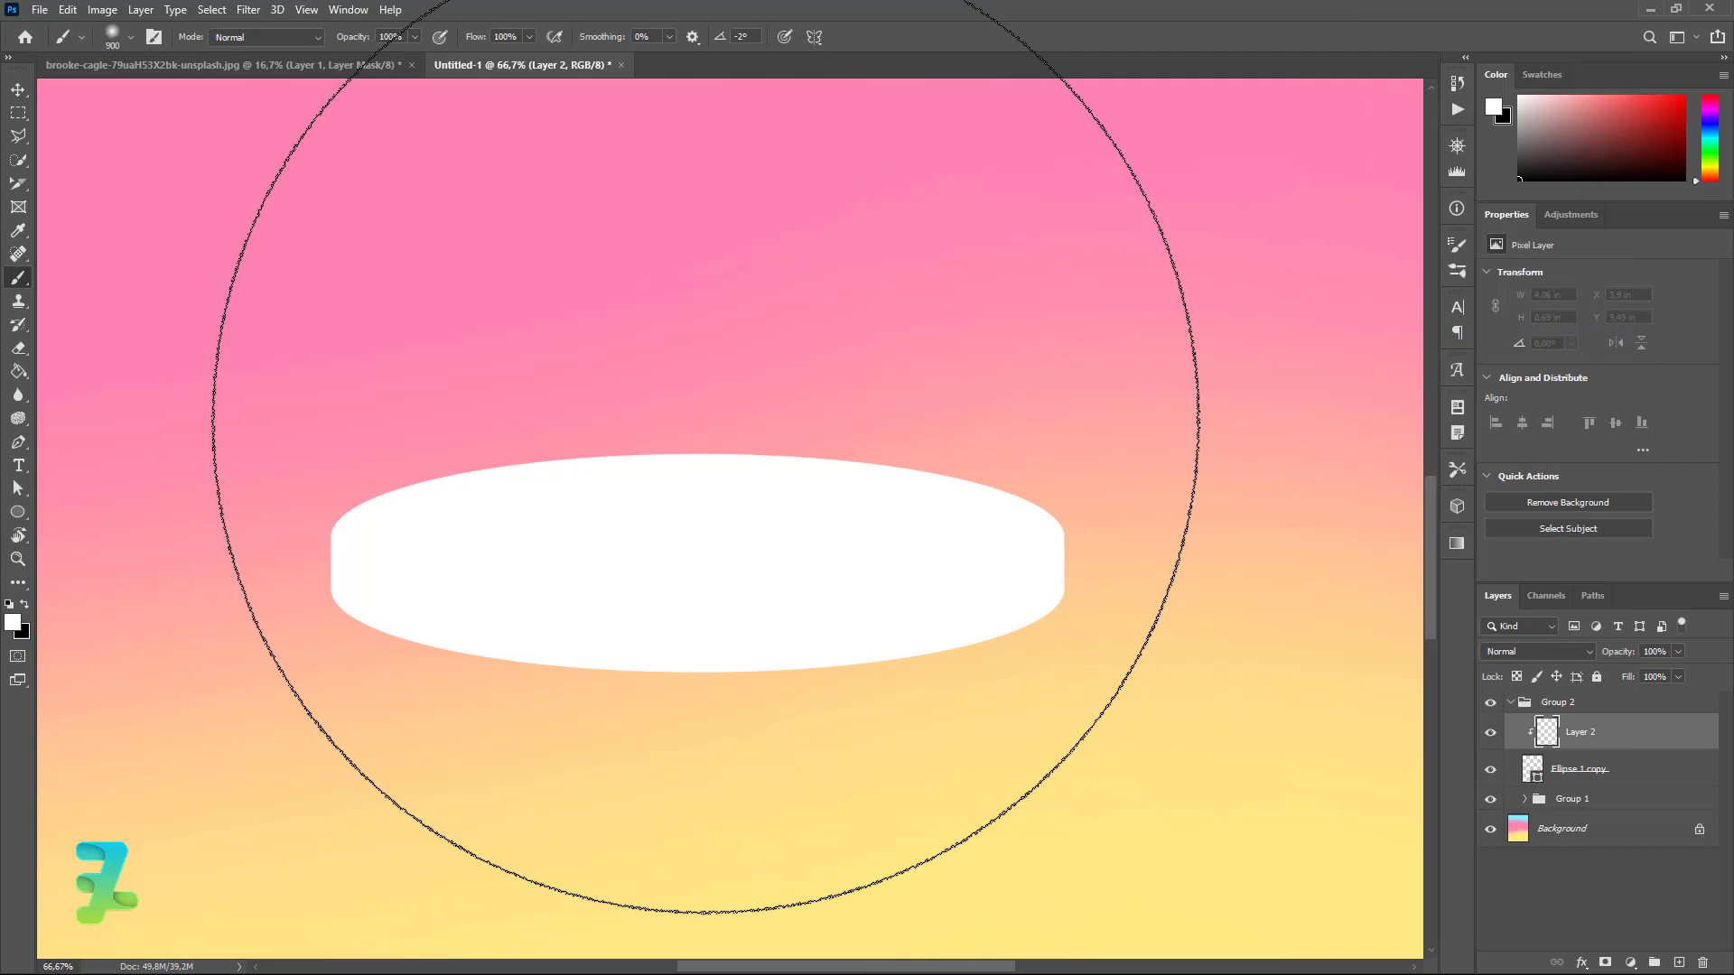
key("ctrl+minus")
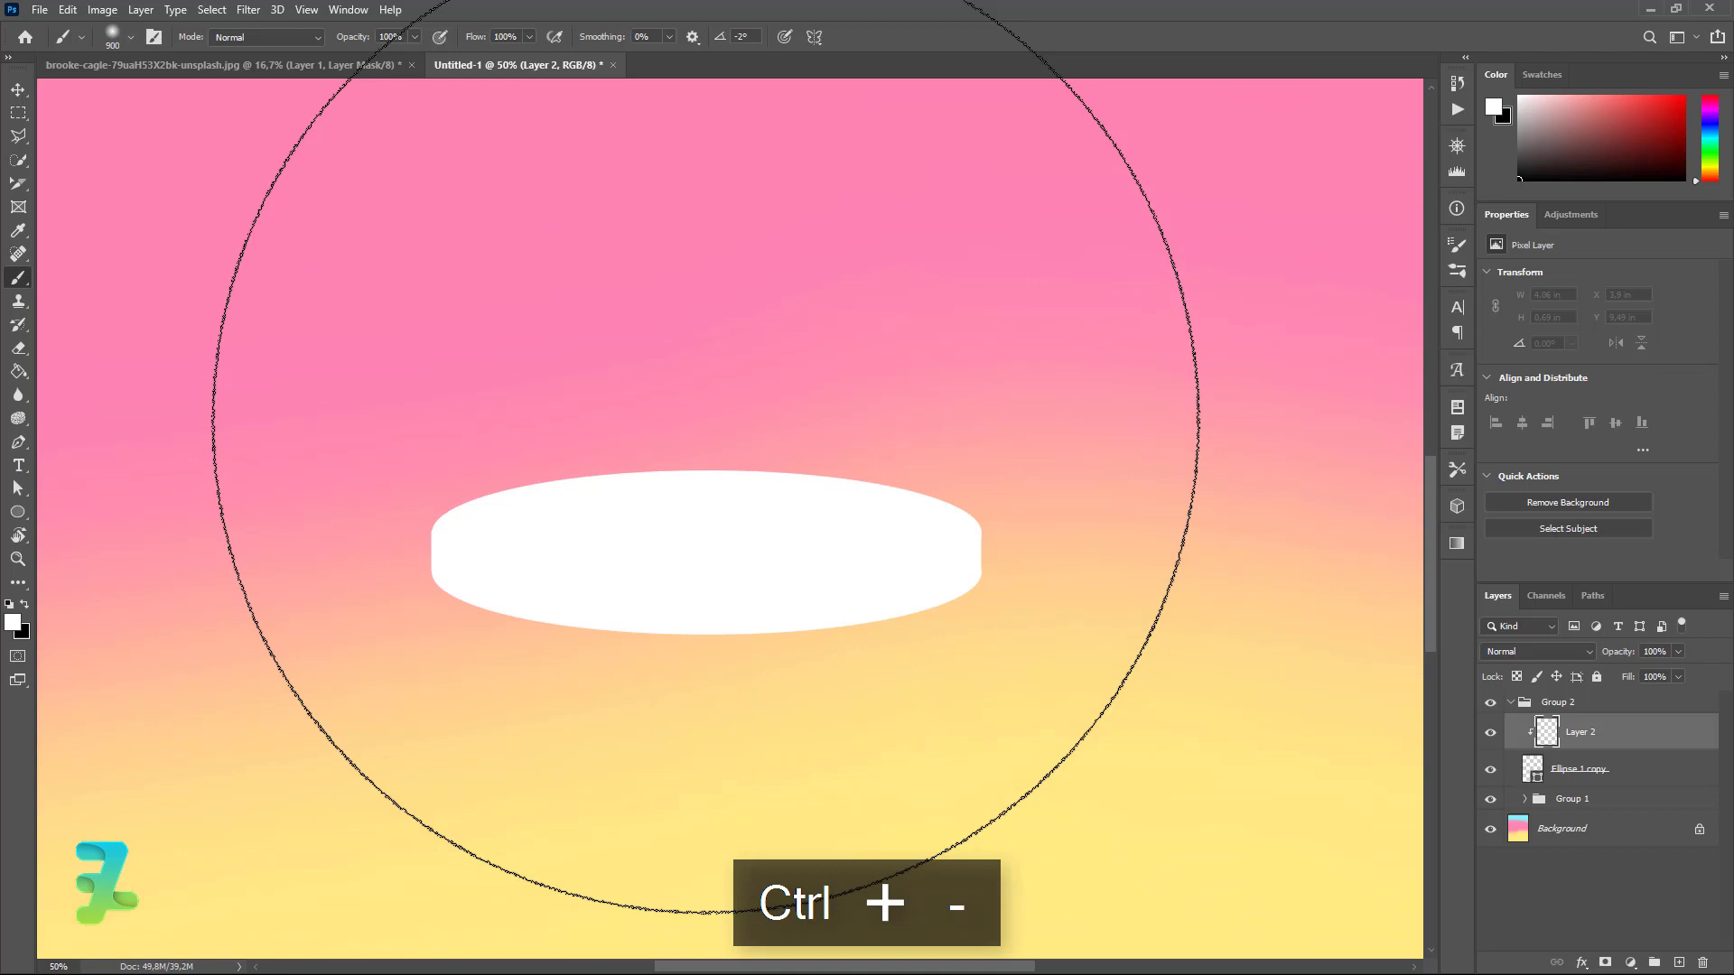
key("ctrl+minus")
key("ctrl+minus")
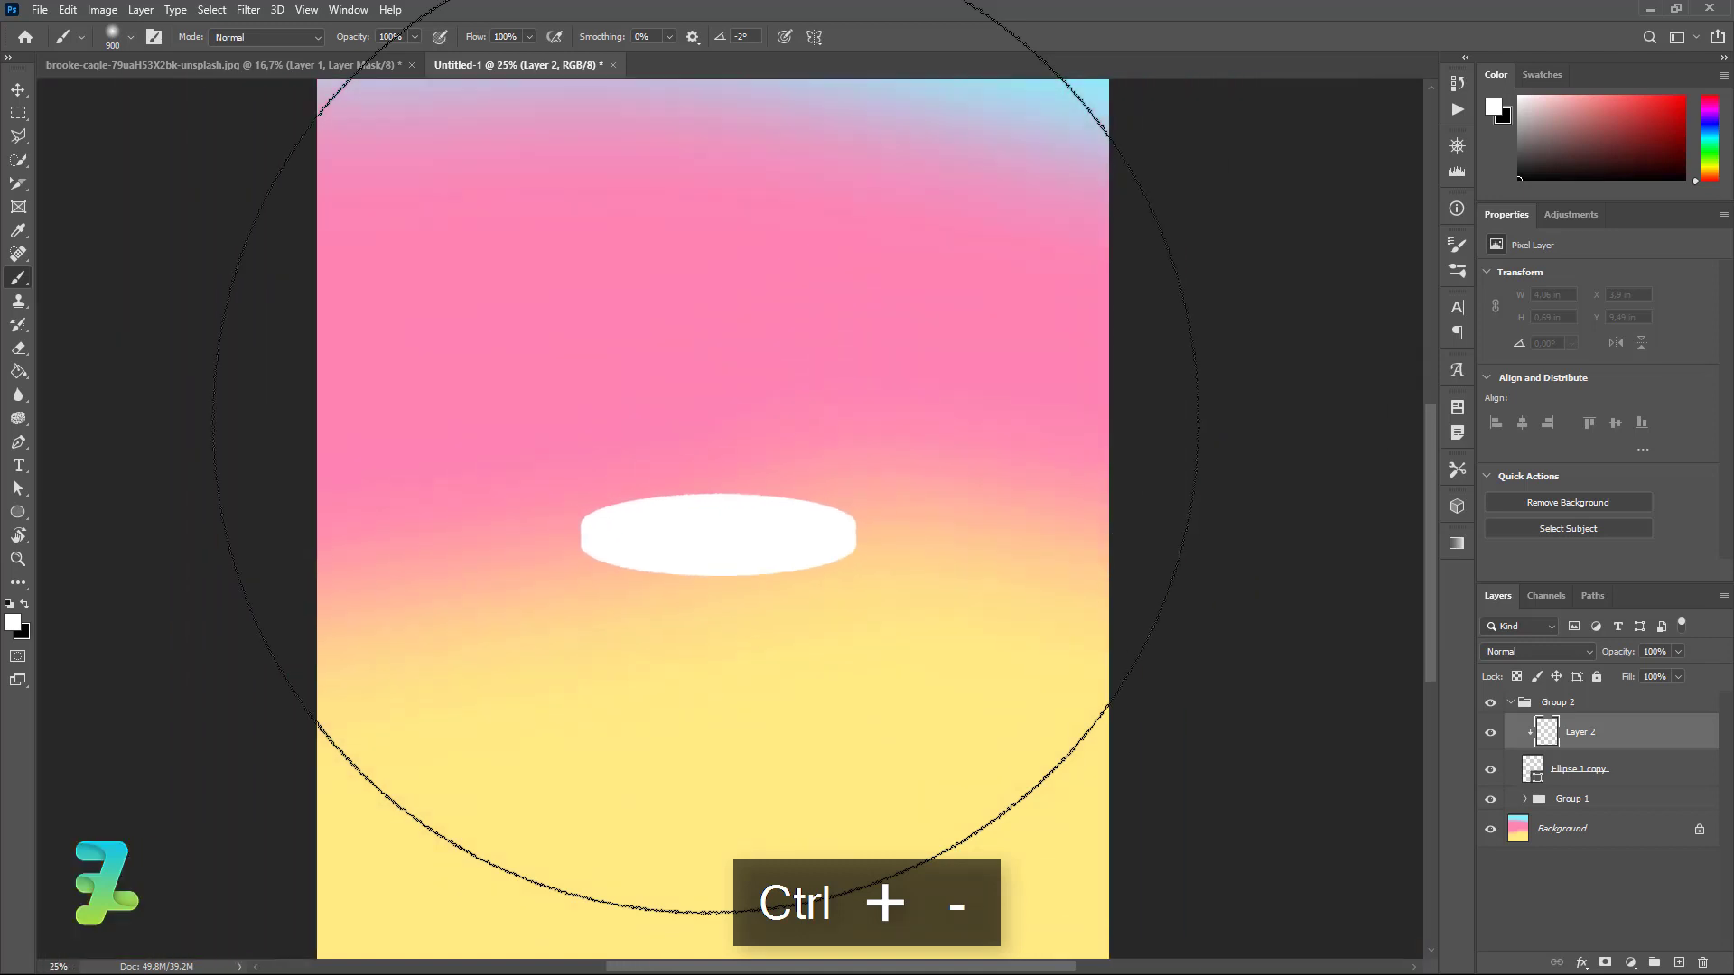
left_click(12, 623)
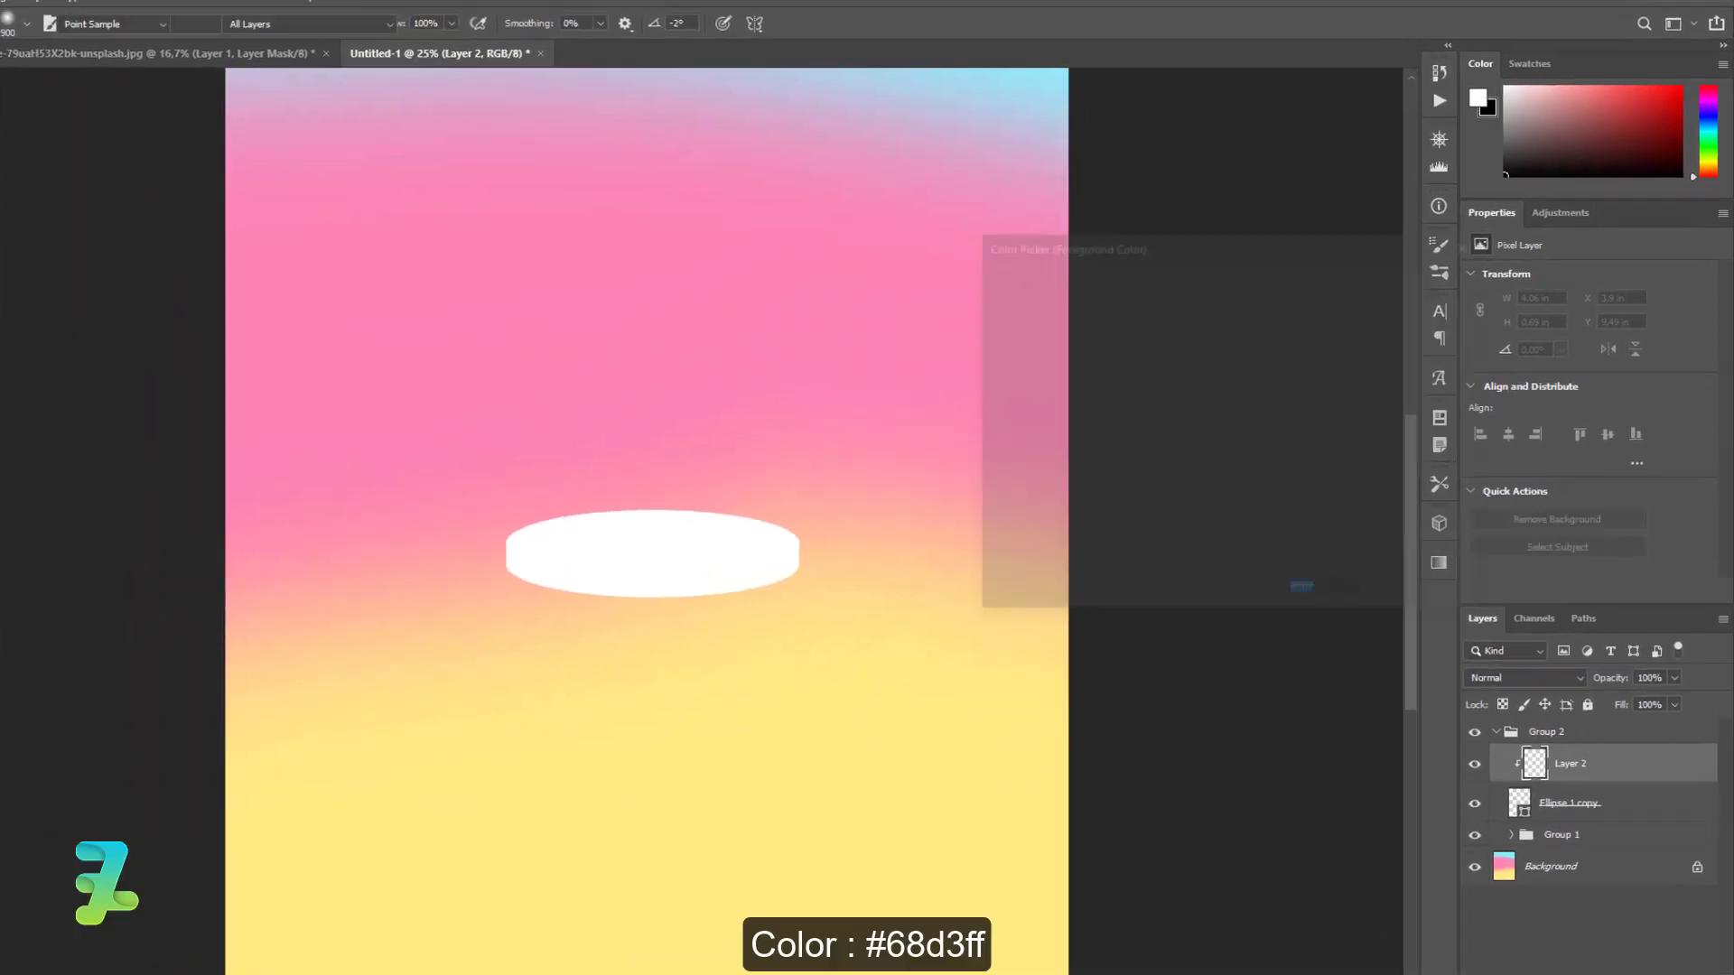
left_click(1148, 434)
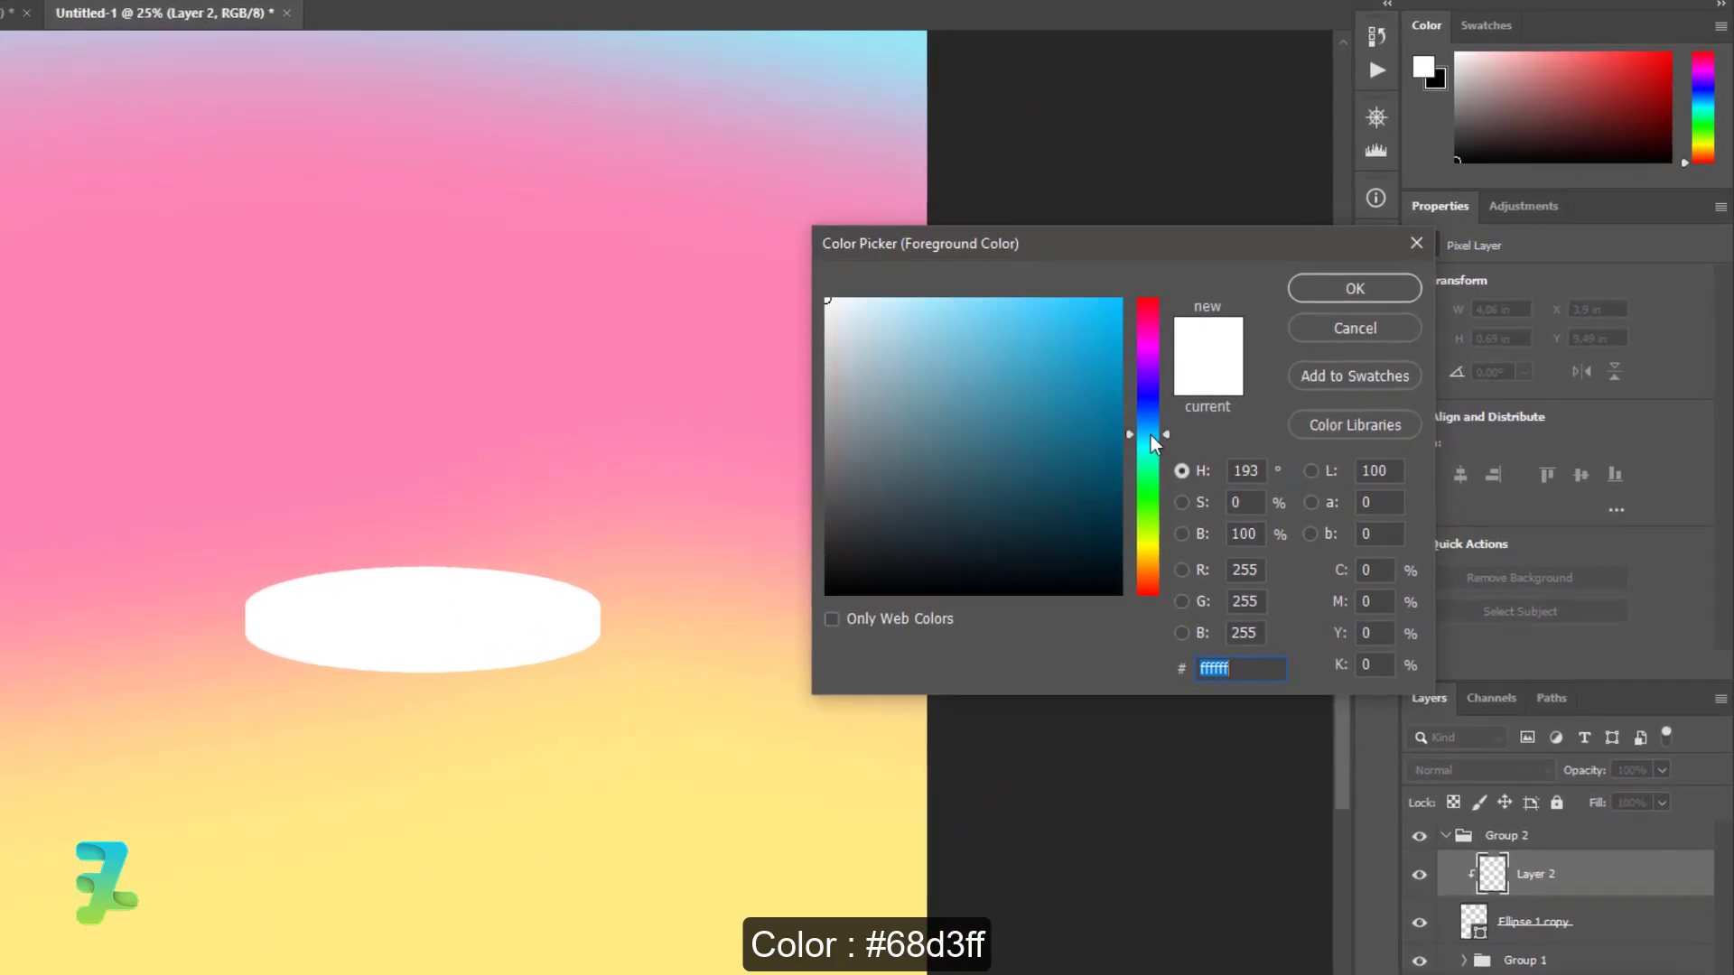
left_click(1031, 305)
type("68d3ff")
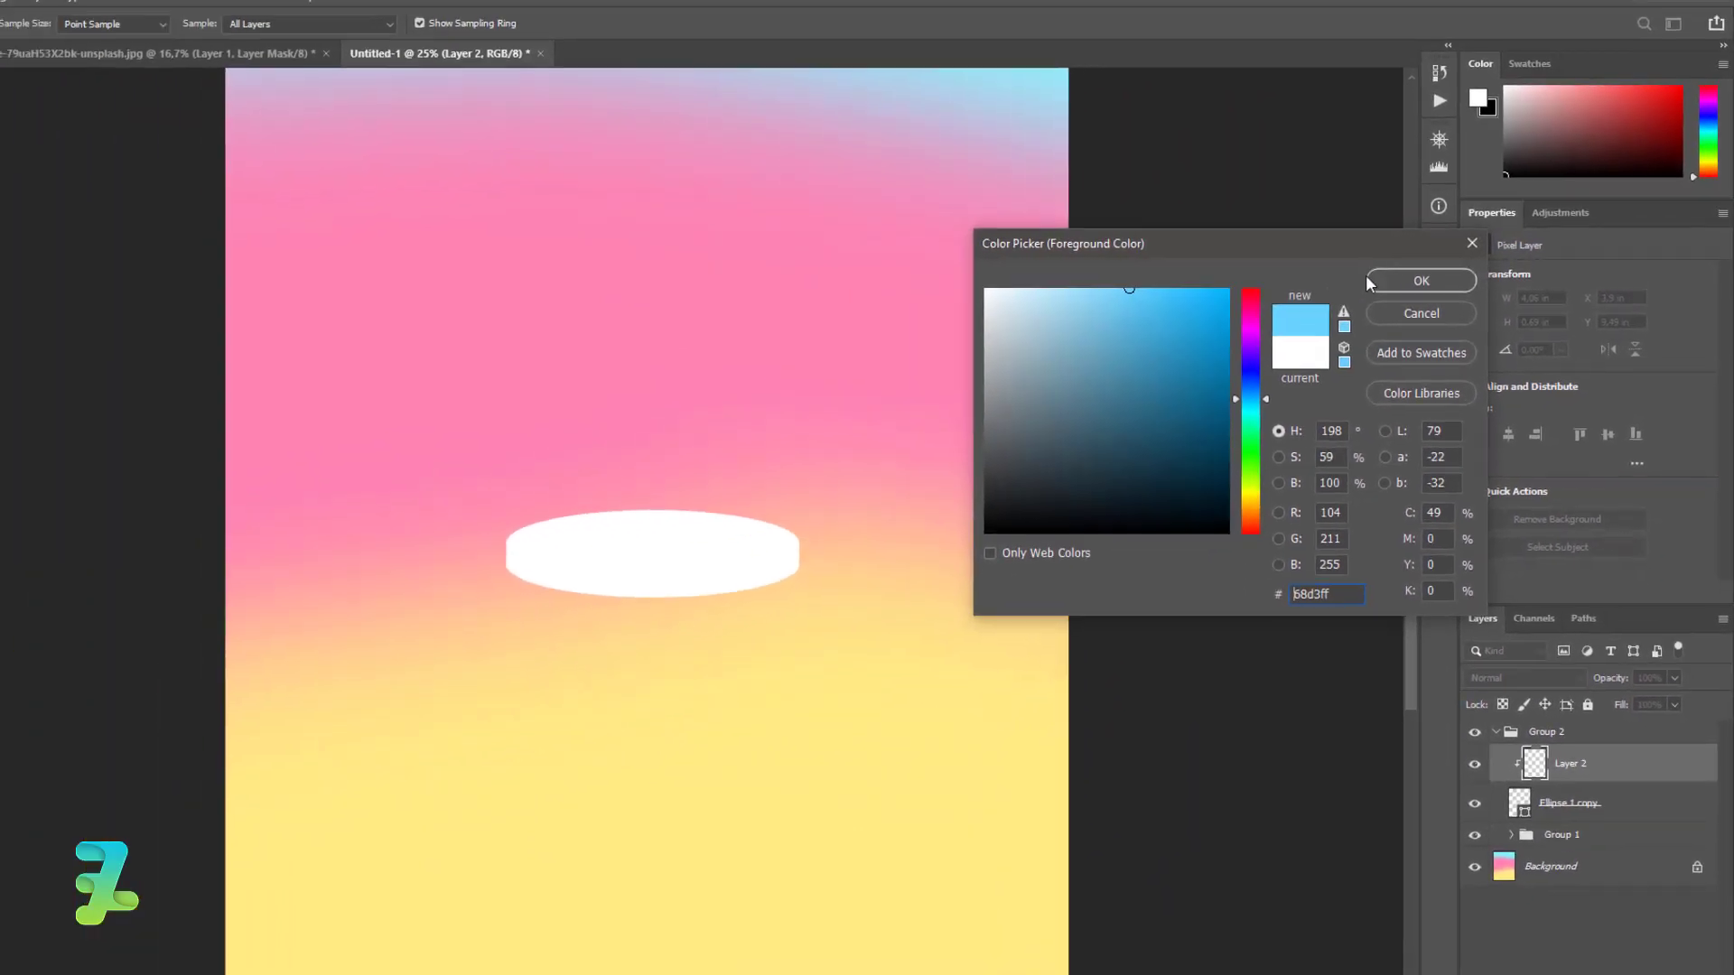
left_click(1355, 288)
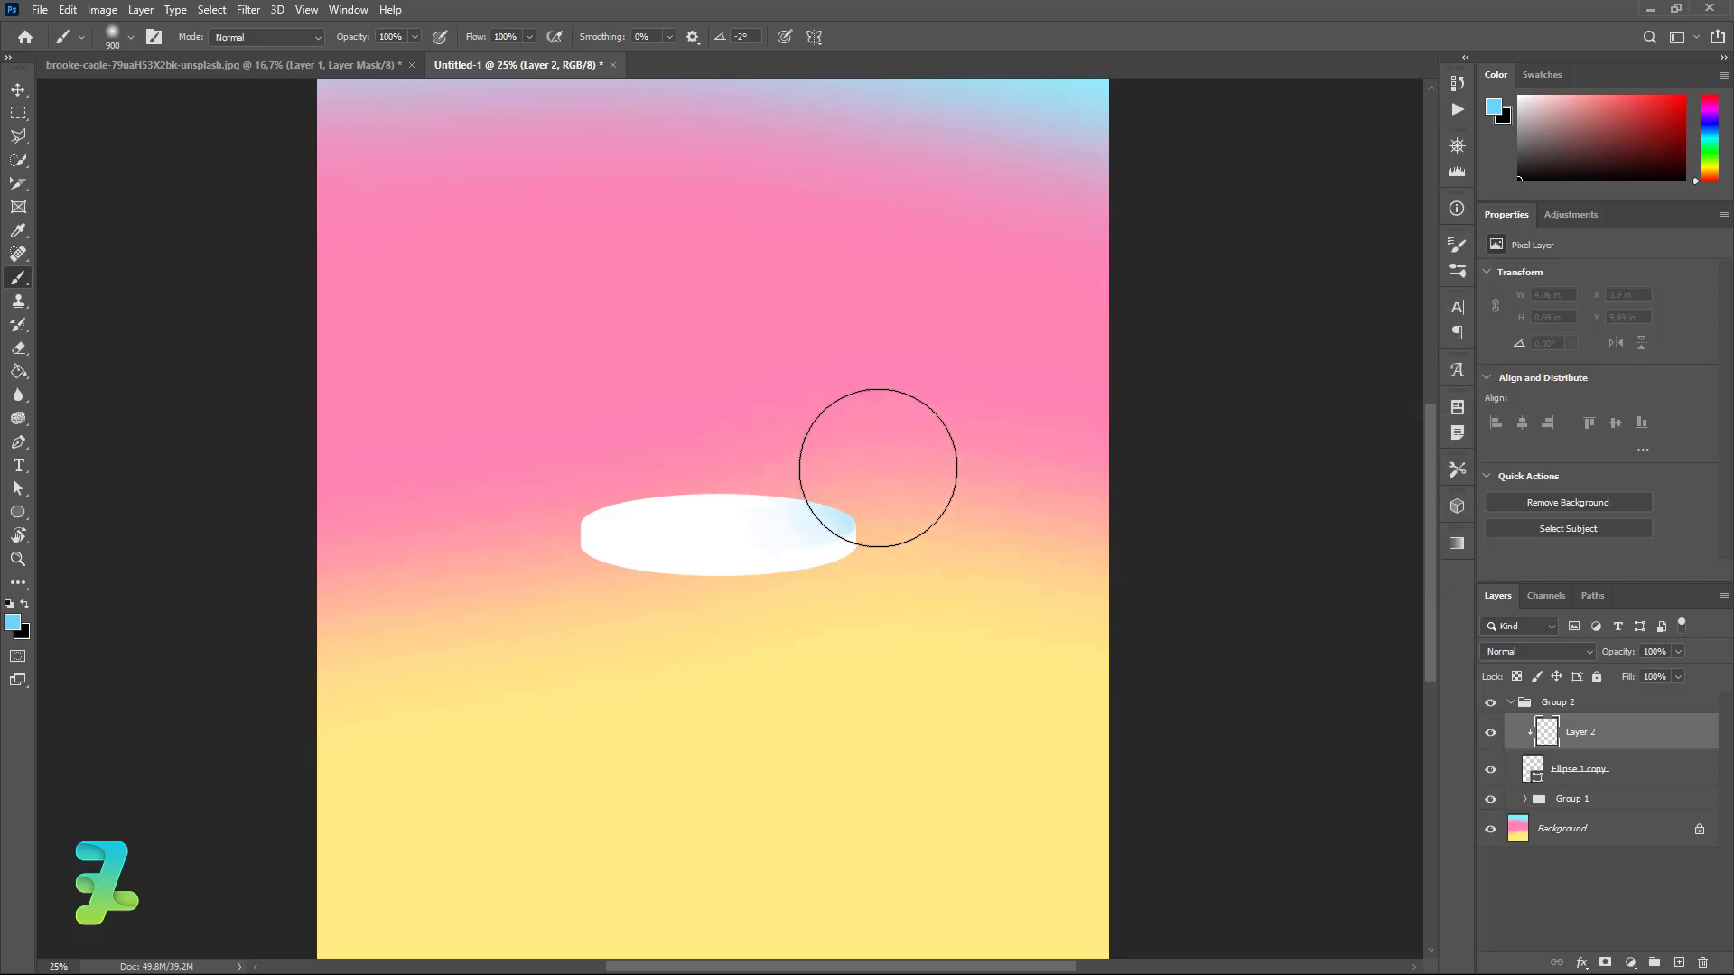
mouse_move(882, 464)
left_mouse_down()
mouse_move(711, 416)
mouse_move(847, 502)
mouse_move(719, 418)
mouse_move(782, 438)
left_mouse_up()
Blend pink and yellow sampled from the background into the disc's top face.
left_click(12, 628)
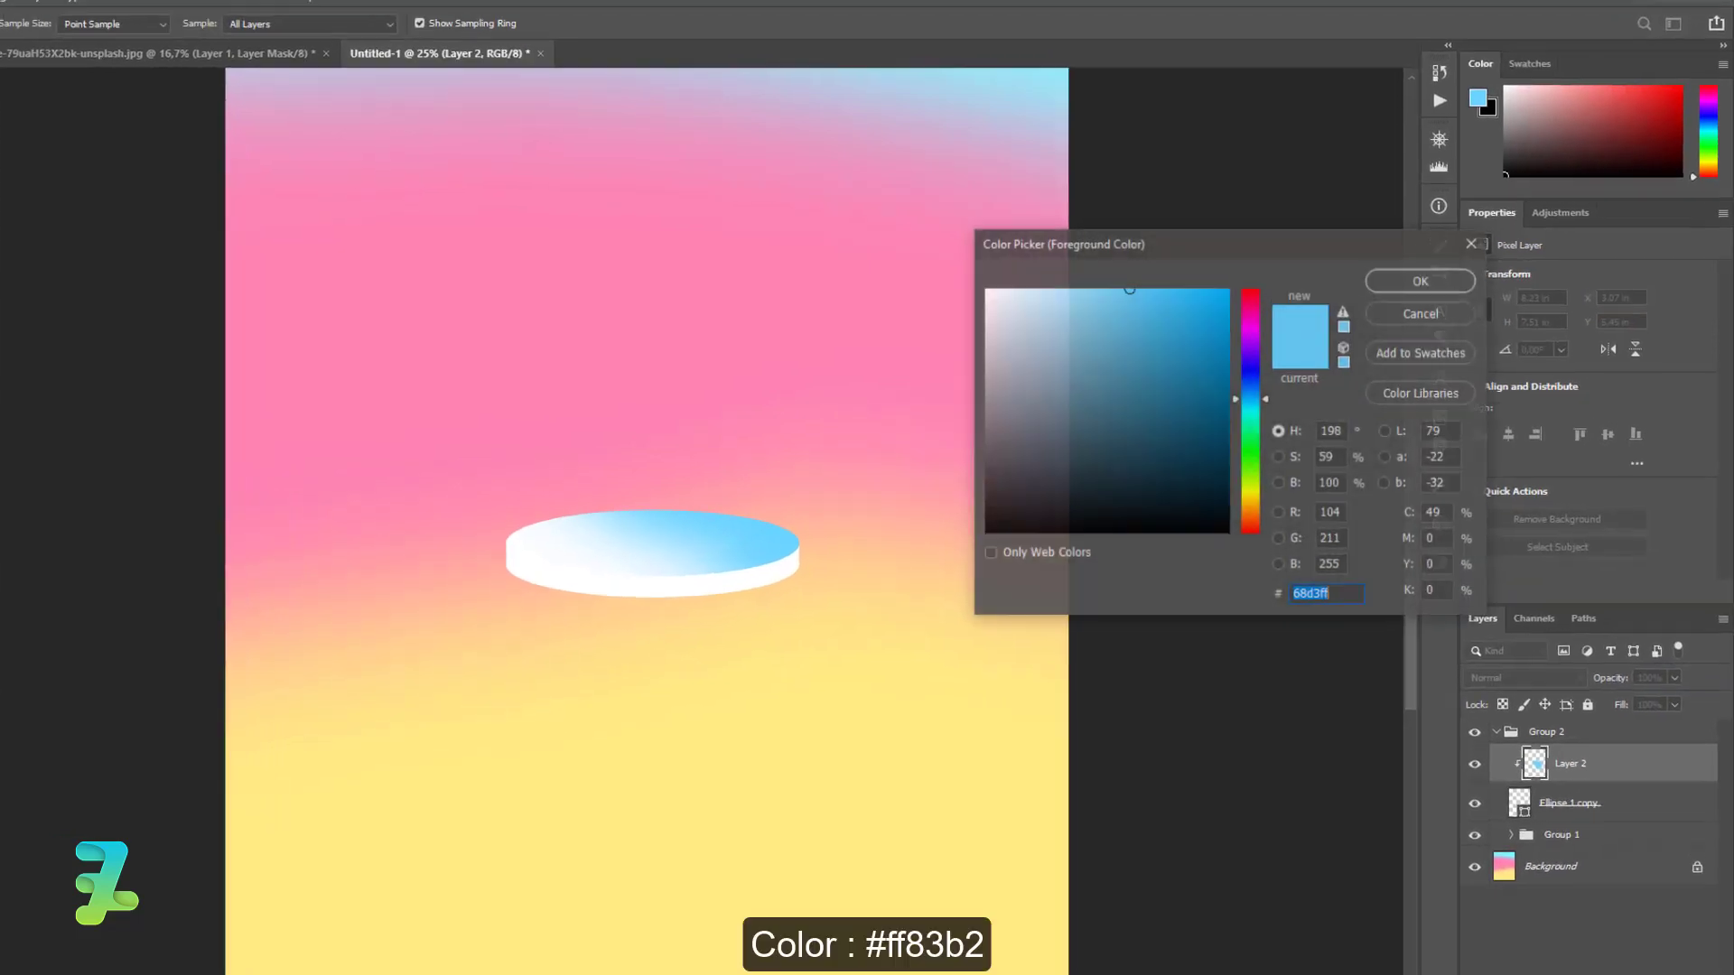
left_click(637, 330)
left_click(1324, 286)
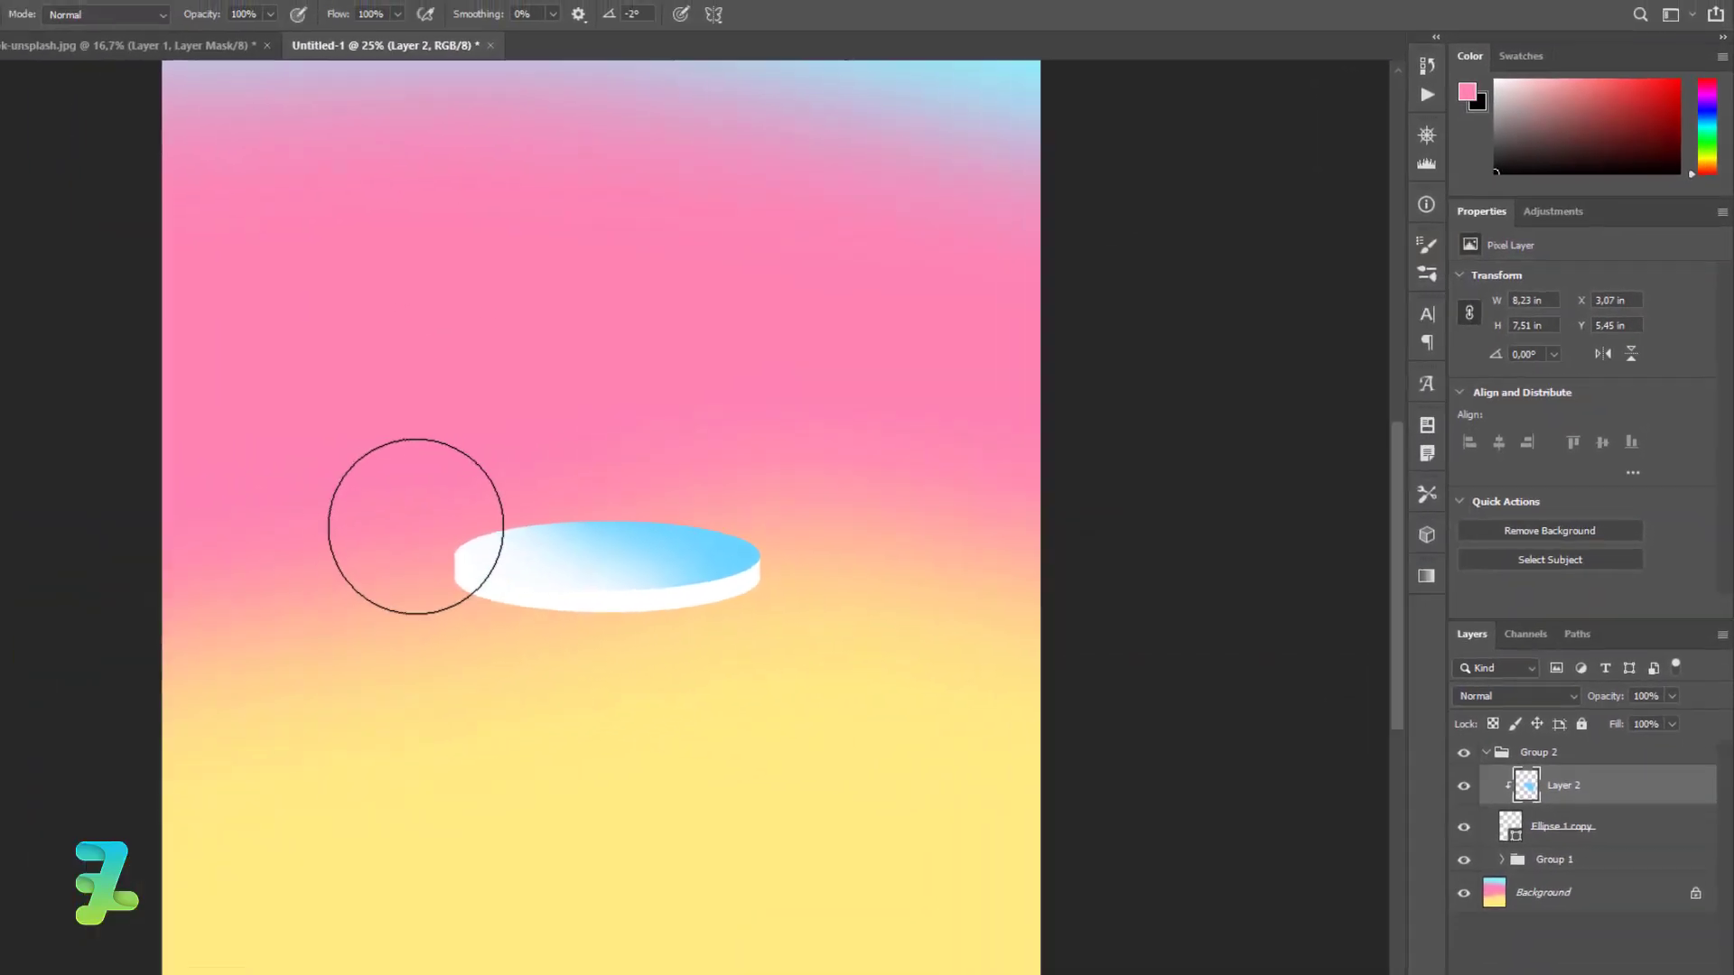
mouse_move(552, 530)
left_mouse_down()
mouse_move(731, 576)
mouse_move(561, 530)
mouse_move(312, 542)
left_mouse_up()
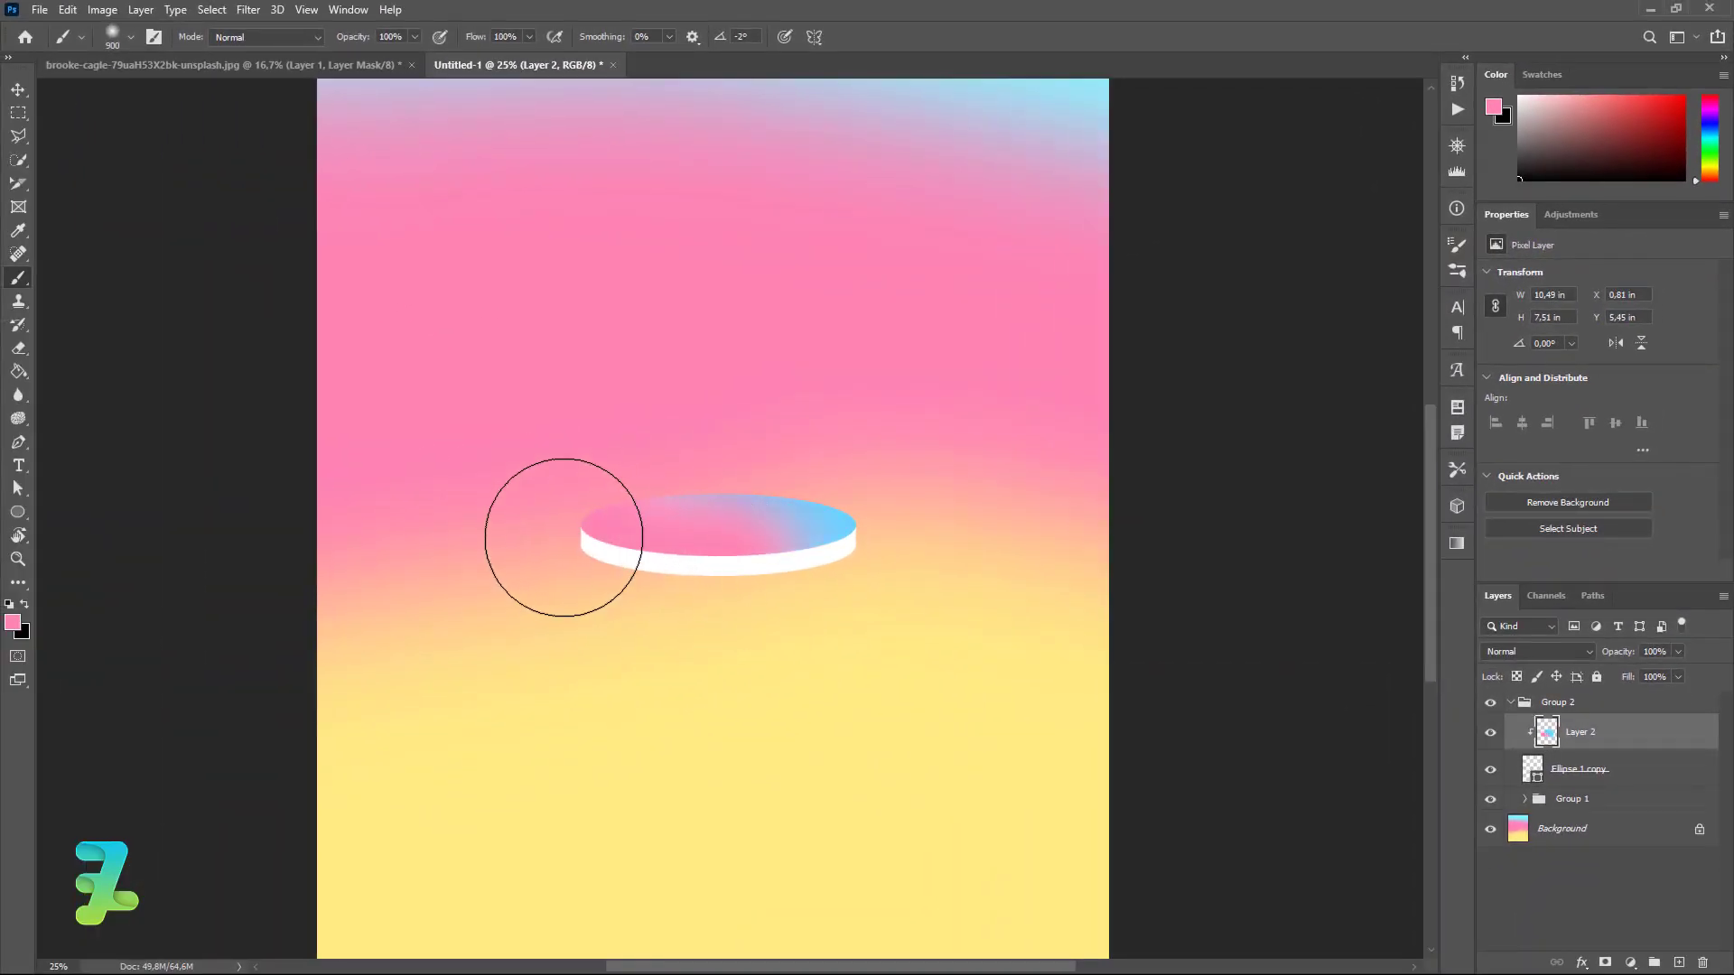
left_click(1487, 91)
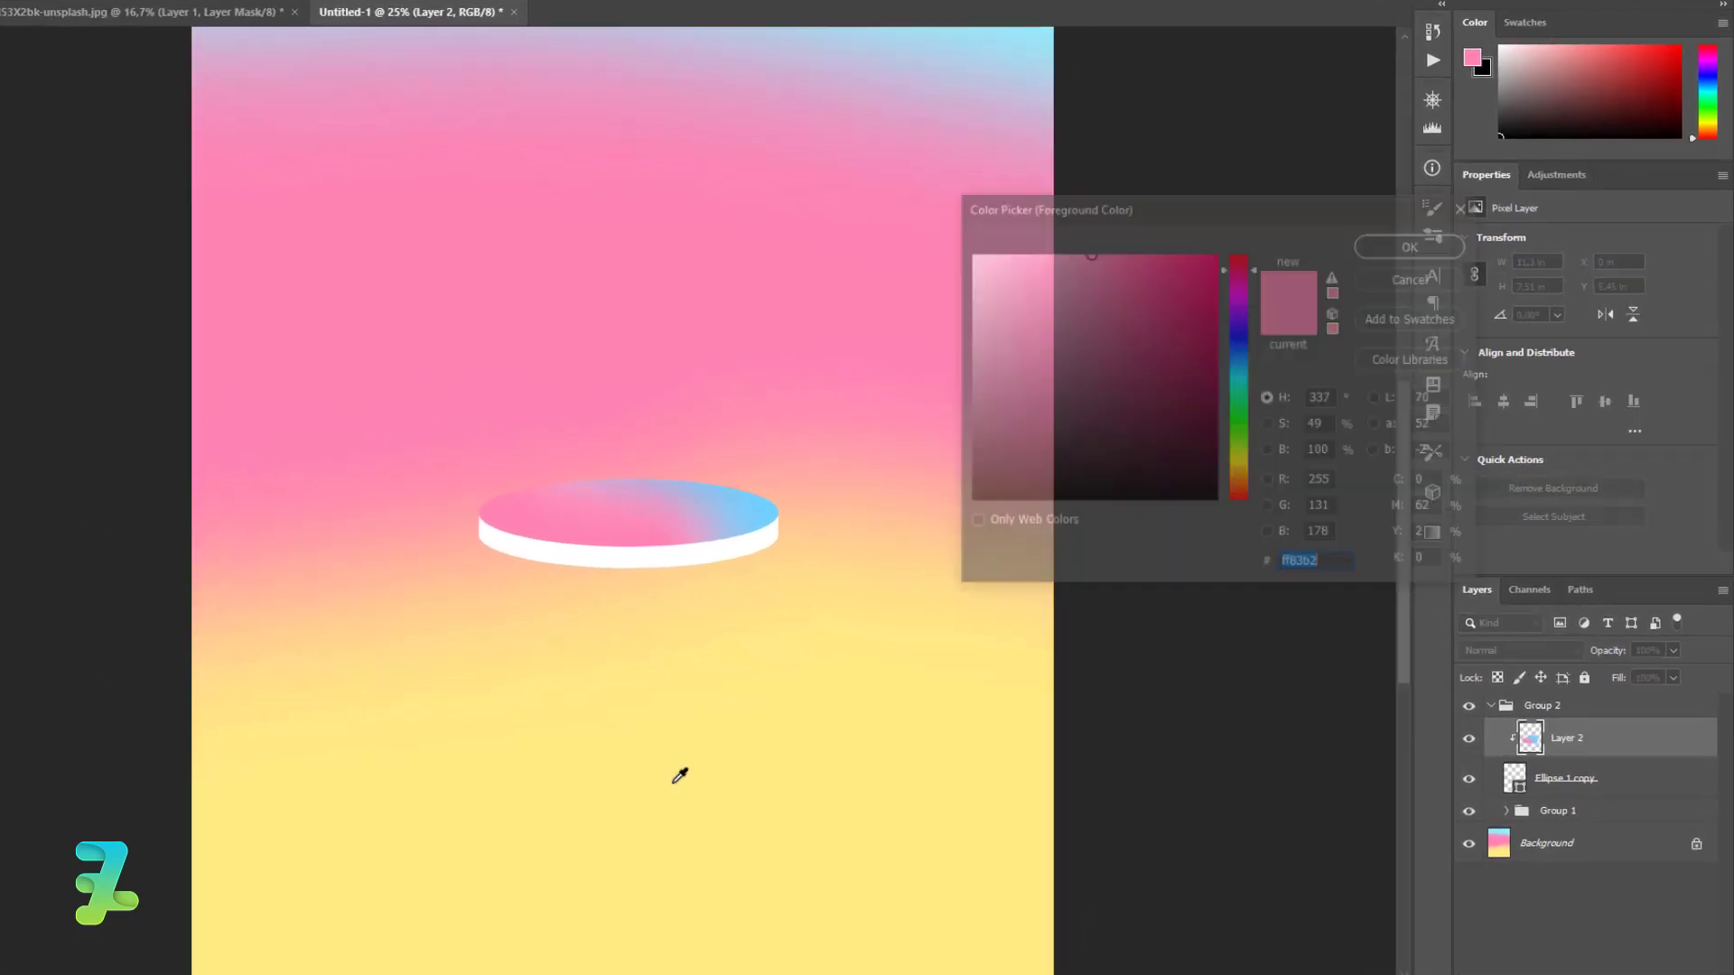
left_click(737, 767)
left_click(1427, 240)
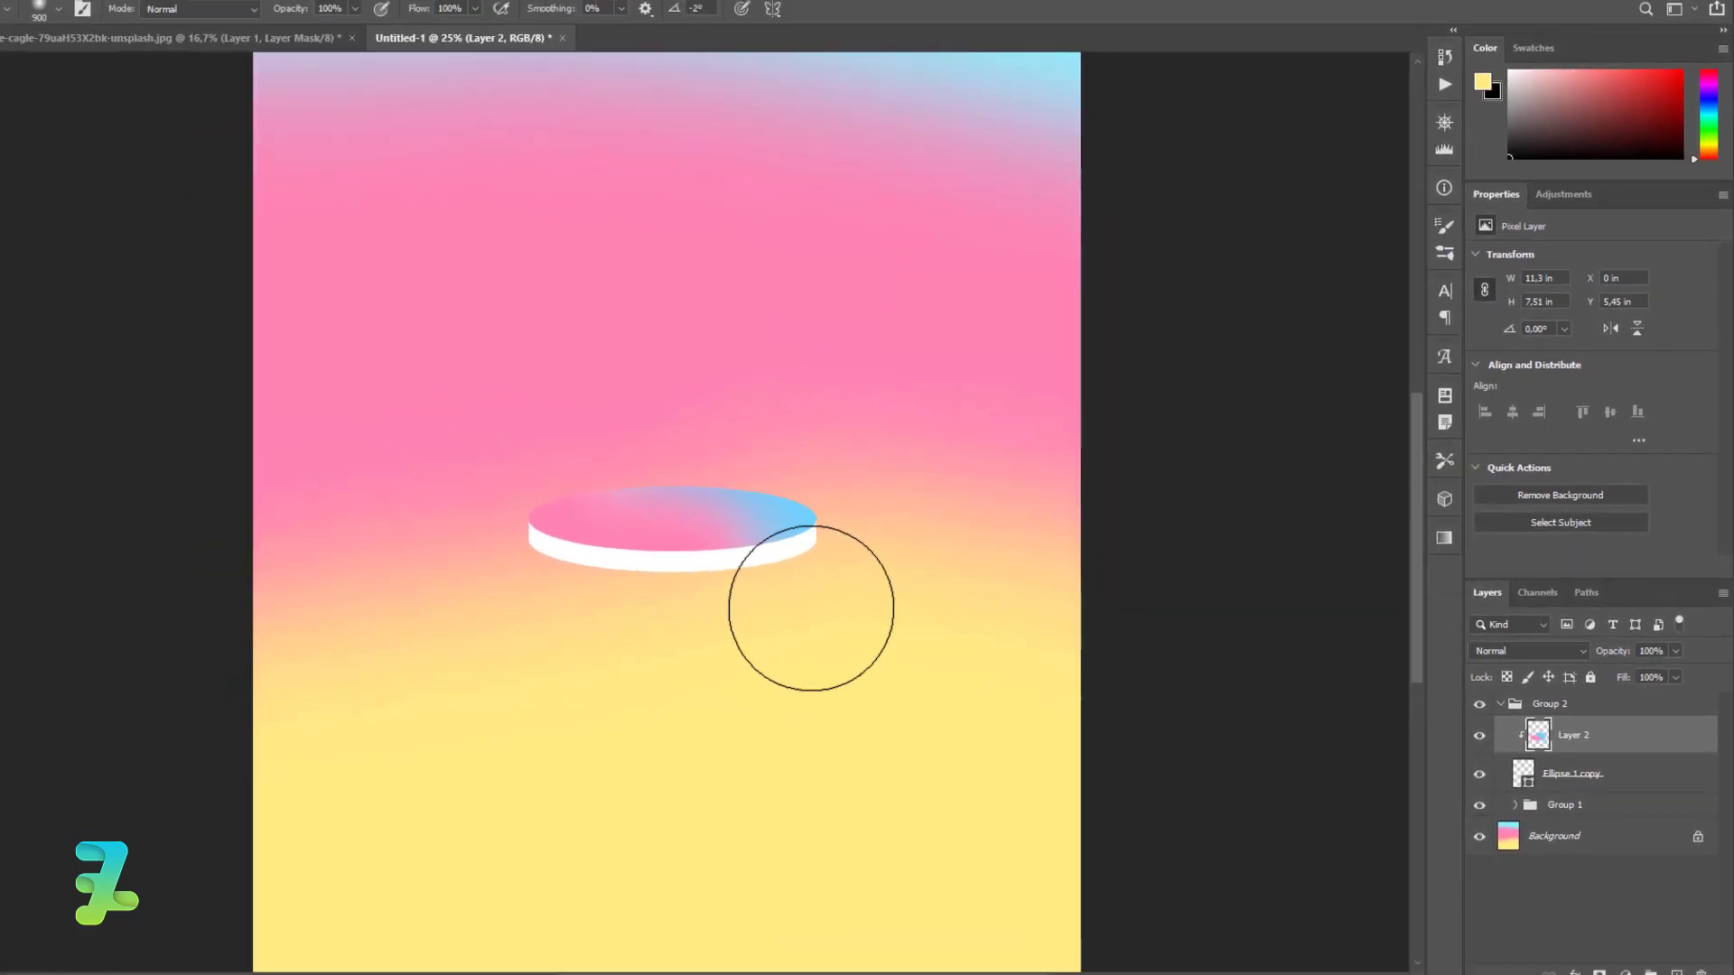
mouse_move(714, 629)
left_mouse_down()
mouse_move(1038, 658)
mouse_move(740, 662)
mouse_move(764, 658)
left_mouse_up()
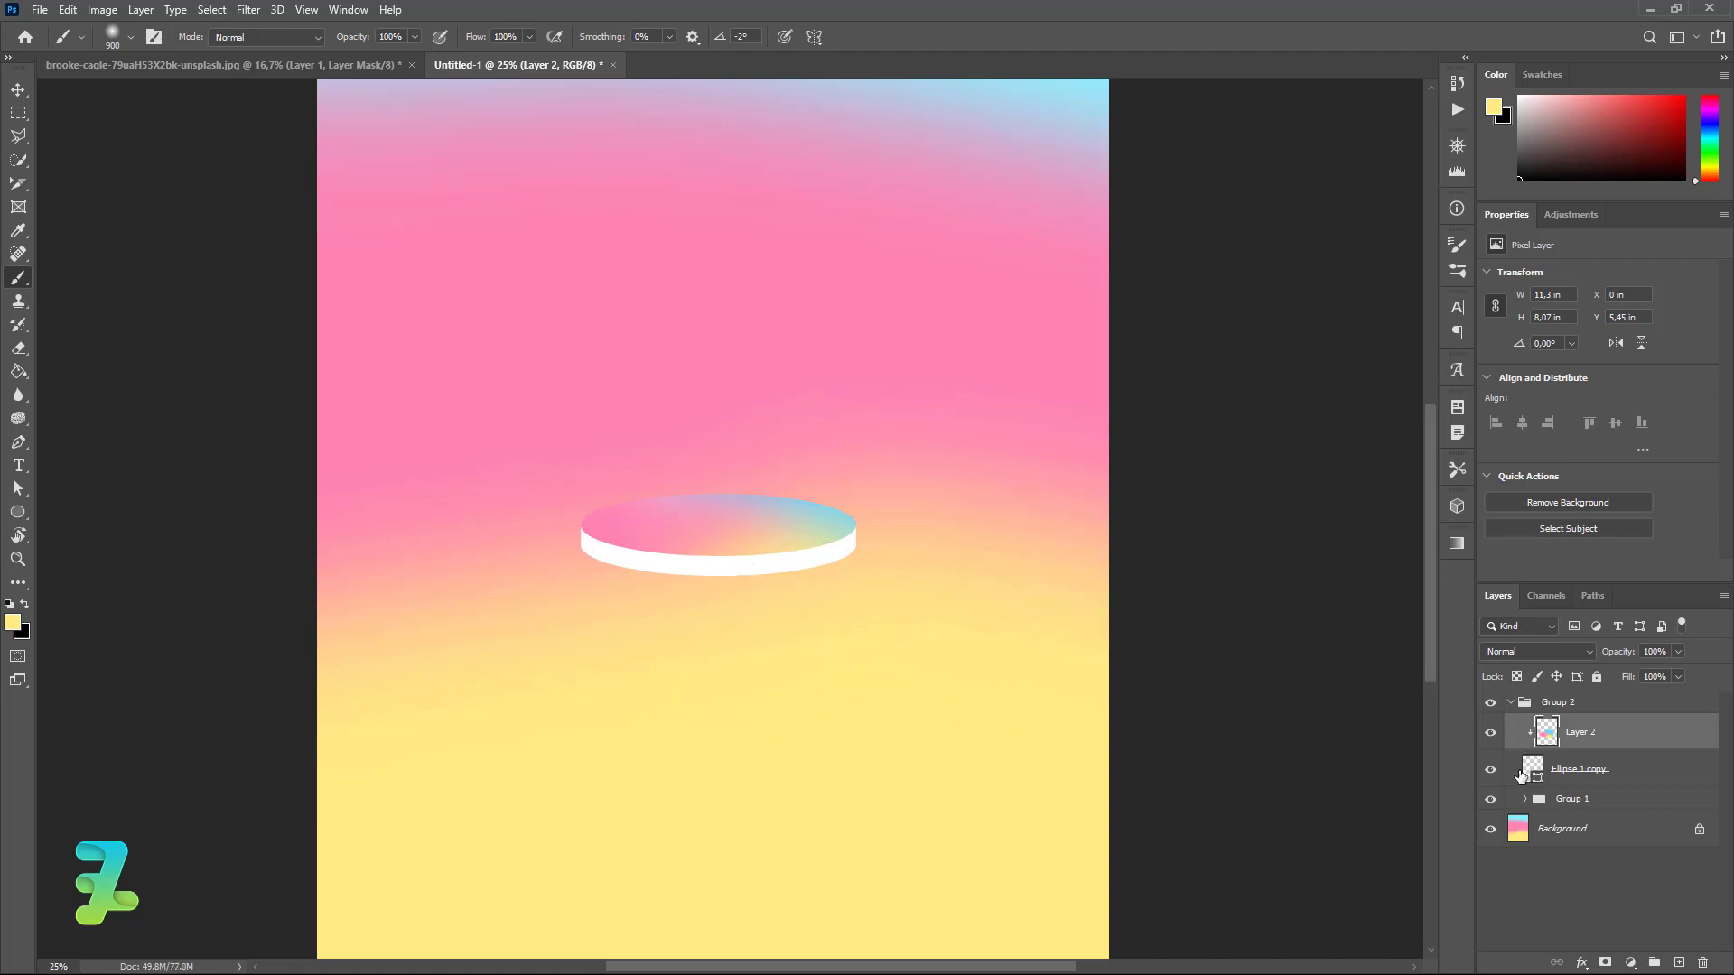
Add Layer 3 clipped to Group 1 and shade the disc's side near-black (#171717).
left_click(1560, 802)
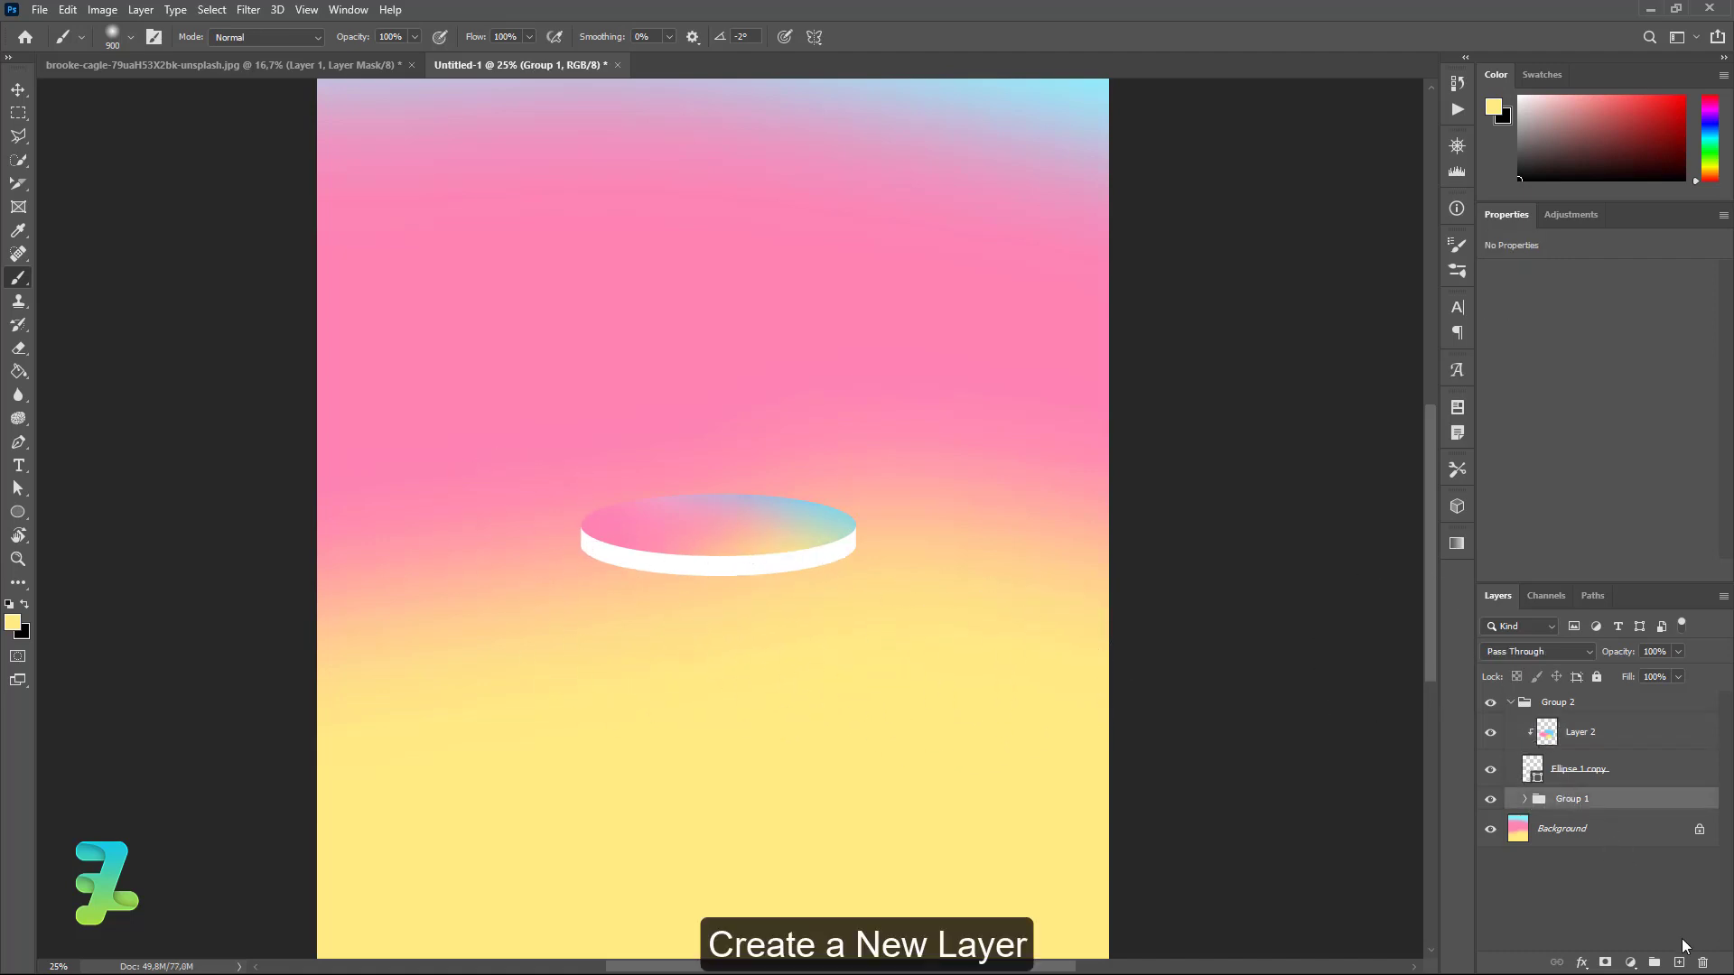
left_click(1680, 961)
right_click(1625, 806)
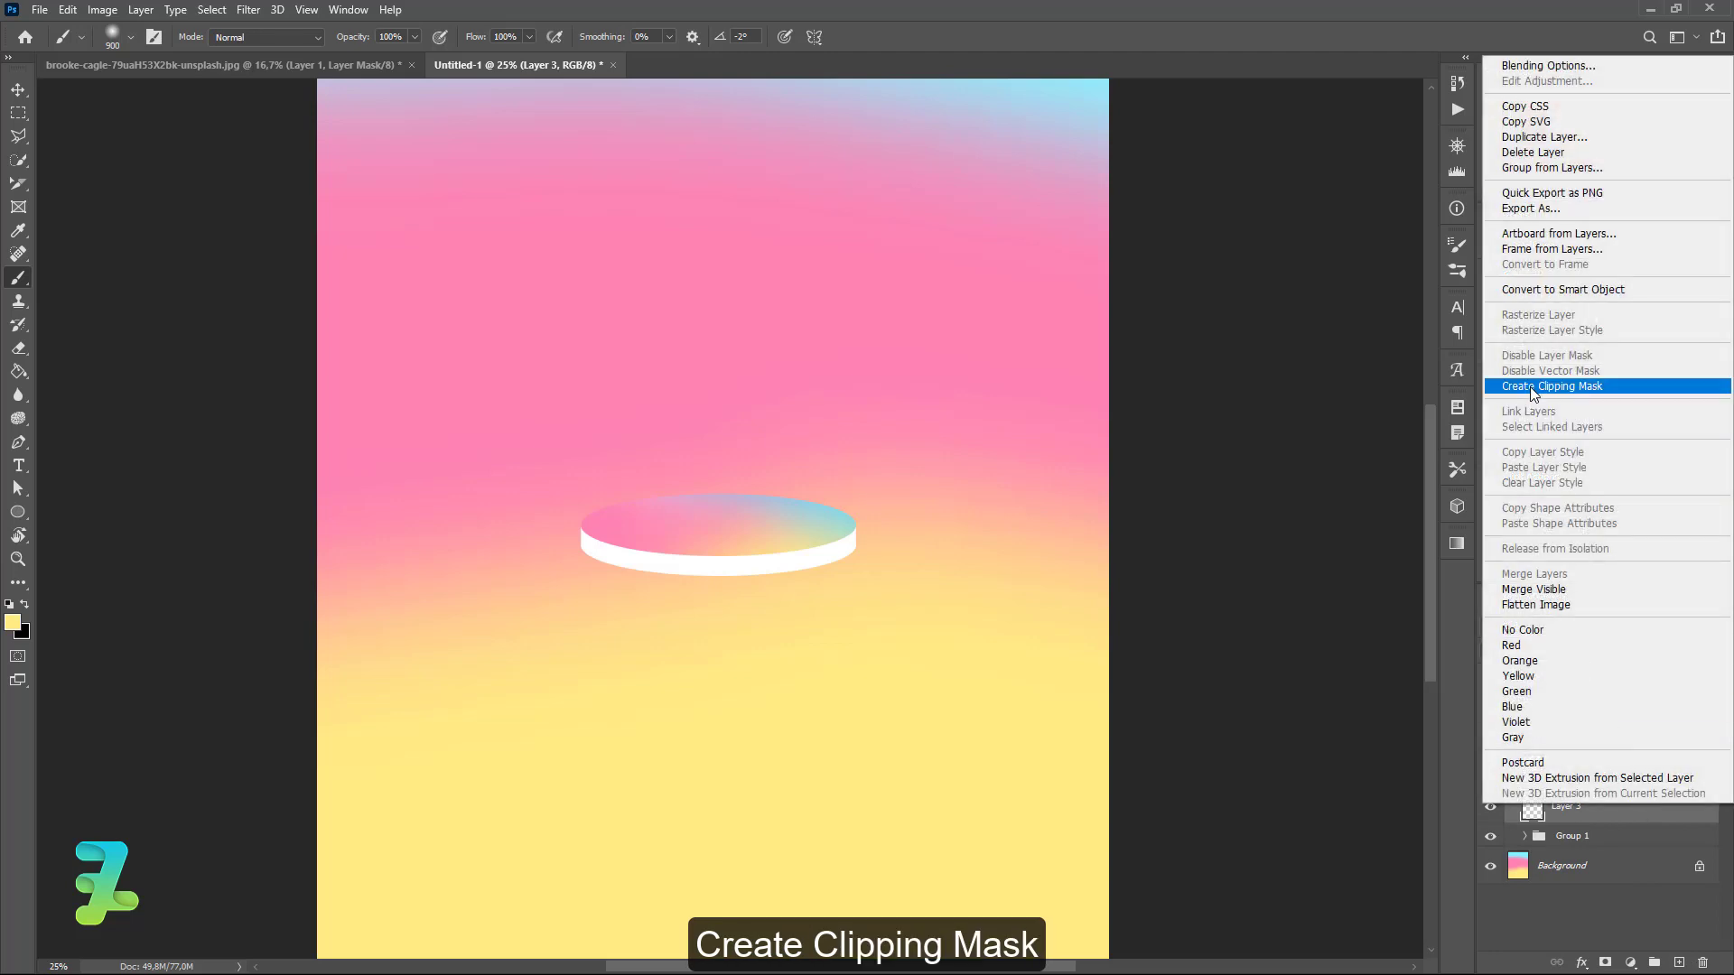
left_click(1572, 390)
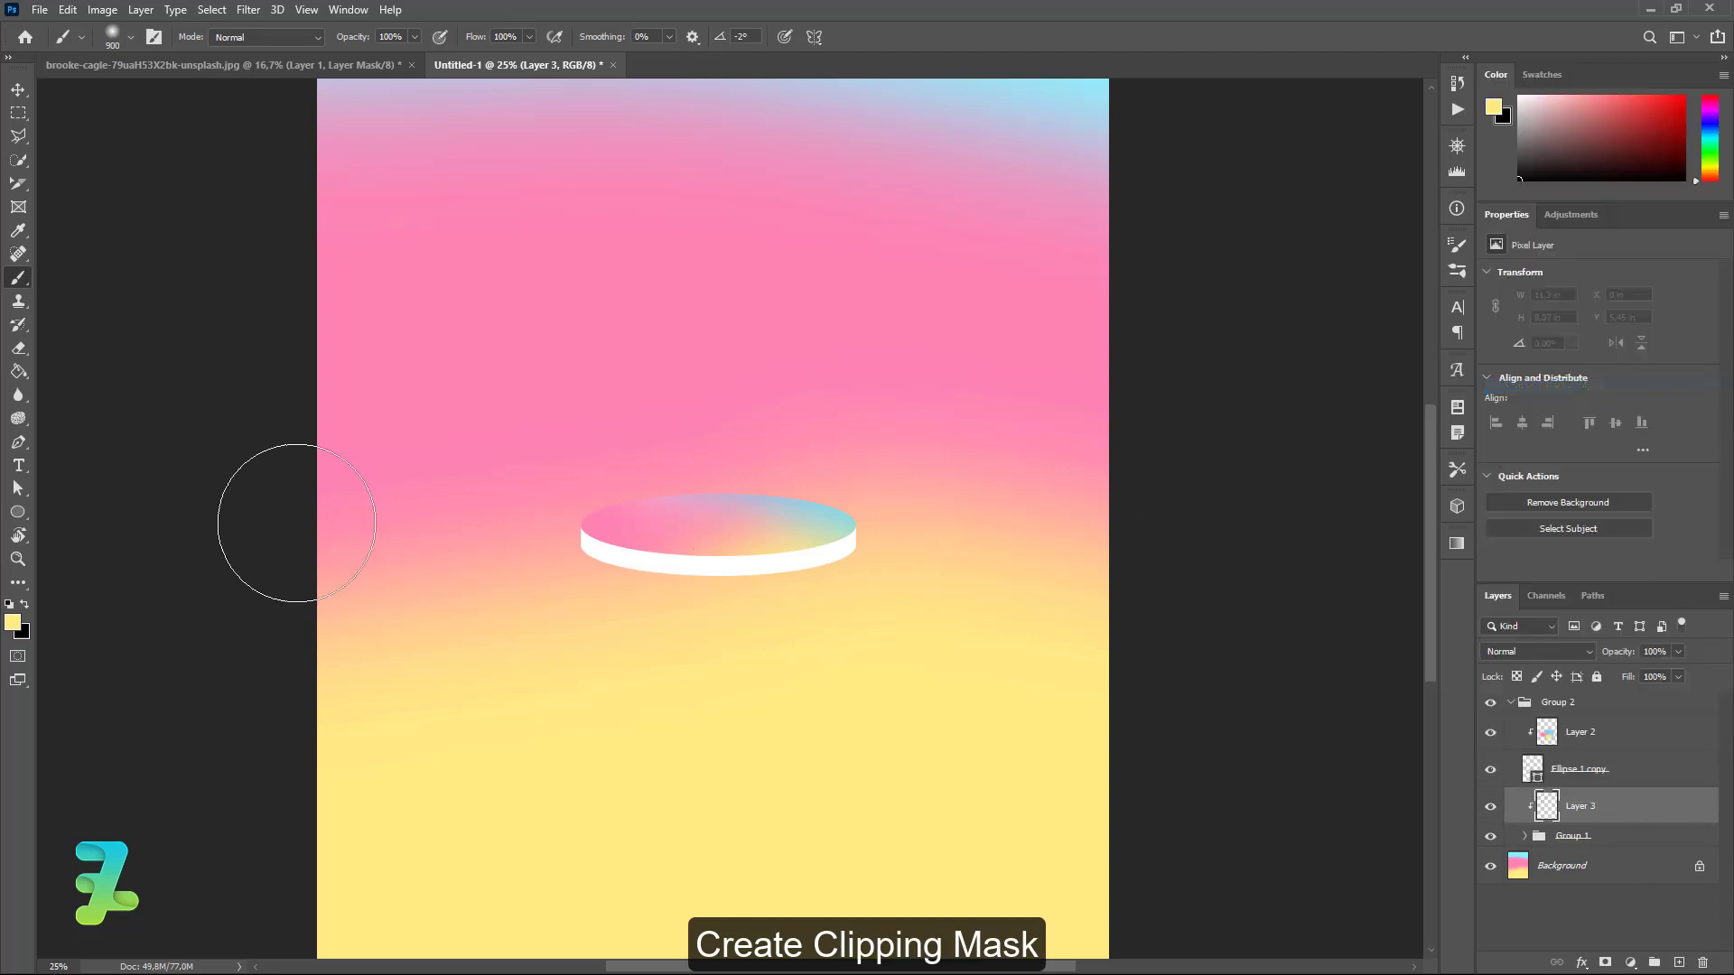
left_click(26, 604)
type("171717")
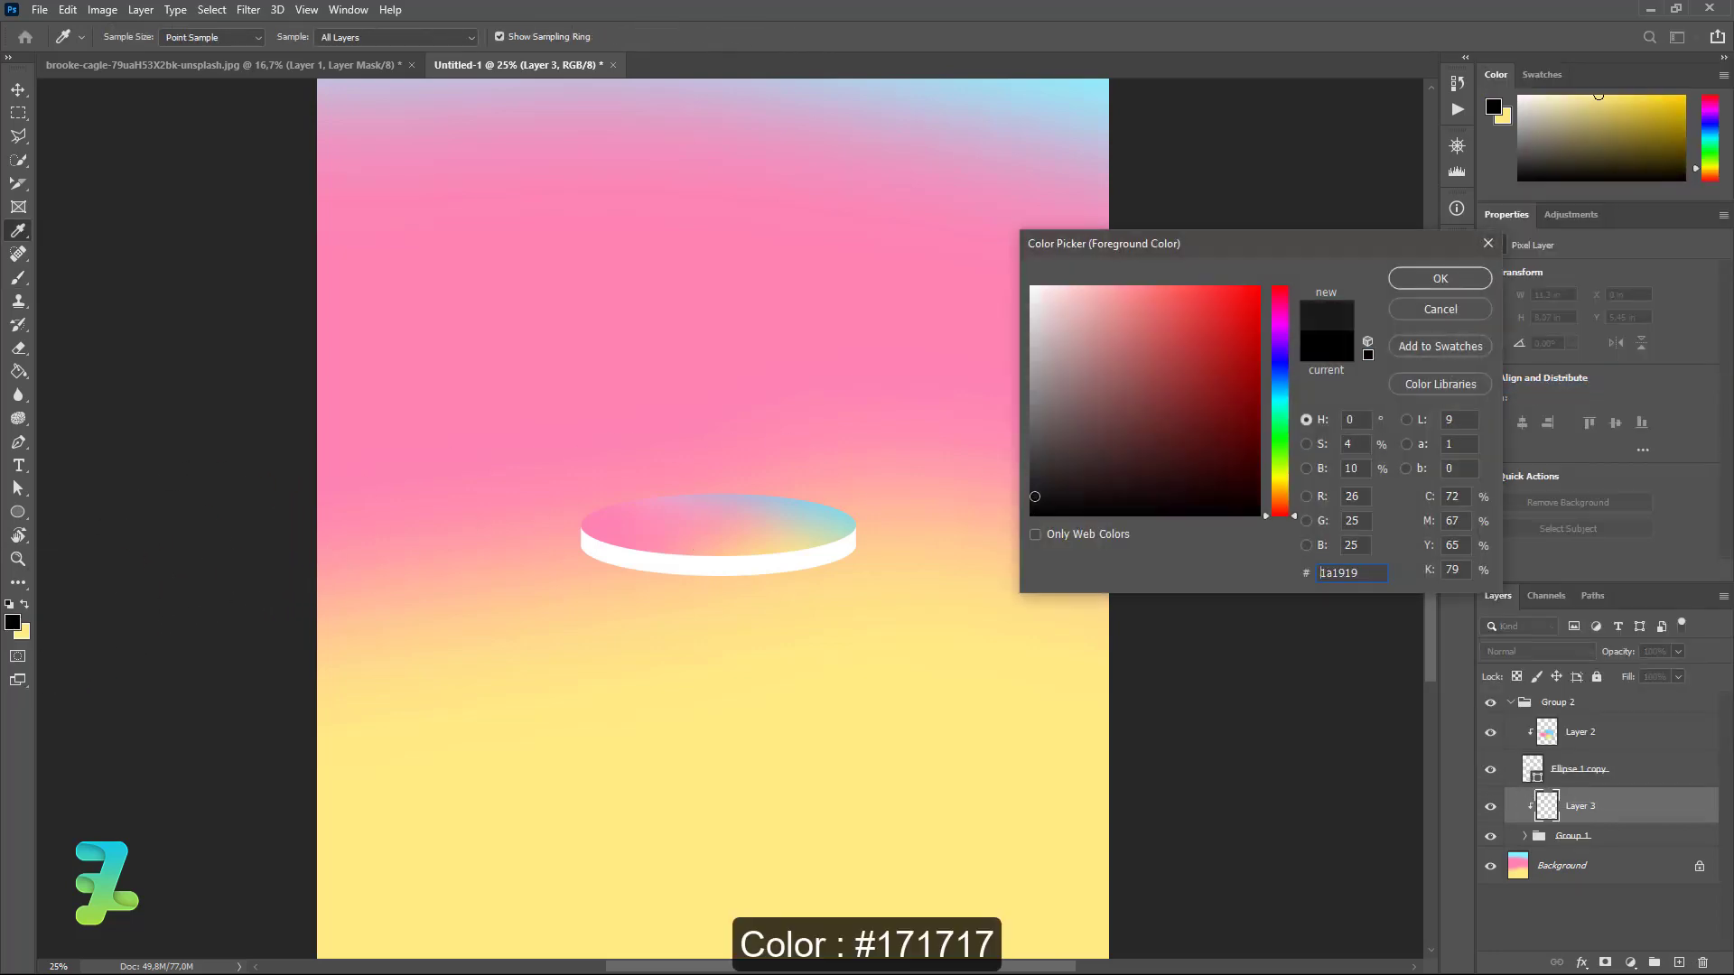
left_click(1420, 280)
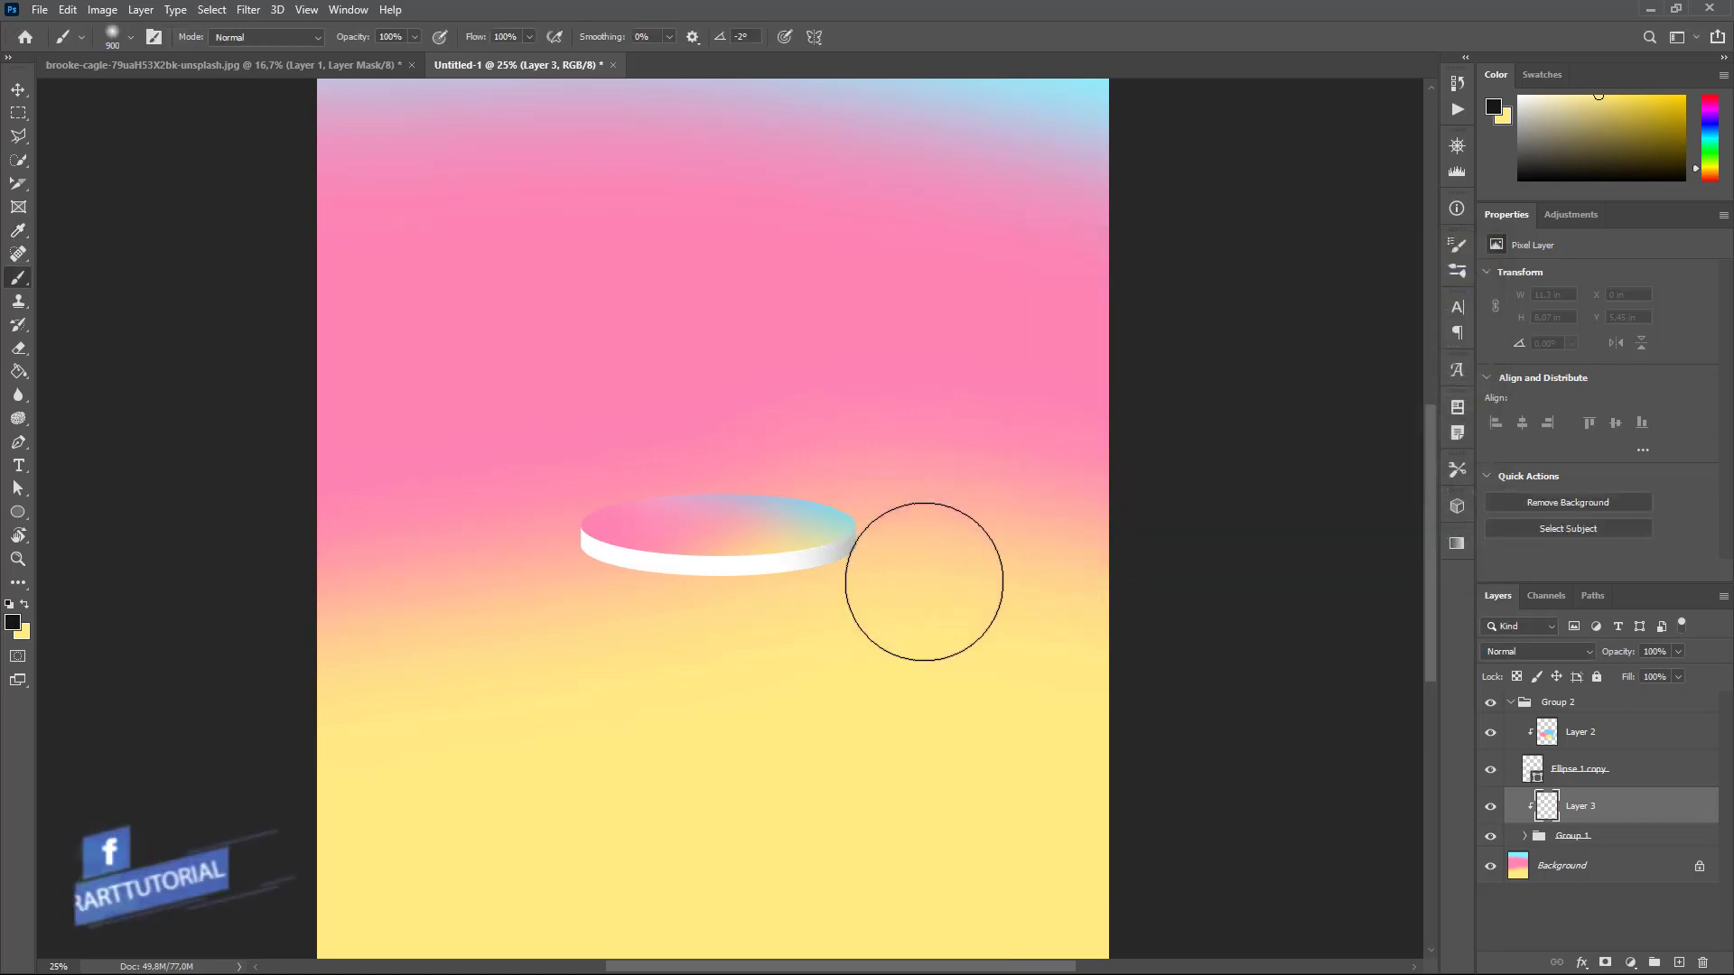
mouse_move(882, 619)
left_mouse_down()
mouse_move(637, 657)
mouse_move(729, 671)
left_mouse_up()
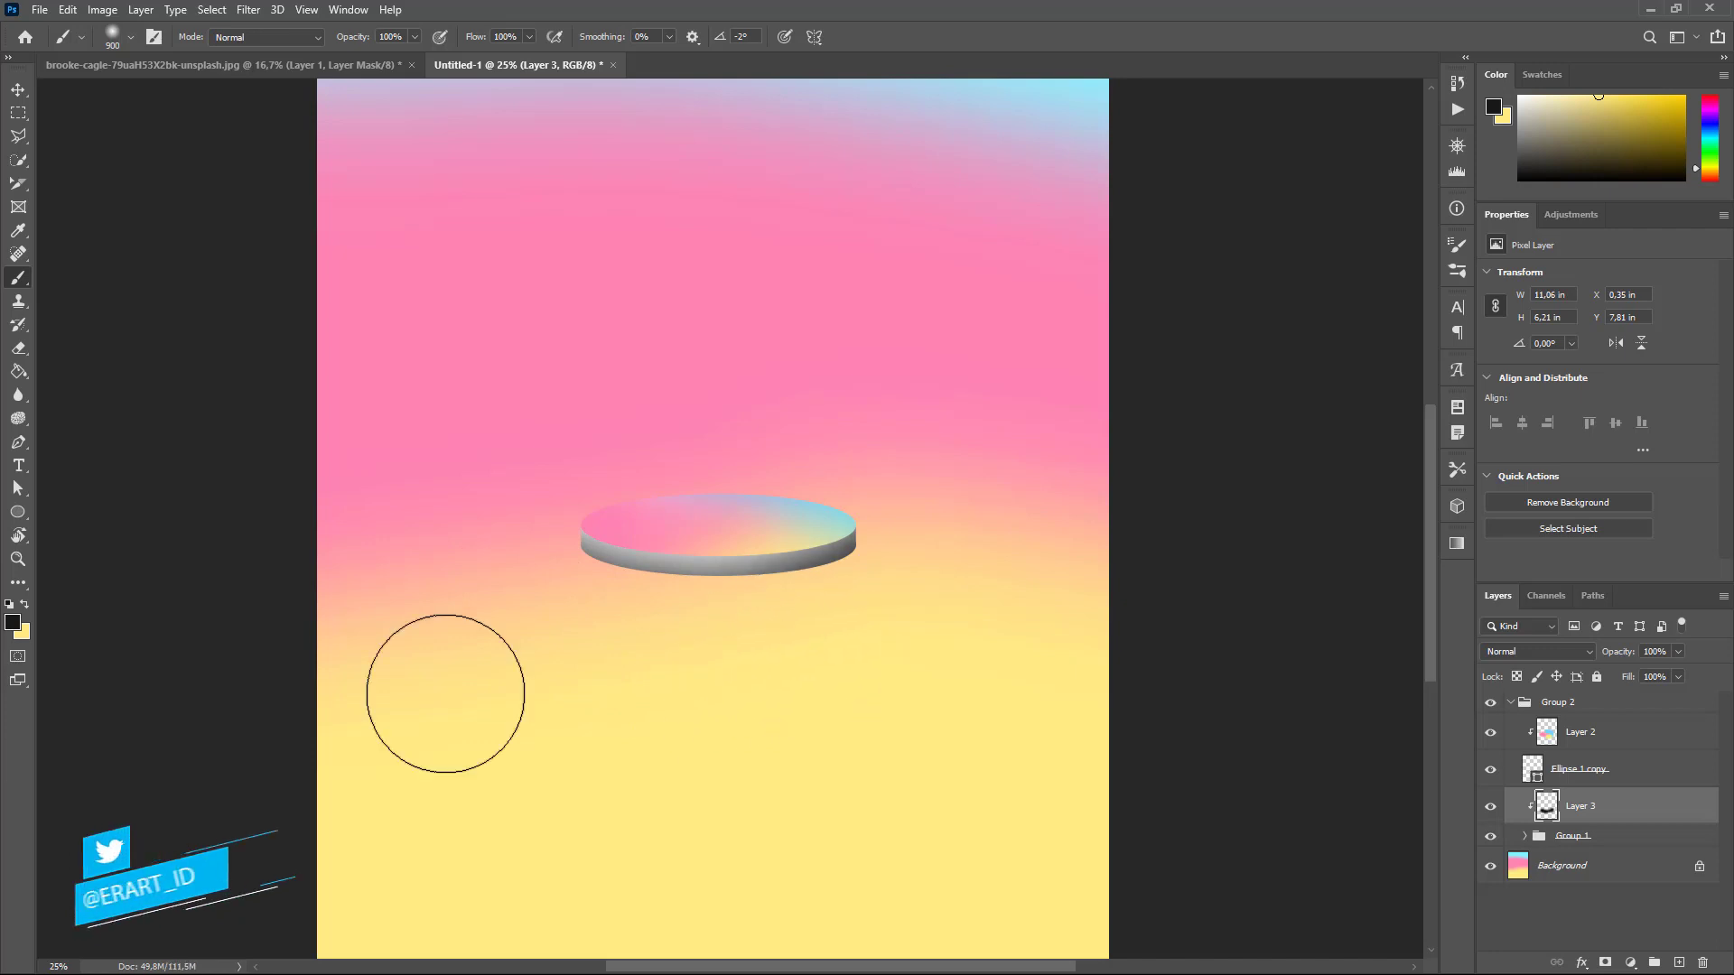
Brush yellow over the disc, undoing the last yellow stroke.
left_click(25, 604)
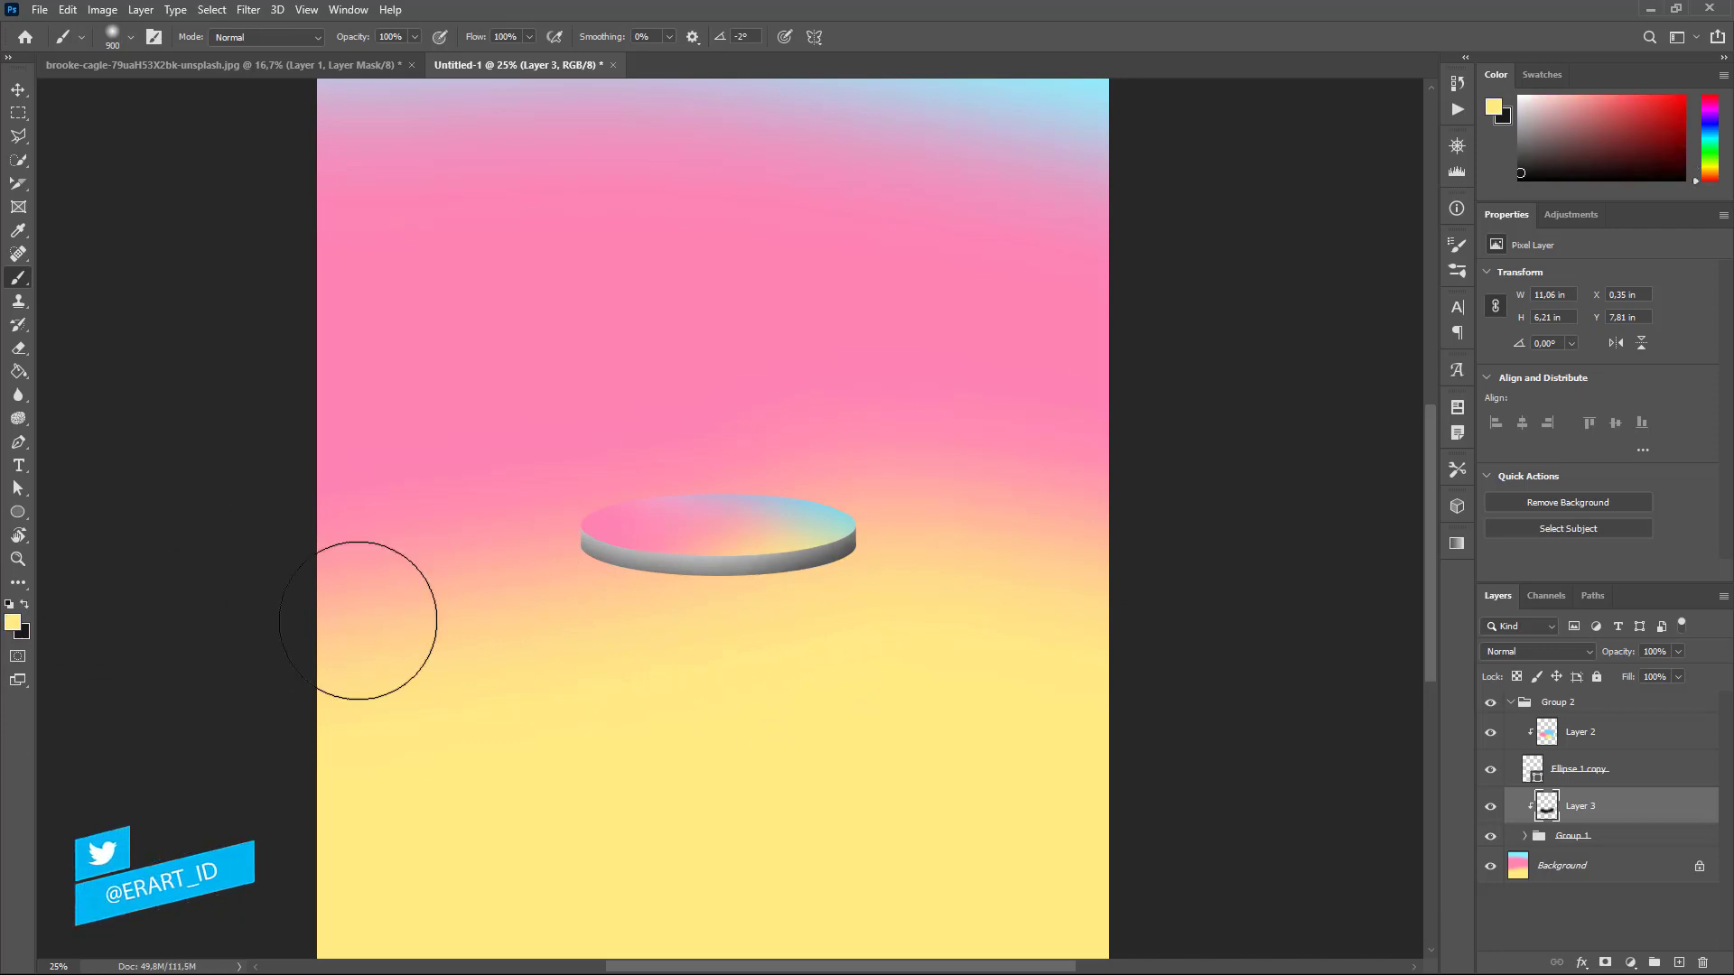
left_click_drag(678, 464, 796, 440)
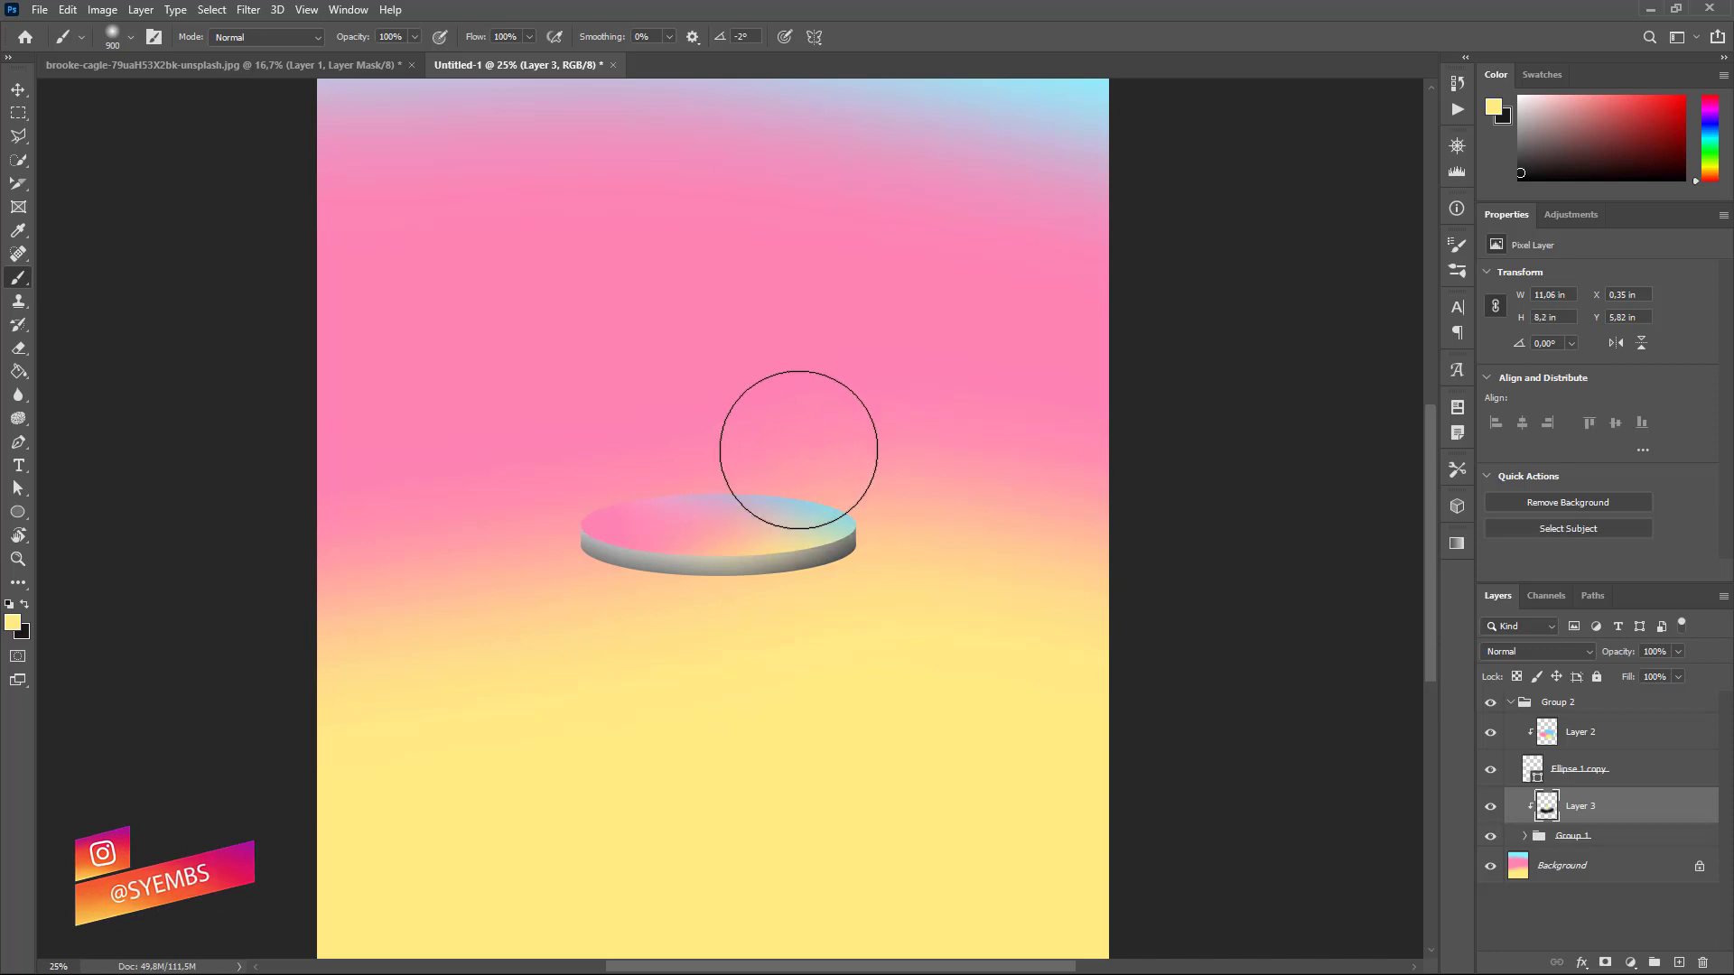
left_click_drag(796, 440, 756, 487)
key("ctrl+z")
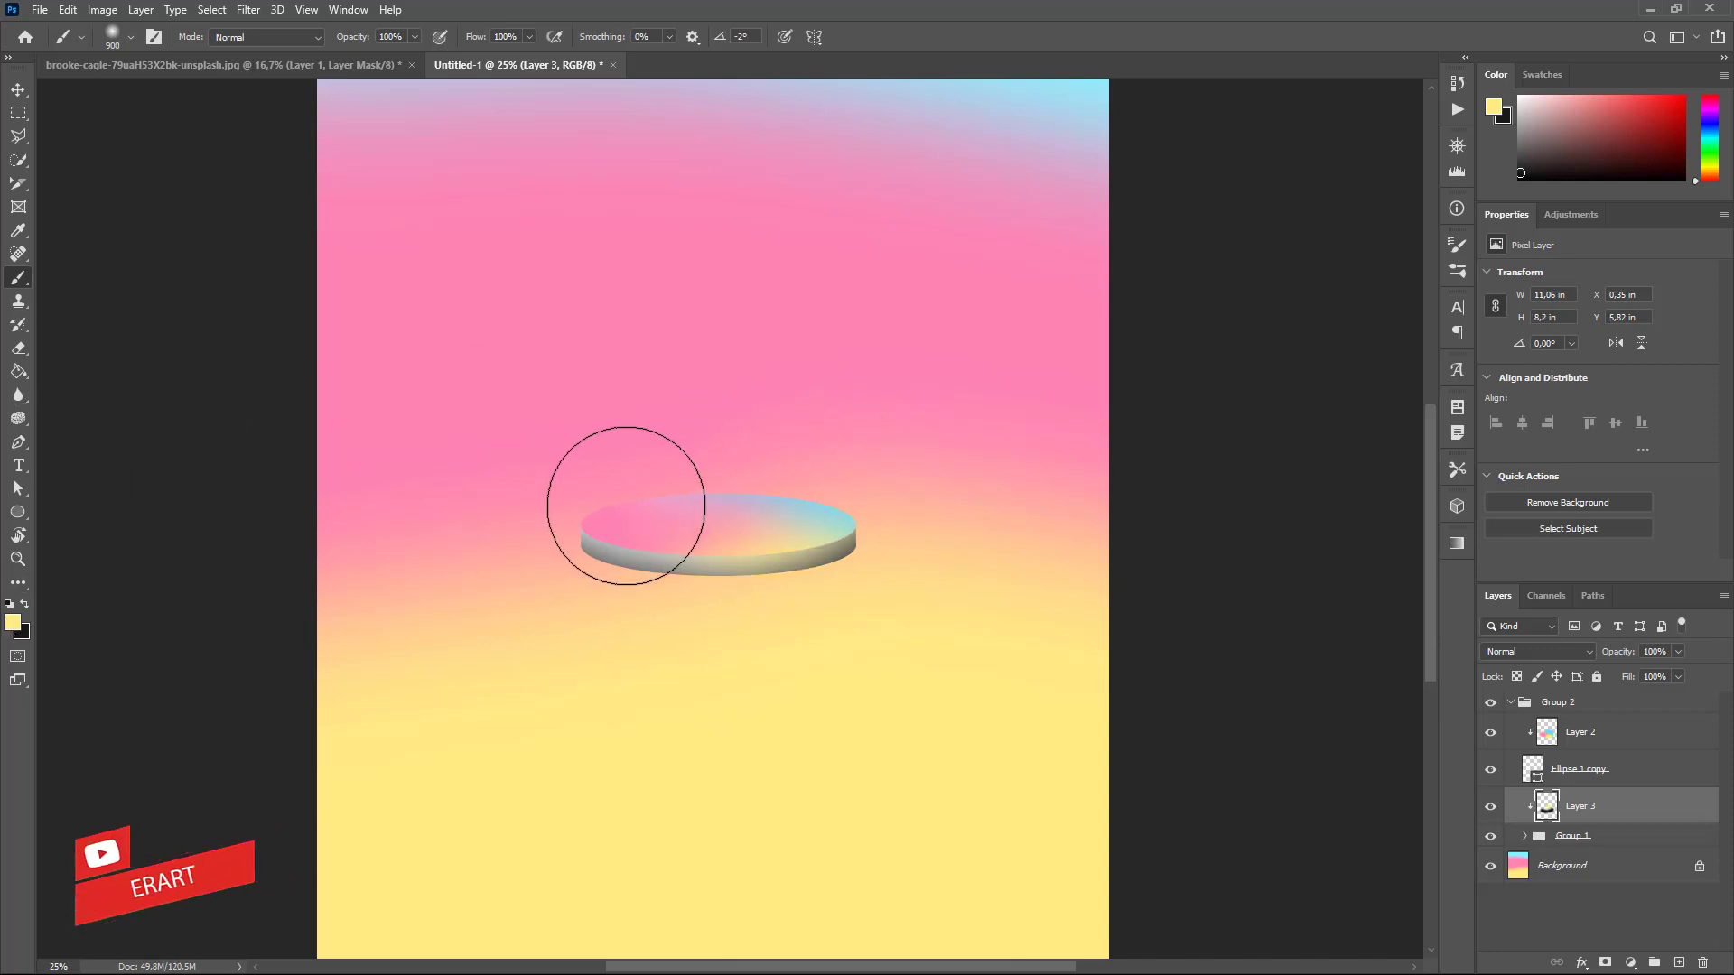
left_click(12, 622)
Sample the background pink as the paint colour.
left_click(627, 376)
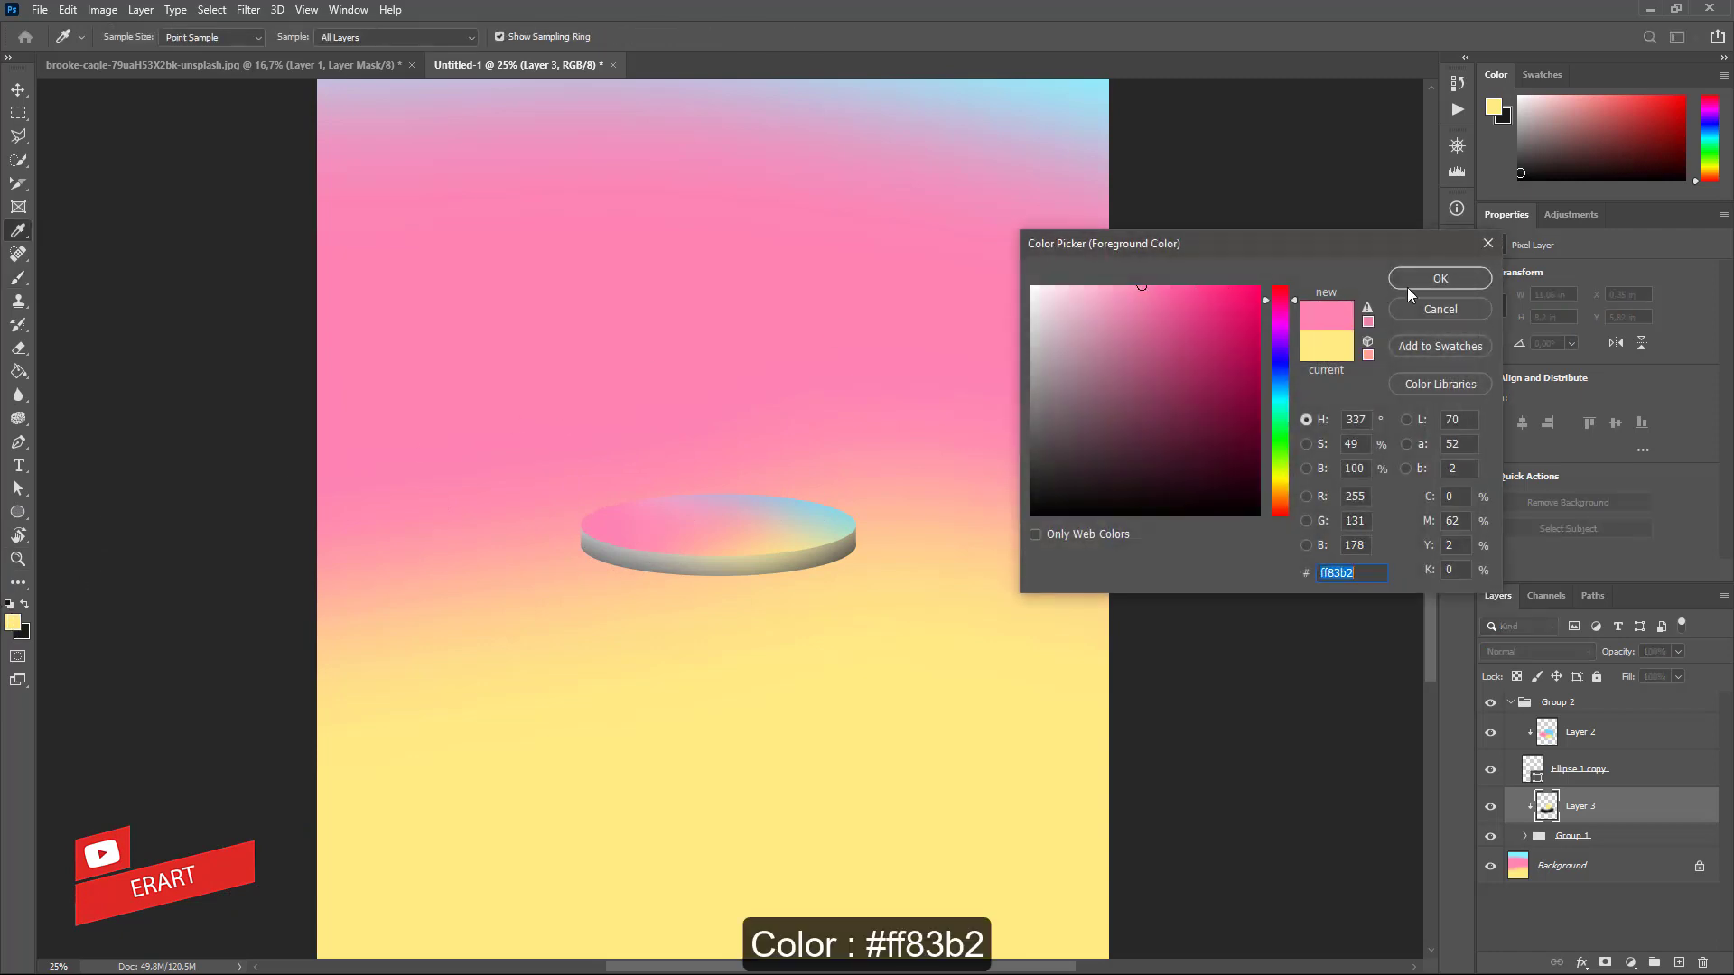
key("Return")
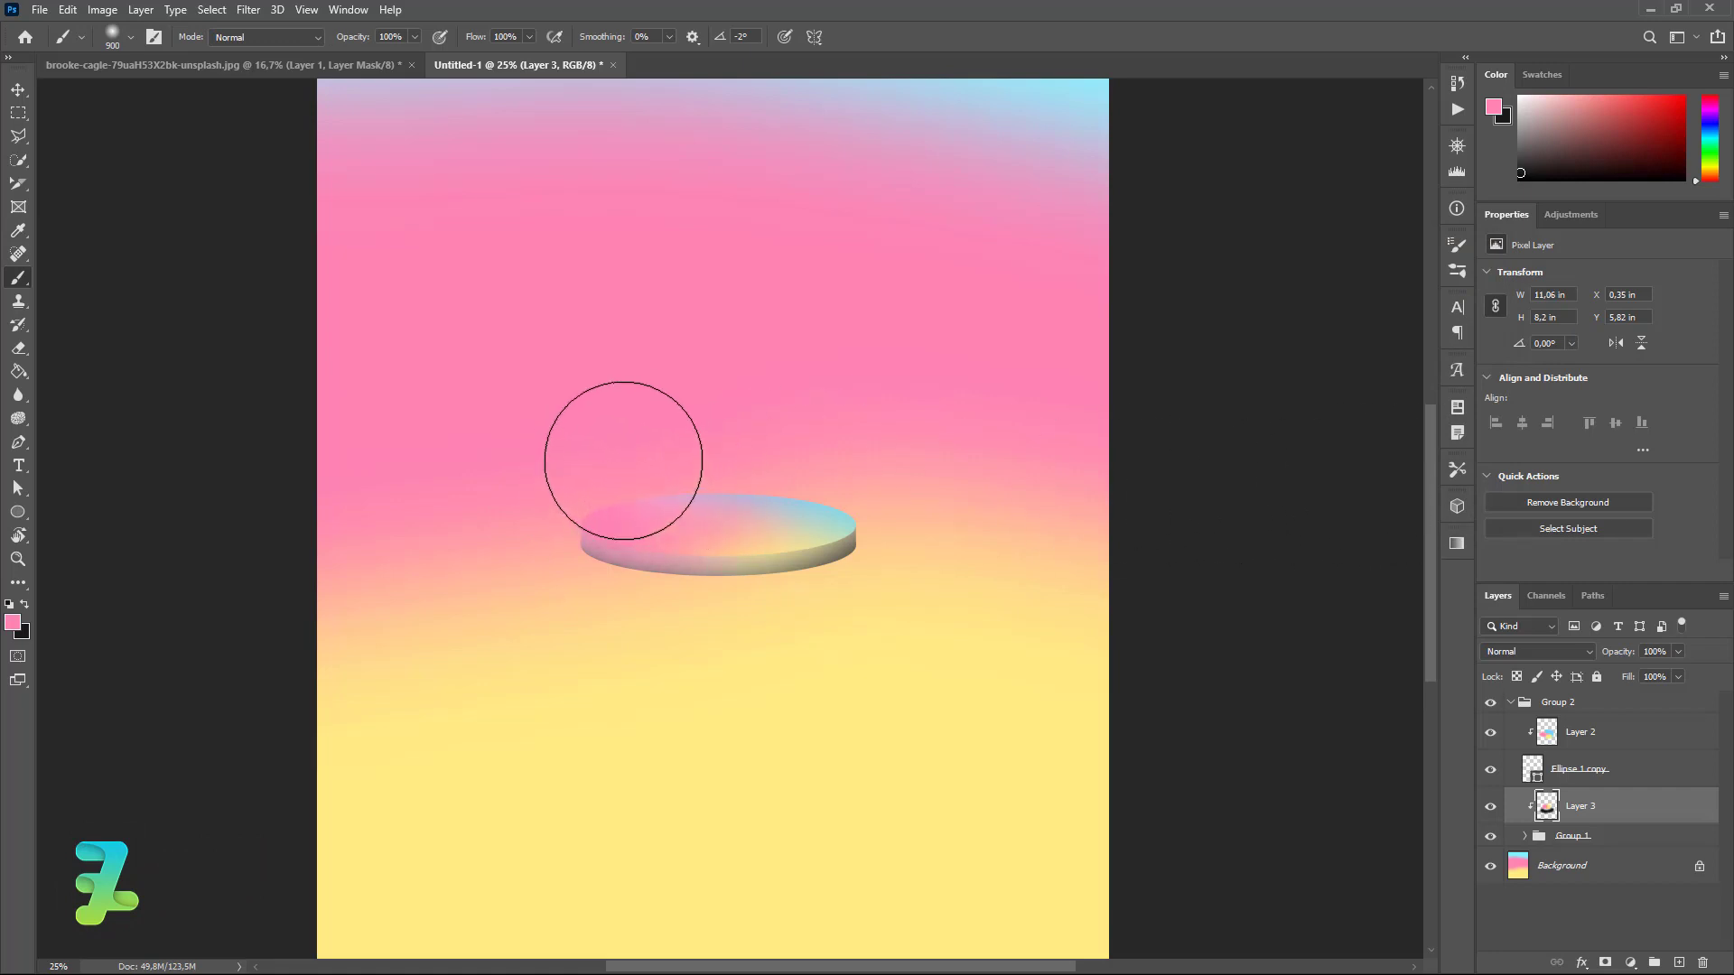
left_click_drag(1428, 540, 1407, 481)
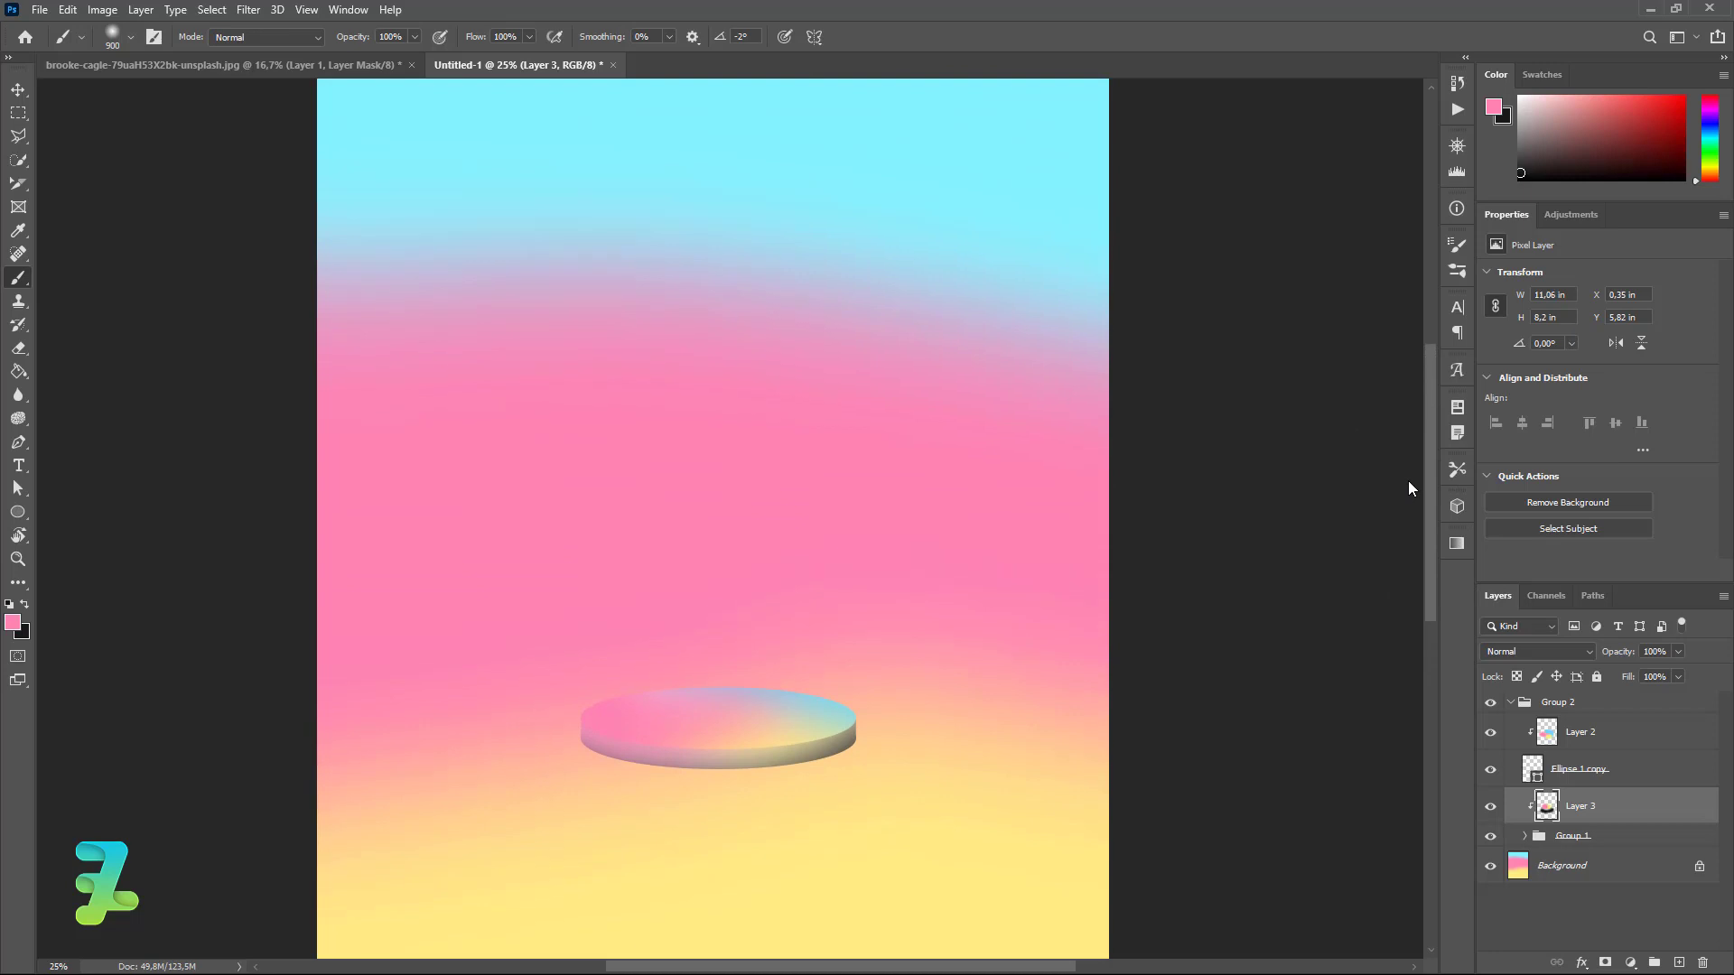
Sample the poster's top cyan #83f2ff as the foreground colour.
left_click(17, 623)
left_click(1075, 99)
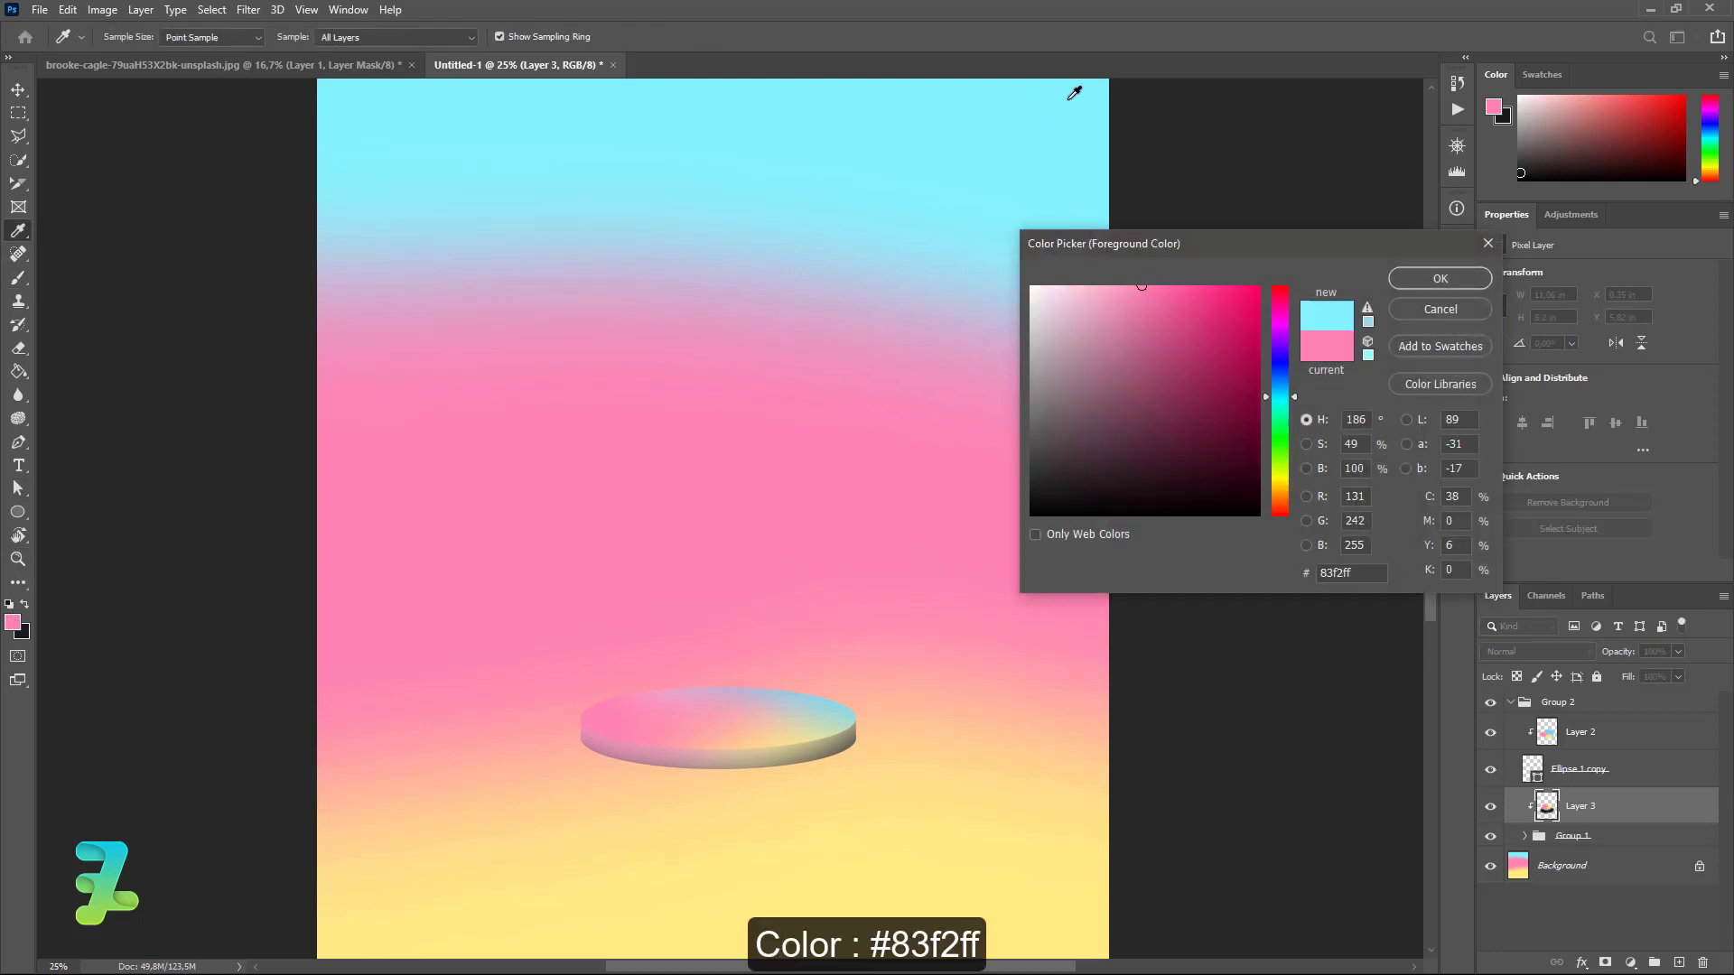
left_click(1421, 287)
key("b")
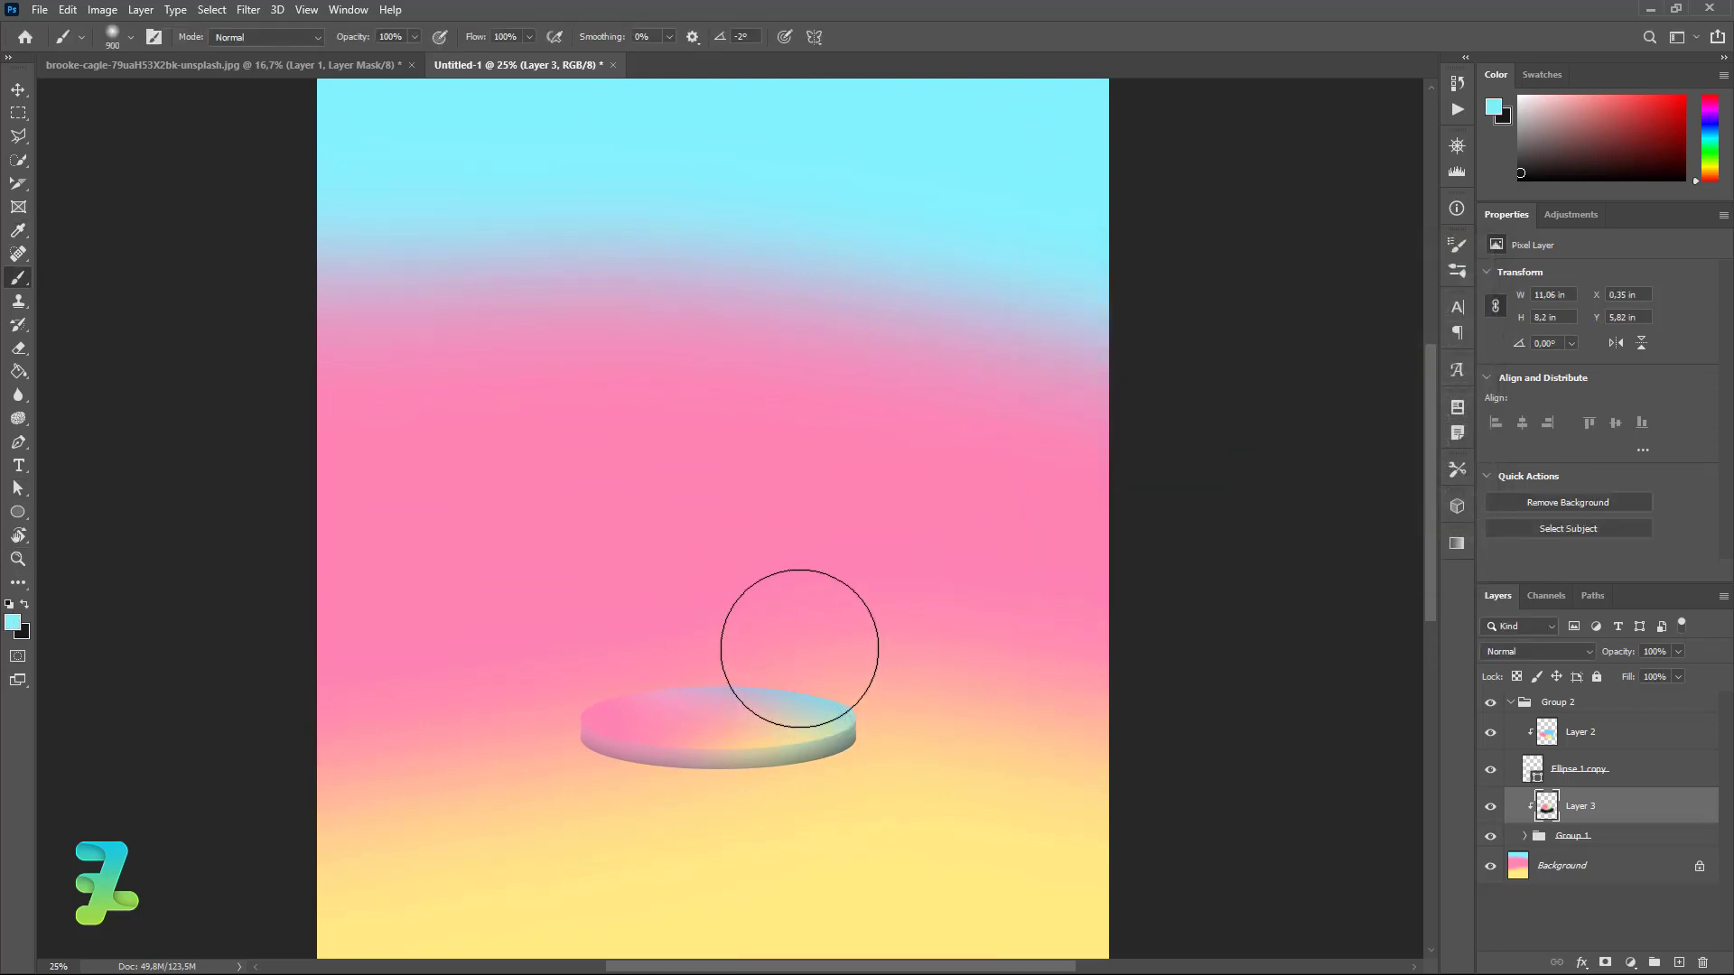
Select the whole Group 2 disc and move it up into the upper-middle pink area.
left_click(16, 92)
left_click_drag(1430, 516, 1429, 614)
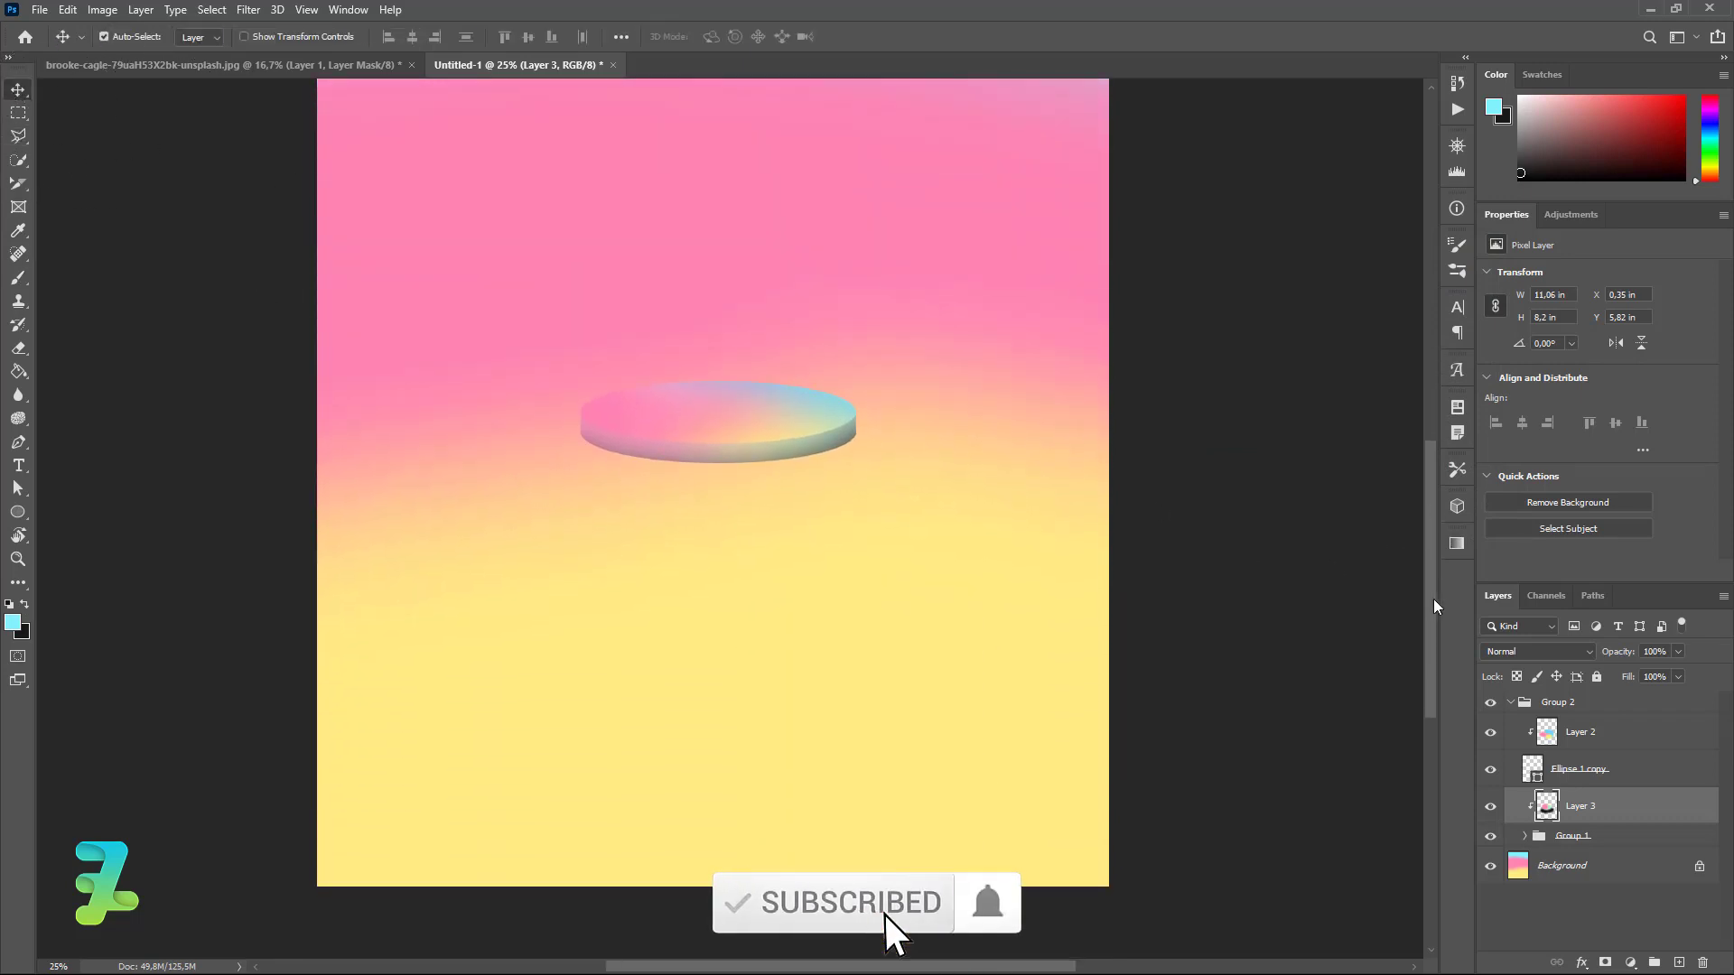
left_click(1512, 702)
mouse_move(681, 434)
left_mouse_down()
mouse_move(782, 770)
mouse_move(801, 771)
mouse_move(689, 767)
mouse_move(675, 394)
left_mouse_up()
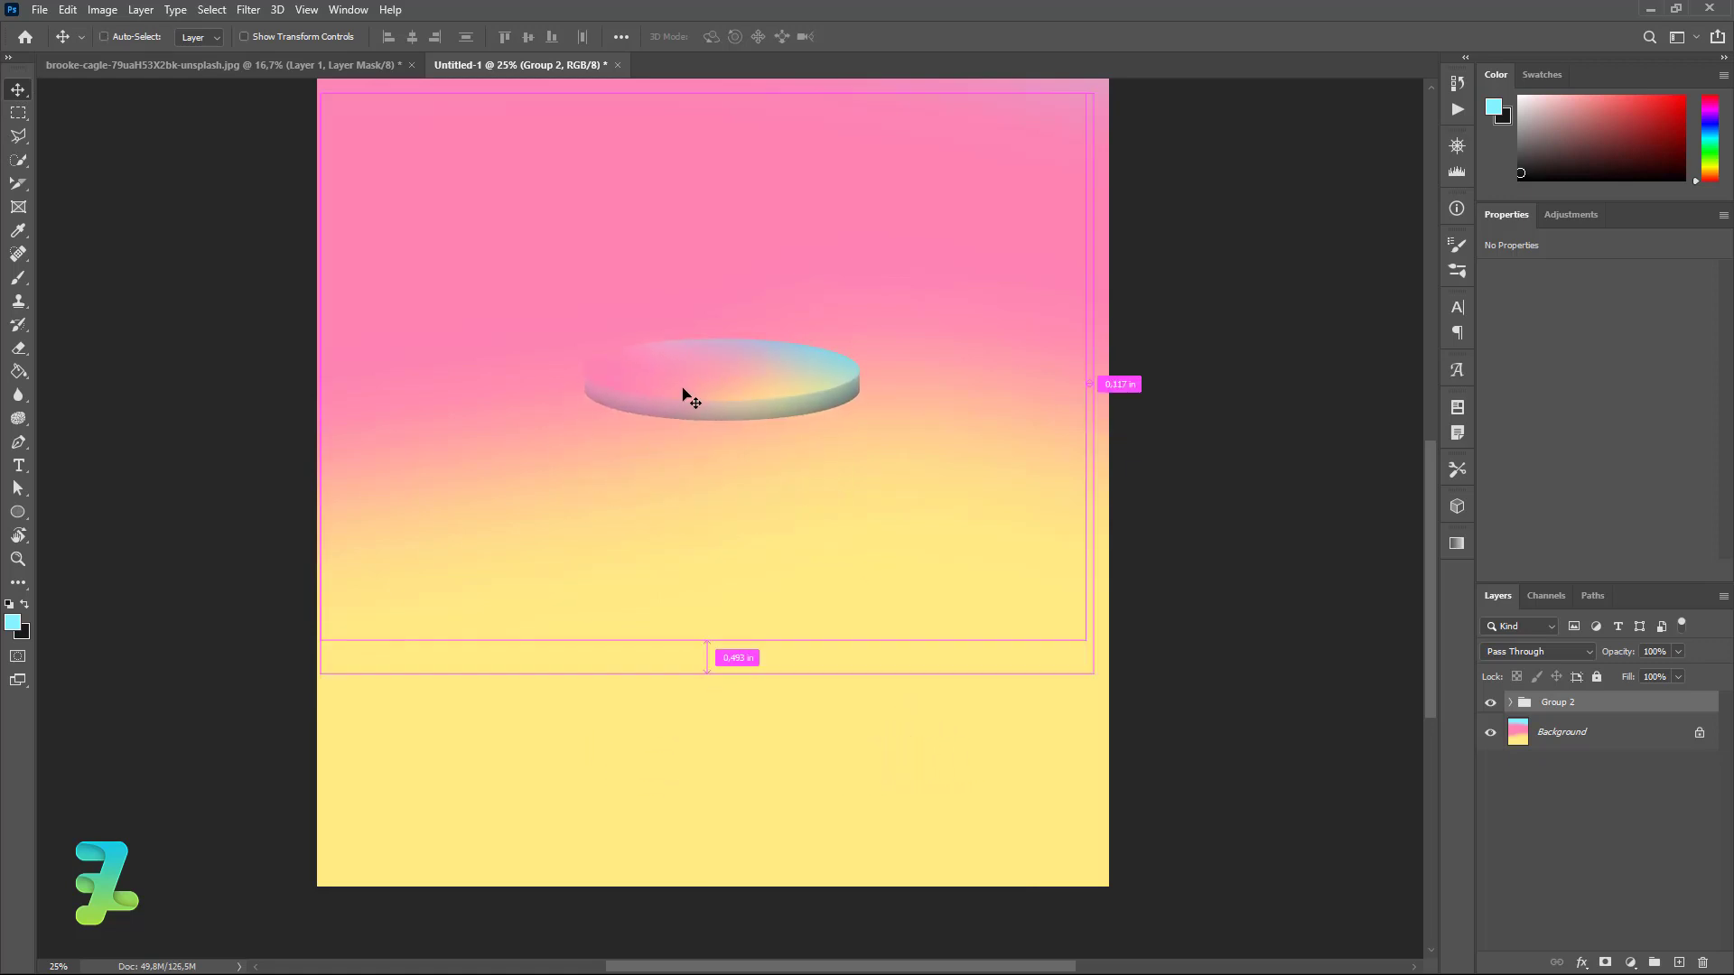
Duplicate the disc group and place the copy below and behind Group 2.
key("ctrl+j")
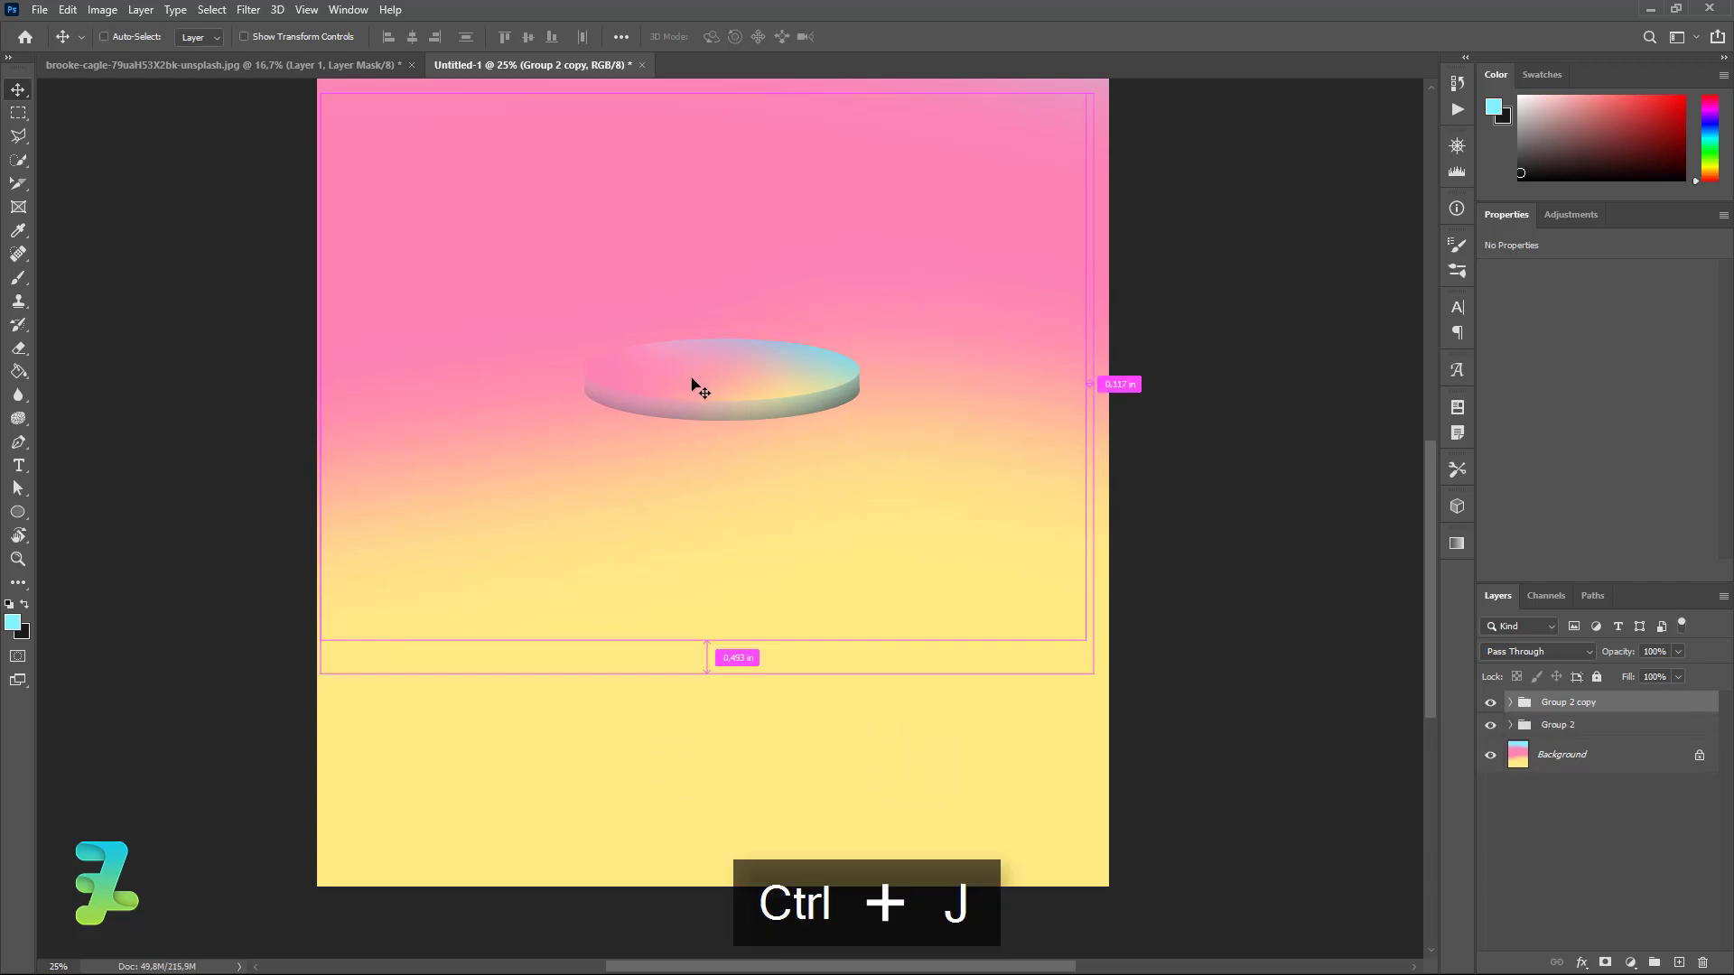
left_click_drag(696, 383, 725, 448)
left_click_drag(1533, 704, 1536, 733)
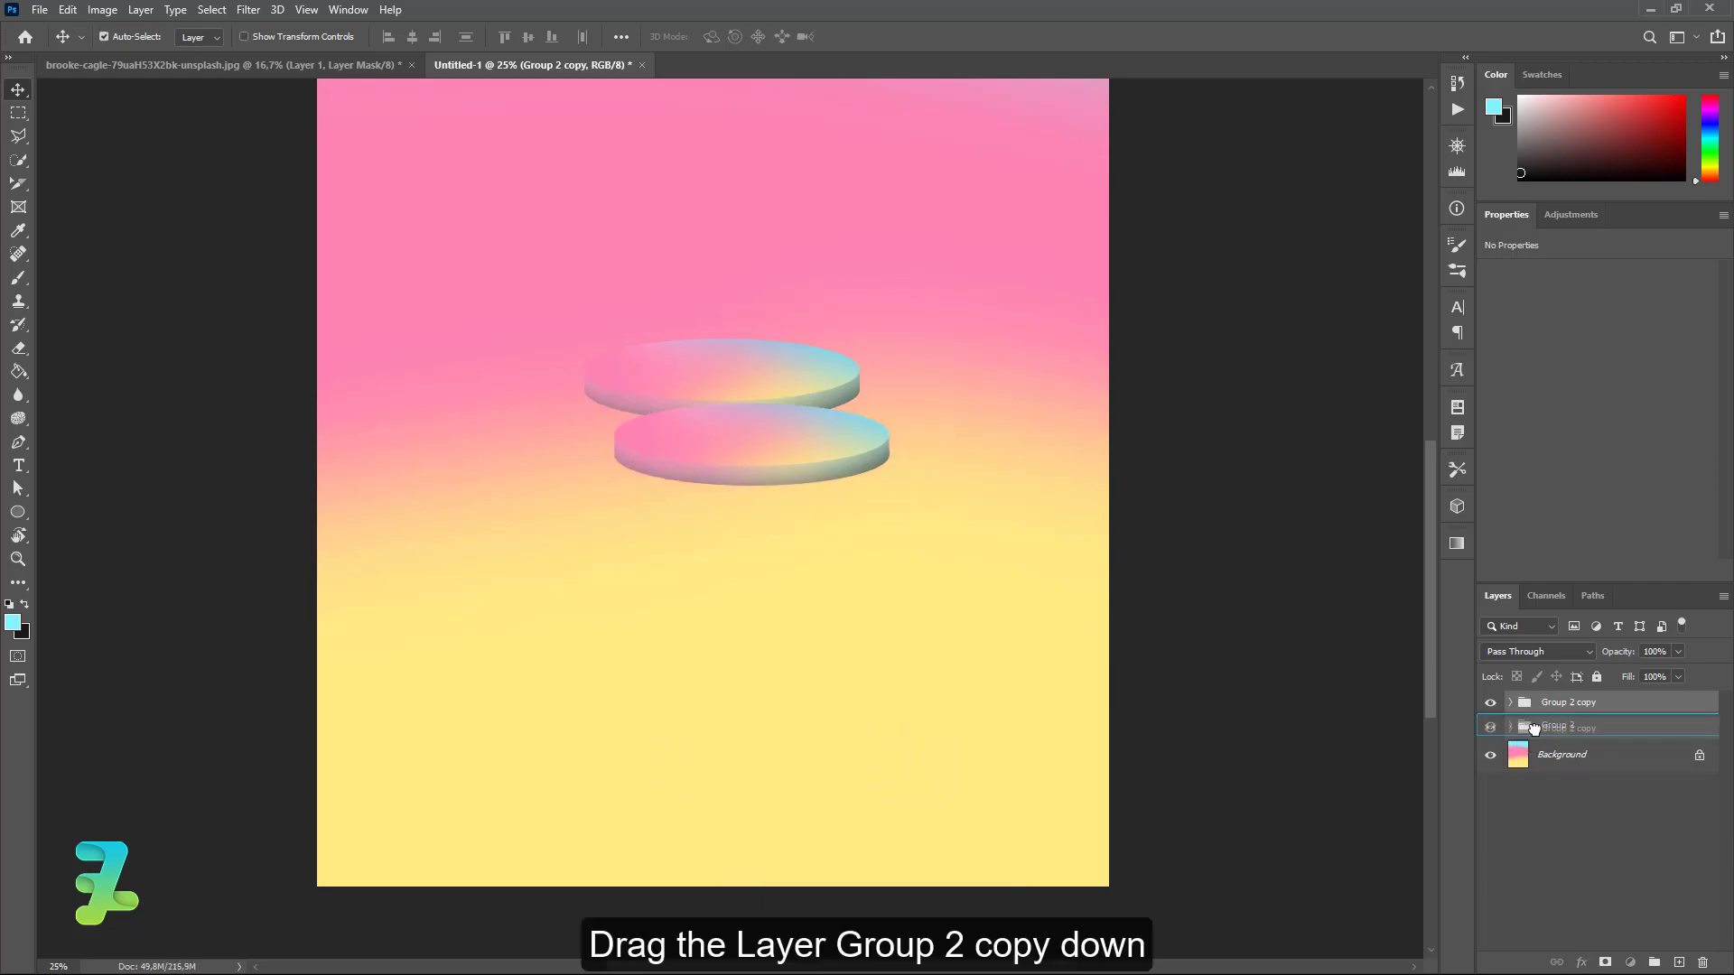
mouse_move(827, 451)
left_mouse_down()
mouse_move(858, 441)
mouse_move(842, 422)
left_mouse_up()
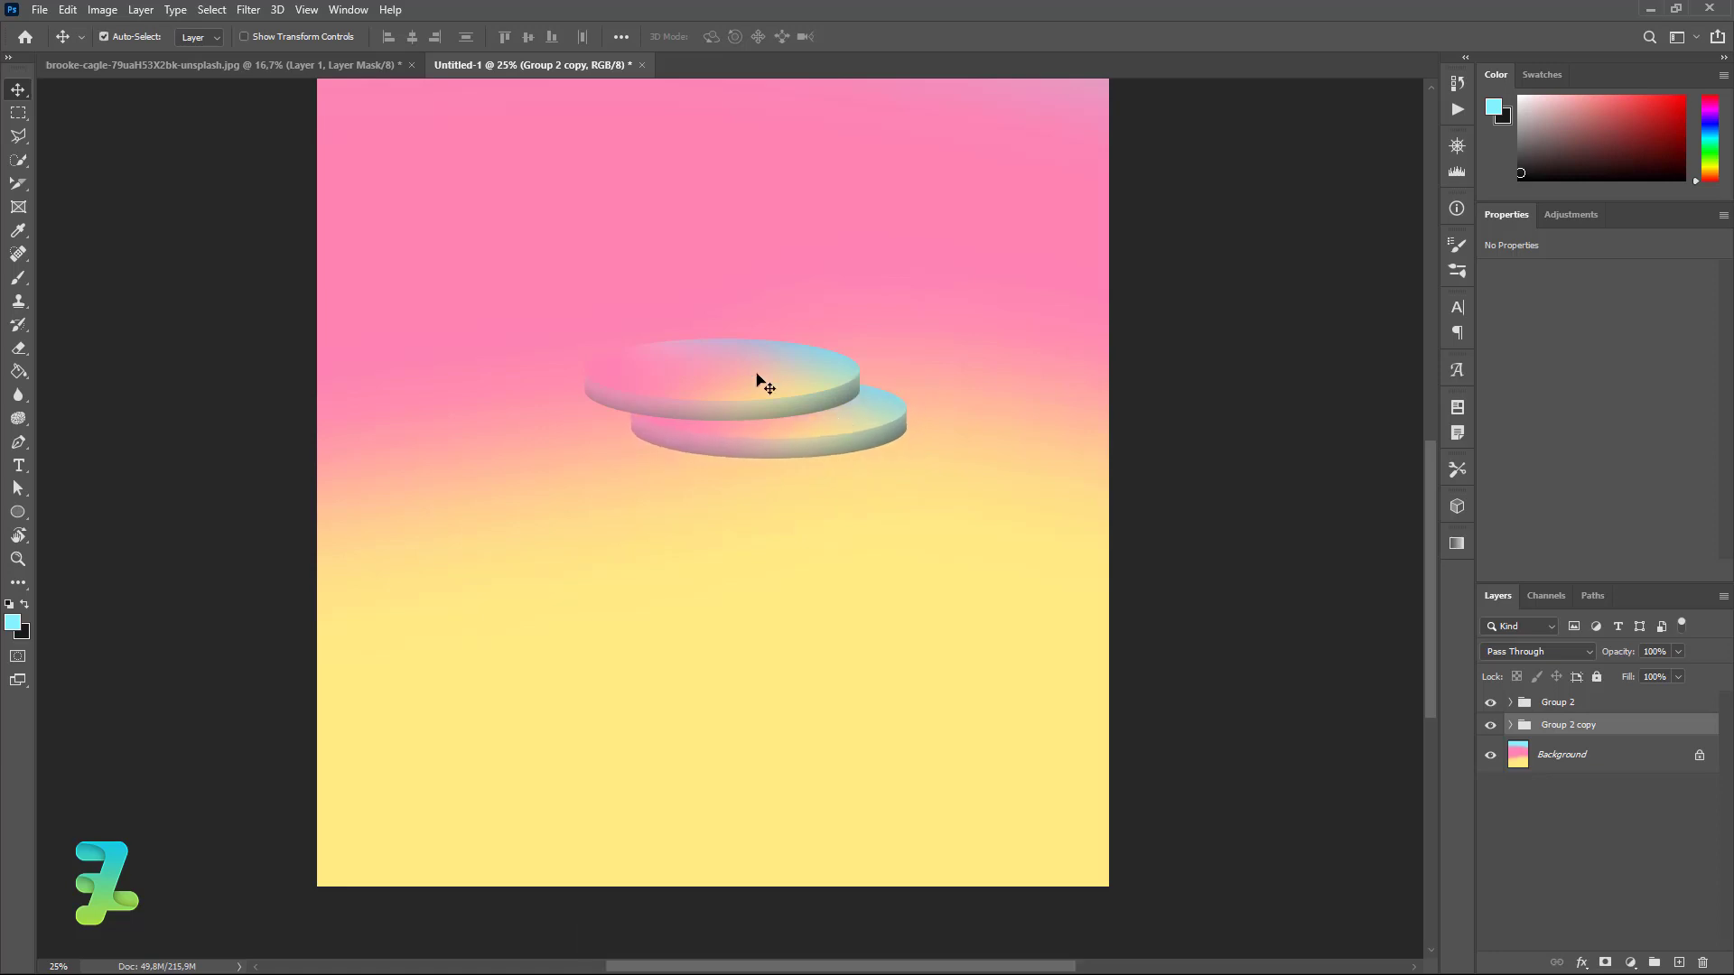
Flip the copied disc horizontally, shift it right, then duplicate both disc groups.
left_click(68, 9)
mouse_move(96, 421)
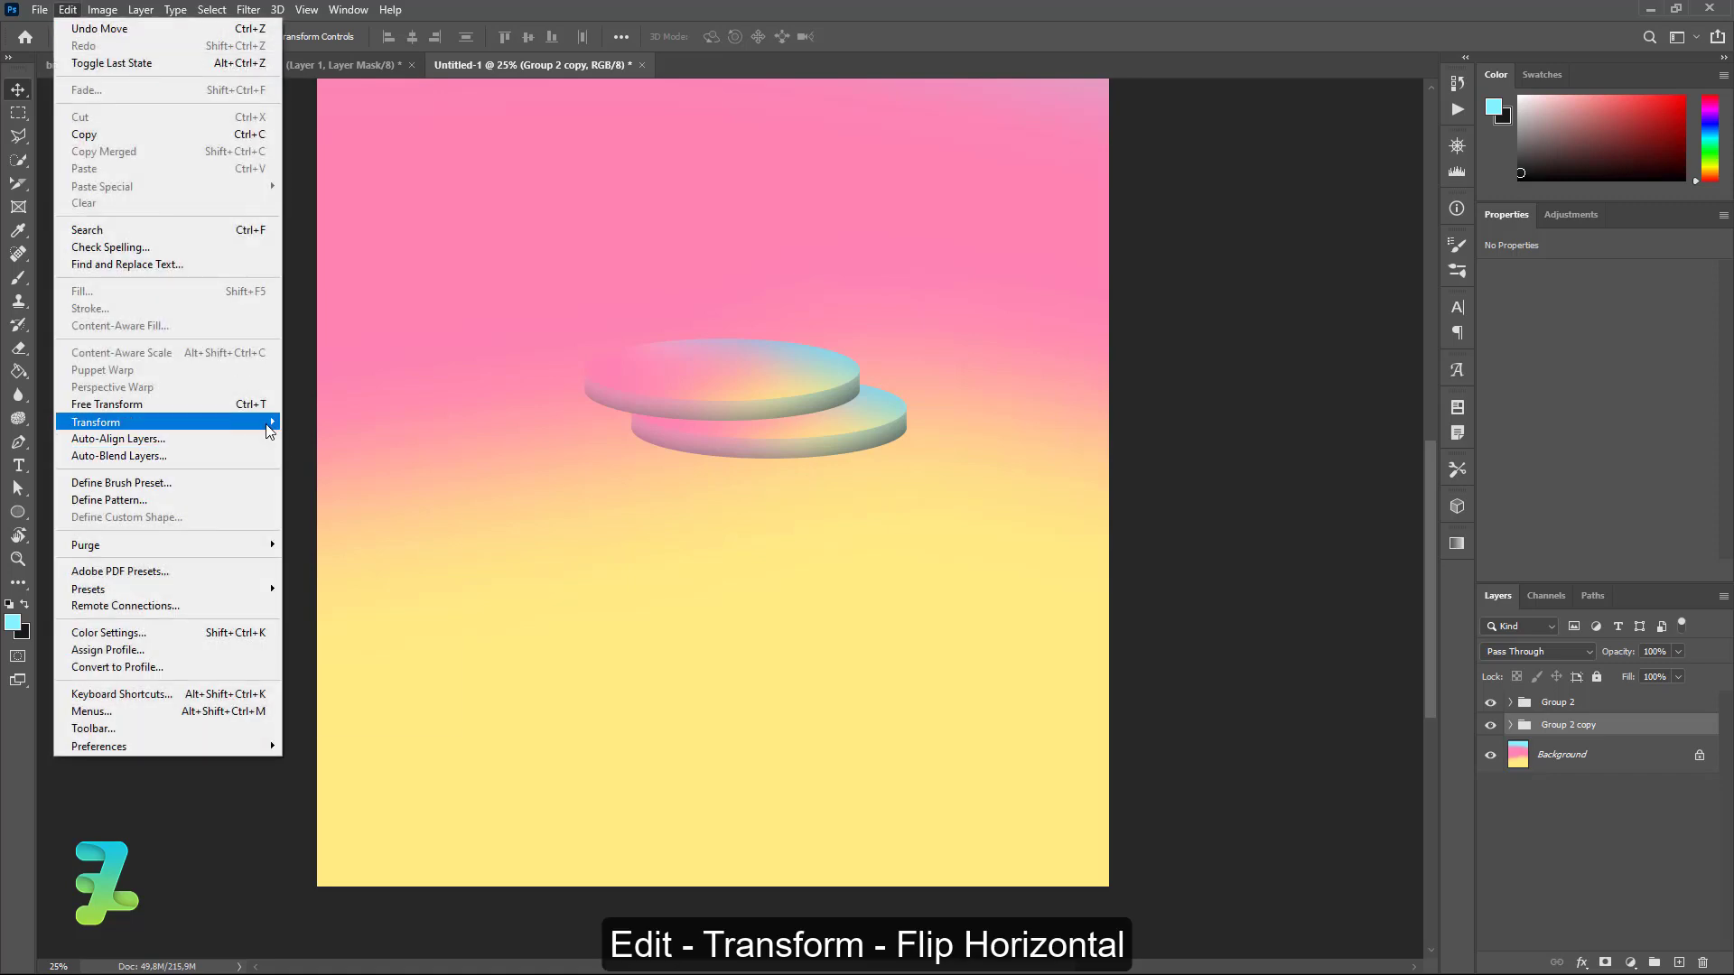
left_click(334, 700)
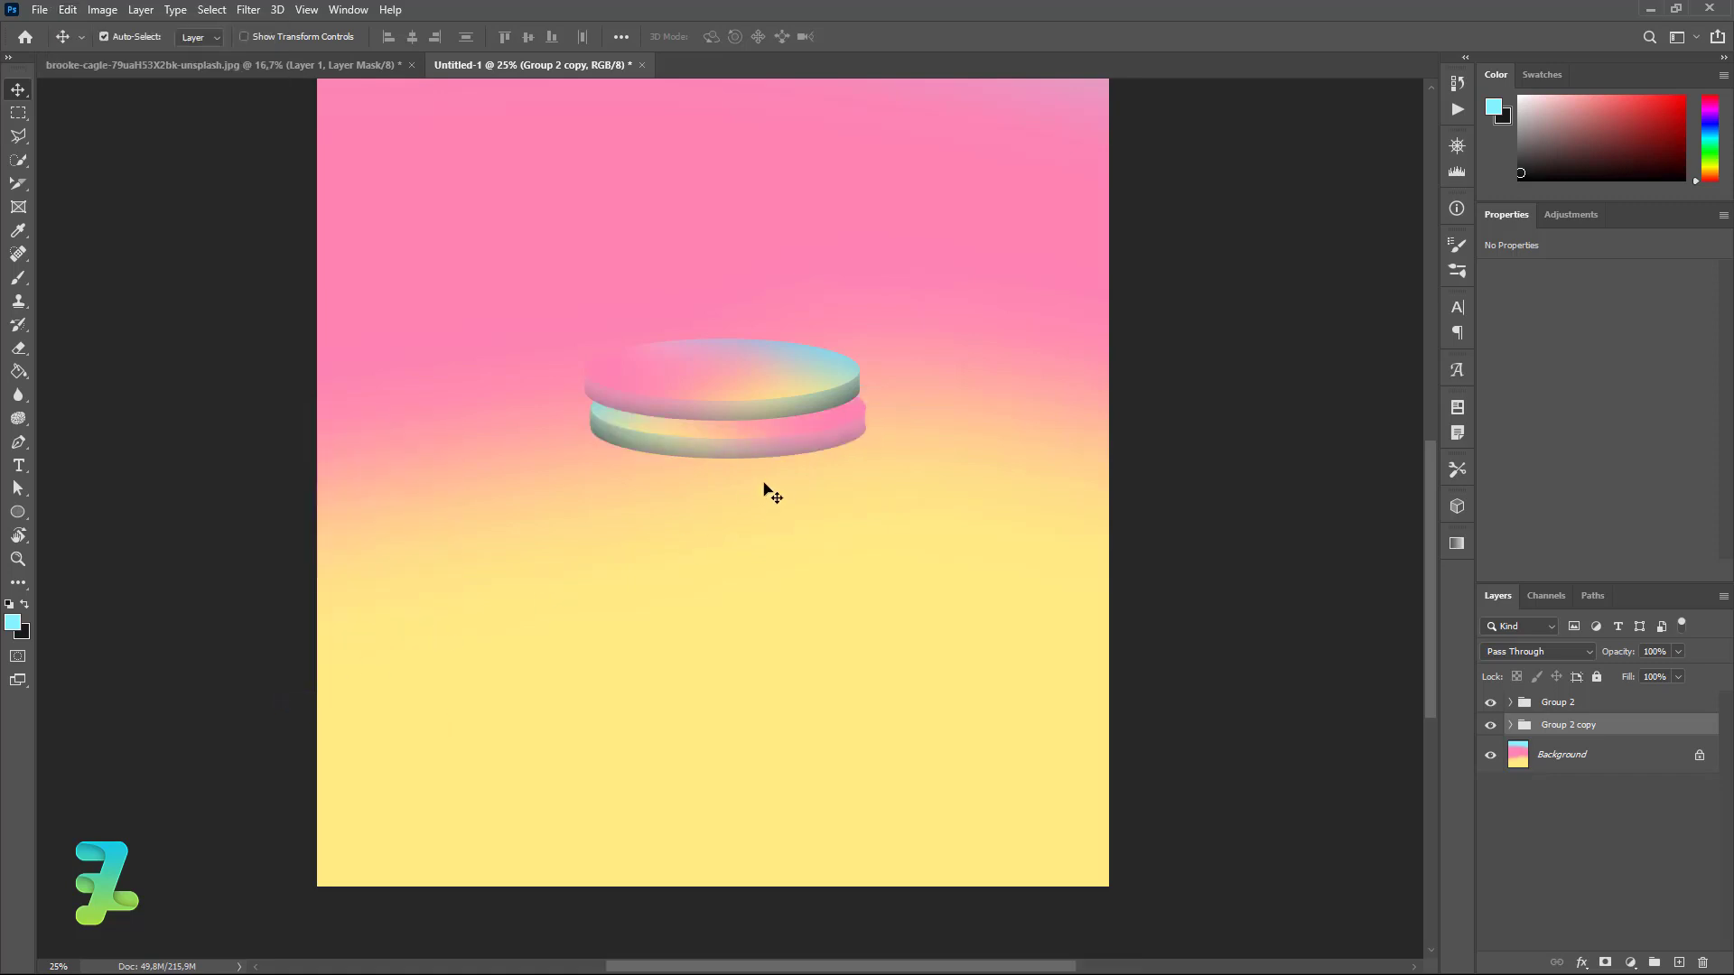
left_click_drag(716, 449, 763, 449)
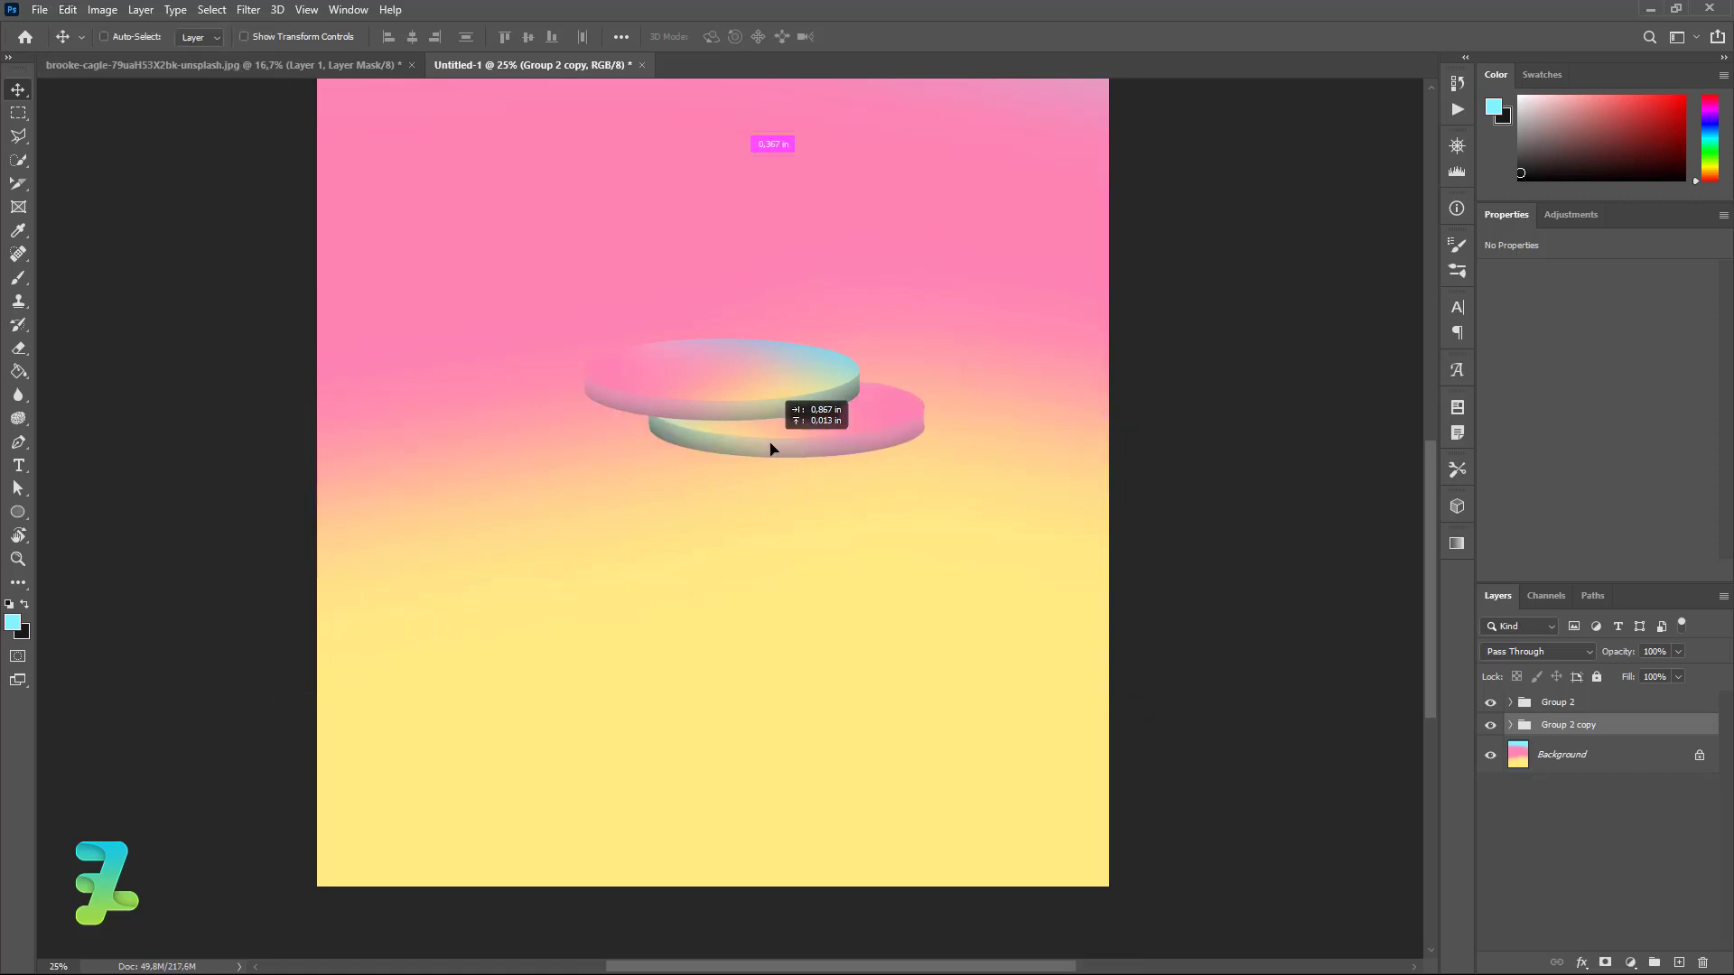
left_click_drag(769, 449, 770, 447)
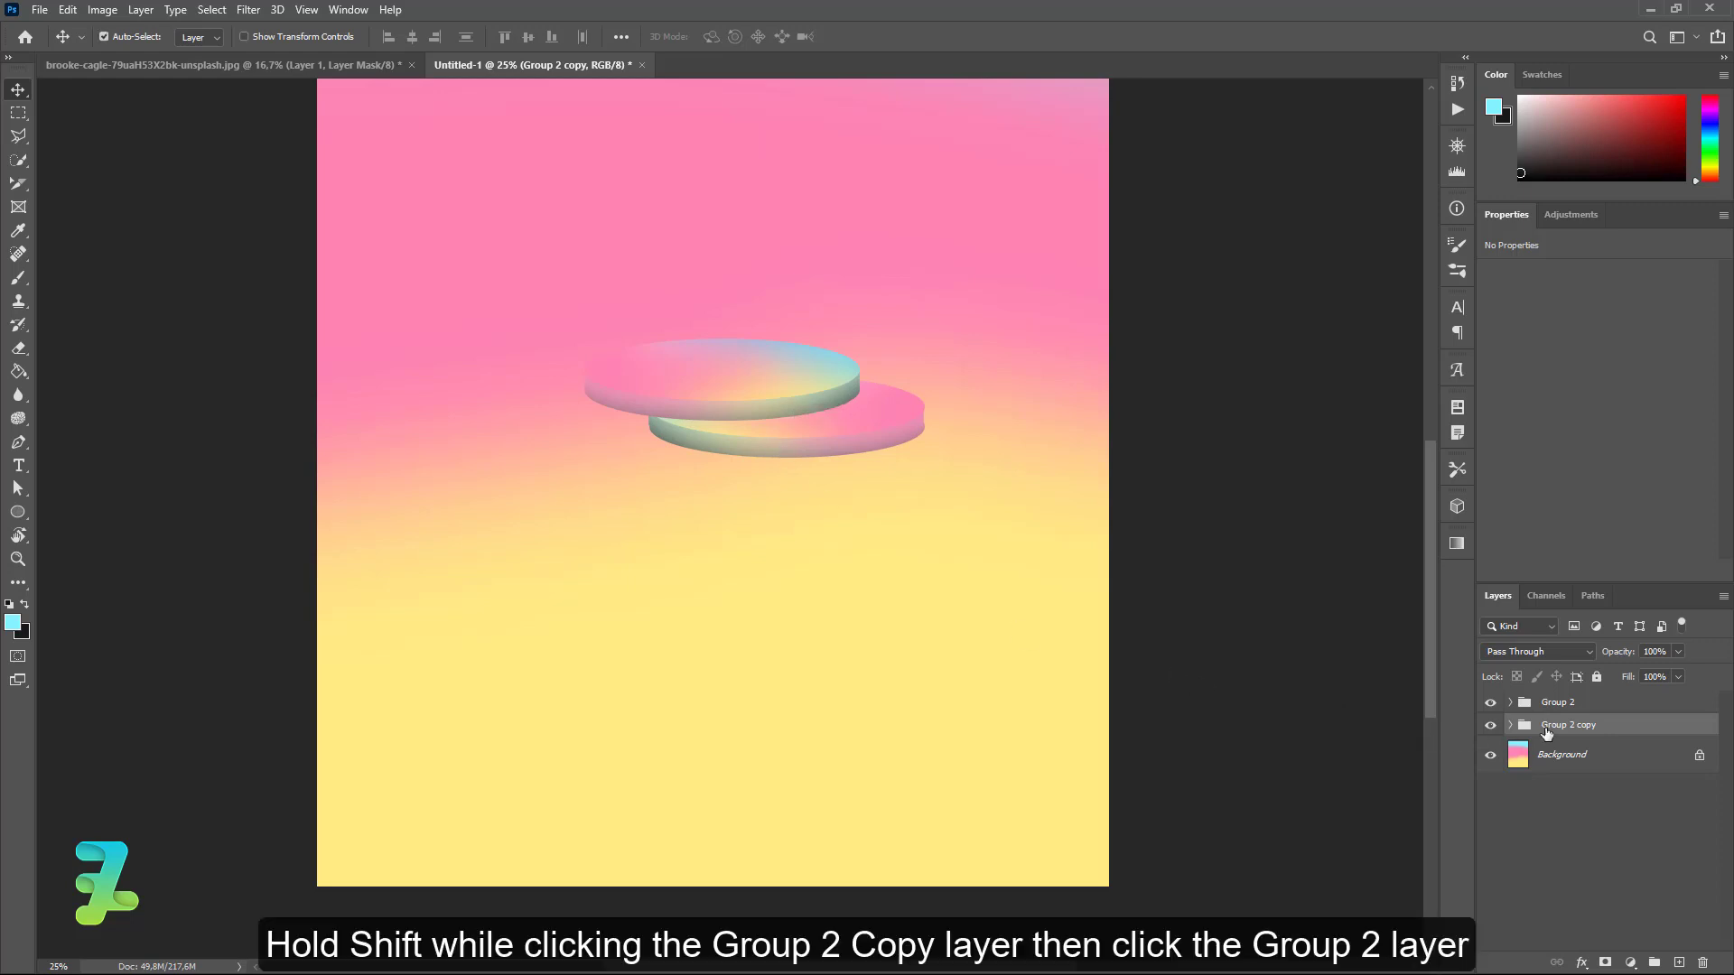
left_click(1573, 712, "shift")
key("ctrl+j")
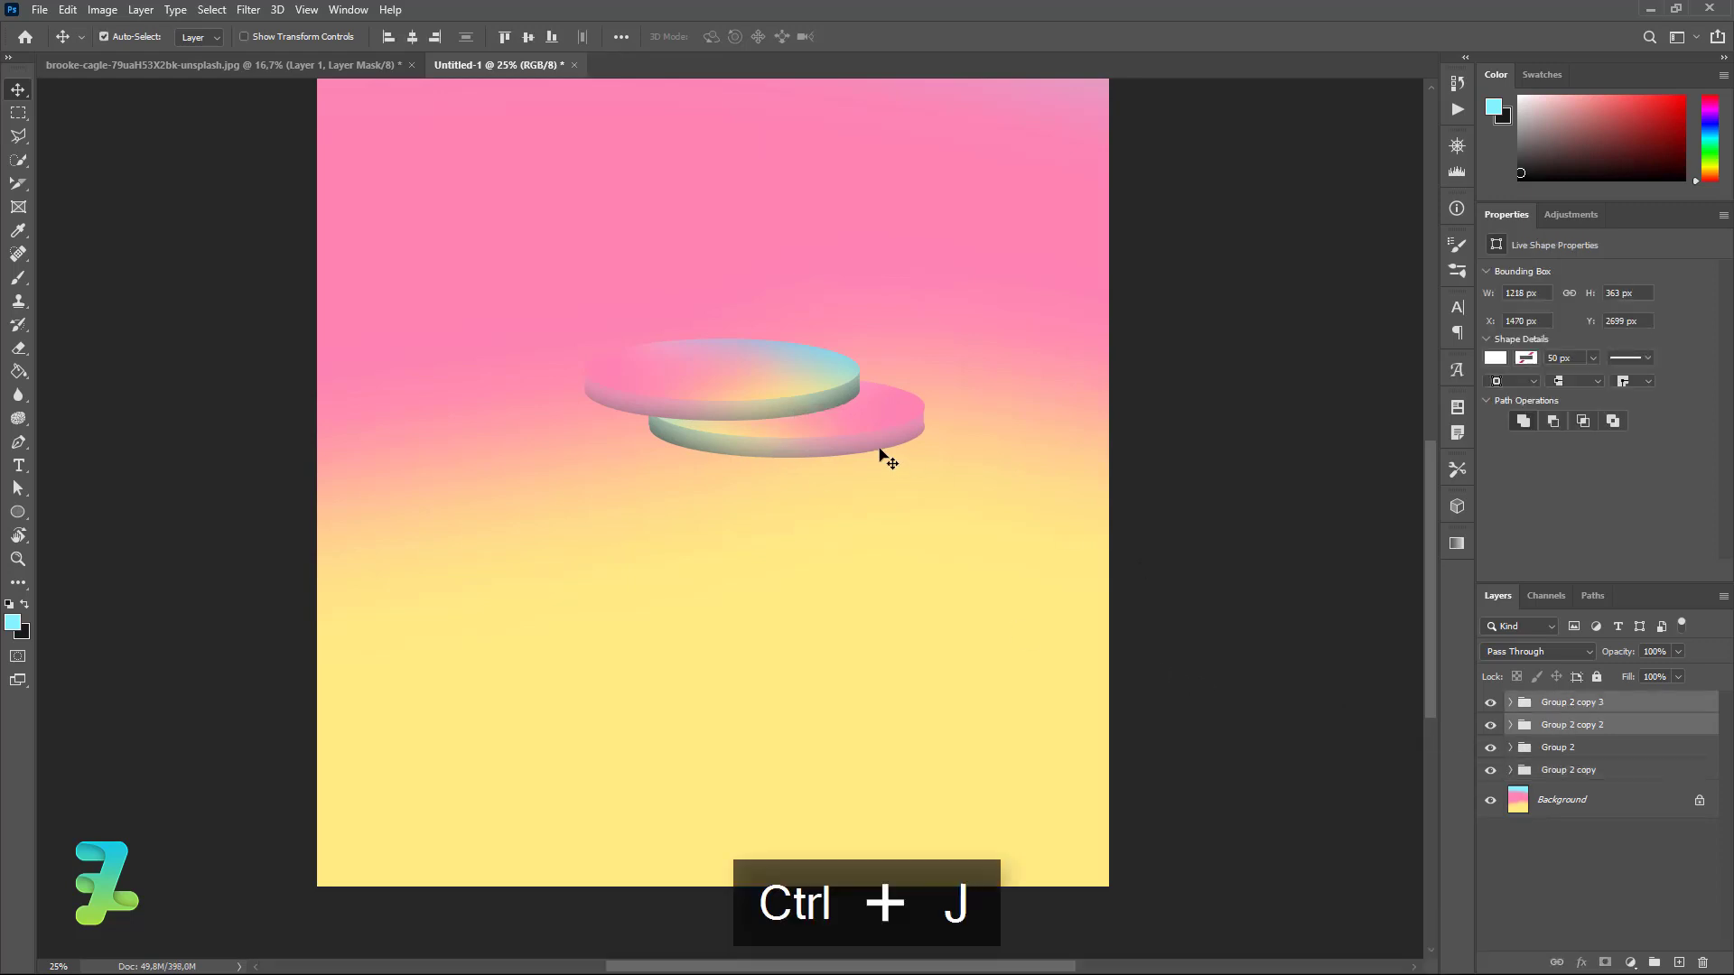
Move Group 2 copy 2 and copy 3 below the originals and down the poster.
left_click_drag(1560, 725, 1560, 784)
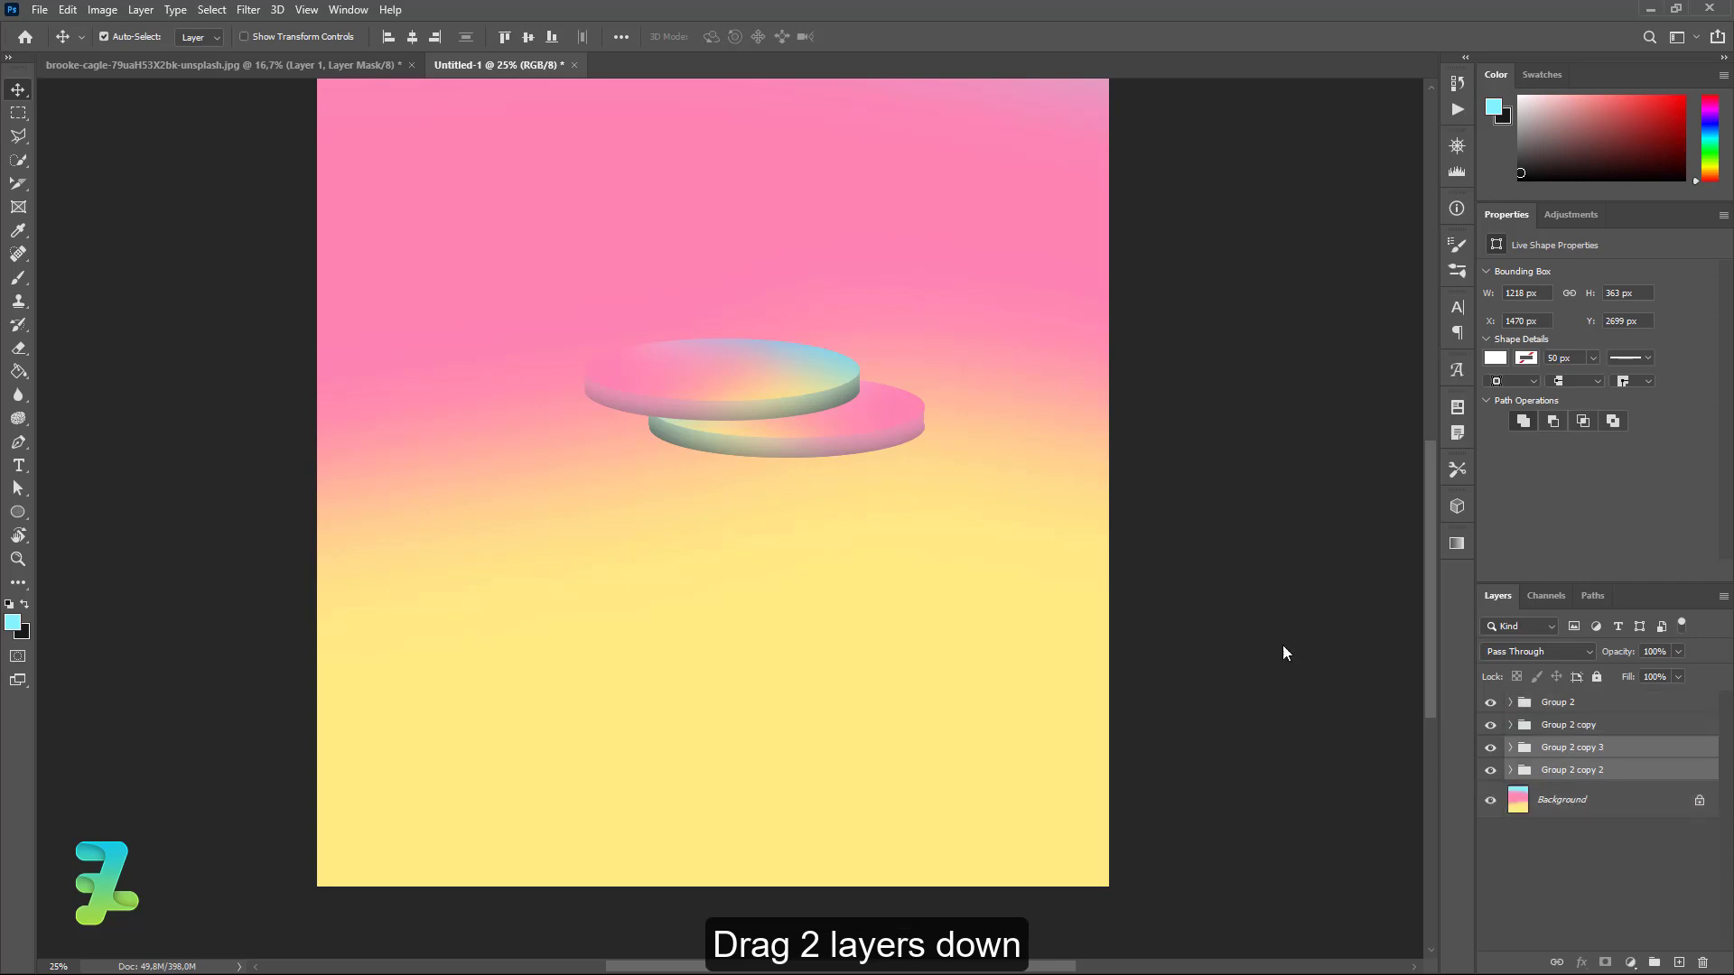
left_click_drag(847, 437, 847, 464)
key("ctrl+z")
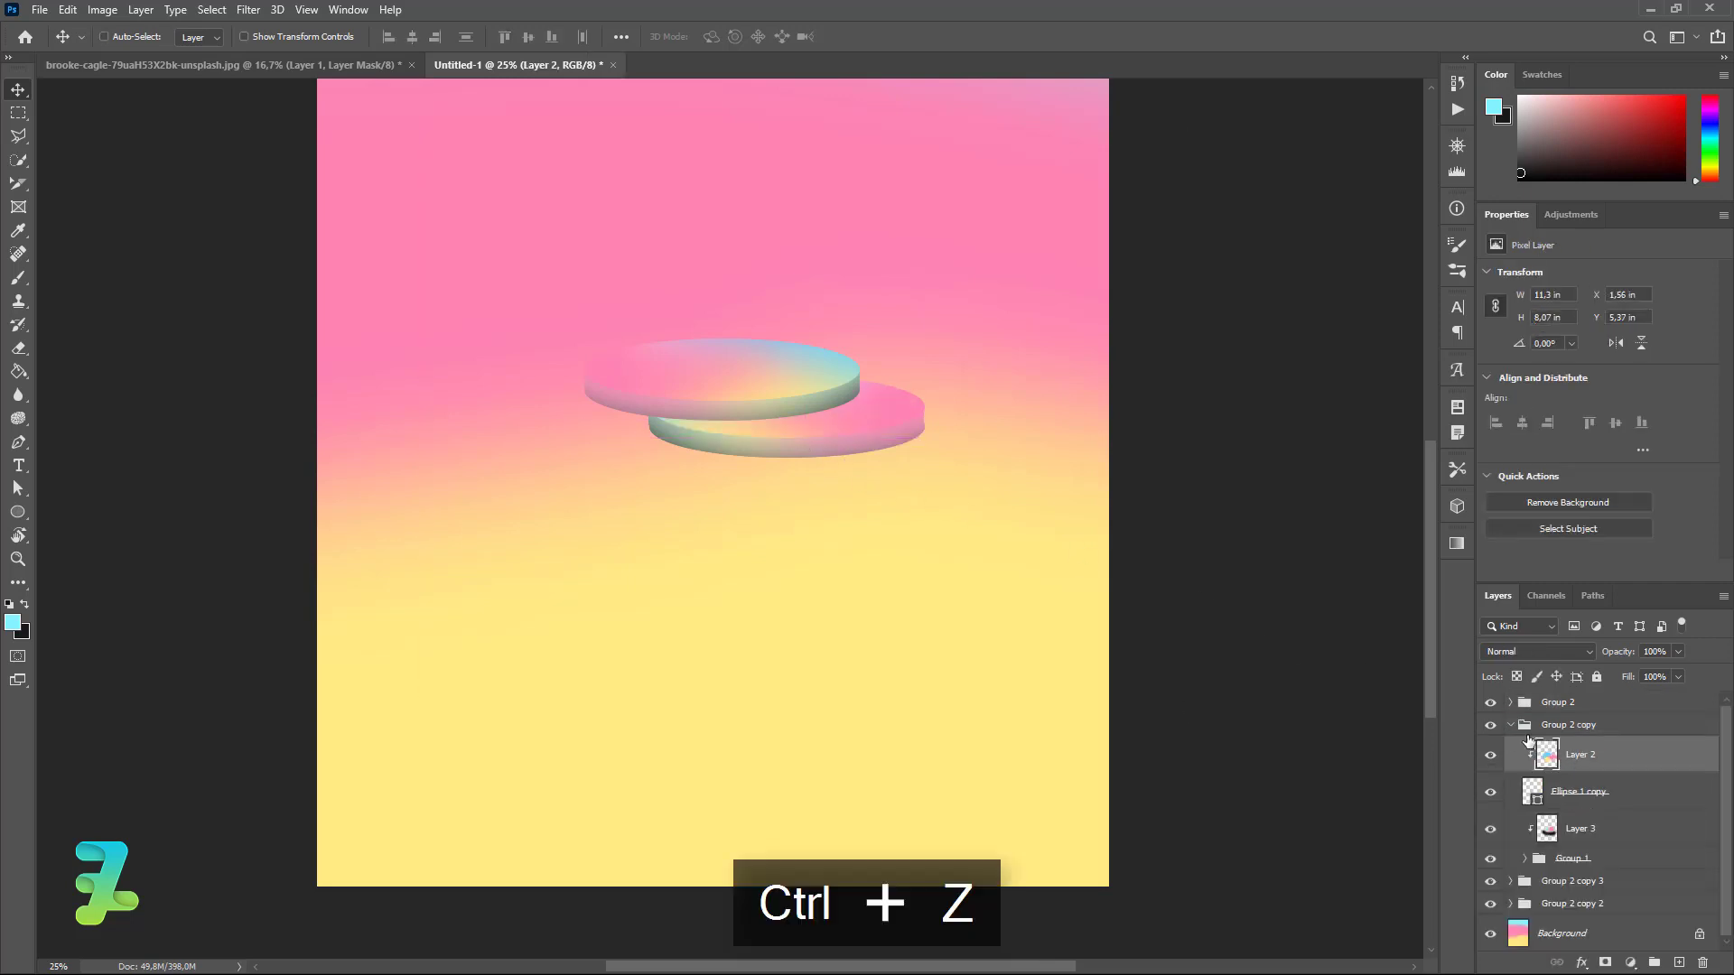
left_click(1515, 725)
left_click(1572, 748)
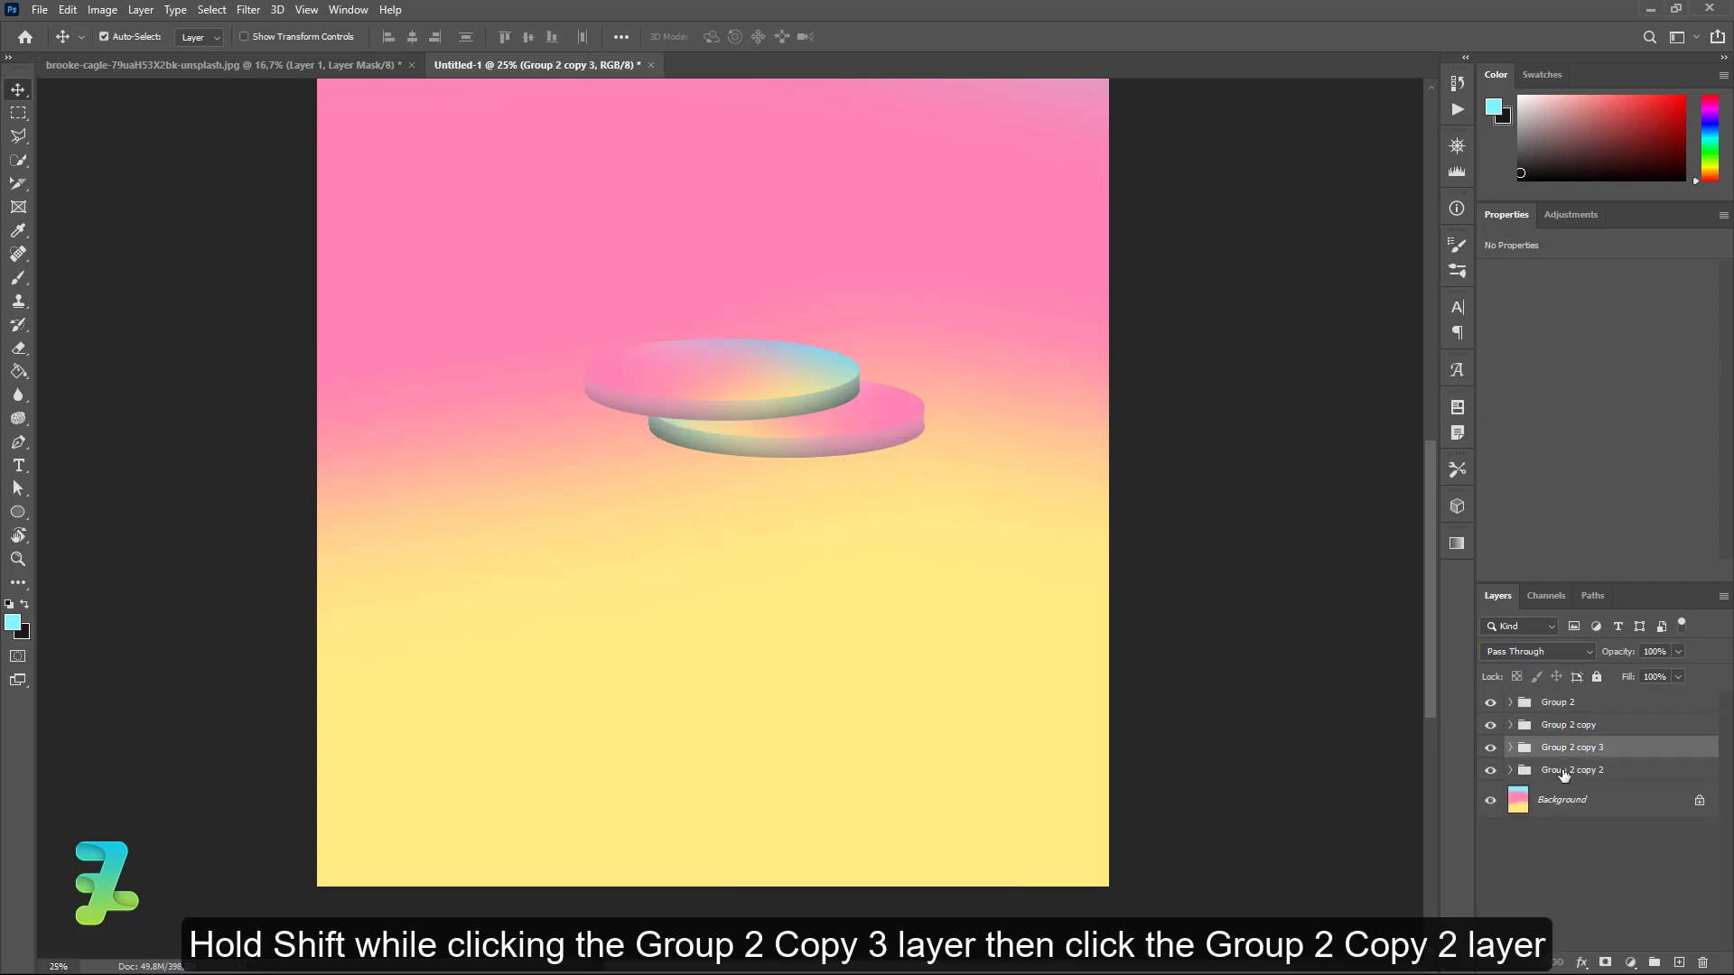
left_click_drag(725, 395, 700, 454)
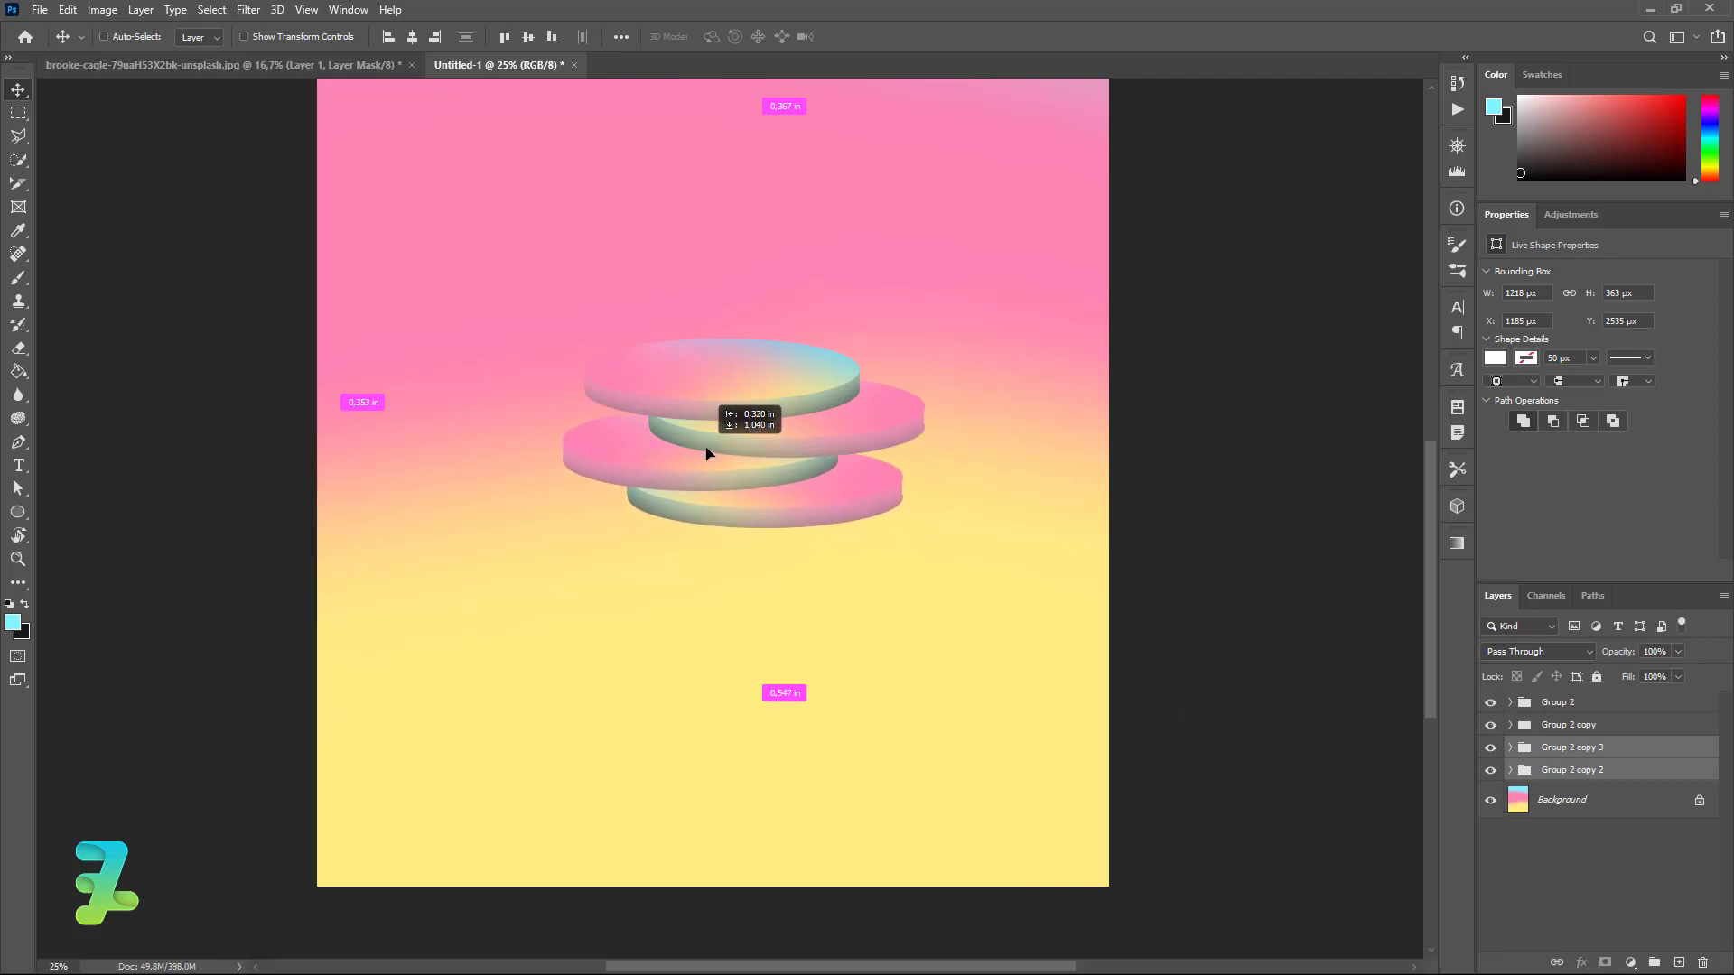
mouse_move(701, 453)
left_mouse_down()
mouse_move(752, 448)
mouse_move(716, 469)
left_mouse_up()
Shift the bottom Group 2 copy 2 disc left under the stack.
key("ctrl")
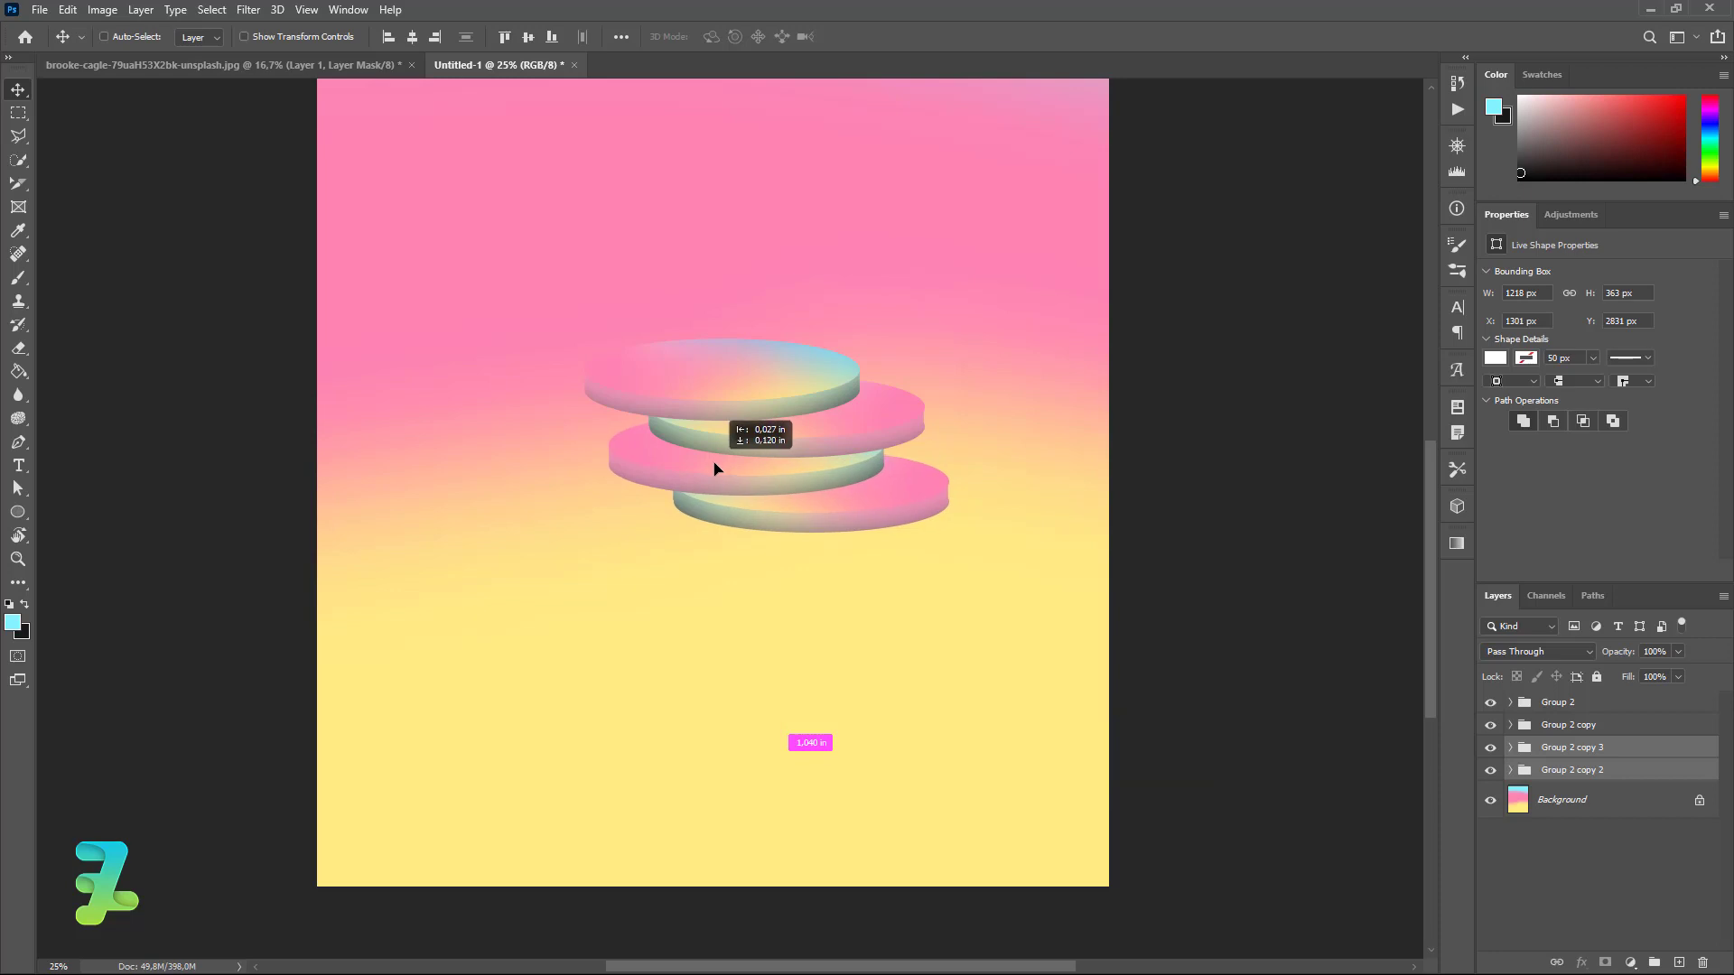
left_click_drag(825, 503, 819, 512)
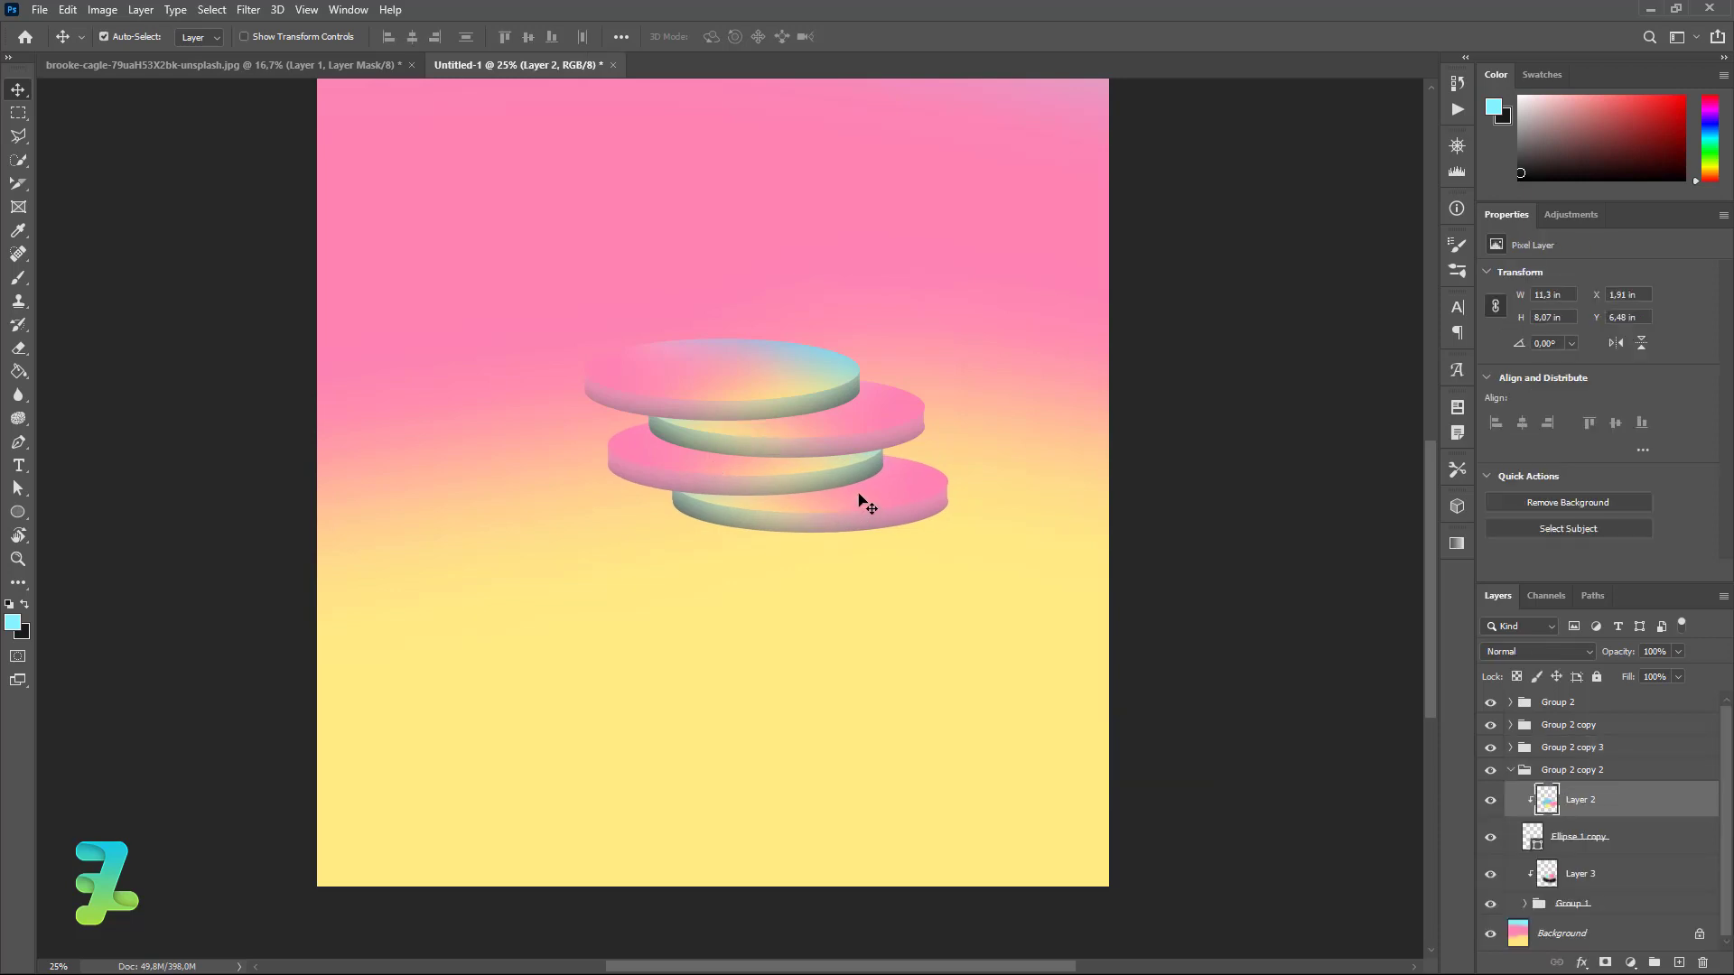
key("ctrl+z")
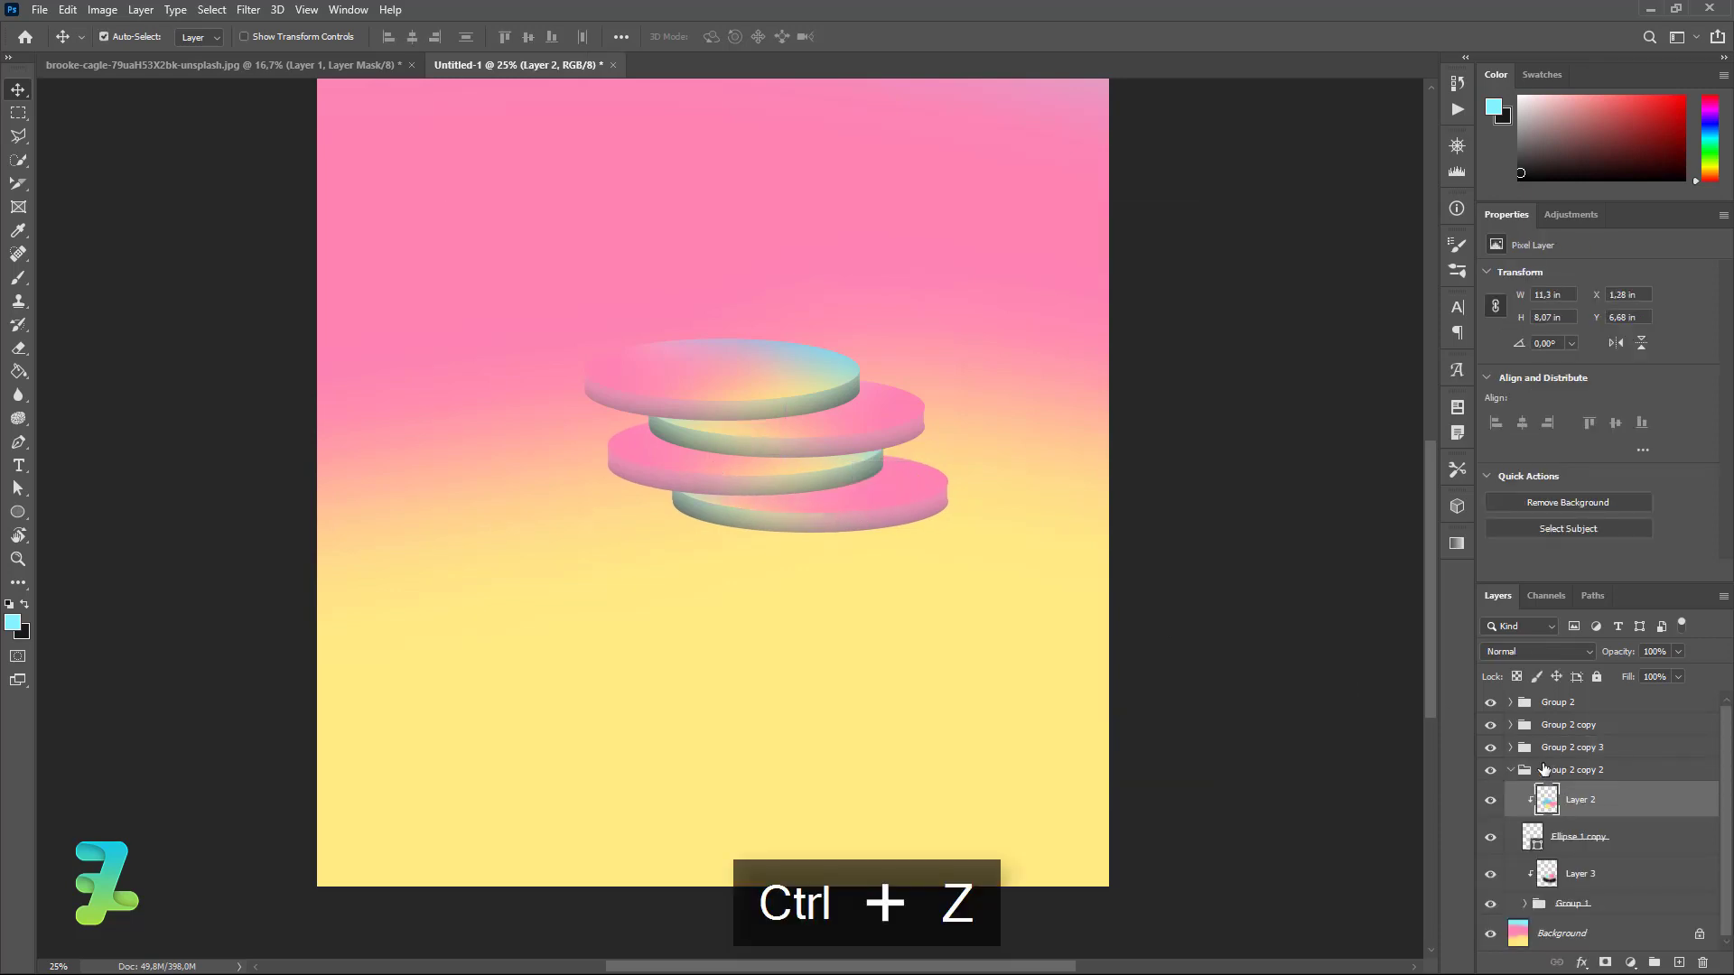
left_click(1511, 770)
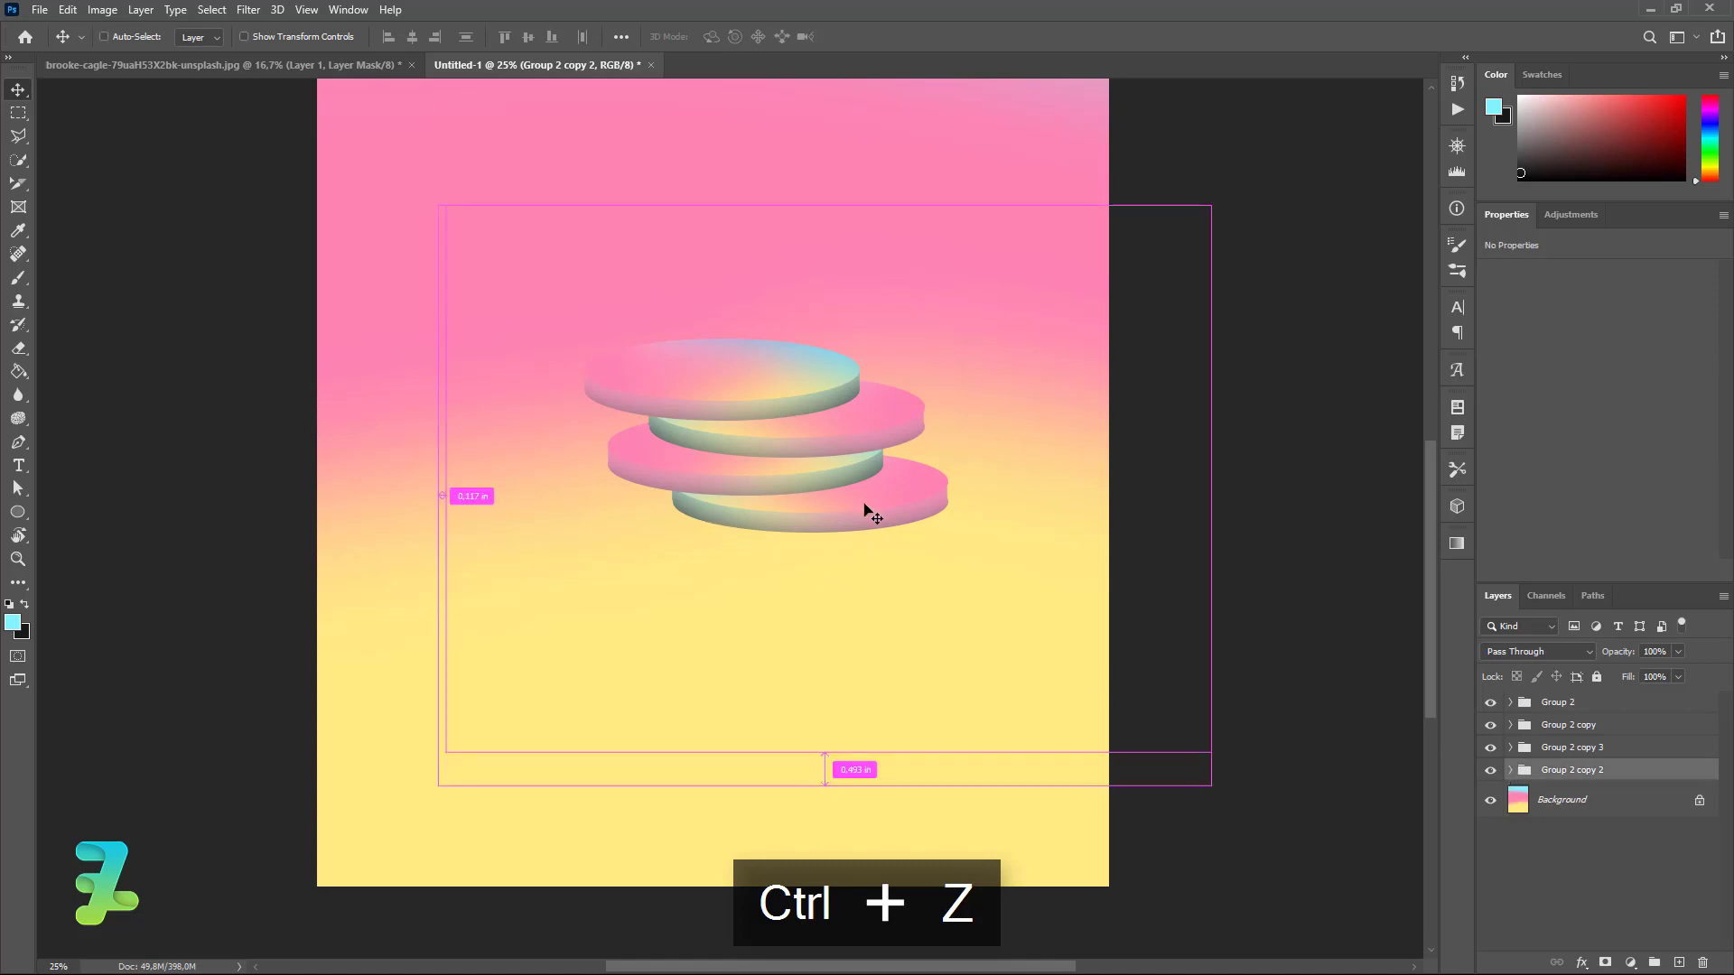
mouse_move(865, 507)
left_mouse_down()
mouse_move(782, 513)
mouse_move(804, 498)
left_mouse_up()
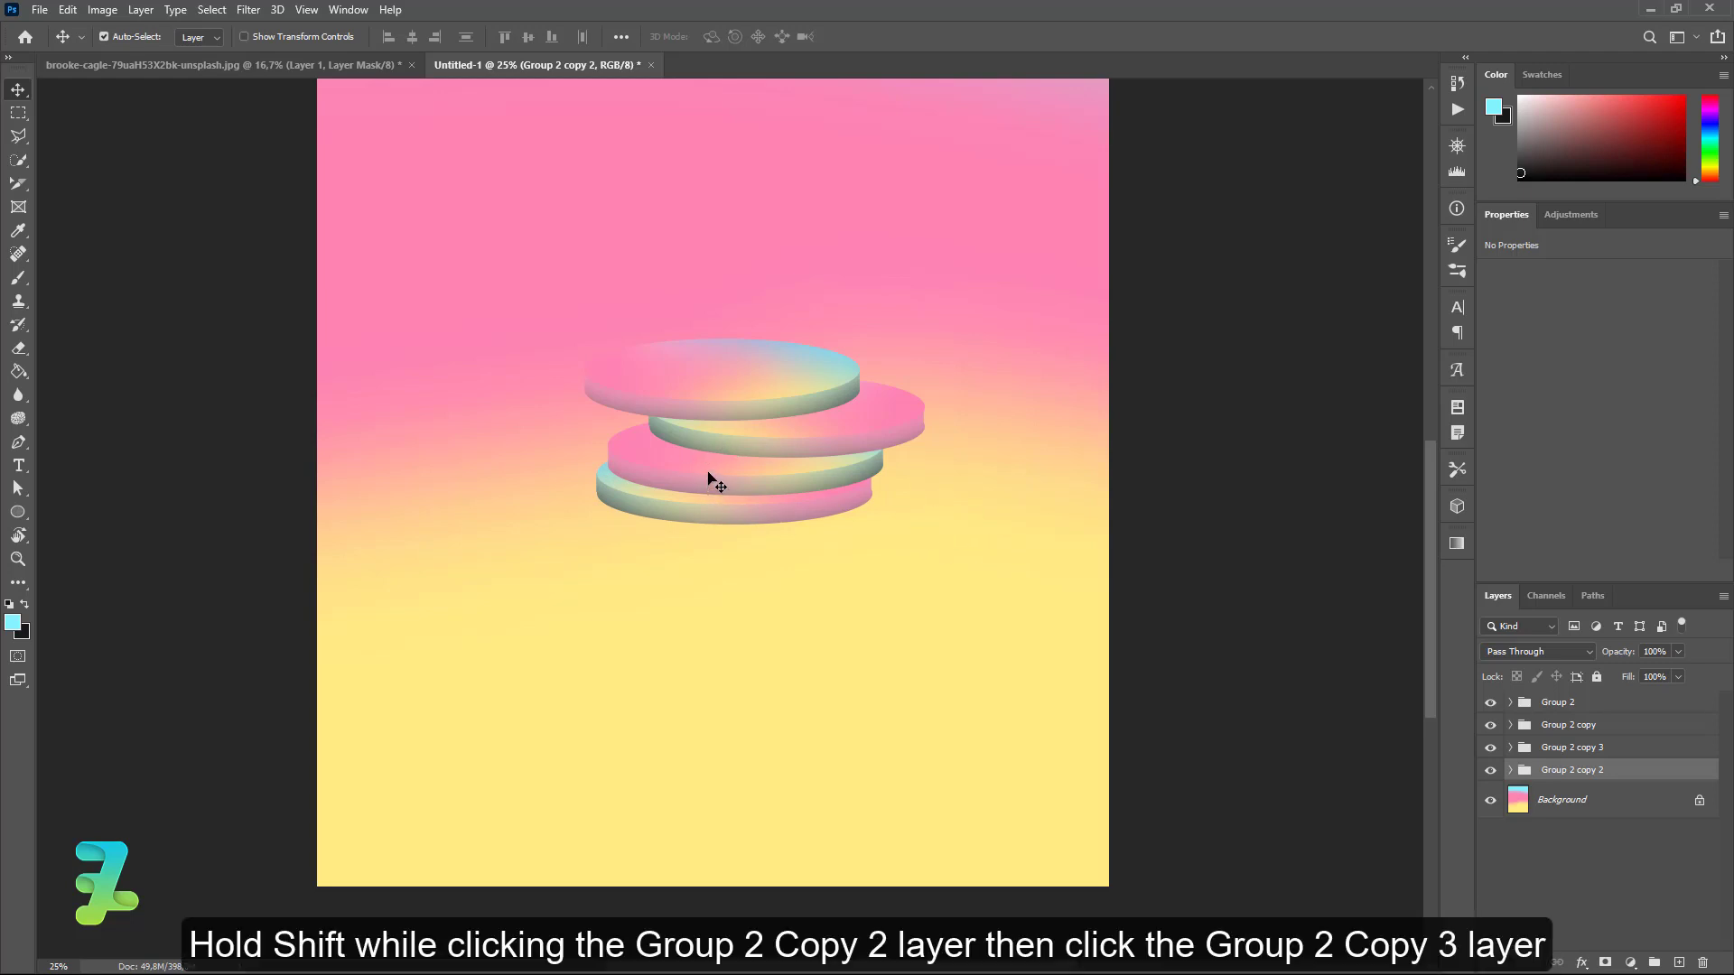
Duplicate the two lower disc groups and move the copies down the poster.
left_click(1539, 753, "shift")
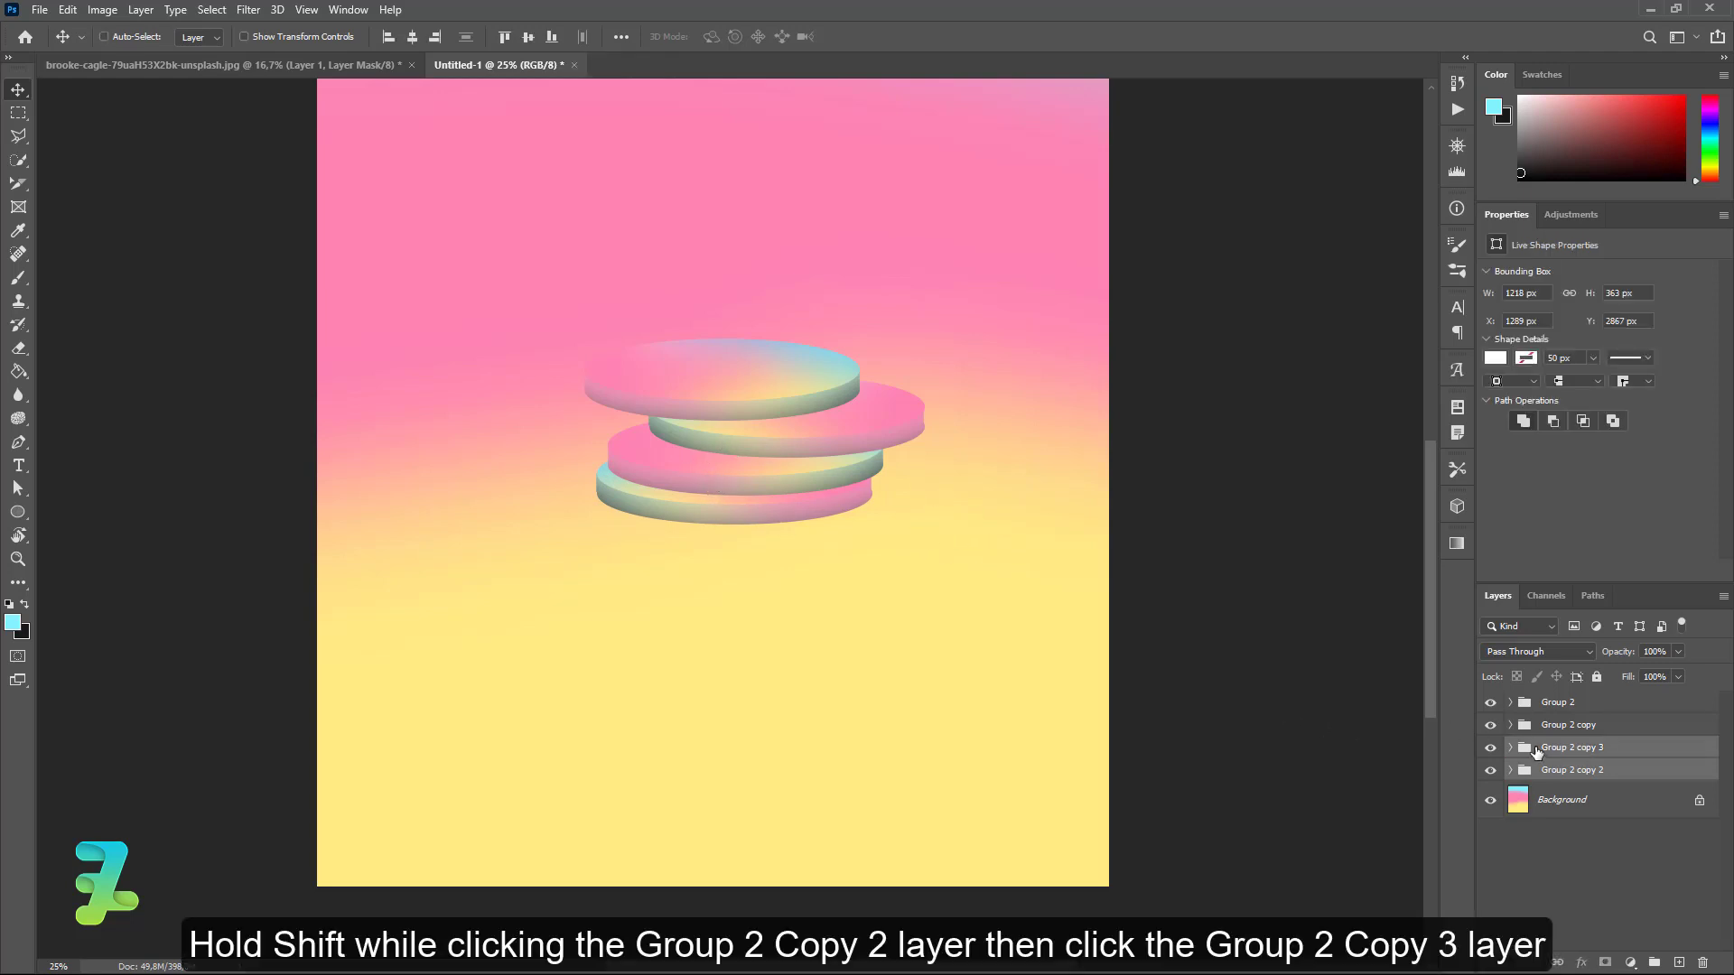
key("ctrl+j")
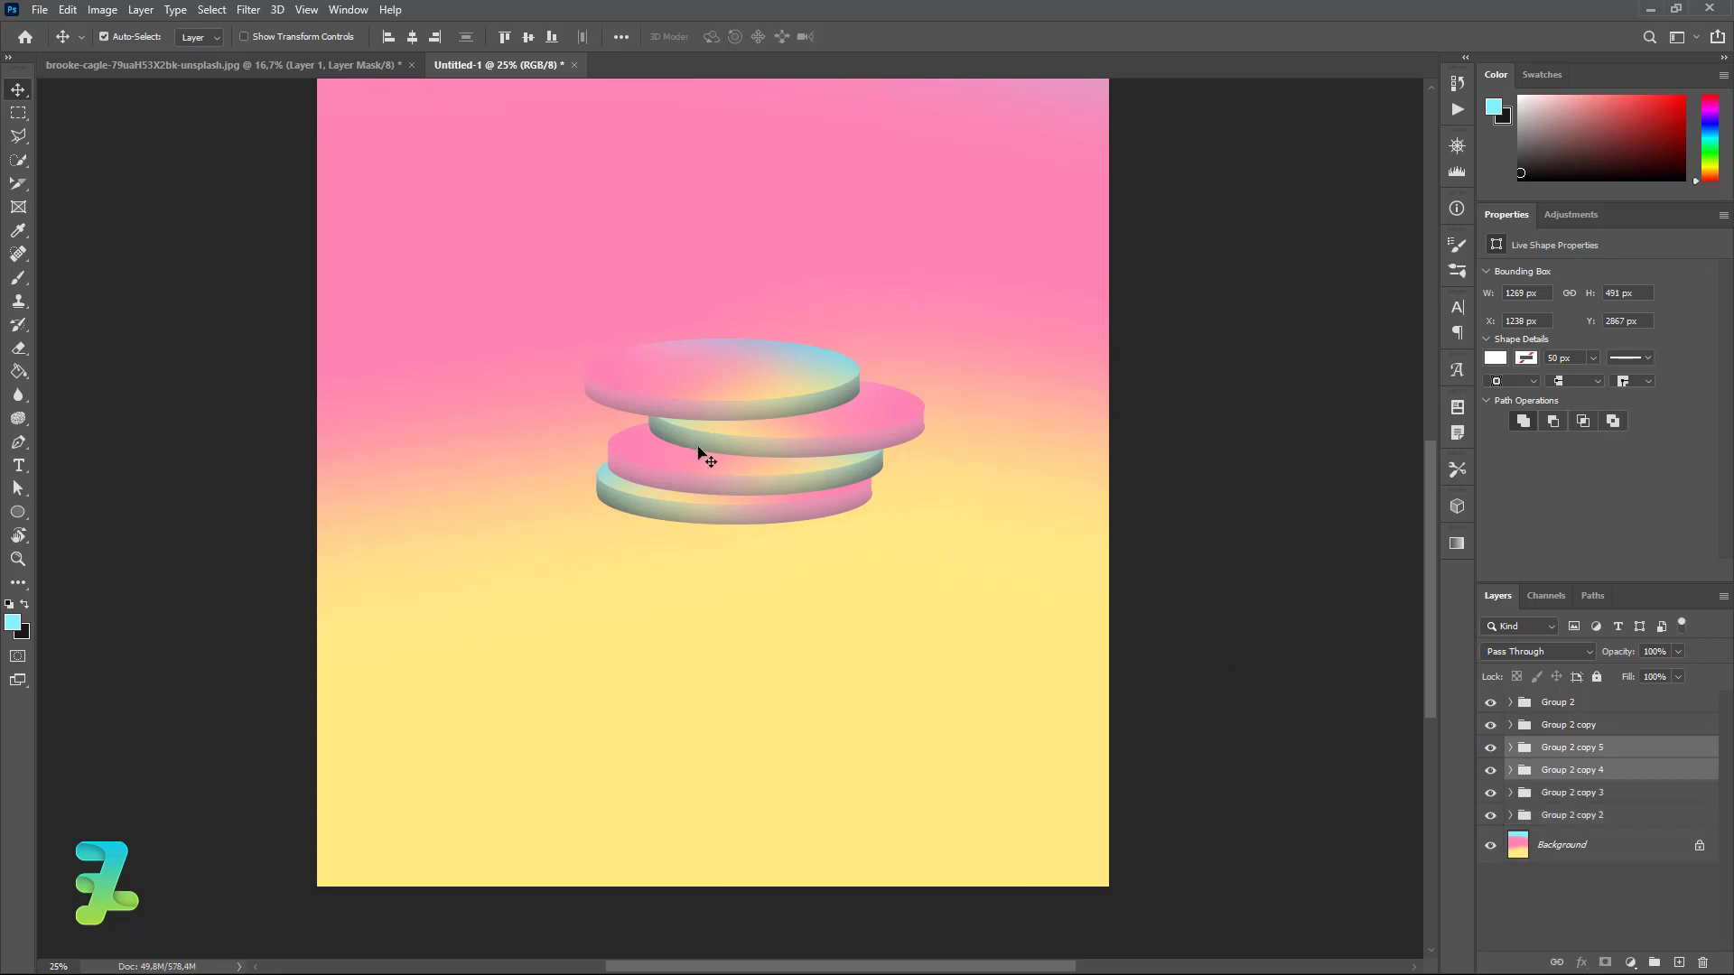
left_click_drag(703, 462, 706, 587)
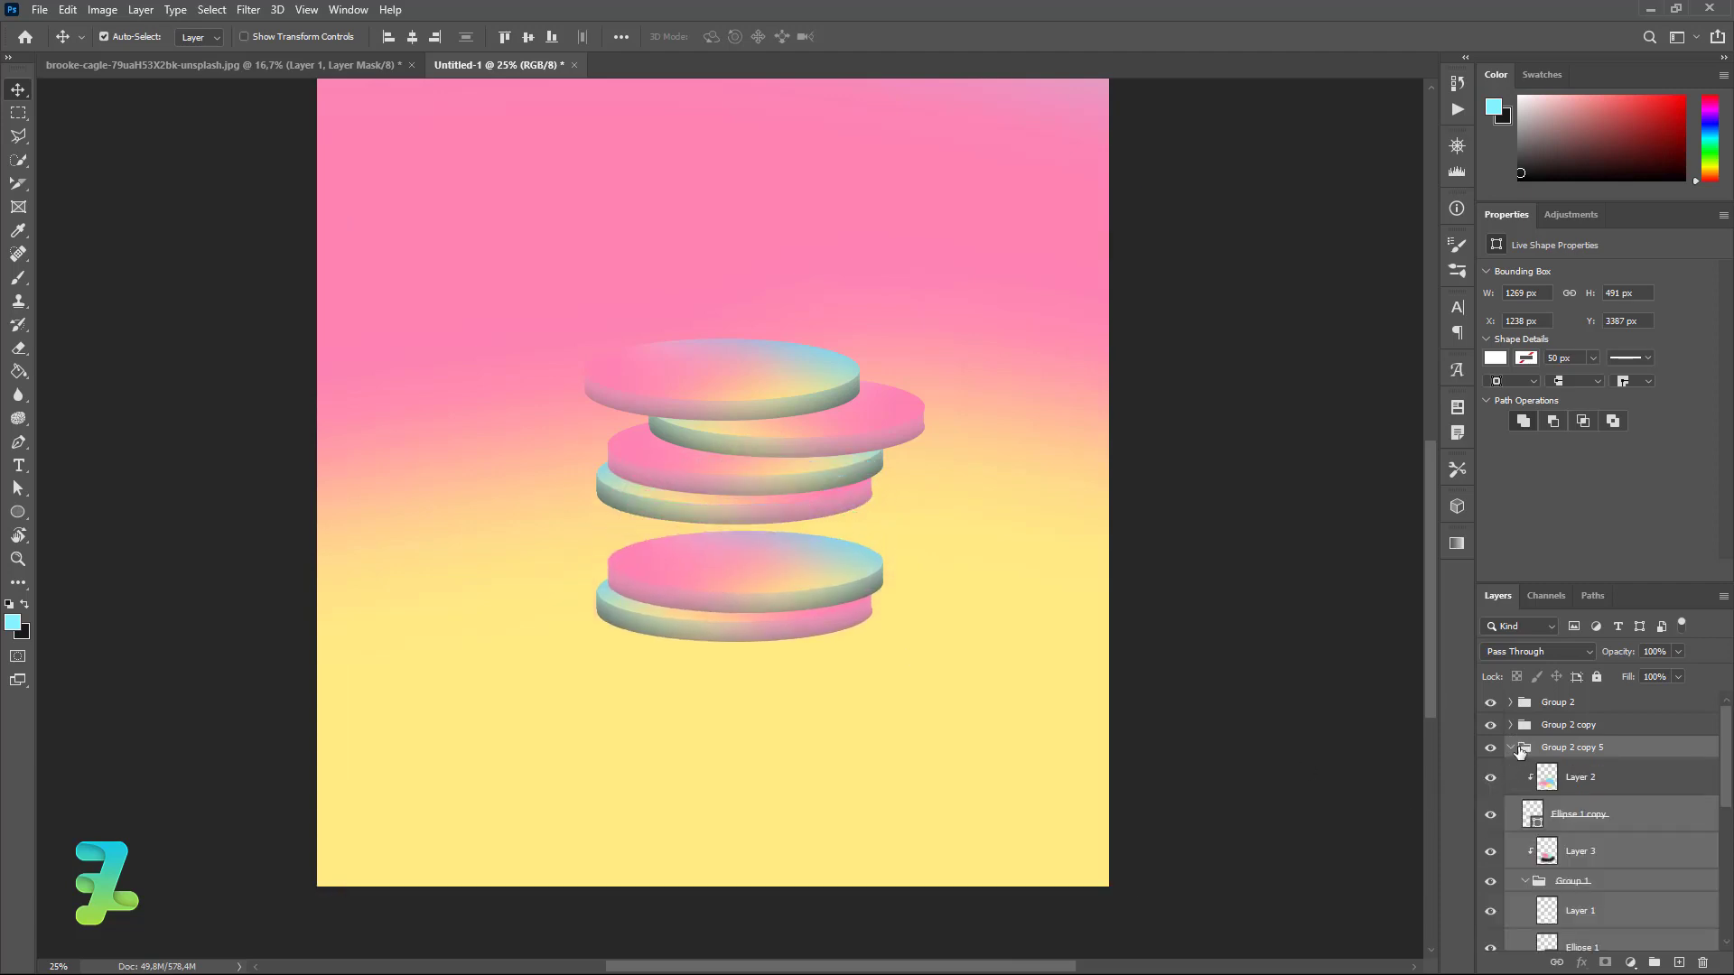
Move Group 2 copy 4 and copy 5 lower in the layer stack and under the tower.
left_click(1520, 750)
left_click(1510, 749)
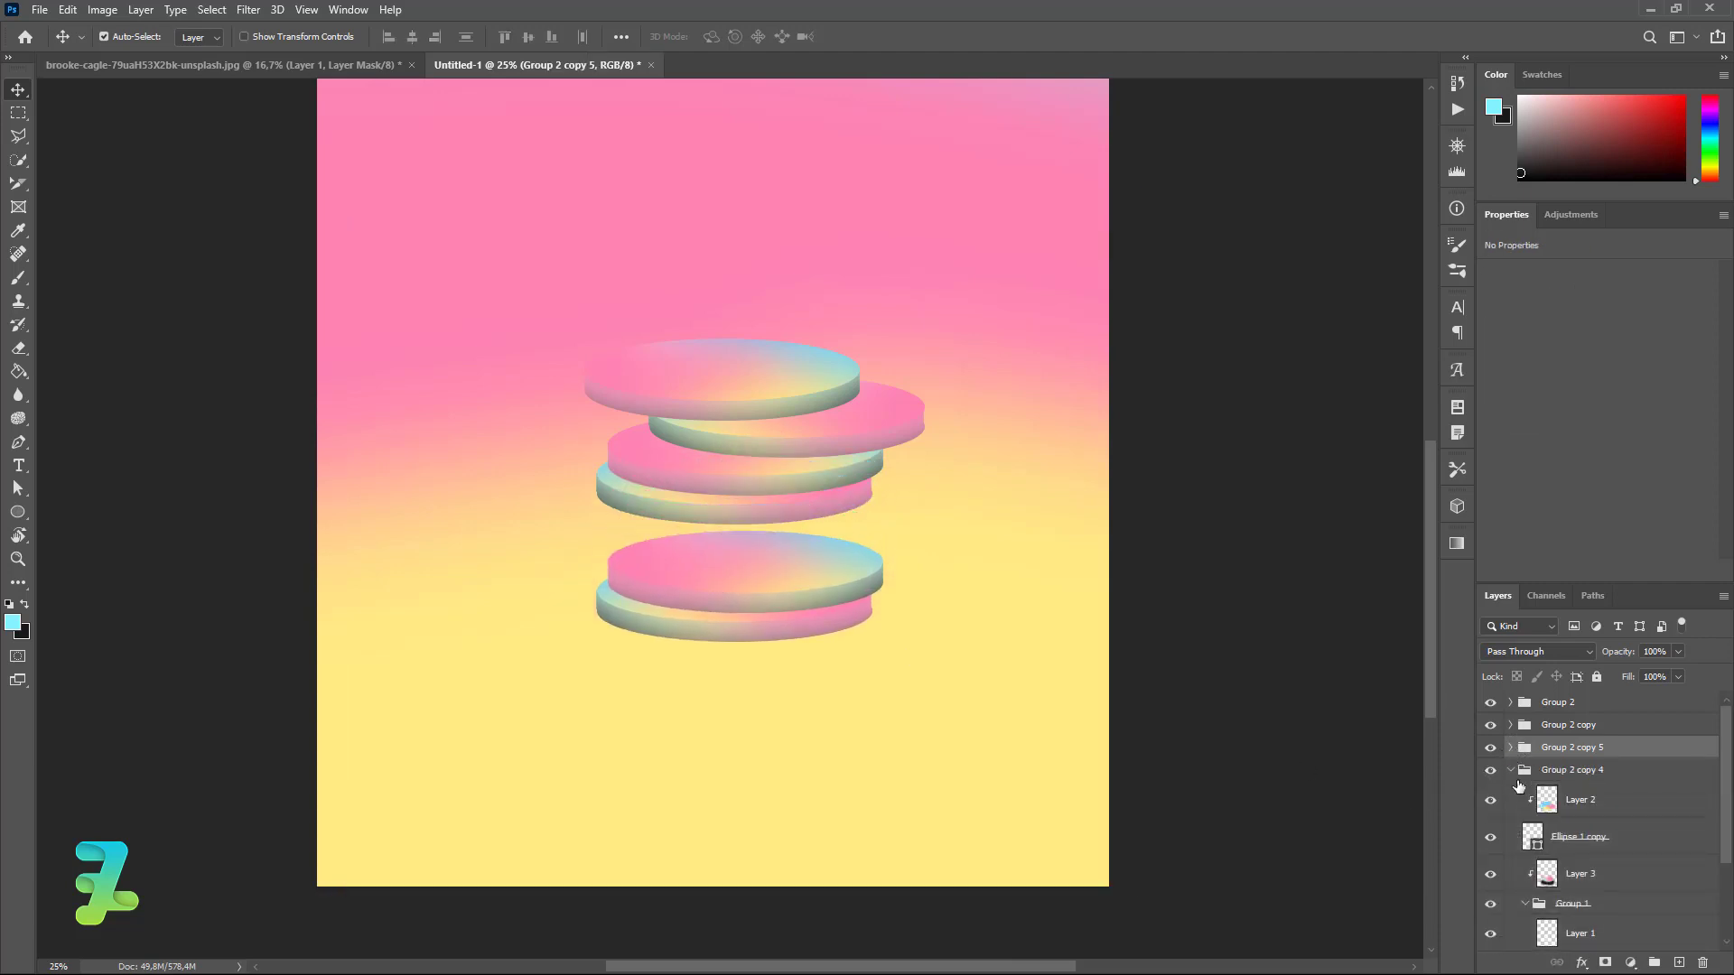
left_click(1511, 769)
left_click(1526, 770, "shift")
left_click_drag(1526, 769, 1527, 822)
mouse_move(859, 567)
left_mouse_down()
mouse_move(833, 566)
mouse_move(840, 522)
mouse_move(865, 522)
left_mouse_up()
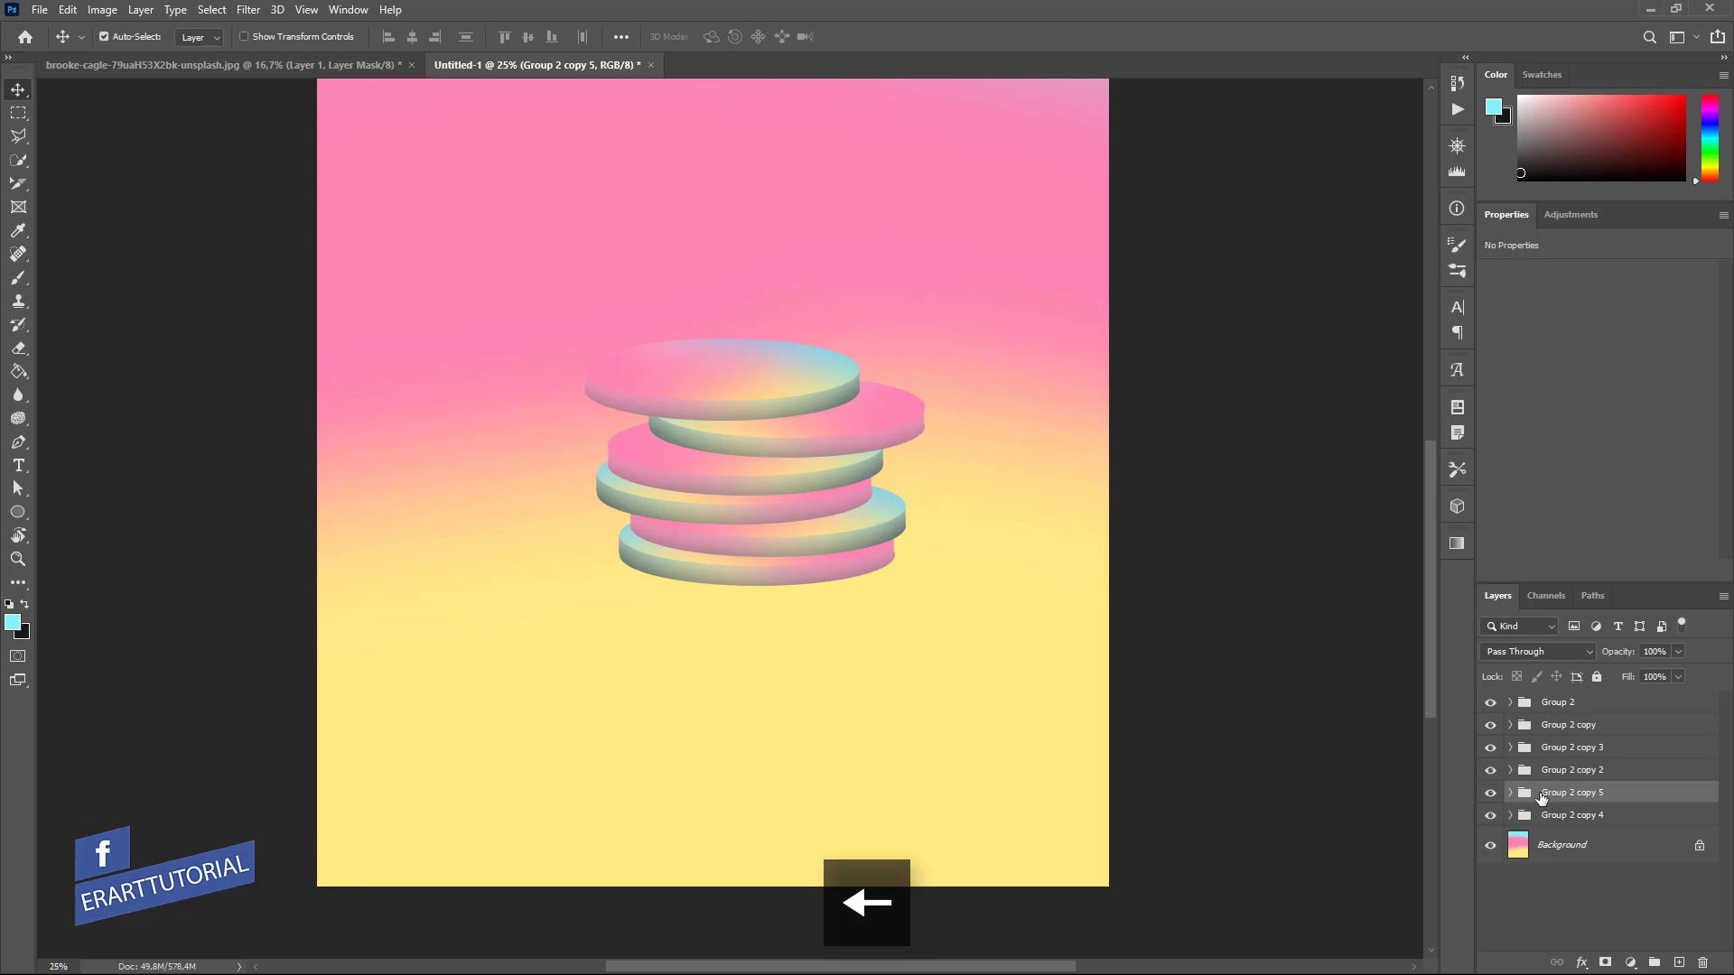
Nudge the Group 2 copy 5 disc left with three arrow-key presses.
key("Left")
key("Left")
key("Left")
key("Left")
key("Left")
key("Left")
key("Left")
key("Left")
key("Left")
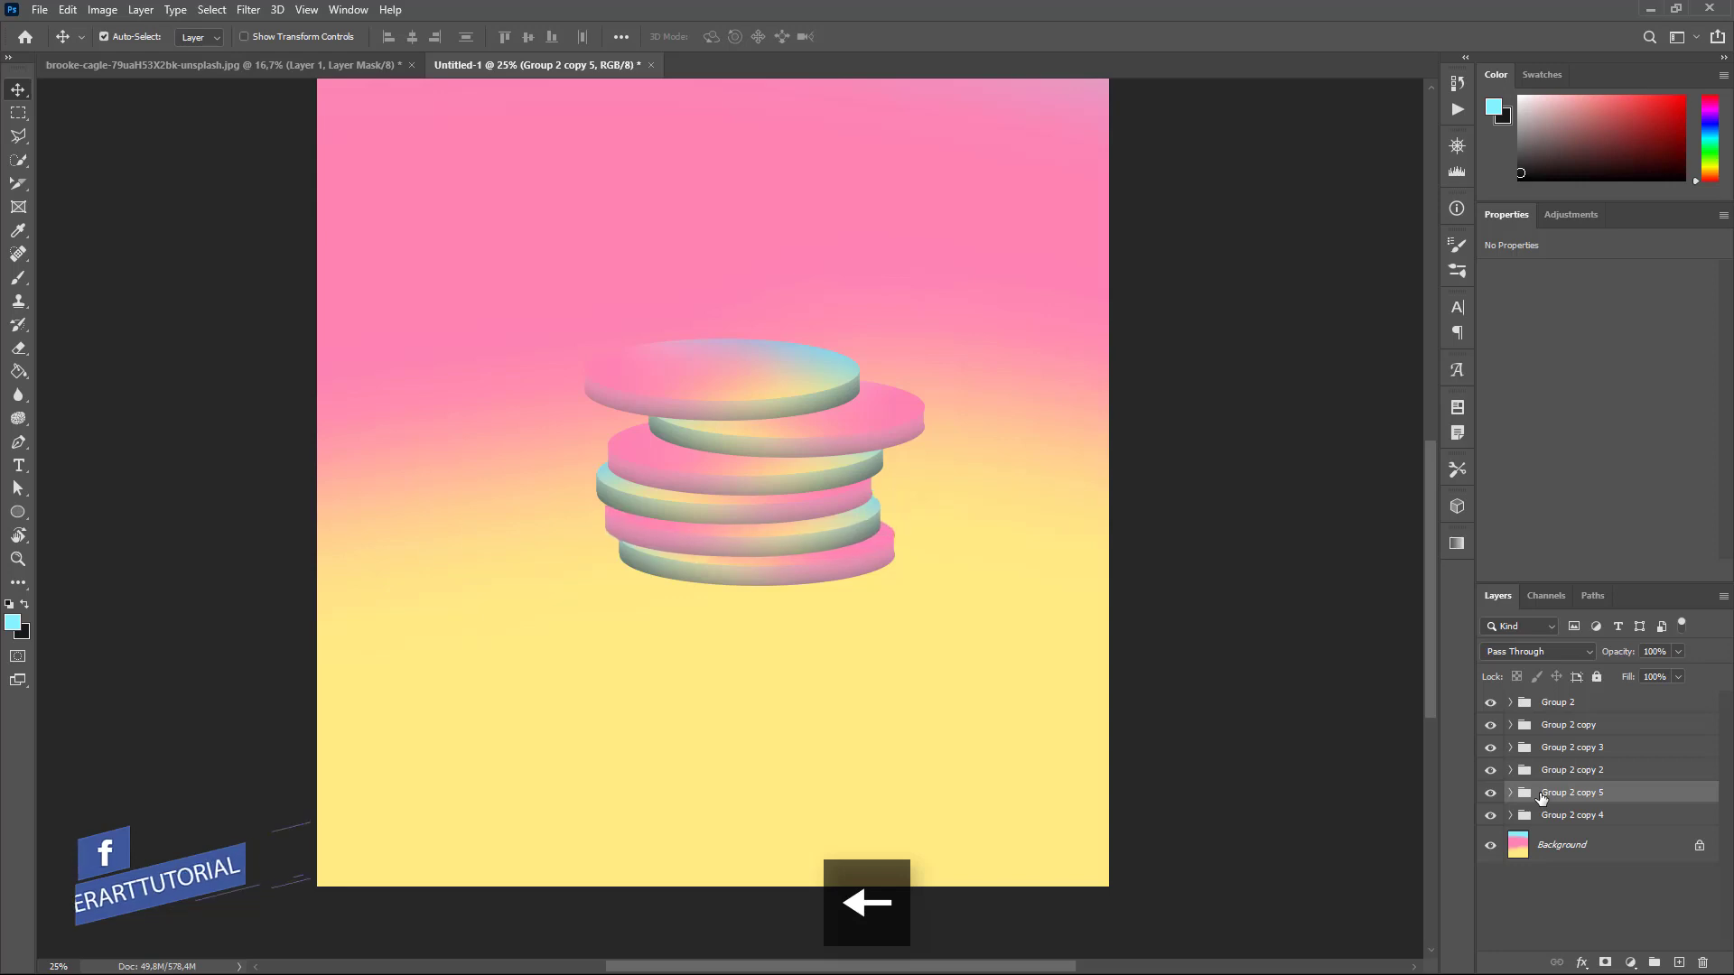
key("Left")
key("Left")
key("Left")
key("Left")
key("Left")
key("Left")
key("Left")
key("Left")
key("Left")
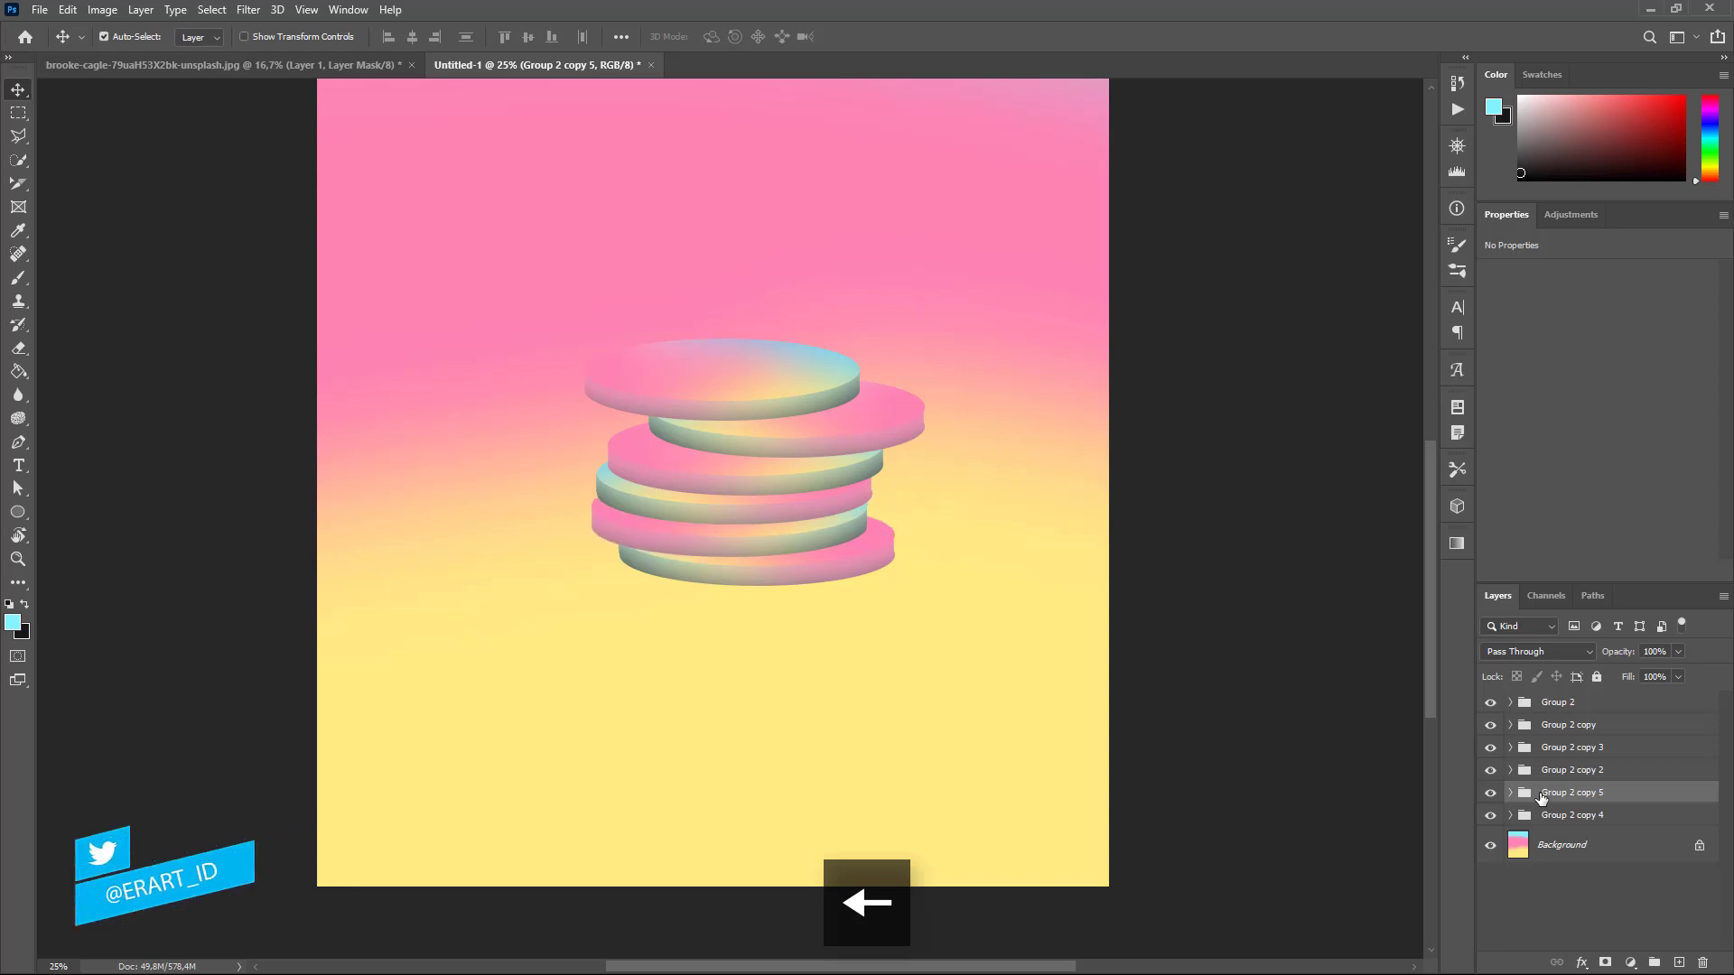
key("Left")
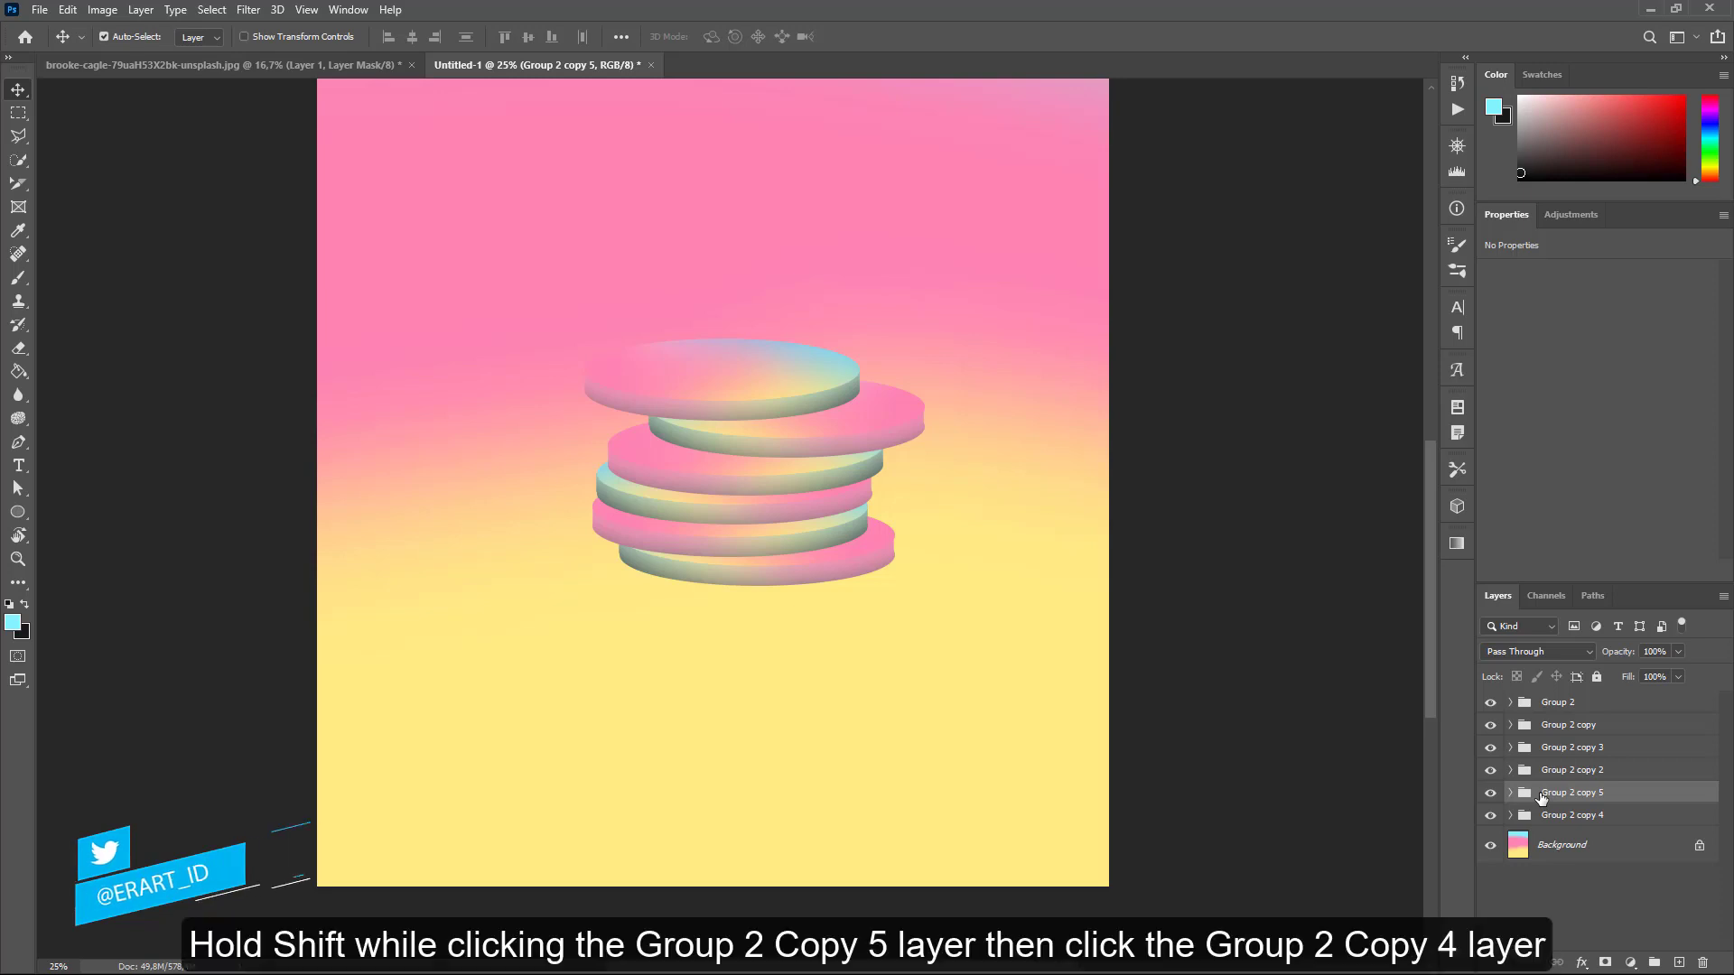
Duplicate the bottom two disc groups and move the copies down and slightly left.
left_click(1613, 817, "shift")
key("ctrl+j")
left_click(1588, 840)
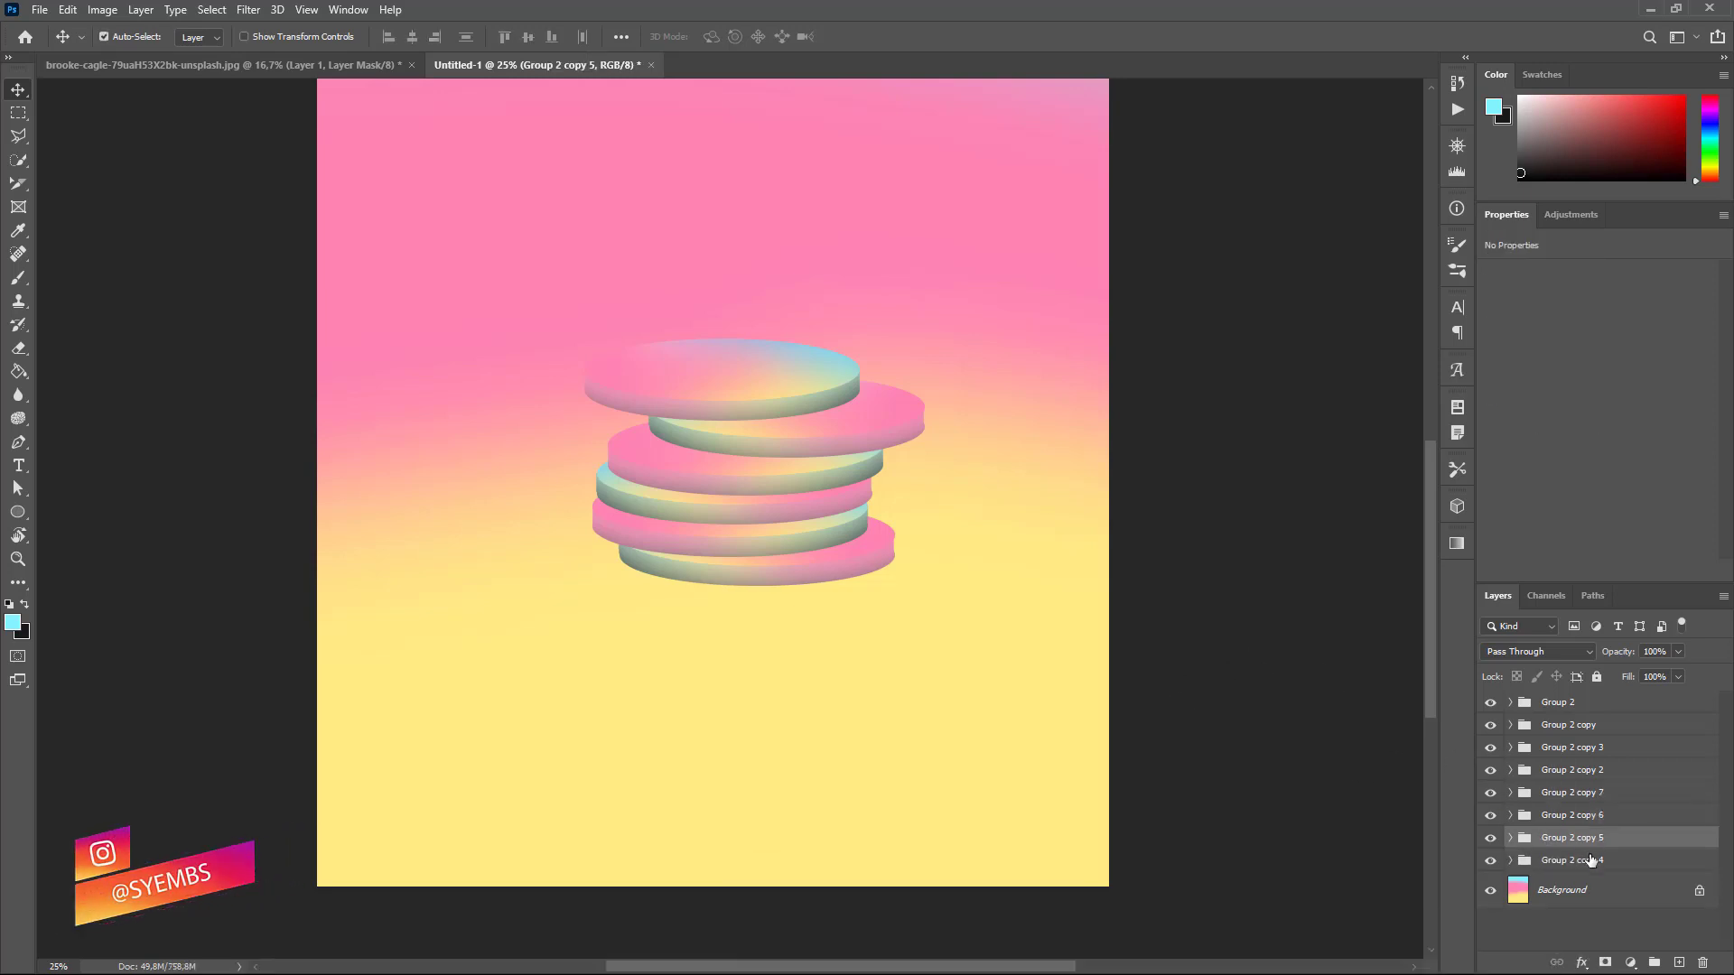
left_click(1590, 861, "shift")
key("ctrl")
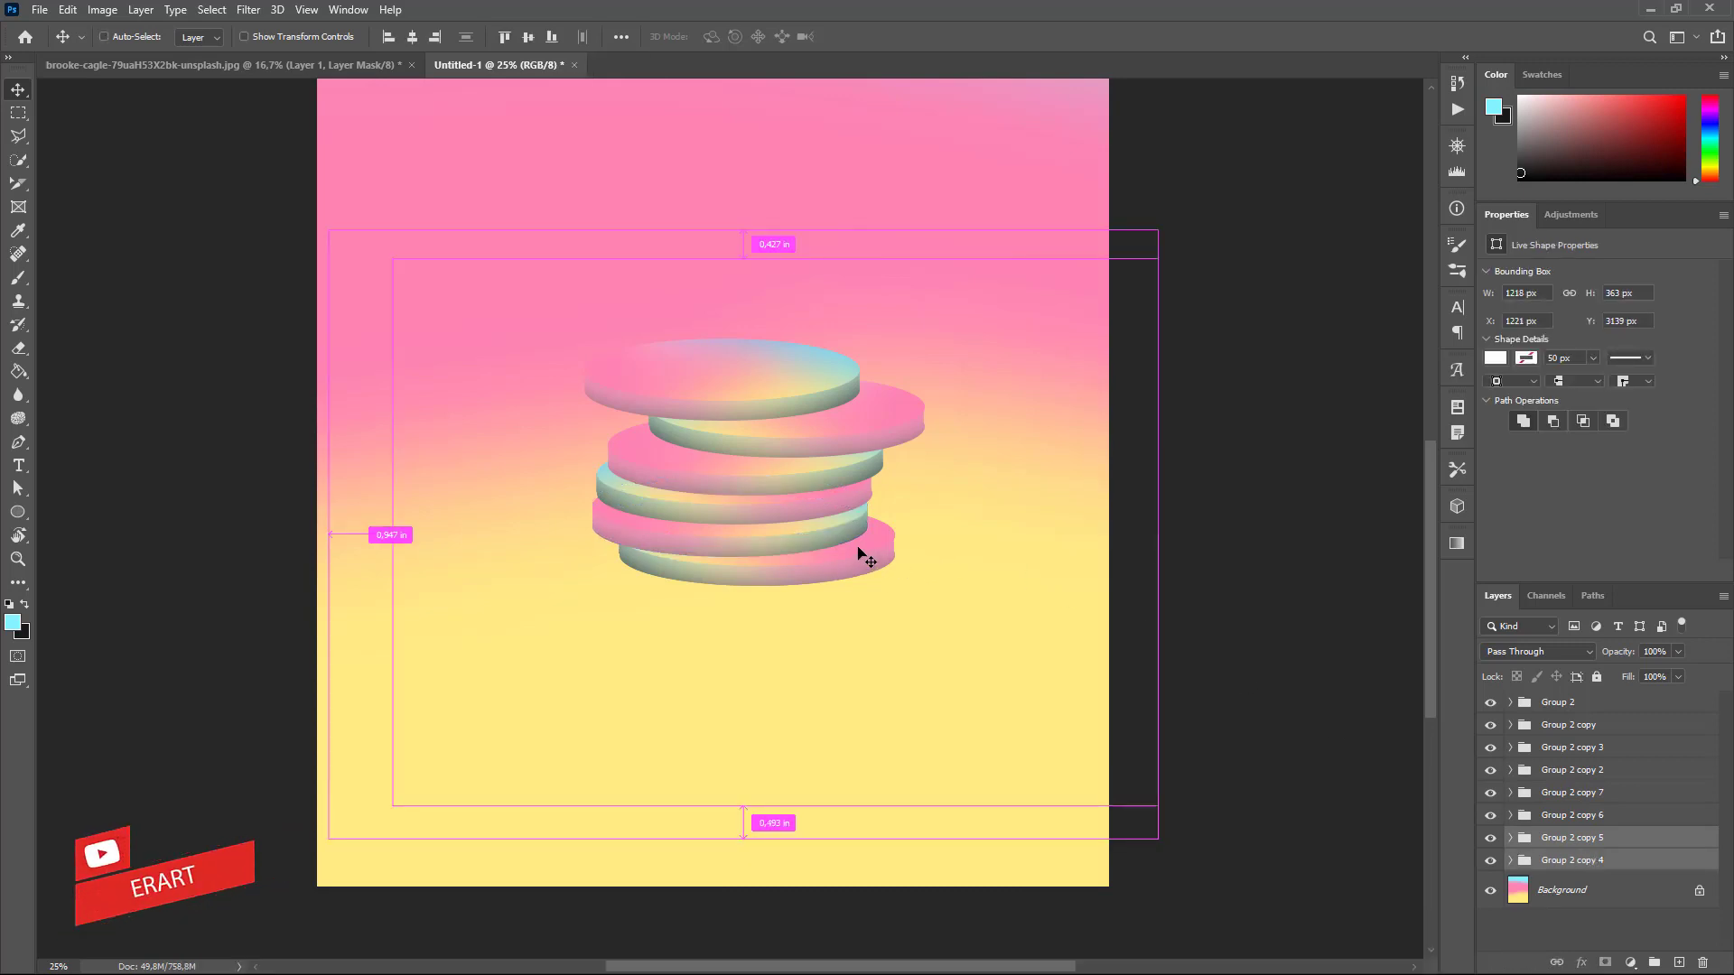
left_click_drag(858, 552, 858, 616)
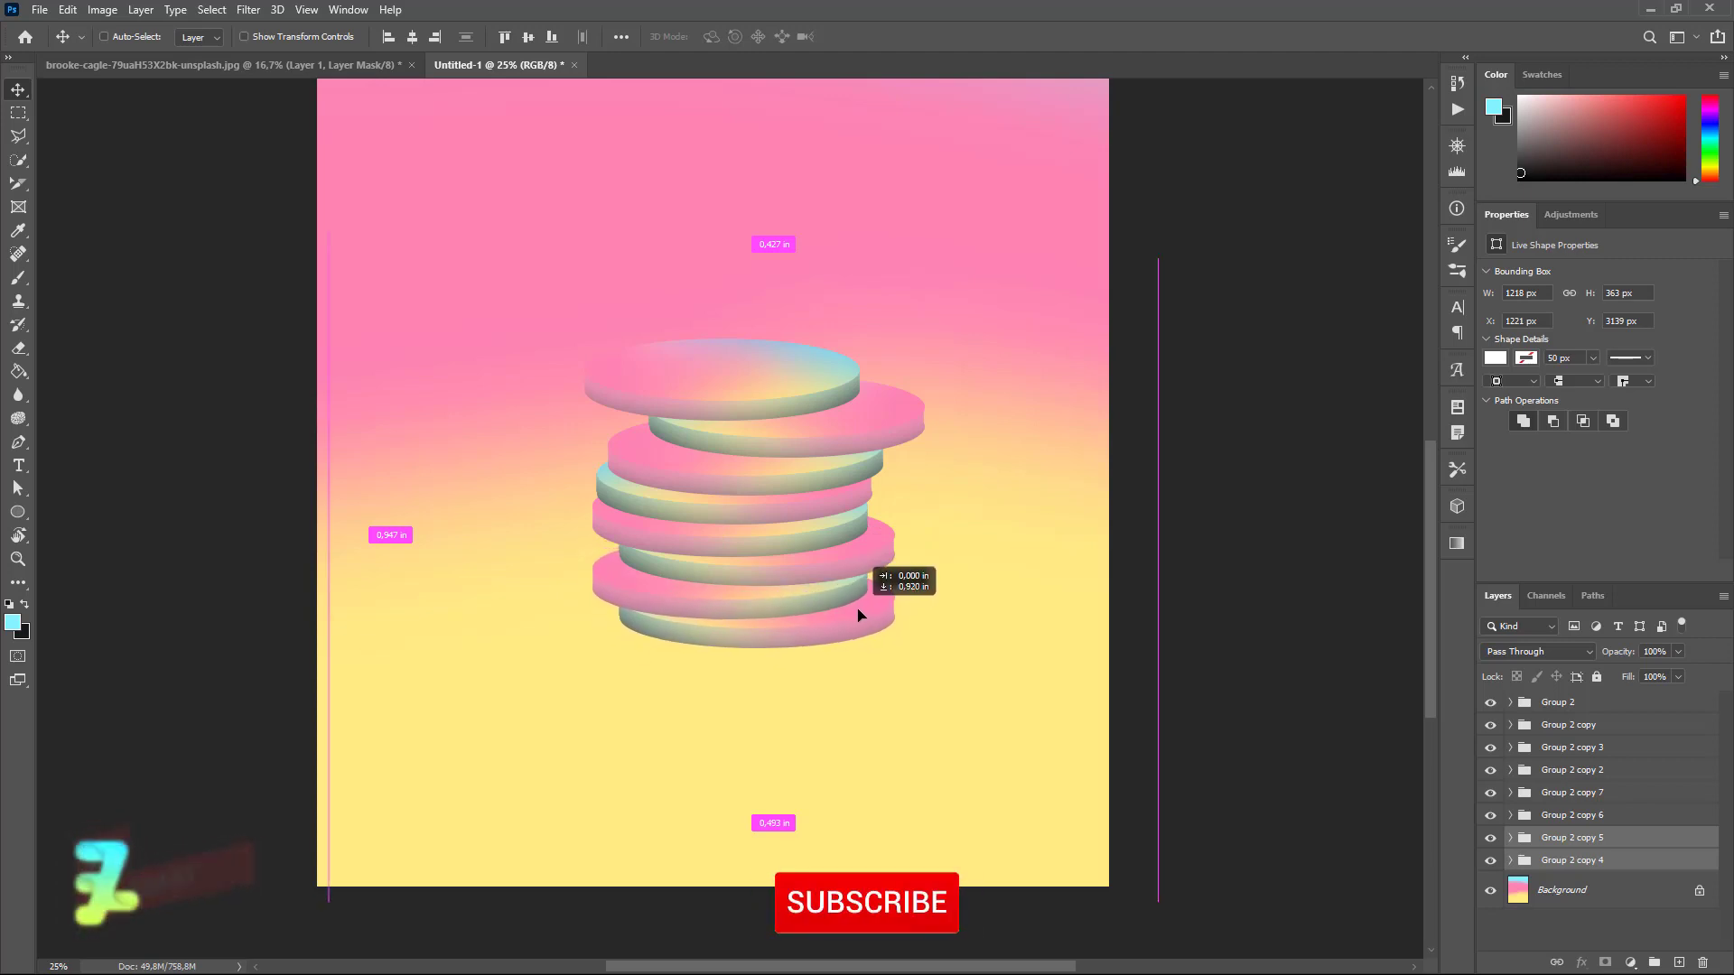
left_click_drag(858, 616, 839, 616)
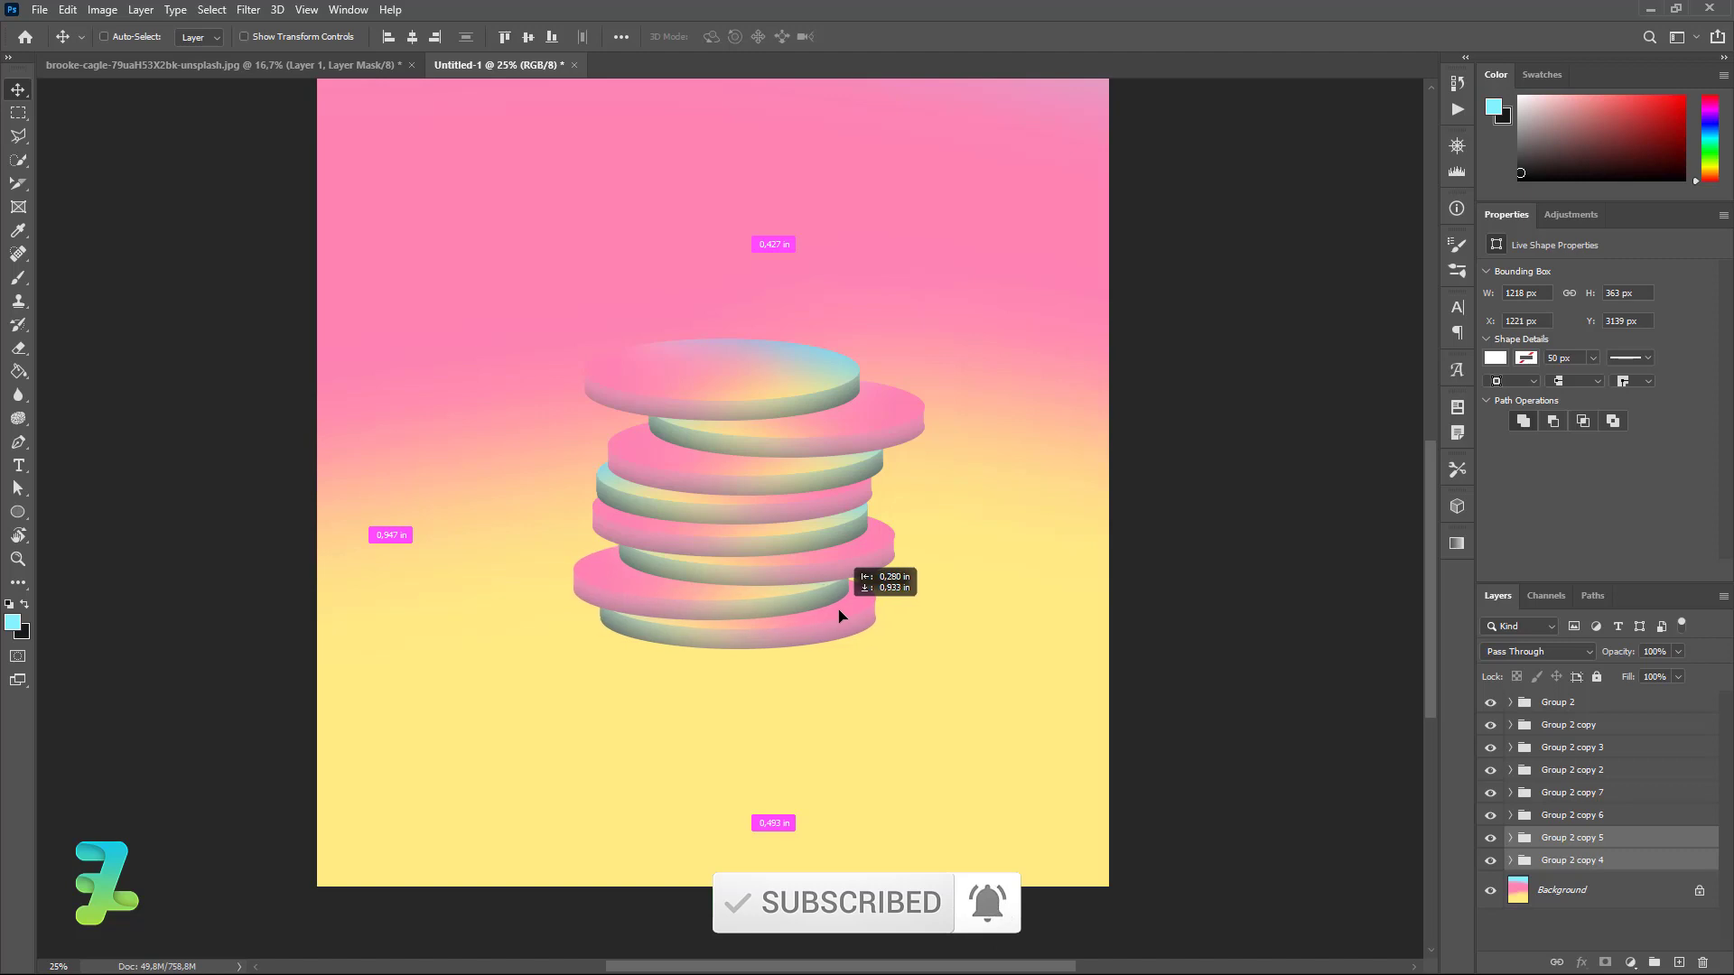
left_click_drag(839, 616, 837, 620)
Nudge the bottom disc sideways, then duplicate the lower disc groups as copy 8 to 13.
left_click(836, 628, "ctrl")
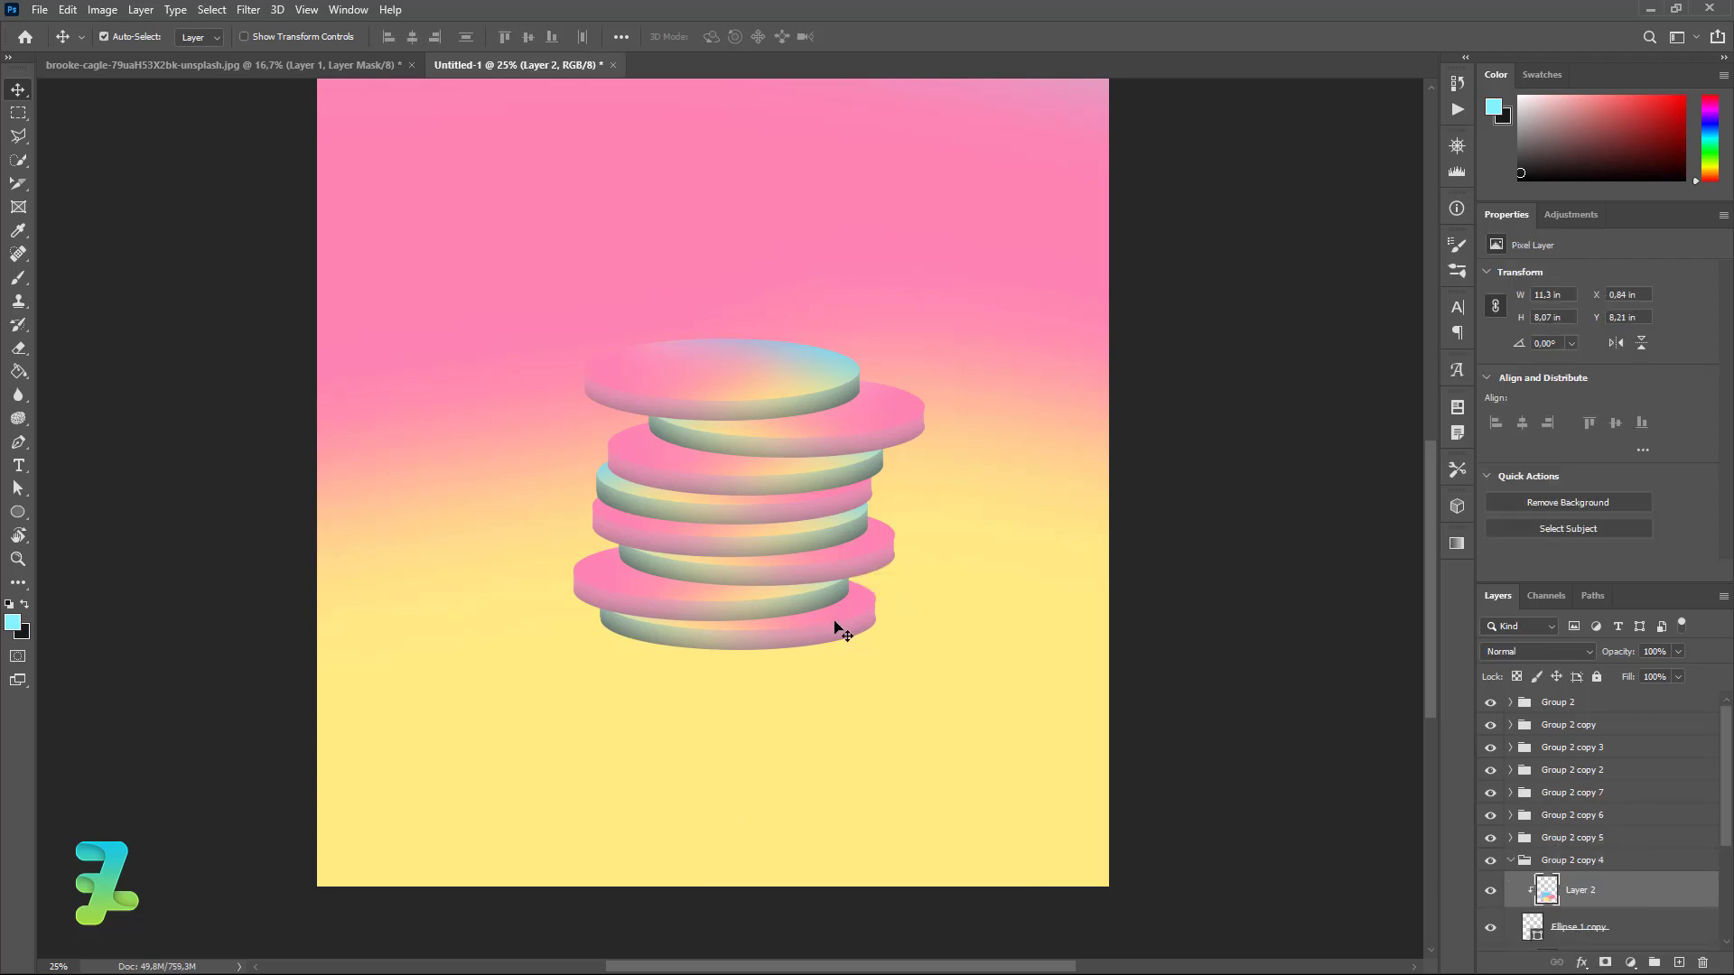
left_click(1516, 863)
key("Left")
key("Left")
key("Left")
key("Left")
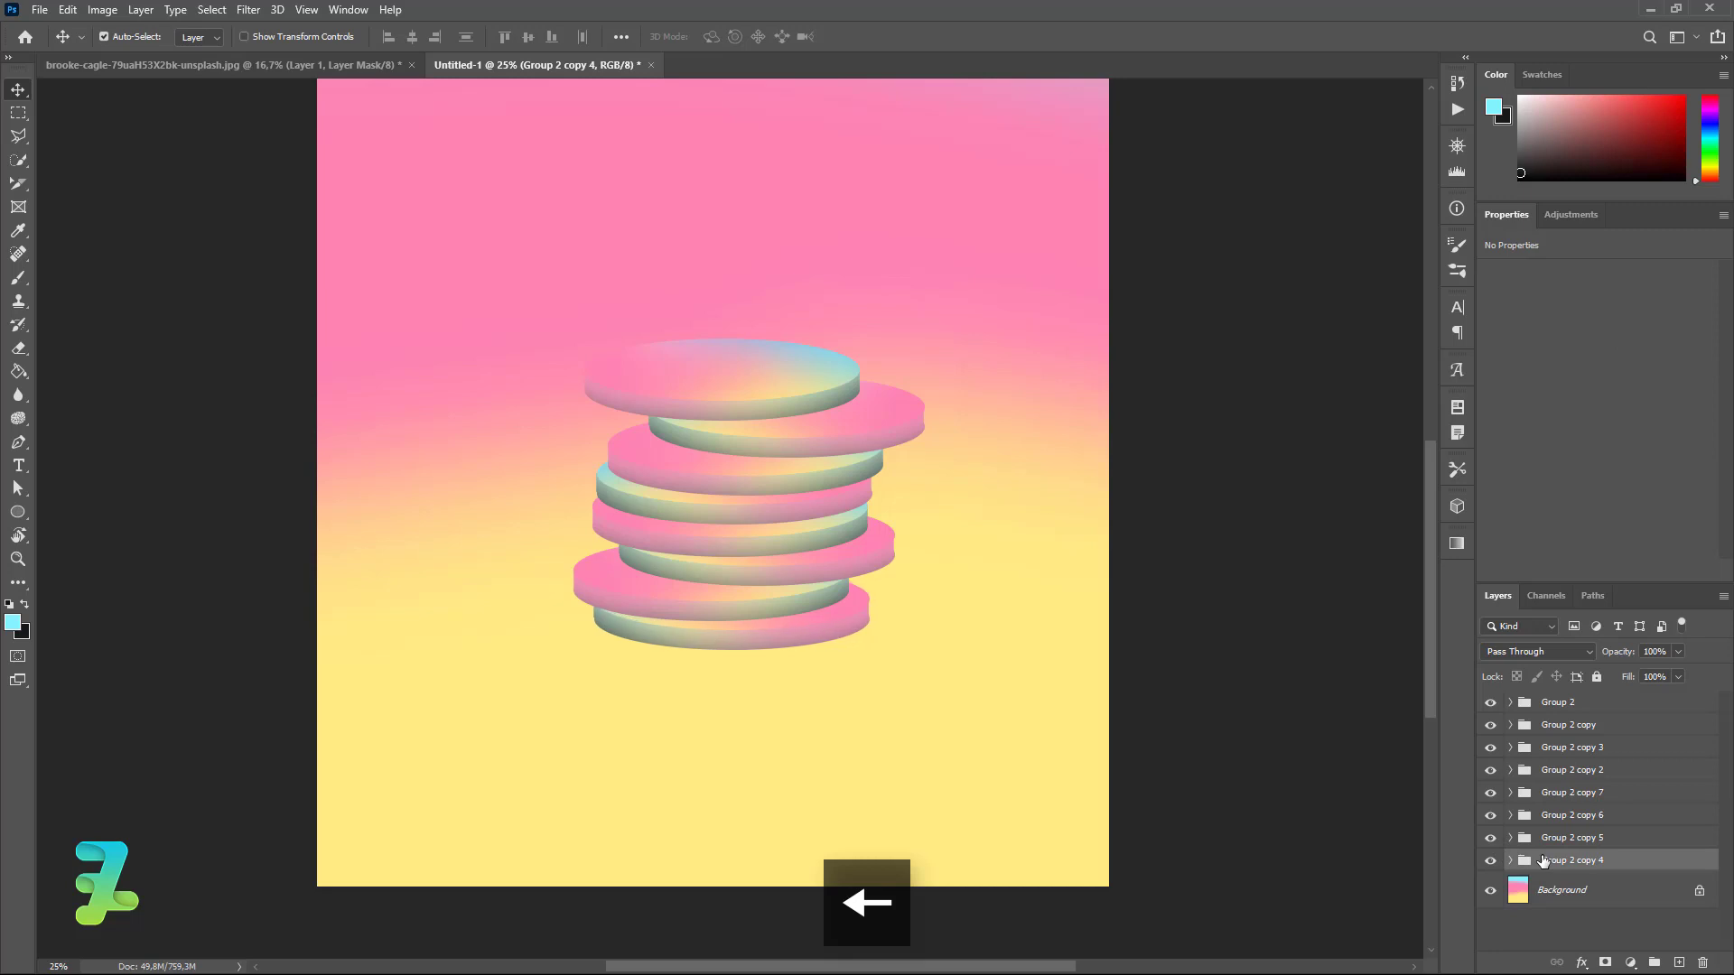
key("Left")
key("Left")
key("Left")
key("Right")
key("Right")
key("Right")
key("Right")
left_click(1548, 750, "shift")
key("ctrl+j")
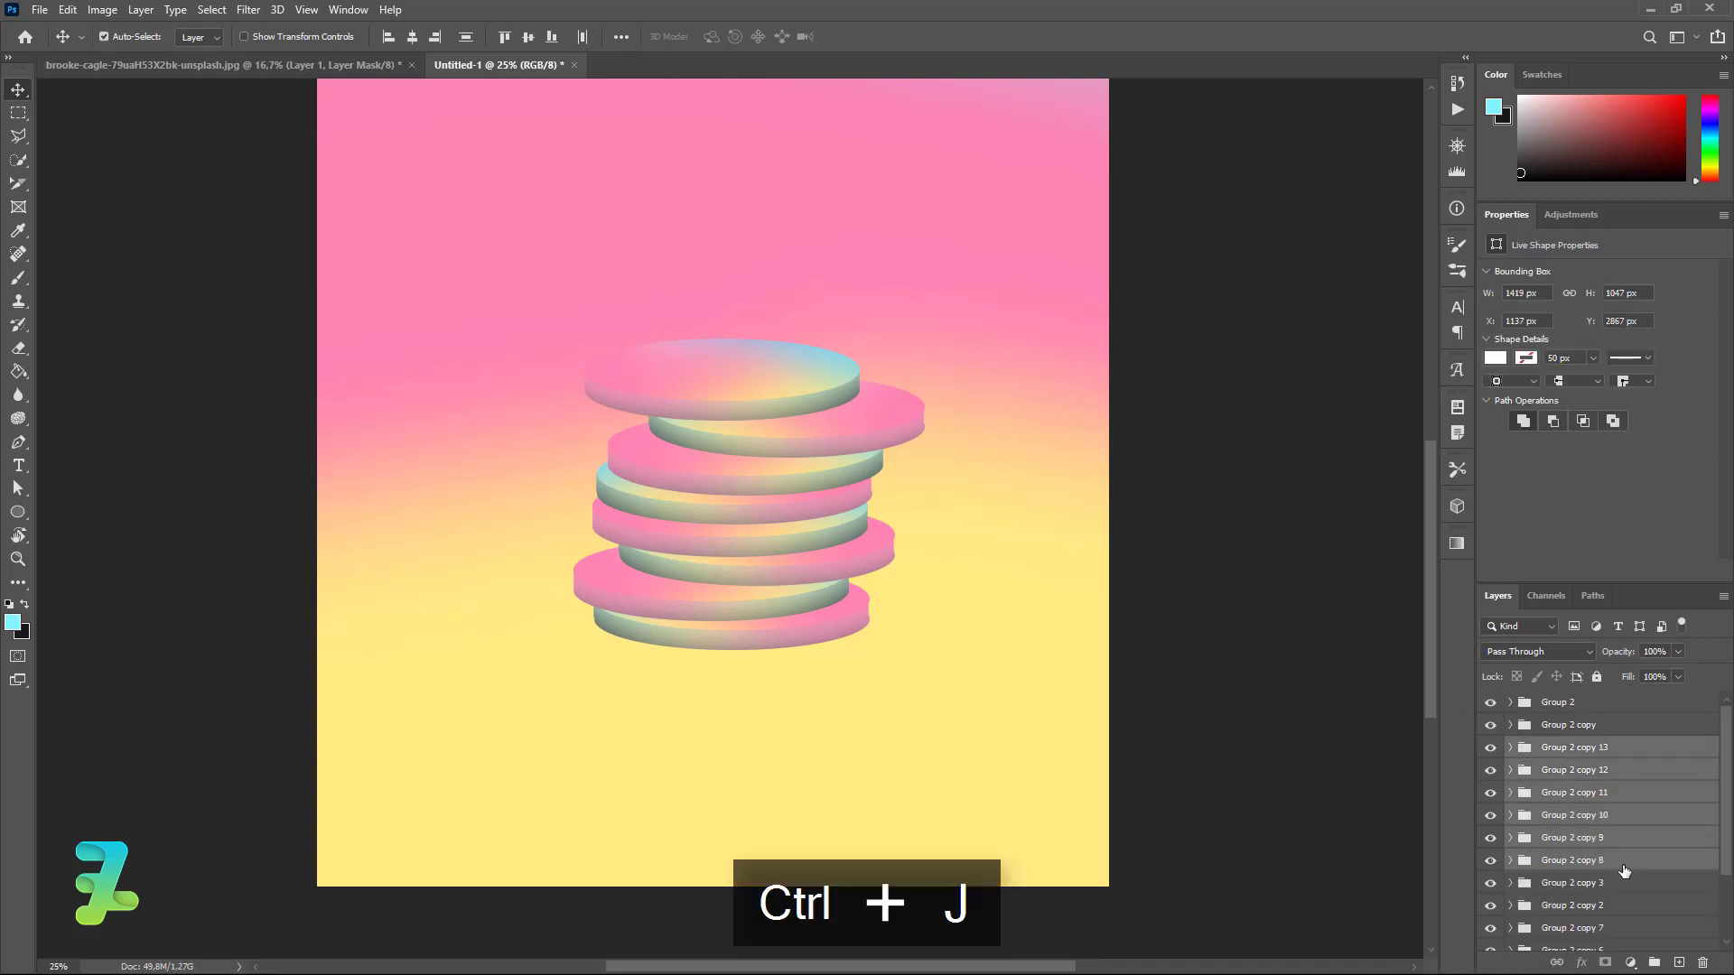
Group Group 2 copy 3 through copy 4 into Group 3, make it a smart object, and drag it down.
left_click(1613, 885)
left_click_drag(1726, 837, 1723, 912)
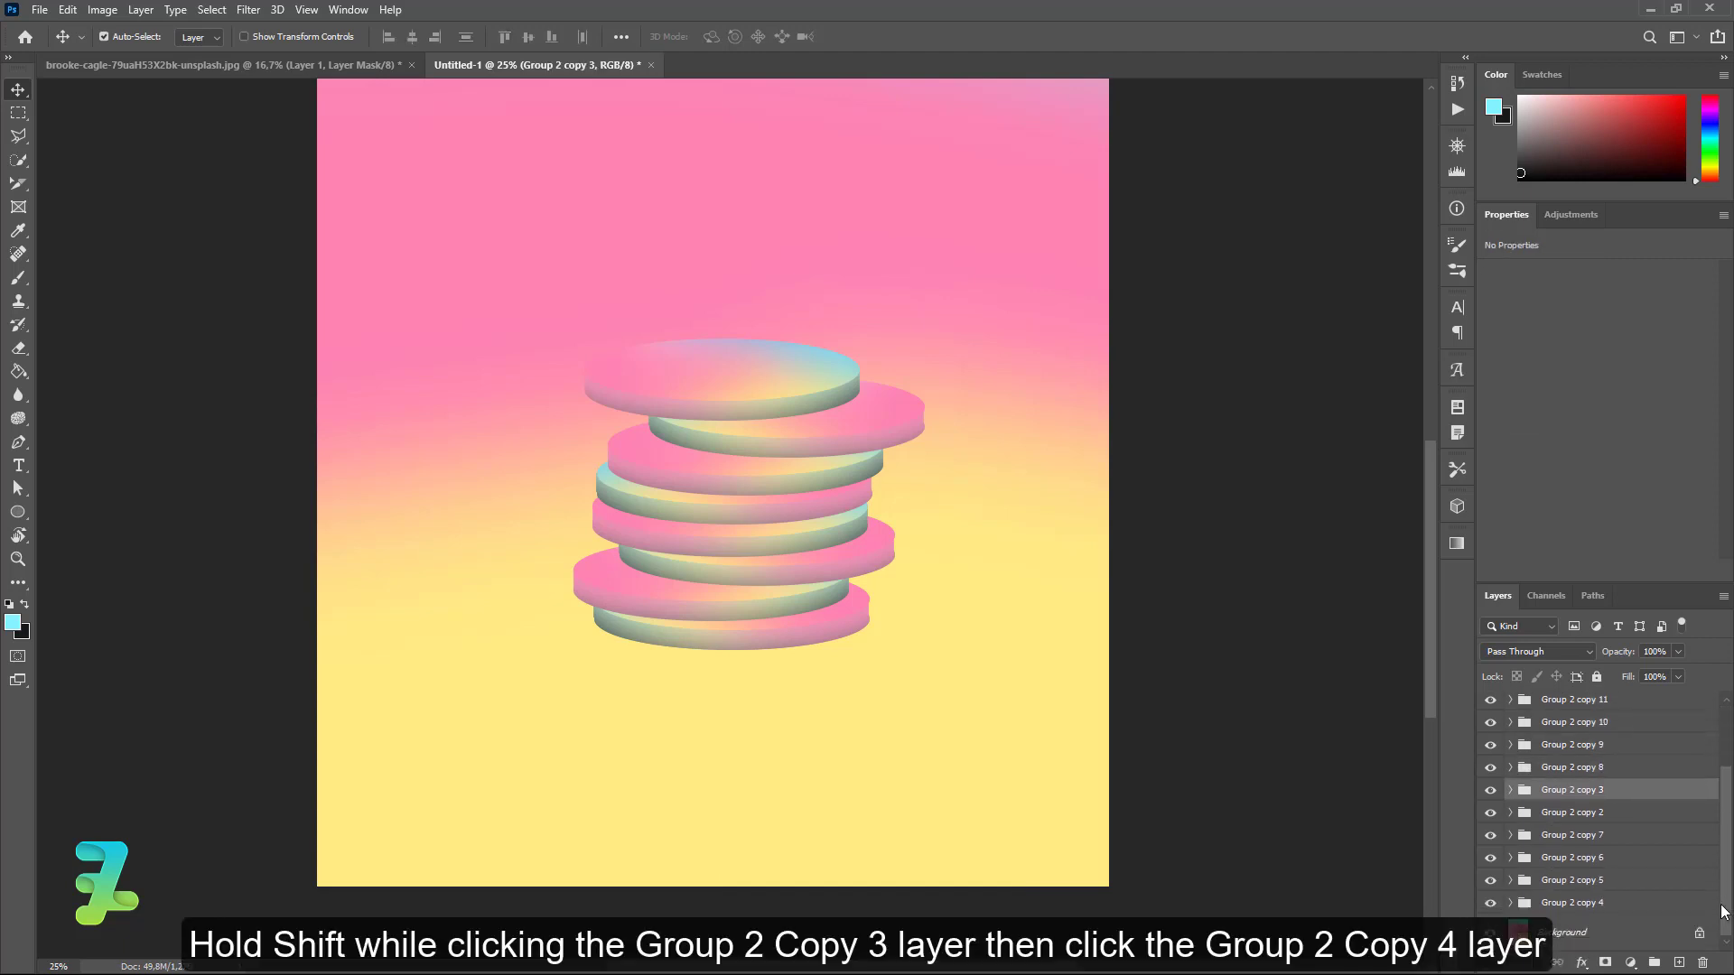
left_click(1599, 903, "shift")
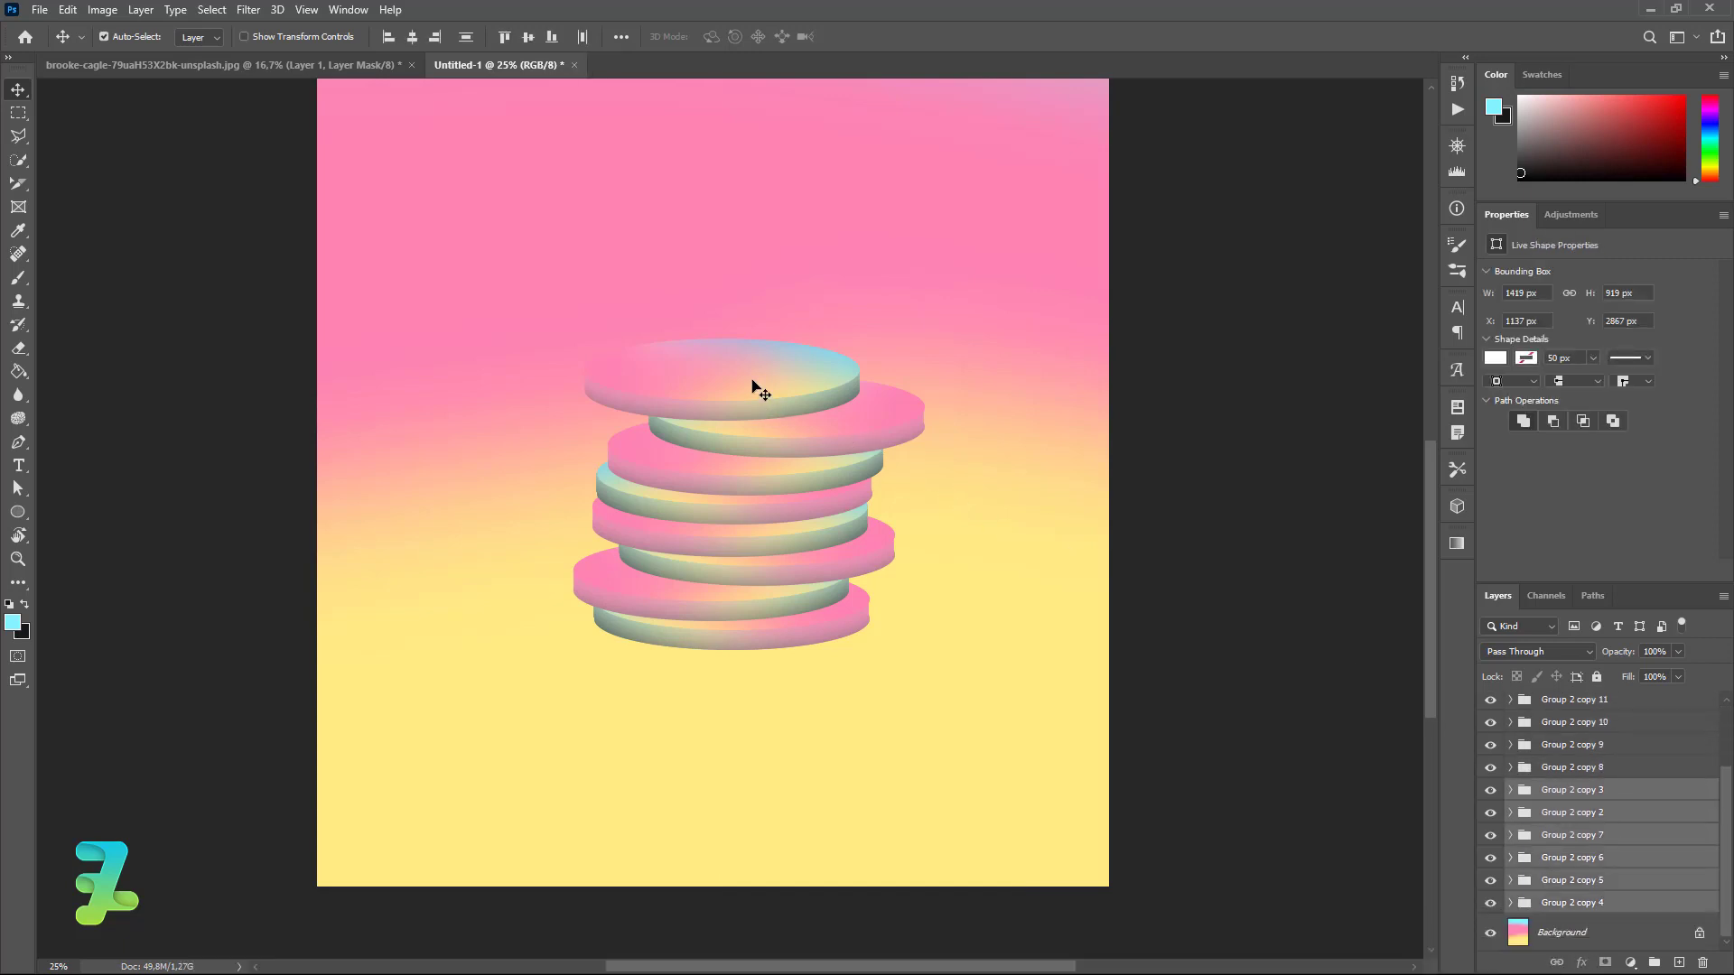
key("ctrl+g")
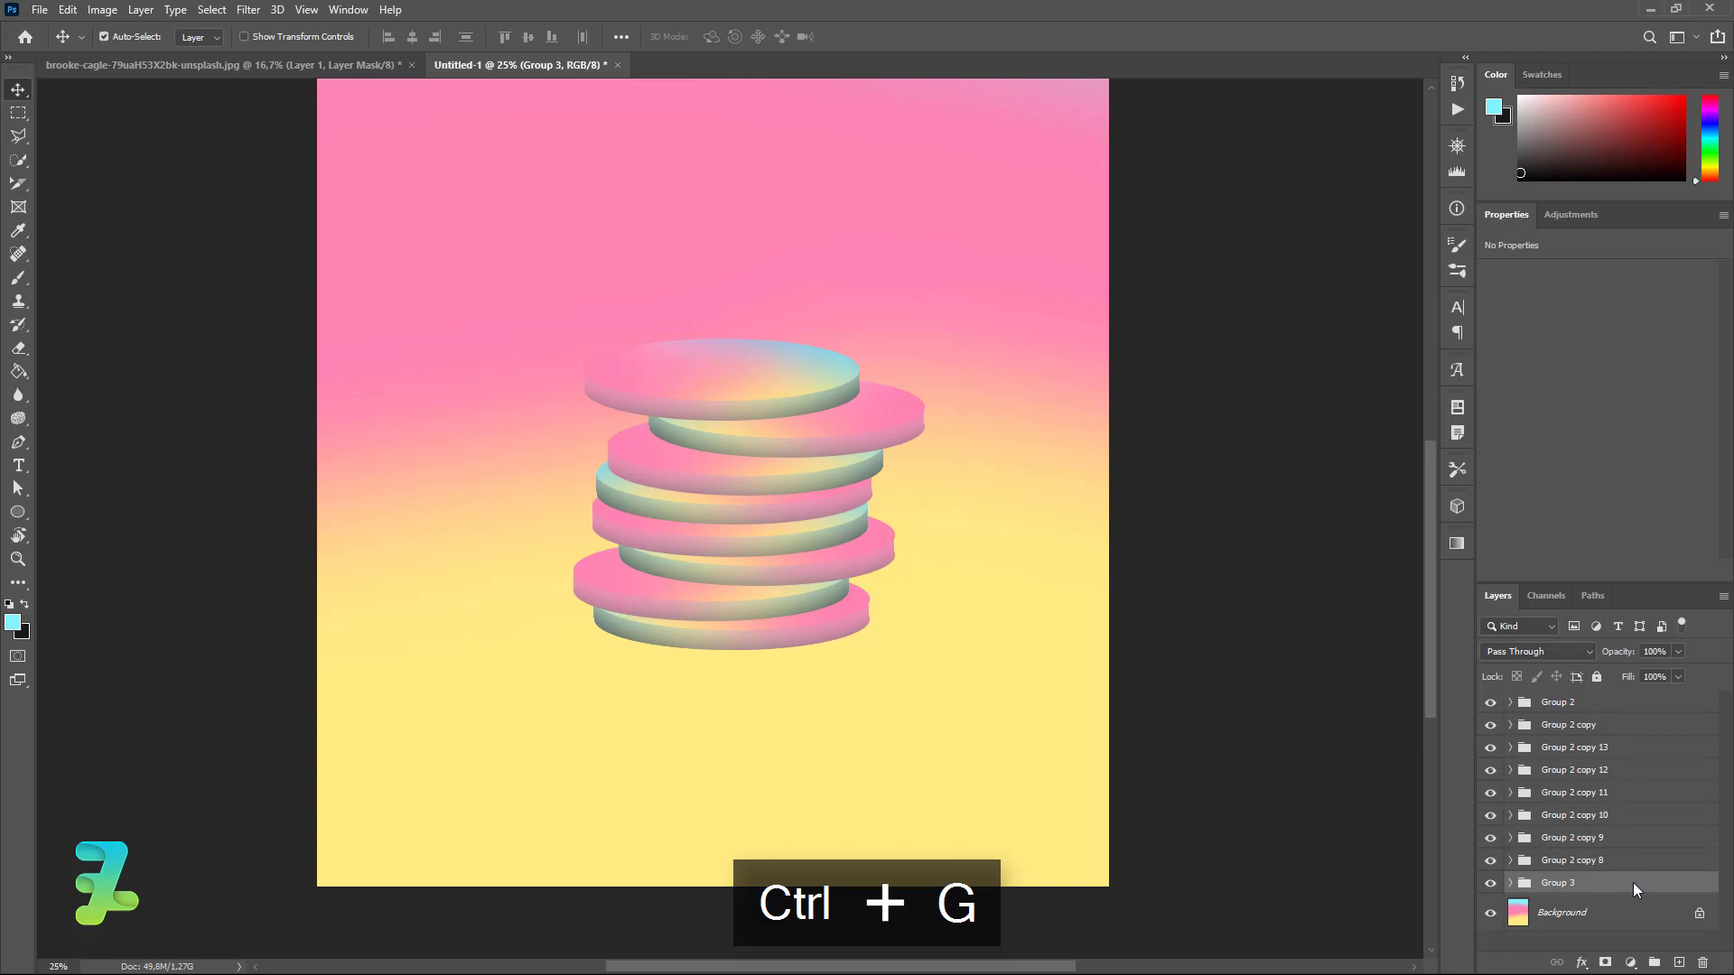
right_click(1632, 881)
left_click(1623, 394)
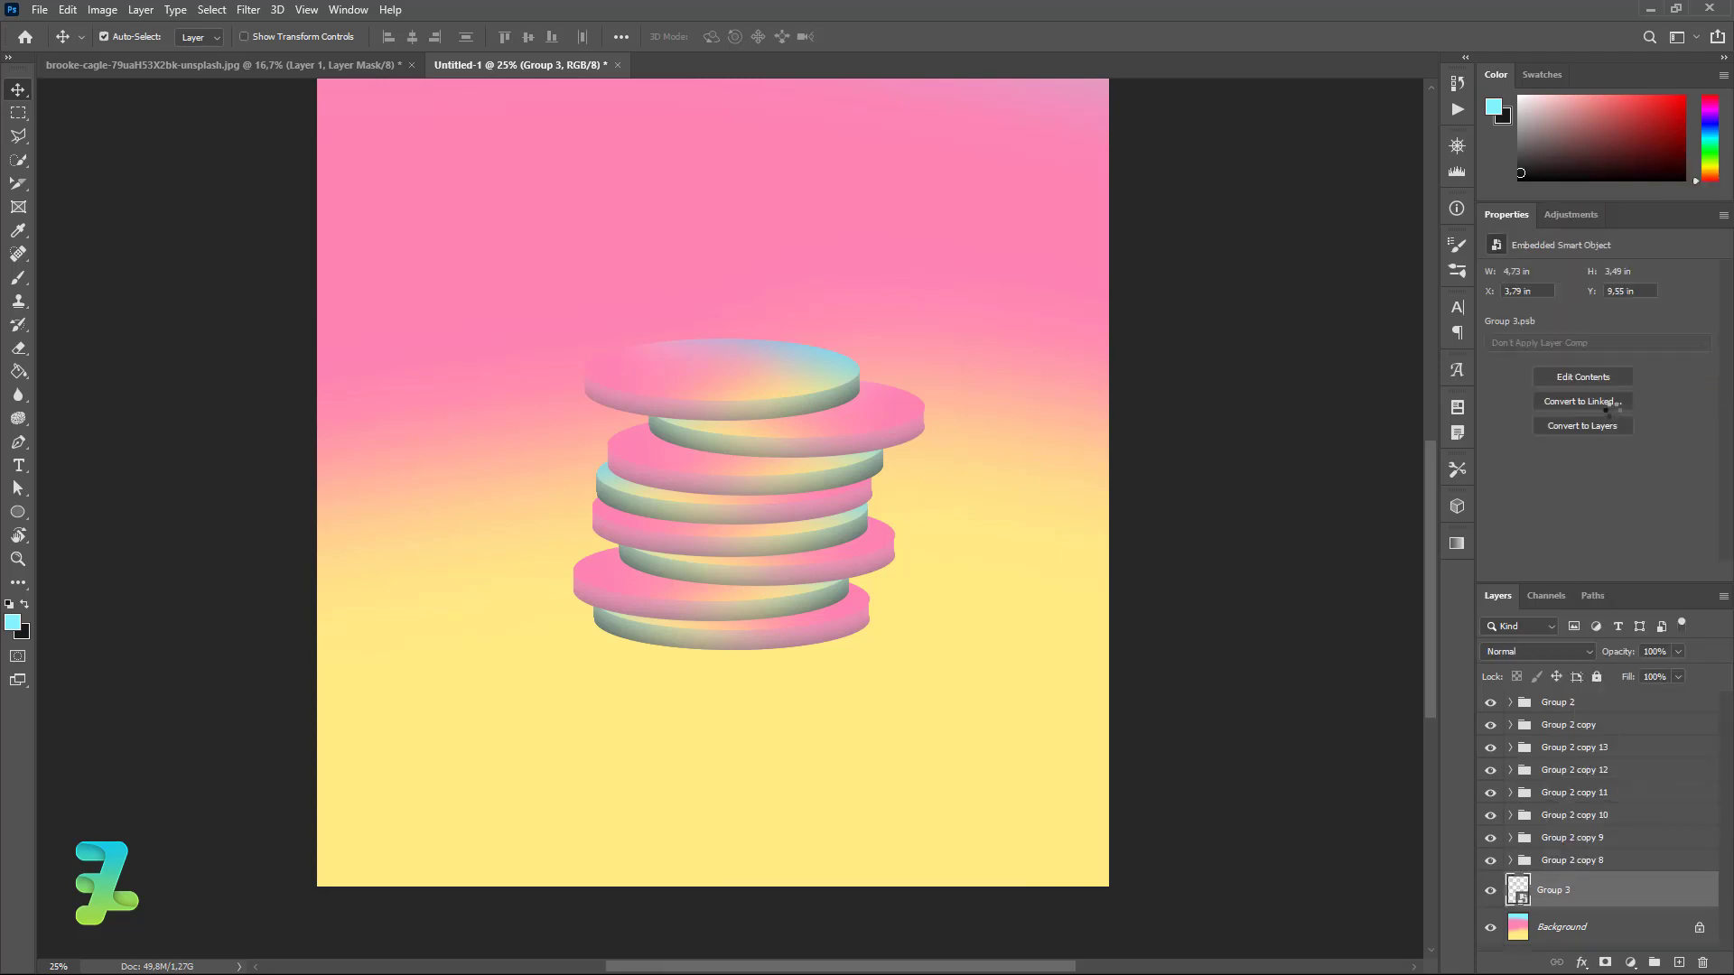
mouse_move(738, 440)
left_mouse_down()
mouse_move(742, 682)
mouse_move(759, 655)
left_mouse_up()
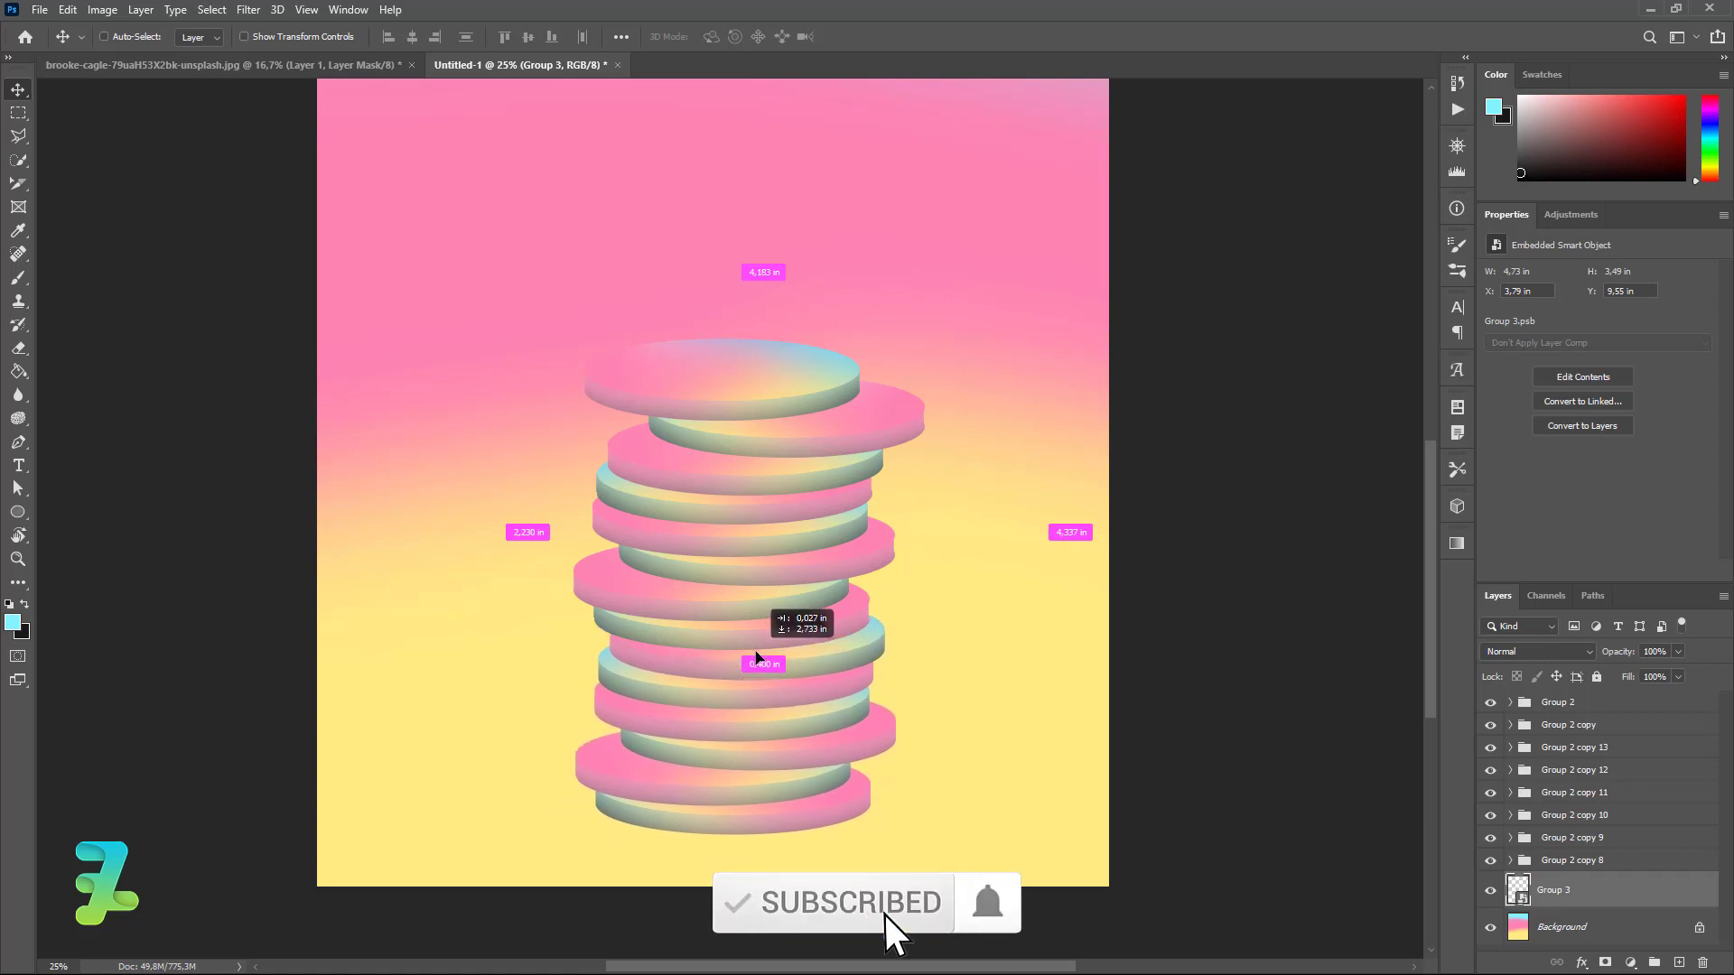
Fine-tune the lower disc set, offsetting Group 2 copy 8 left and copy 9 right.
mouse_move(759, 655)
left_mouse_down()
mouse_move(725, 652)
mouse_move(748, 658)
left_mouse_up()
left_click(1554, 863)
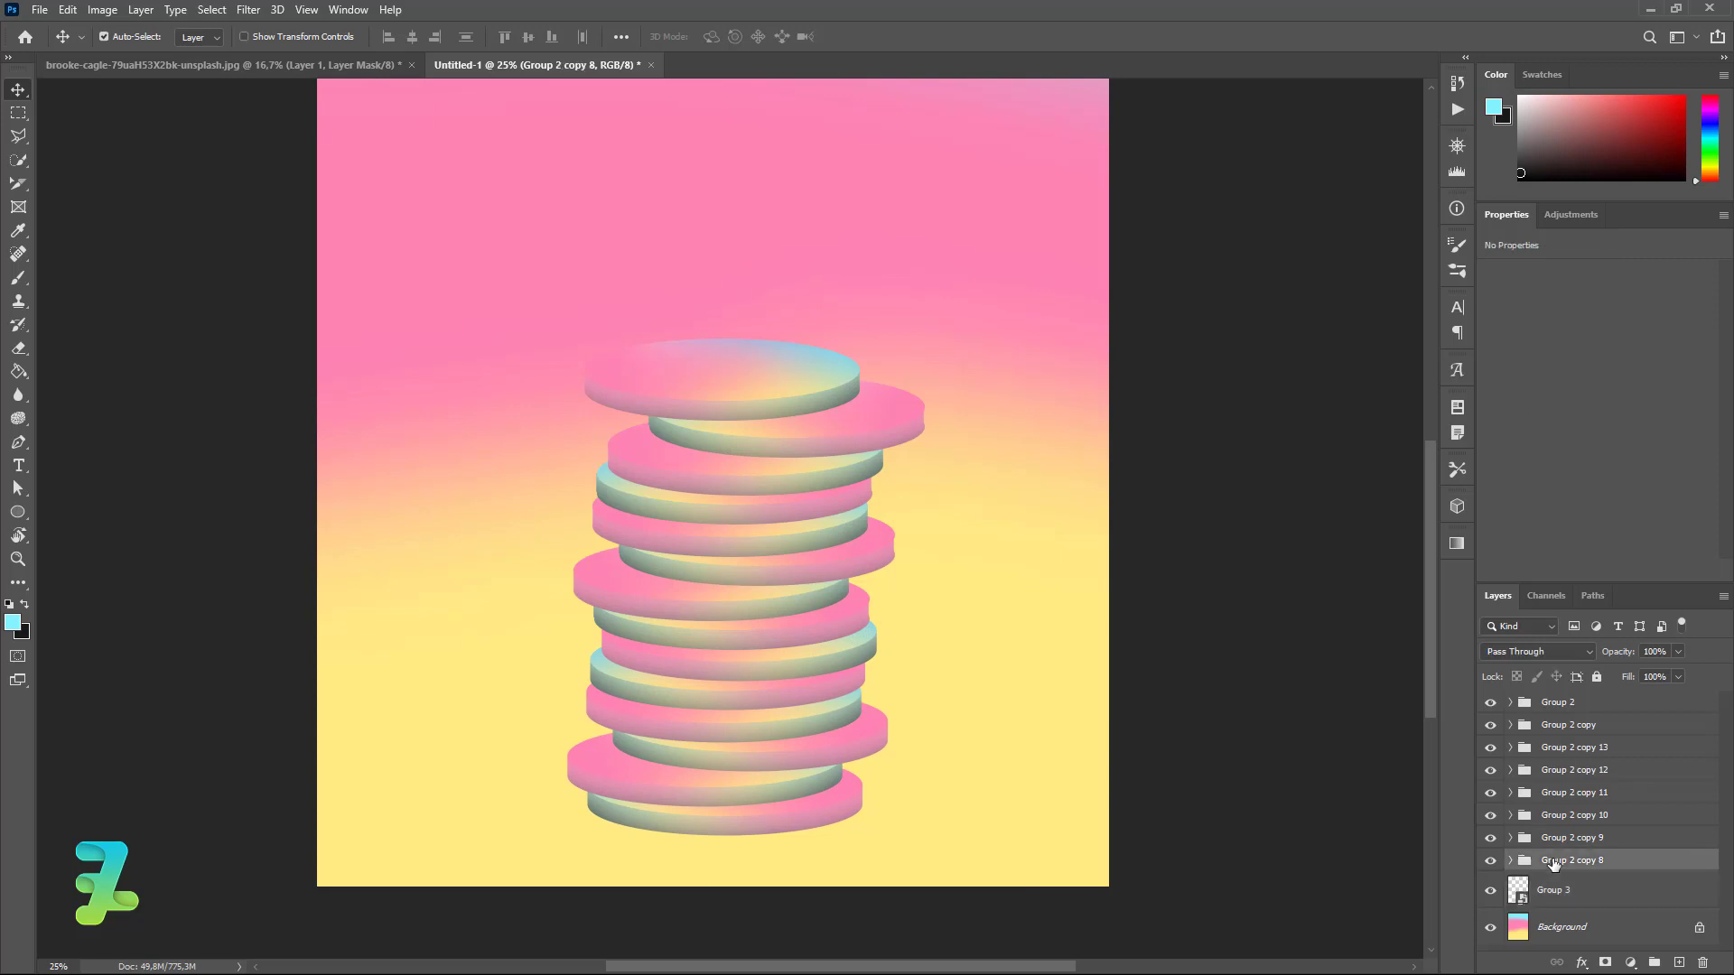
key("Right")
key("Right")
key("Right")
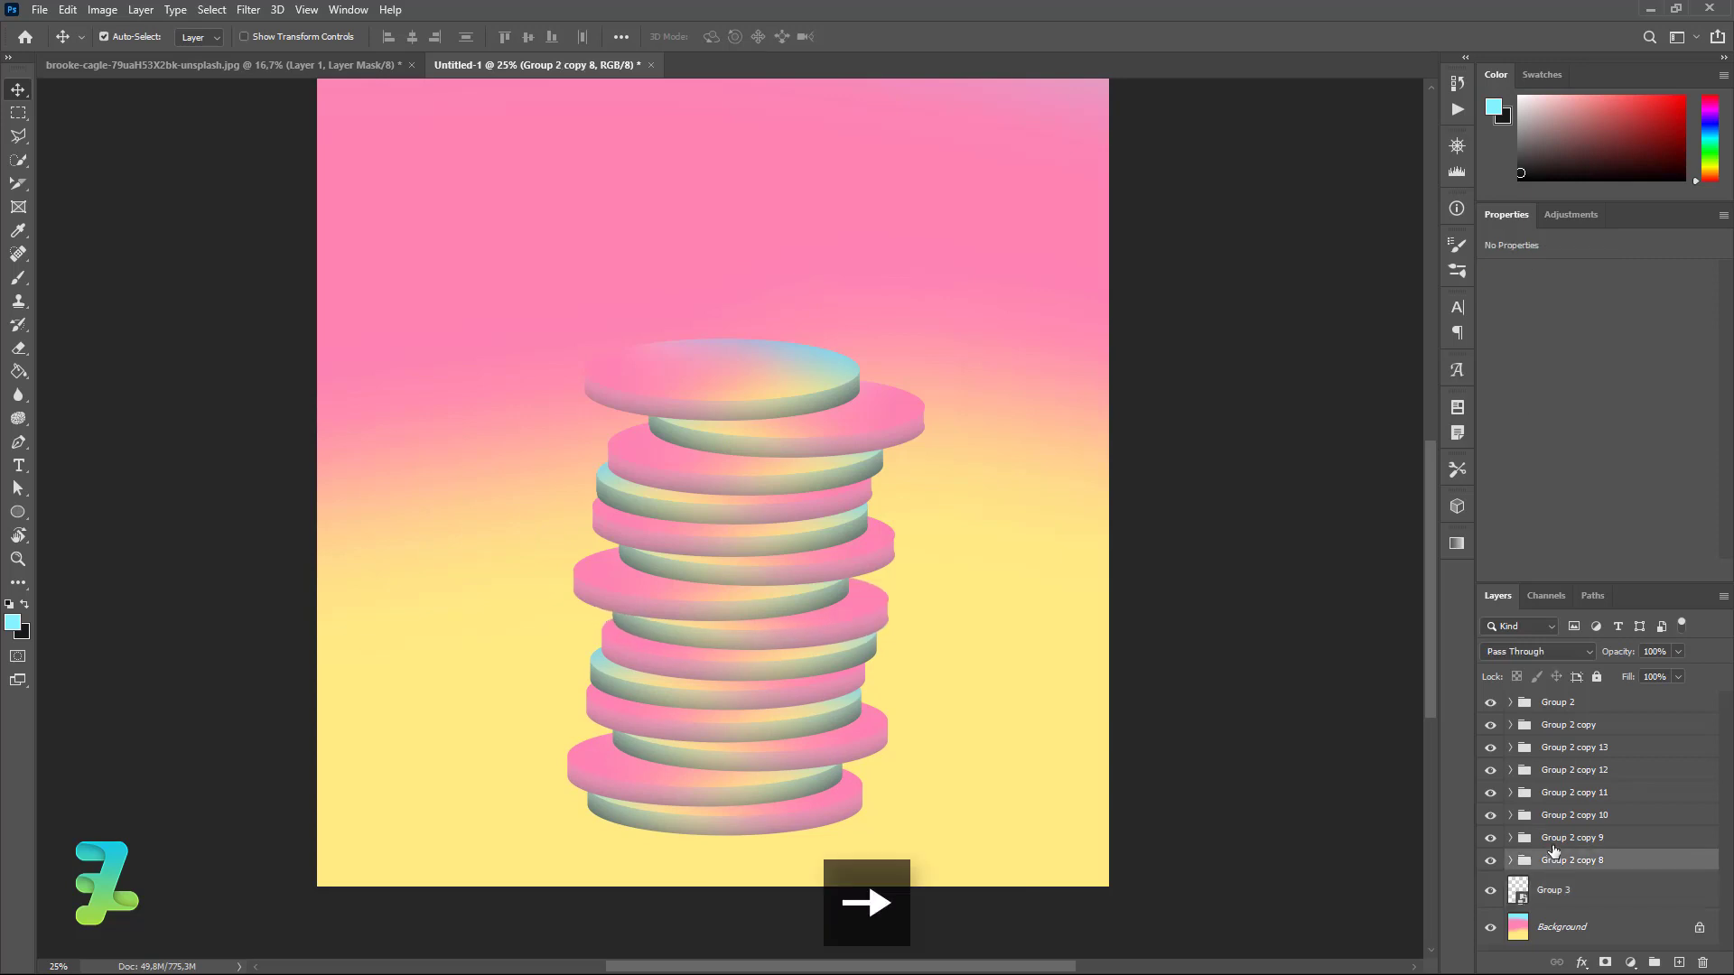
key("Left")
key("Left")
key("Left")
key("Left")
key("Left")
key("Left")
key("Left")
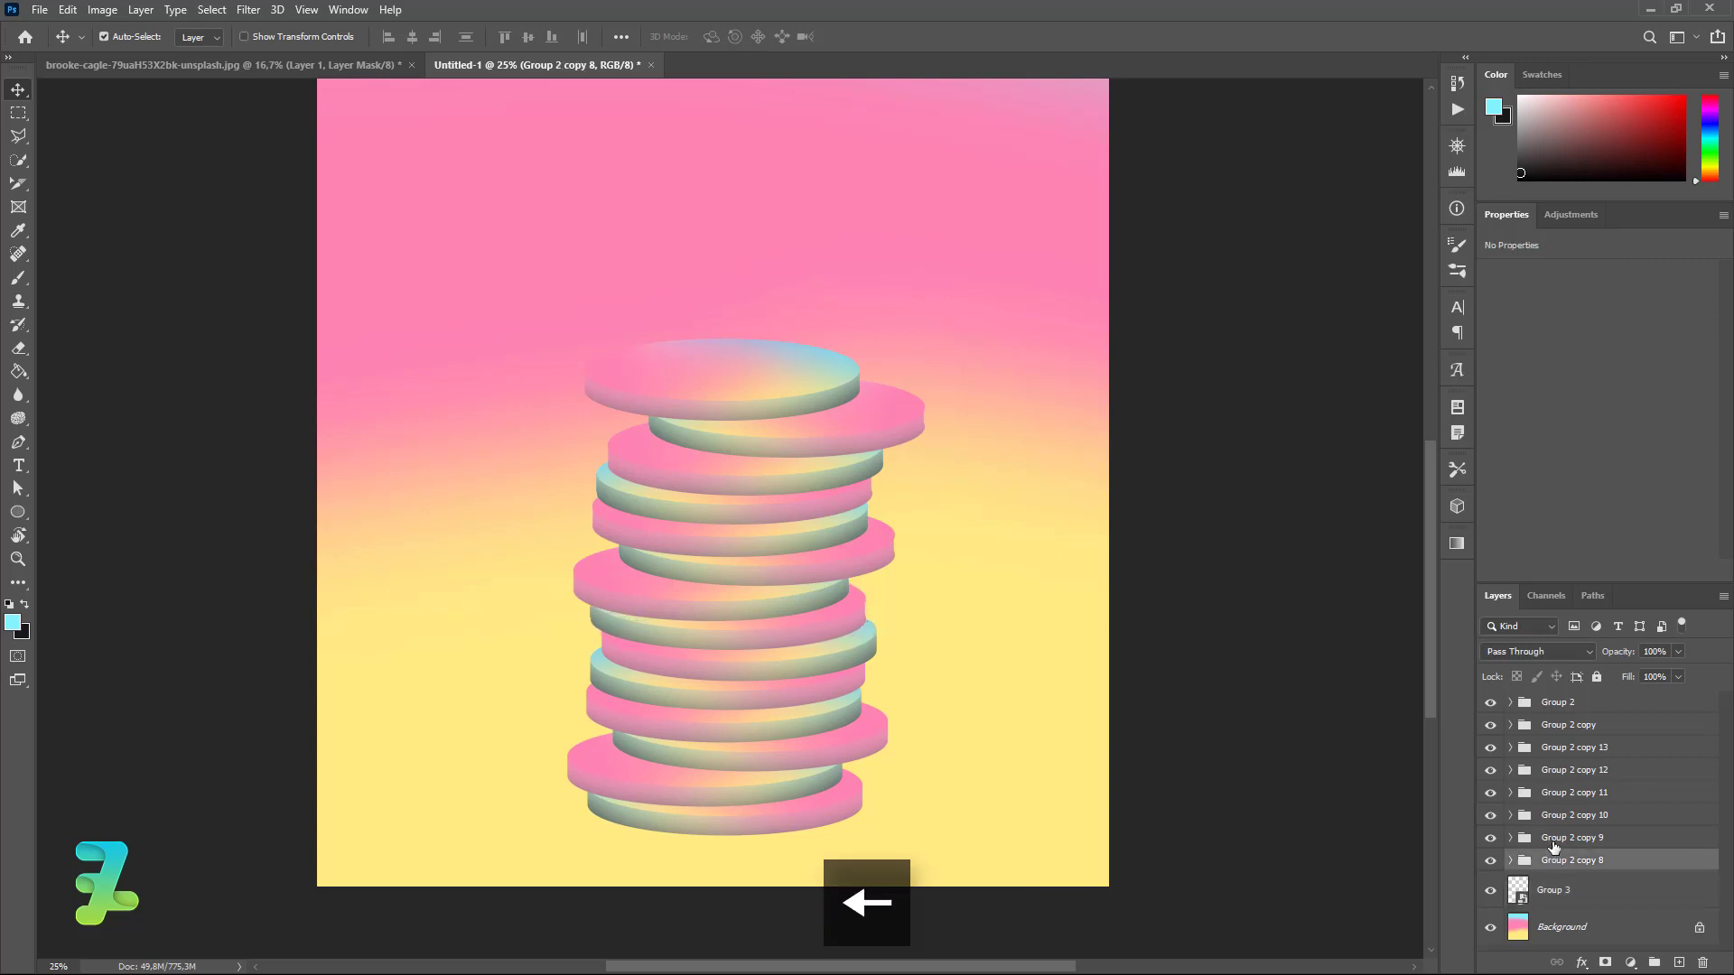
key("Left")
key("Left")
key("Left")
key("Left")
left_click(1529, 838)
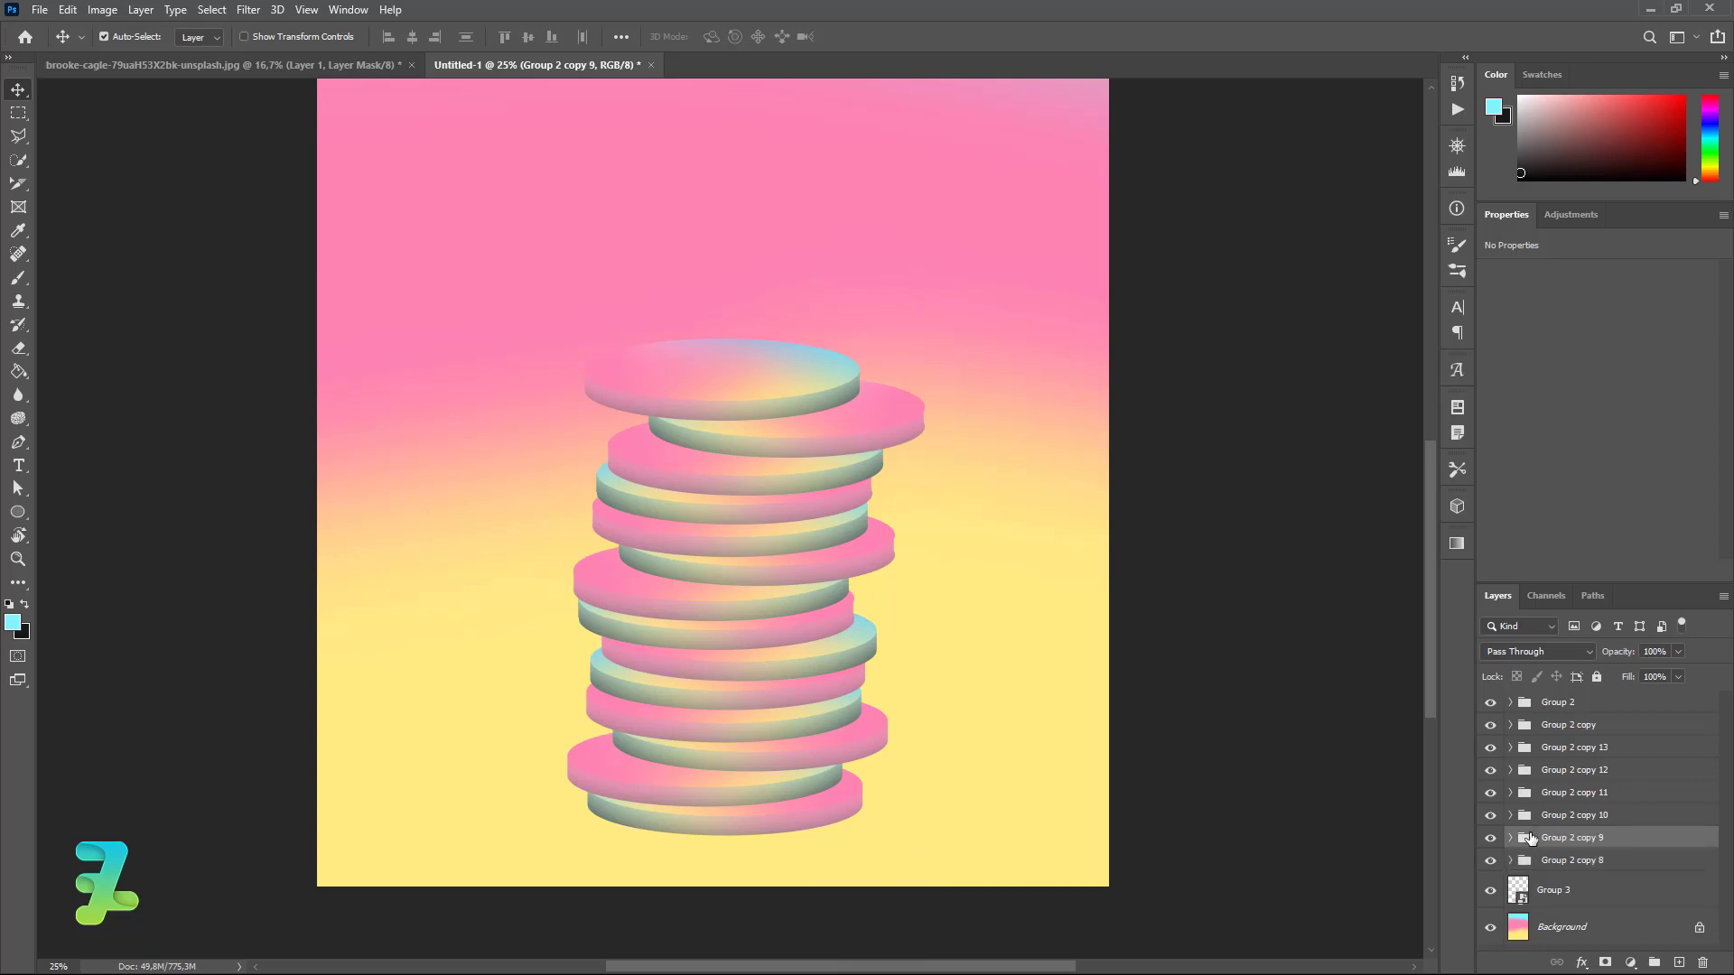
key("Right")
key("Right")
key("Right")
key("Right")
key("Right")
key("Right")
key("Right")
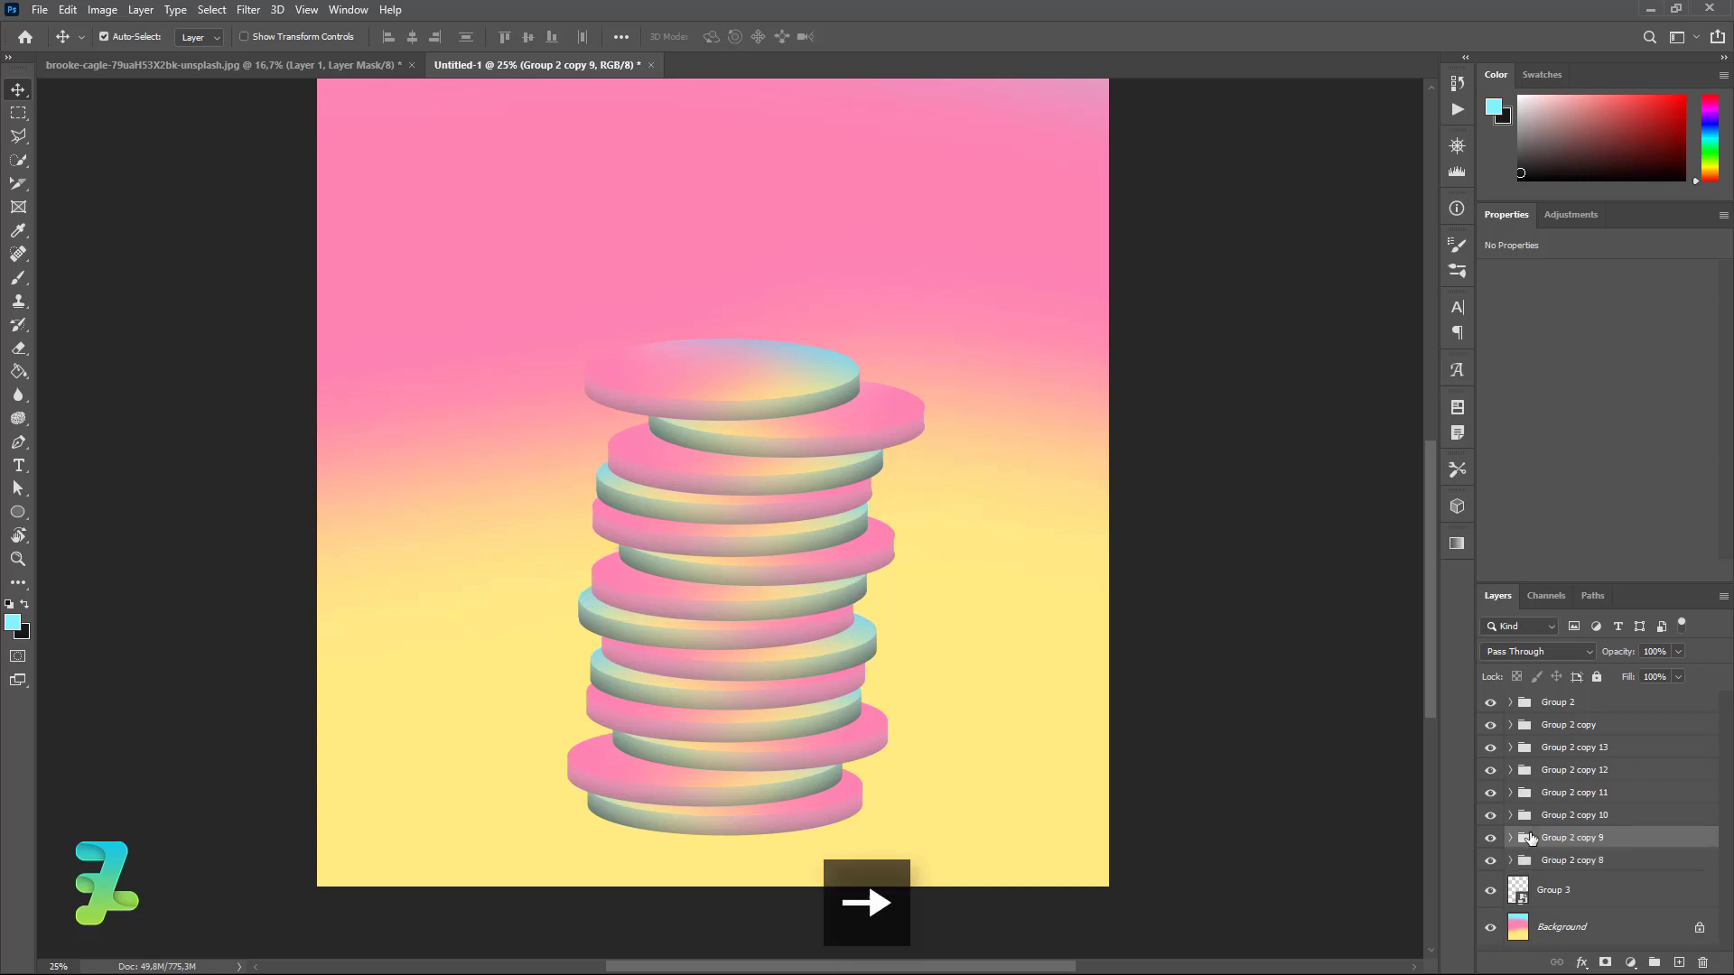
key("Right")
key("Right")
Offset Group 2 copy 10 left, copy 11 right and copy 12 left.
left_click(1533, 816)
key("Left")
key("Left")
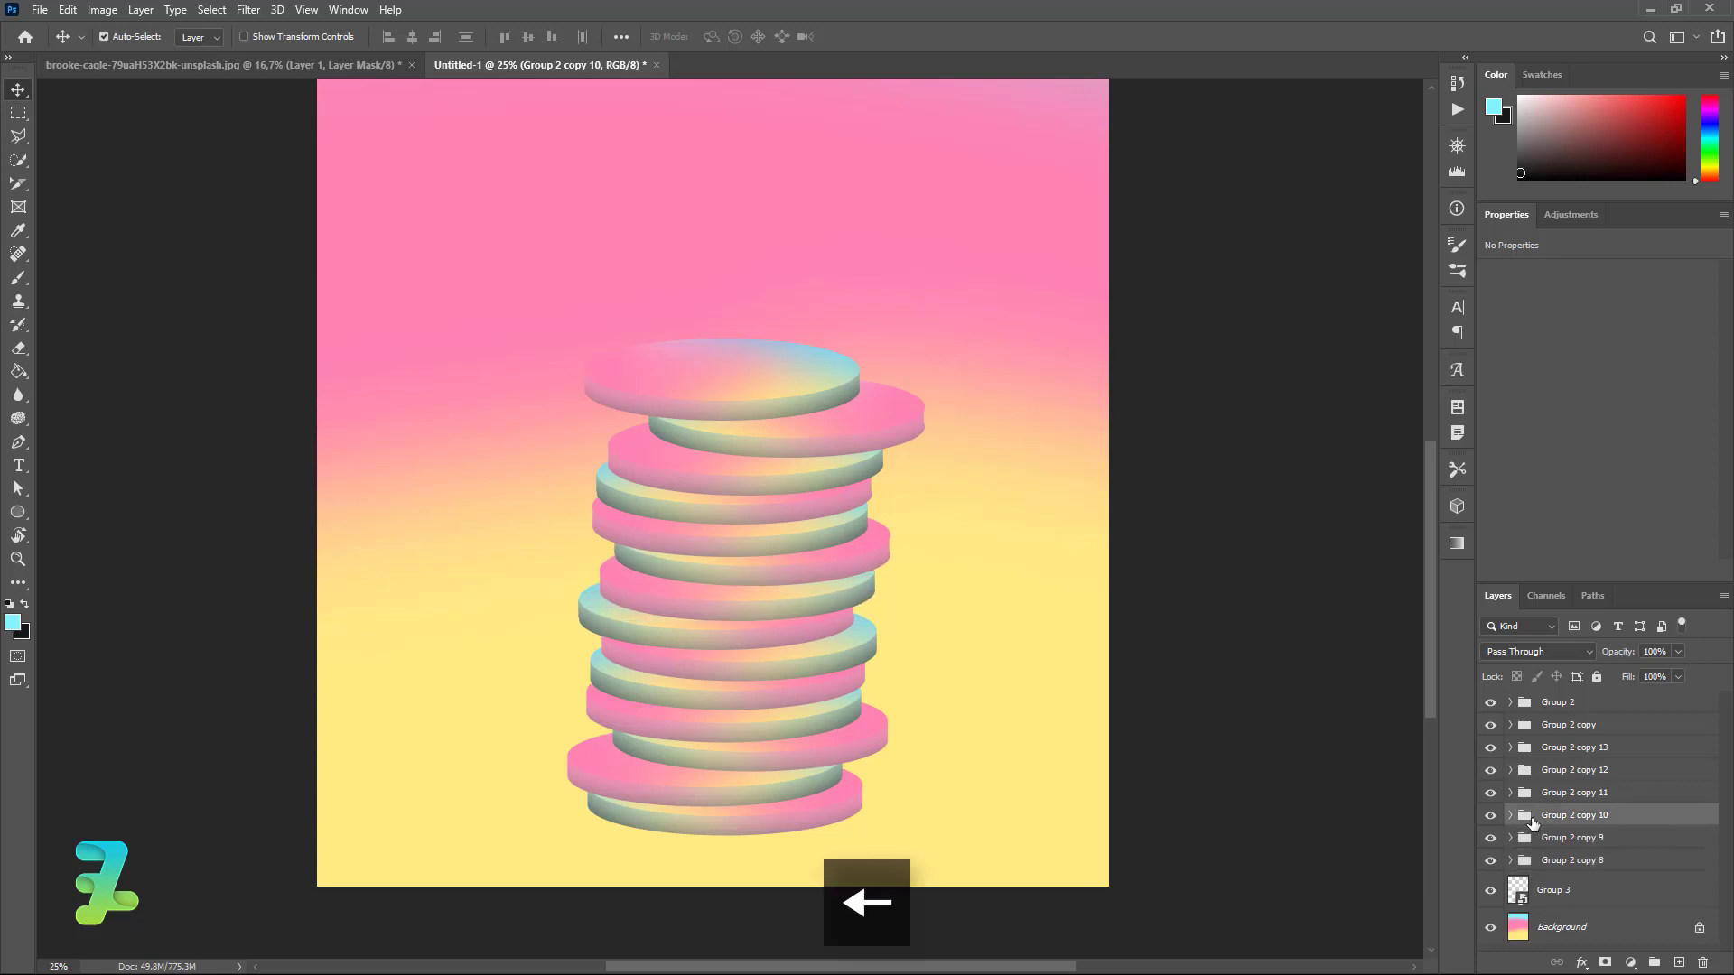
key("Left")
key("Left")
key("Left")
key("Left")
left_click(1548, 795)
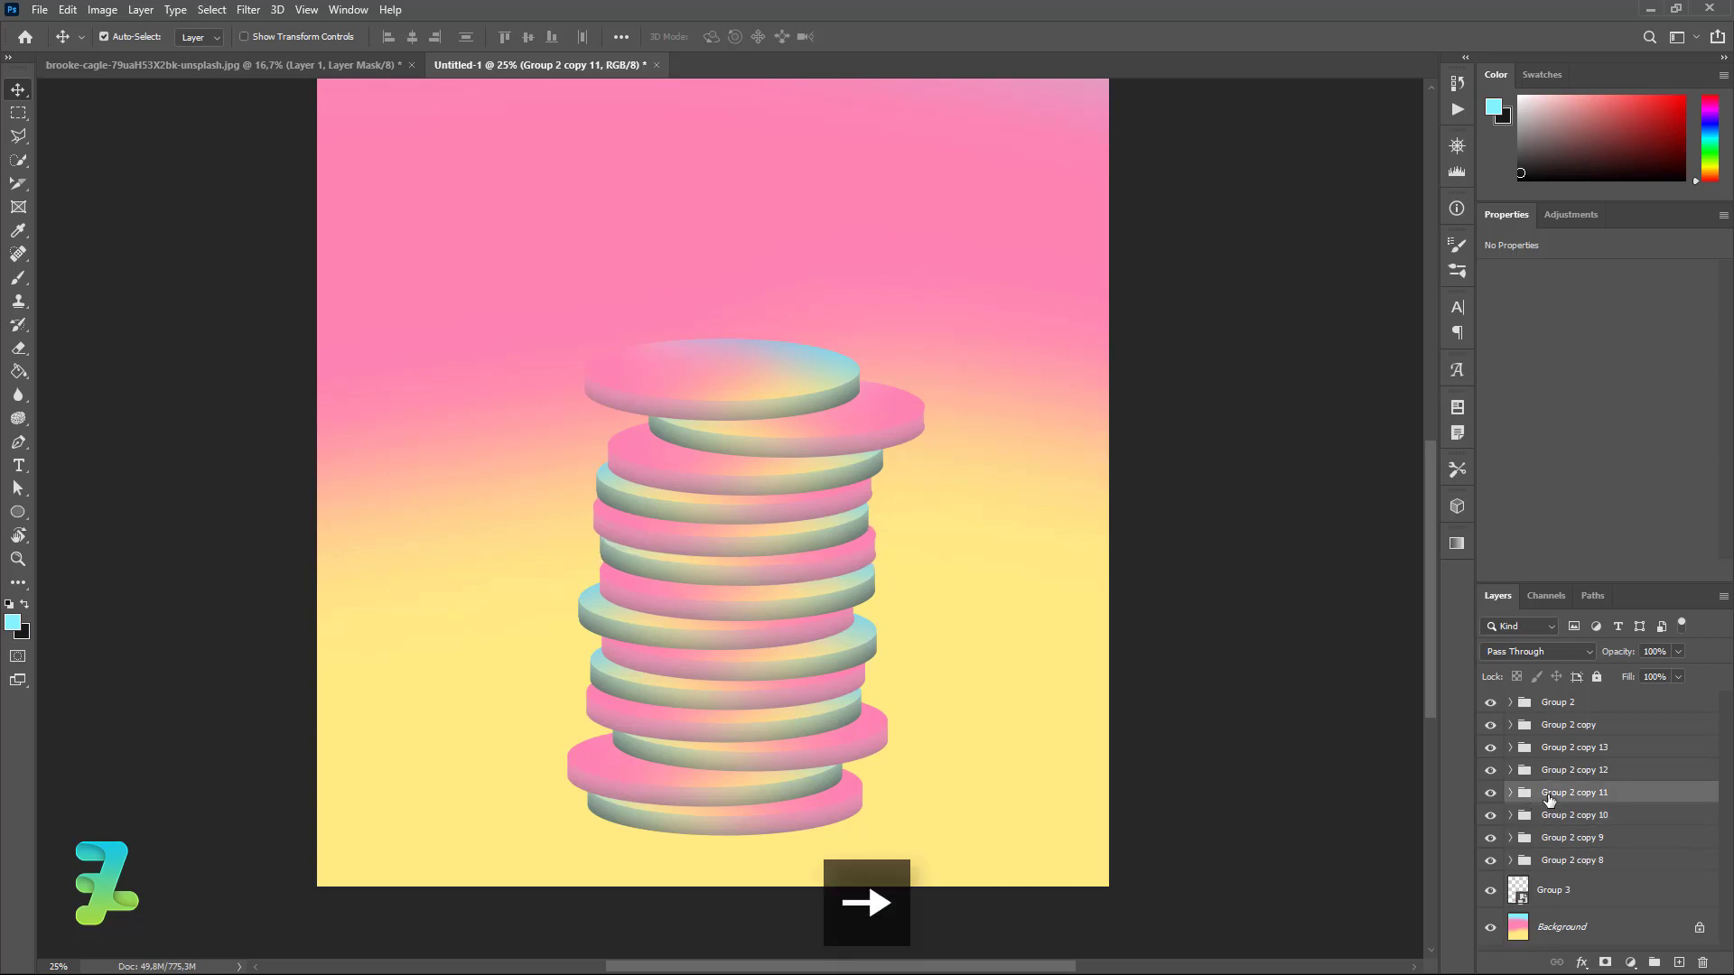
key("Right")
key("Right")
key("Right")
key("Right")
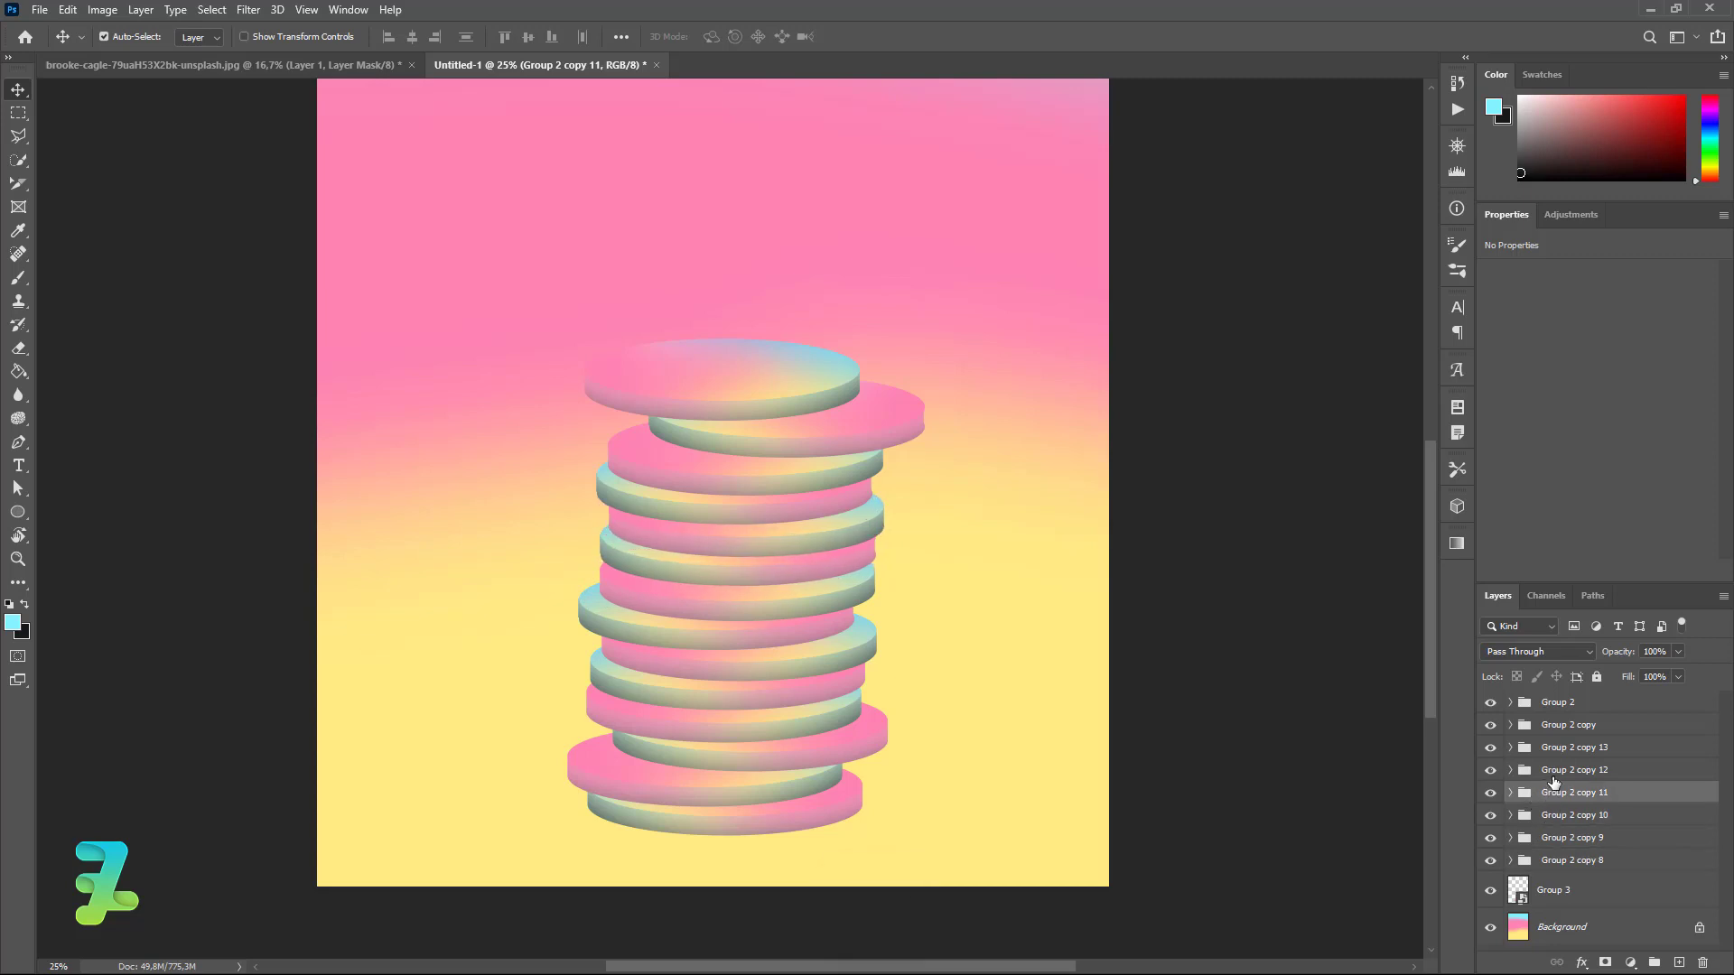
key("Right")
key("Right")
key("Right")
key("Right")
key("Right")
left_click(1553, 777)
key("Left")
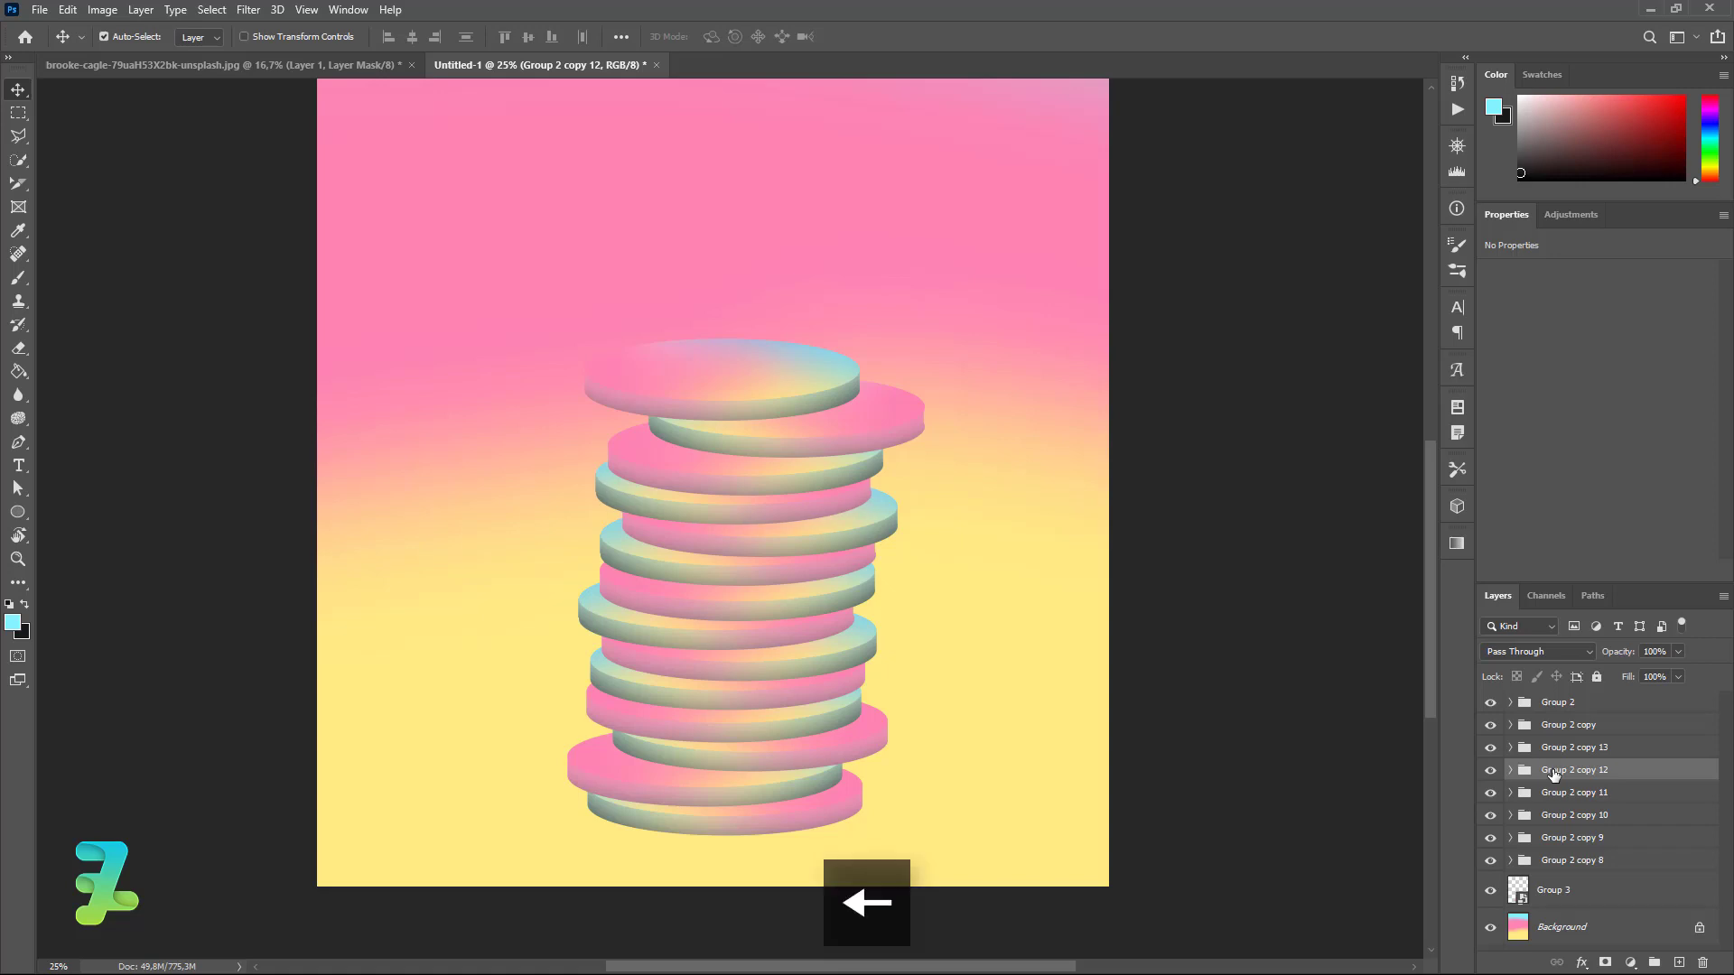
key("Left")
Offset Group 2 copy 13 and Group 2 copy sideways.
key("Left")
key("Left")
key("Left")
key("Left")
key("Left")
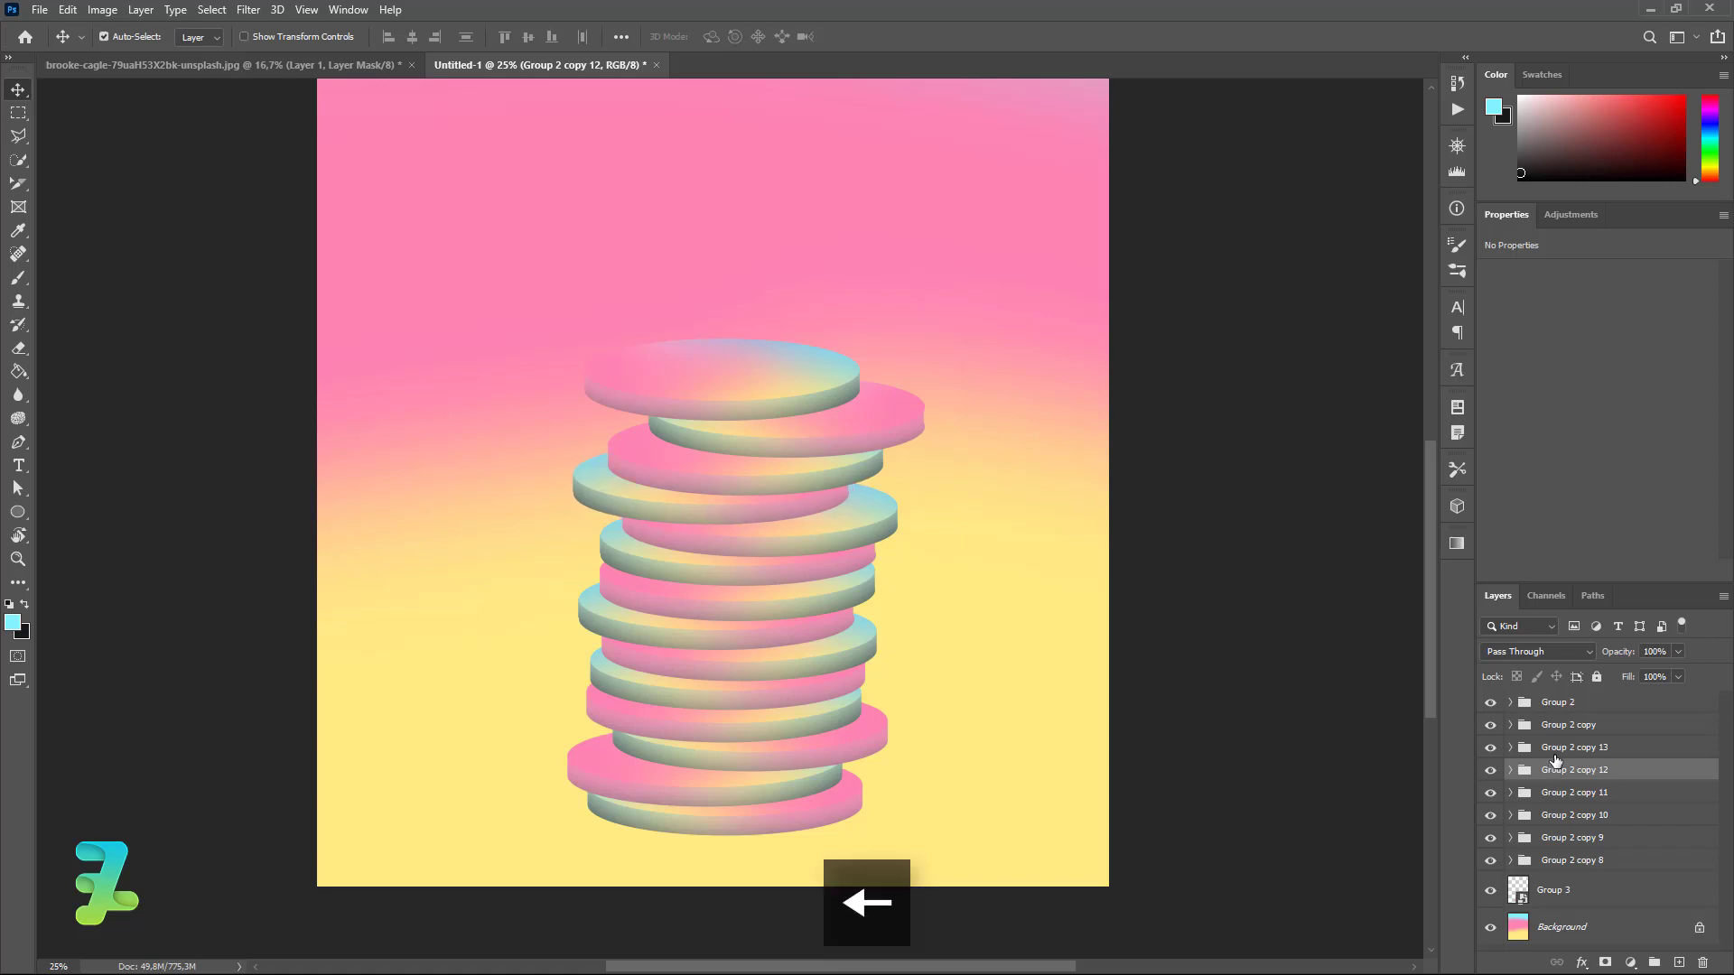
left_click(1555, 749)
key("Left")
key("Left")
key("Left")
key("Left")
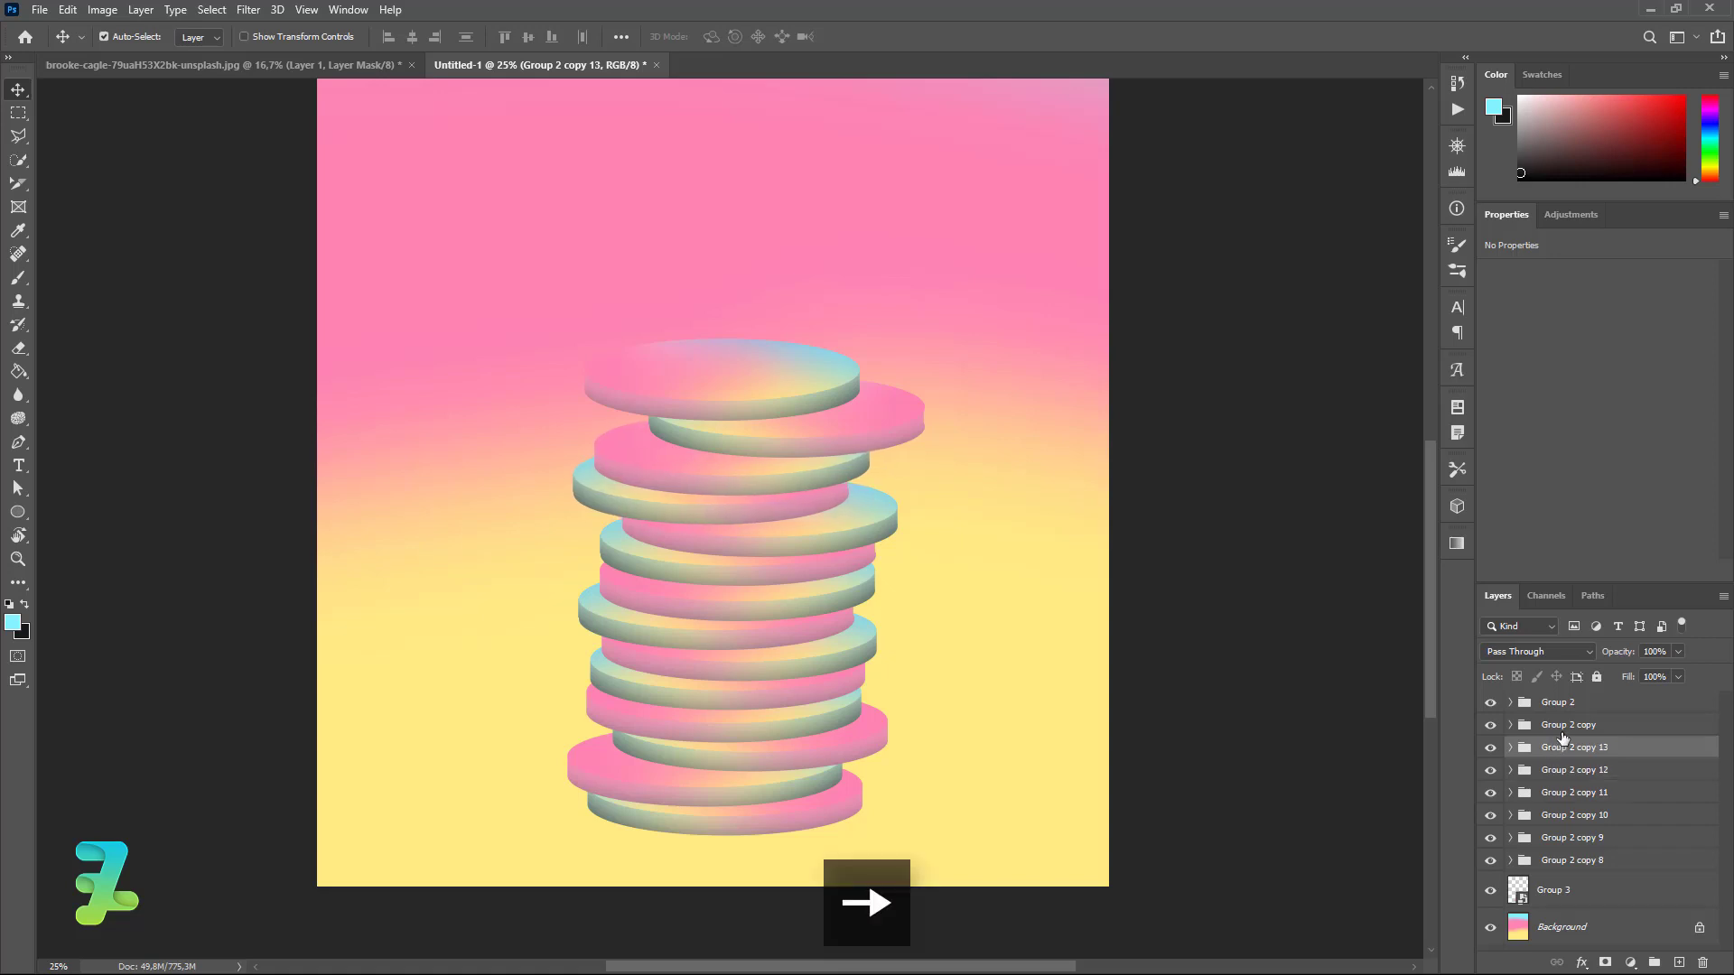
left_click(1572, 727)
key("Left")
key("Left")
key("Left")
key("Left")
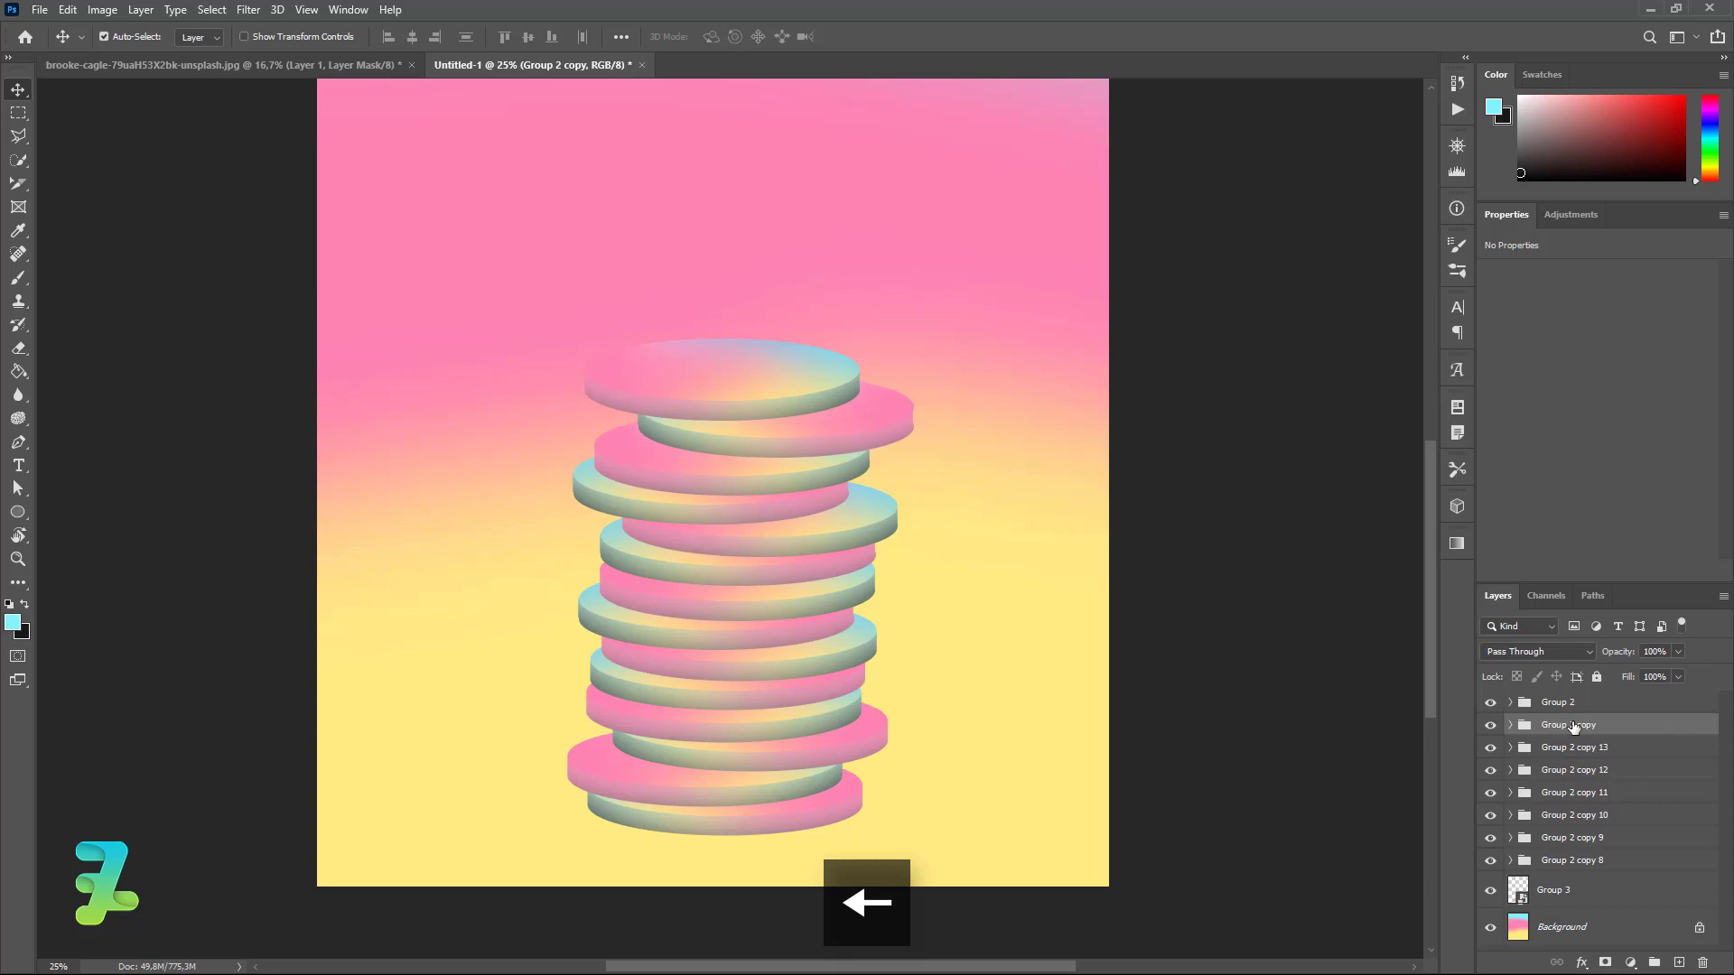
left_click(1585, 705)
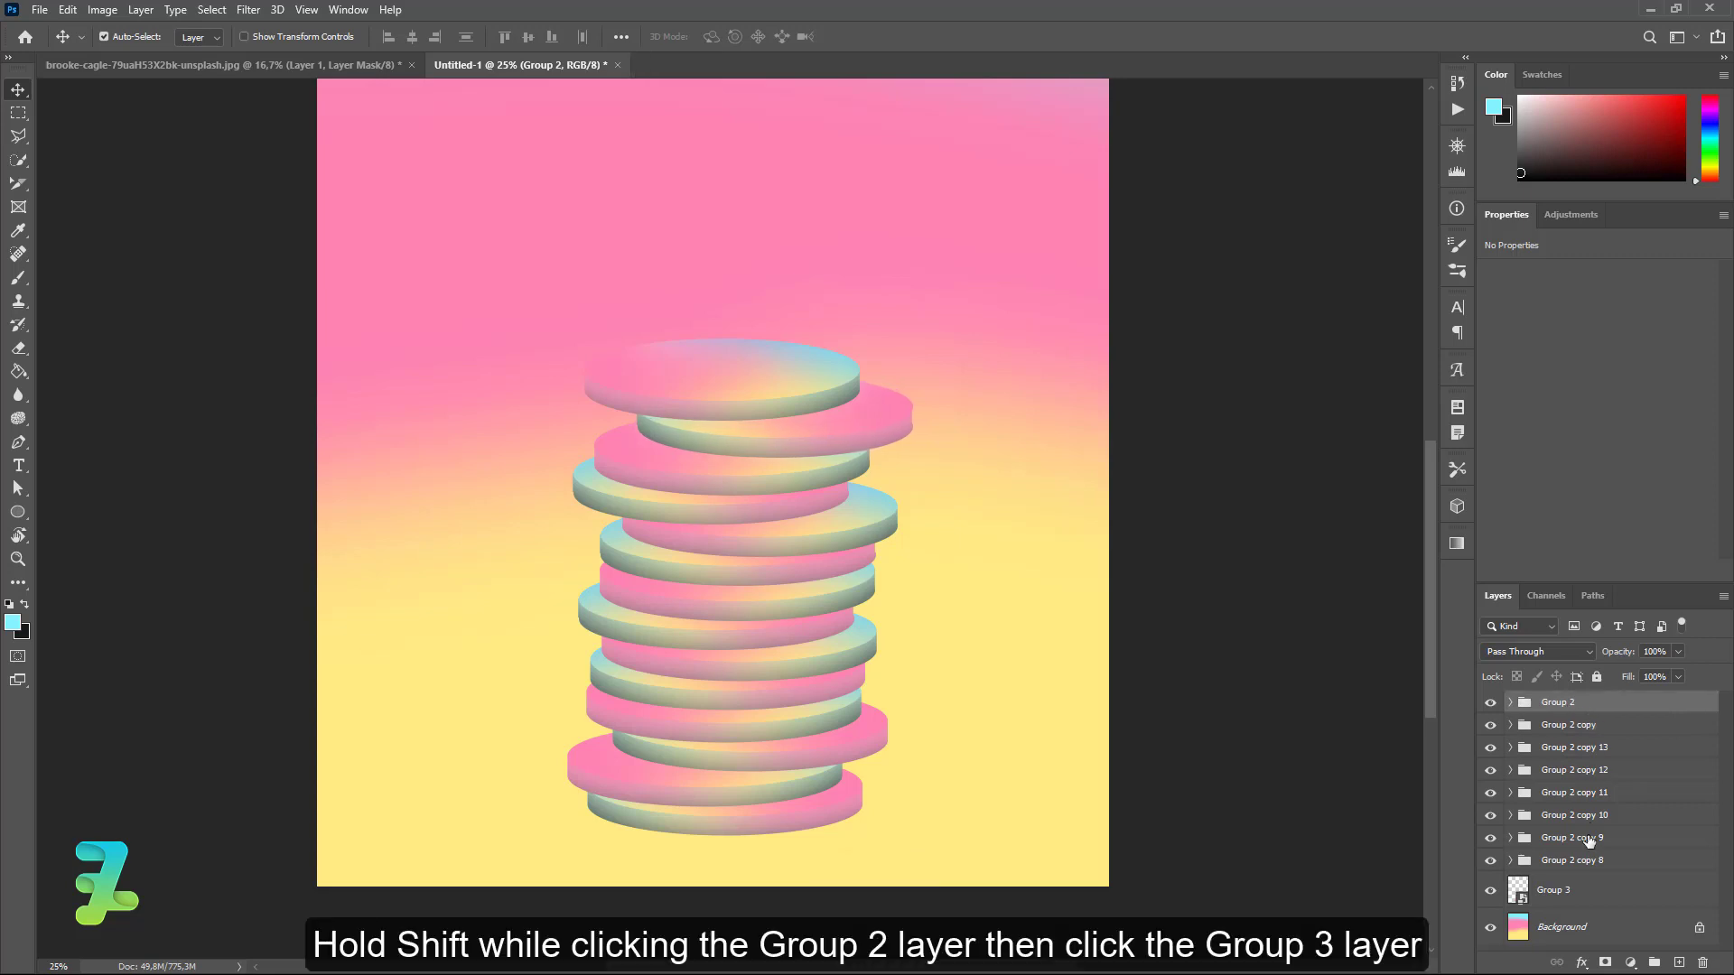
Group all disc layers into Group 4 and scale the tower to about 145%, repositioning it.
left_click(1572, 890, "shift")
key("ctrl+g")
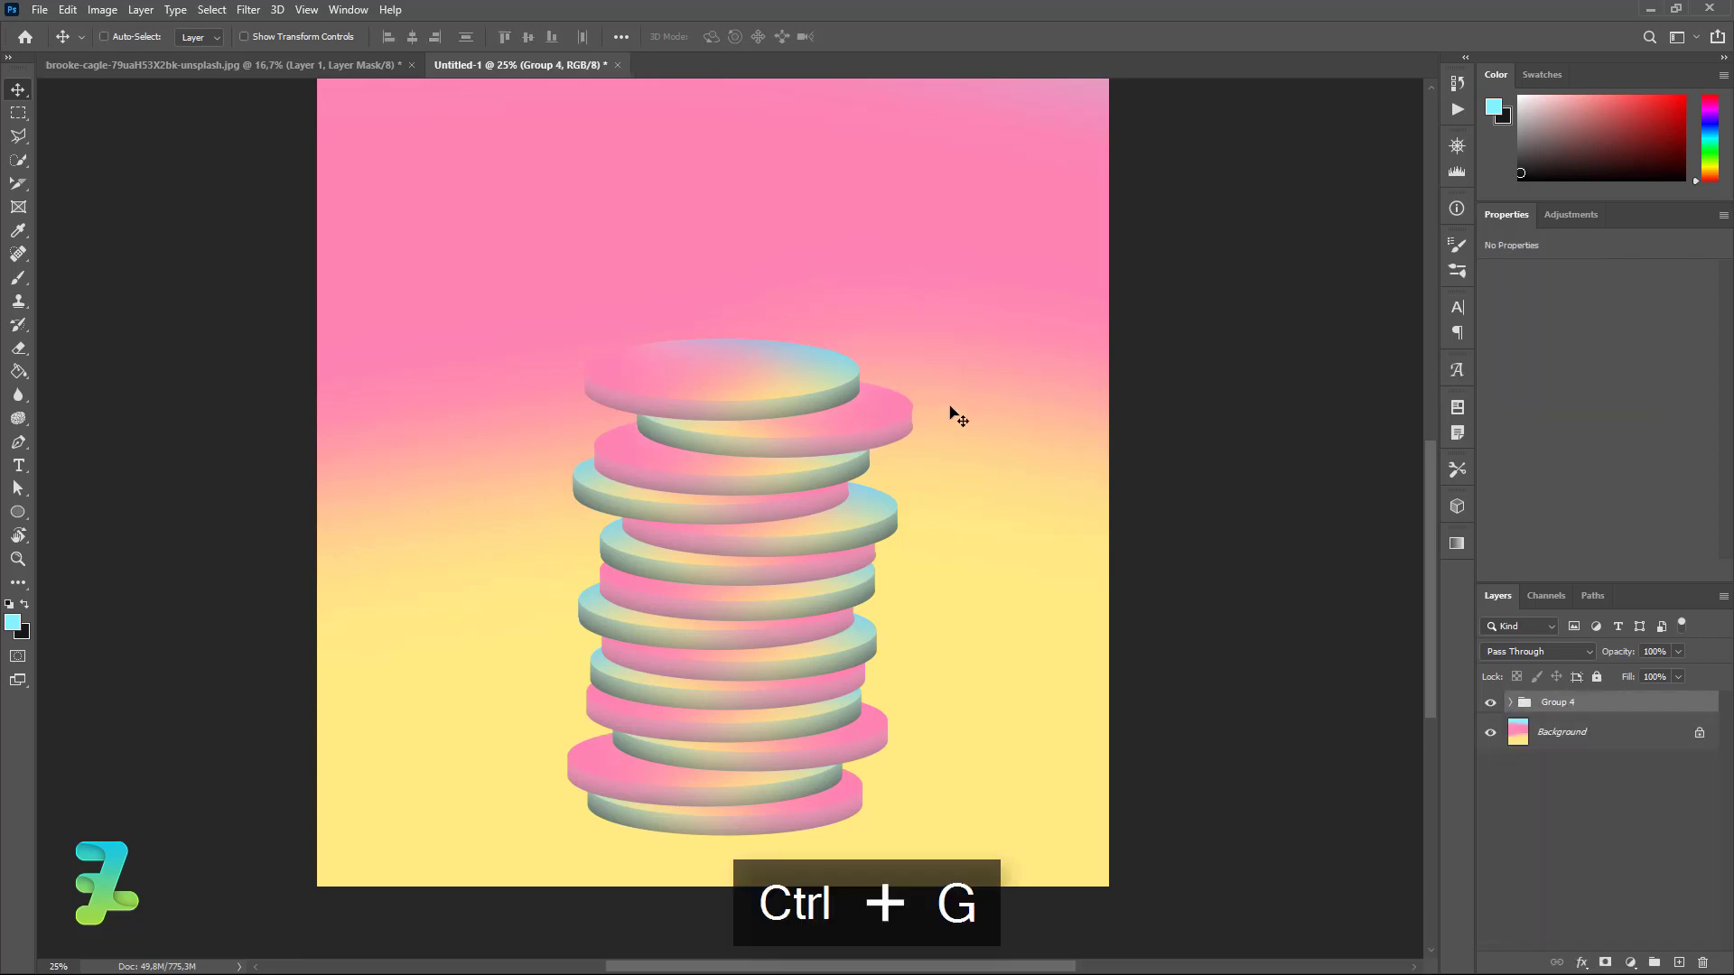
key("ctrl+t")
key("ctrl+minus")
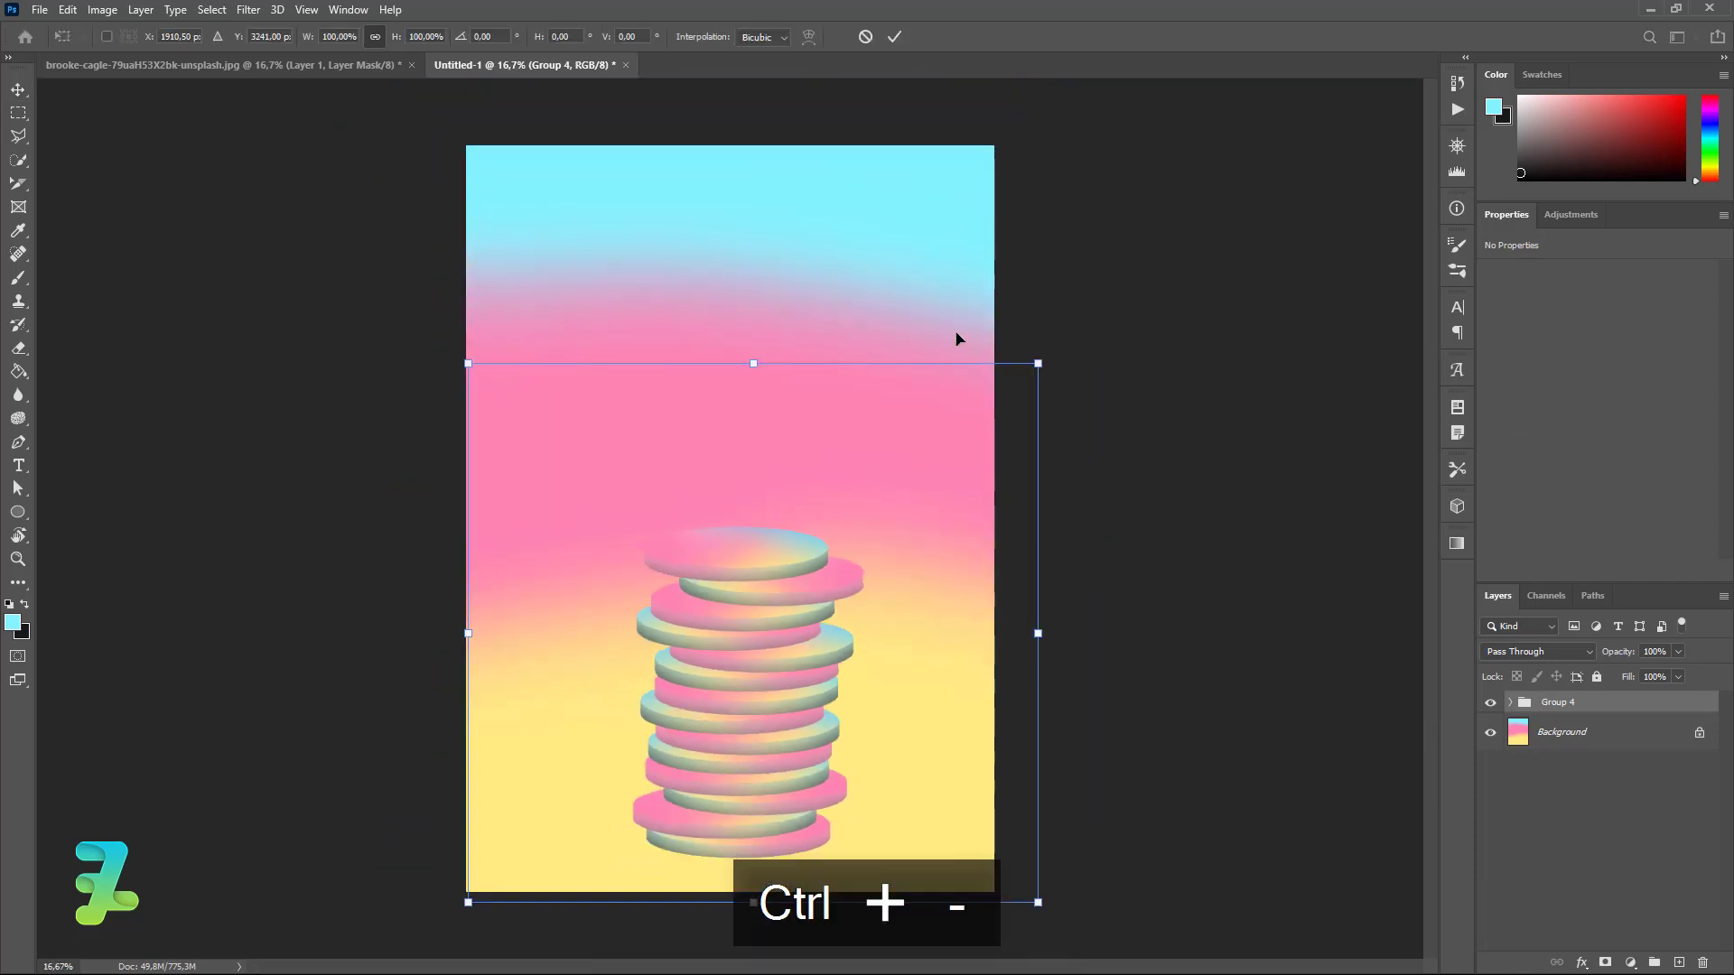
key("ctrl+minus")
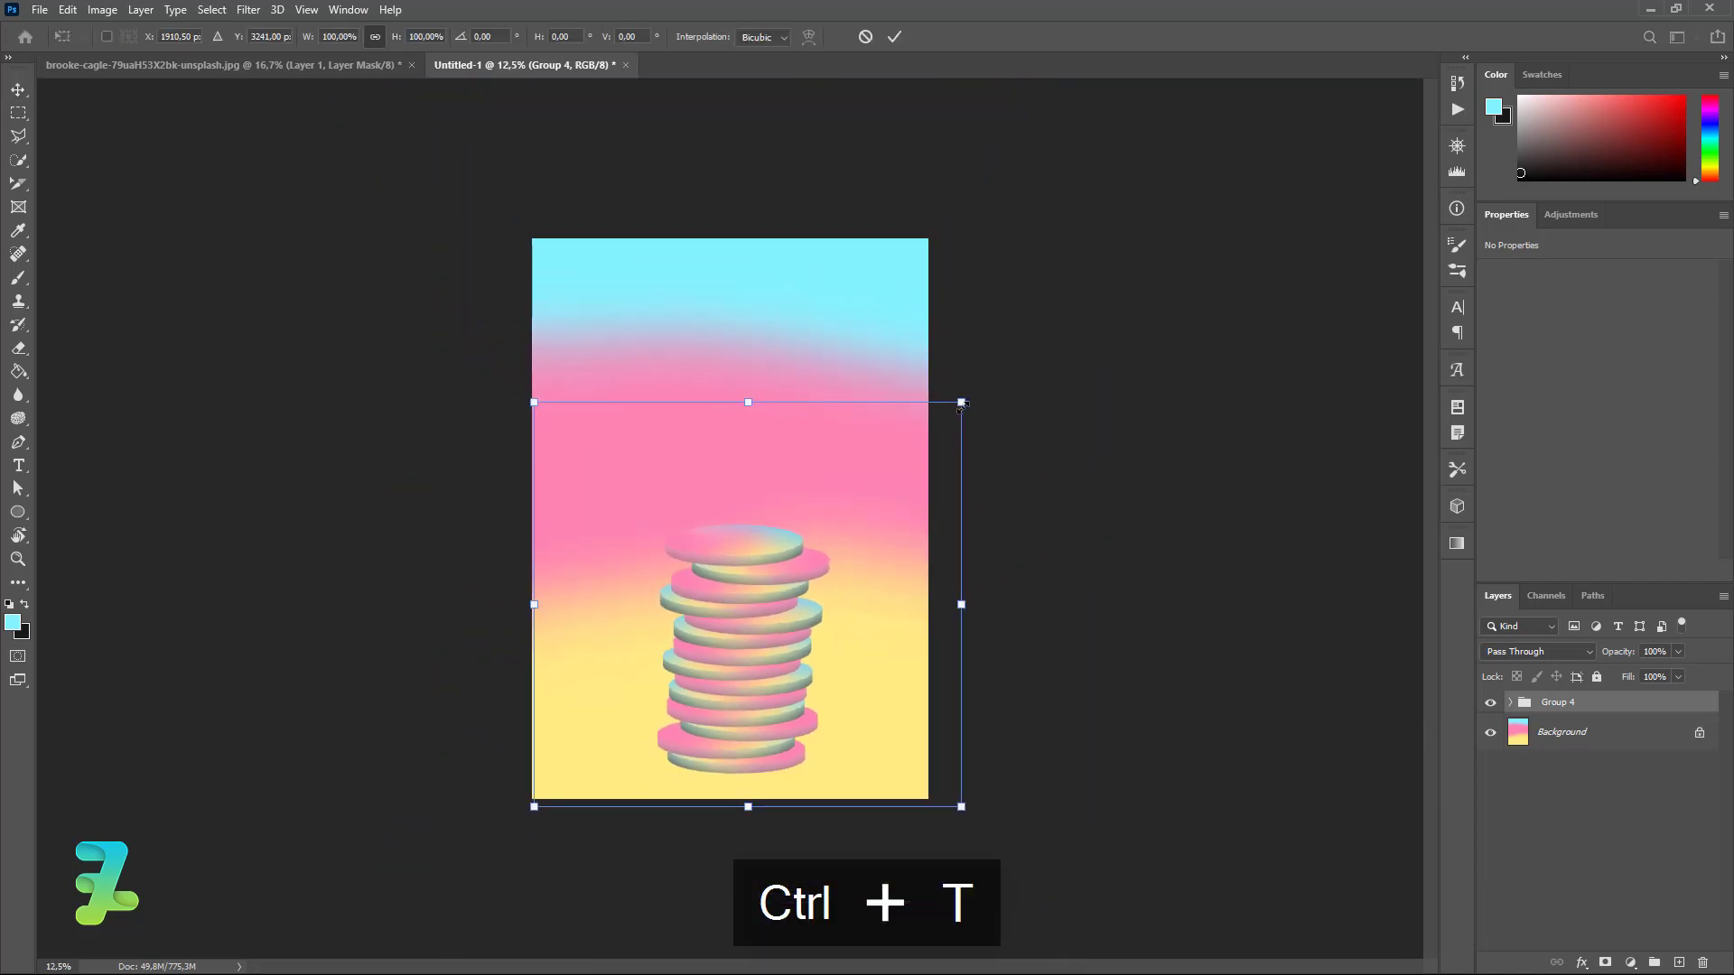
left_click_drag(961, 403, 997, 372)
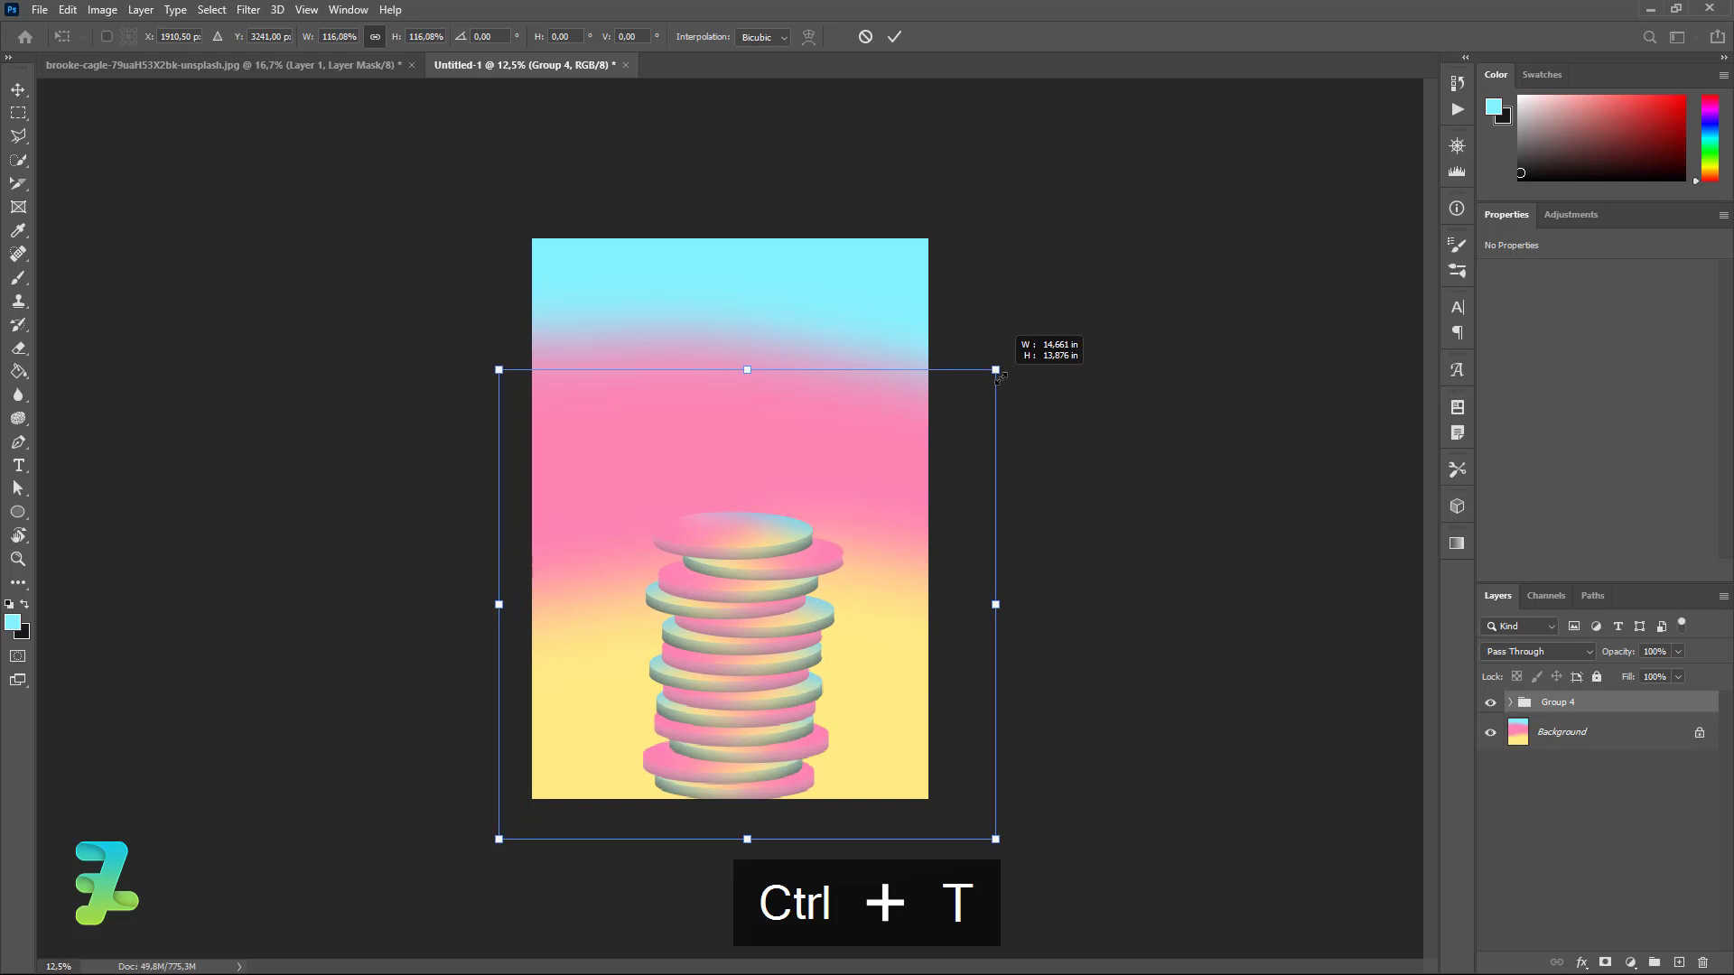
left_click_drag(997, 372, 993, 371)
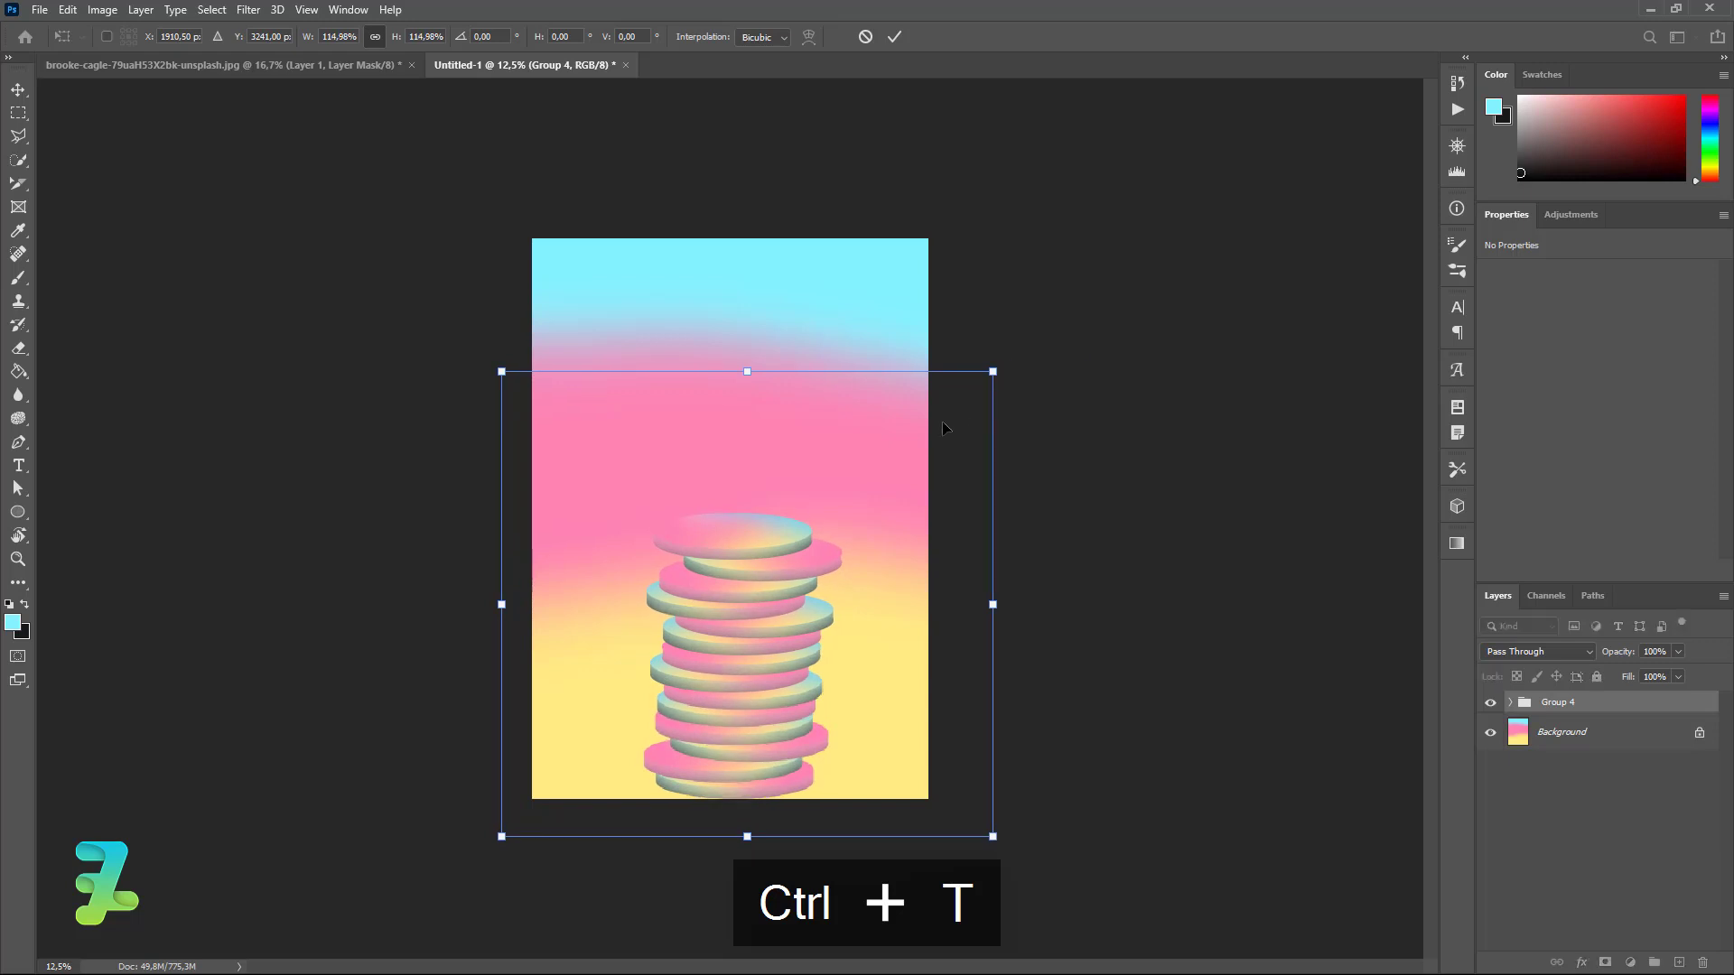
left_click_drag(759, 580, 746, 582)
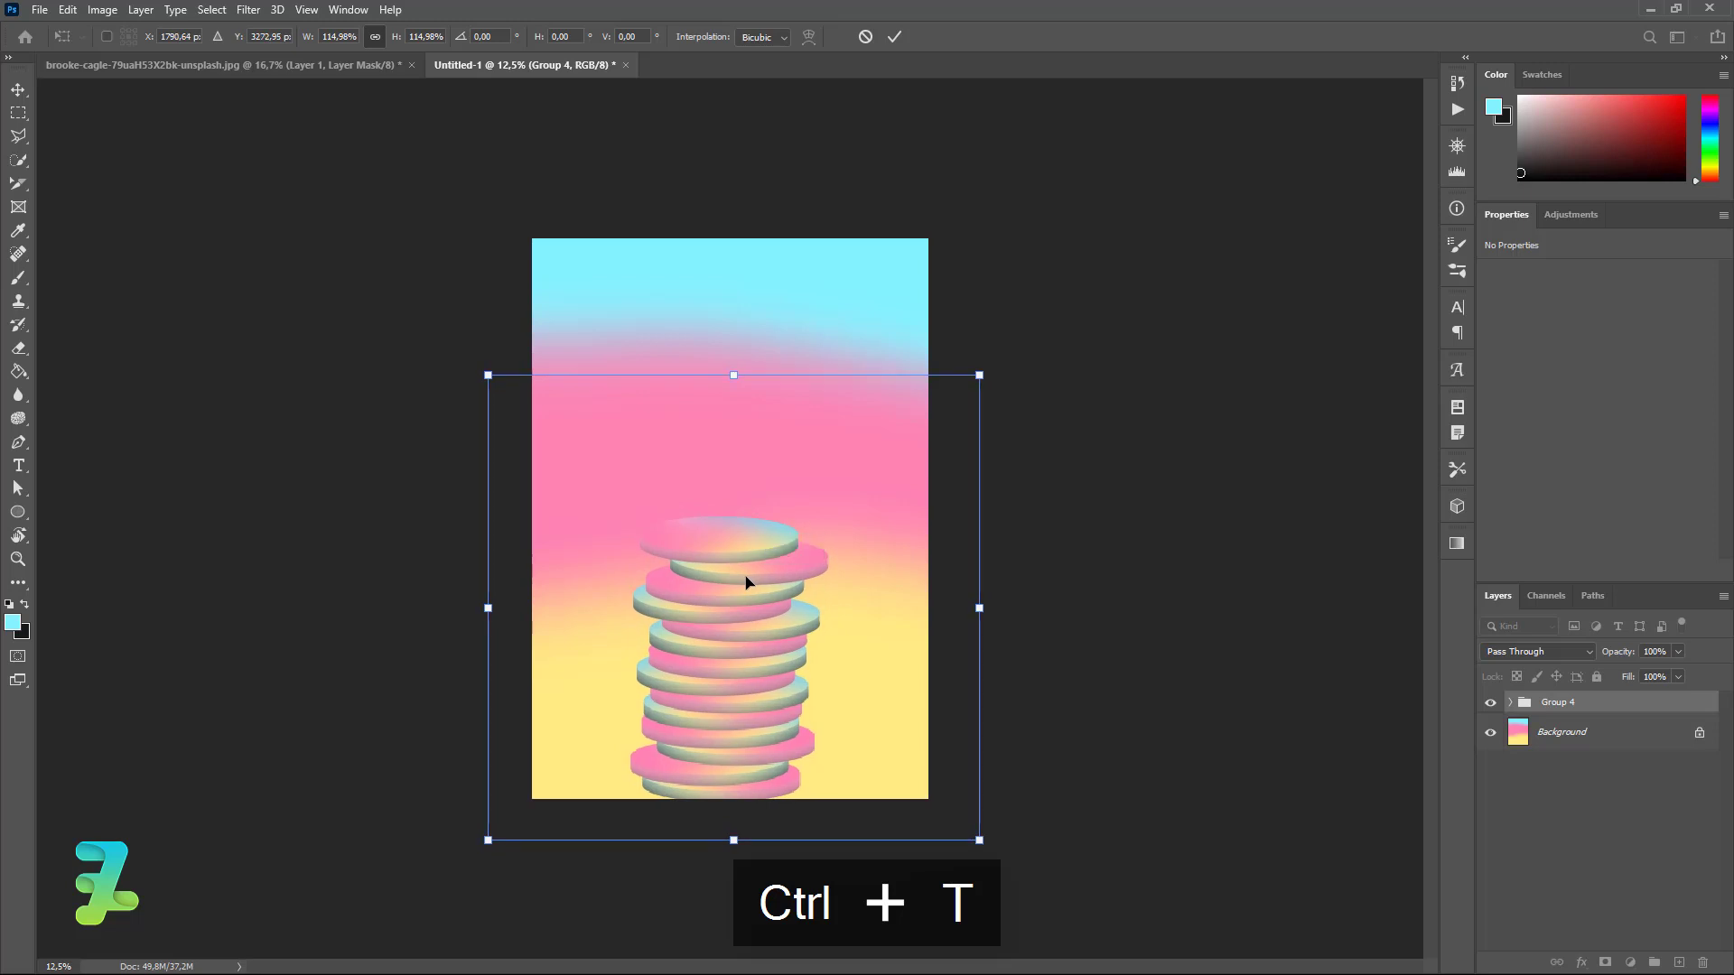
left_click_drag(982, 375, 1064, 316)
mouse_move(804, 491)
left_mouse_down()
mouse_move(801, 452)
mouse_move(811, 470)
left_mouse_up()
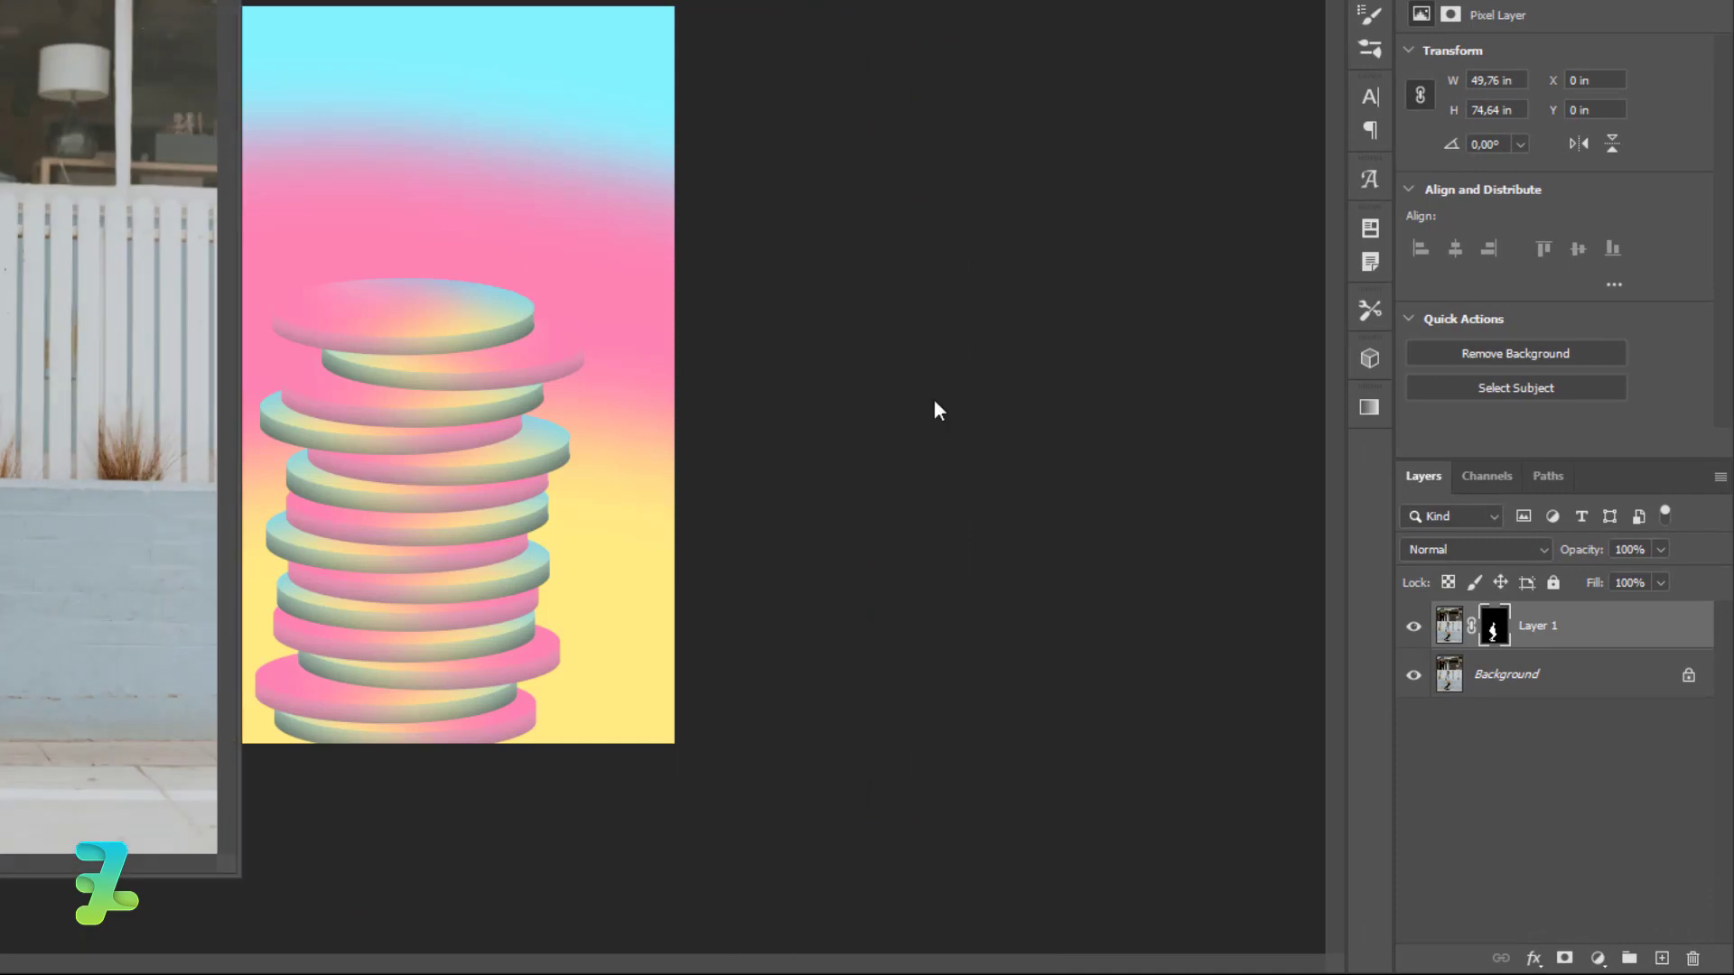
Bring the skateboarder Layer 1 into the poster and convert it to a smart object.
mouse_move(1440, 637)
left_mouse_down()
mouse_move(503, 217)
mouse_move(471, 229)
left_mouse_up()
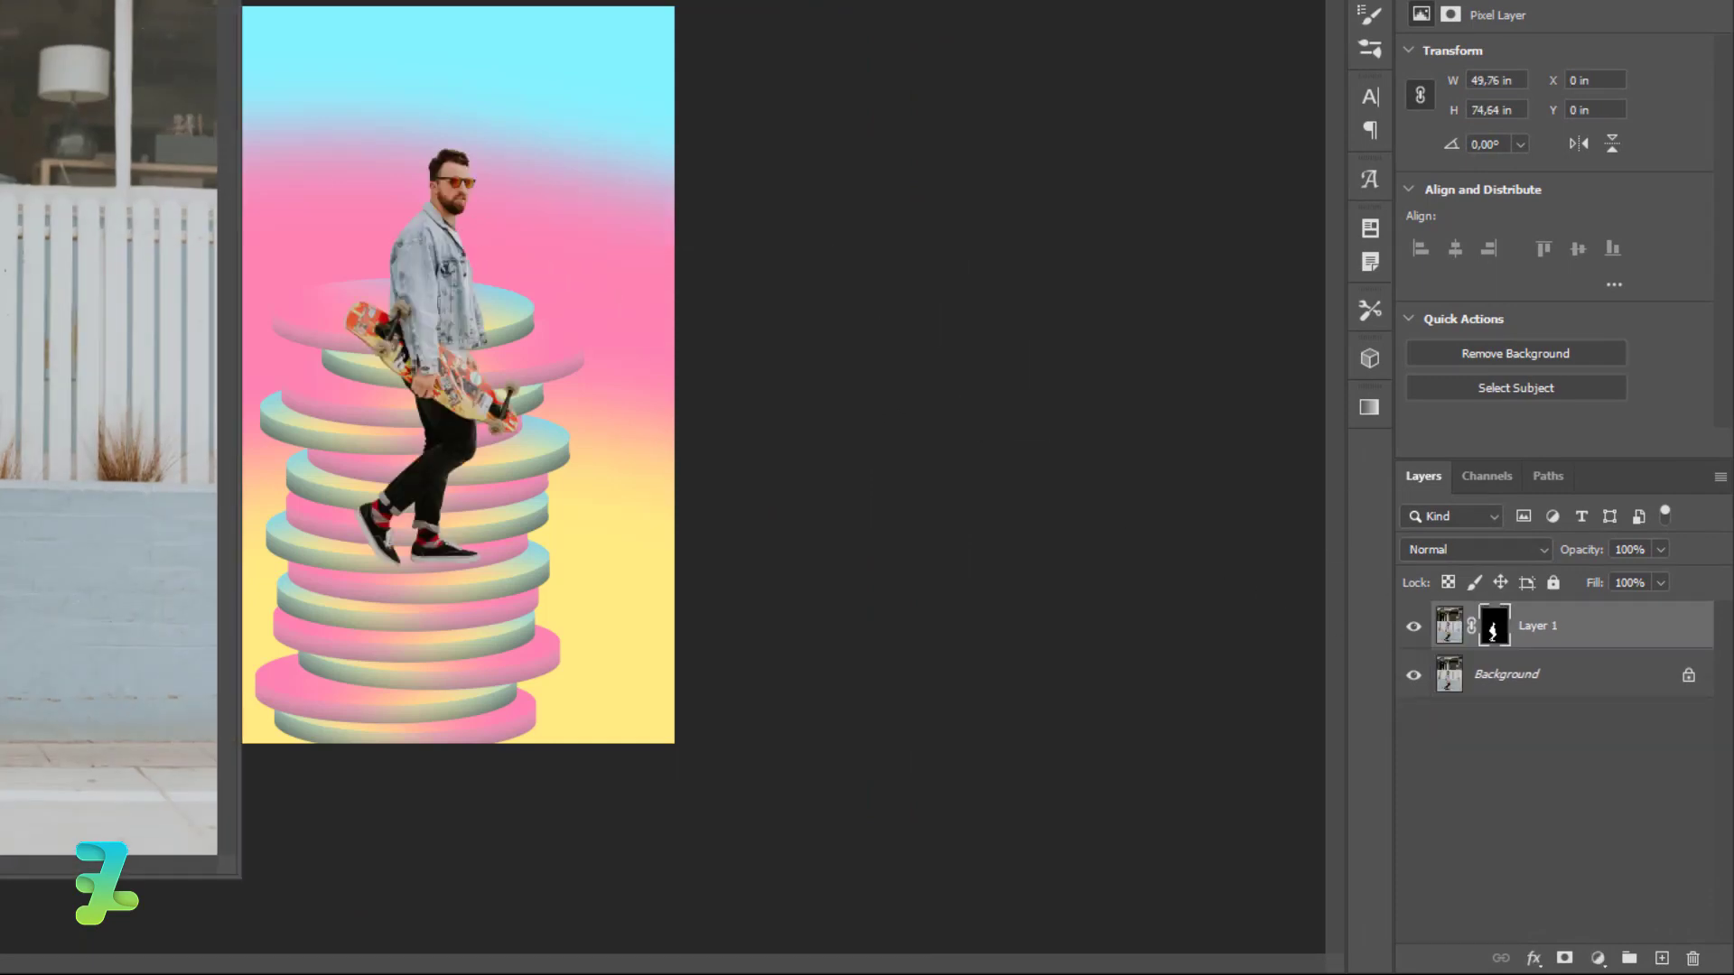
left_click_drag(108, 362, 232, 375)
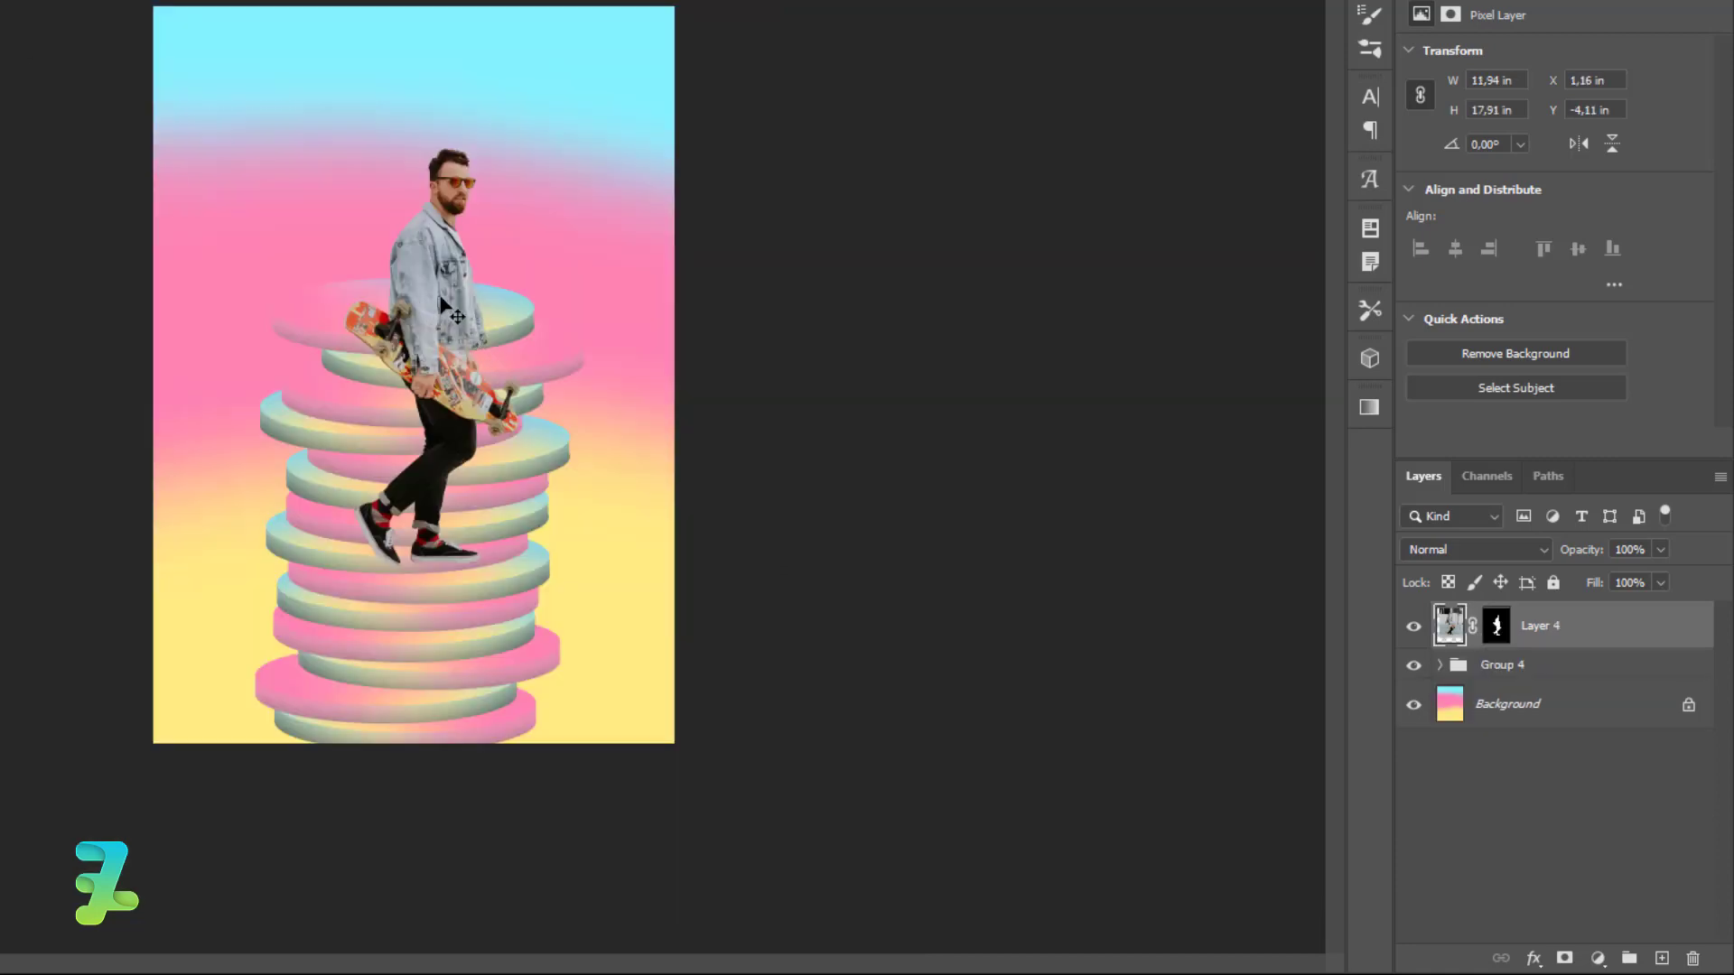
mouse_move(448, 307)
left_mouse_down()
mouse_move(423, 255)
mouse_move(441, 251)
left_mouse_up()
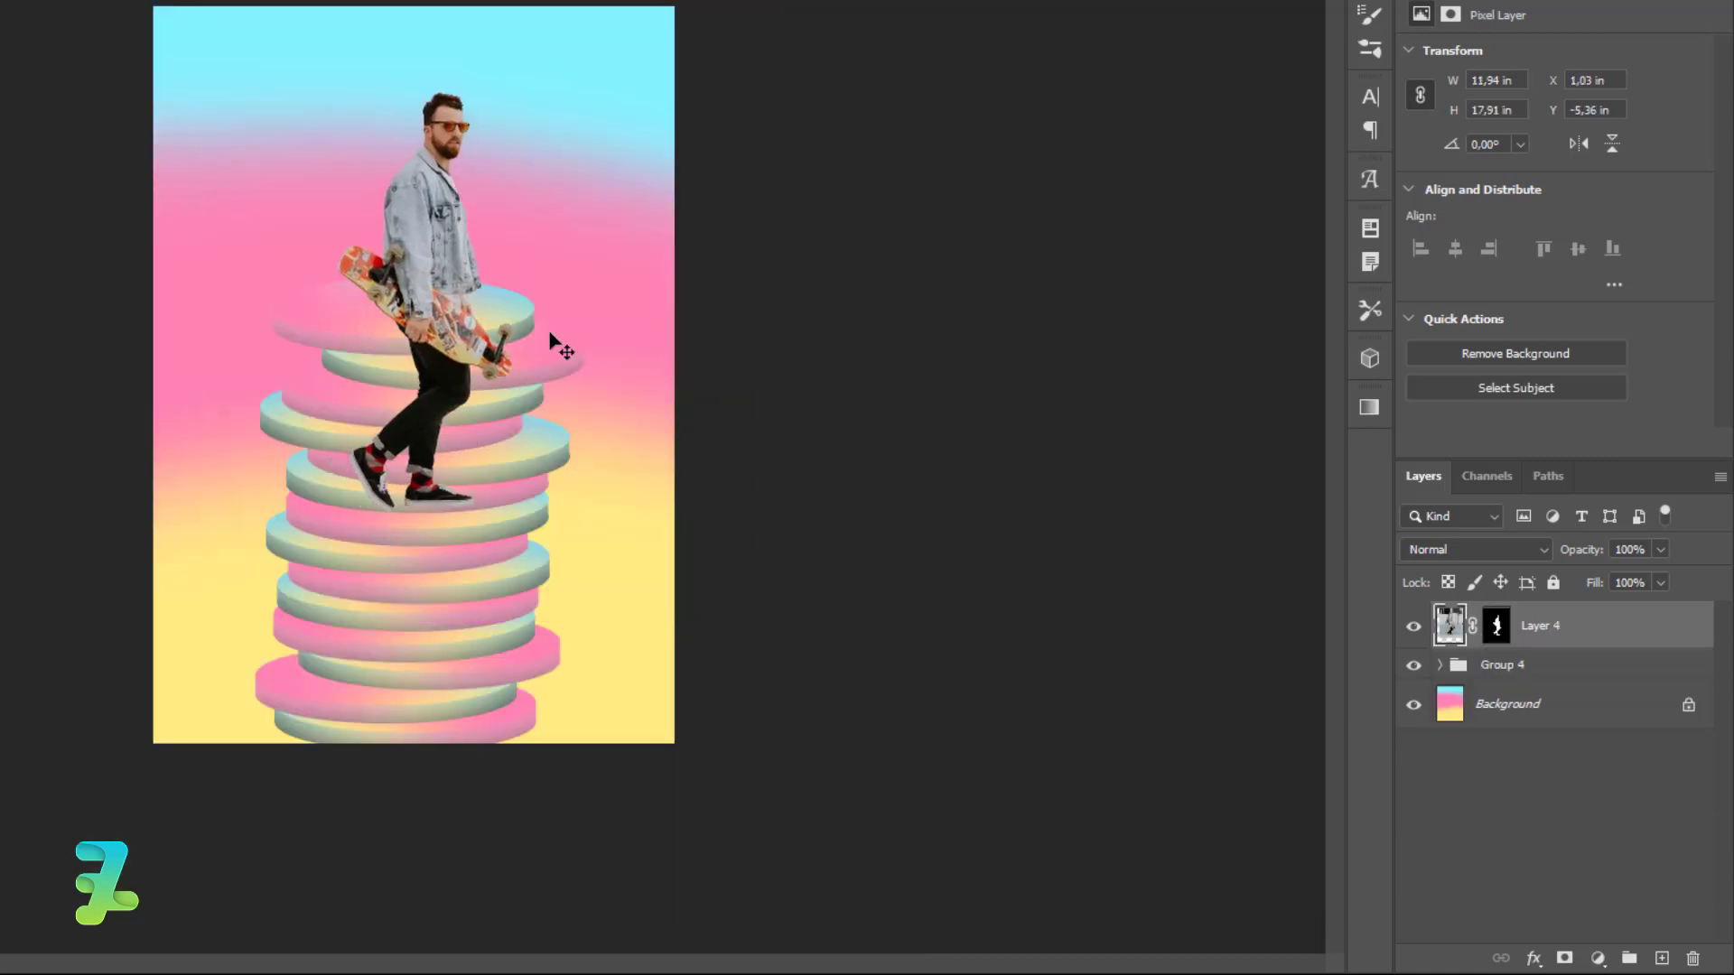
right_click(1625, 643)
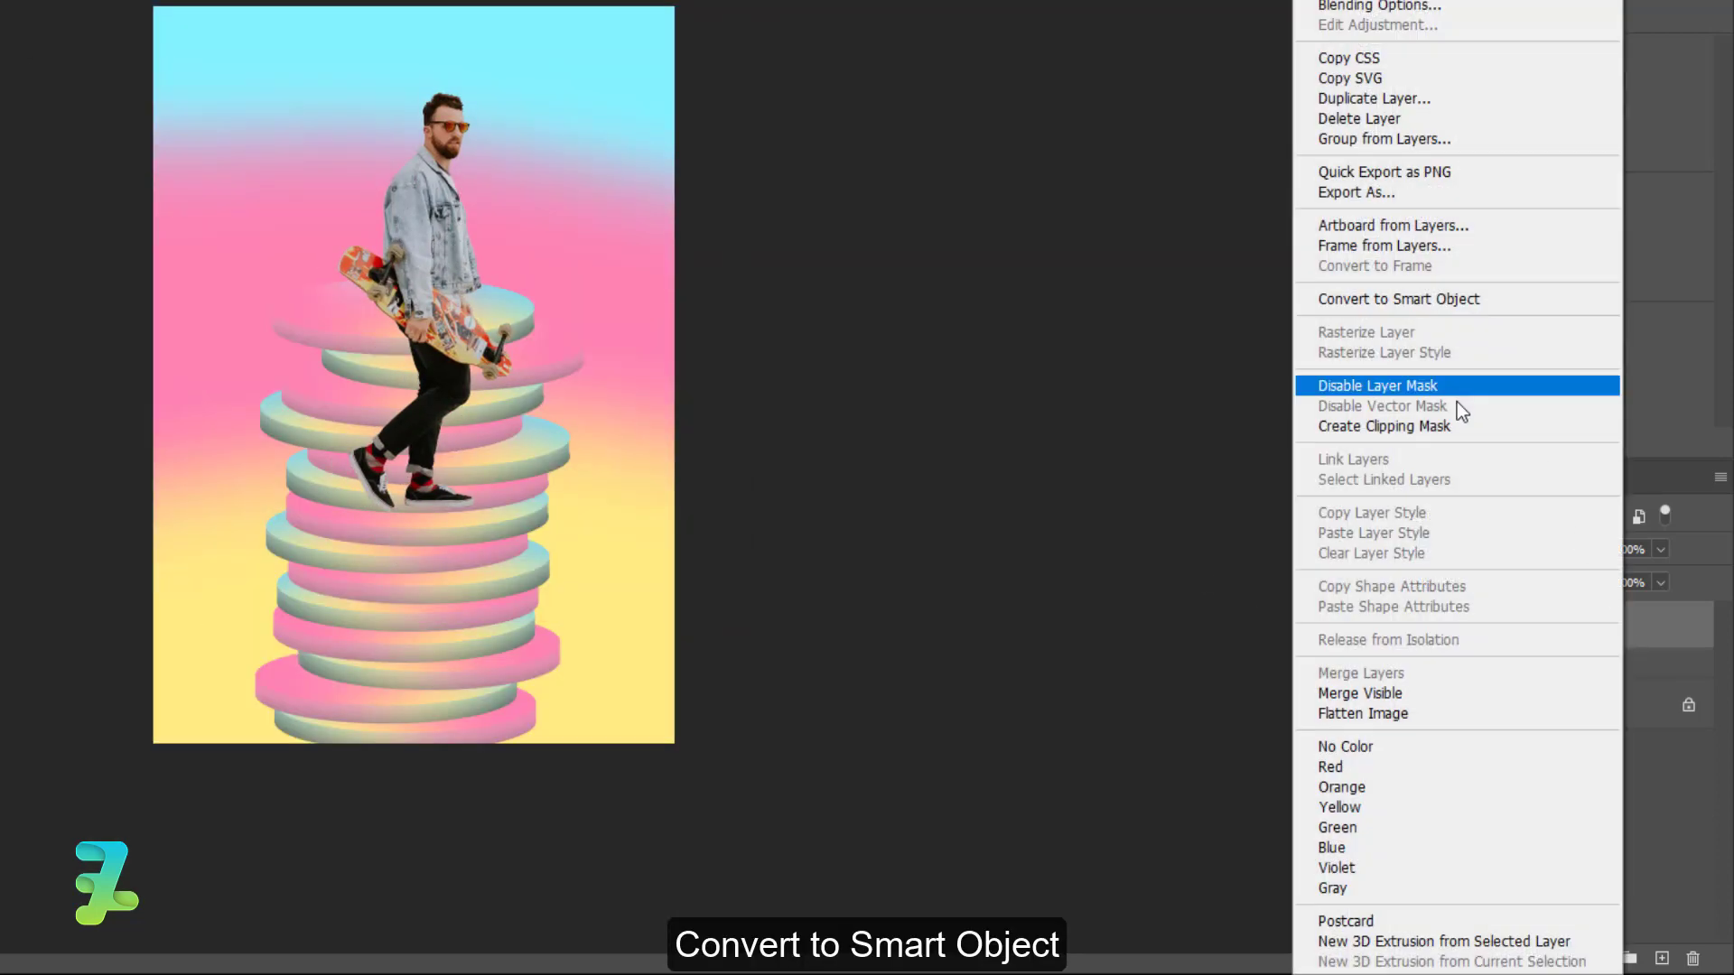
left_click(1417, 302)
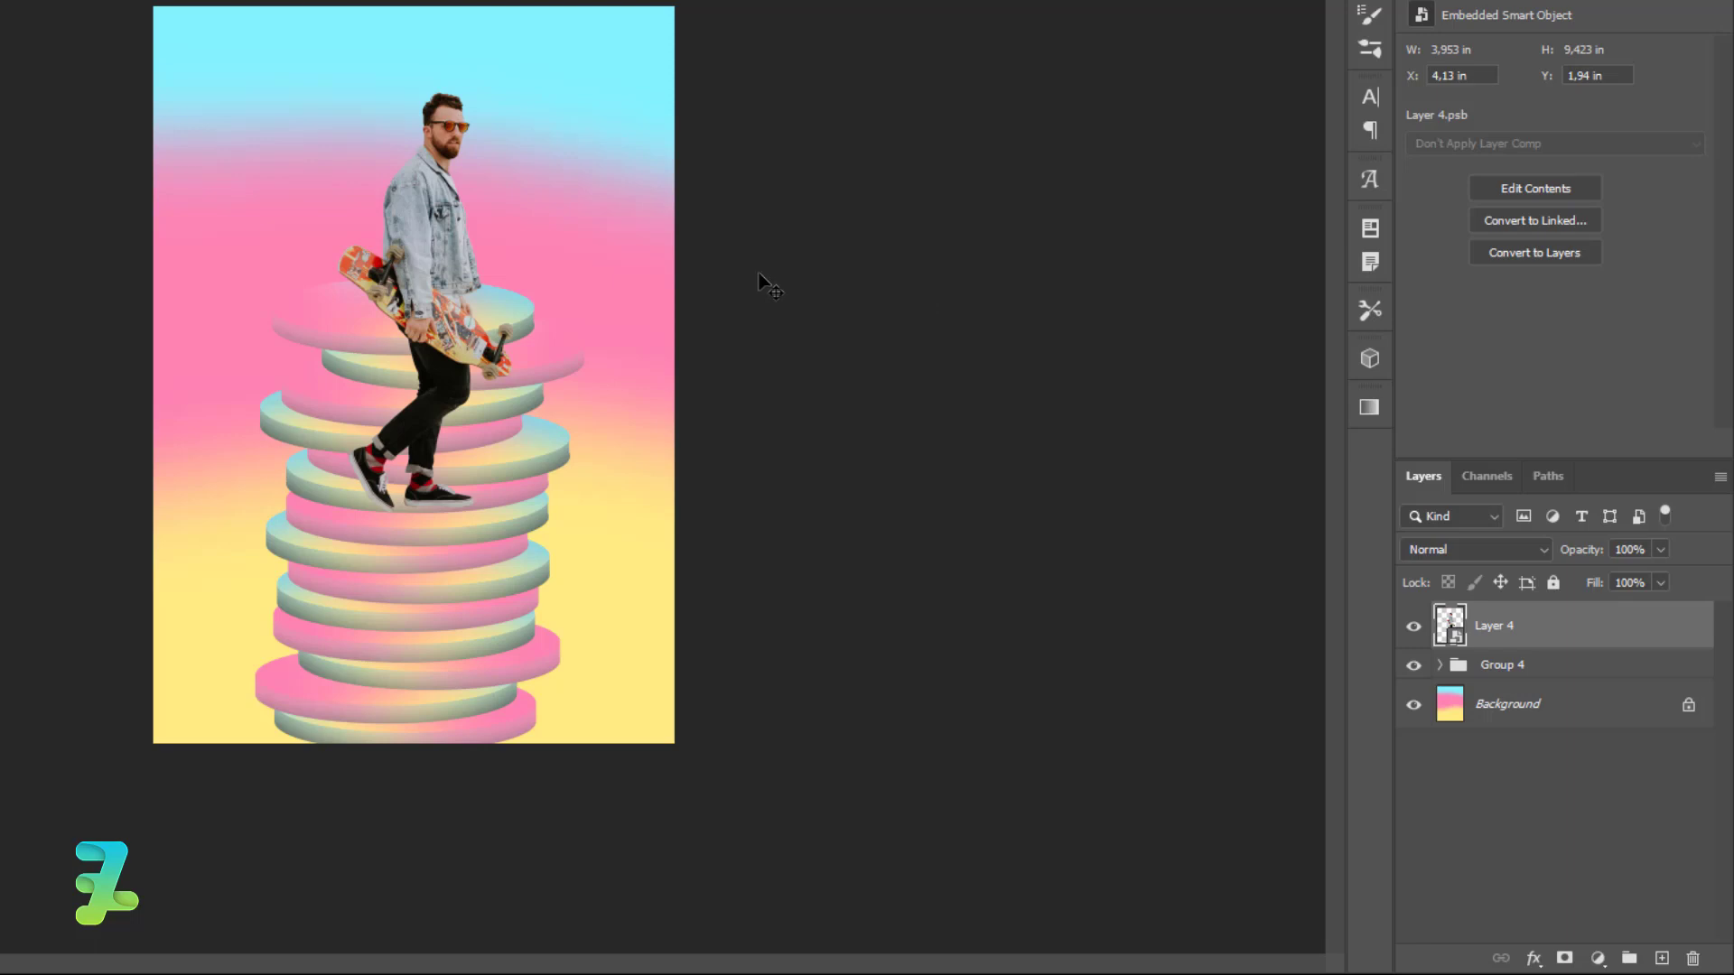
Shrink the skateboarder to a small figure standing on the top disc.
key("ctrl+t")
left_click_drag(503, 84, 456, 201)
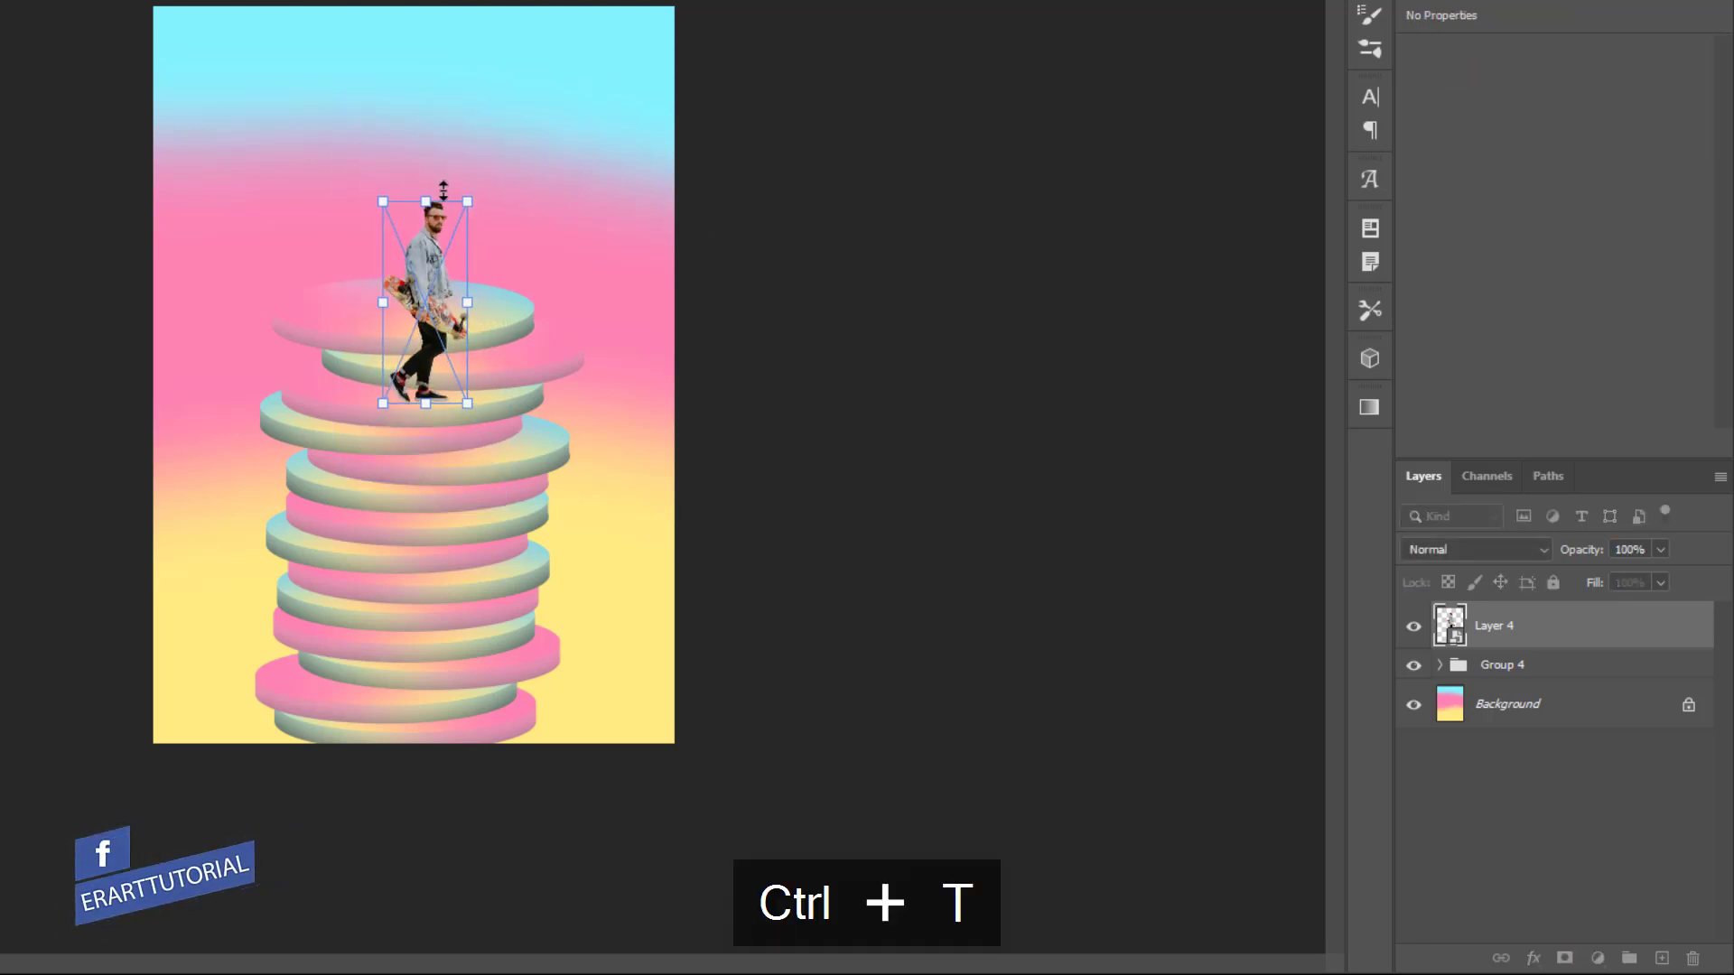
left_click_drag(424, 272, 416, 187)
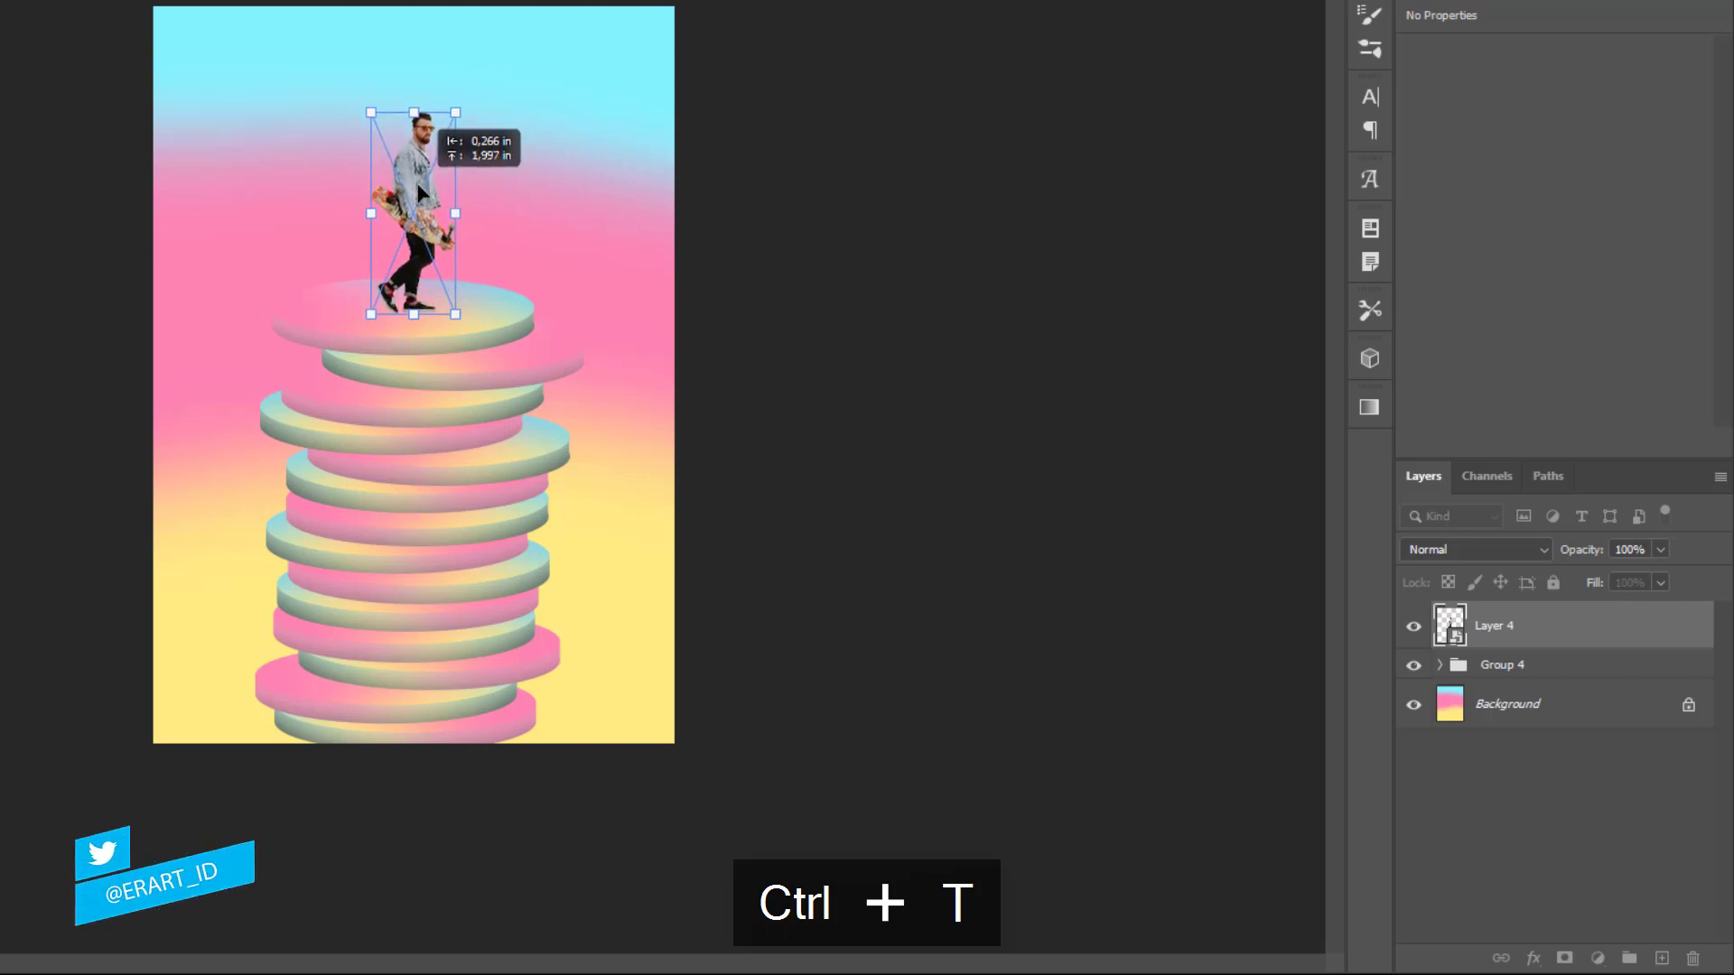
key("Return")
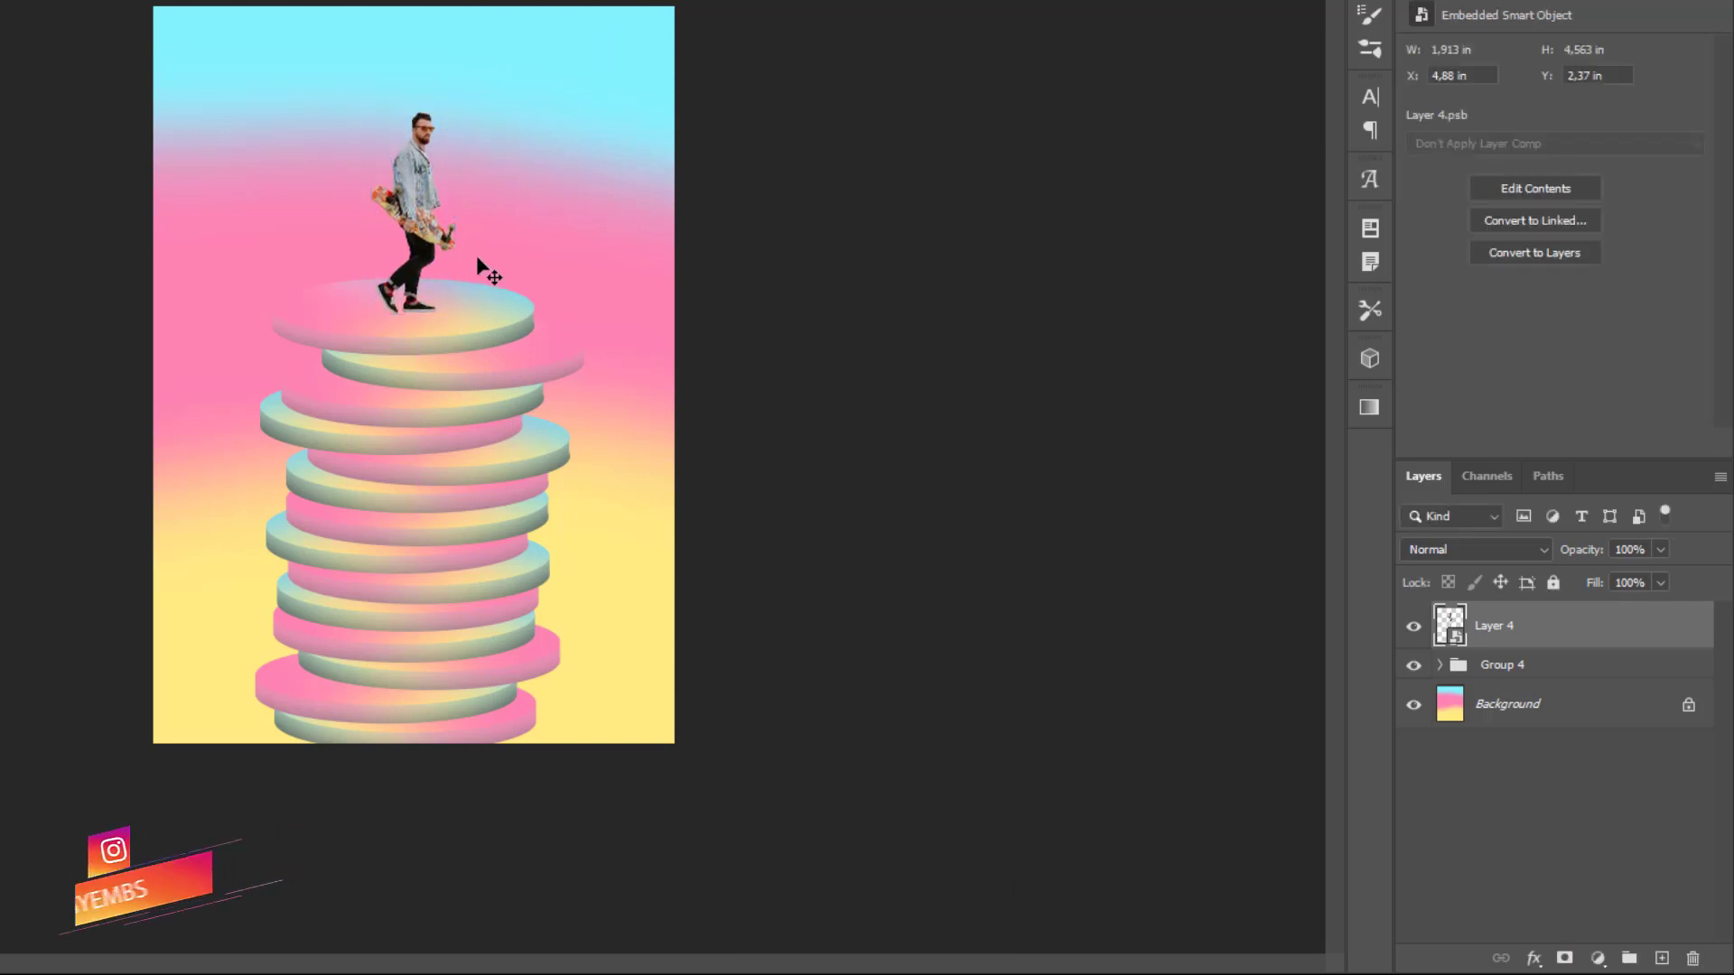
left_click(1546, 708)
Duplicate the Background layer and lower the copy's opacity to 86%.
key("ctrl+j")
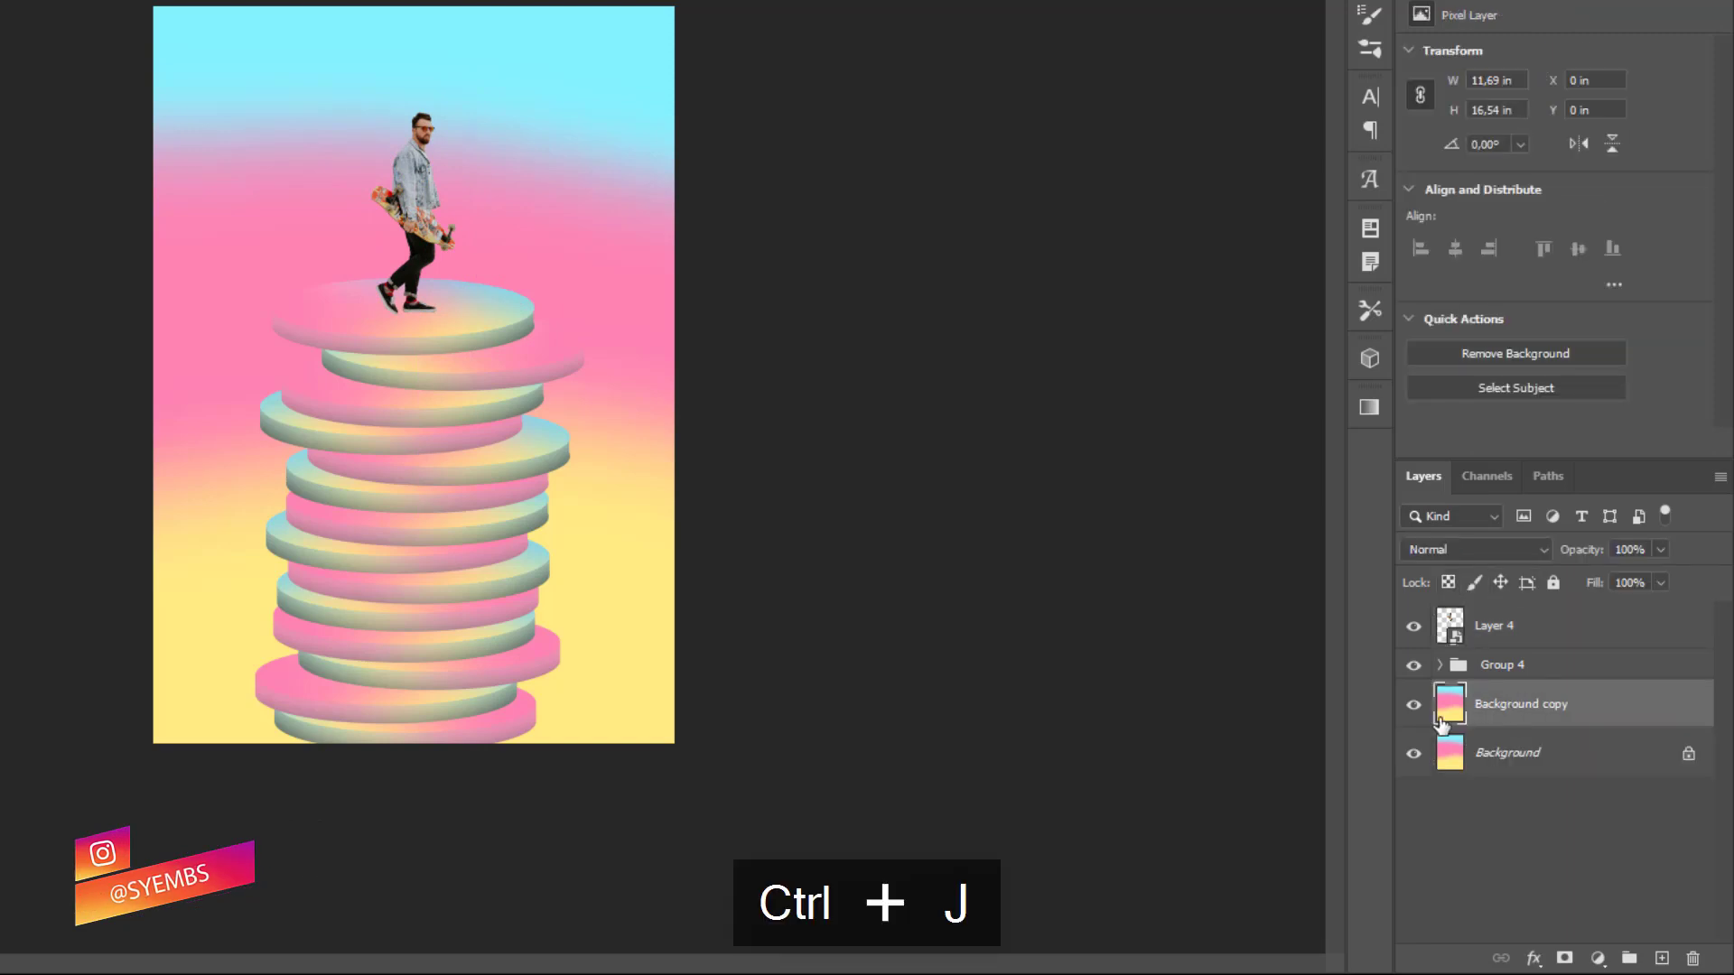
left_click(1660, 549)
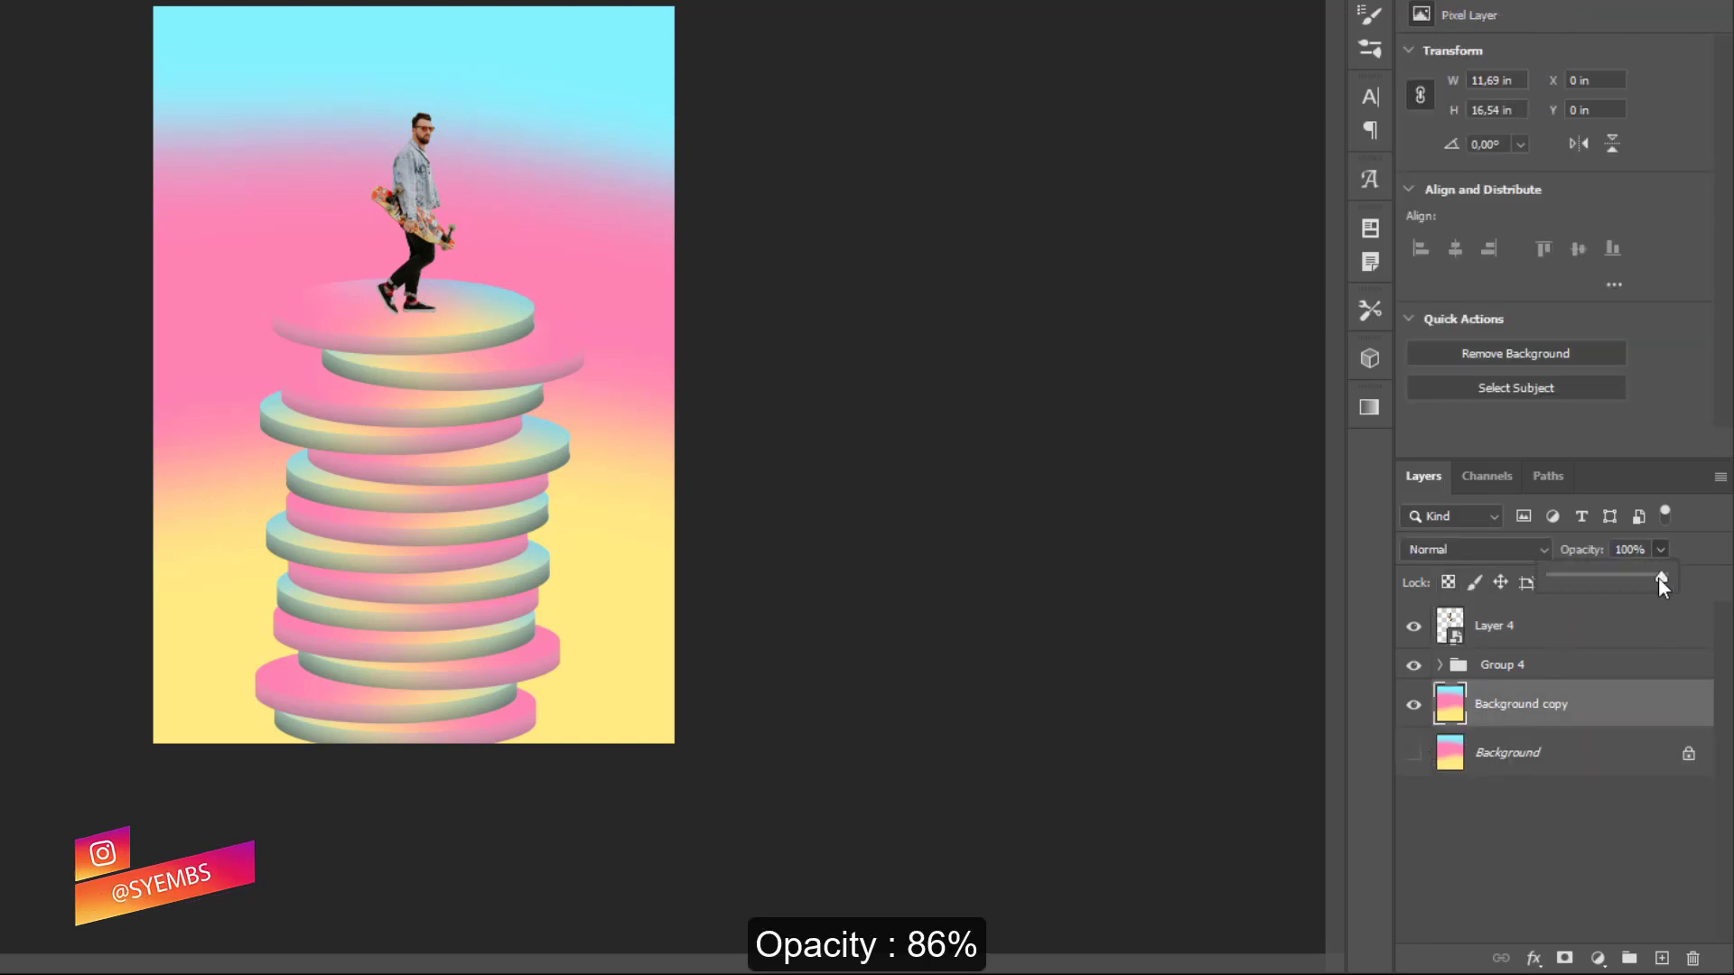
mouse_move(1658, 577)
left_mouse_down()
mouse_move(1627, 582)
mouse_move(1653, 573)
left_mouse_up()
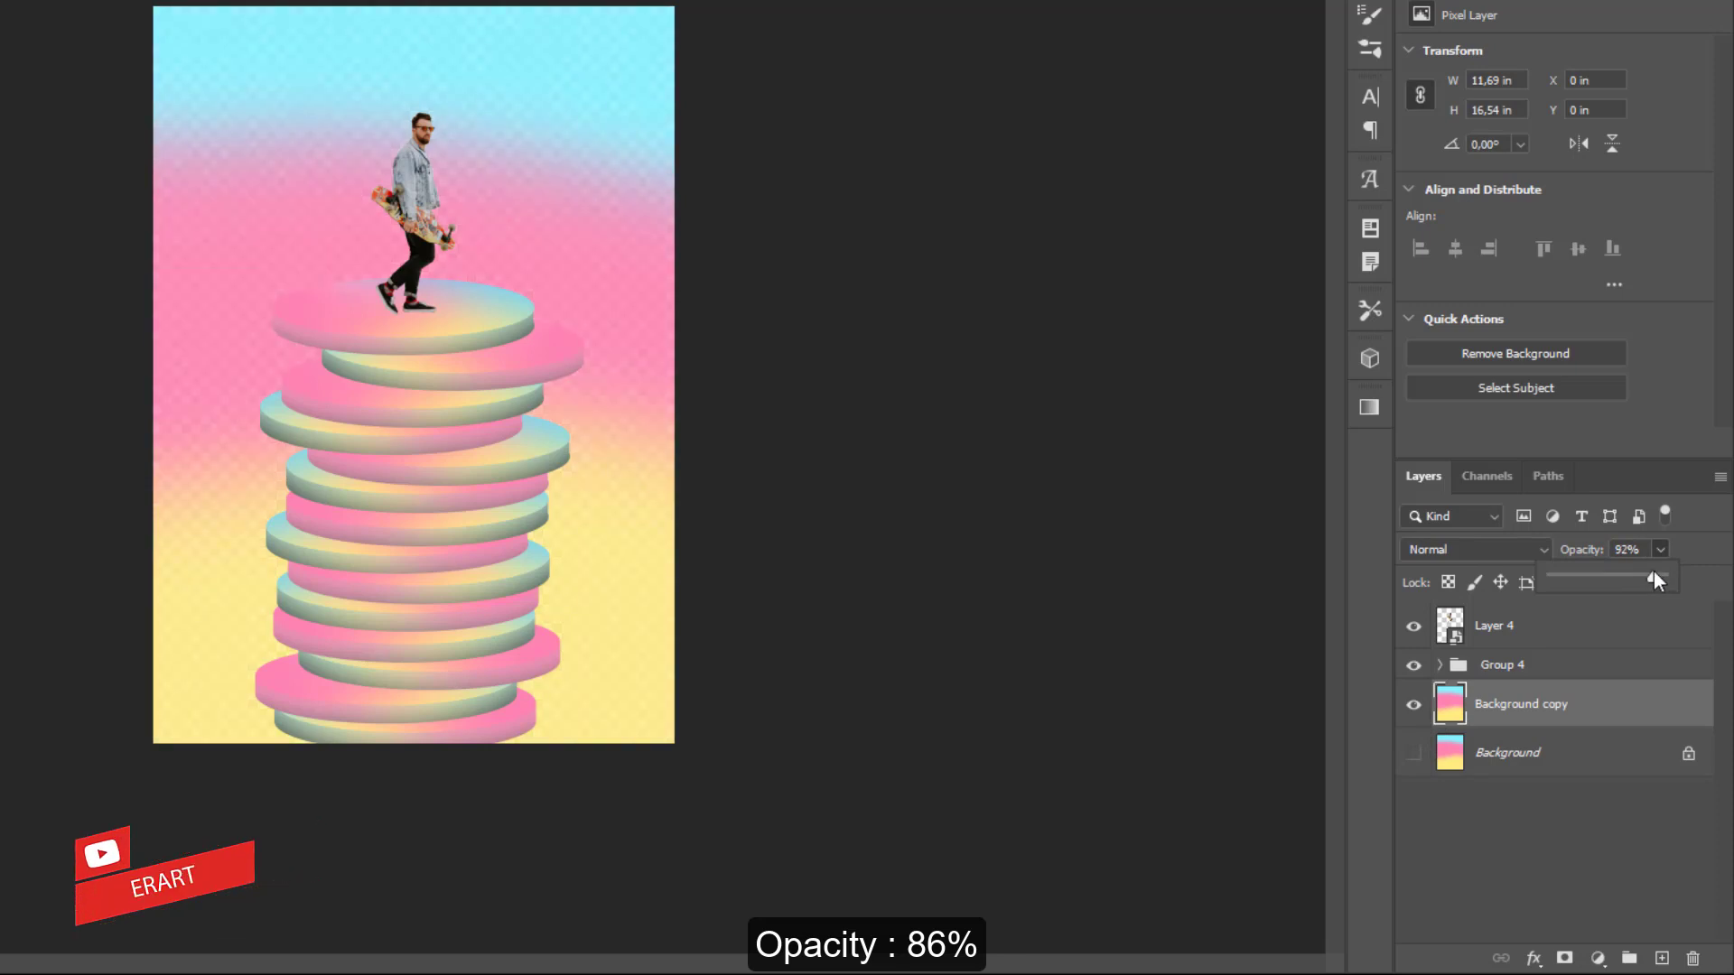
left_click_drag(1655, 578, 1645, 578)
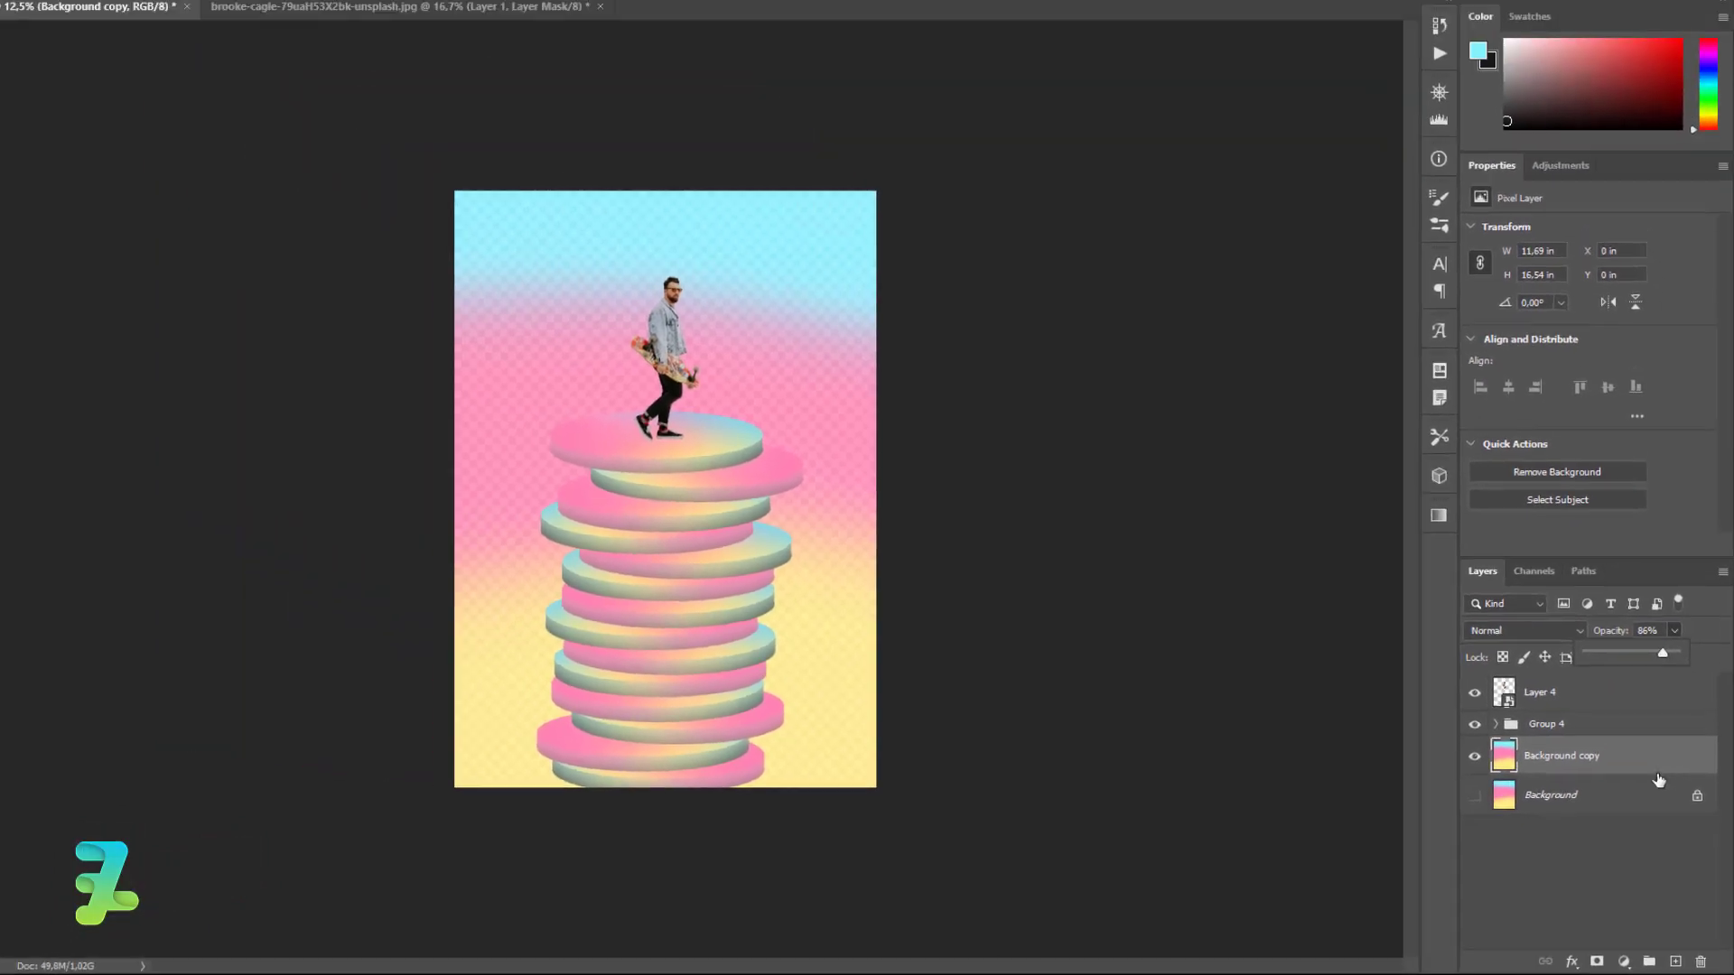
Add a new layer below Background copy and fill it with white #ffffff.
left_click(1677, 962, "ctrl")
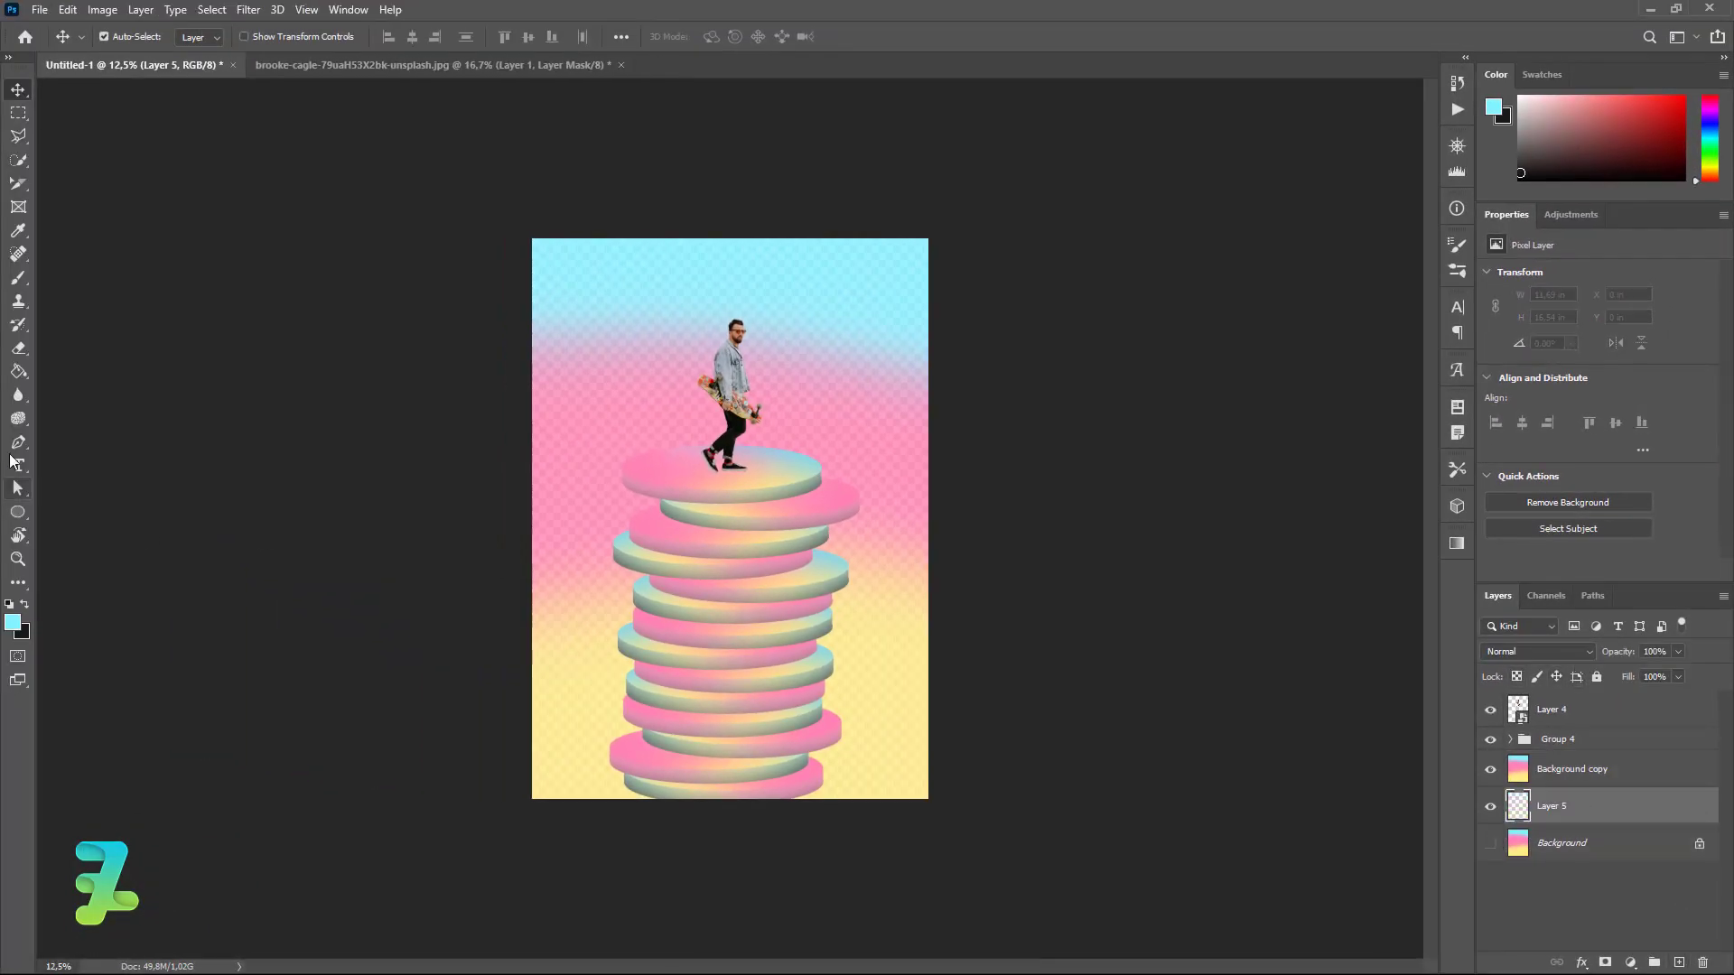
left_click(18, 371)
left_click(12, 623)
type("ffffff")
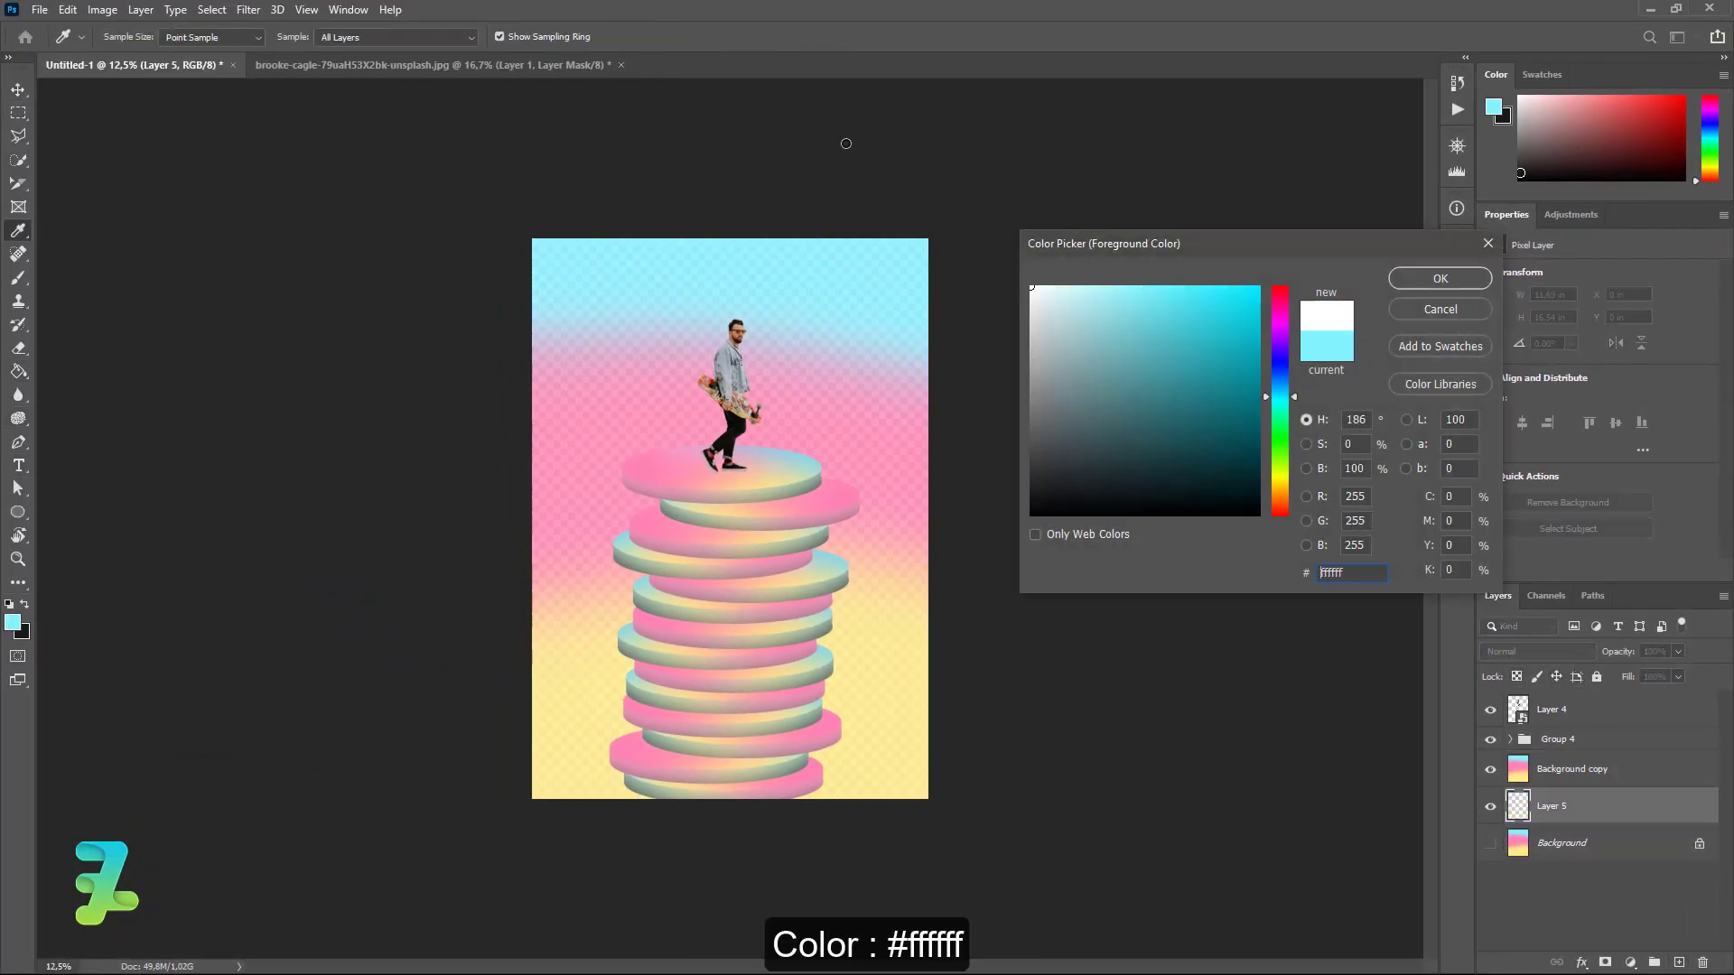
left_click(1391, 275)
left_click(912, 441)
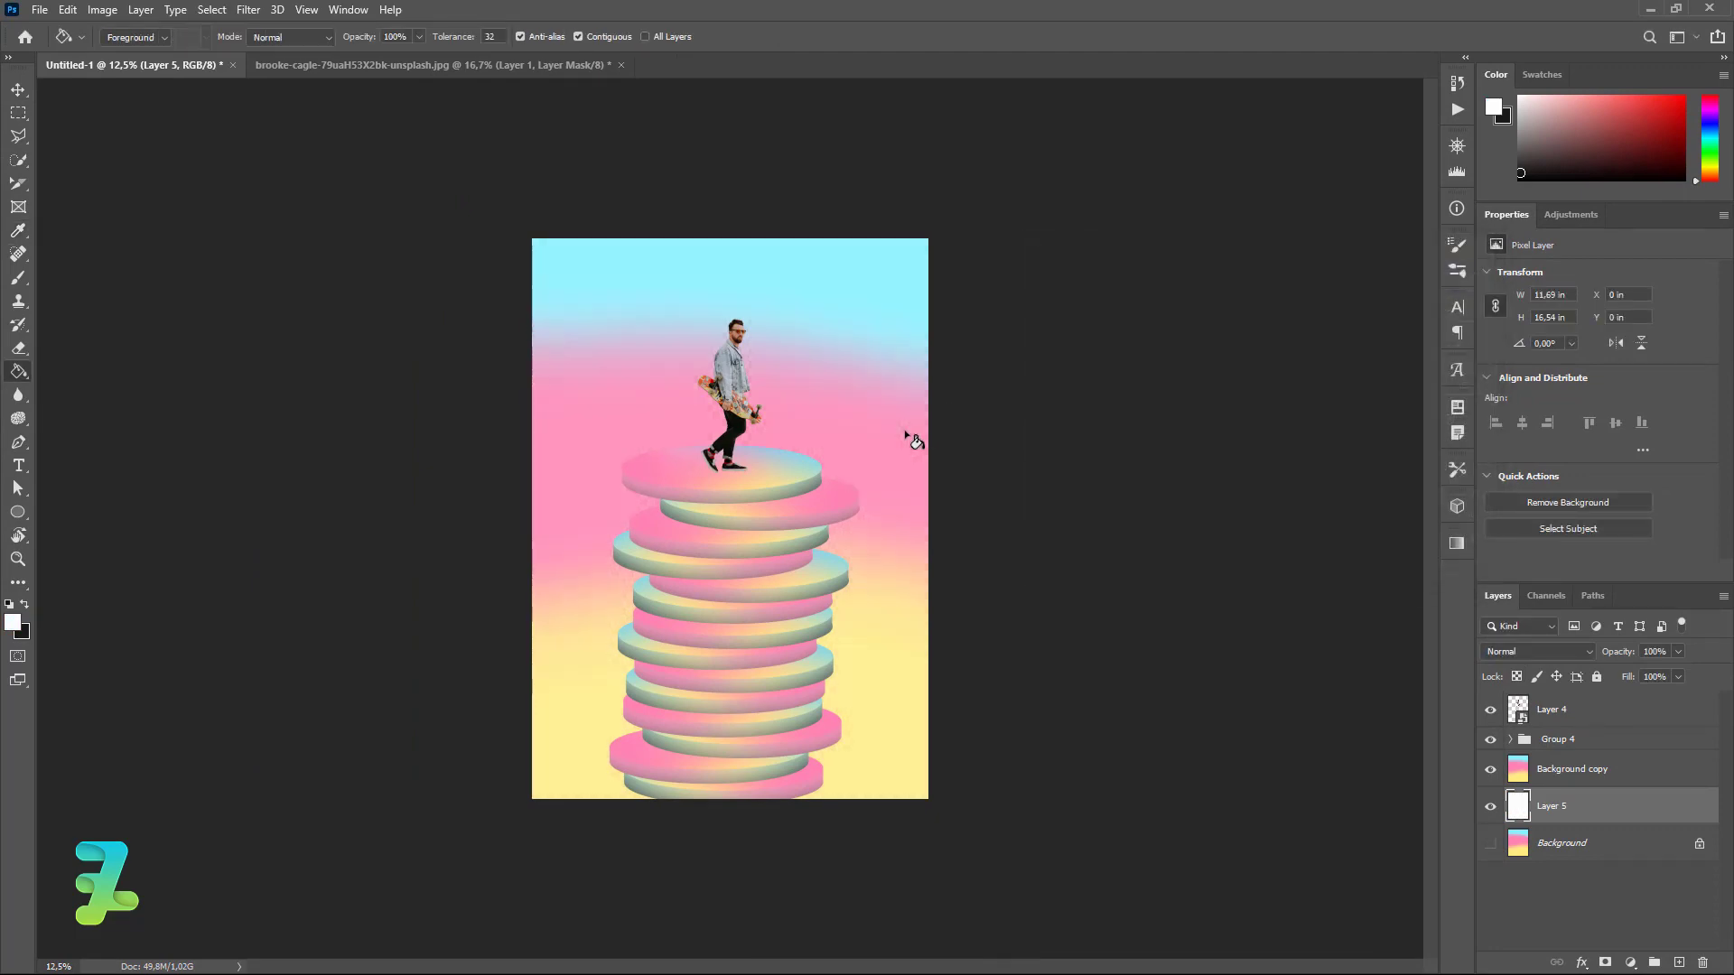
Lower the Background copy opacity to 67%.
left_click(1517, 770)
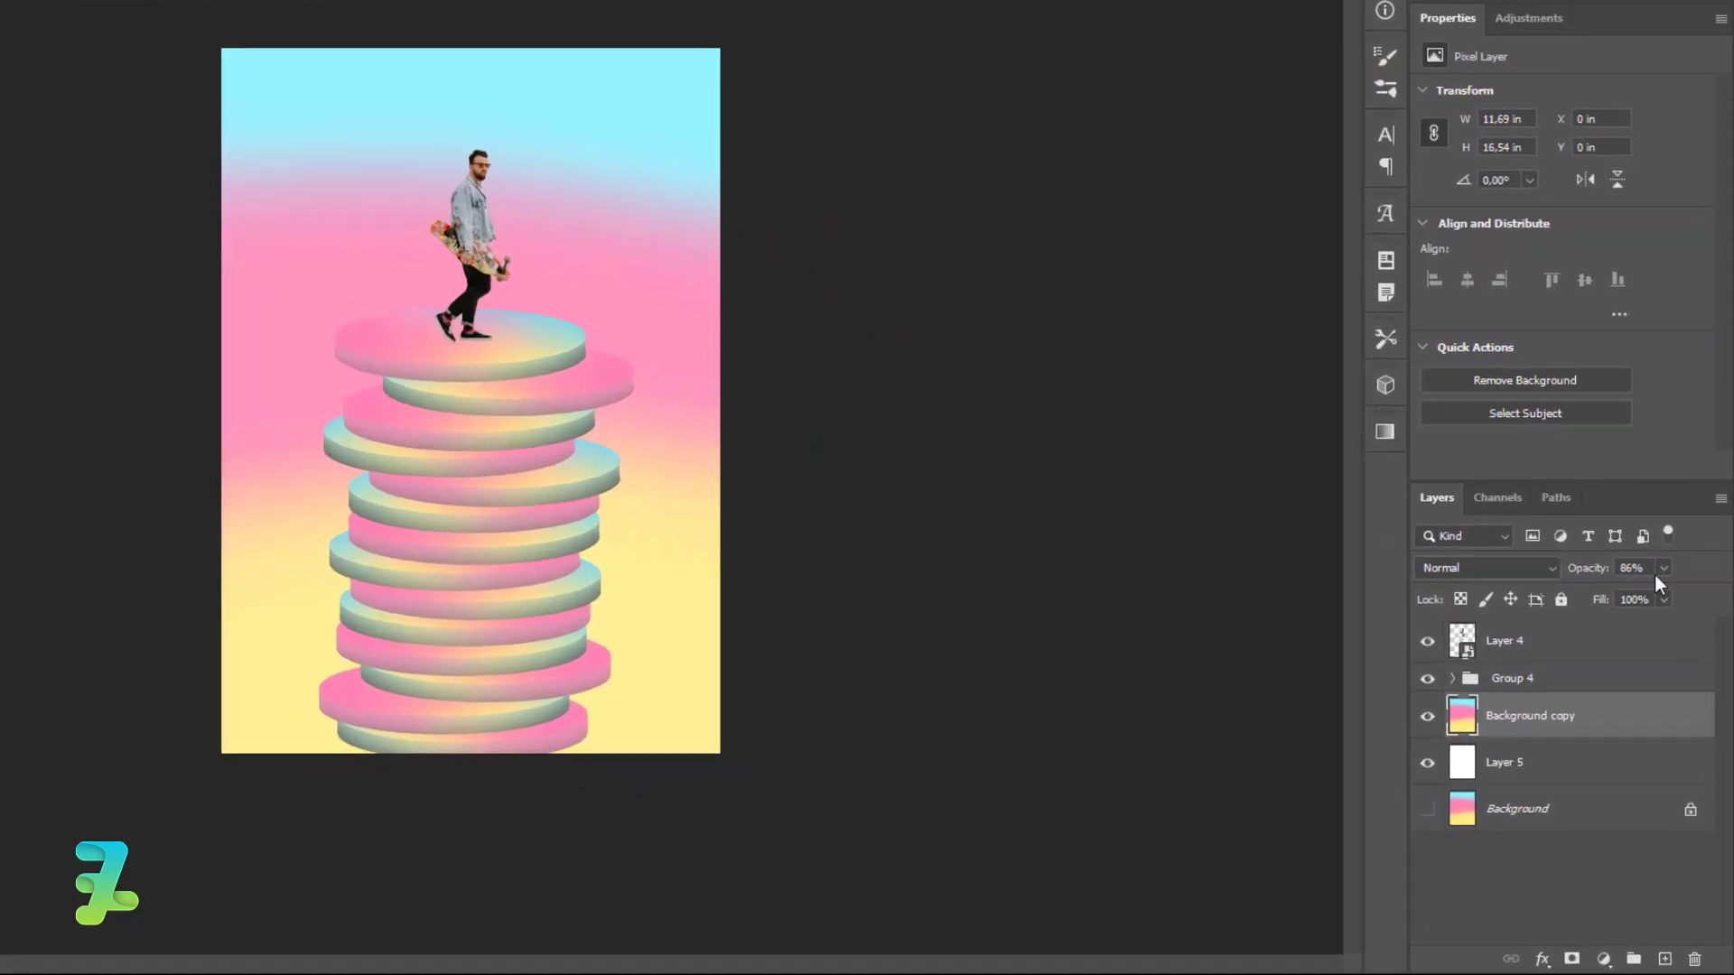
left_click(1678, 651)
left_click_drag(1681, 670, 1671, 670)
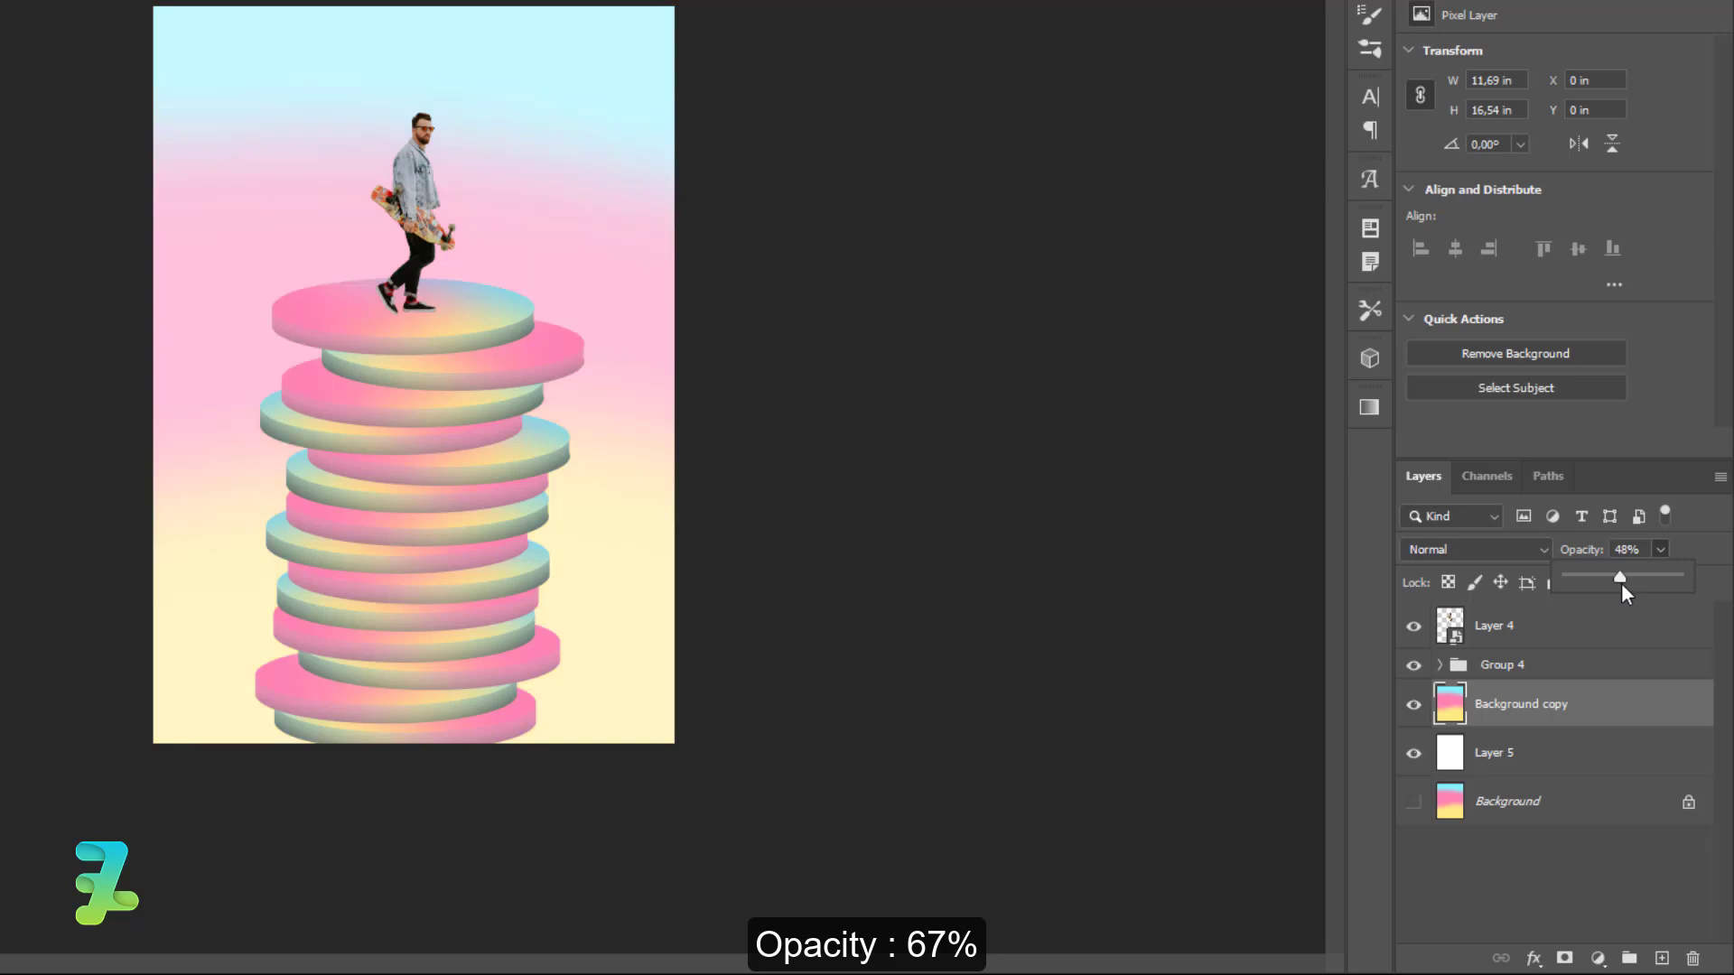
left_click_drag(1620, 583, 1634, 580)
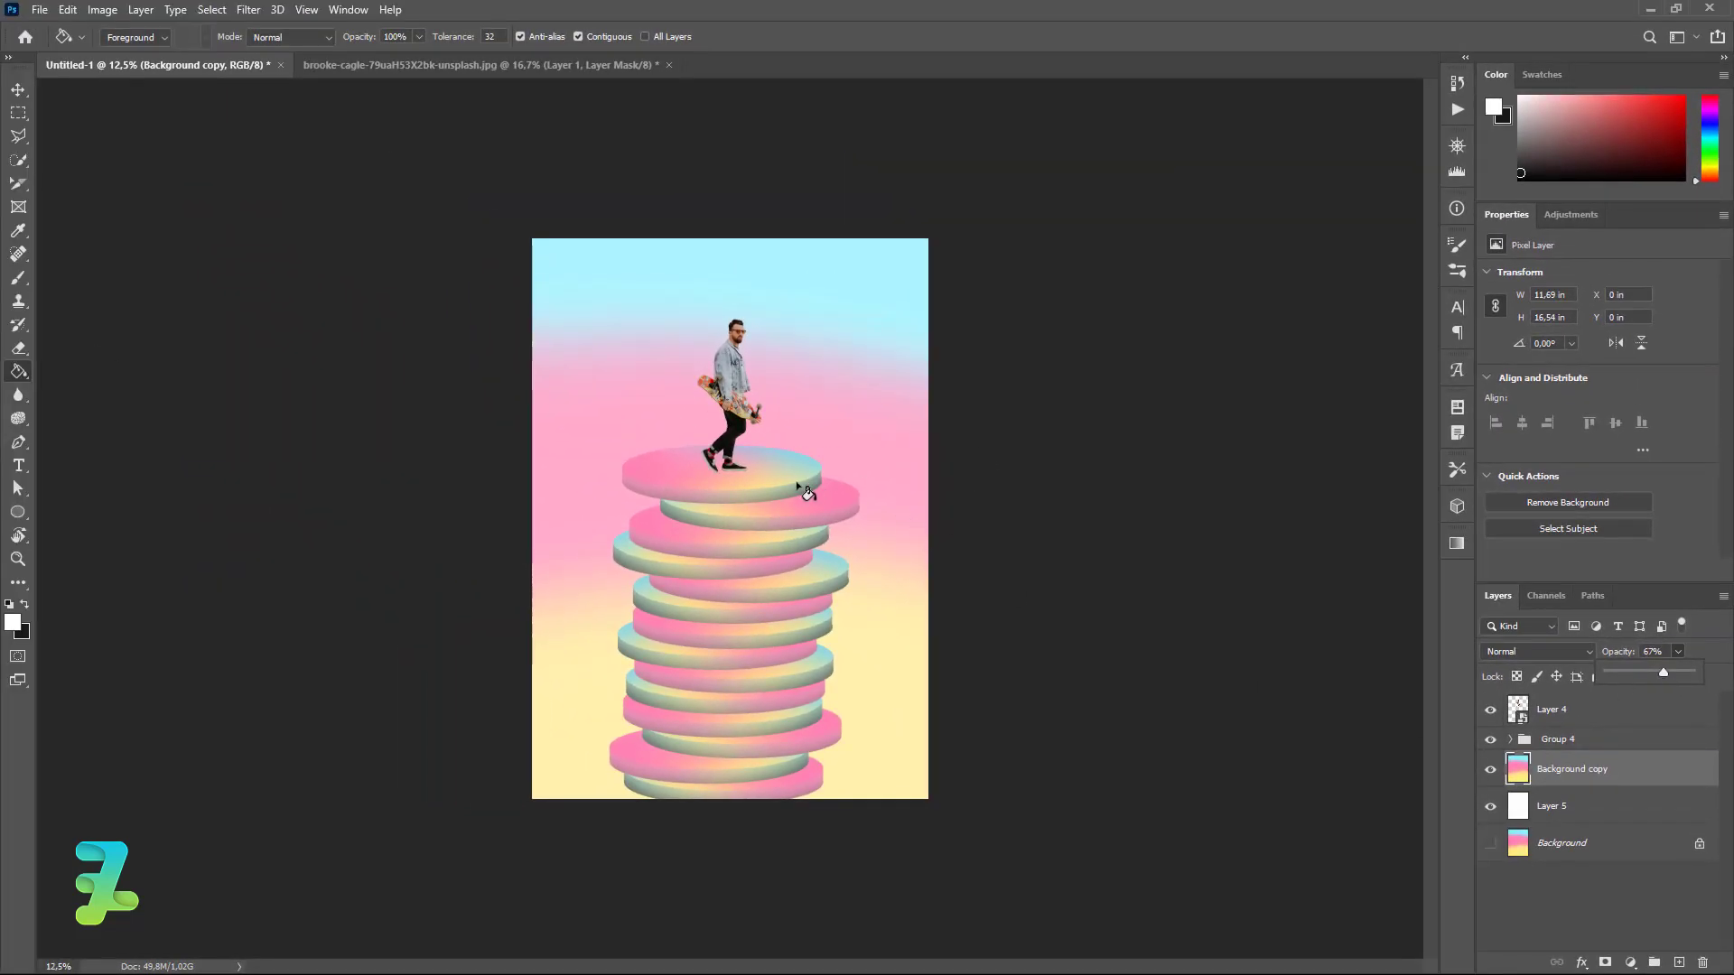
left_click(18, 90)
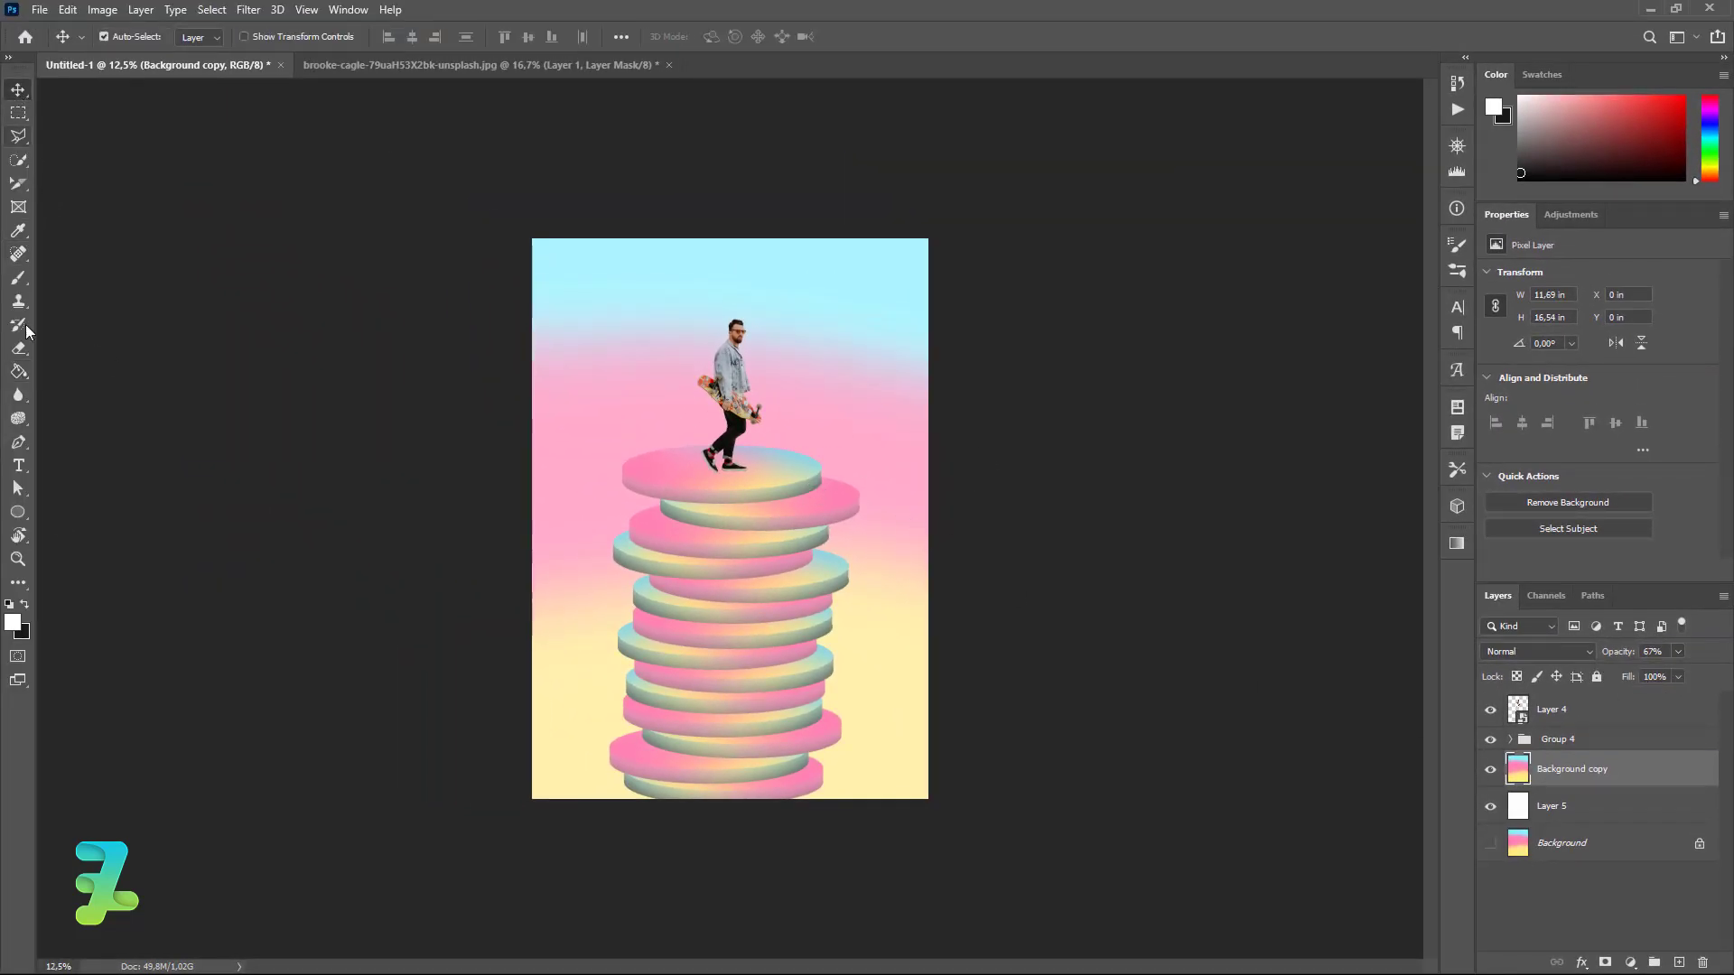
Browse the shape tool's ellipse options, then close the list.
left_click(18, 509)
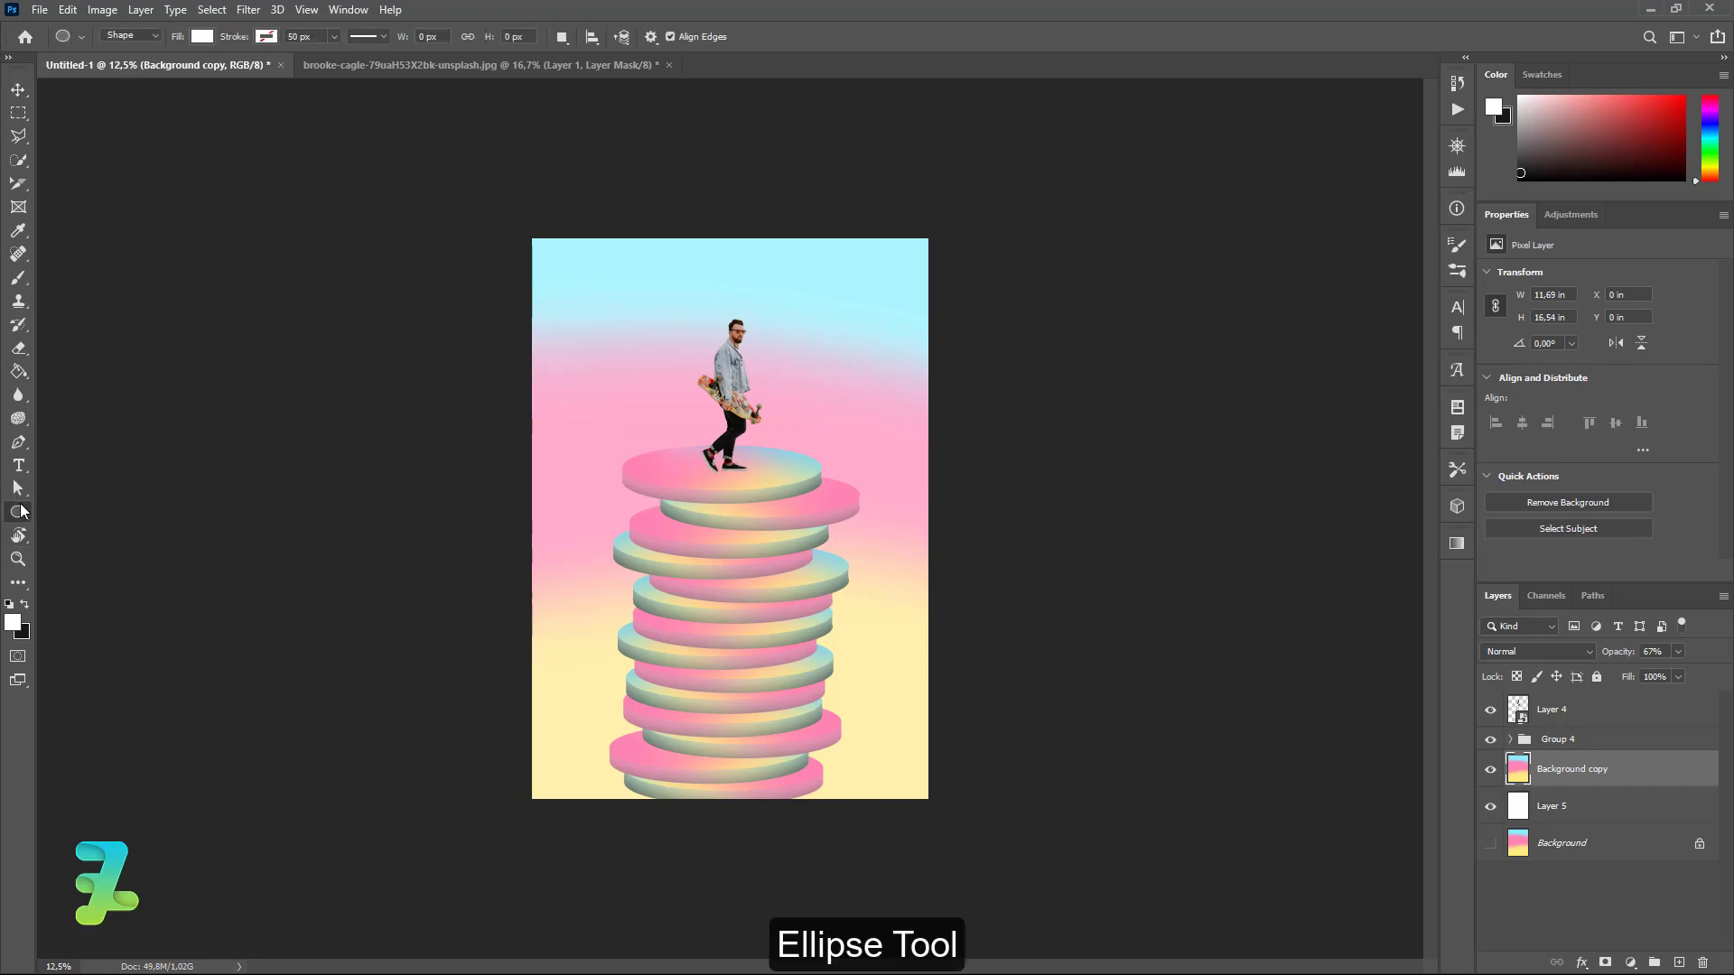
right_click(22, 511)
left_click(90, 546)
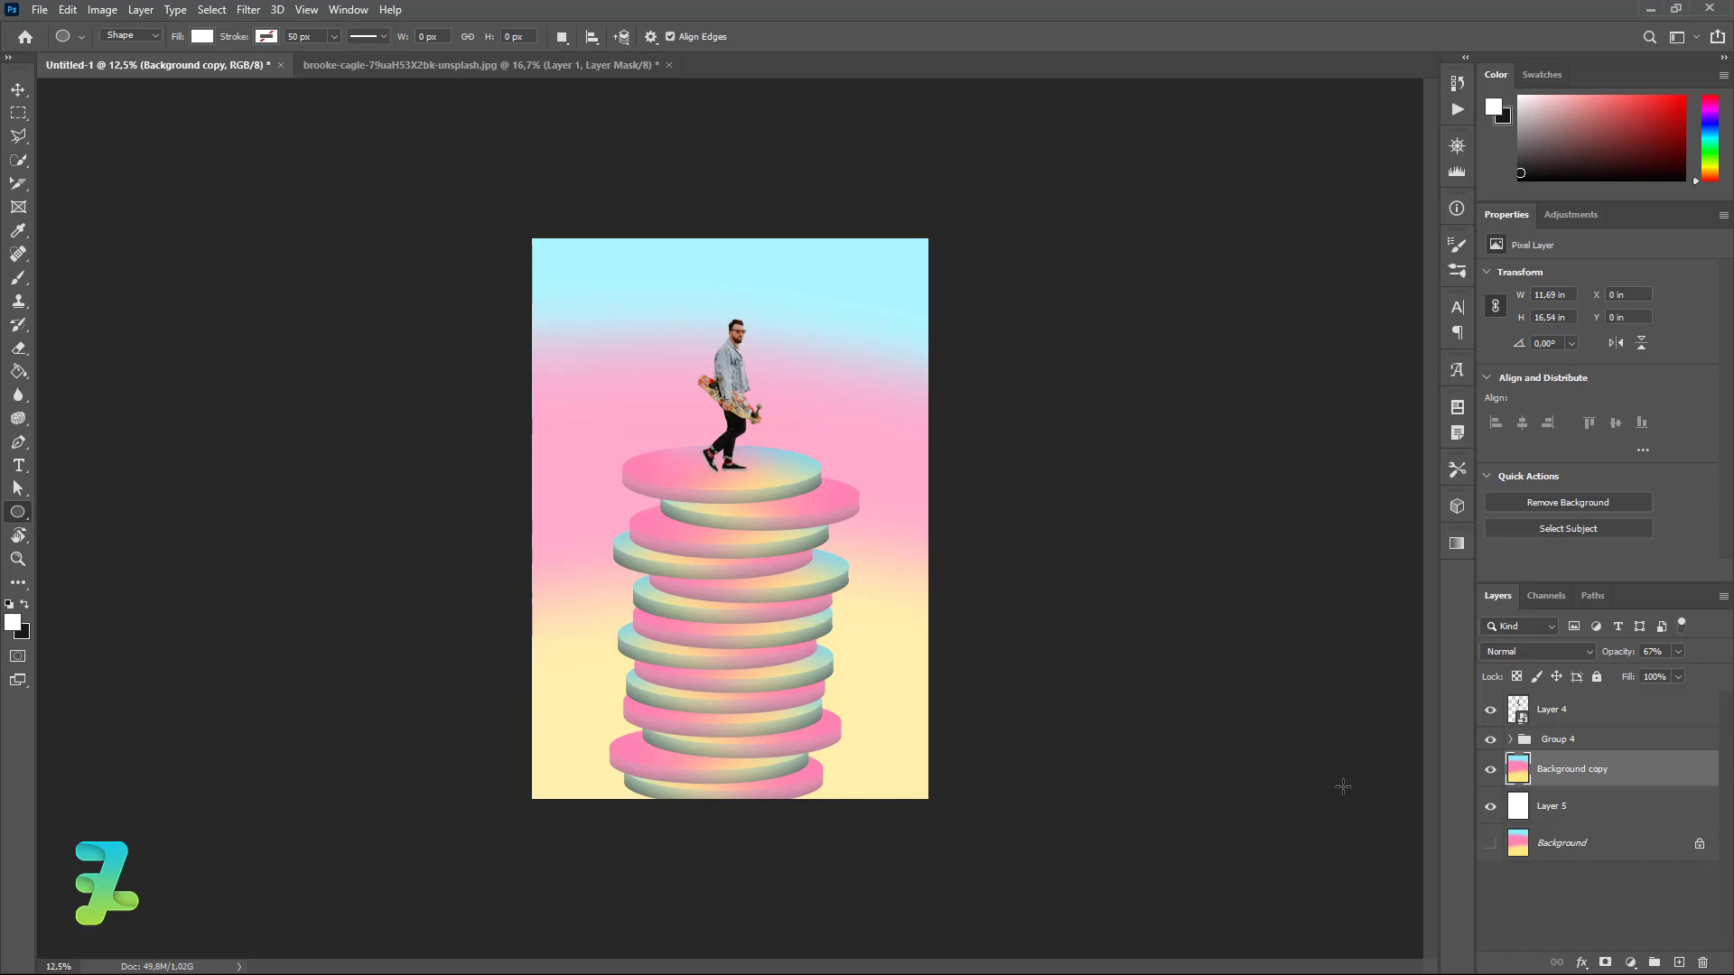
Select the disc tower group and skateboarder layer and move them down onto the top disc.
left_click(1557, 739)
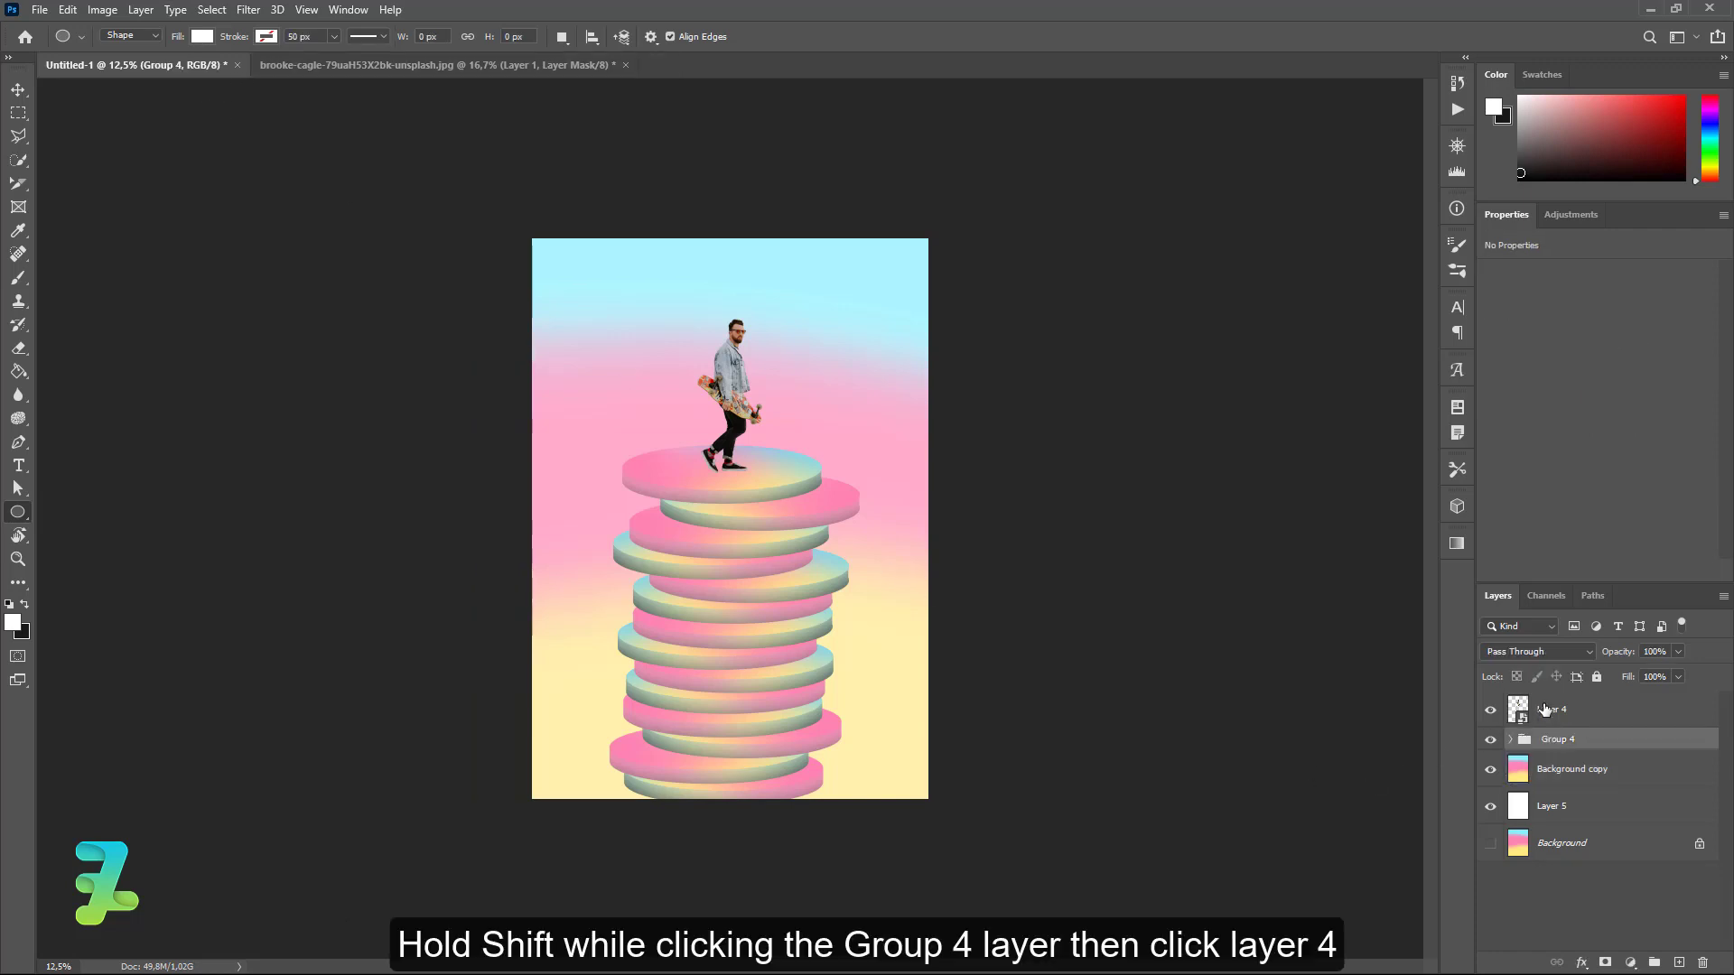
left_click(1546, 711, "shift")
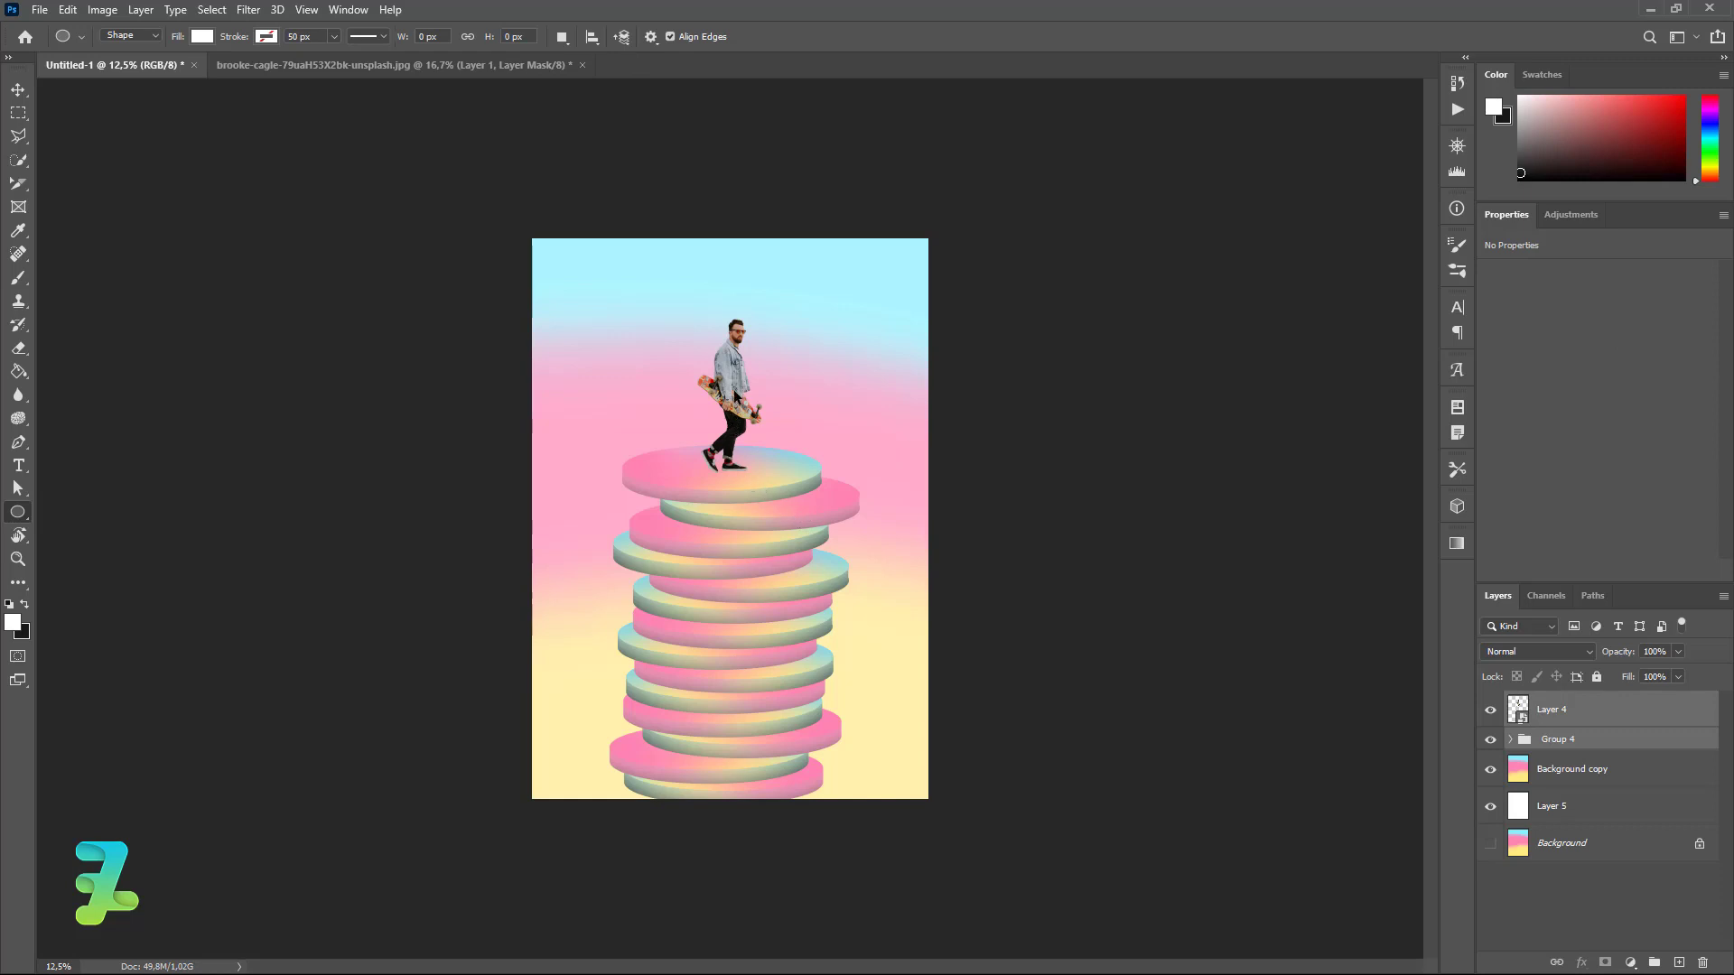
left_click(17, 89)
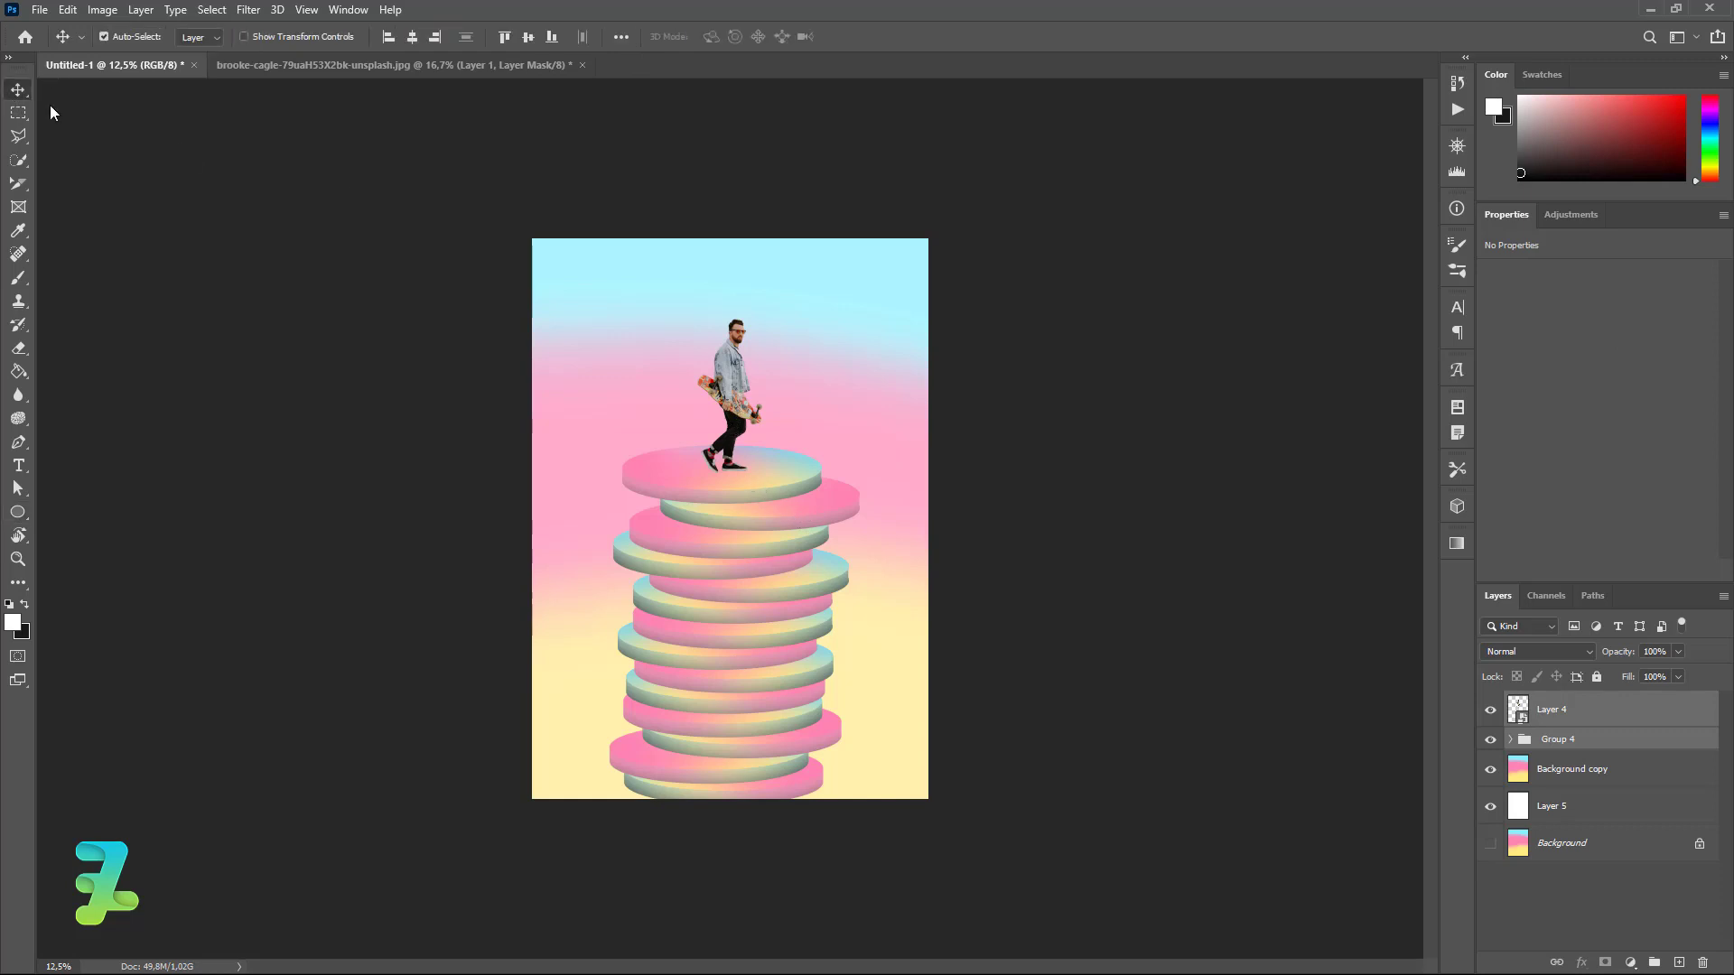
key("Down")
key("Down")
key("Down")
key("Down")
key("Down")
key("Down")
left_click_drag(727, 399, 727, 419)
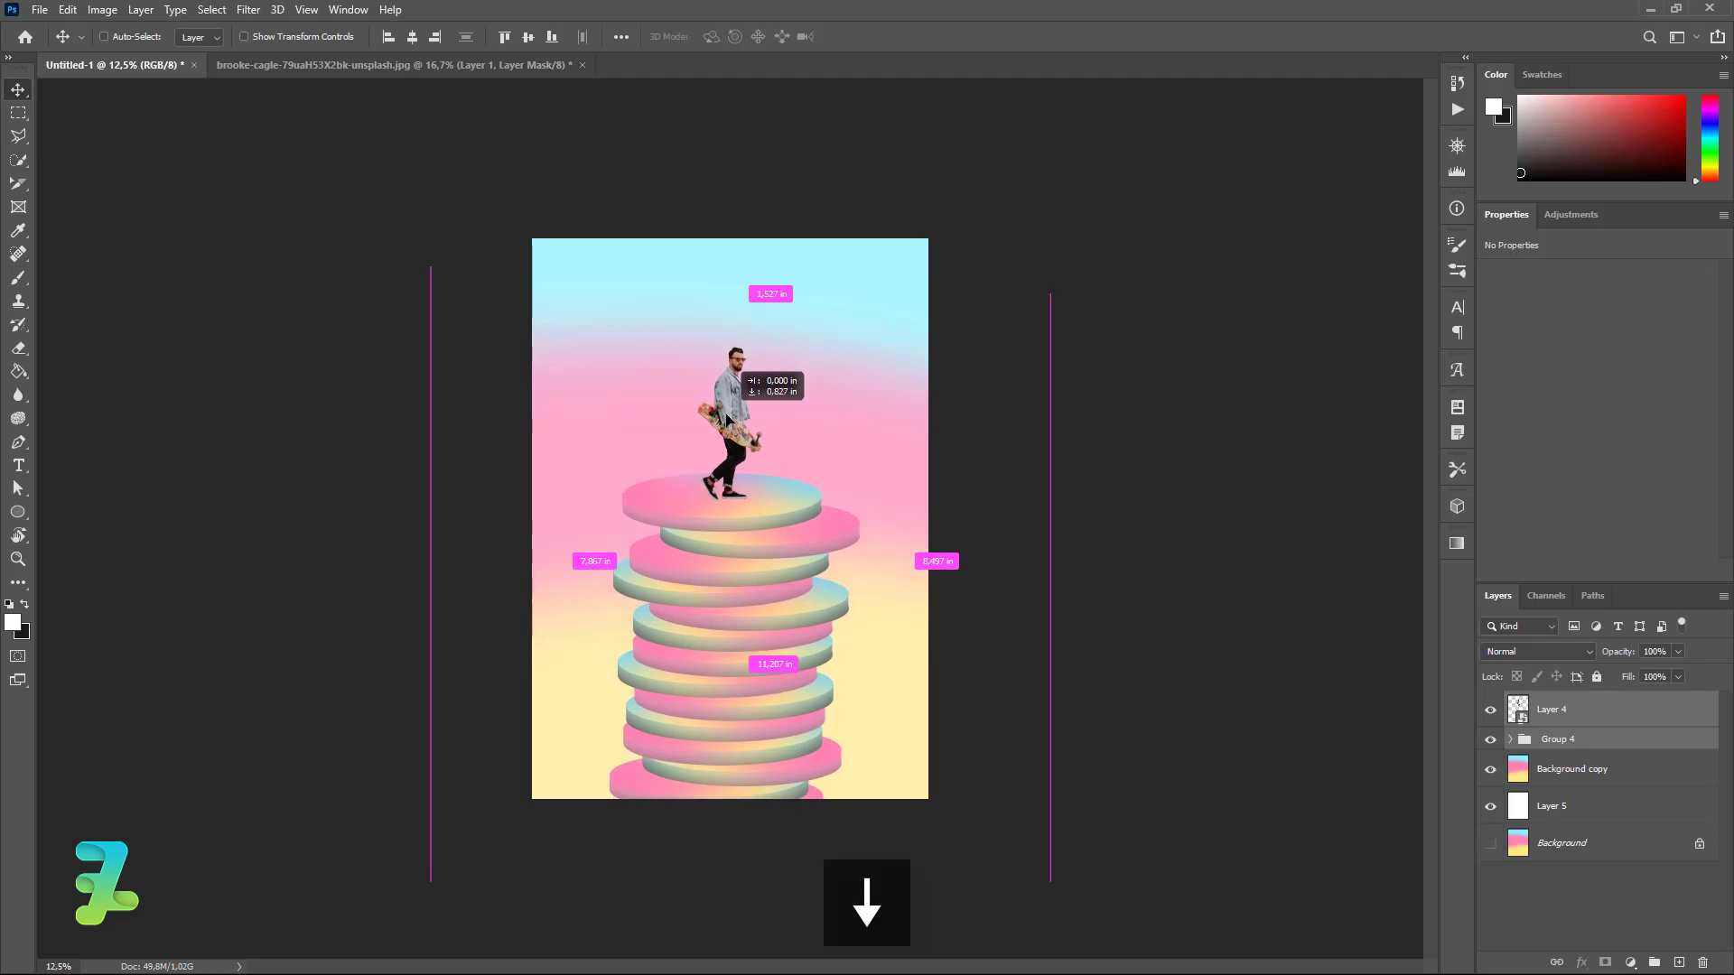
left_click_drag(727, 418, 728, 426)
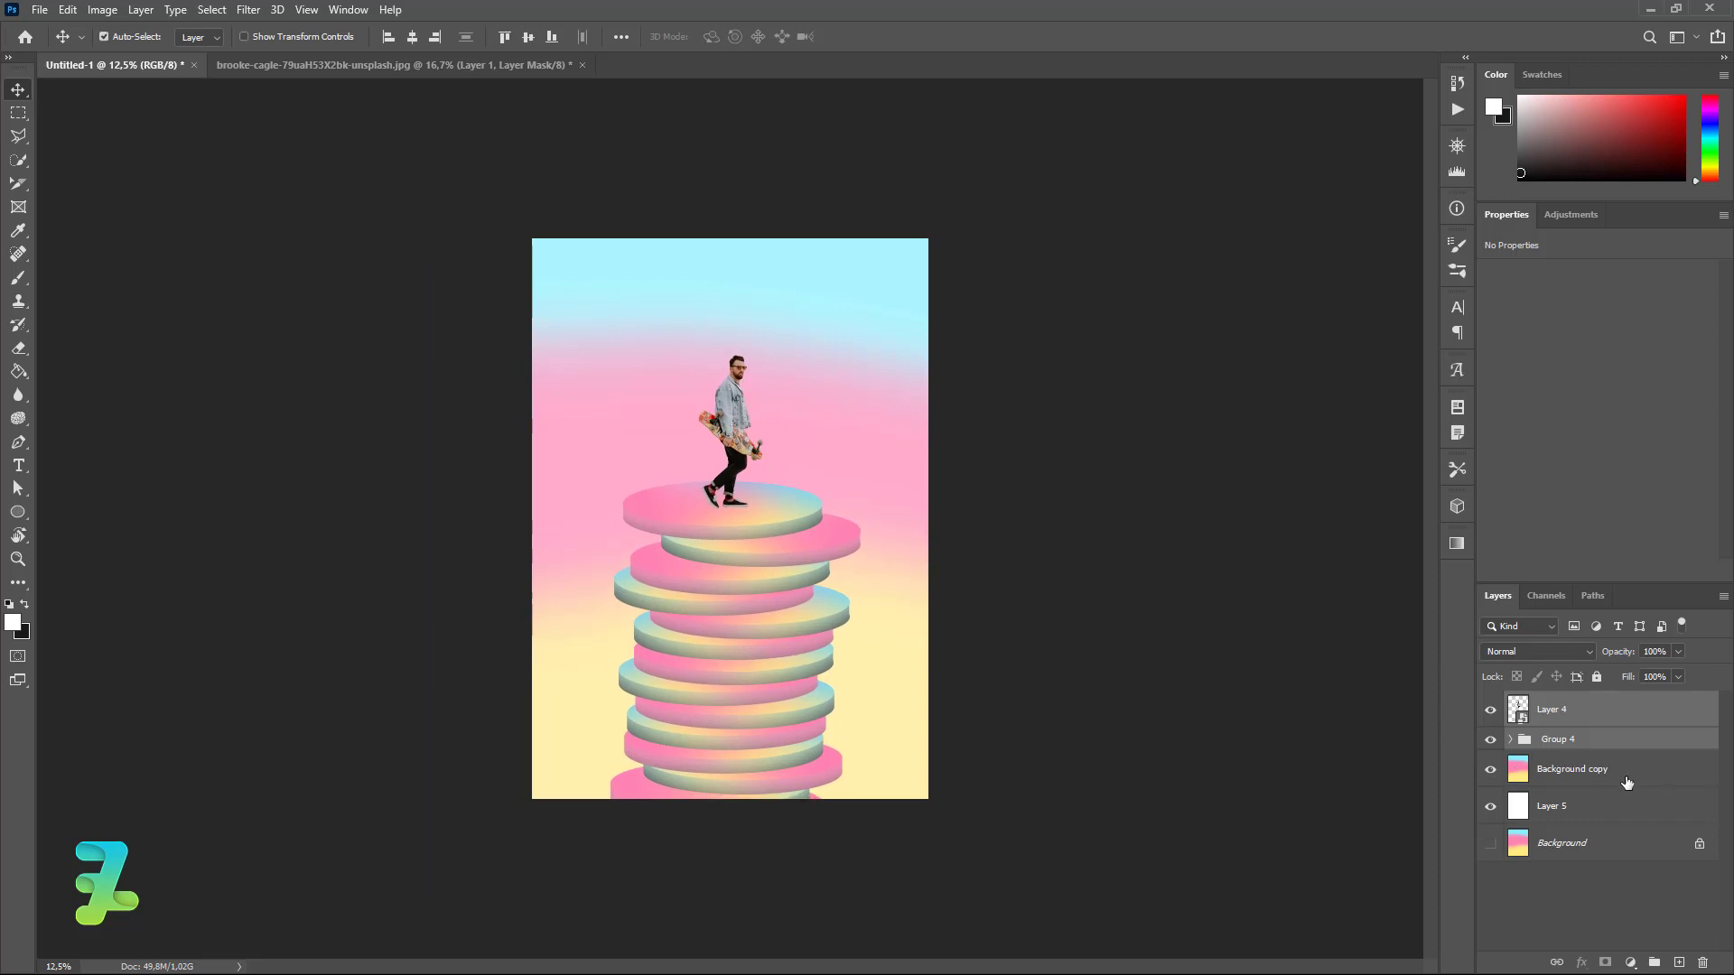
left_click(1627, 782)
Draw a large white ellipse on a new layer behind the skateboarder and shift it left.
left_click(1677, 961)
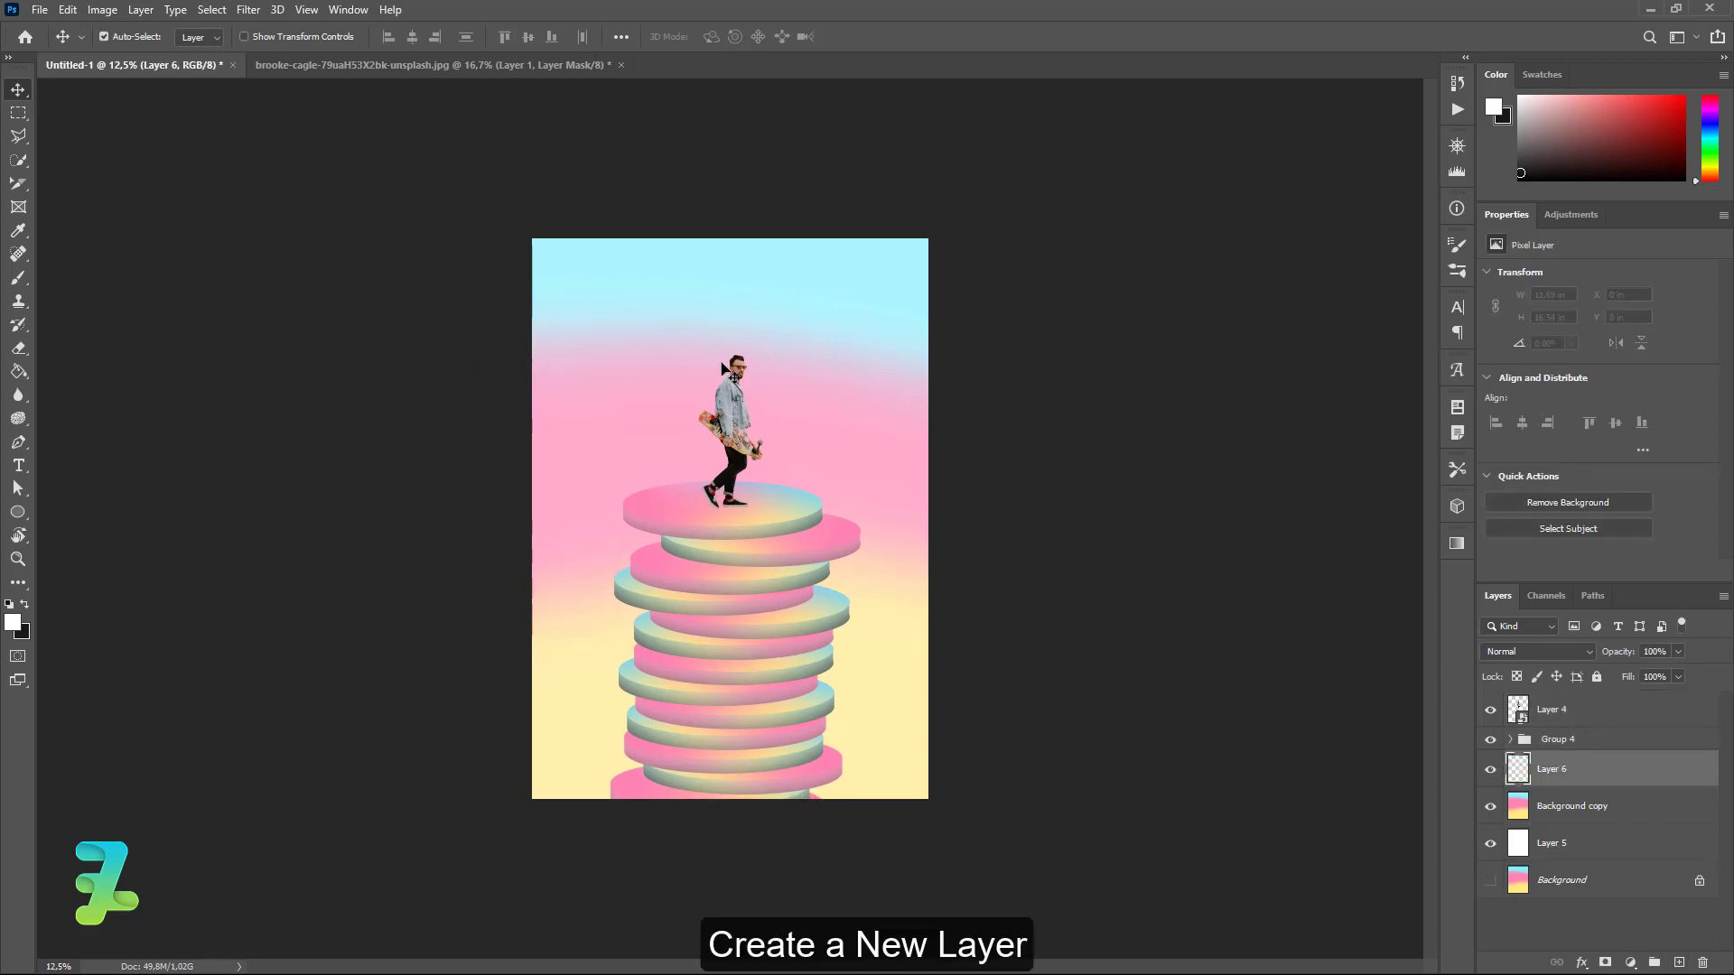
left_click(17, 513)
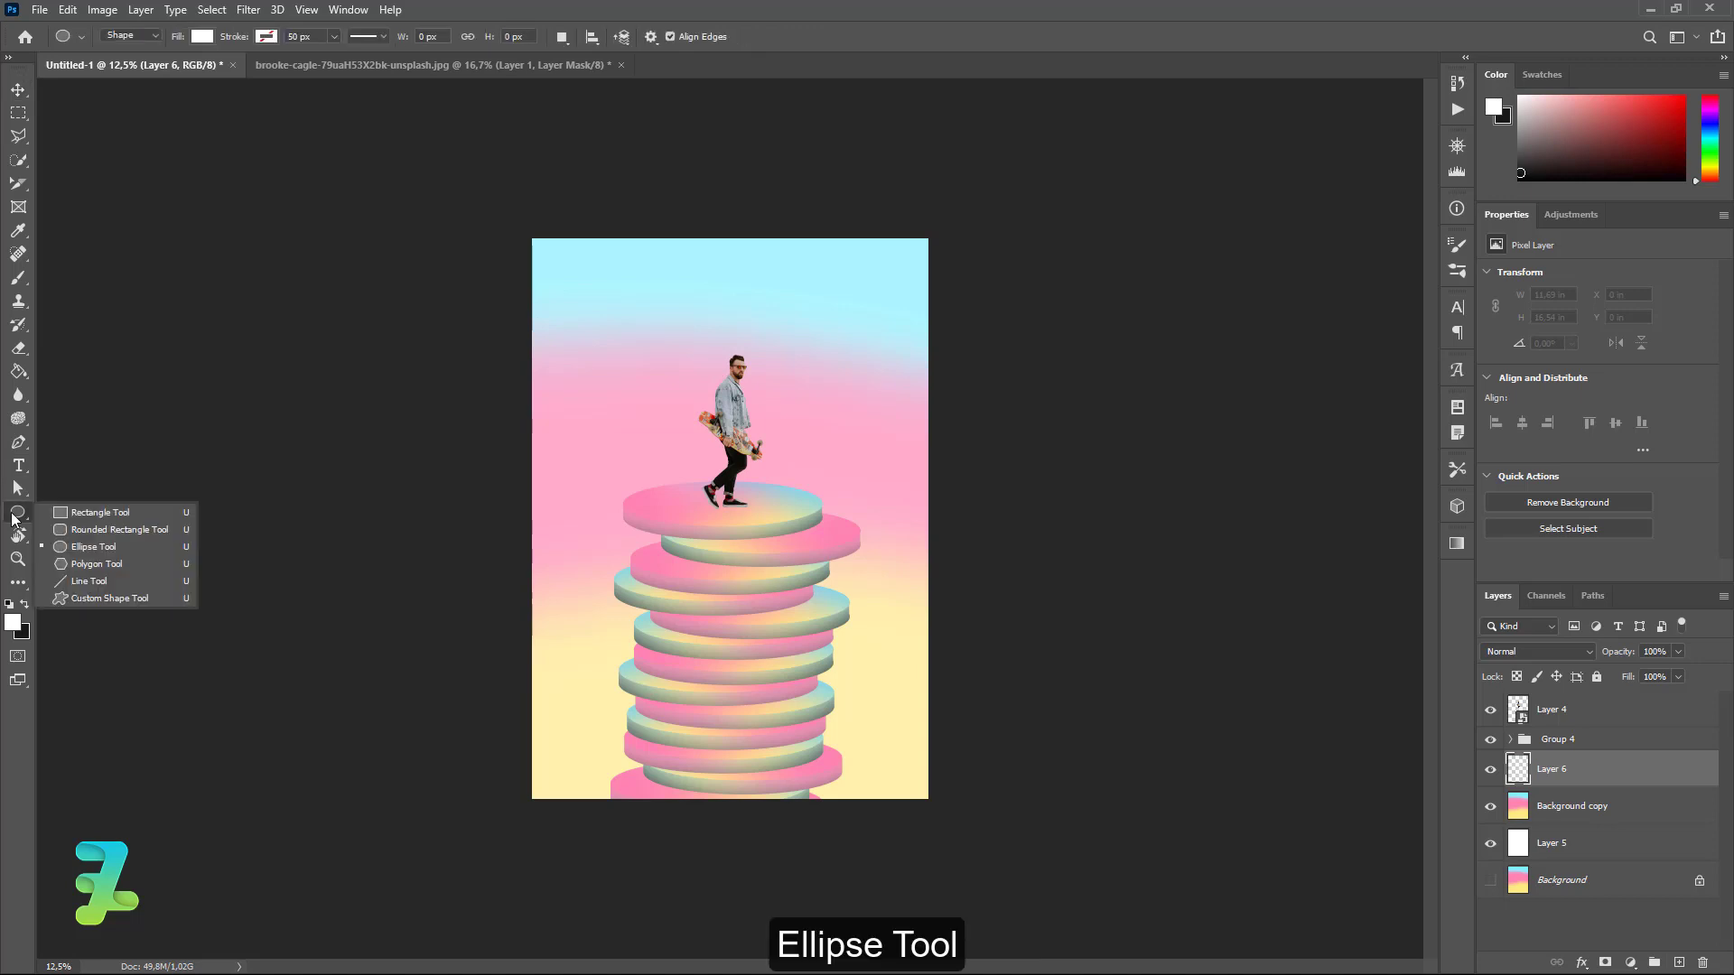
left_click(60, 546)
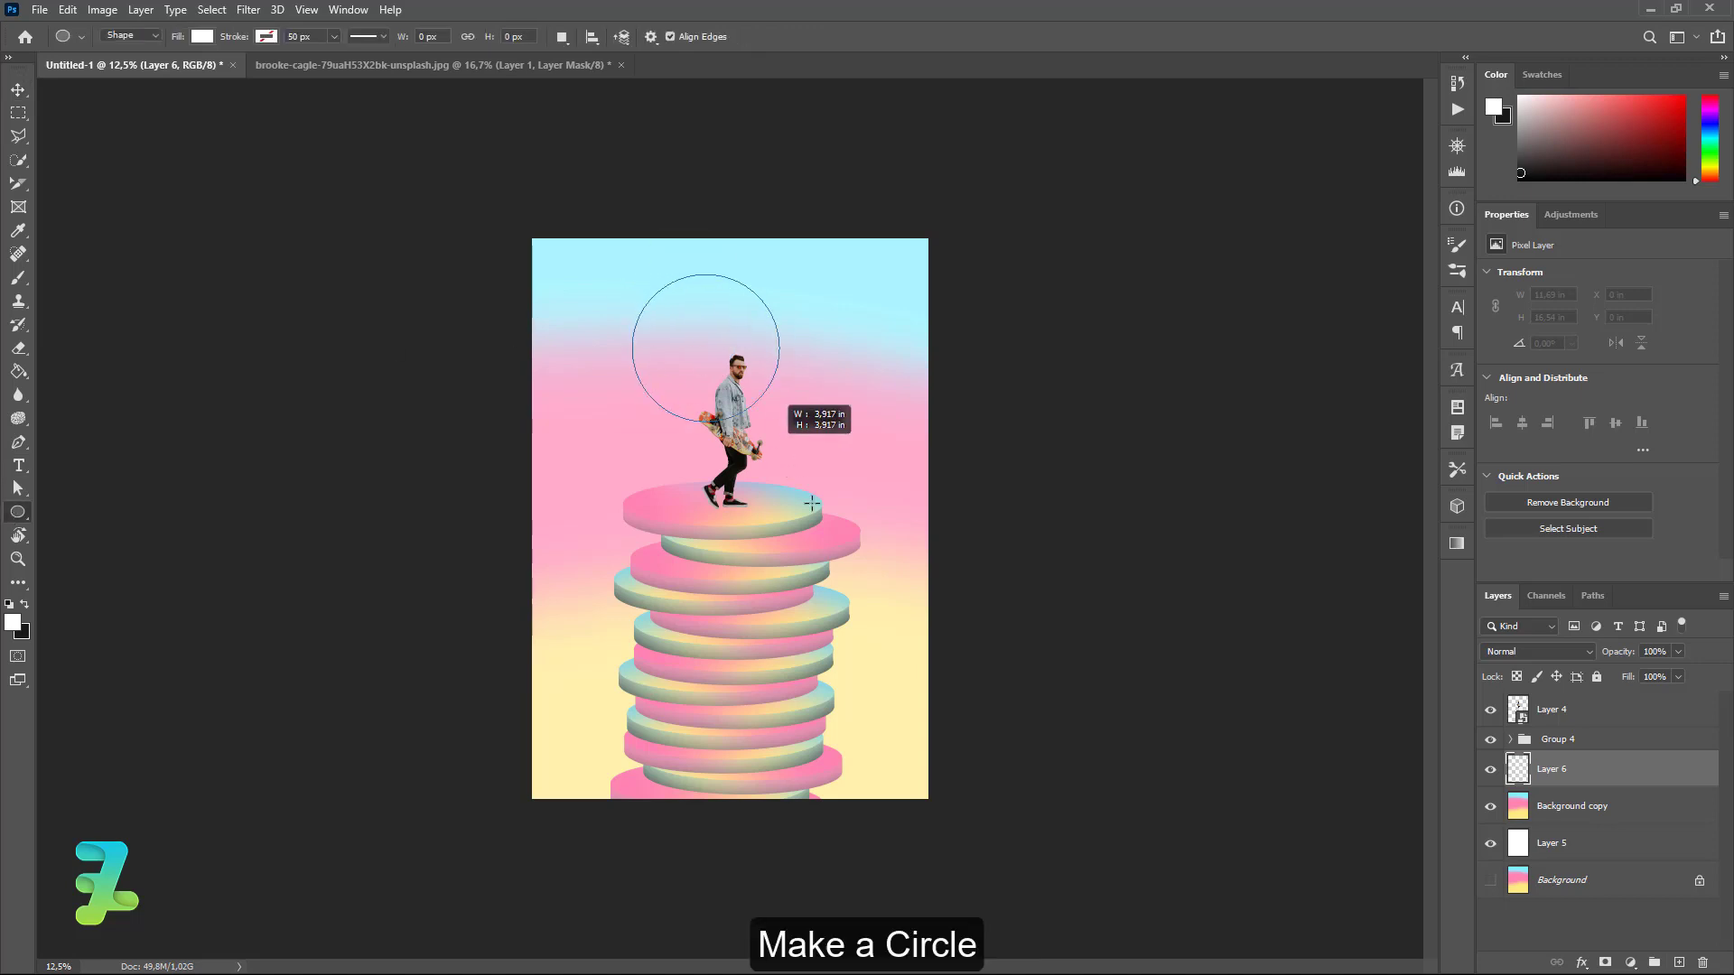
left_click_drag(631, 275, 914, 619)
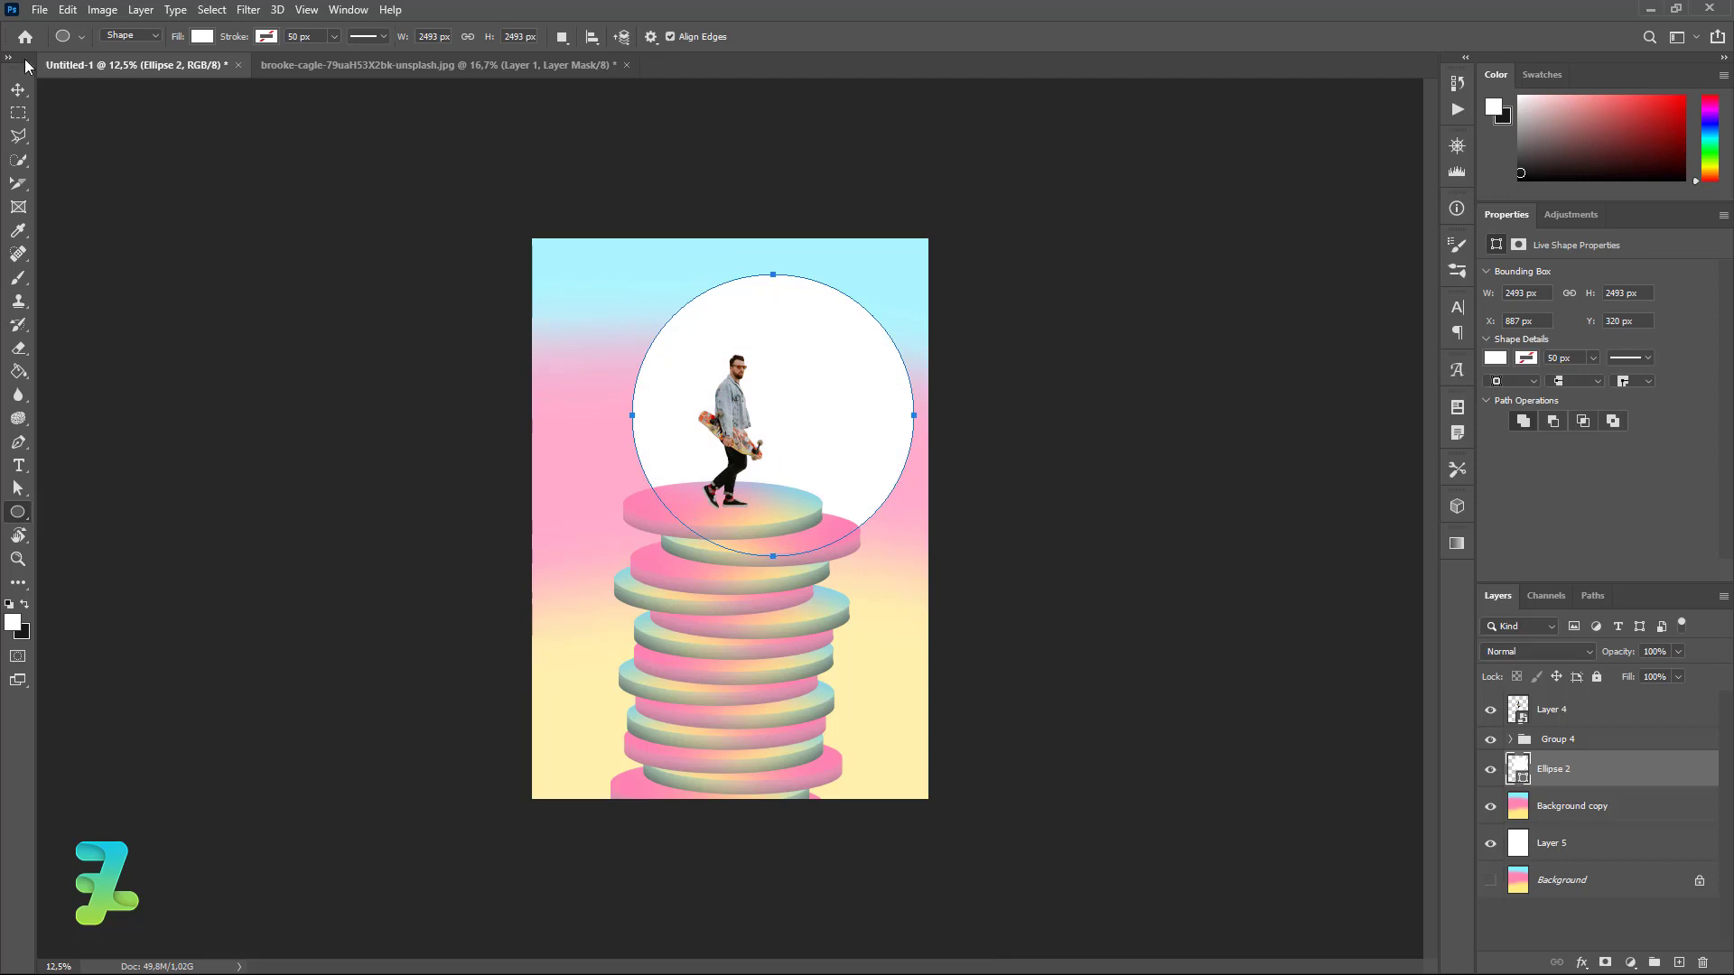
left_click(23, 95)
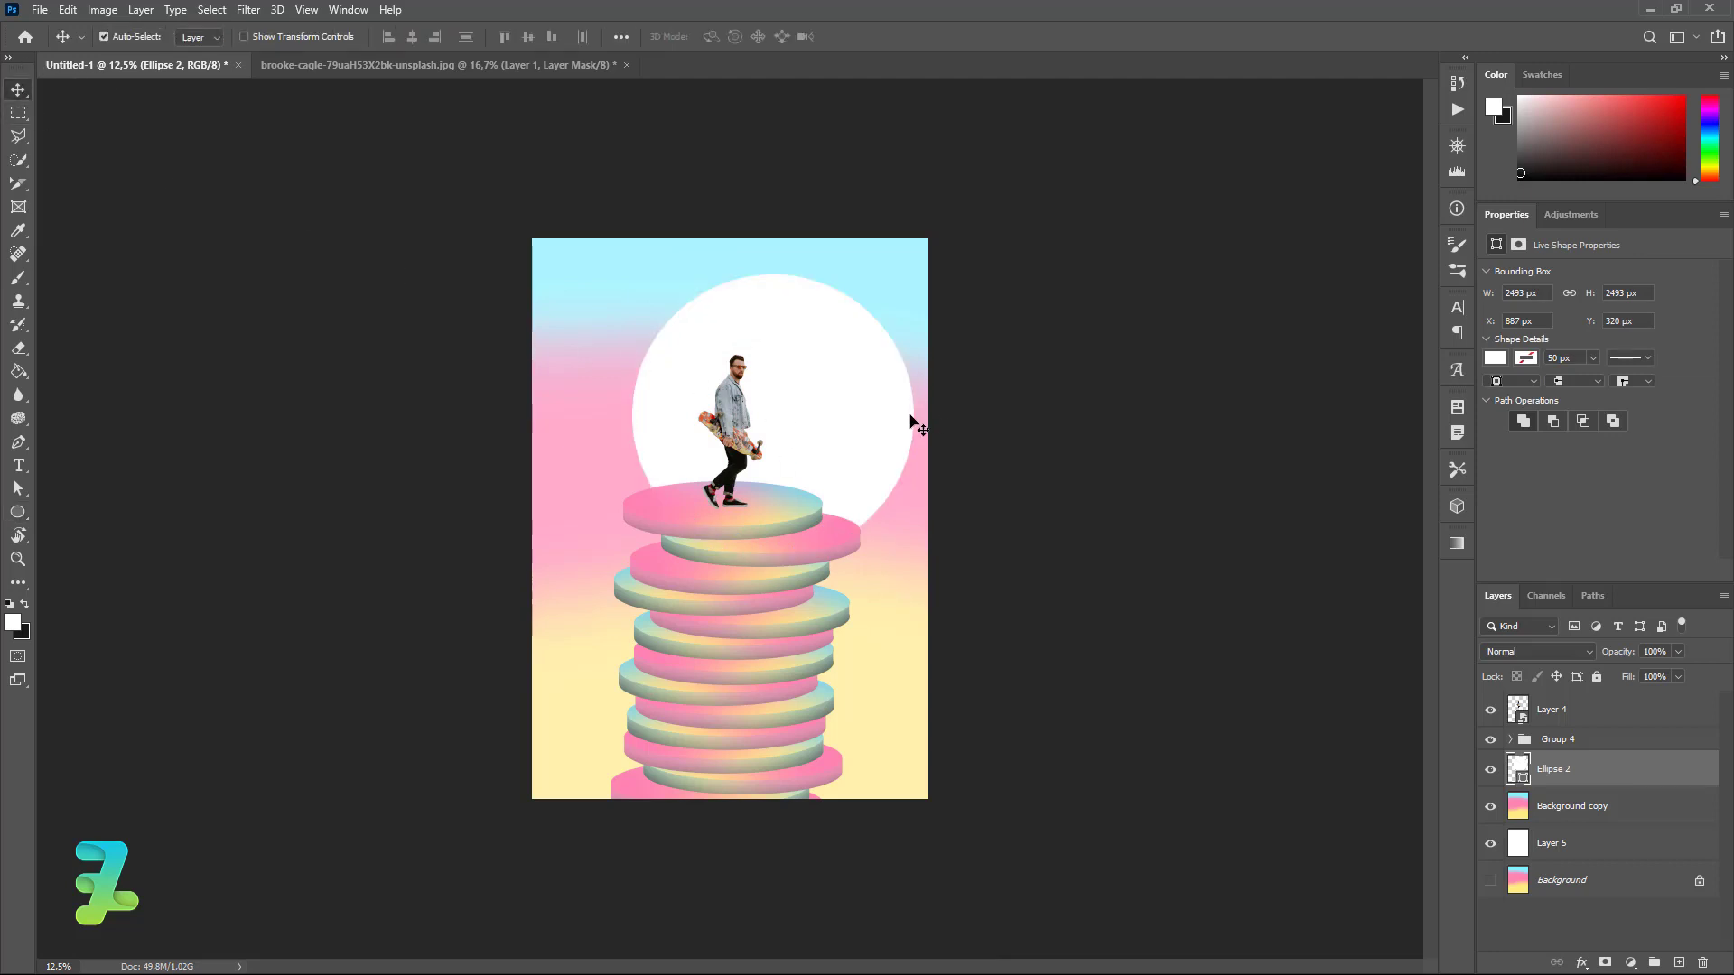
left_click_drag(912, 425, 811, 369)
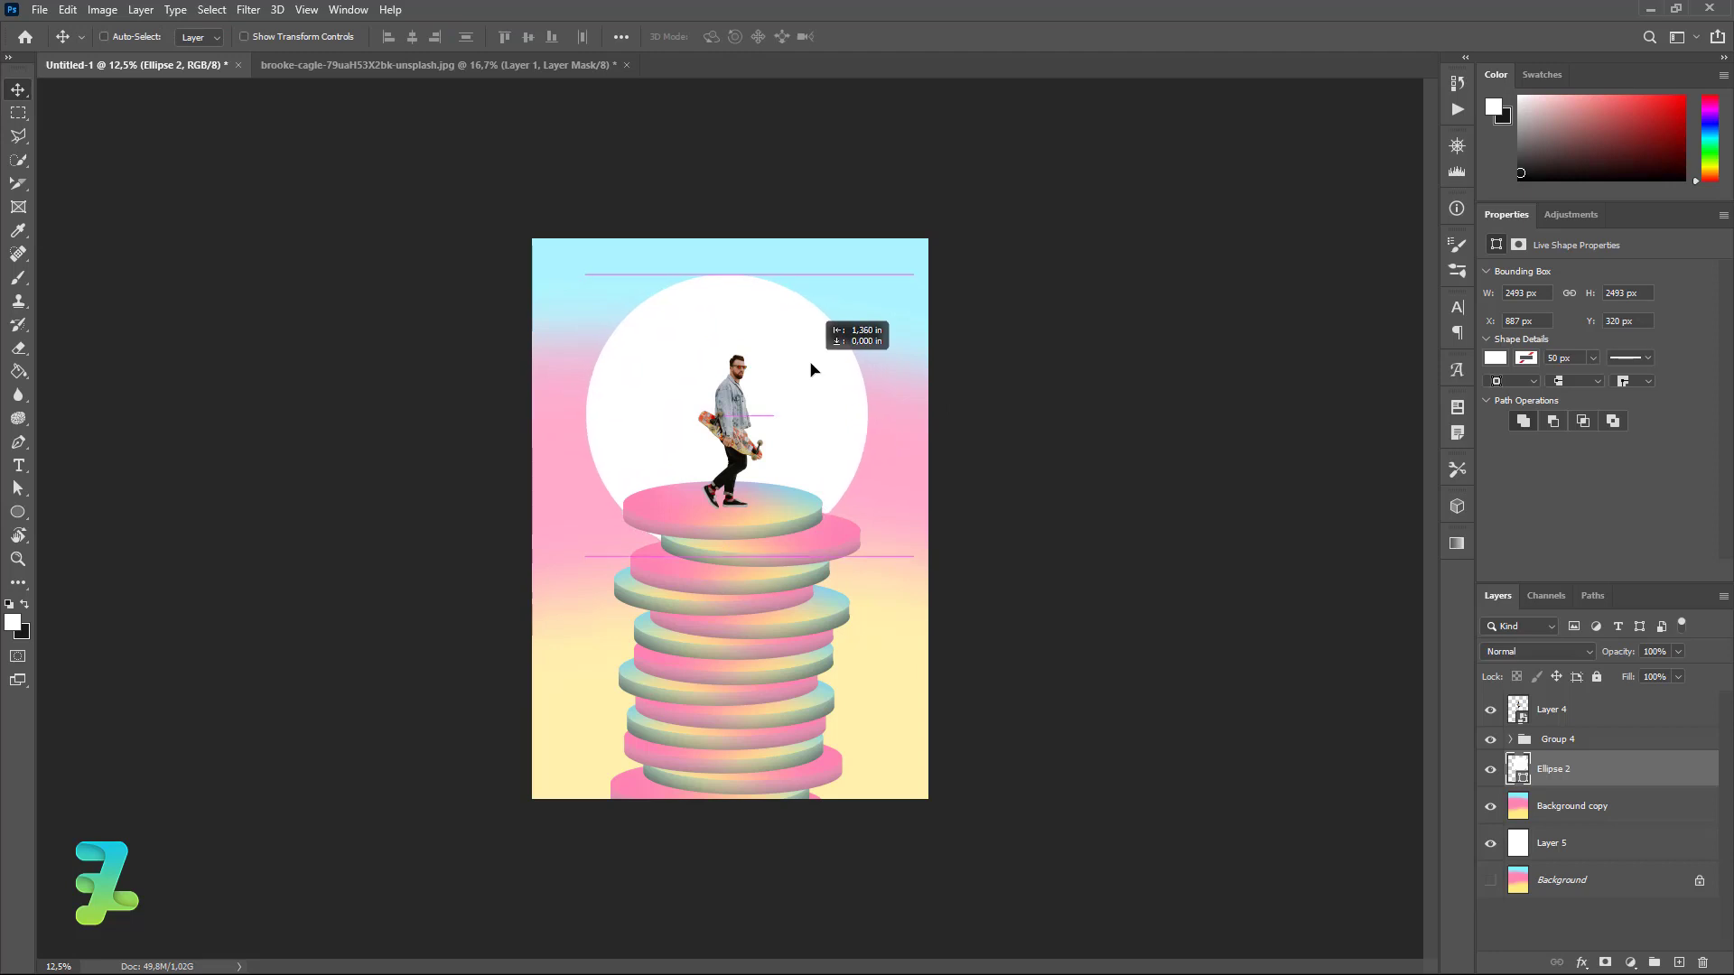
left_click_drag(811, 369, 813, 370)
Scale the white circle to 106% and centre it horizontally on the canvas.
key("ctrl+t")
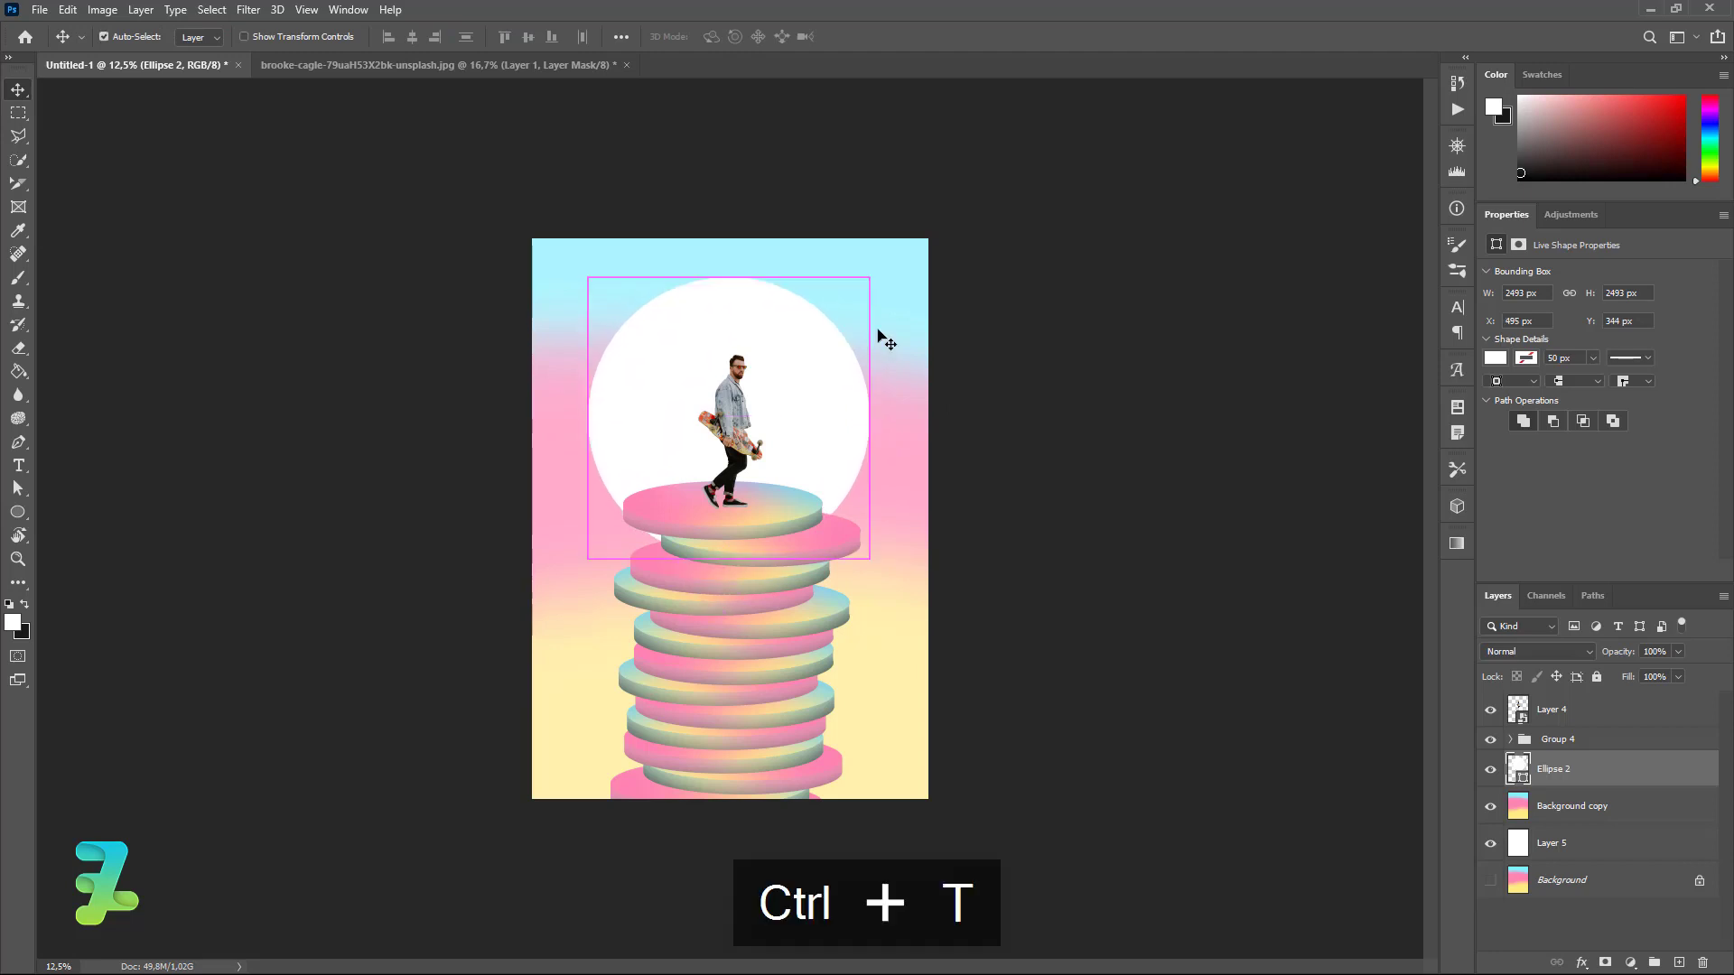
left_click_drag(870, 278, 877, 269)
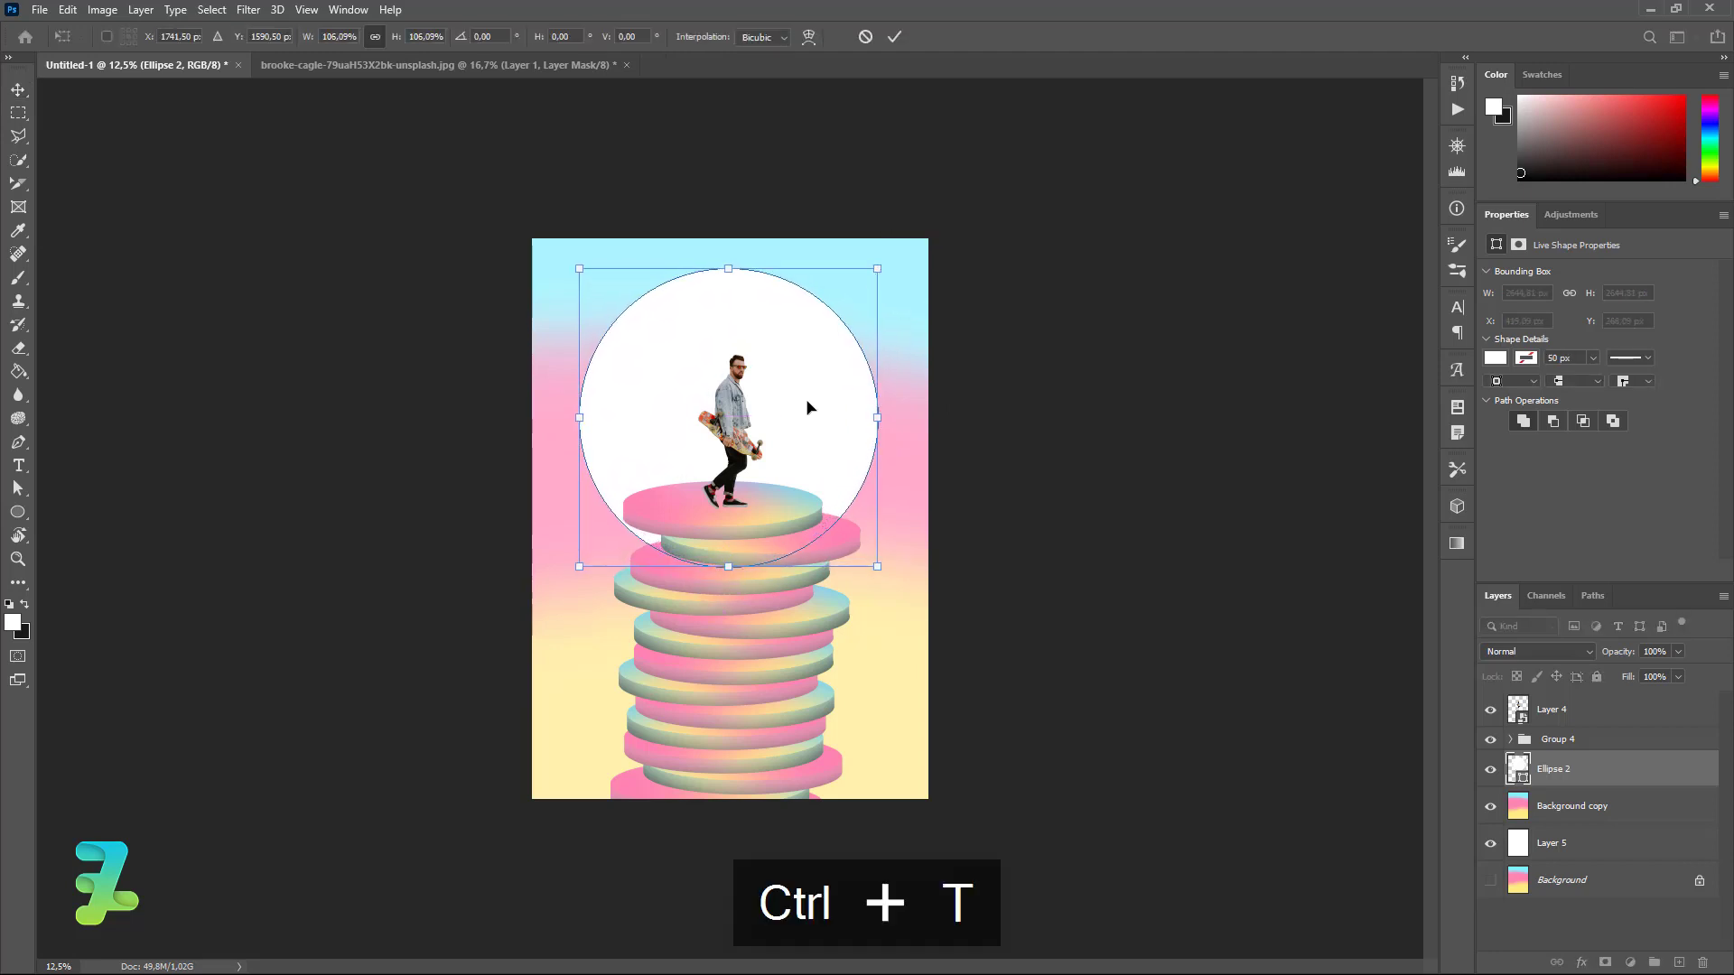
left_click_drag(810, 409, 817, 408)
key("Return")
key("ctrl+a")
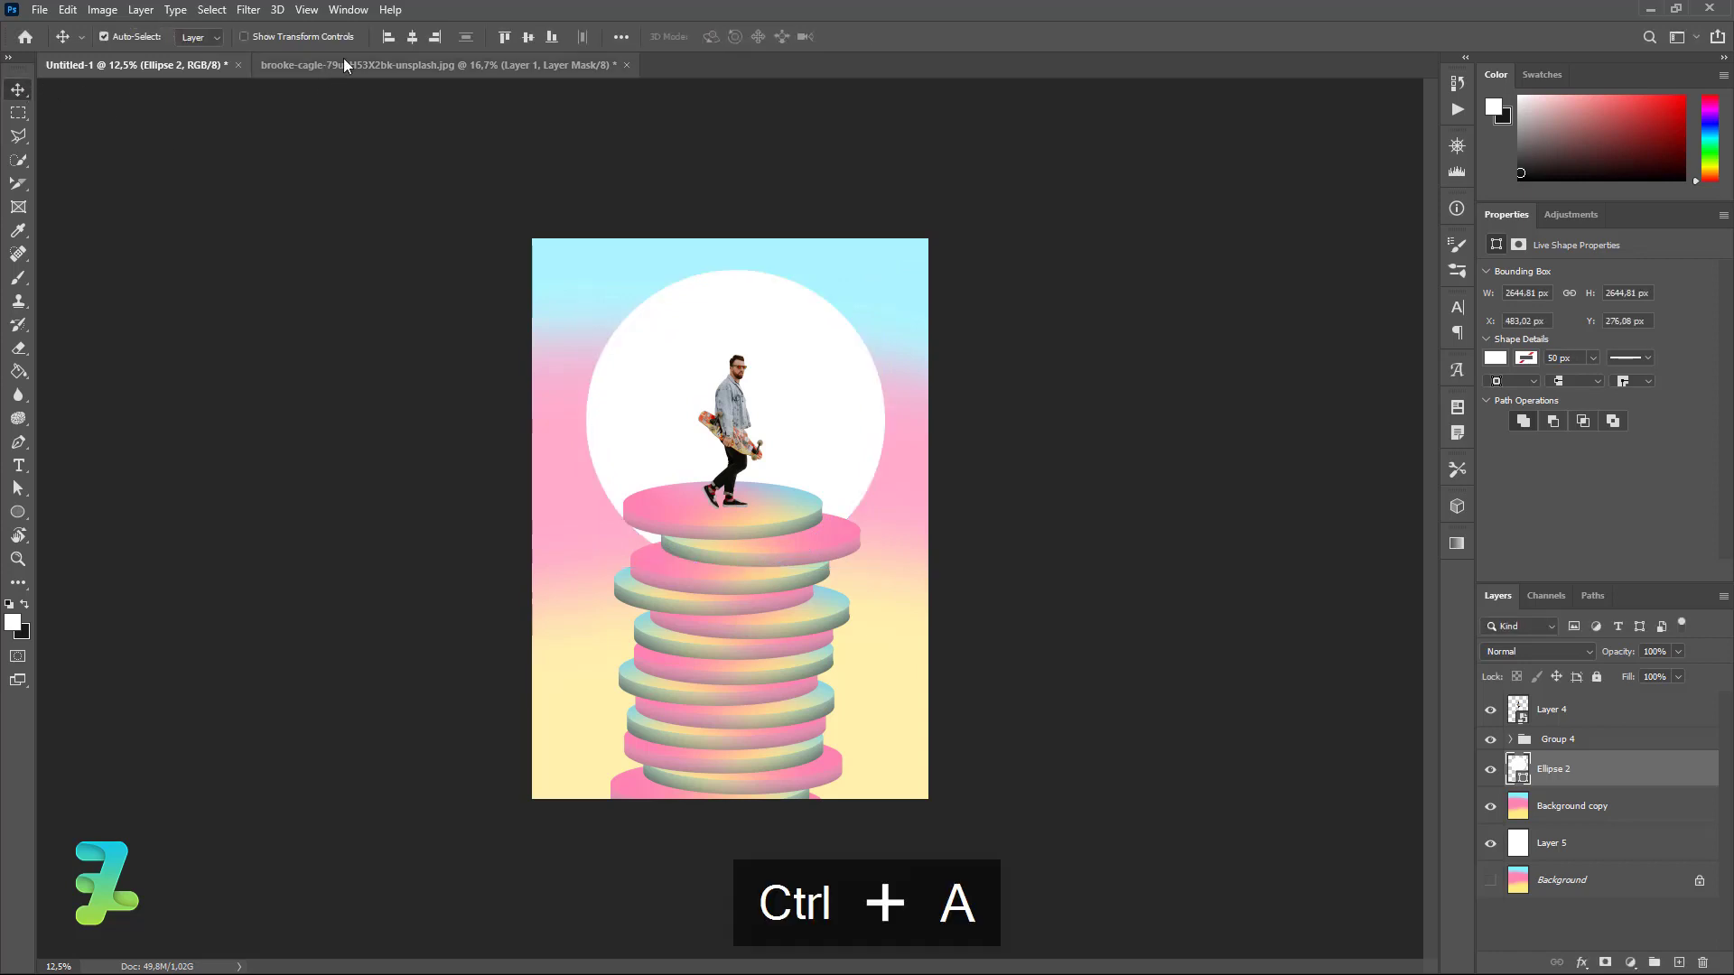
left_click(412, 37)
key("ctrl+d")
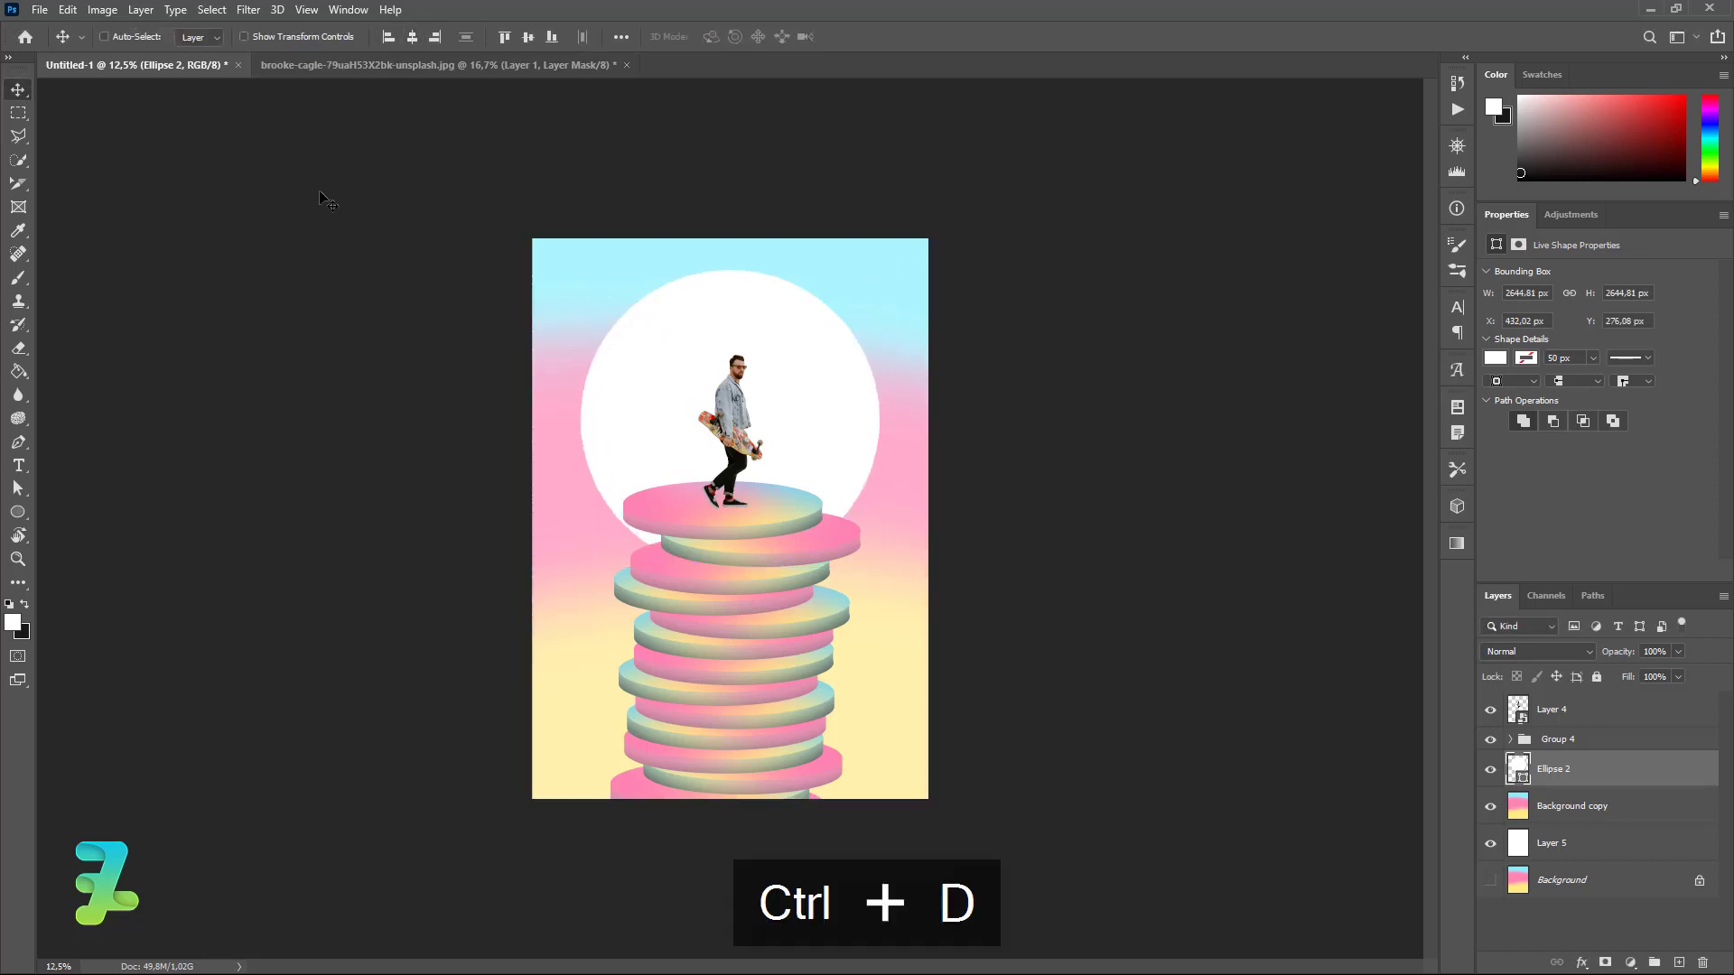
Add a layer mask to Ellipse 2 with black as the brush colour.
left_click(17, 279)
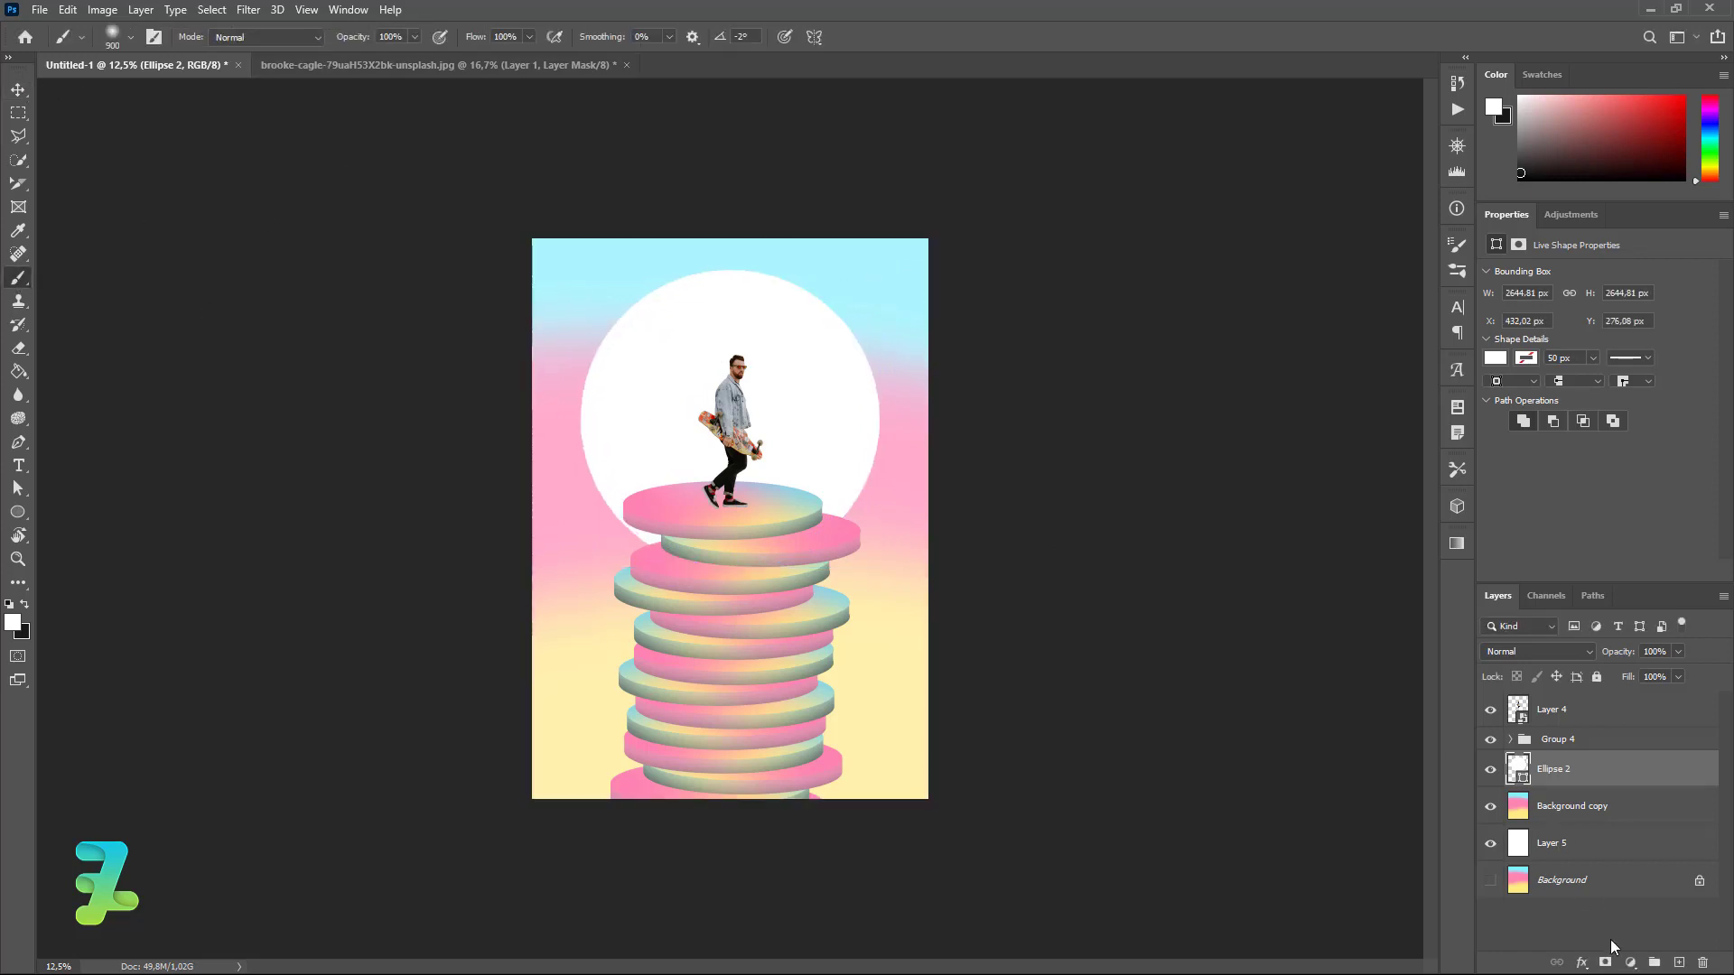
left_click(1606, 963)
left_click(24, 605)
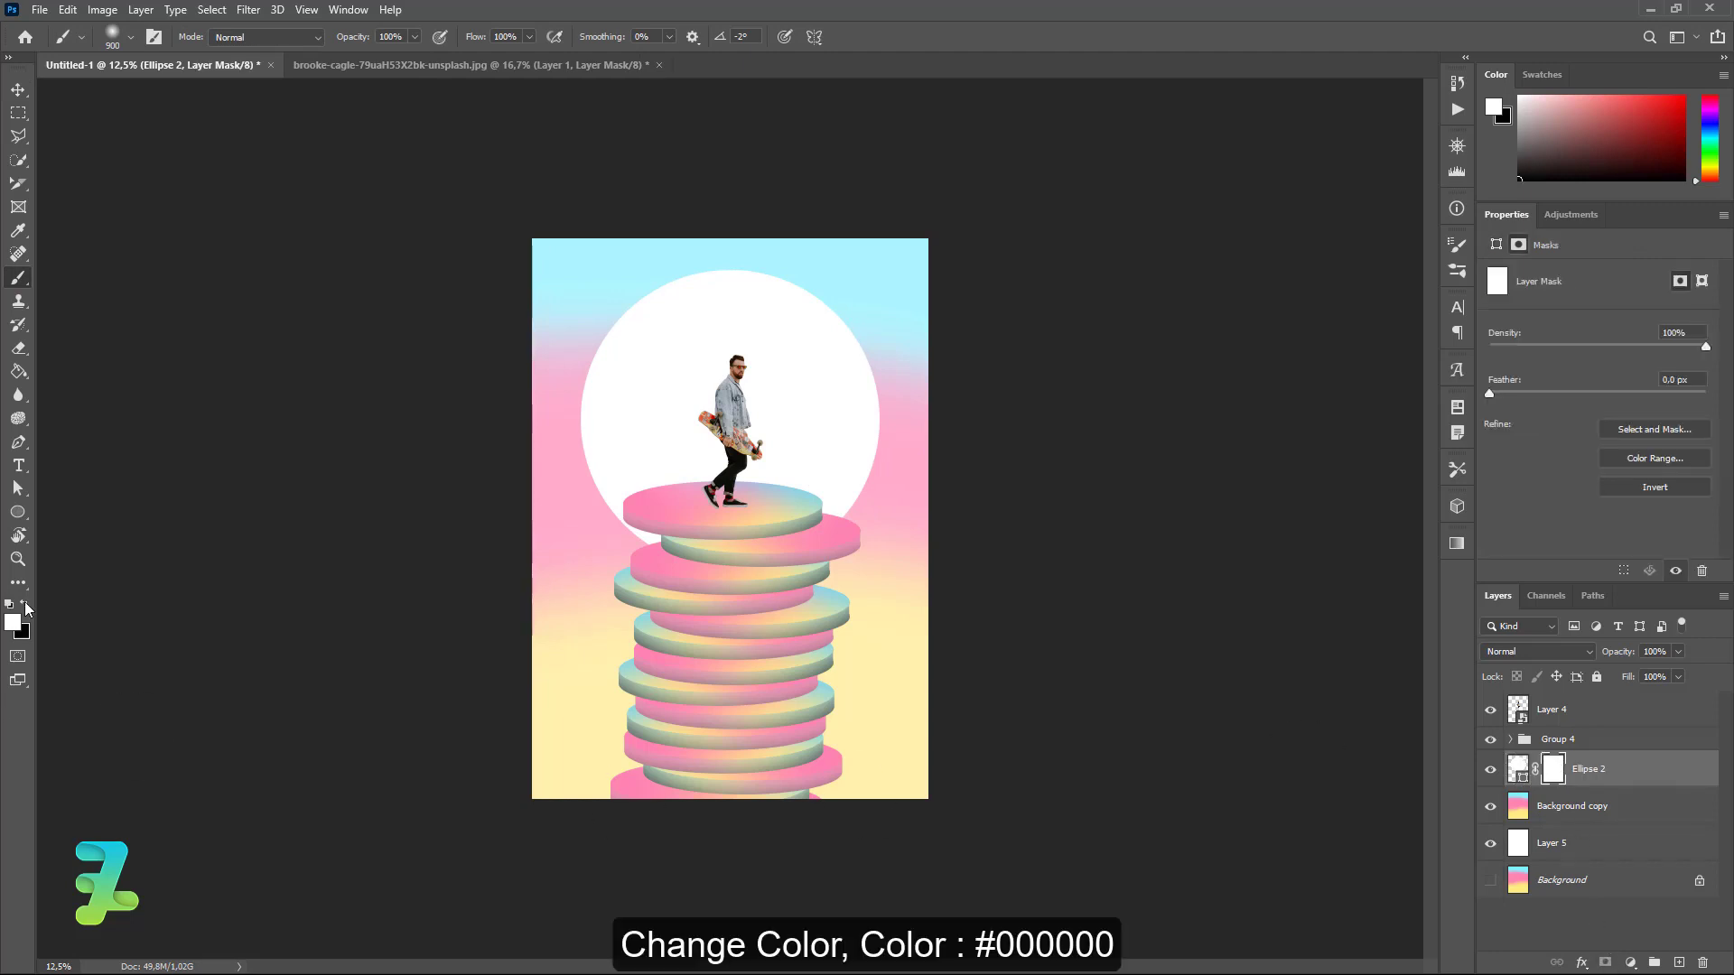
left_click(13, 622)
left_click(1411, 288)
Paint the circle's lower part on the mask with a 3500 px, 0% hardness brush.
left_click(126, 37)
left_click_drag(314, 148, 328, 152)
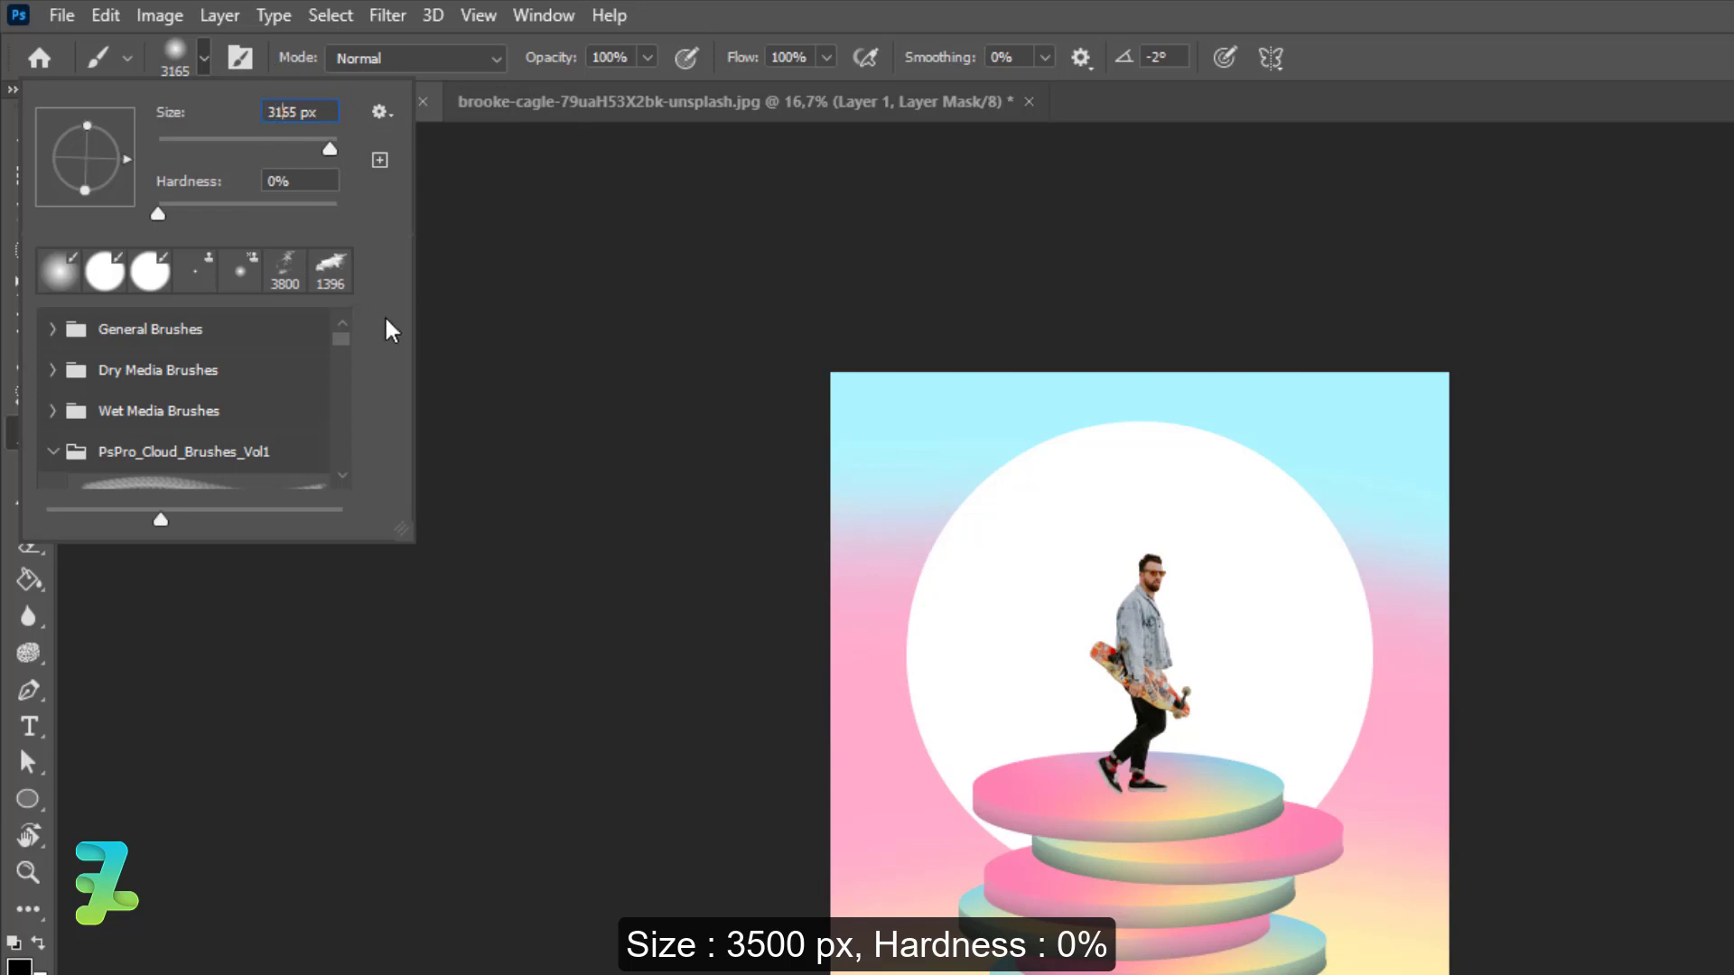
key("BackSpace")
key("BackSpace")
type("00")
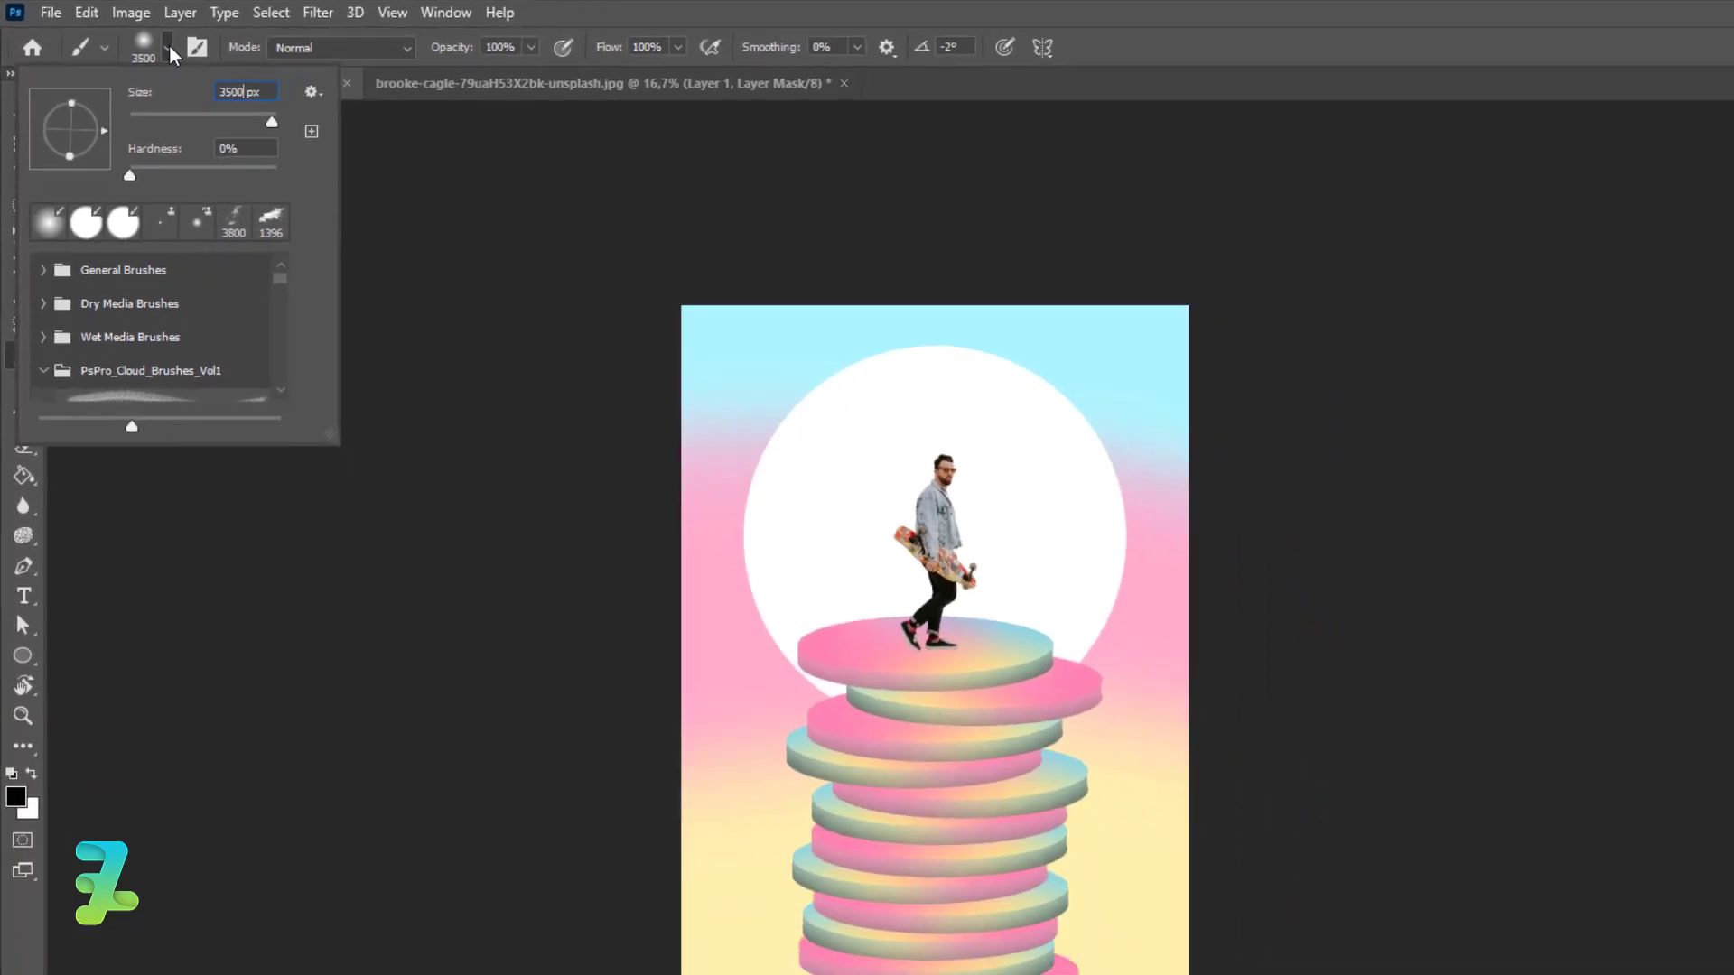
key("Return")
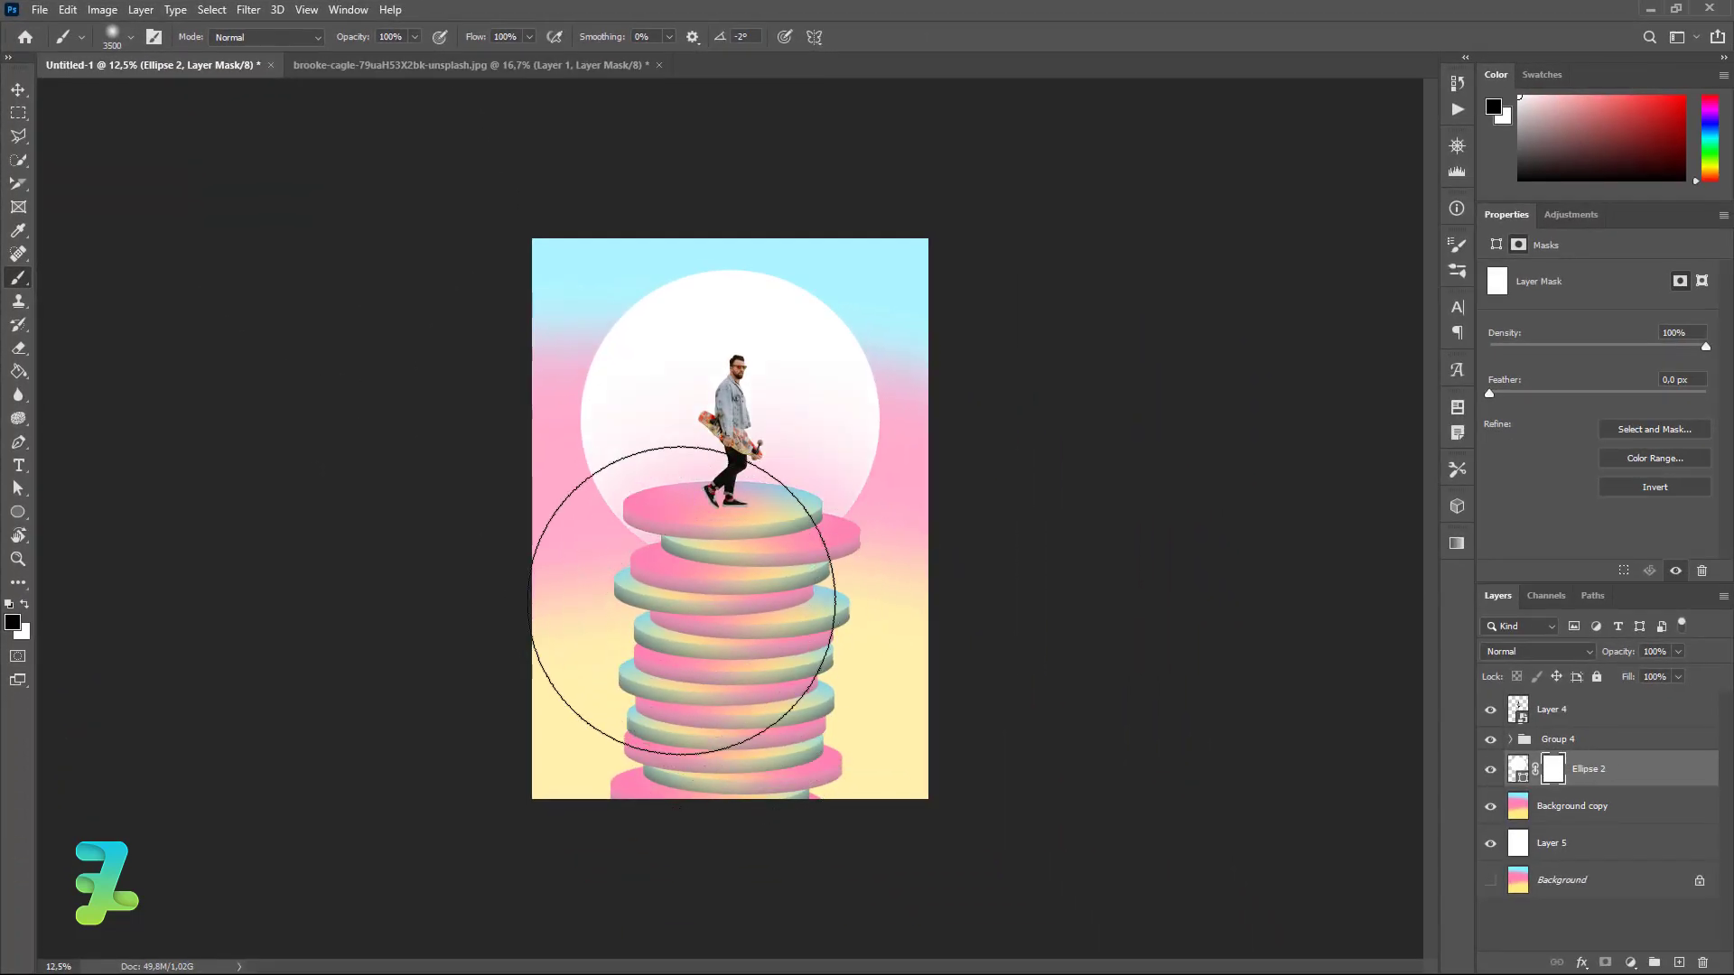
left_click(682, 601)
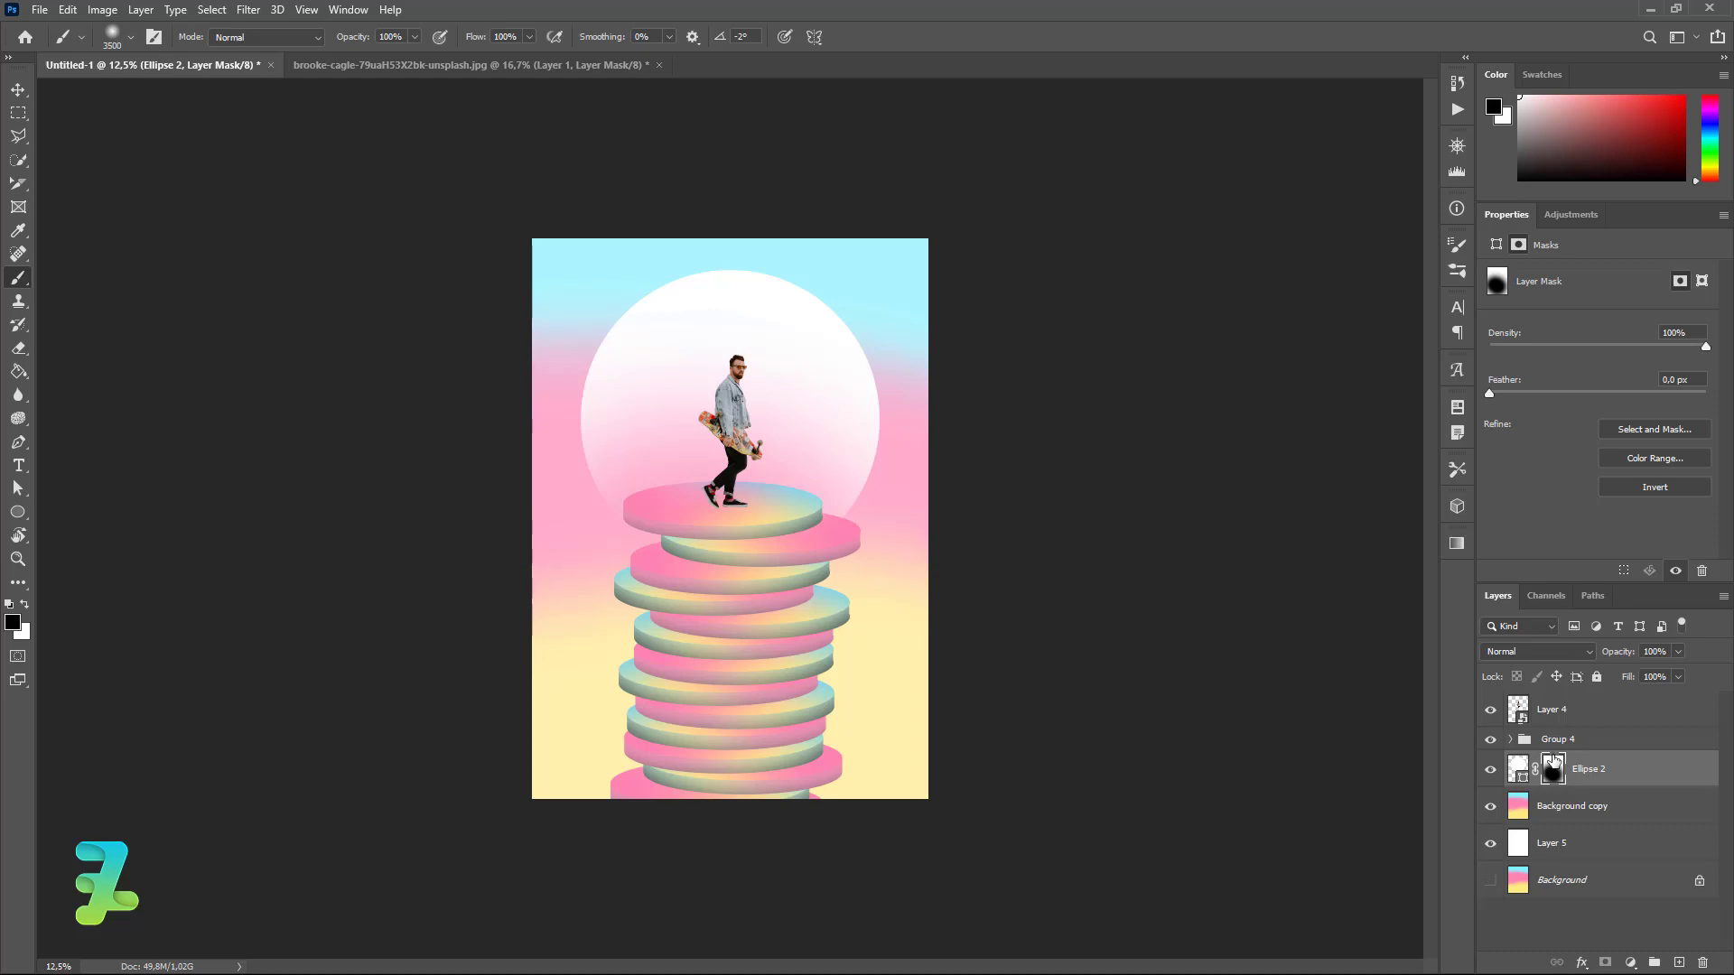
left_click(923, 575)
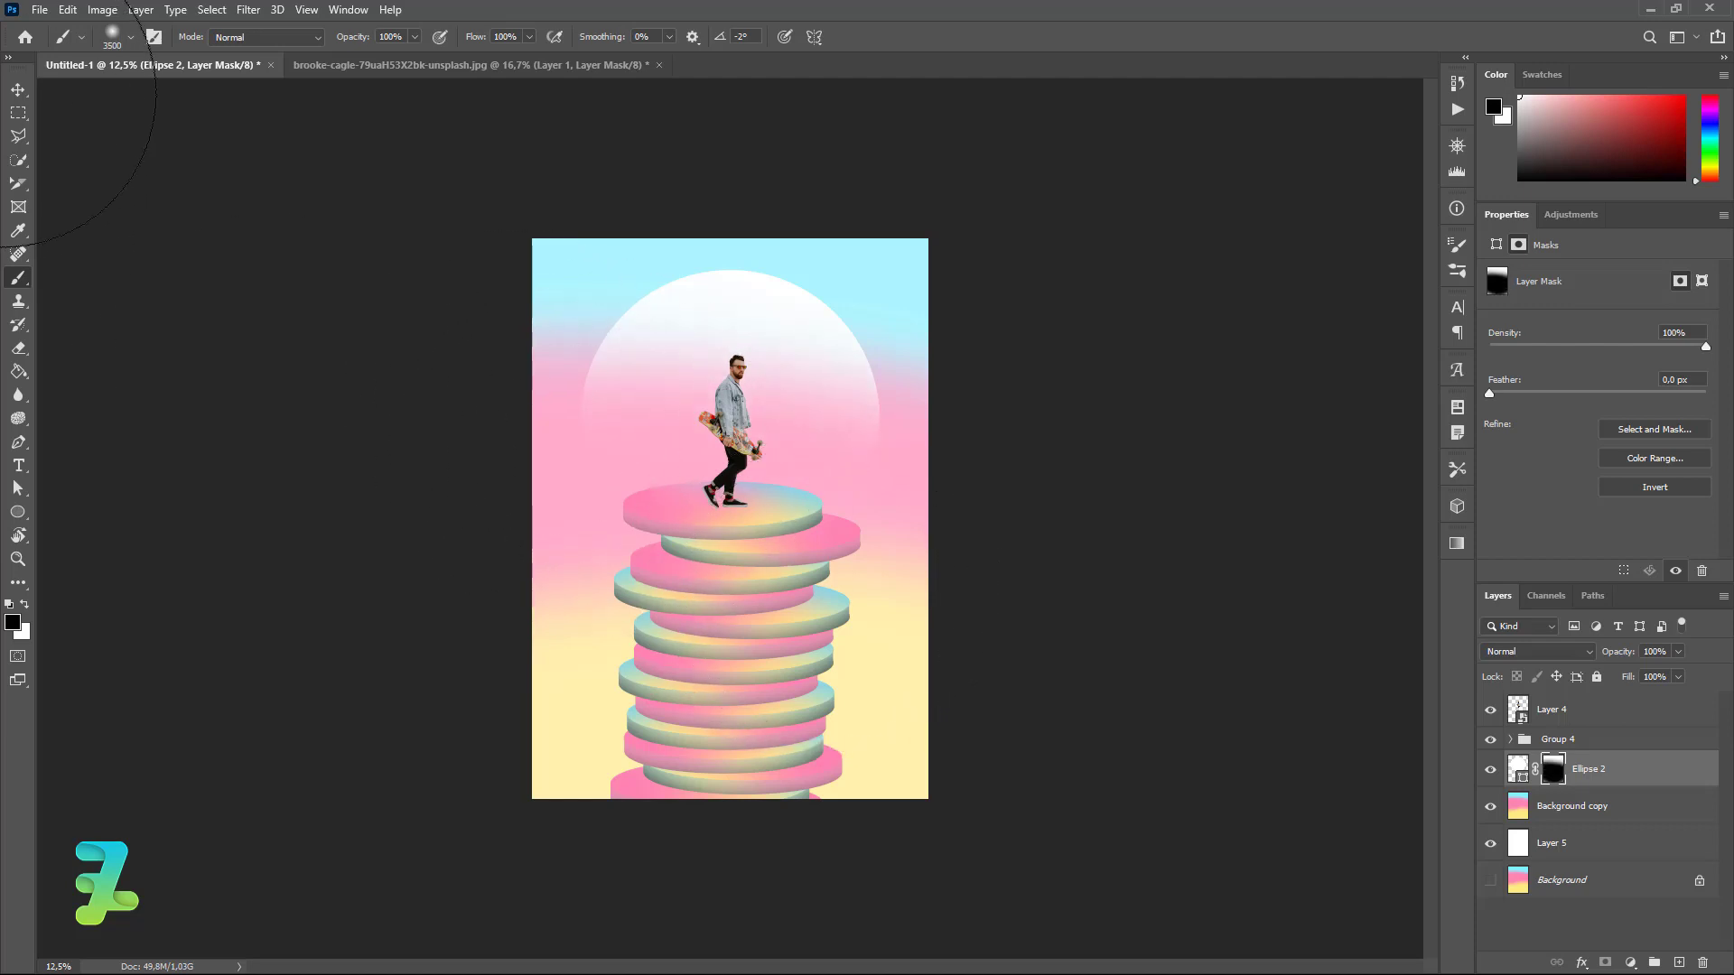
left_click(17, 89)
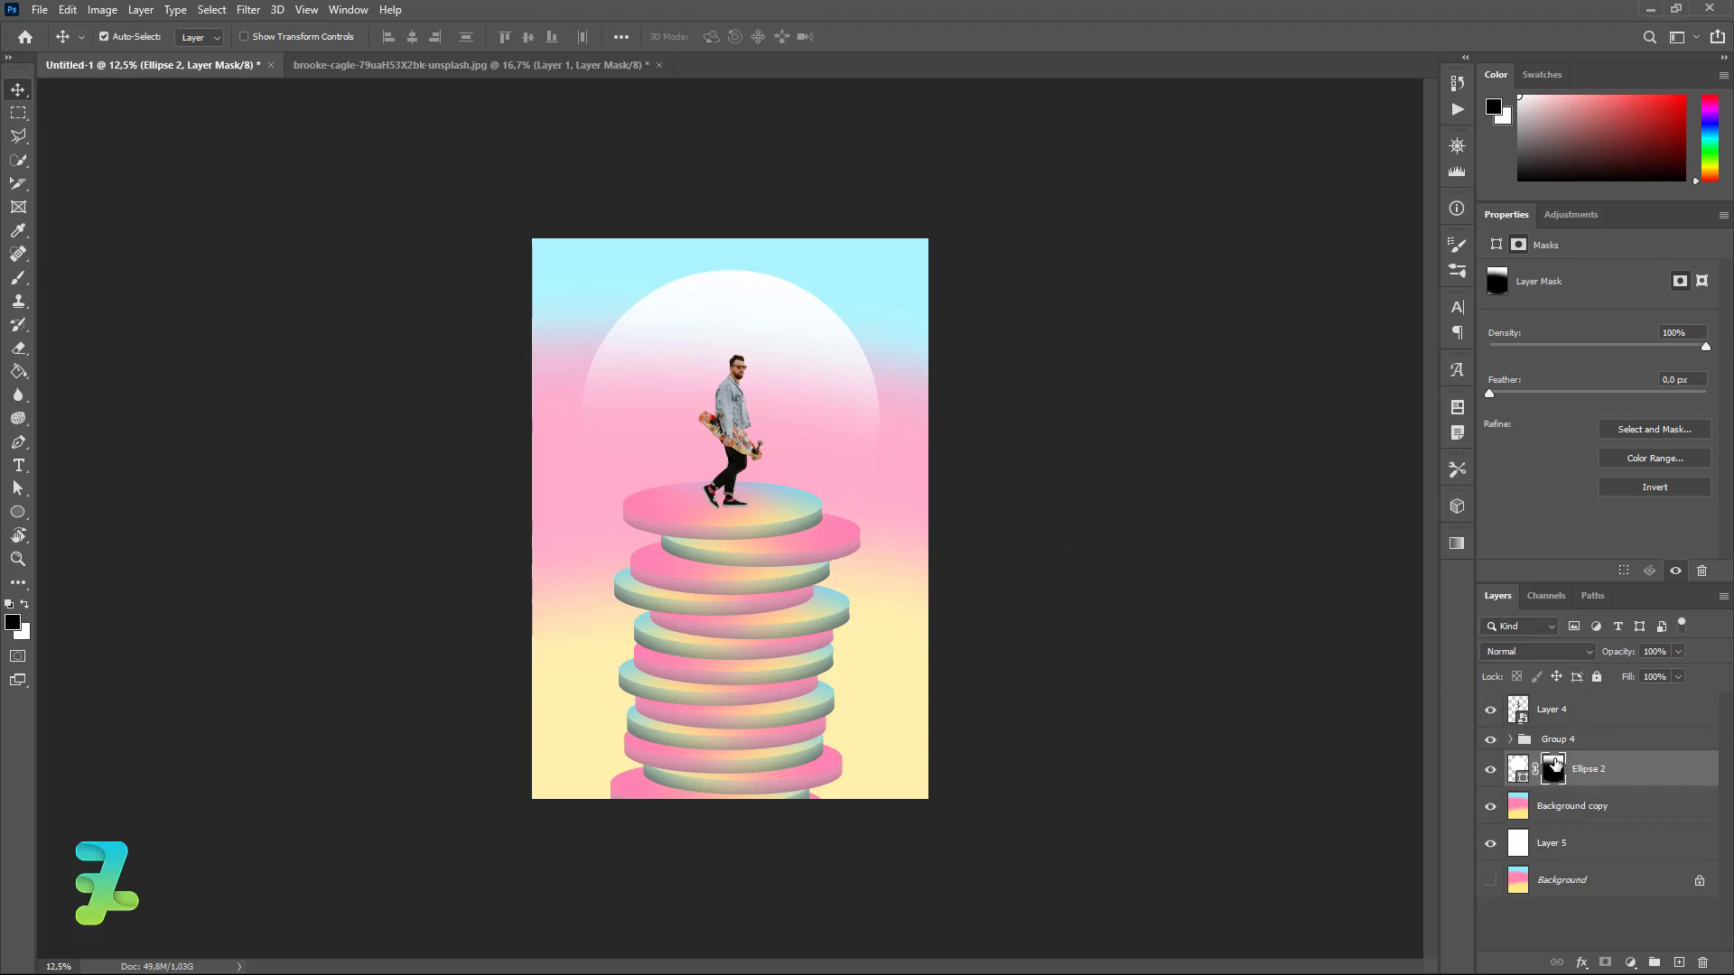
Draw a thin white Rectangle 1 (3892 × 73 px) across the full width above Background copy.
left_click(1580, 808)
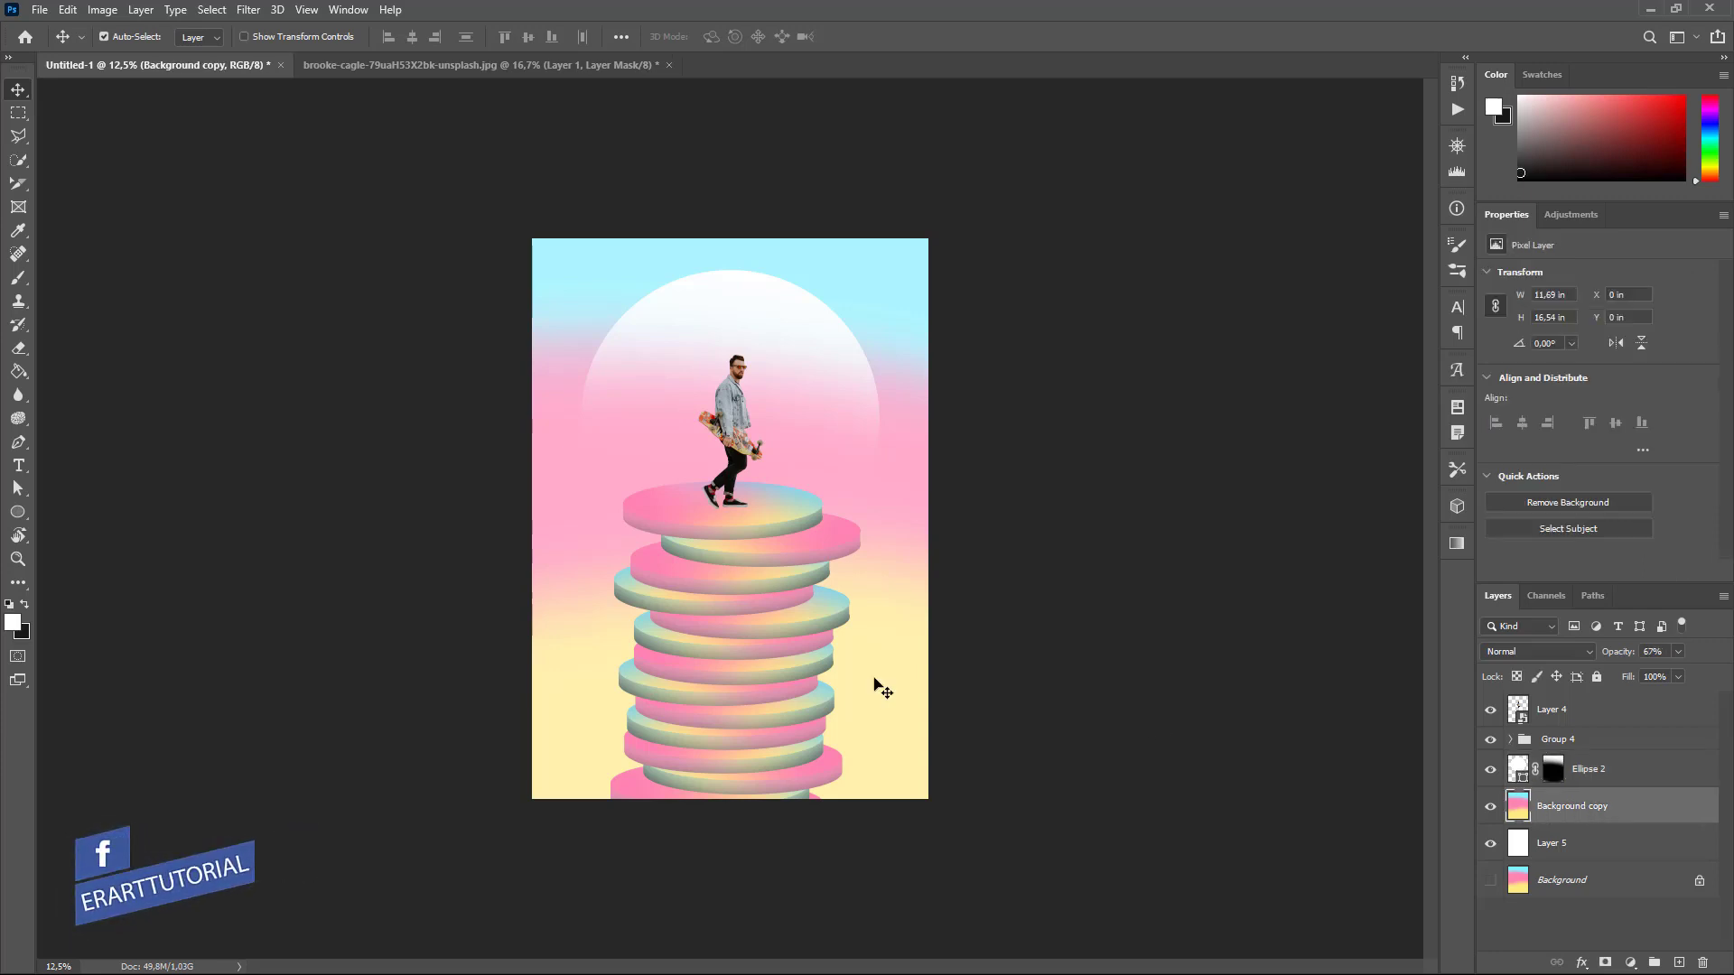
right_click(42, 518)
left_click(41, 518)
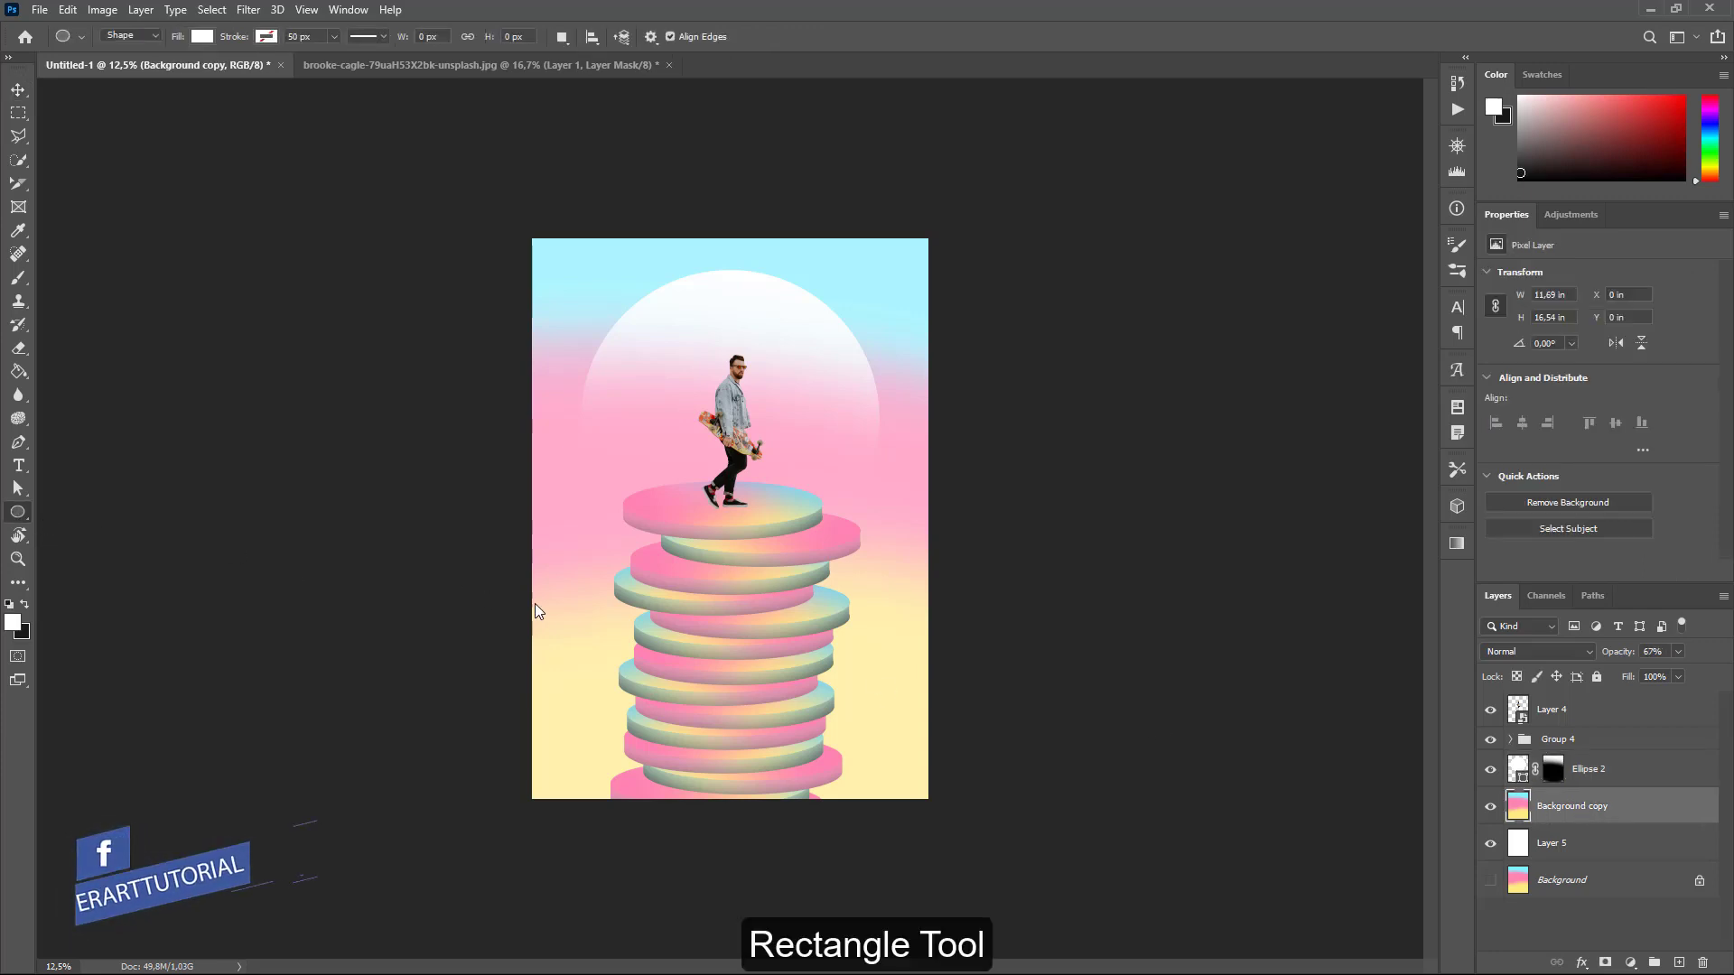
left_click_drag(518, 604, 954, 613)
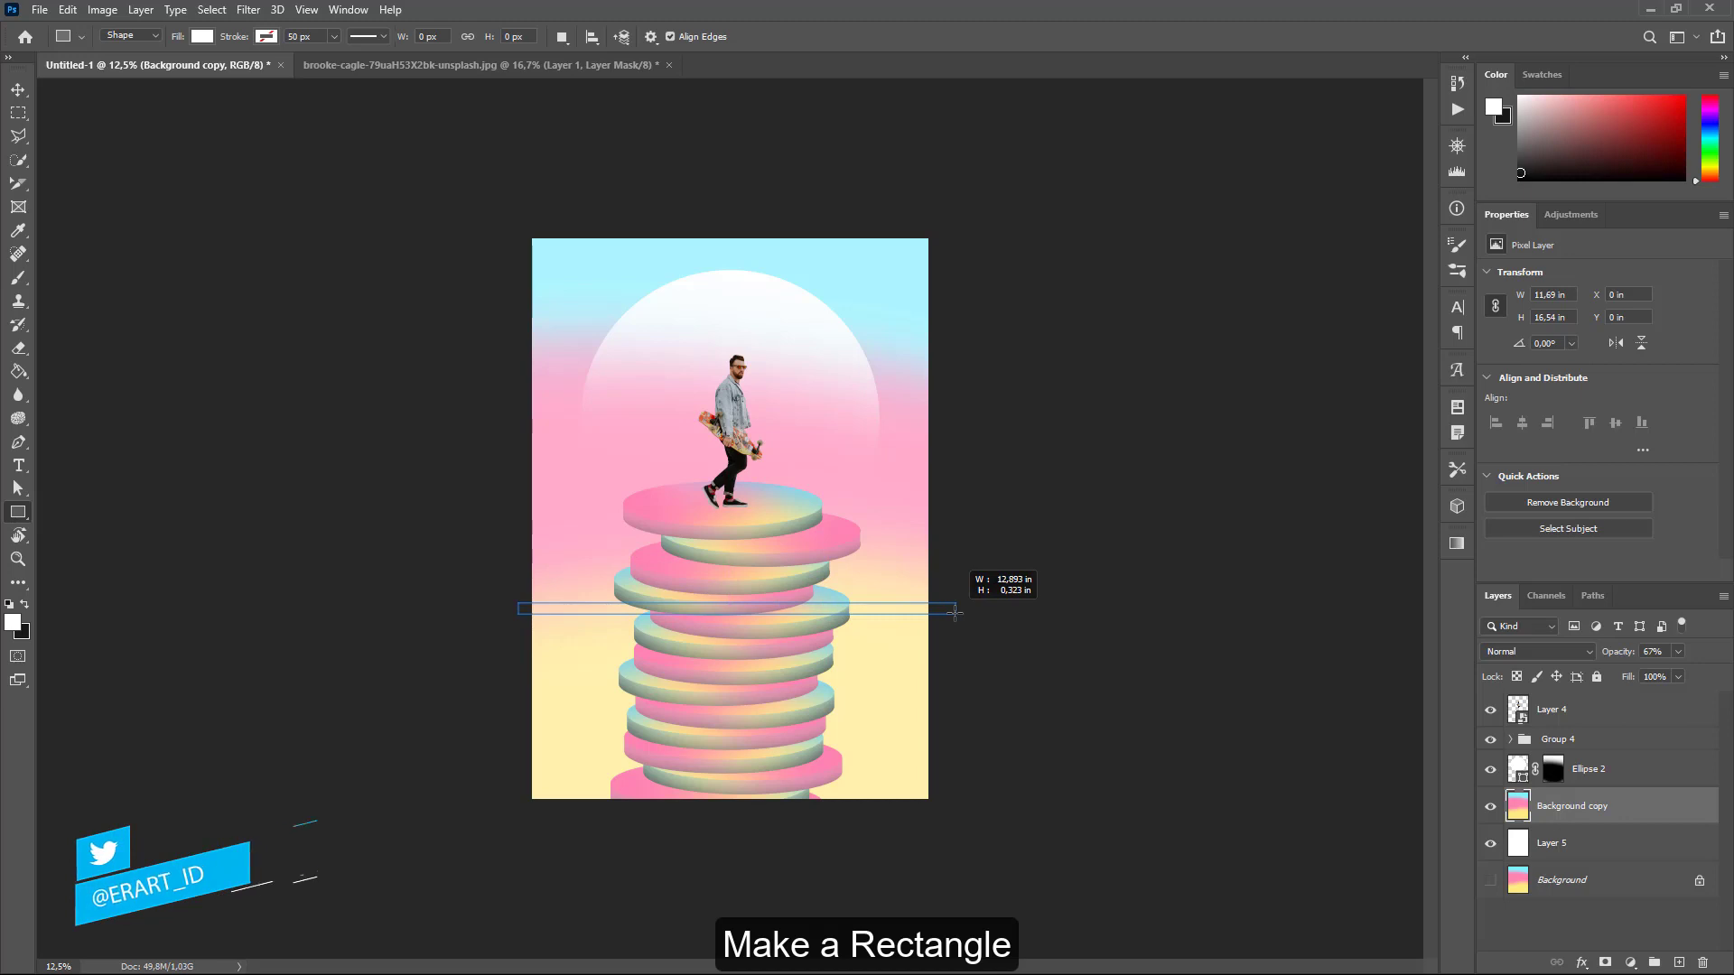
left_click_drag(954, 613, 960, 611)
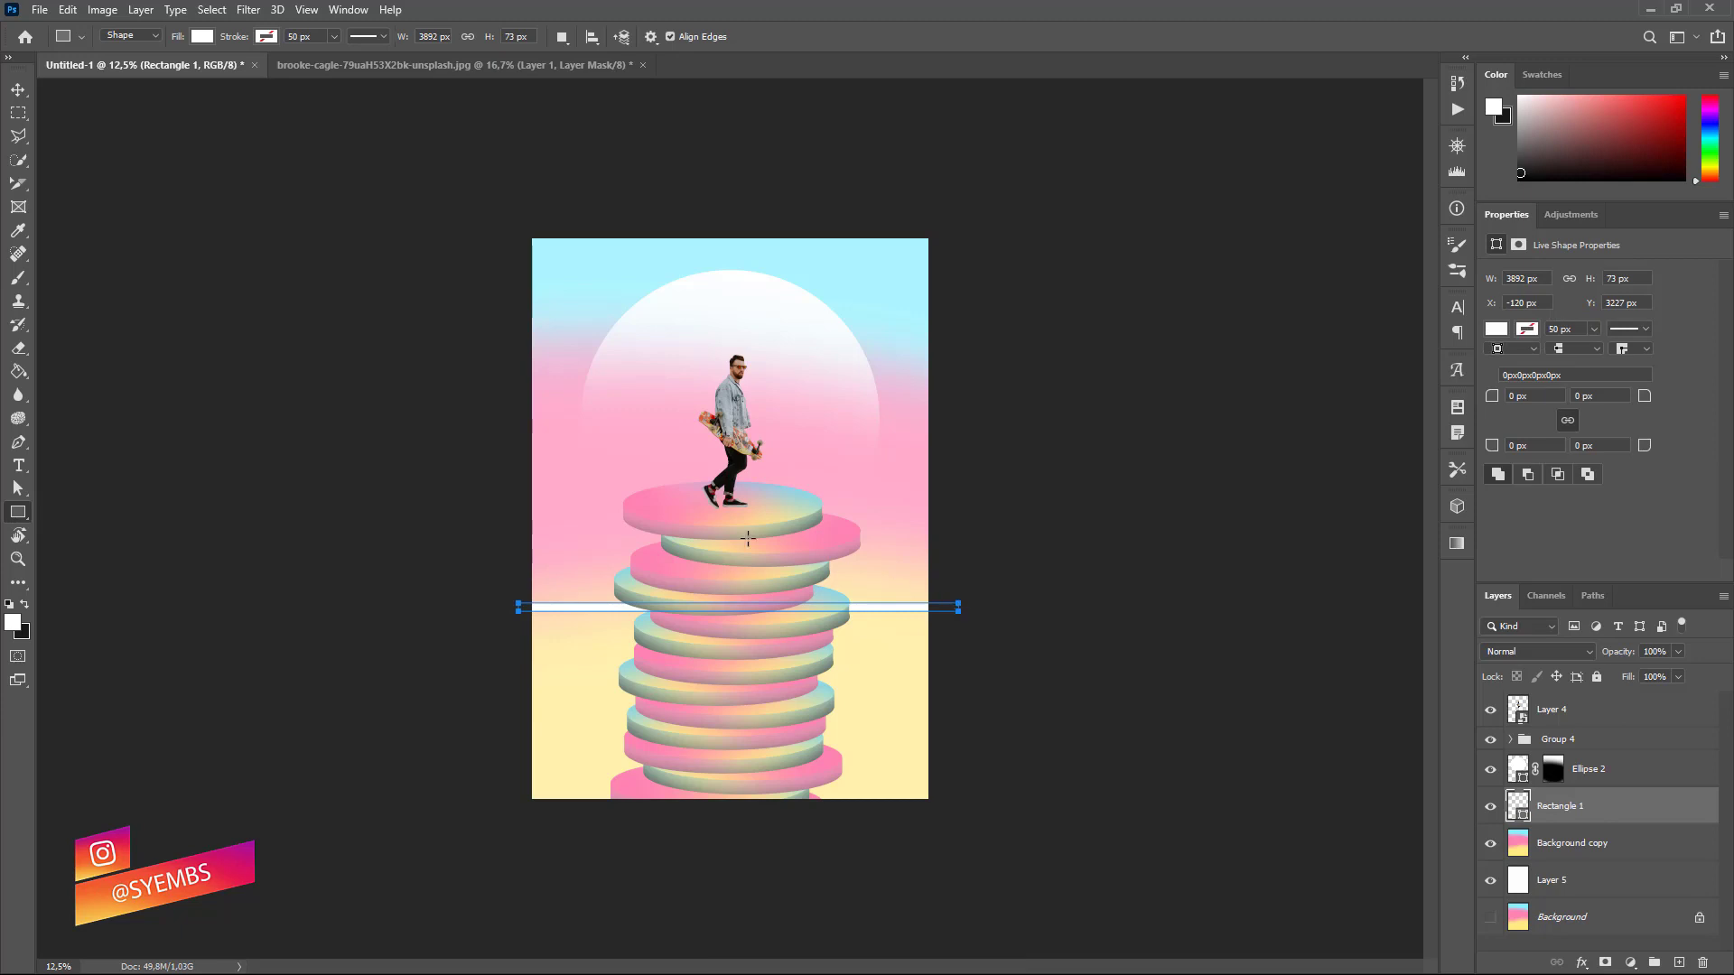
Recolour the thin band pale yellow #fff2ac and move it higher up the tower.
key("v")
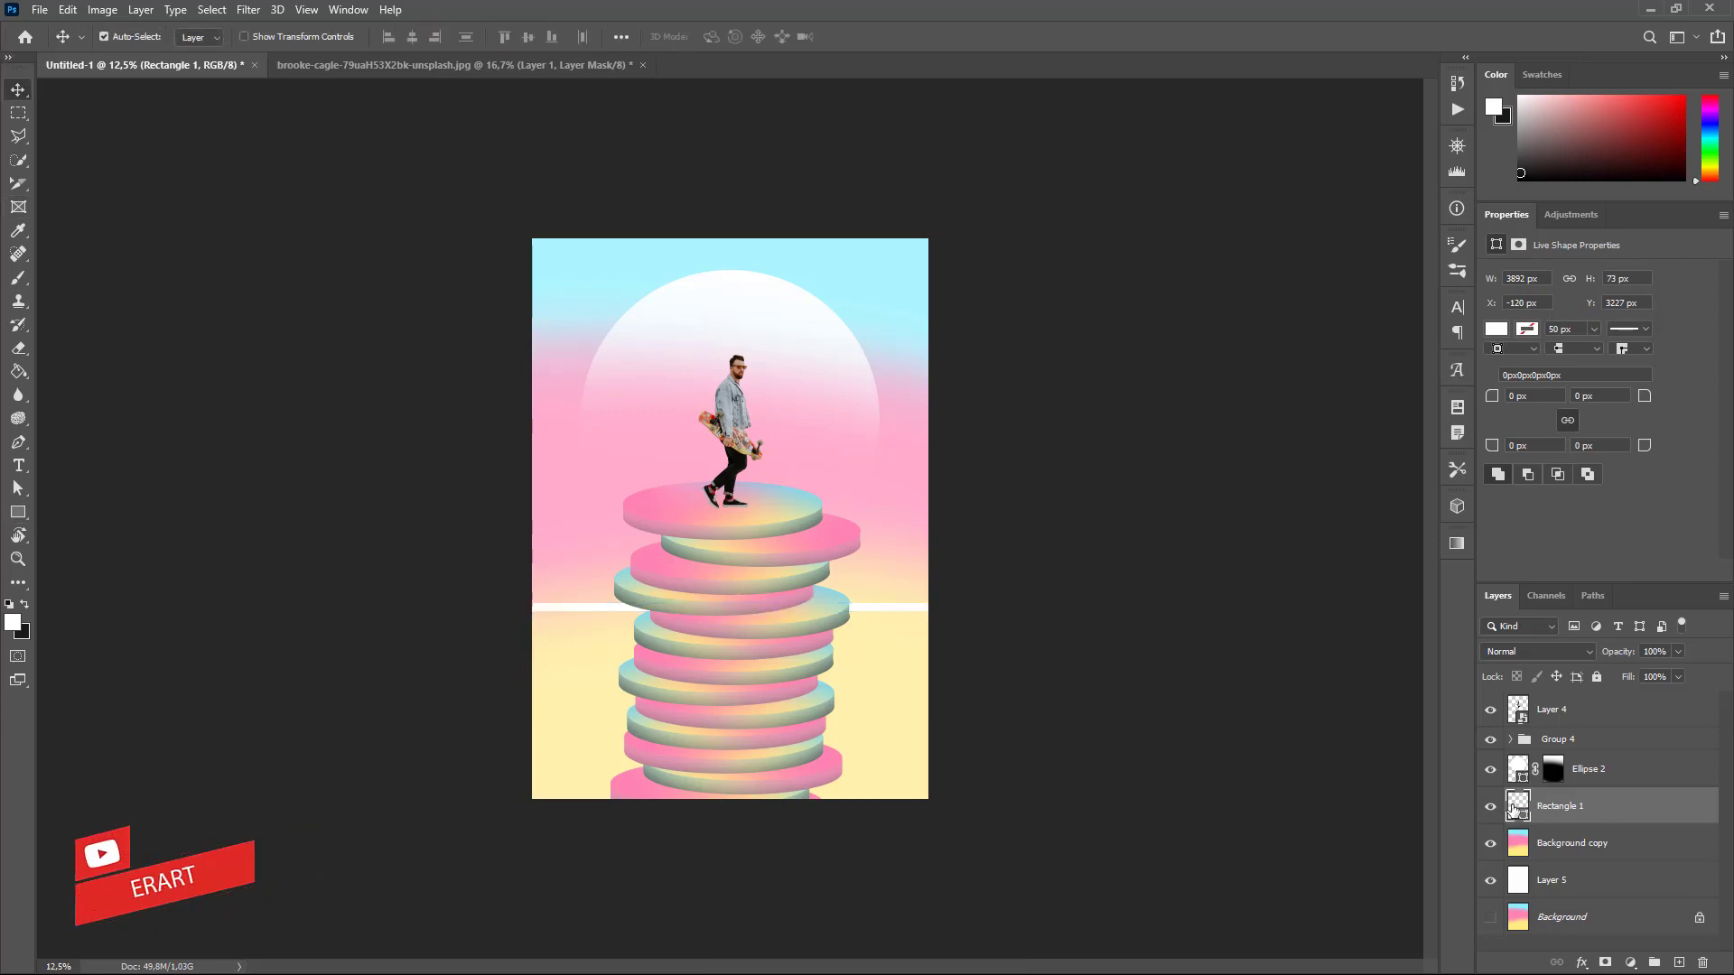
double_click(1514, 808)
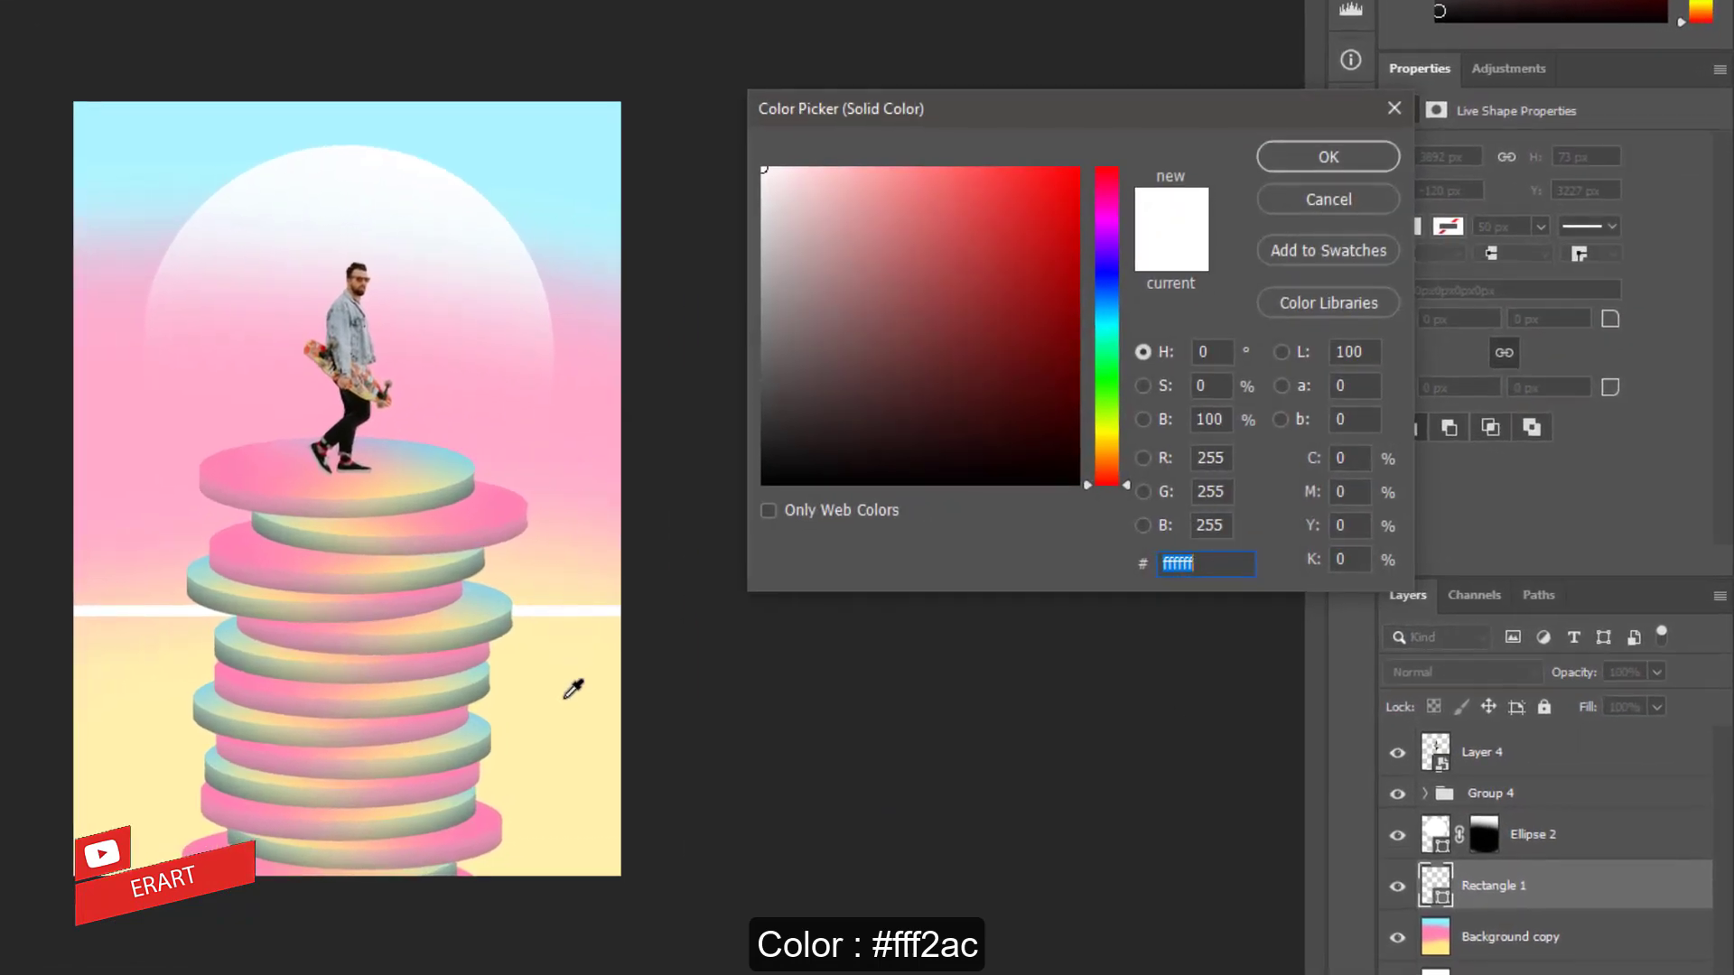
left_click(566, 698)
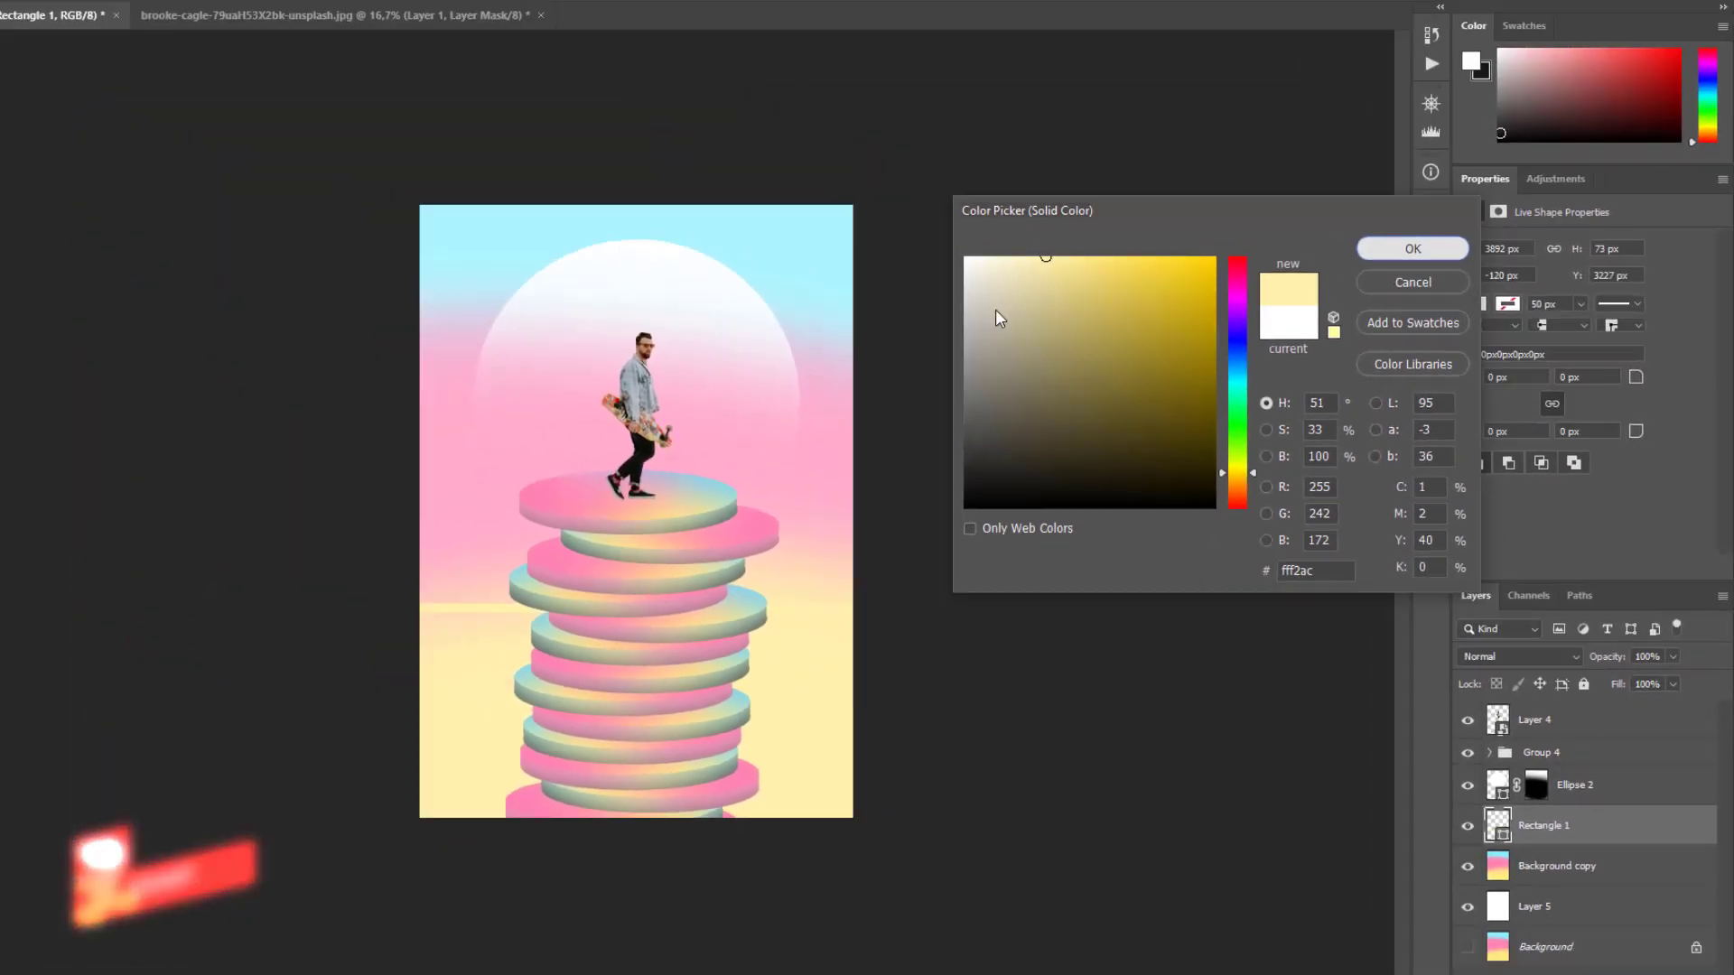
left_click(1329, 157)
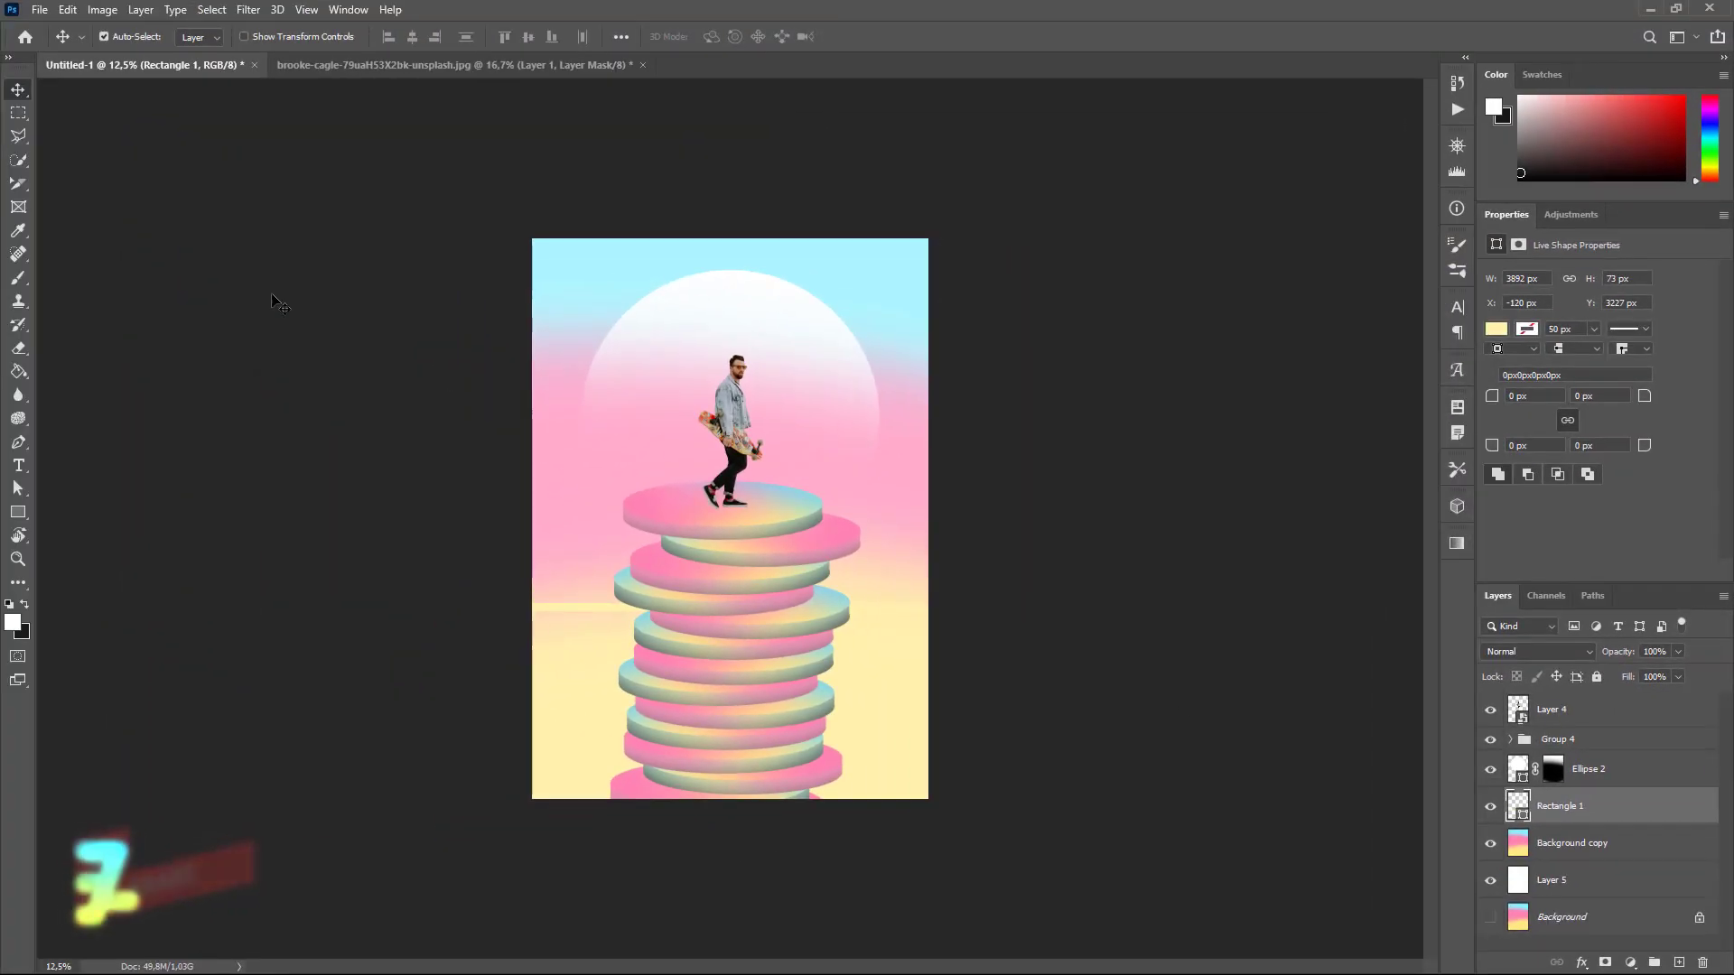
left_click_drag(595, 612, 592, 564)
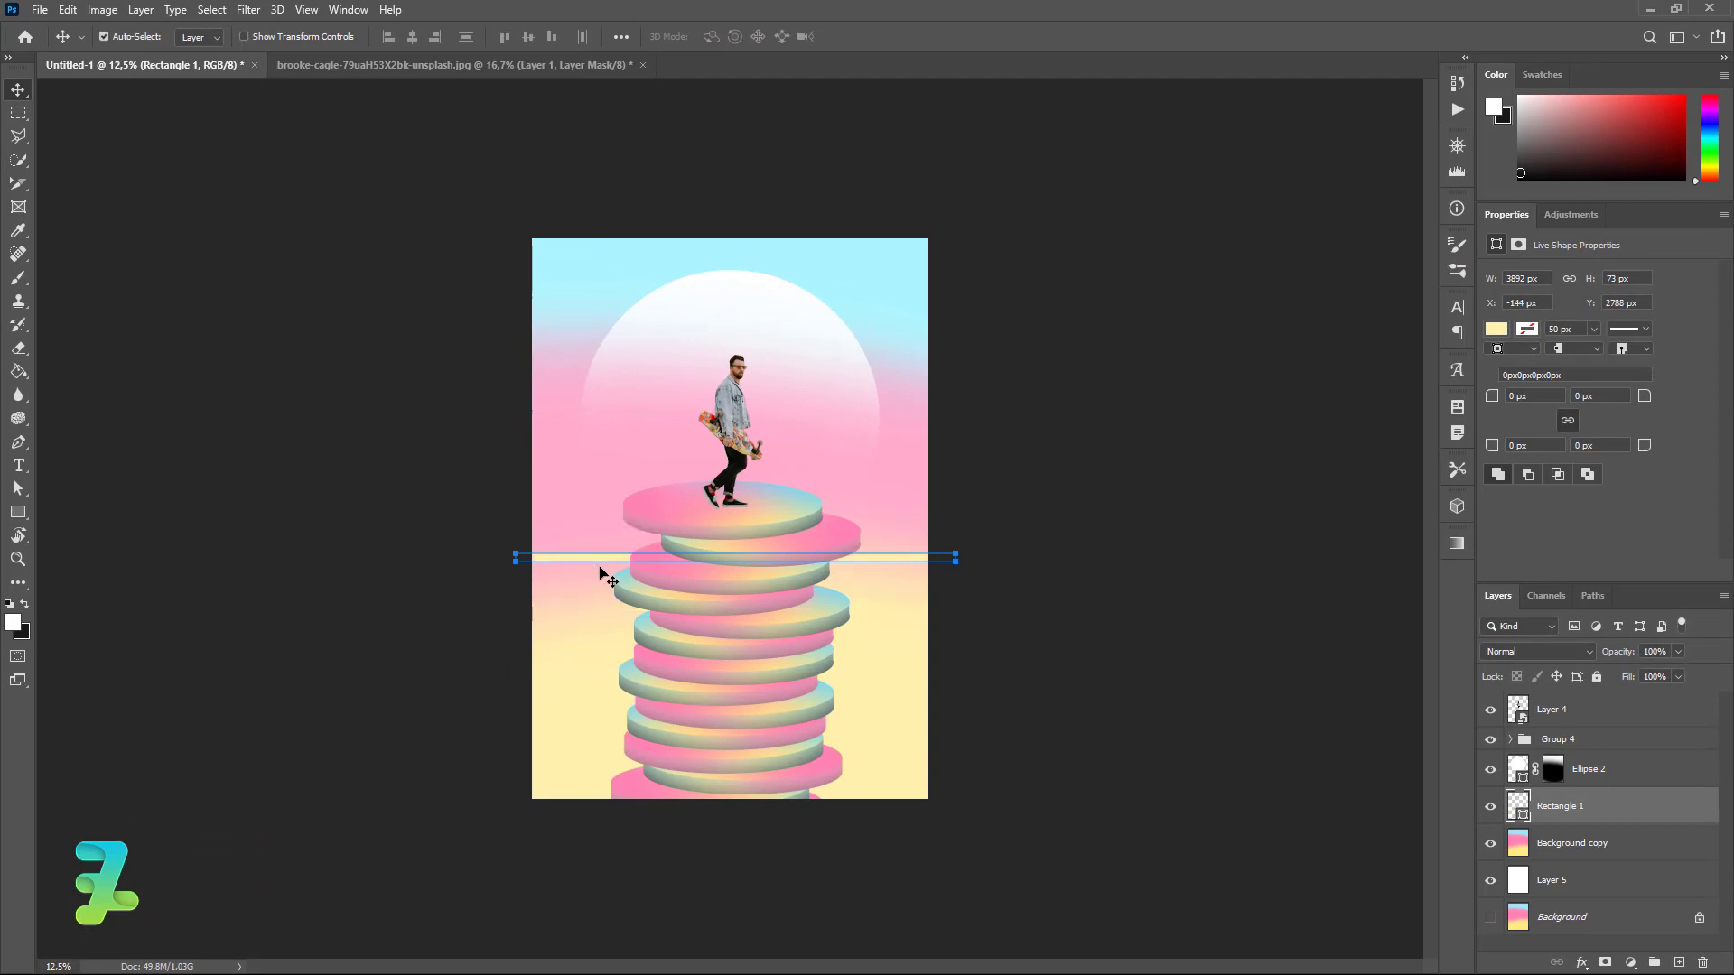
Duplicate the band, move the copy lower and colour it pink #ffadcb.
key("ctrl+j")
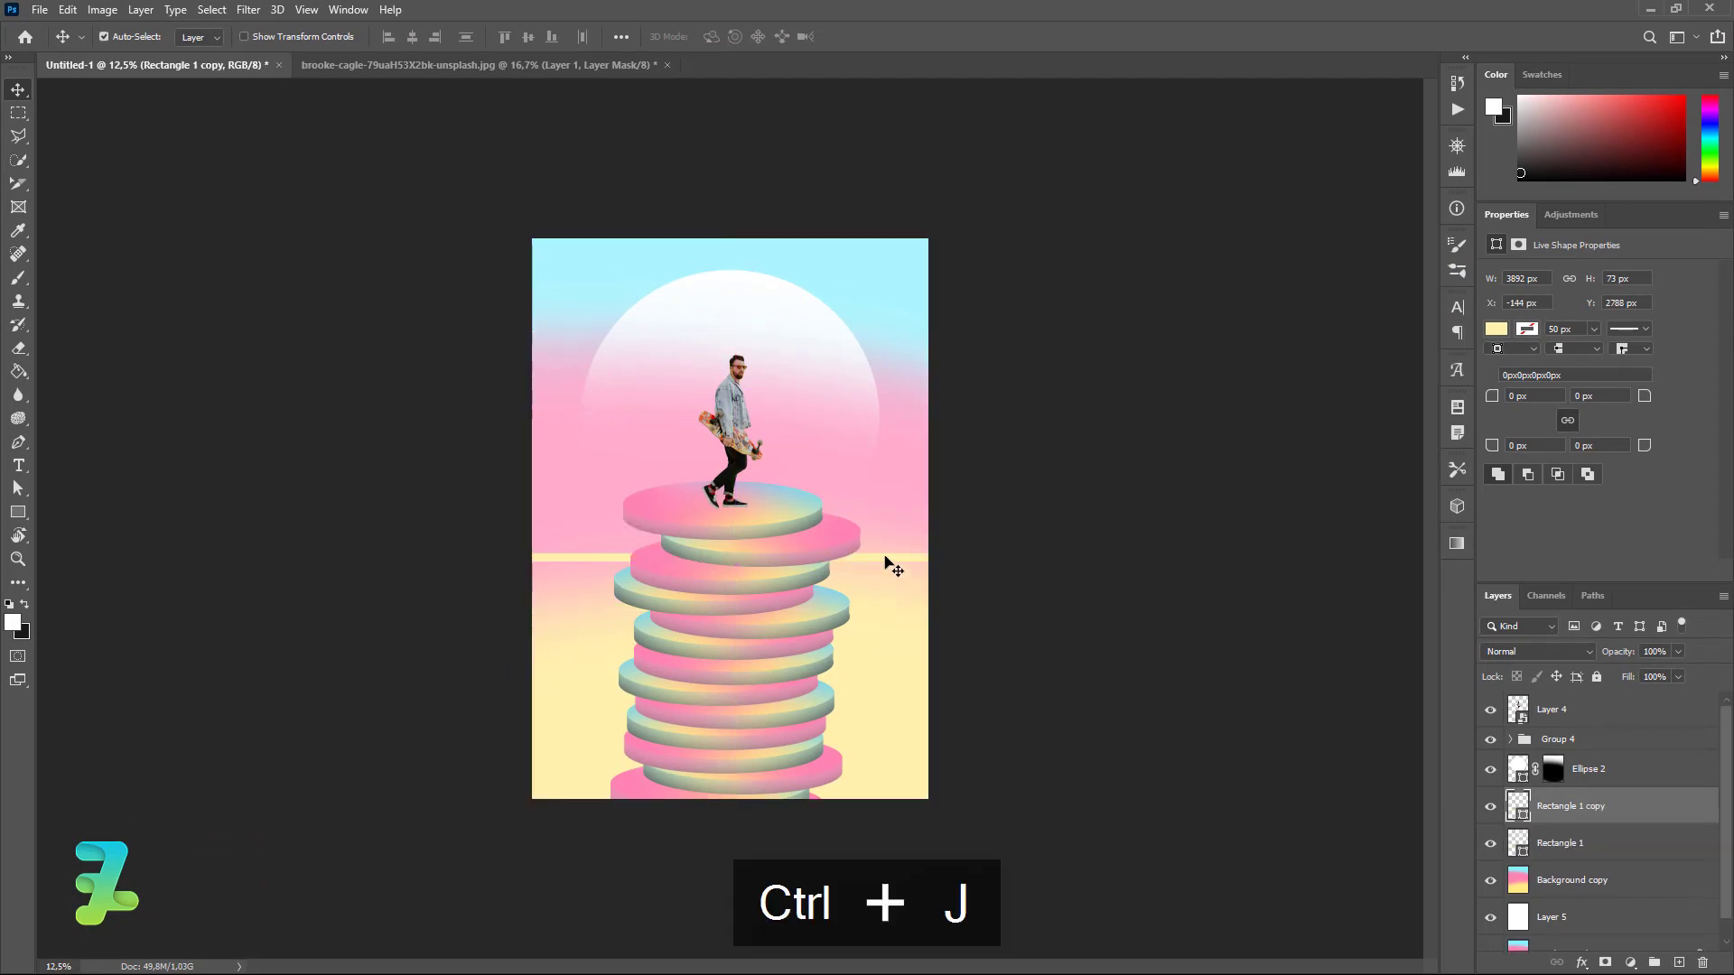
left_click_drag(886, 560, 882, 578)
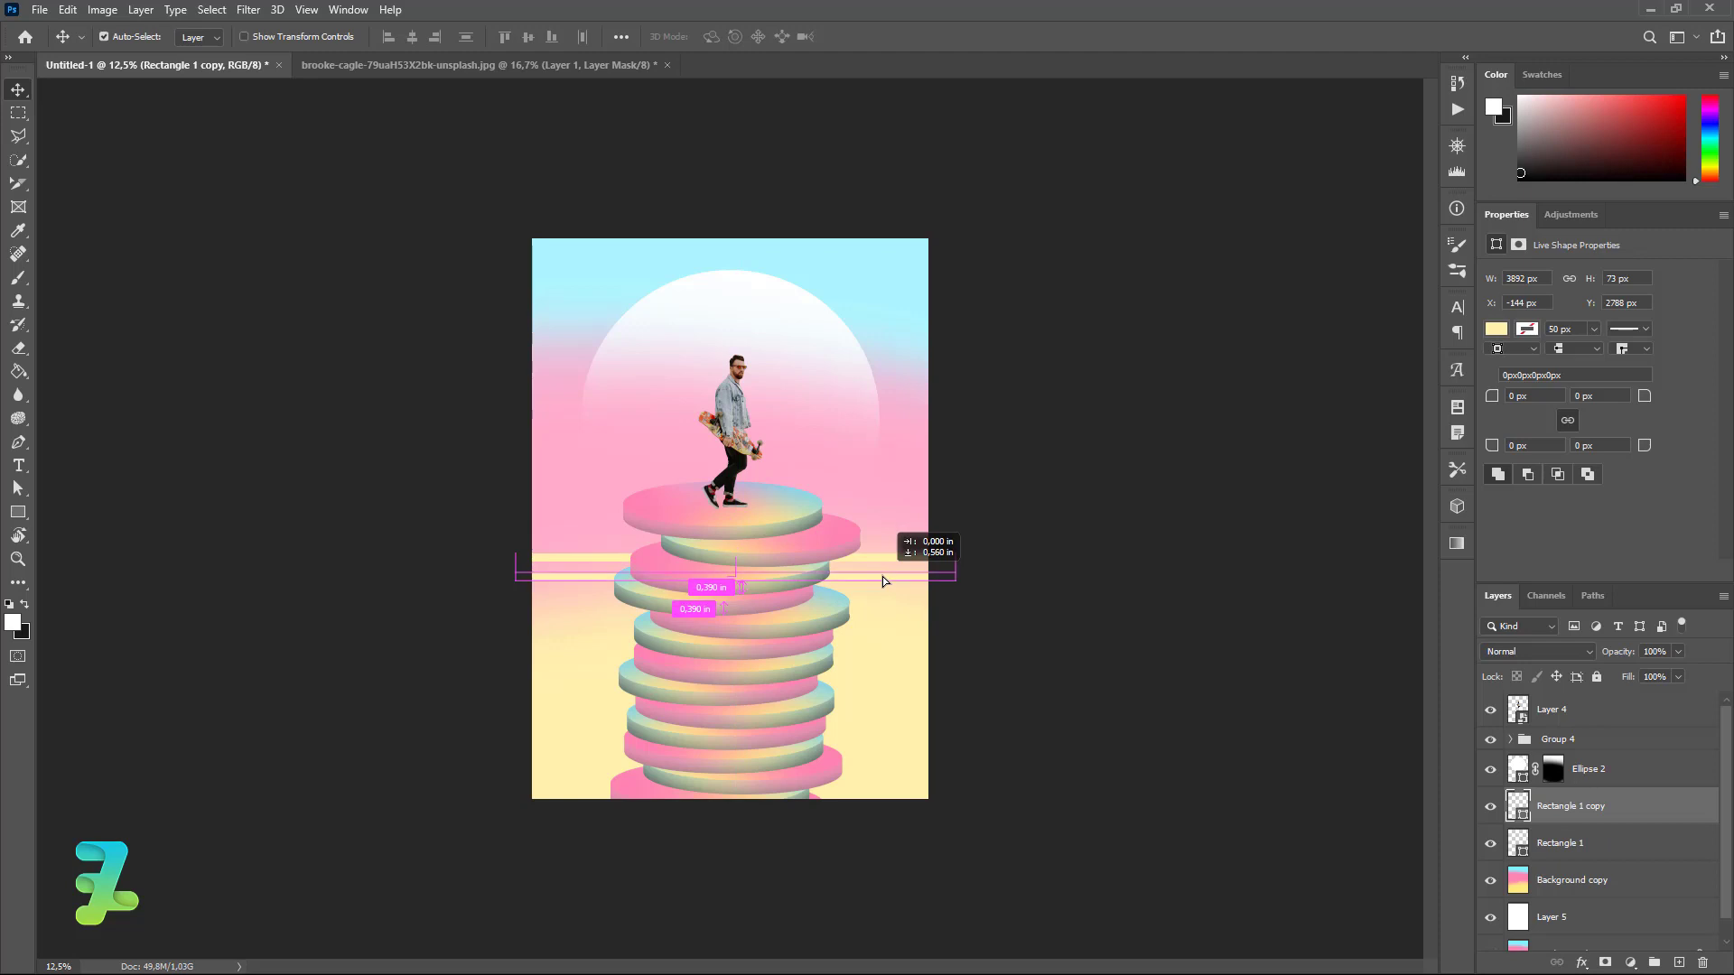
double_click(1518, 807)
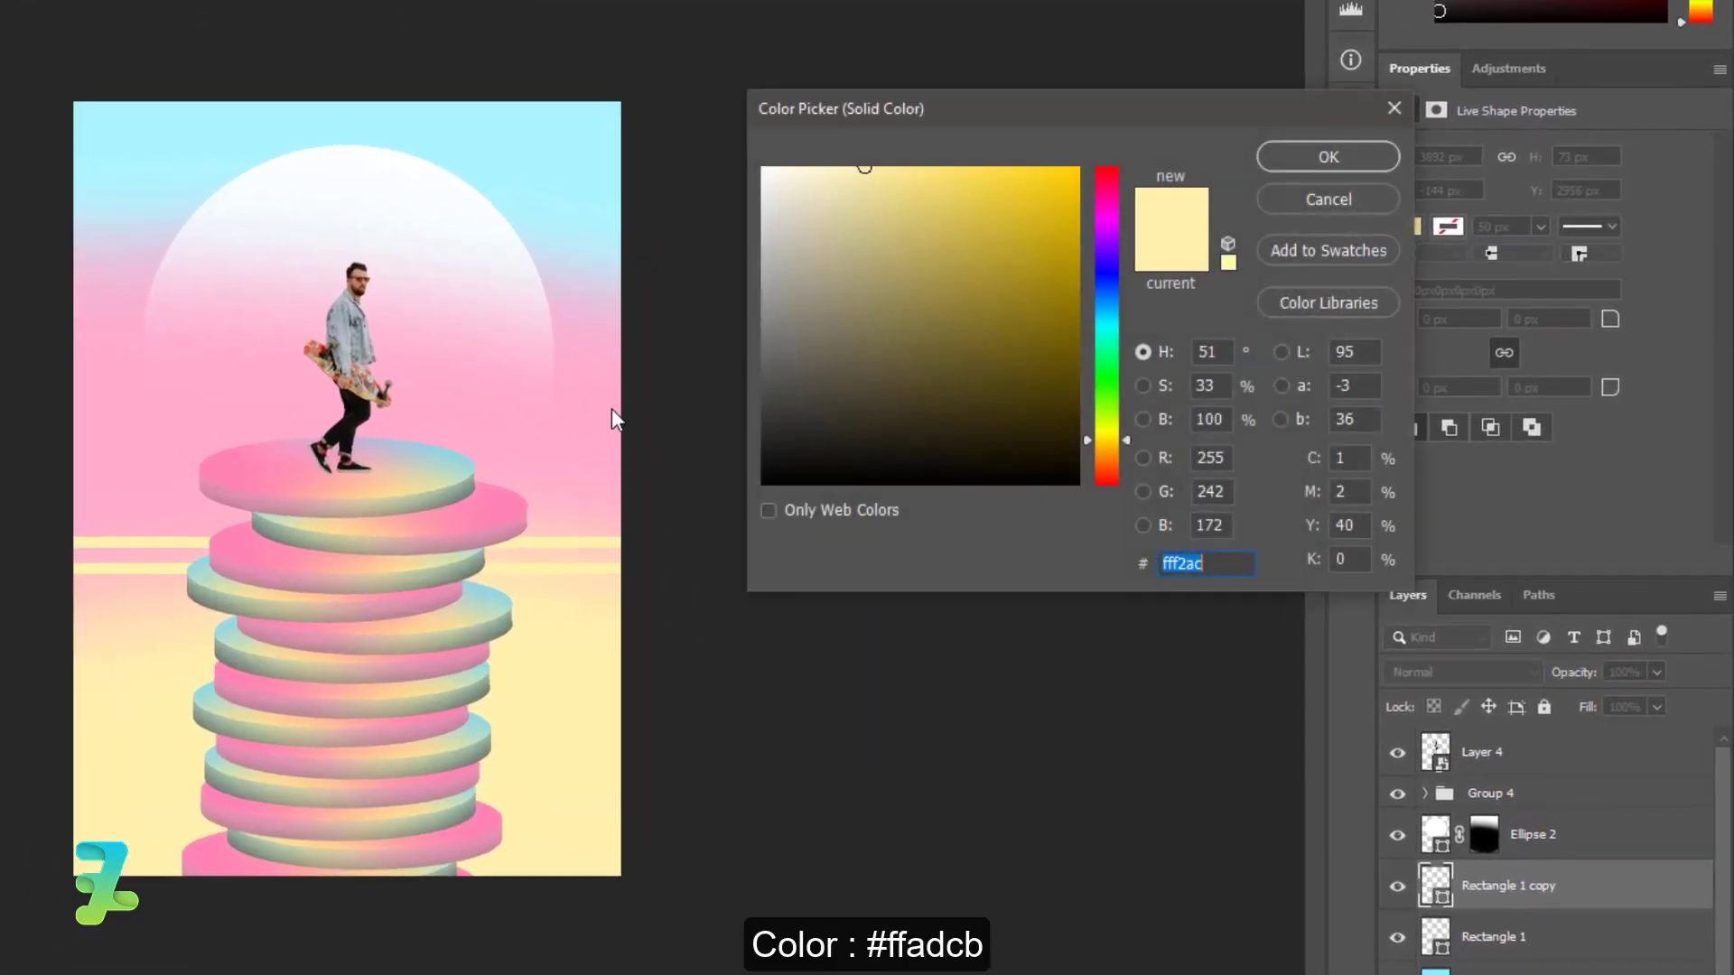
left_click(585, 448)
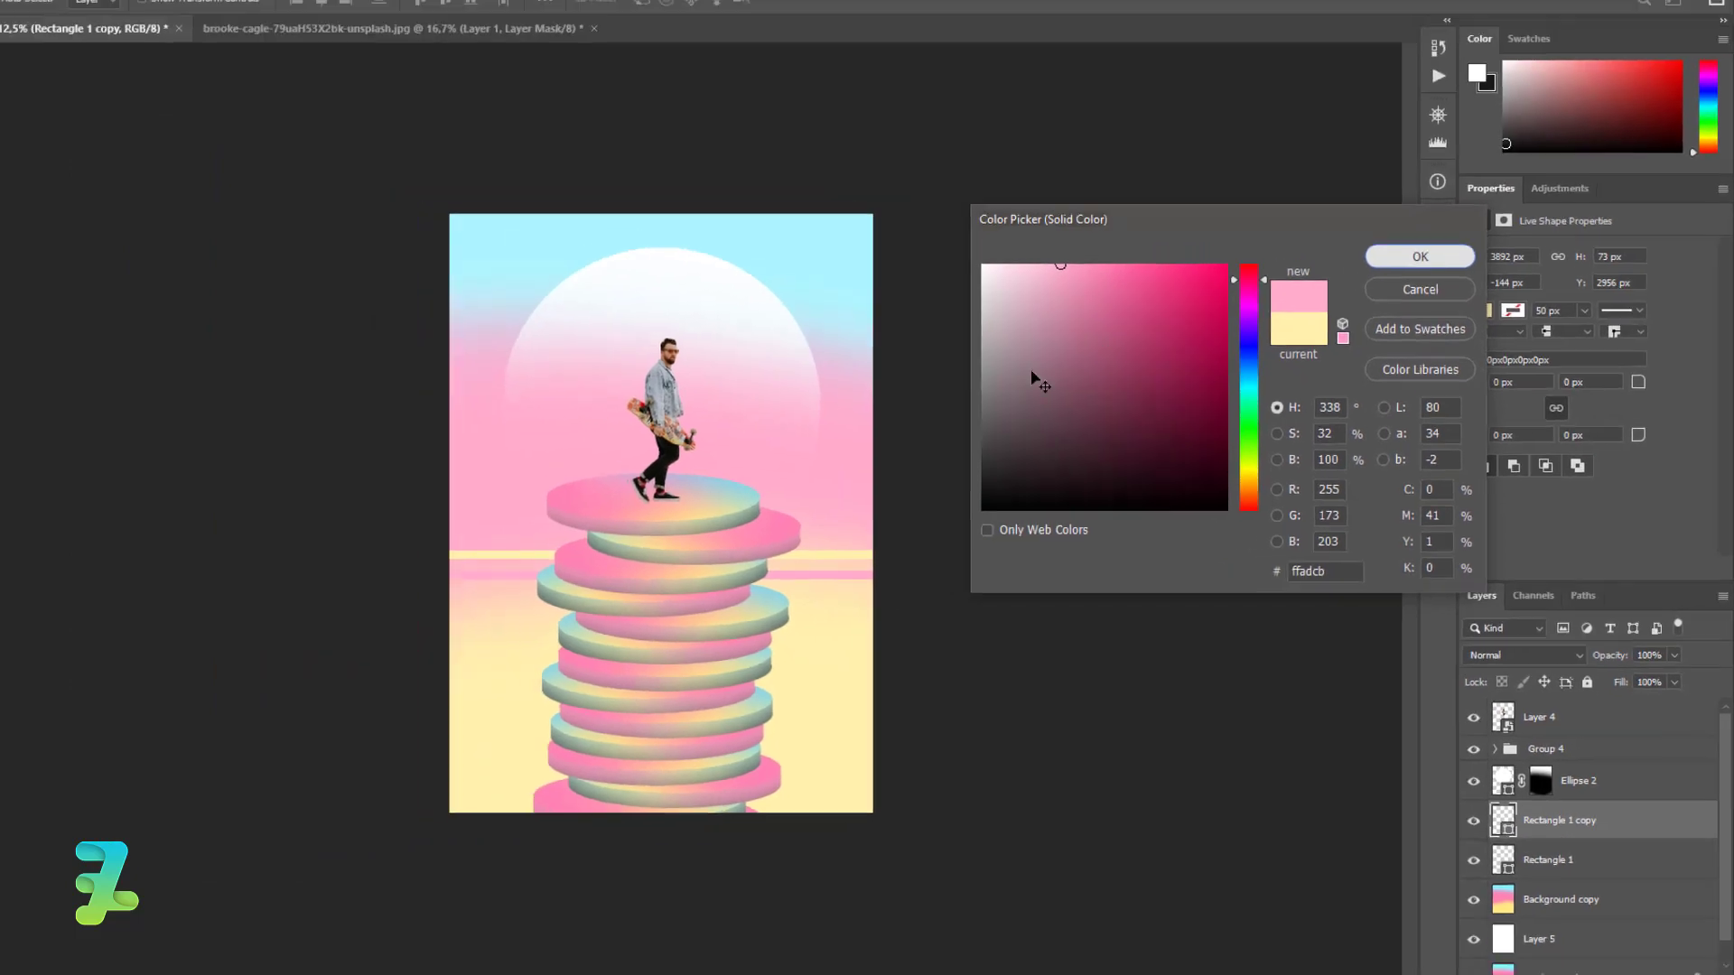
left_click(1291, 163)
Duplicate the pink stripe, move it below the others and colour it cyan #acf6ff.
key("ctrl+j")
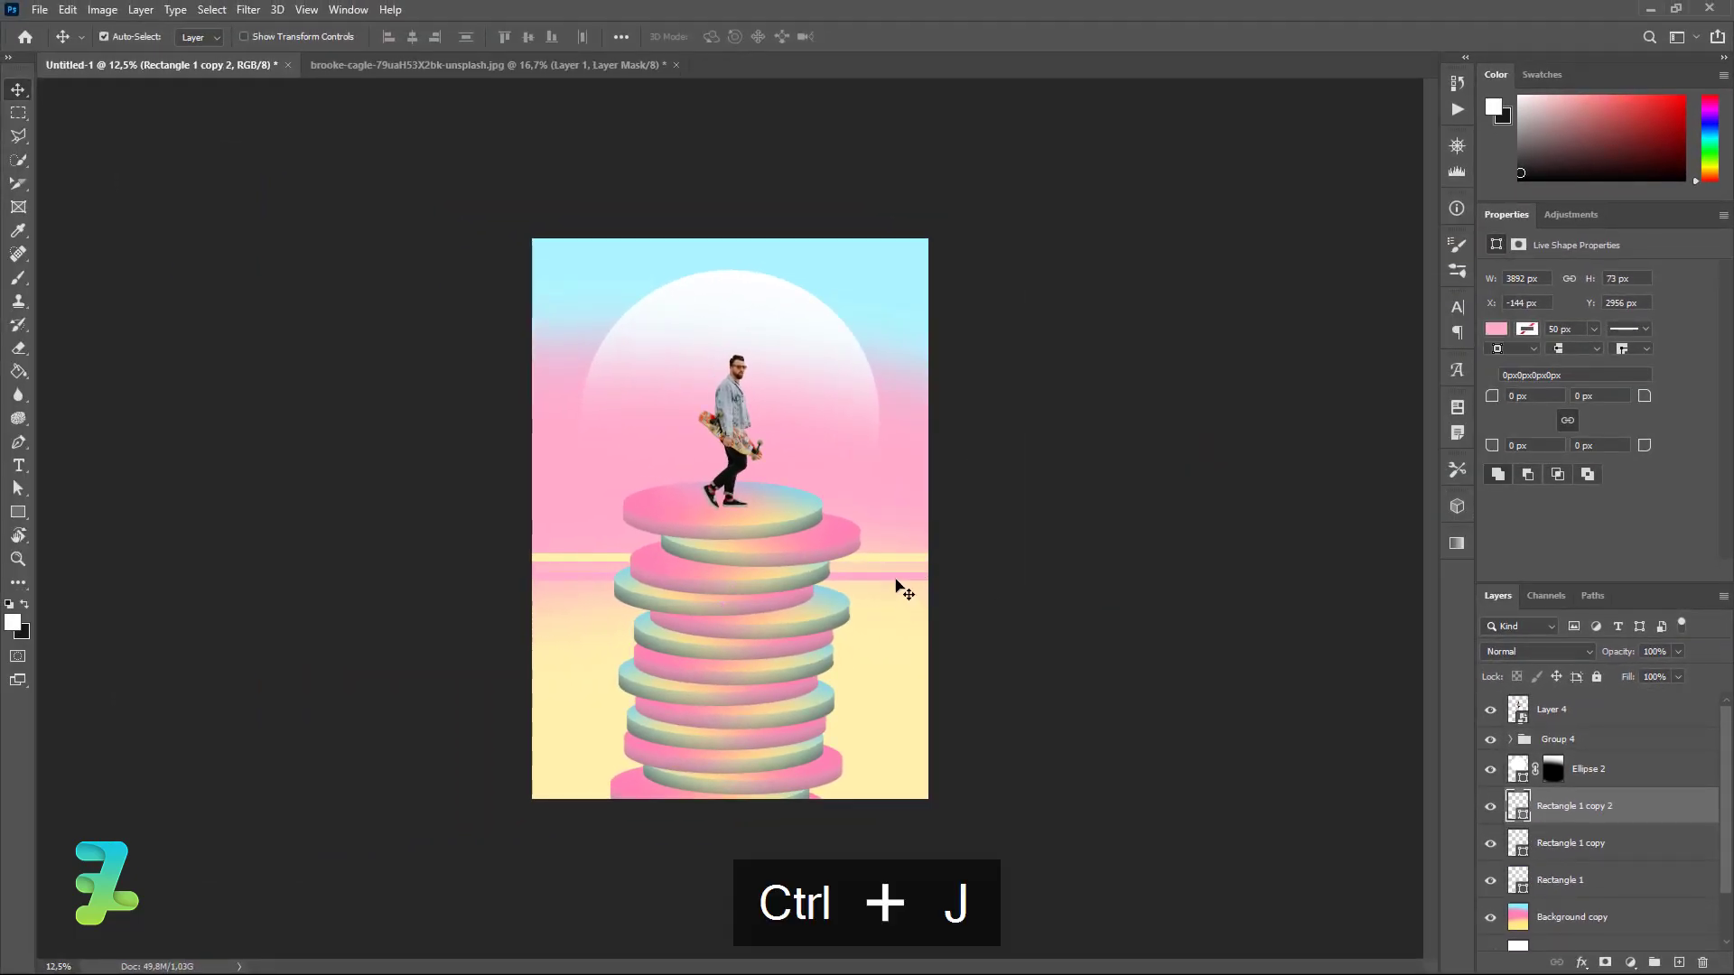
left_click_drag(901, 589, 896, 597)
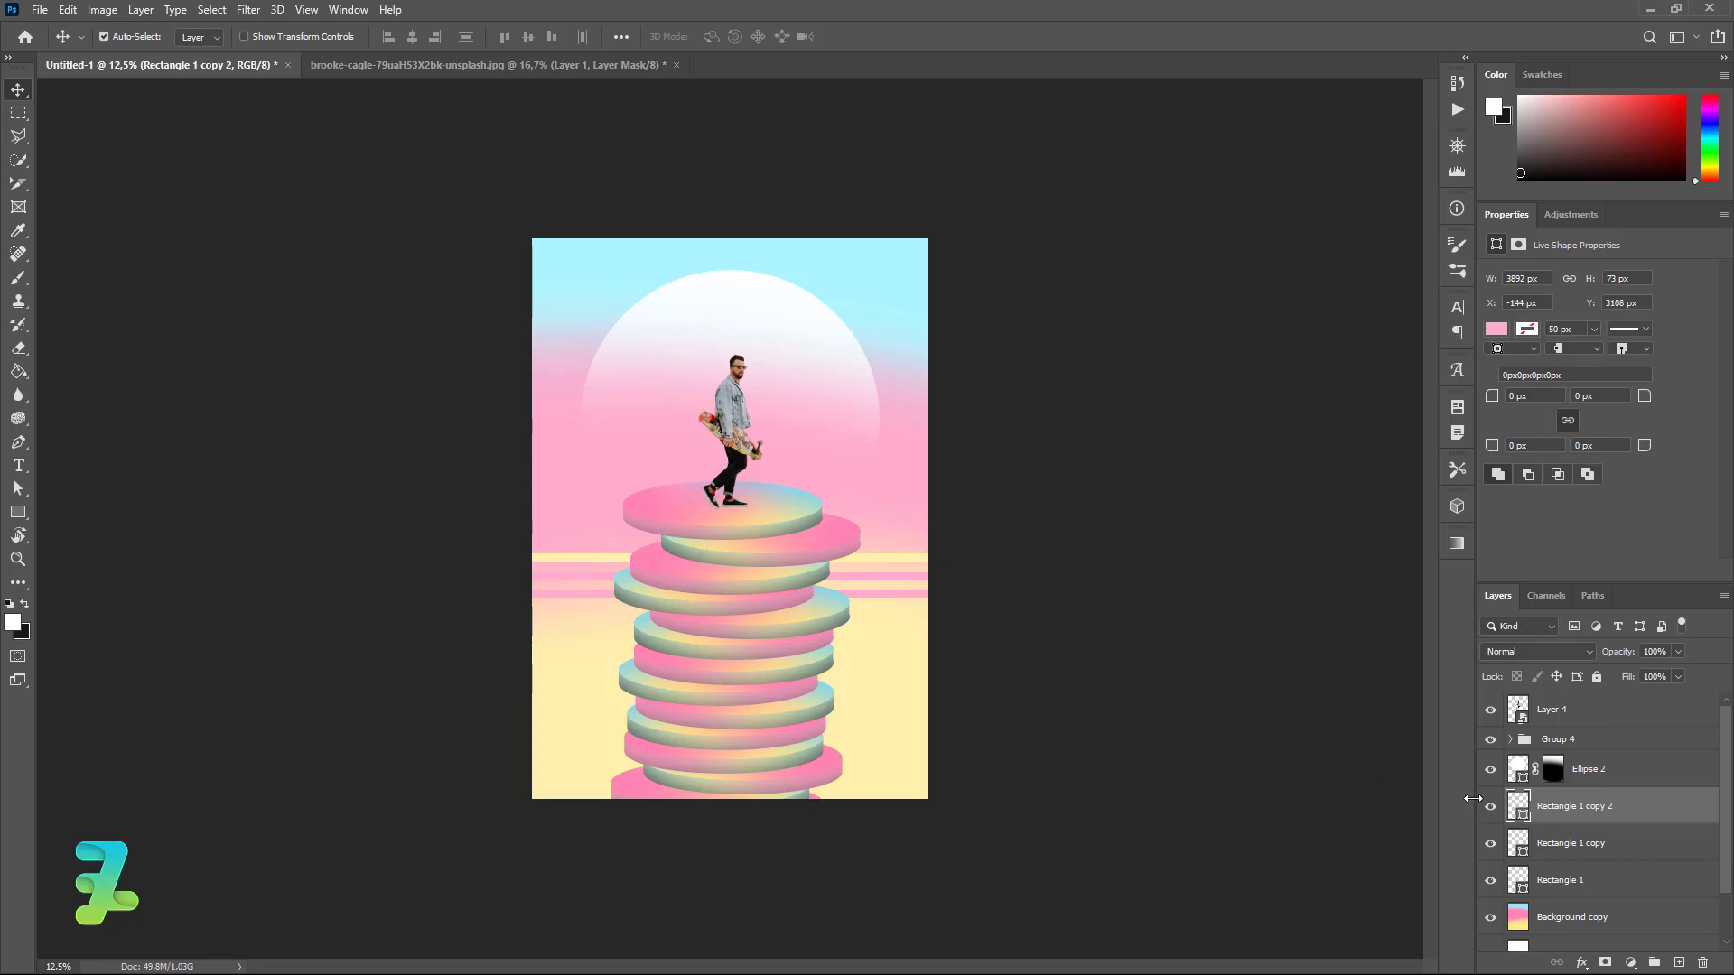
double_click(1518, 805)
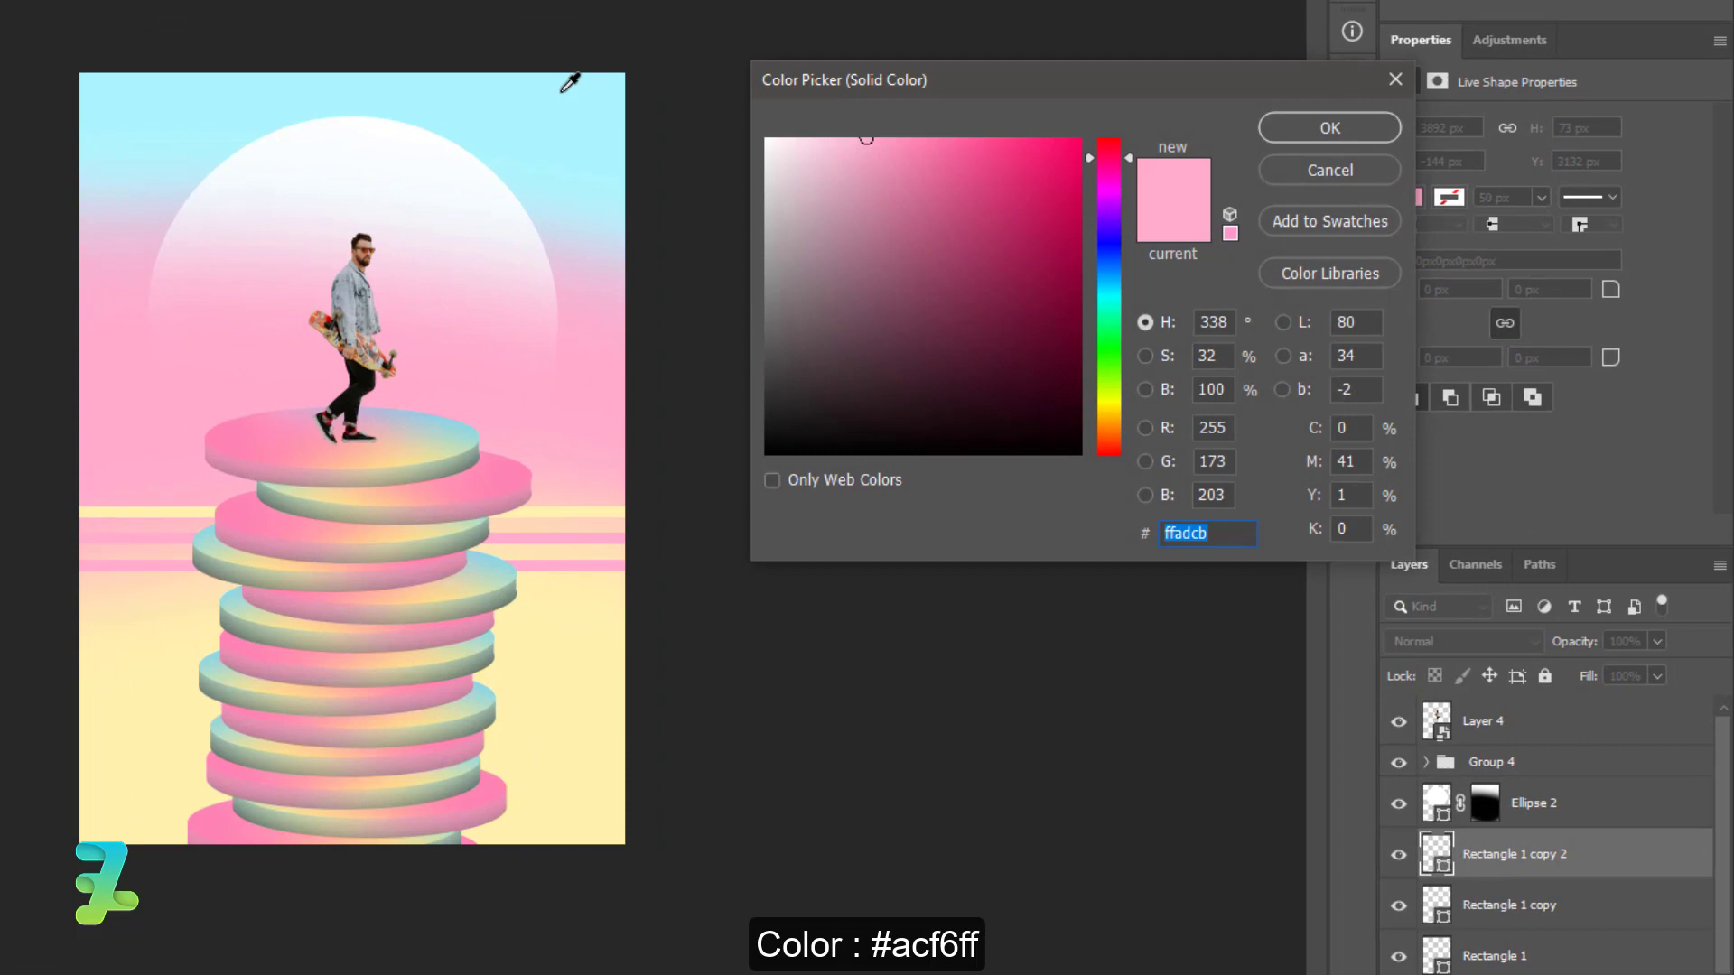
left_click(559, 92)
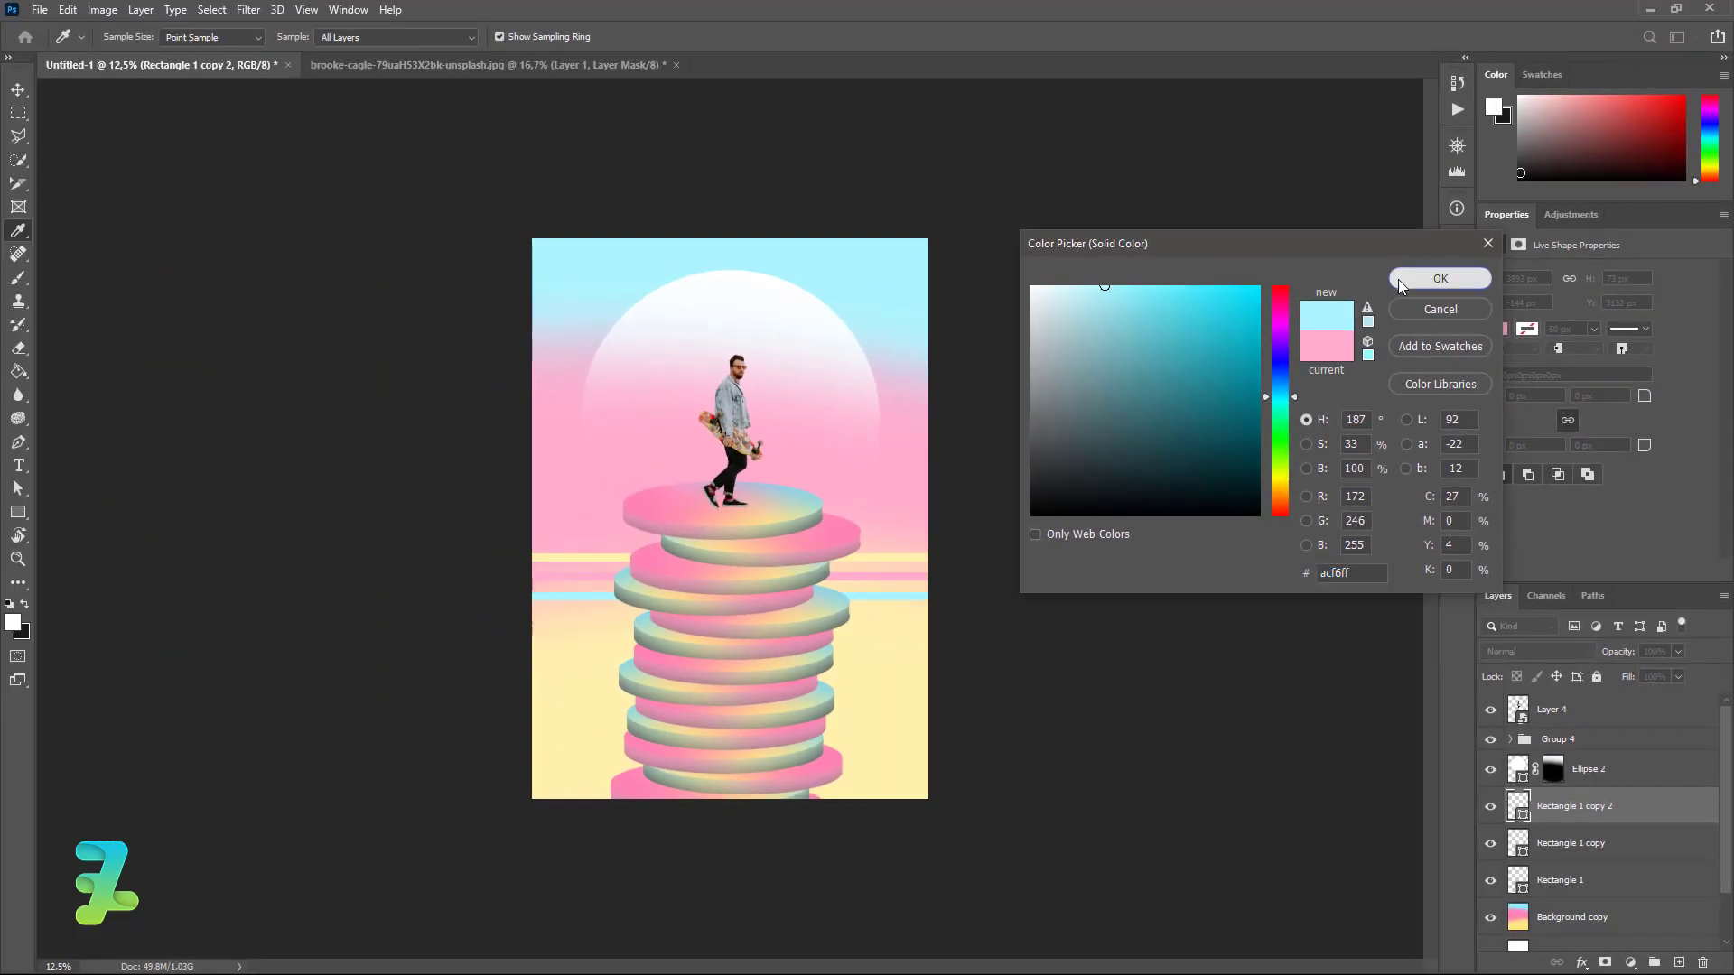
left_click(1398, 279)
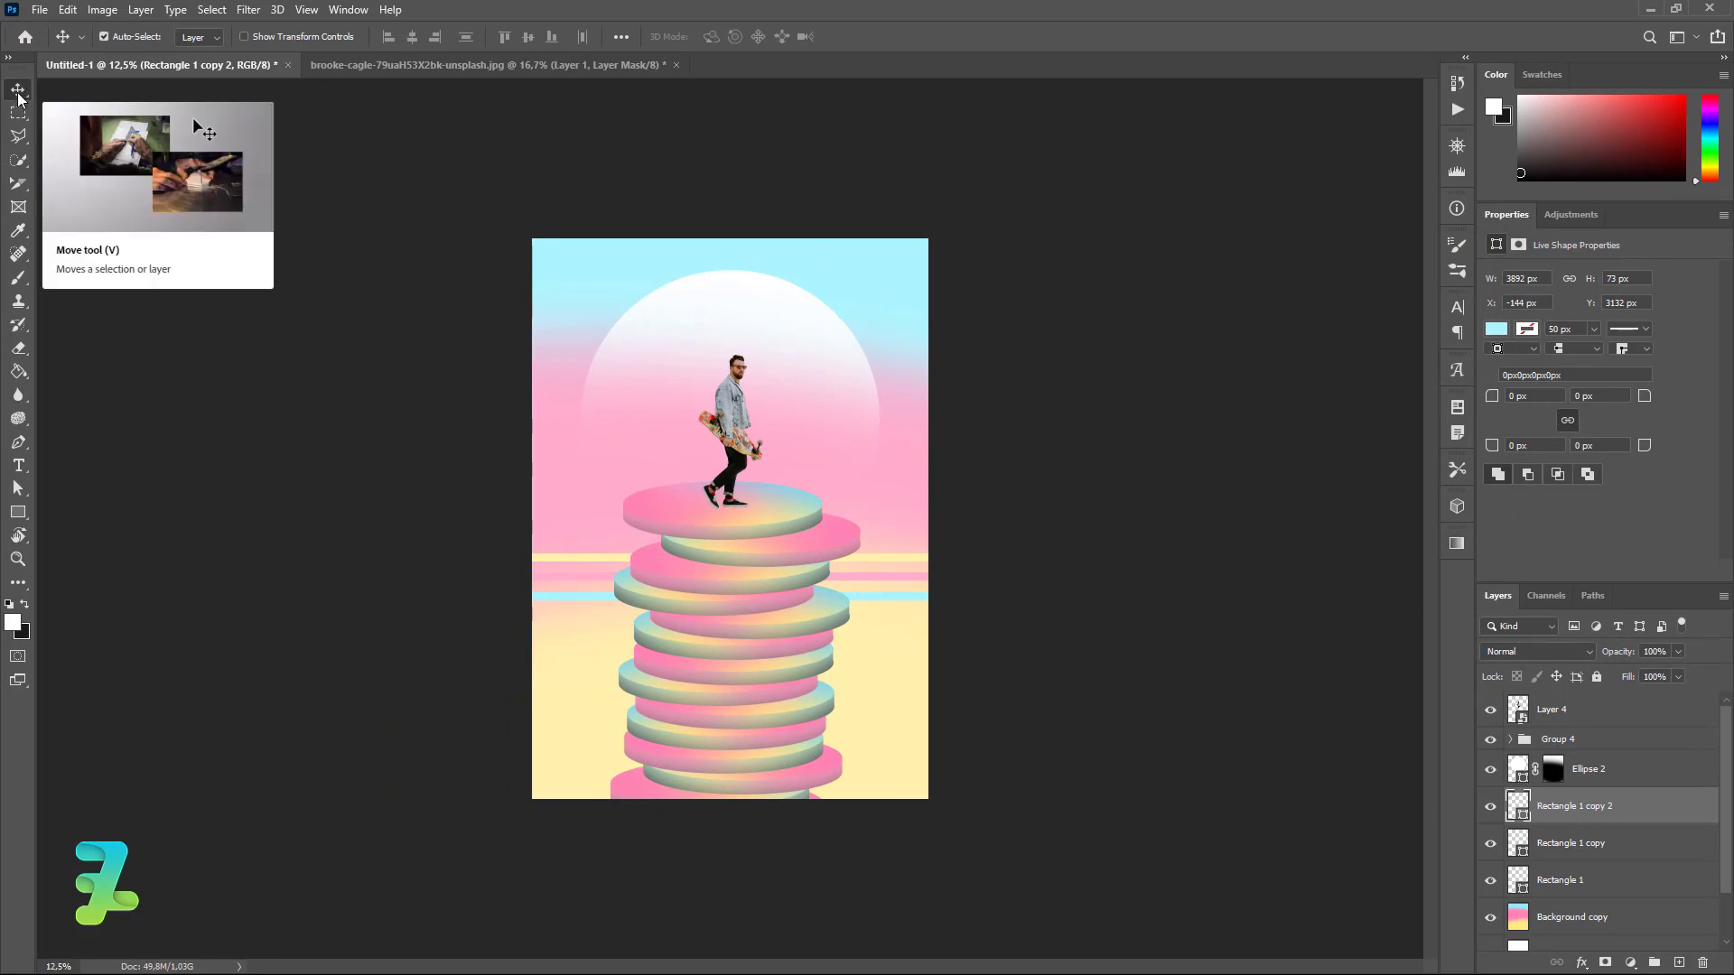
left_click(18, 512)
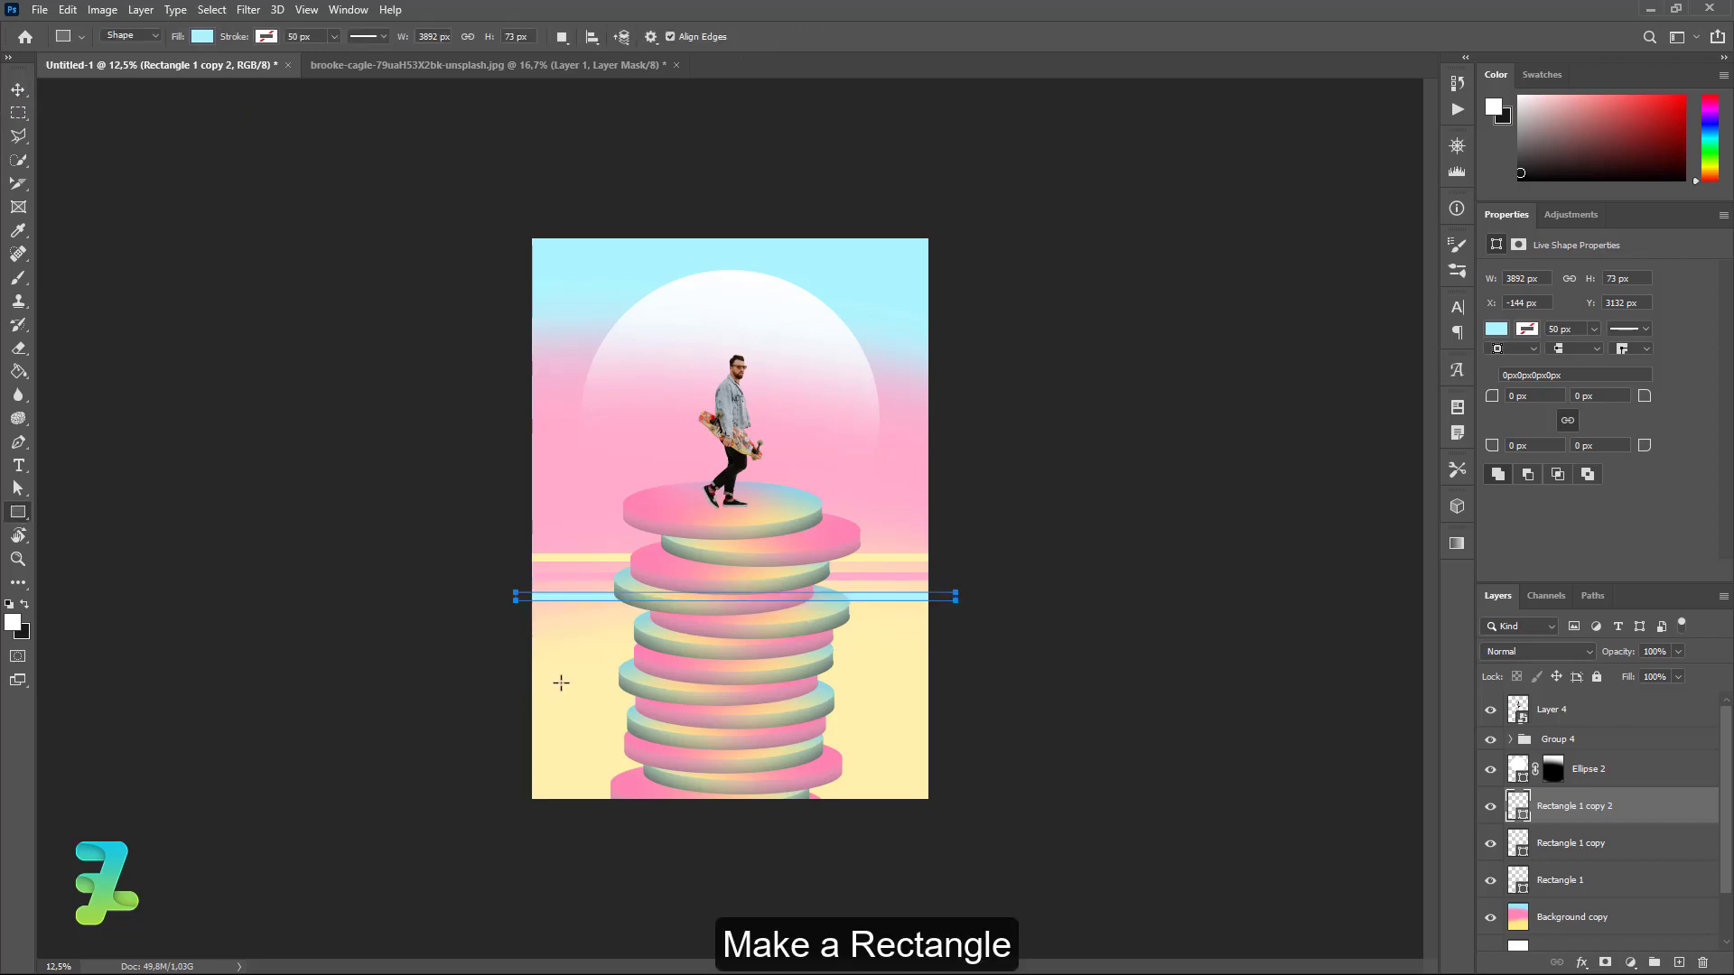
Draw a thin cyan vertical bar near the lower-left corner and resize it narrower and taller.
left_click_drag(561, 683, 575, 760)
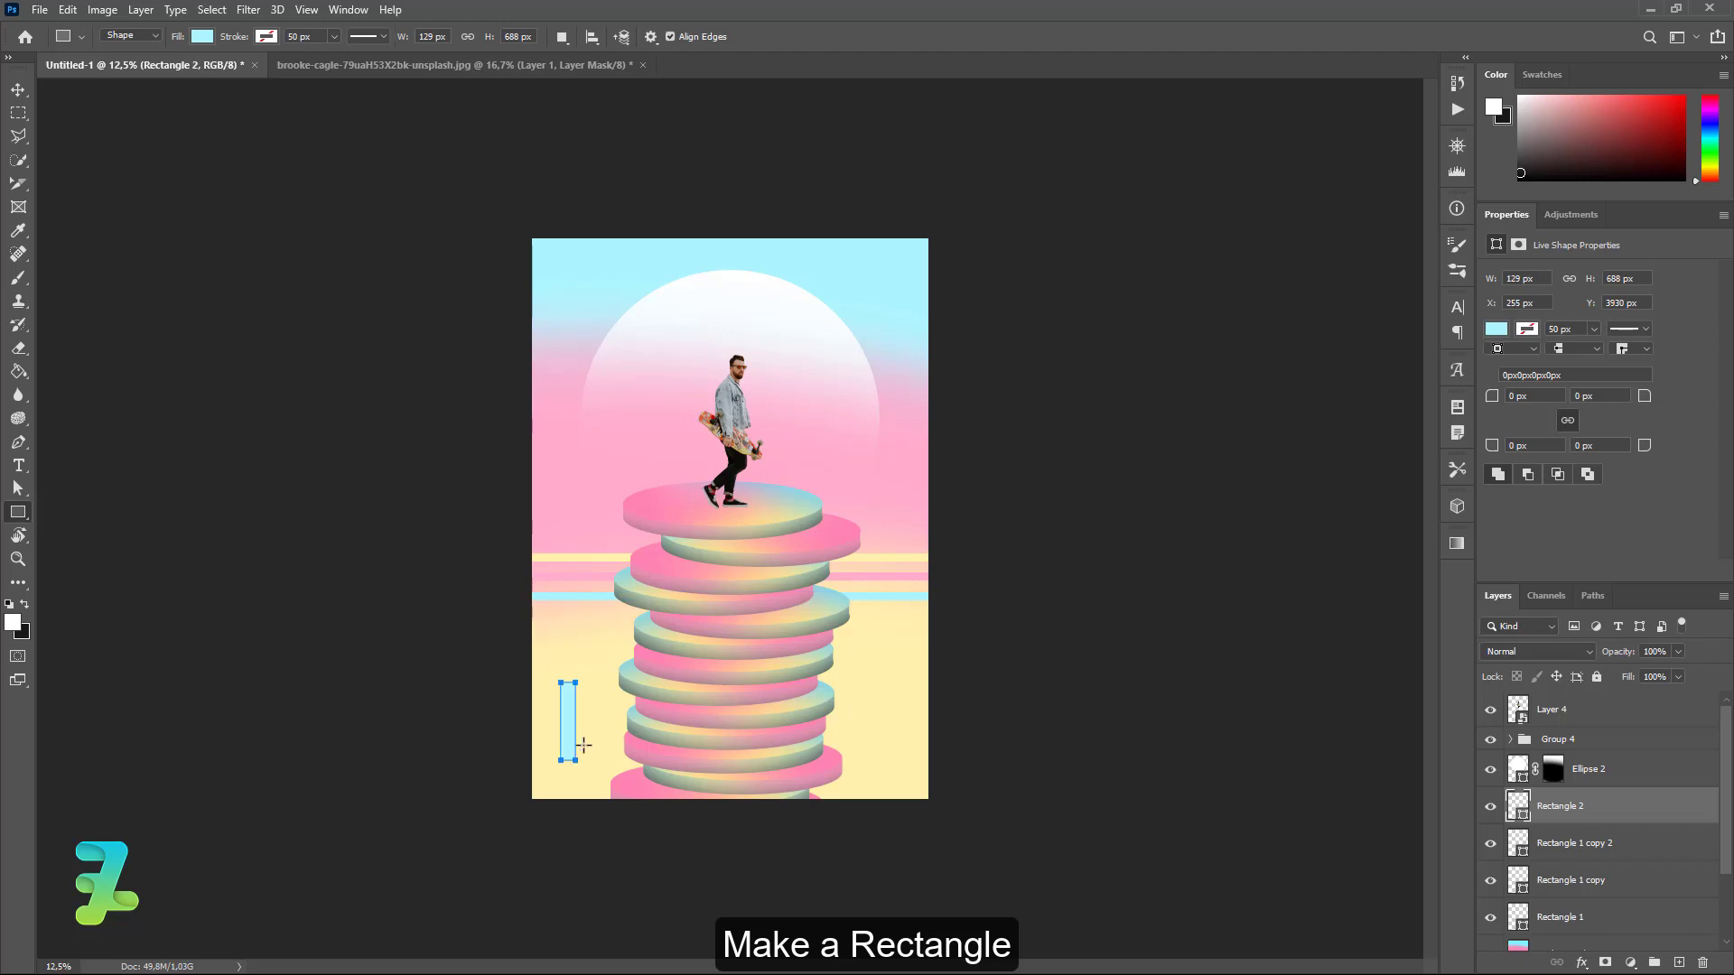
left_click(19, 90)
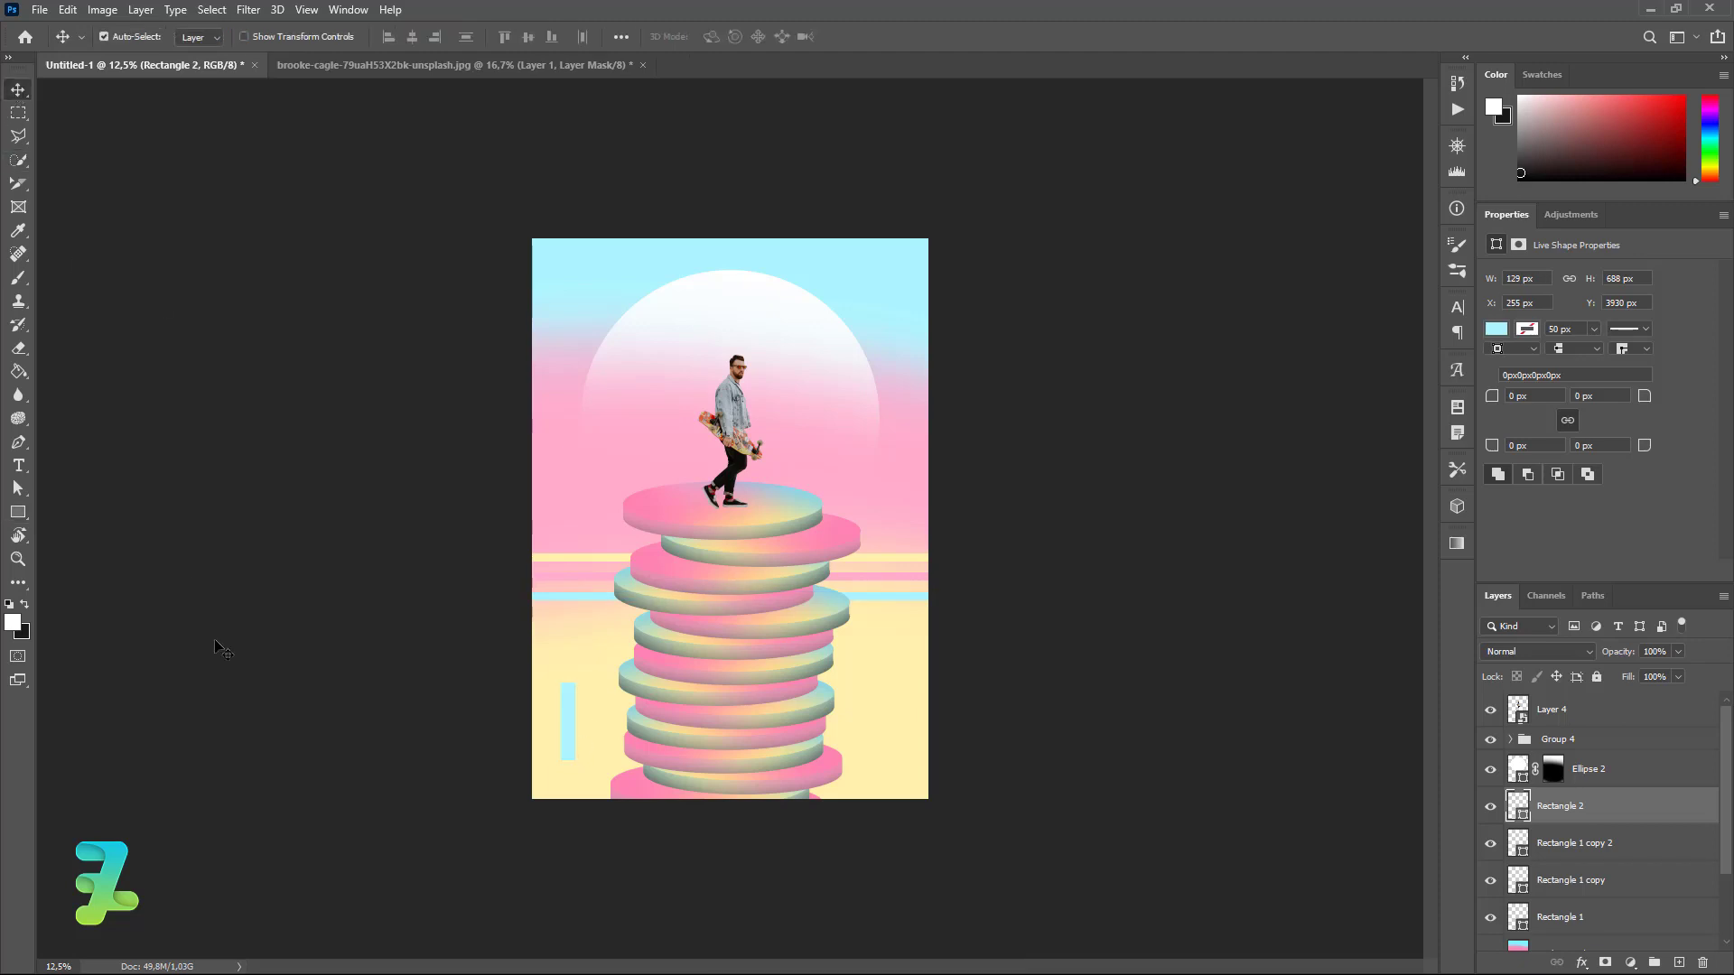
key("ctrl+equal")
key("ctrl+t")
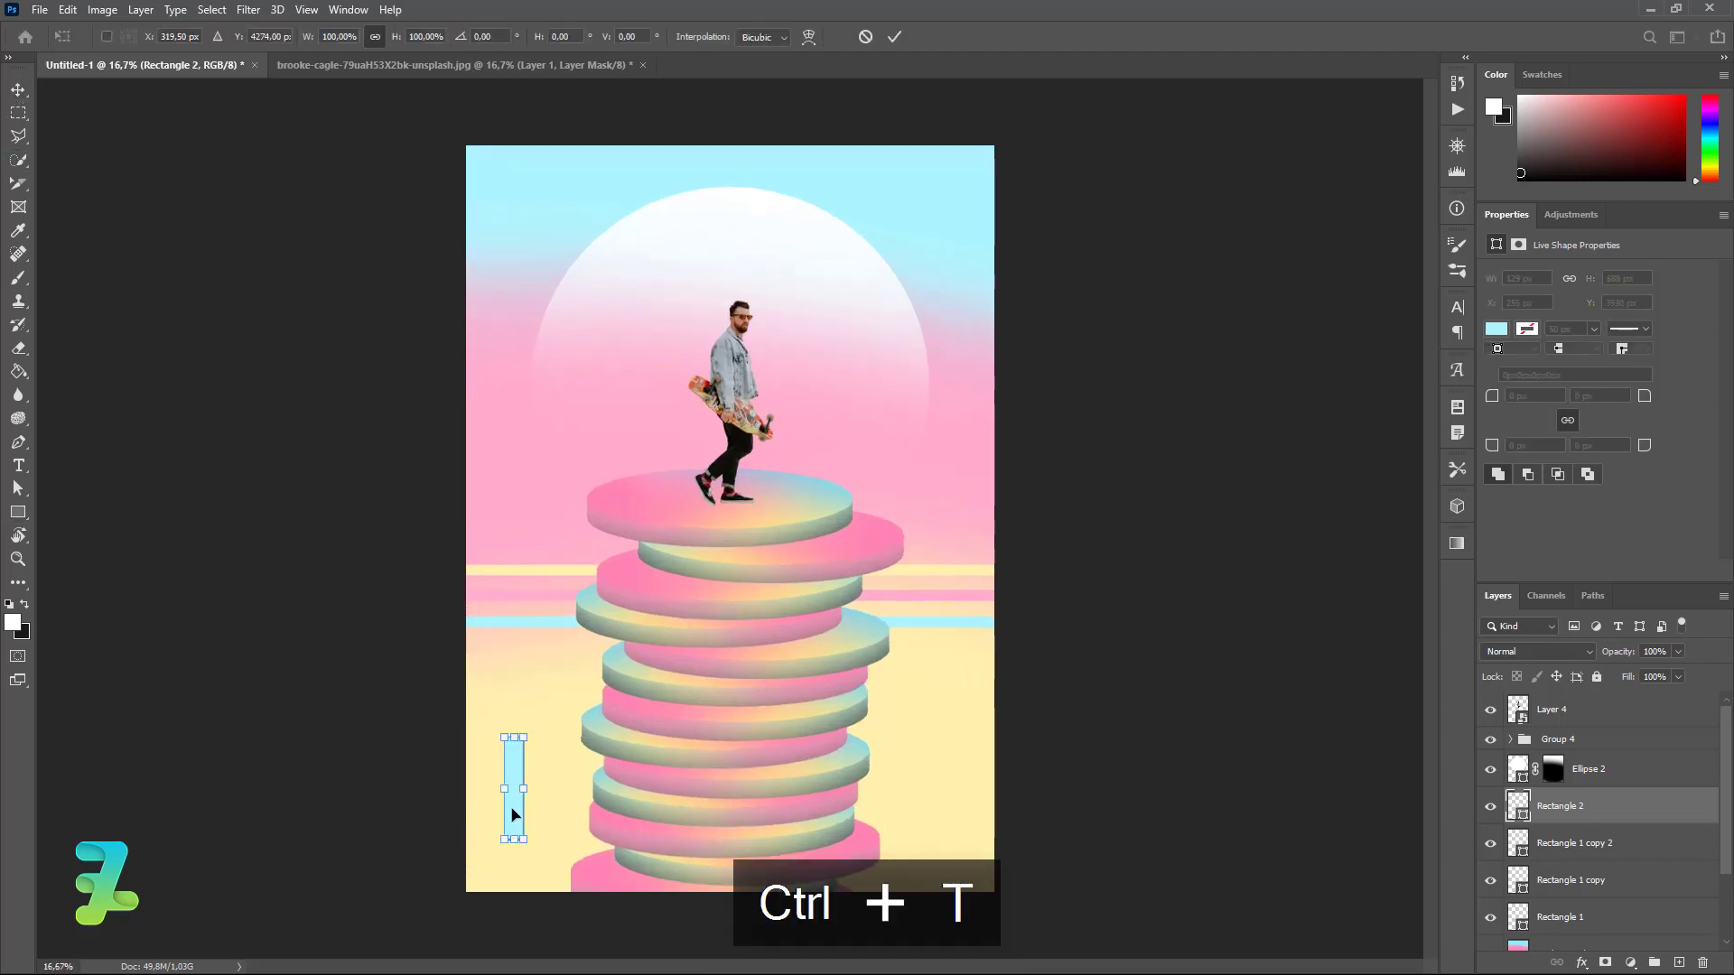
left_click_drag(523, 790, 515, 790)
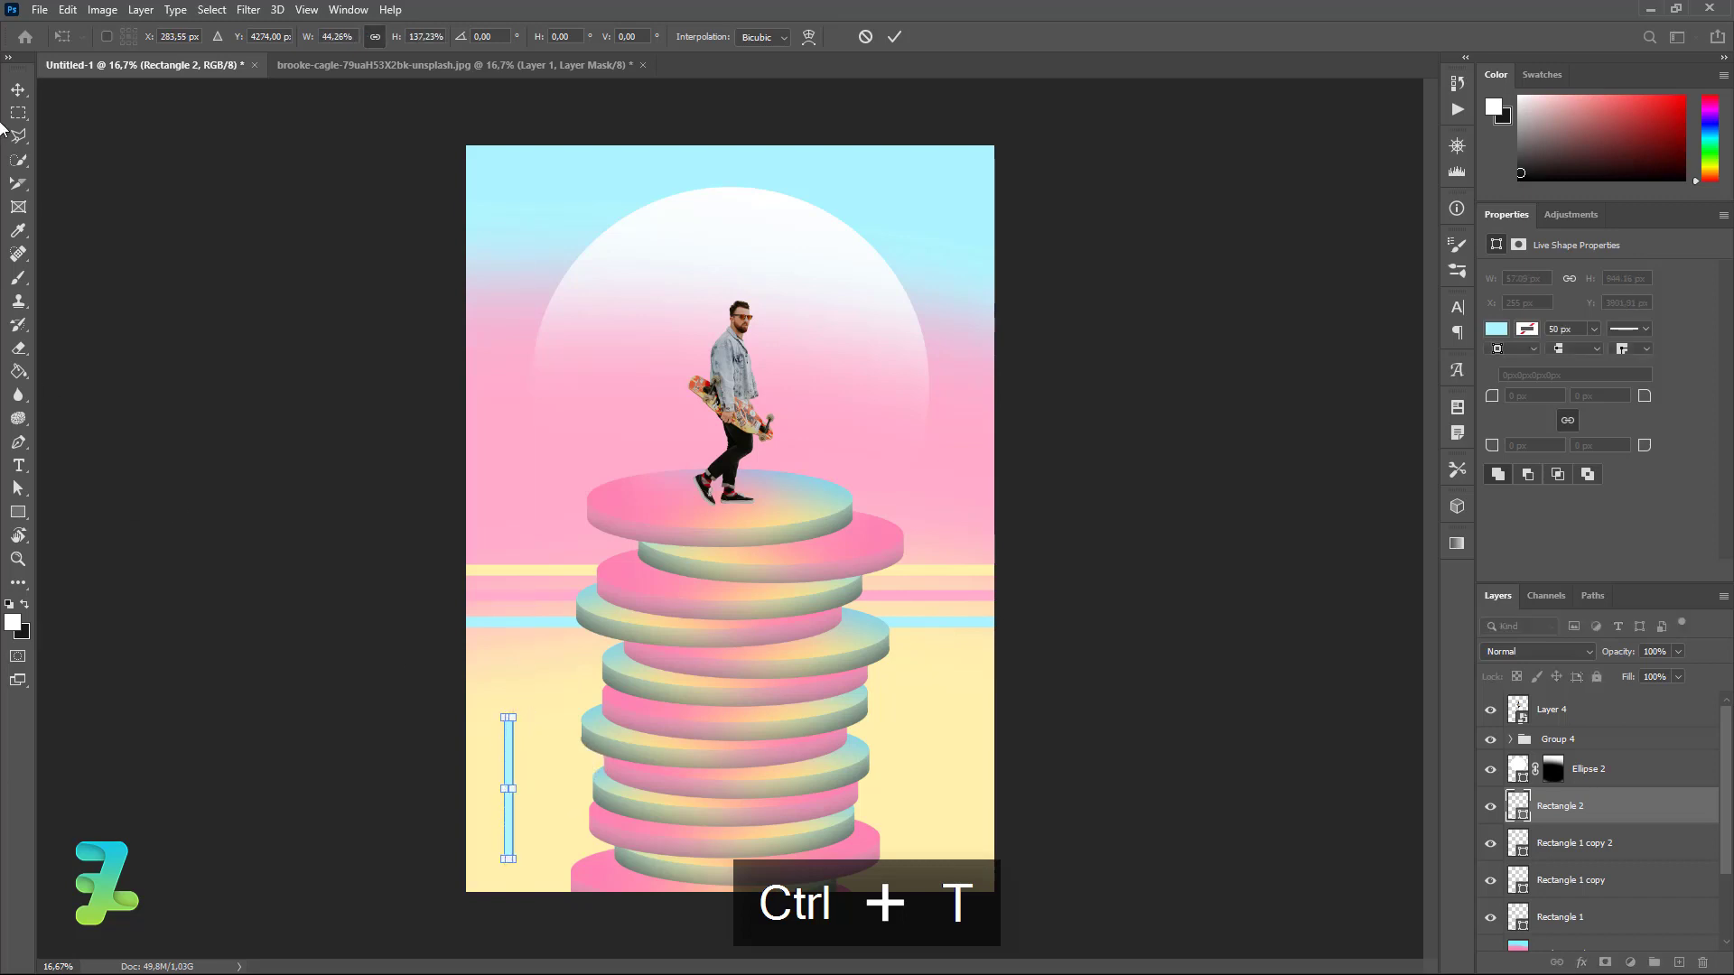
left_click(18, 90)
Duplicate the bar twice to the right, colouring the copies pink #ffadcb and pale yellow #fff2ac.
key("ctrl+j")
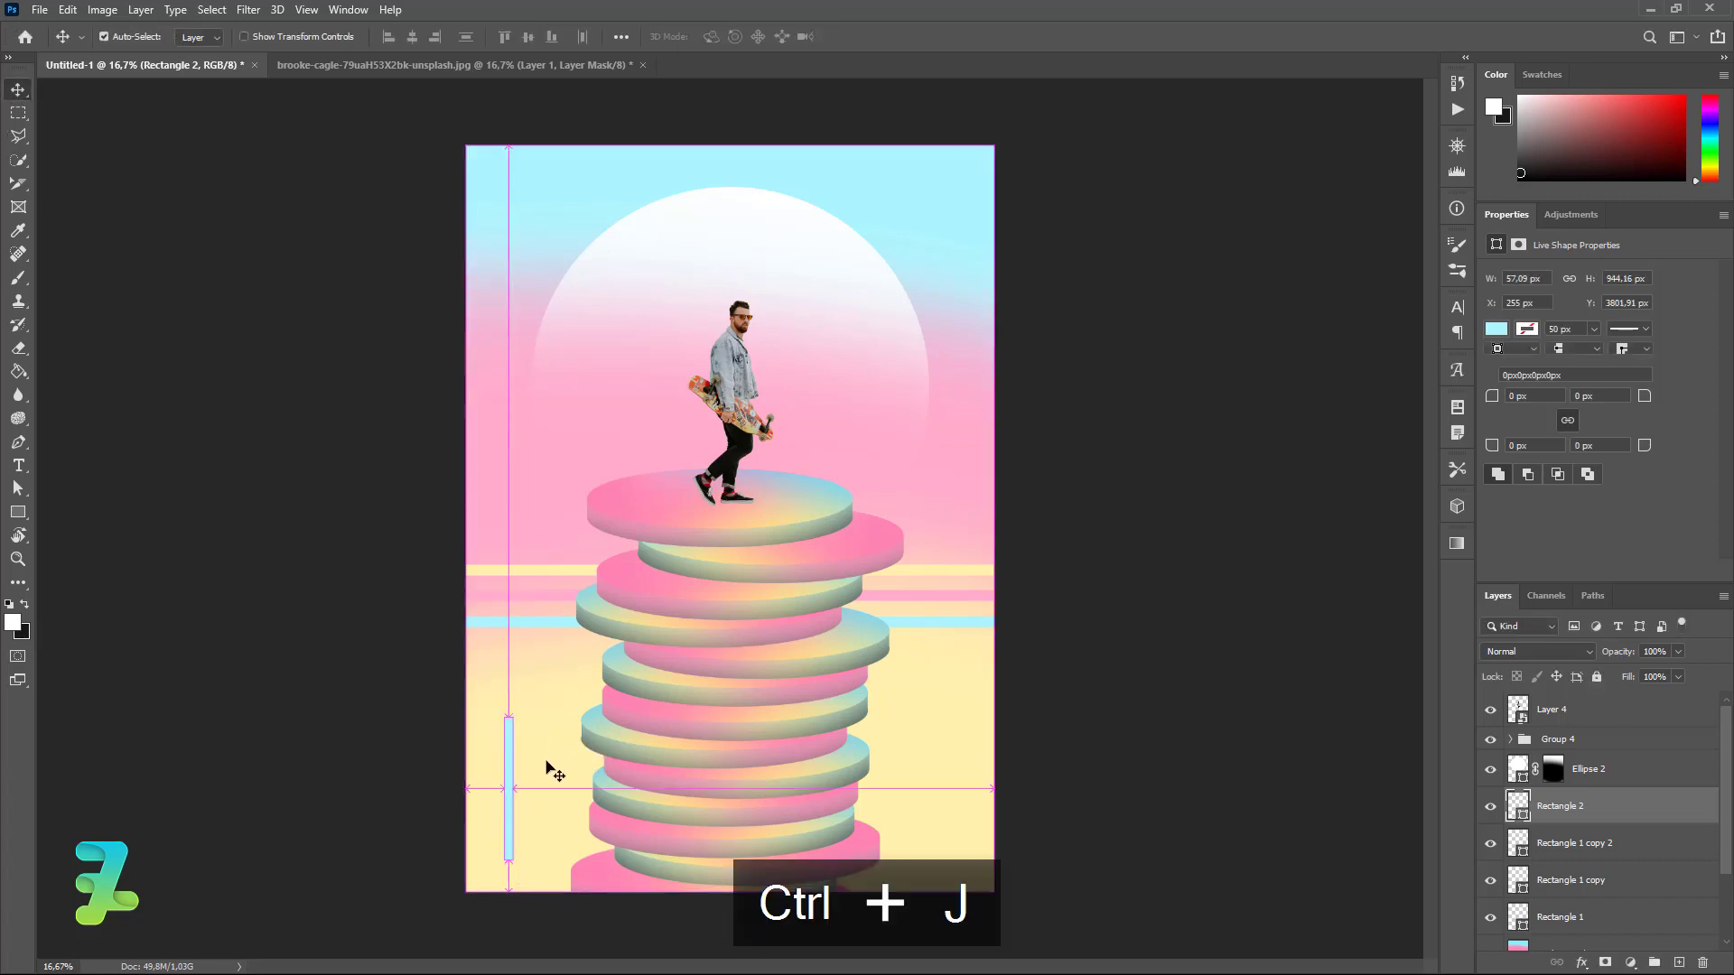
left_click_drag(507, 767, 525, 766)
double_click(1525, 798)
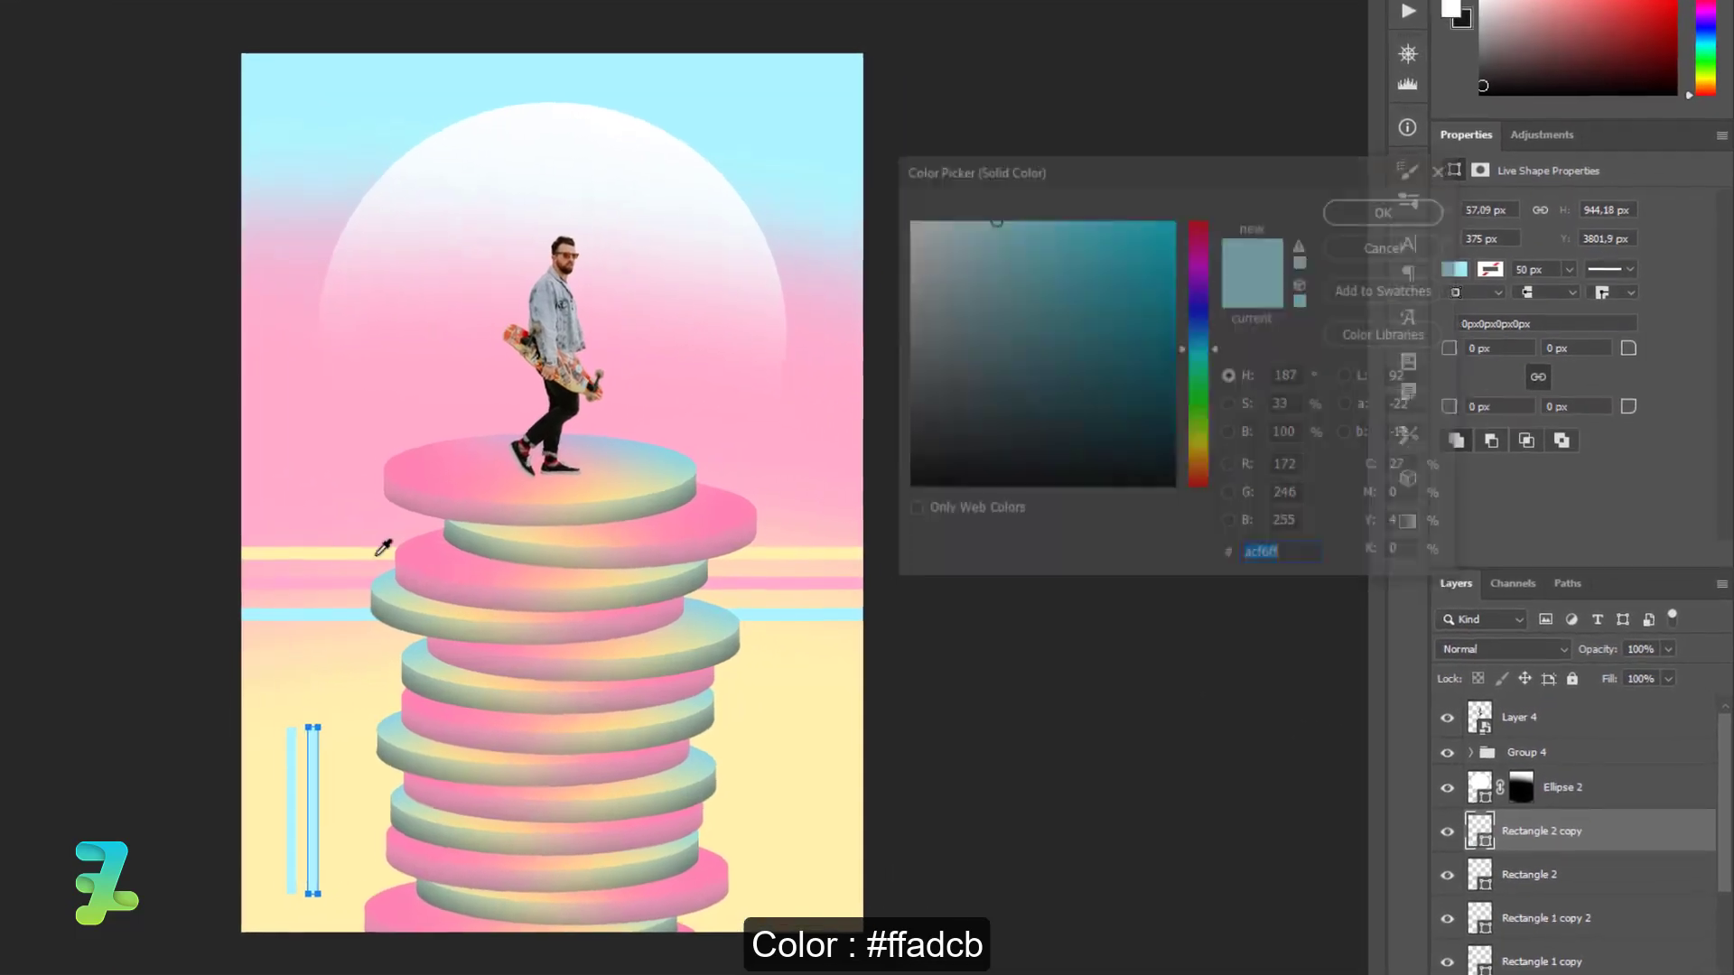
left_click(539, 596)
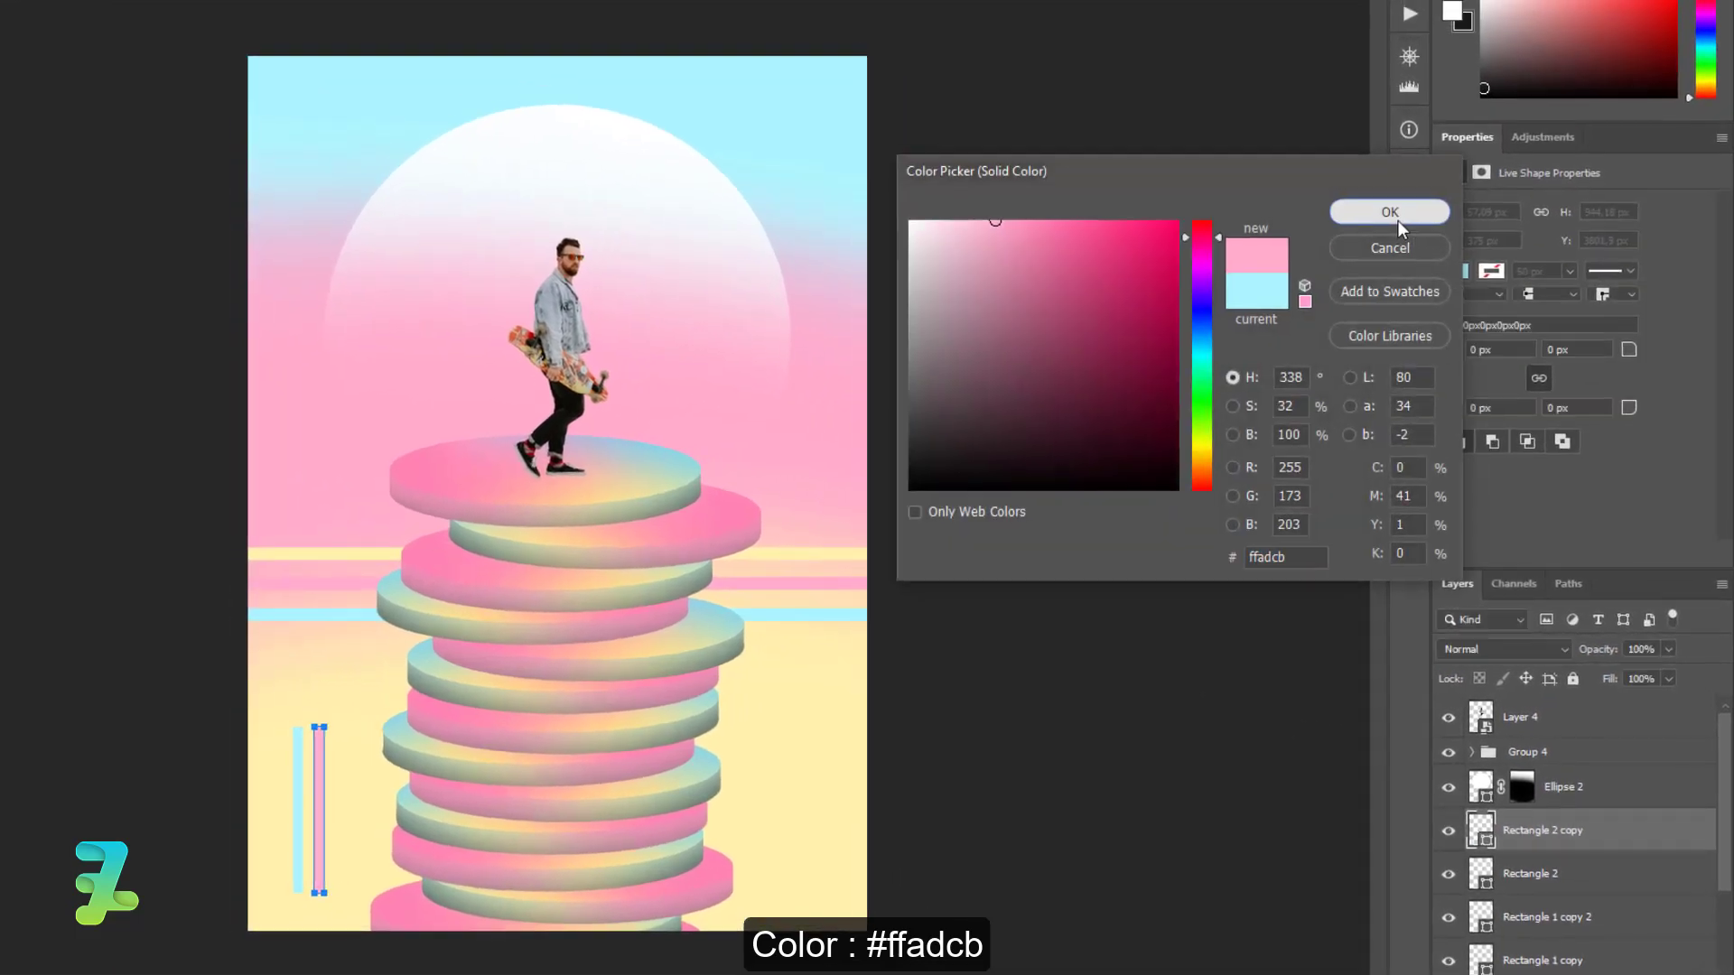
left_click(1386, 208)
key("ctrl+j")
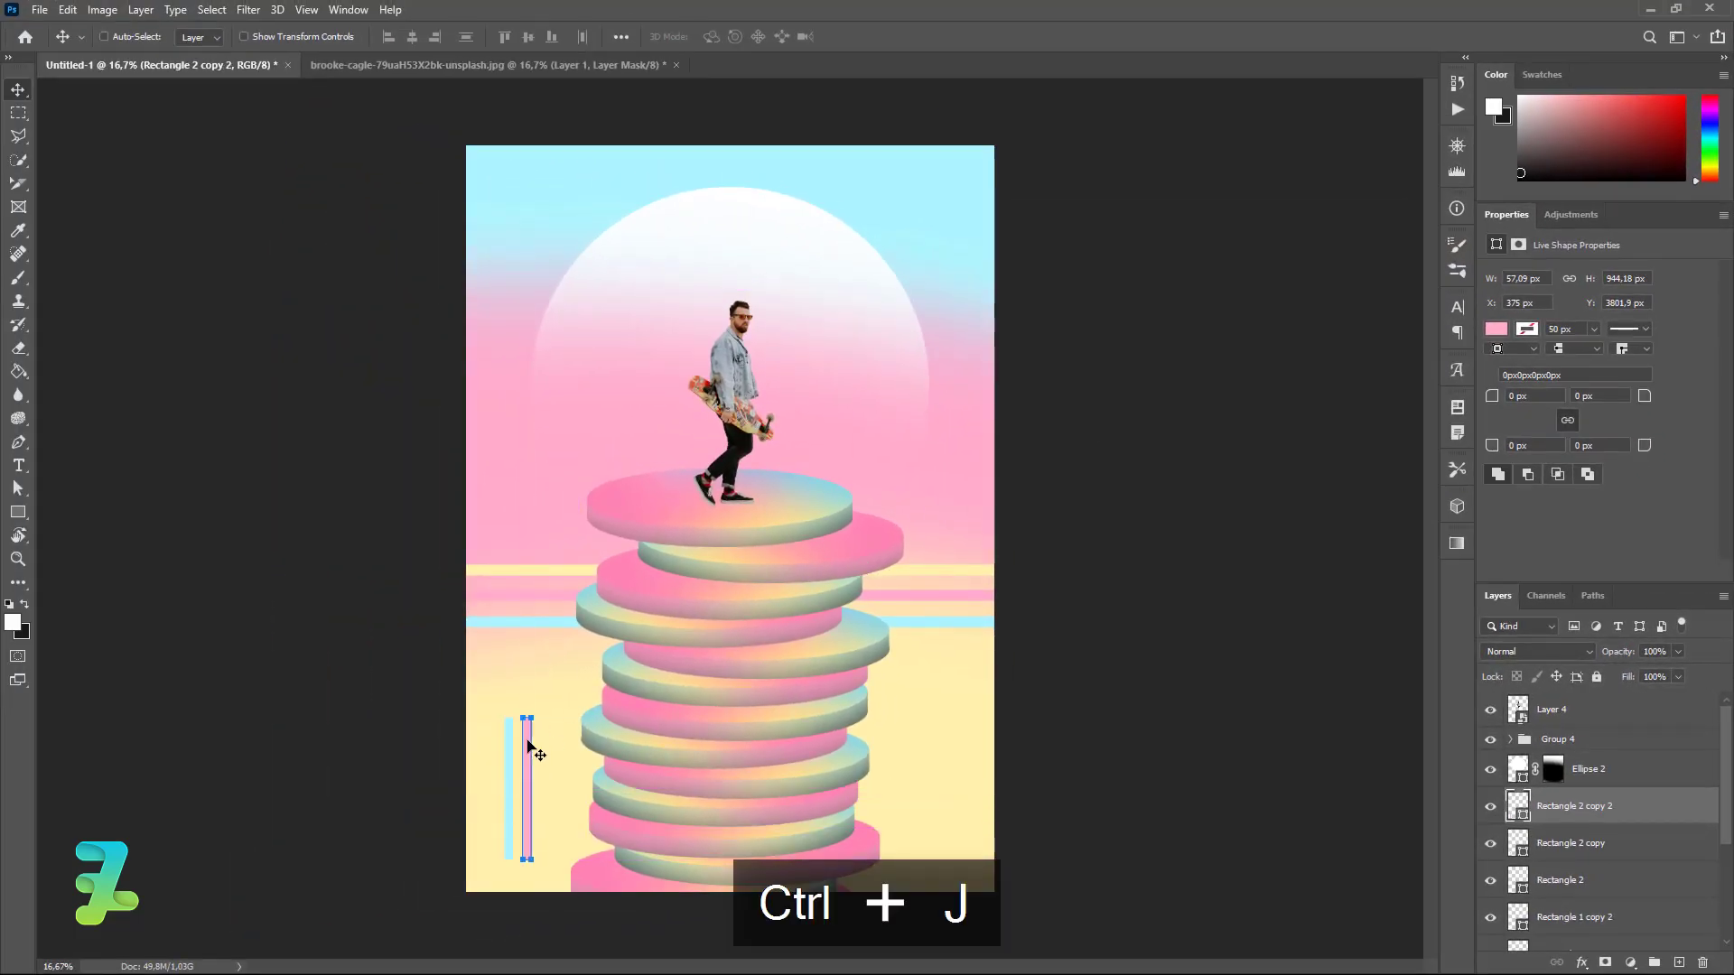
left_click_drag(531, 741, 544, 746)
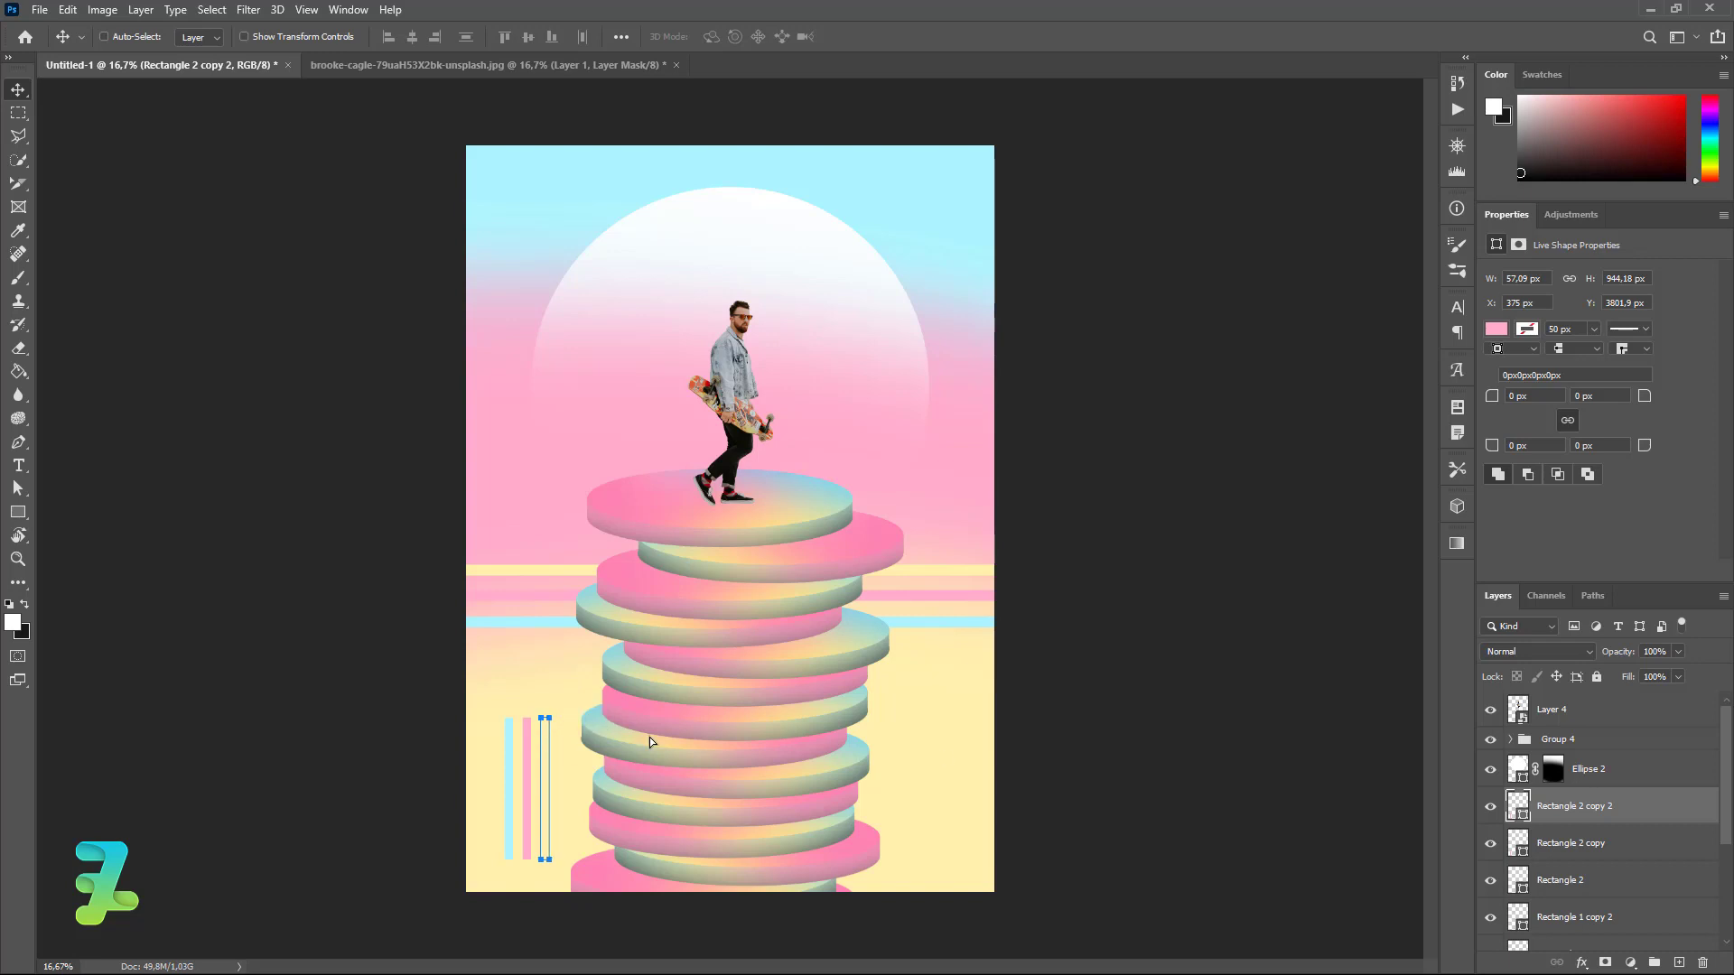
double_click(1518, 802)
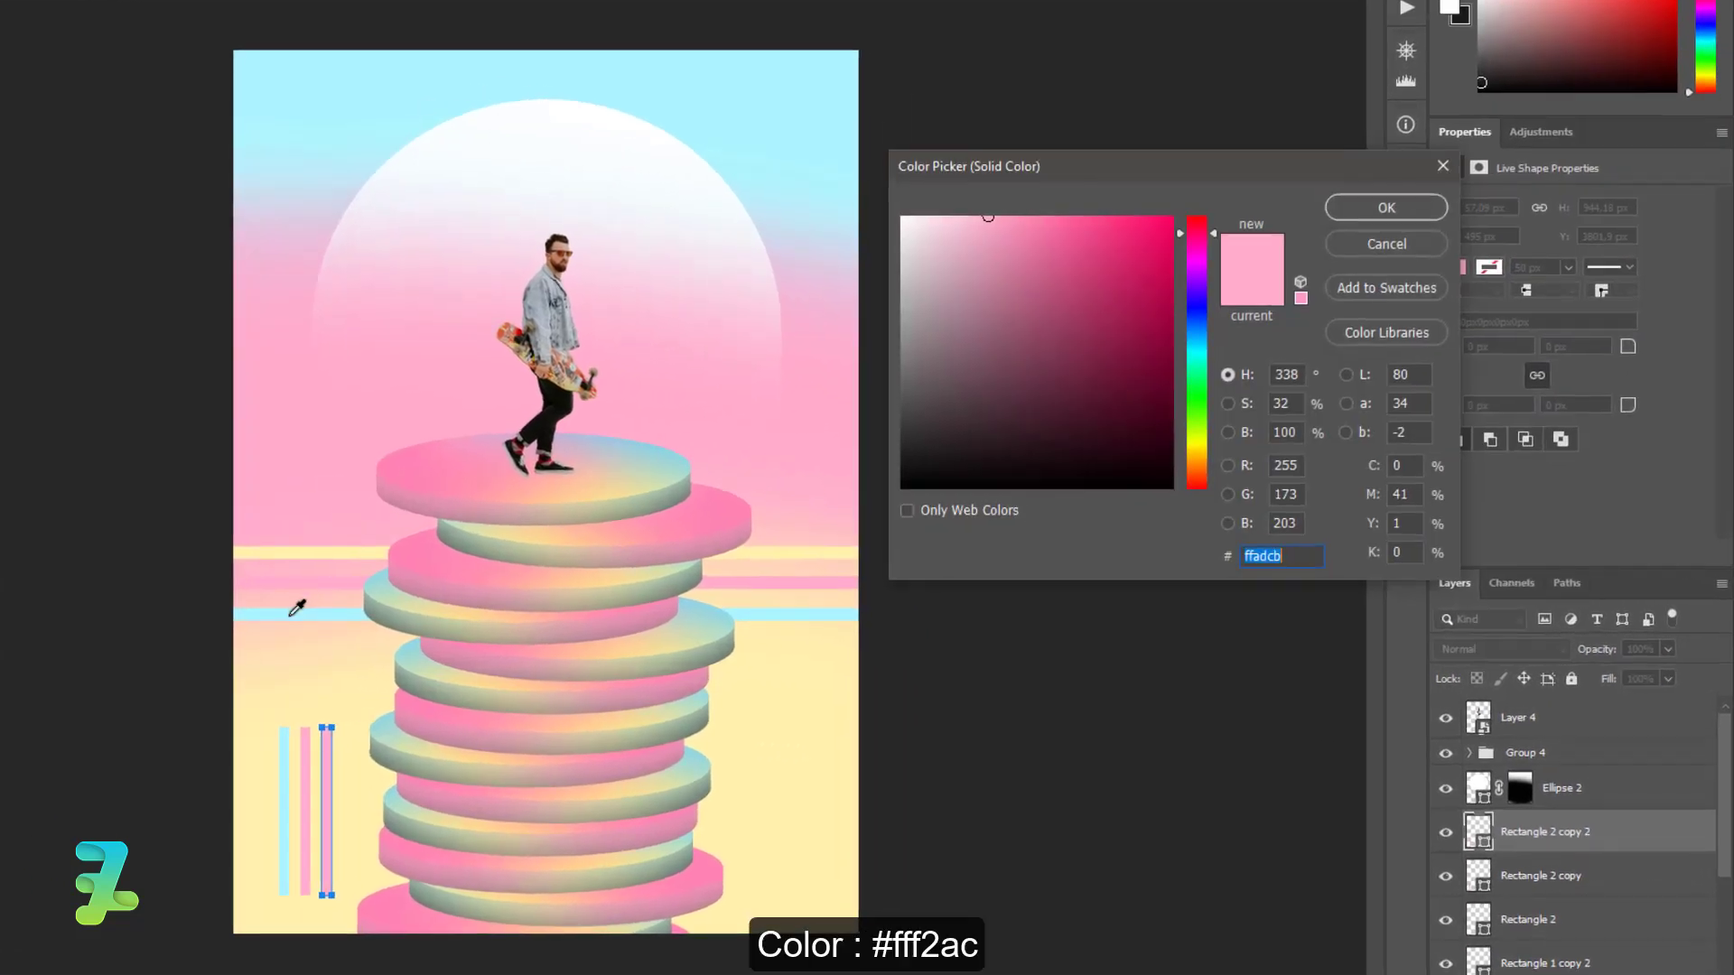
left_click(314, 554)
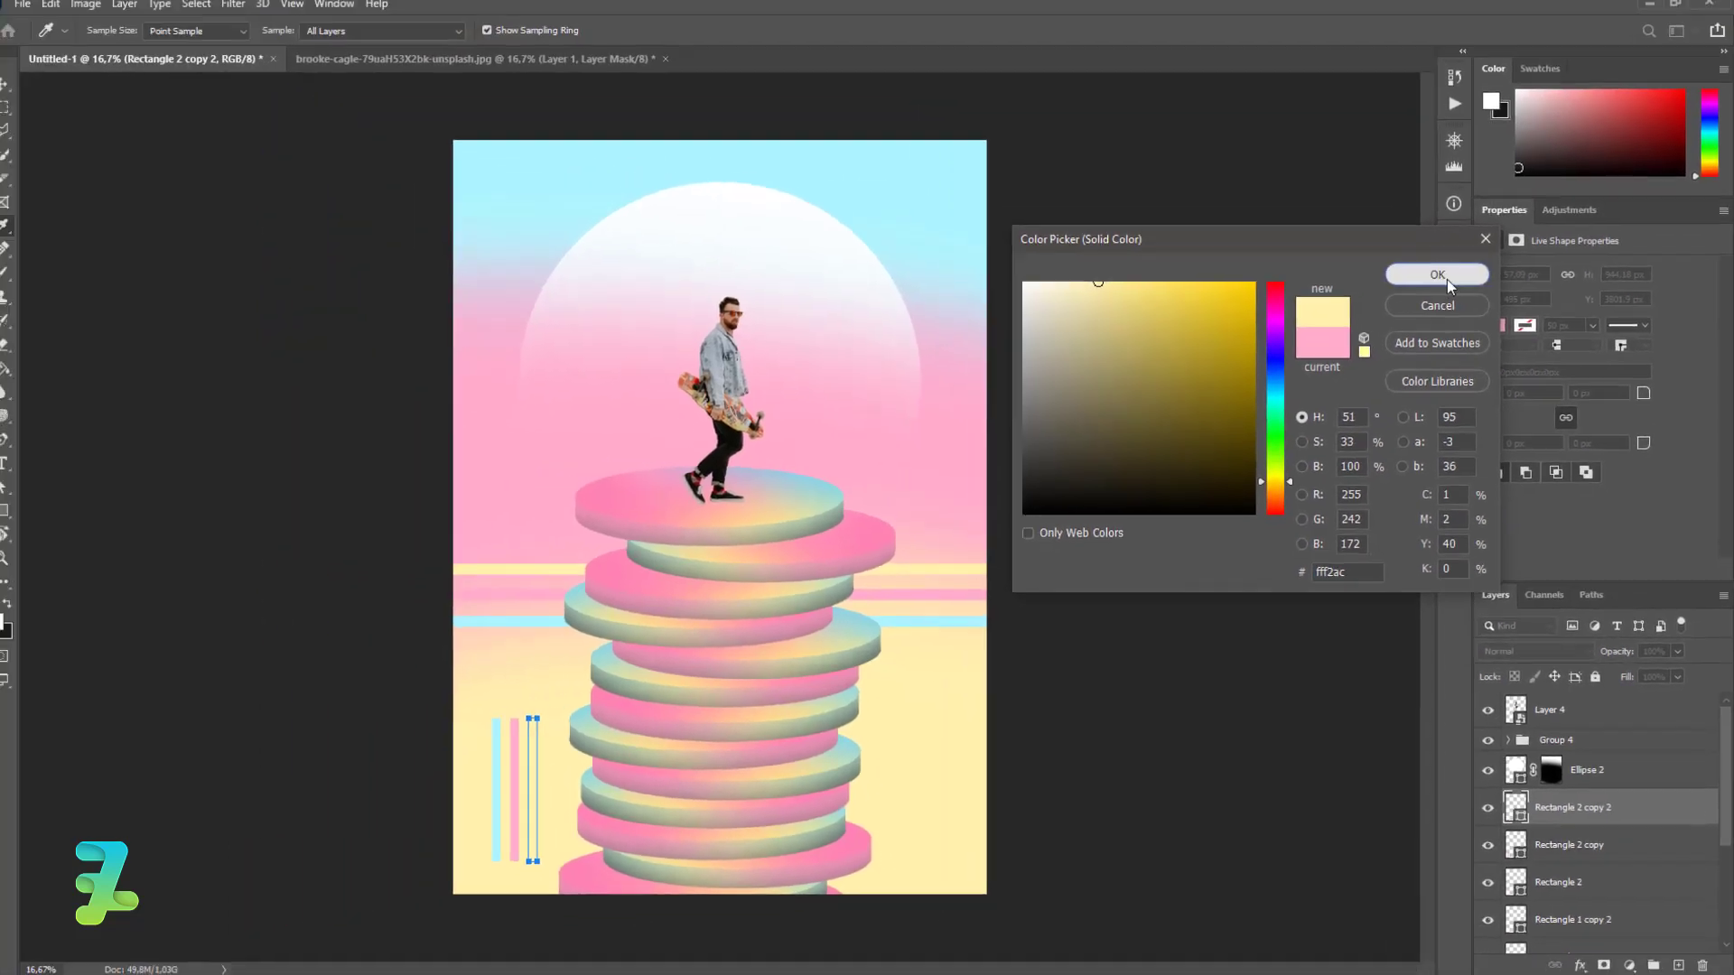
left_click(1447, 279)
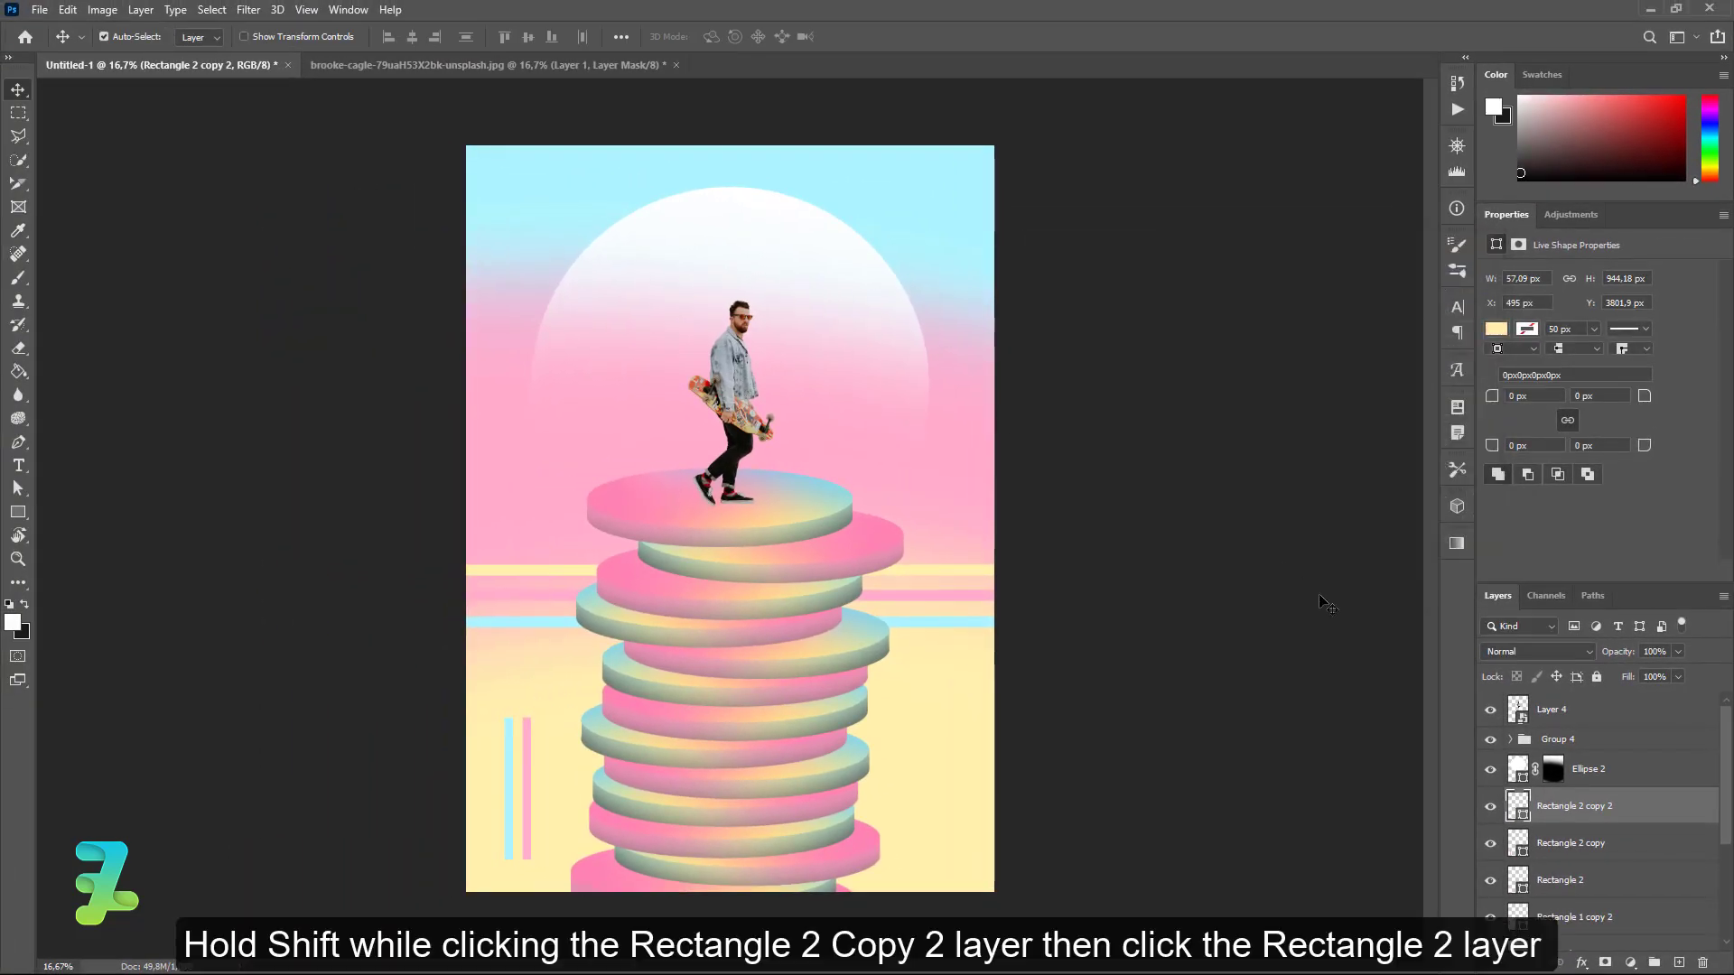
Group the three bars as Group 5, raise it in the stack and convert it to a smart object.
left_click(1516, 878, "shift")
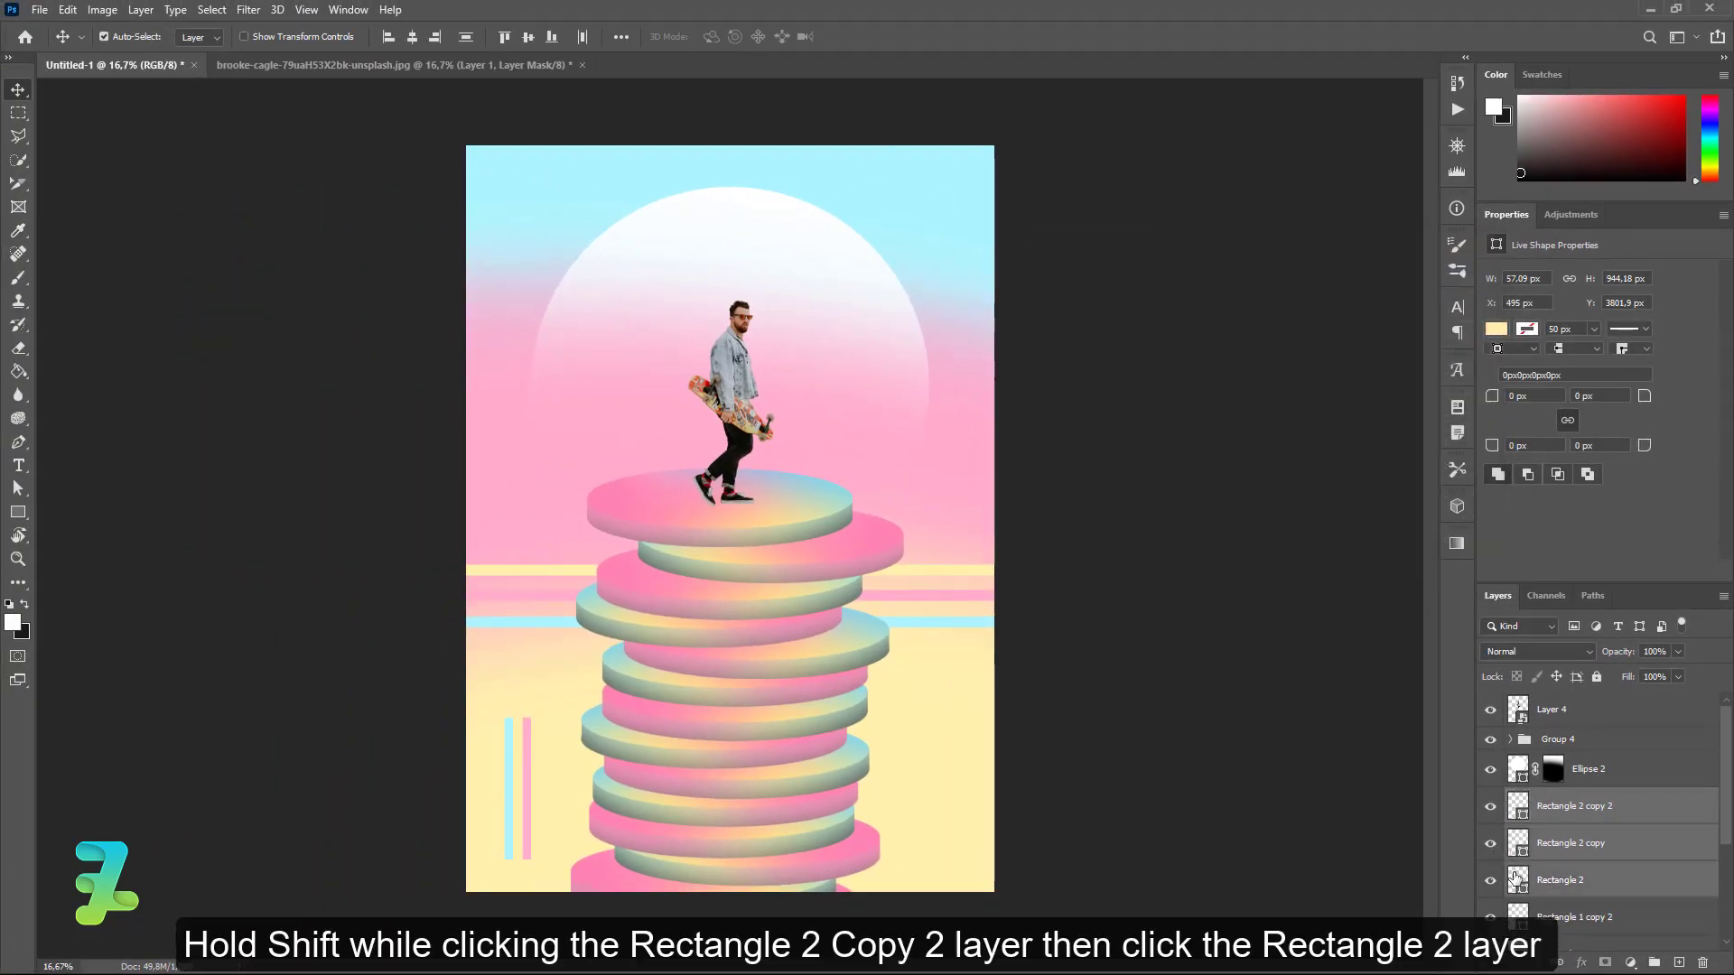
key("ctrl+g")
left_click_drag(539, 748, 545, 730)
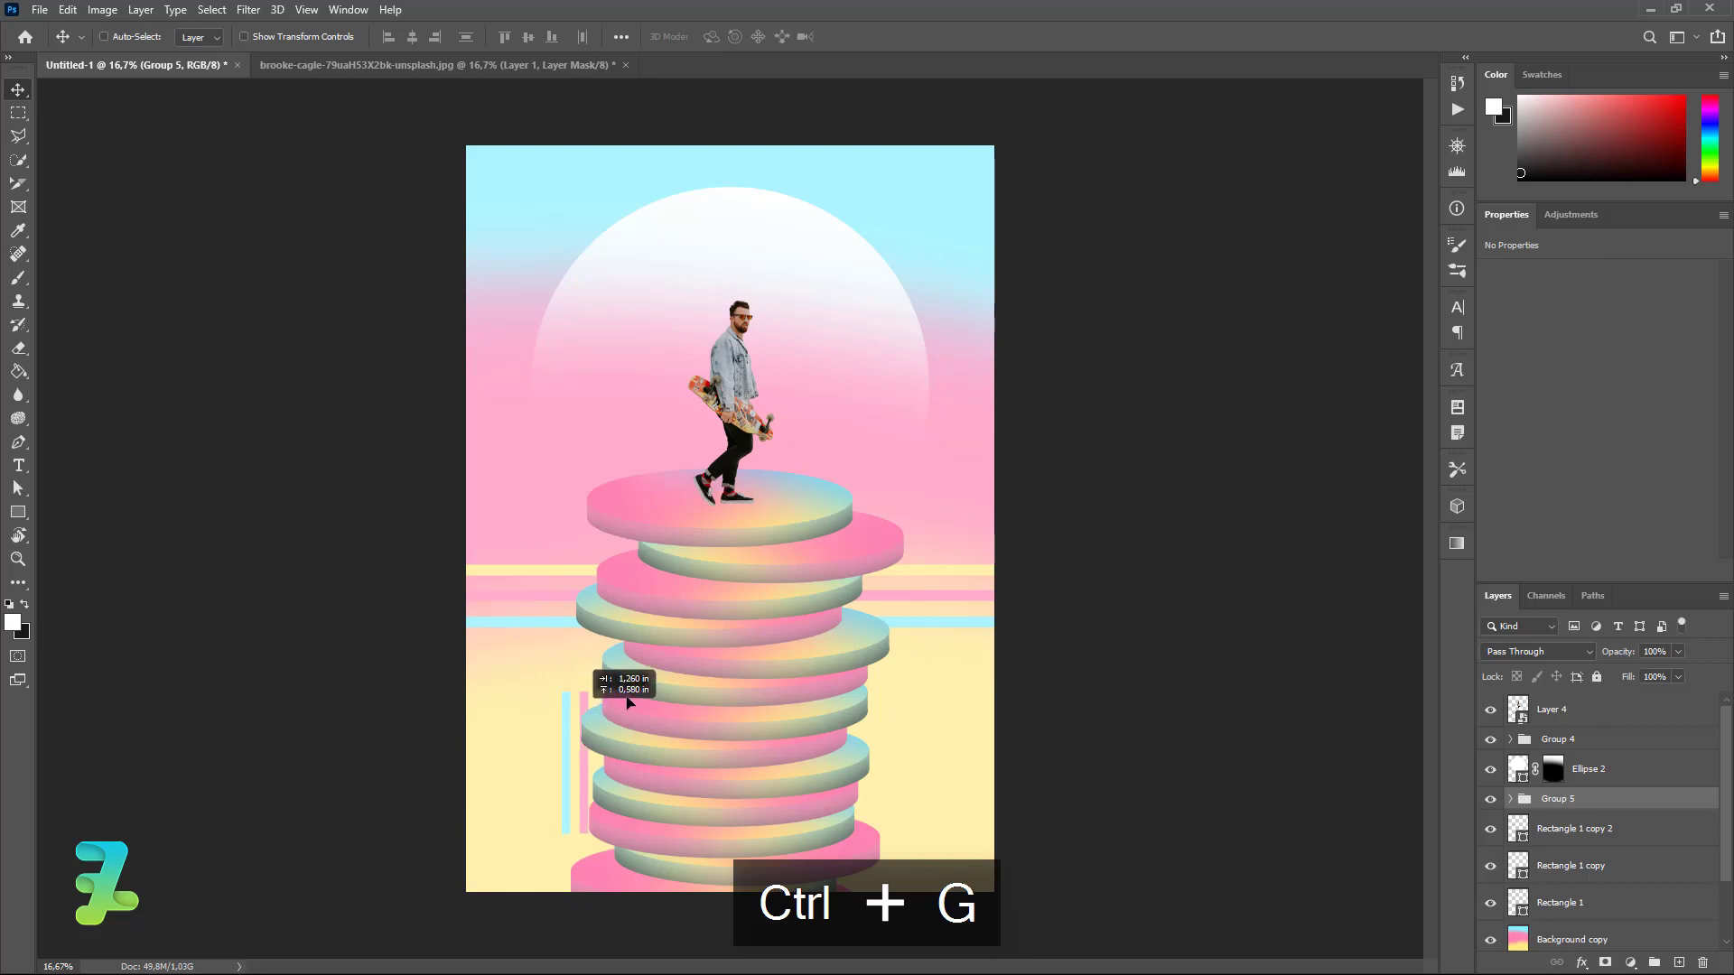
left_click_drag(1523, 800, 1549, 736)
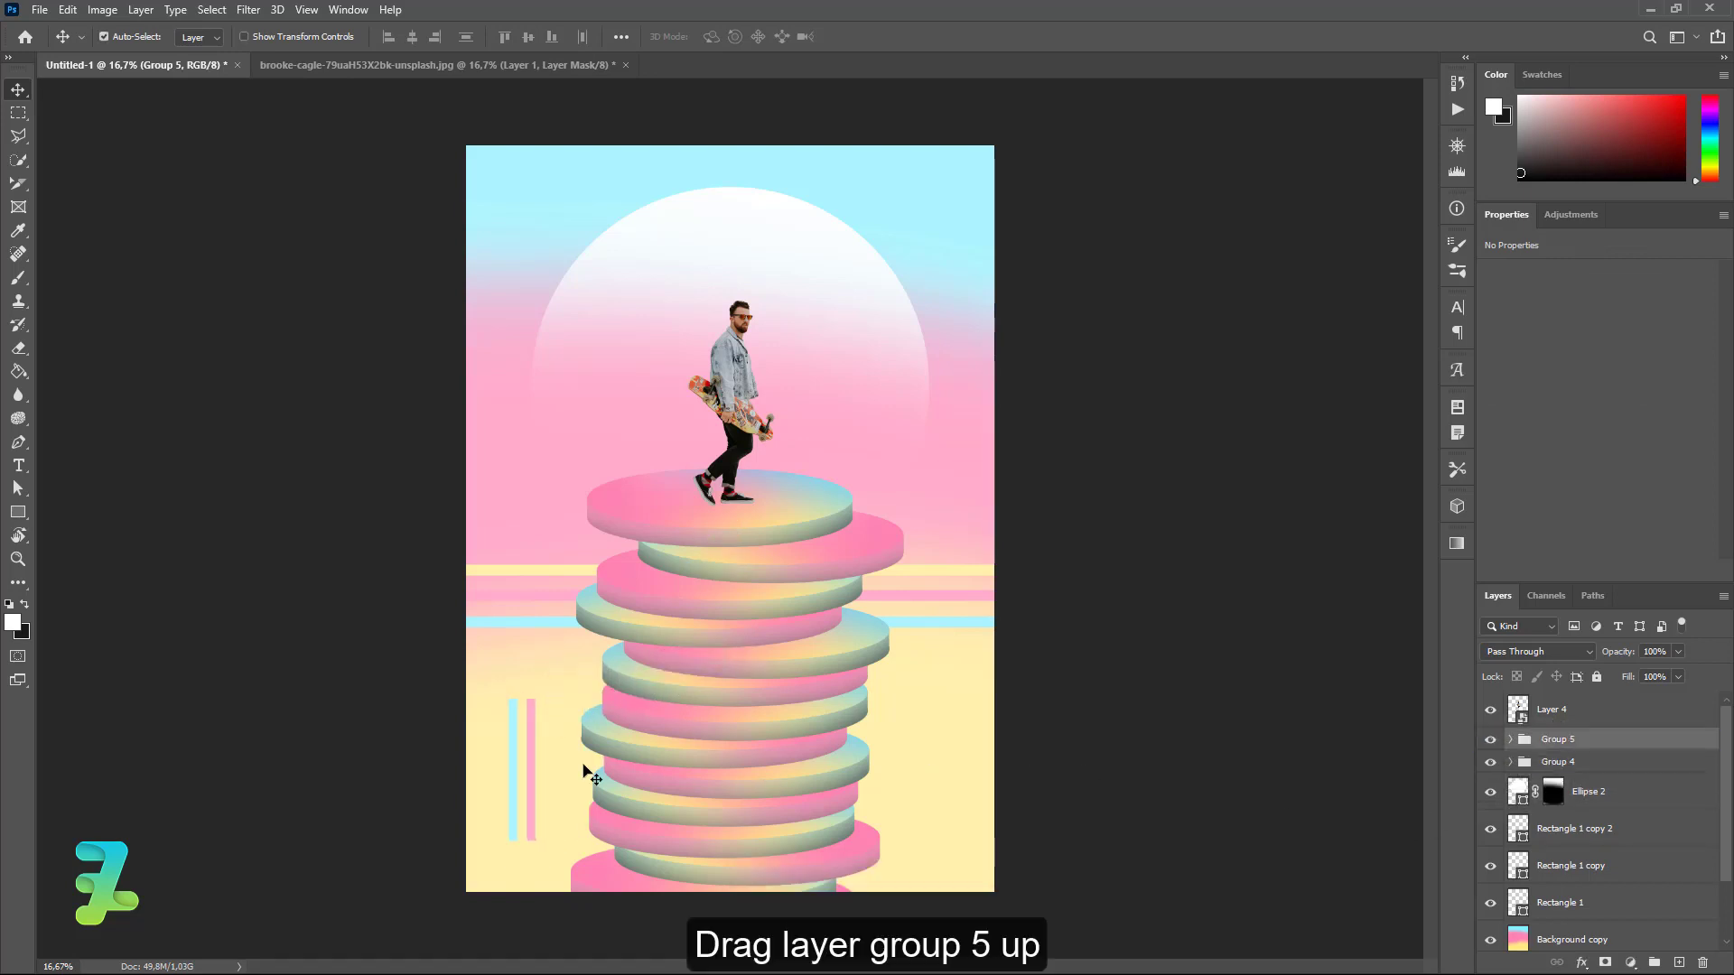
mouse_move(542, 774)
left_mouse_down()
mouse_move(711, 795)
mouse_move(741, 822)
left_mouse_up()
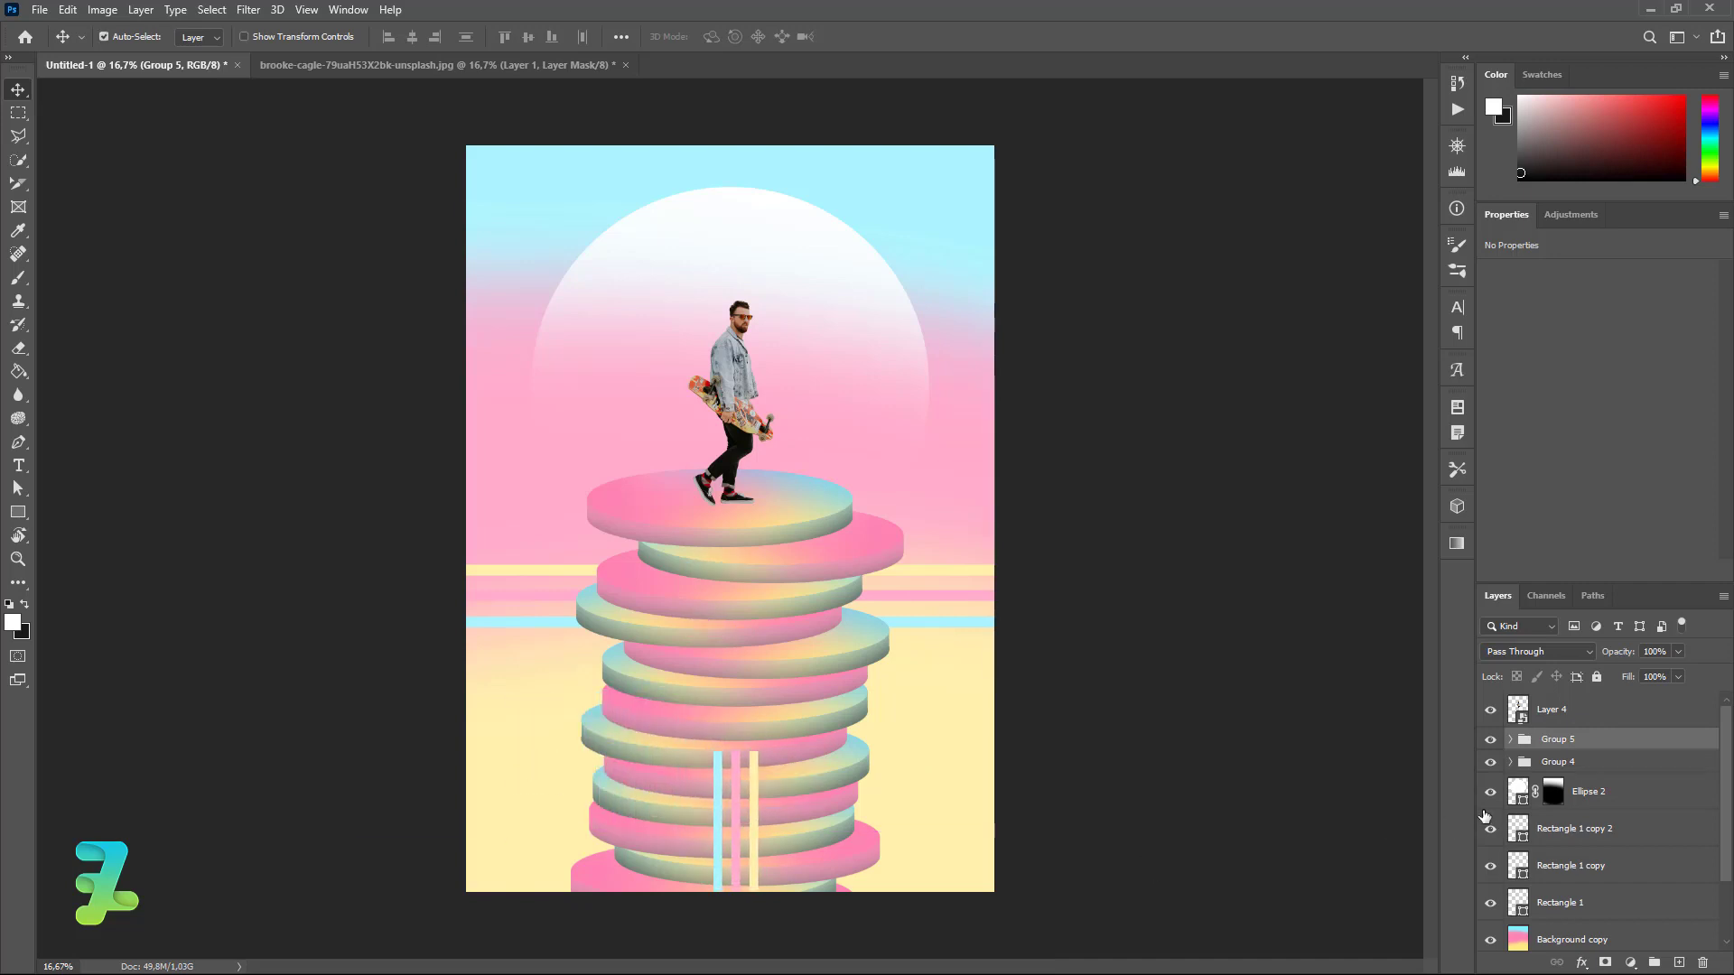
right_click(1637, 746)
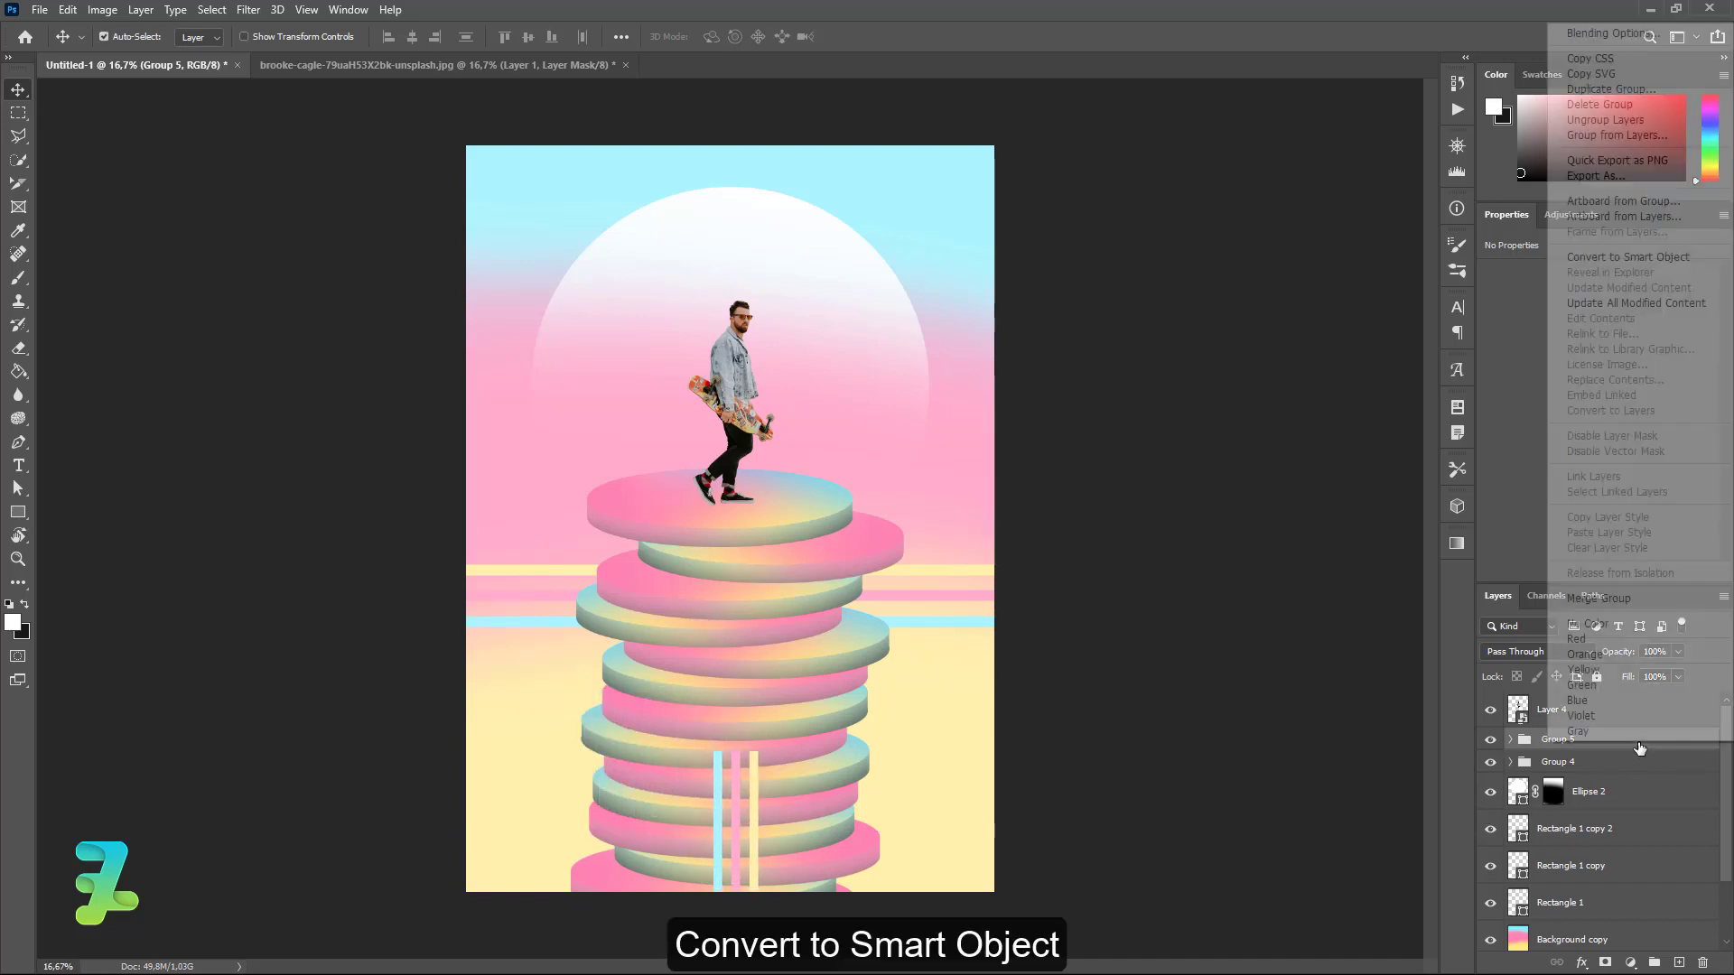
left_click(1626, 258)
Centre the bars horizontally and stretch them taller up the tower, then select Ellipse 2.
key("ctrl")
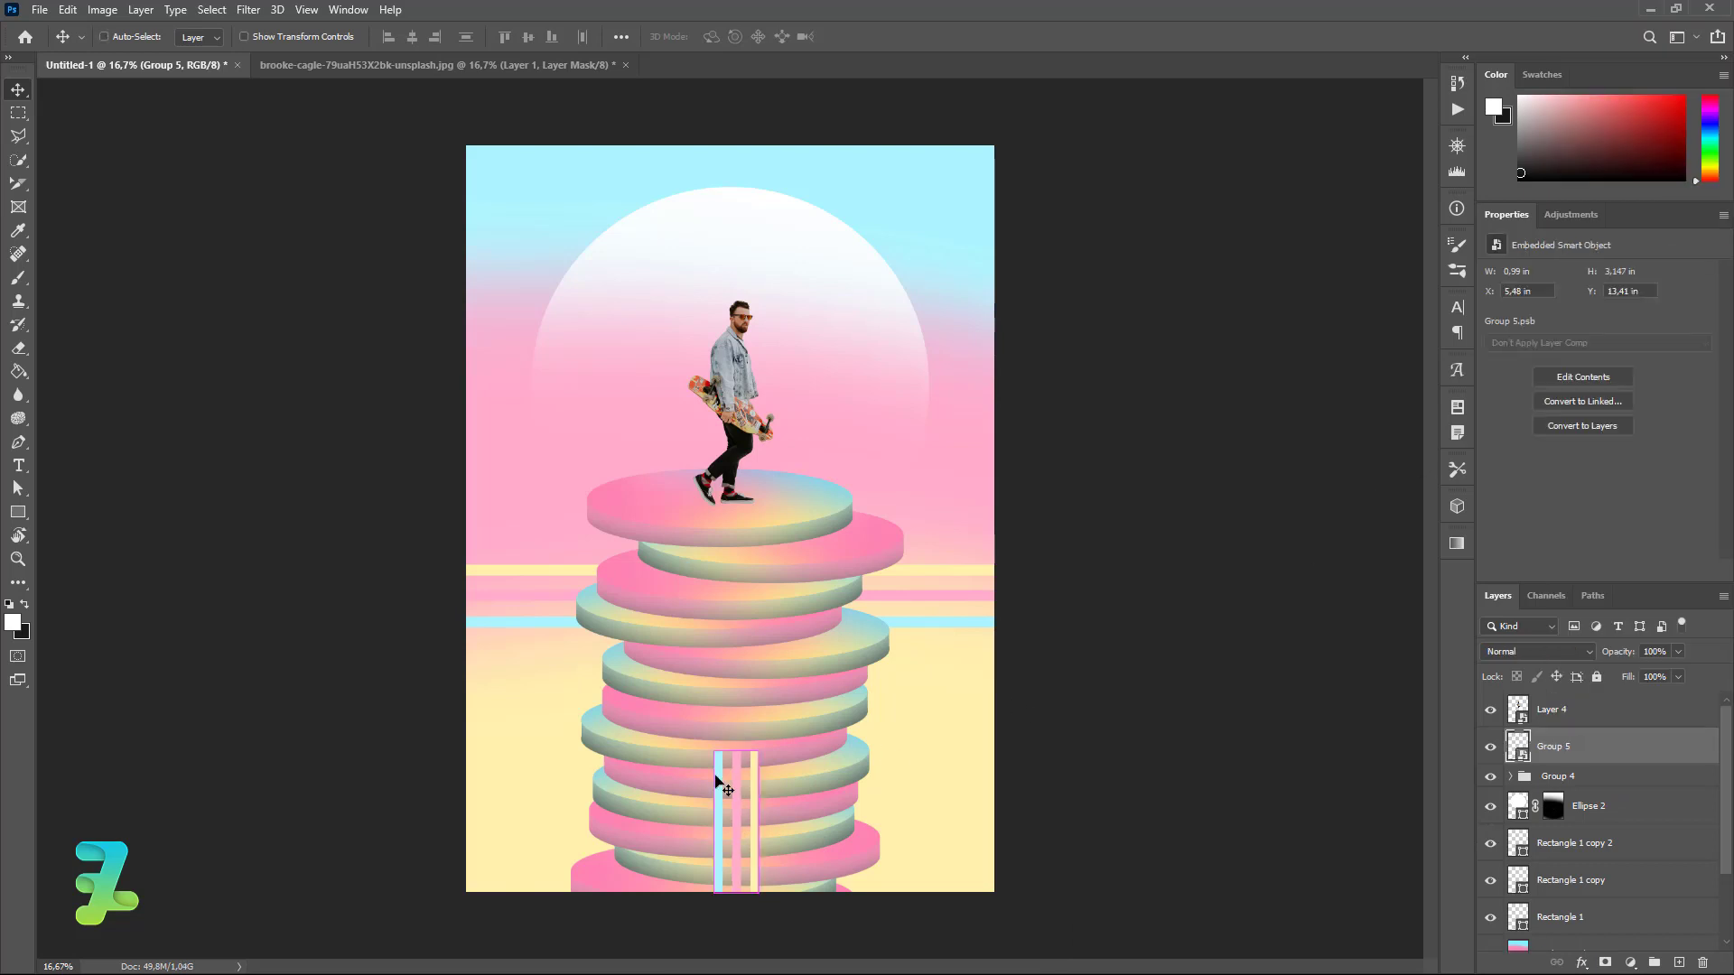
key("ctrl+a")
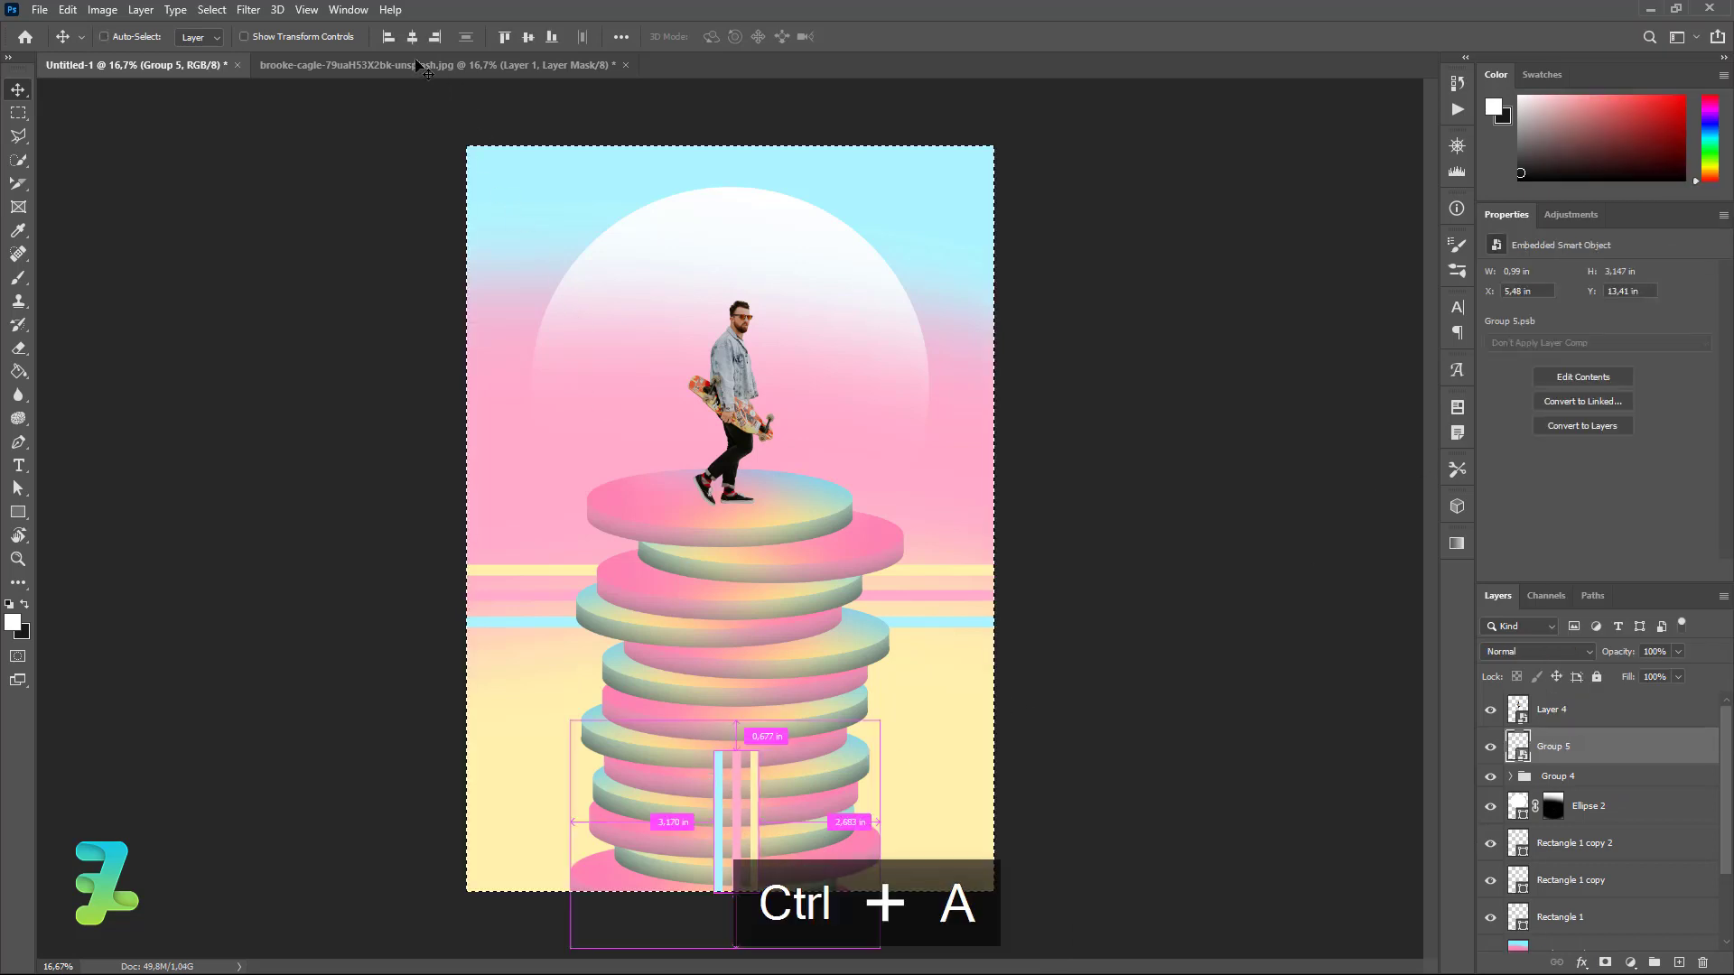
left_click(409, 37)
key("ctrl+d")
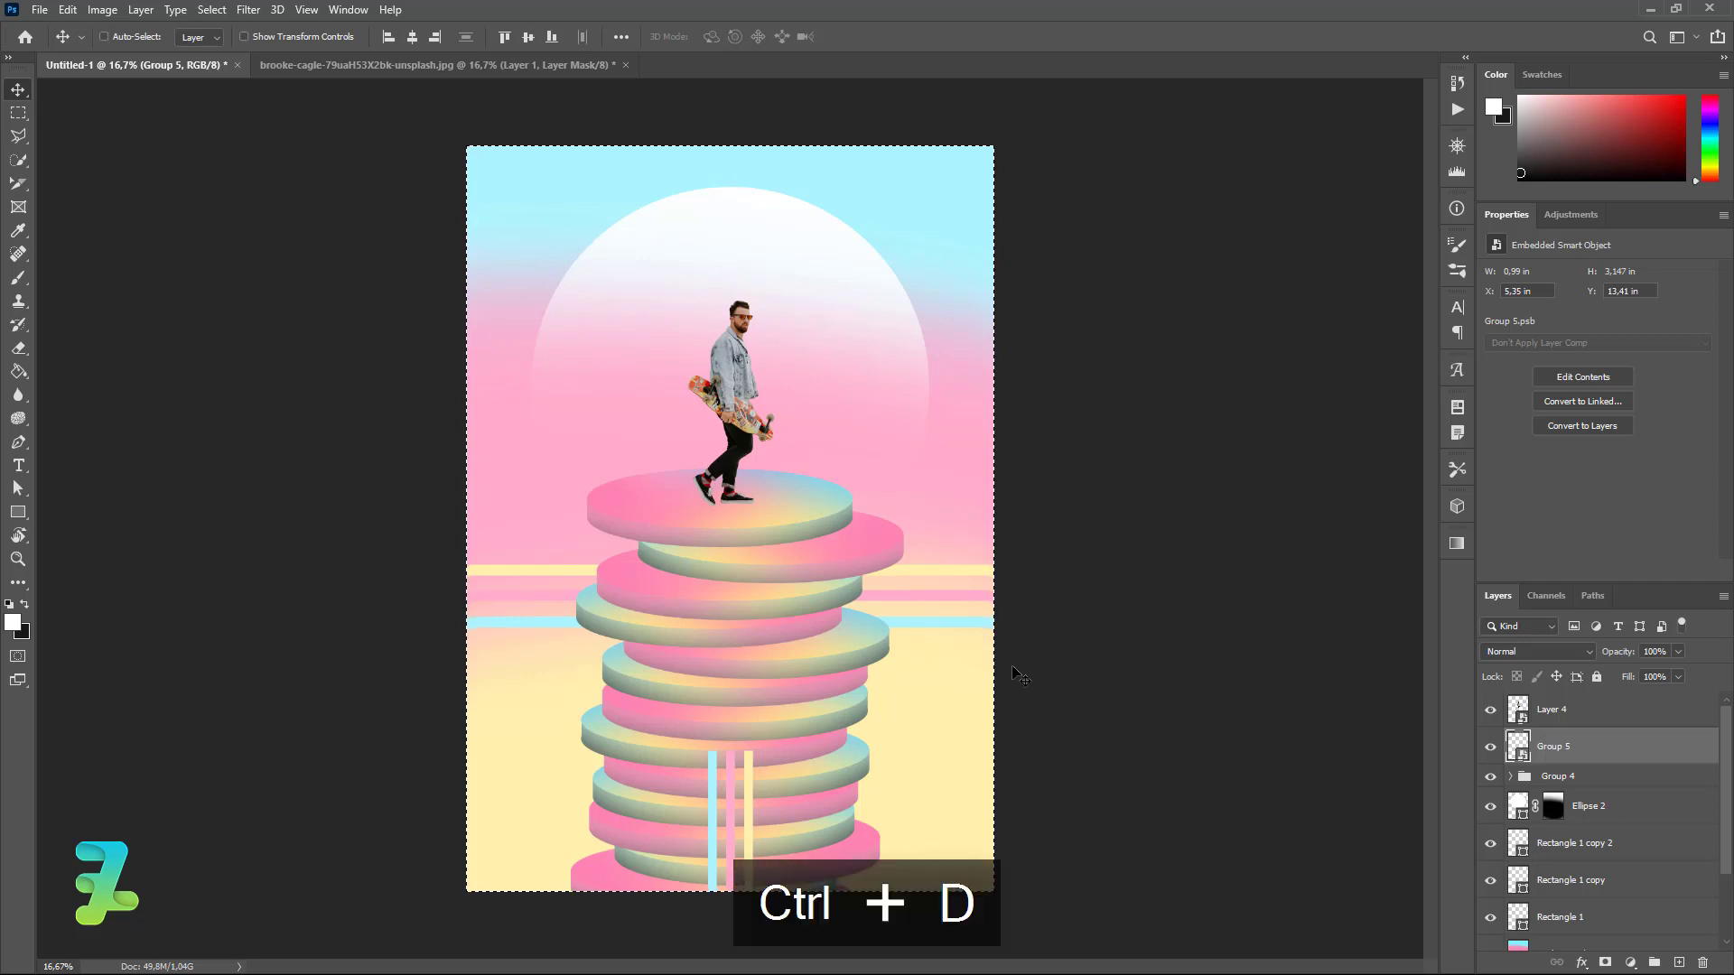
key("ctrl+t")
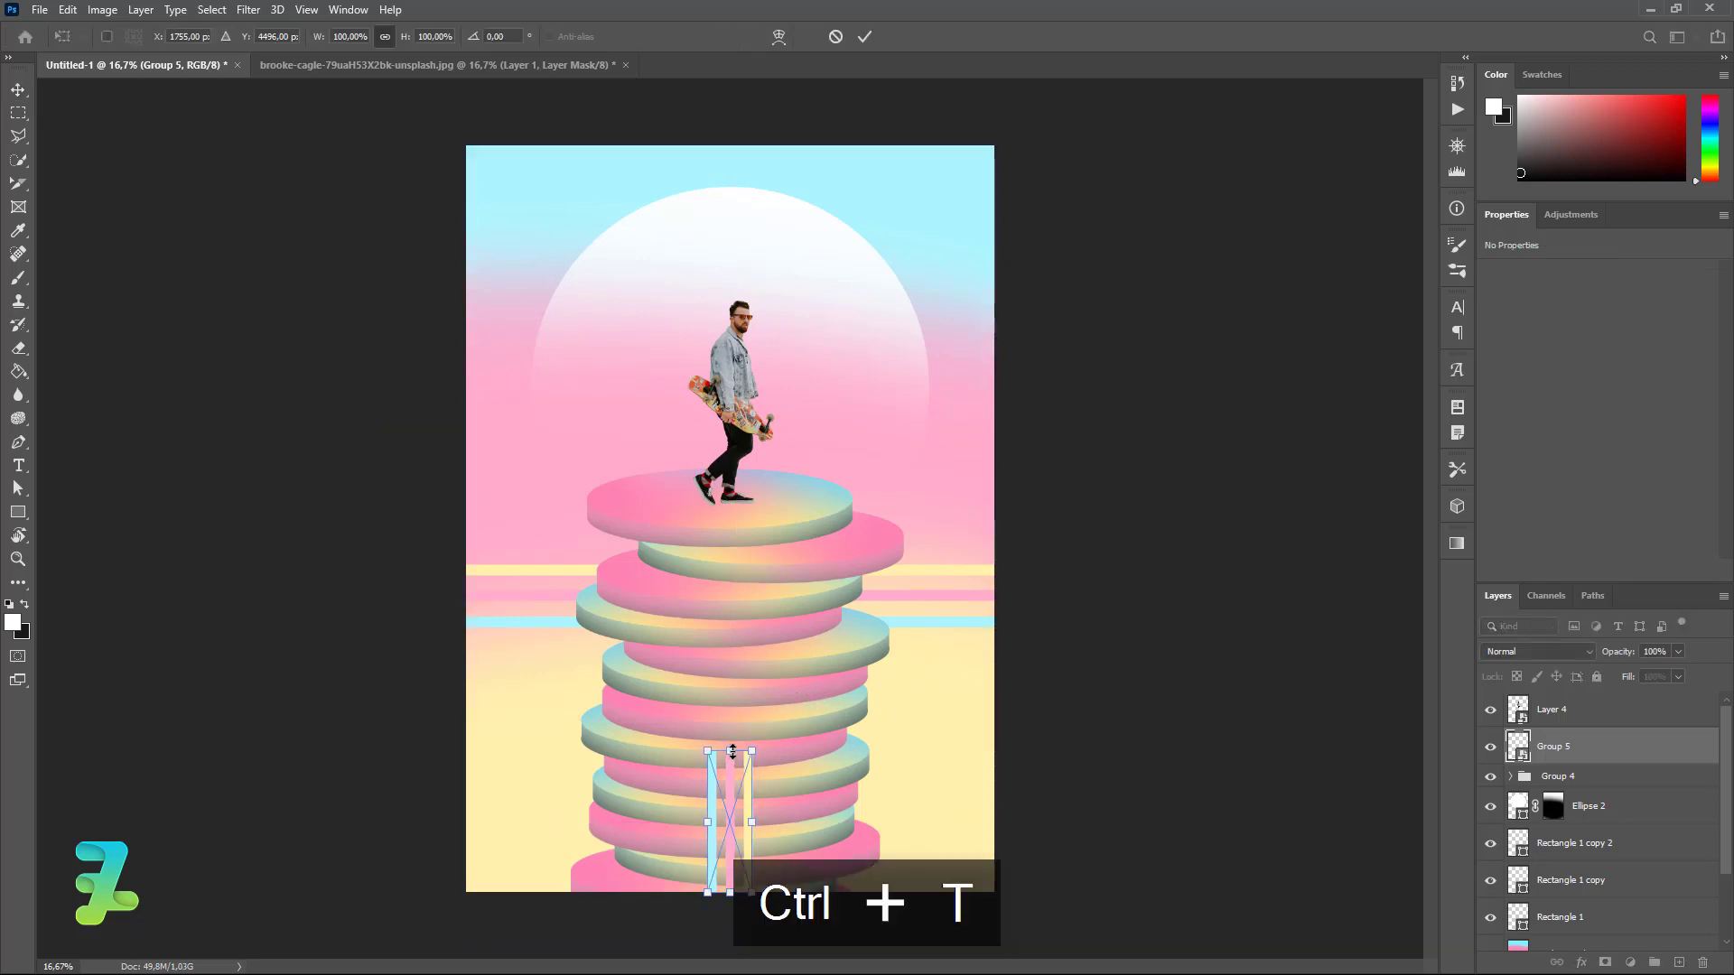
left_click_drag(732, 751, 742, 632)
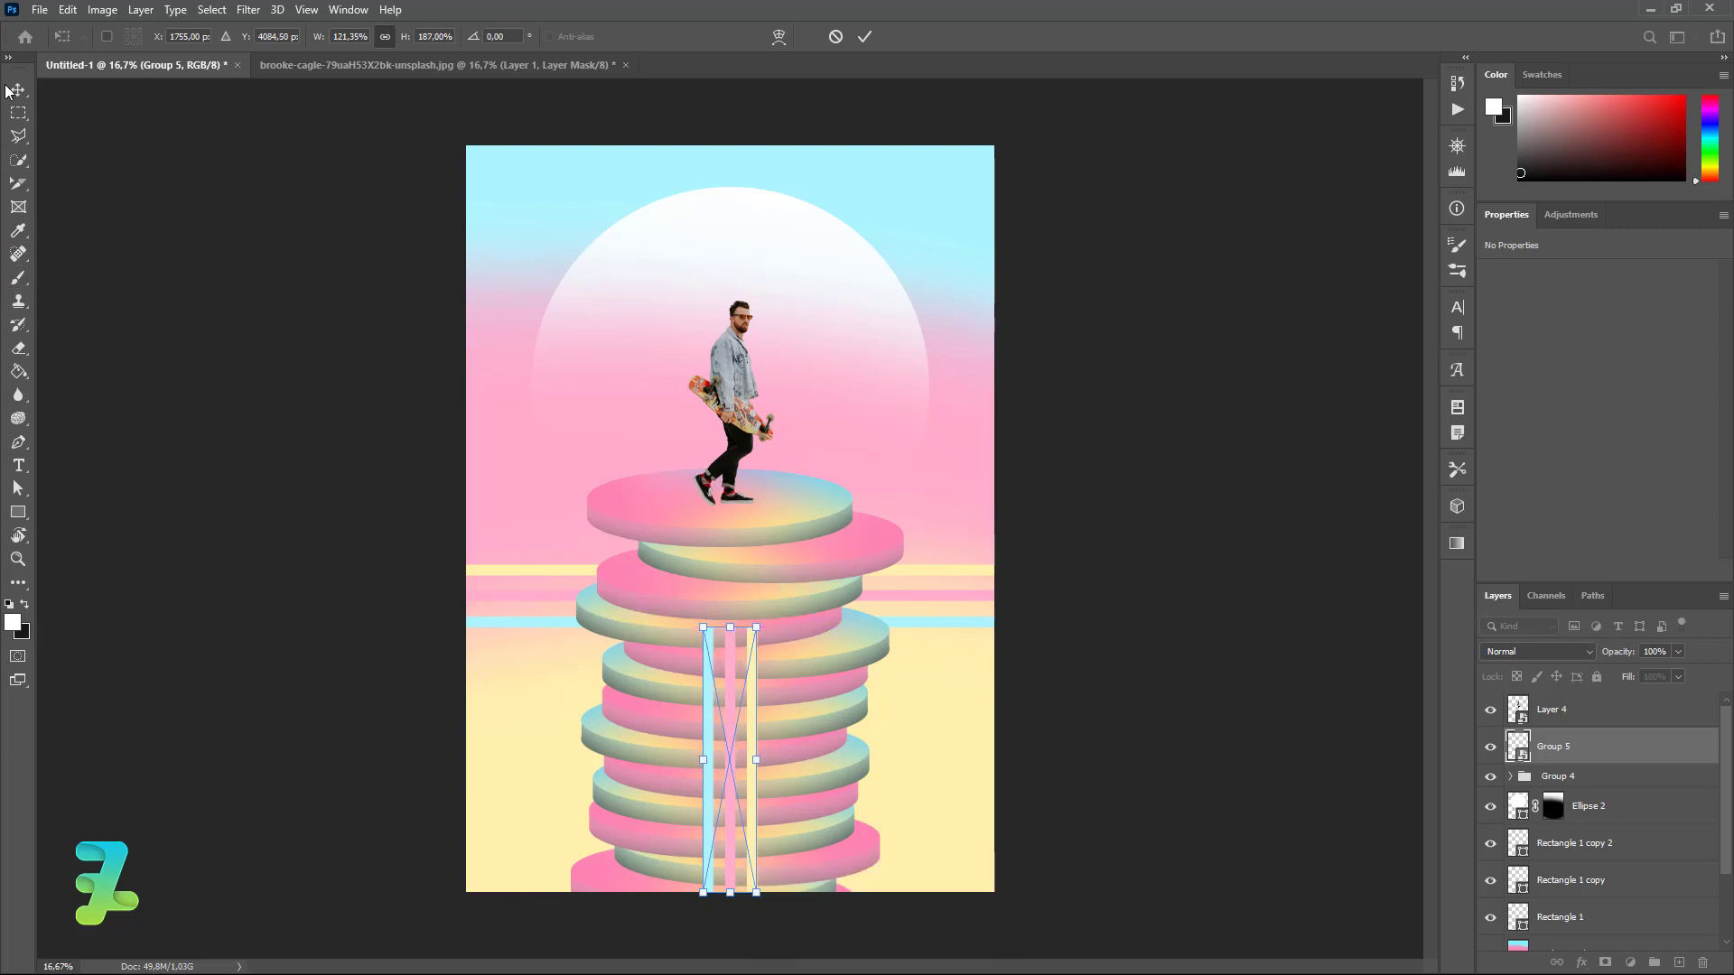
key("Return")
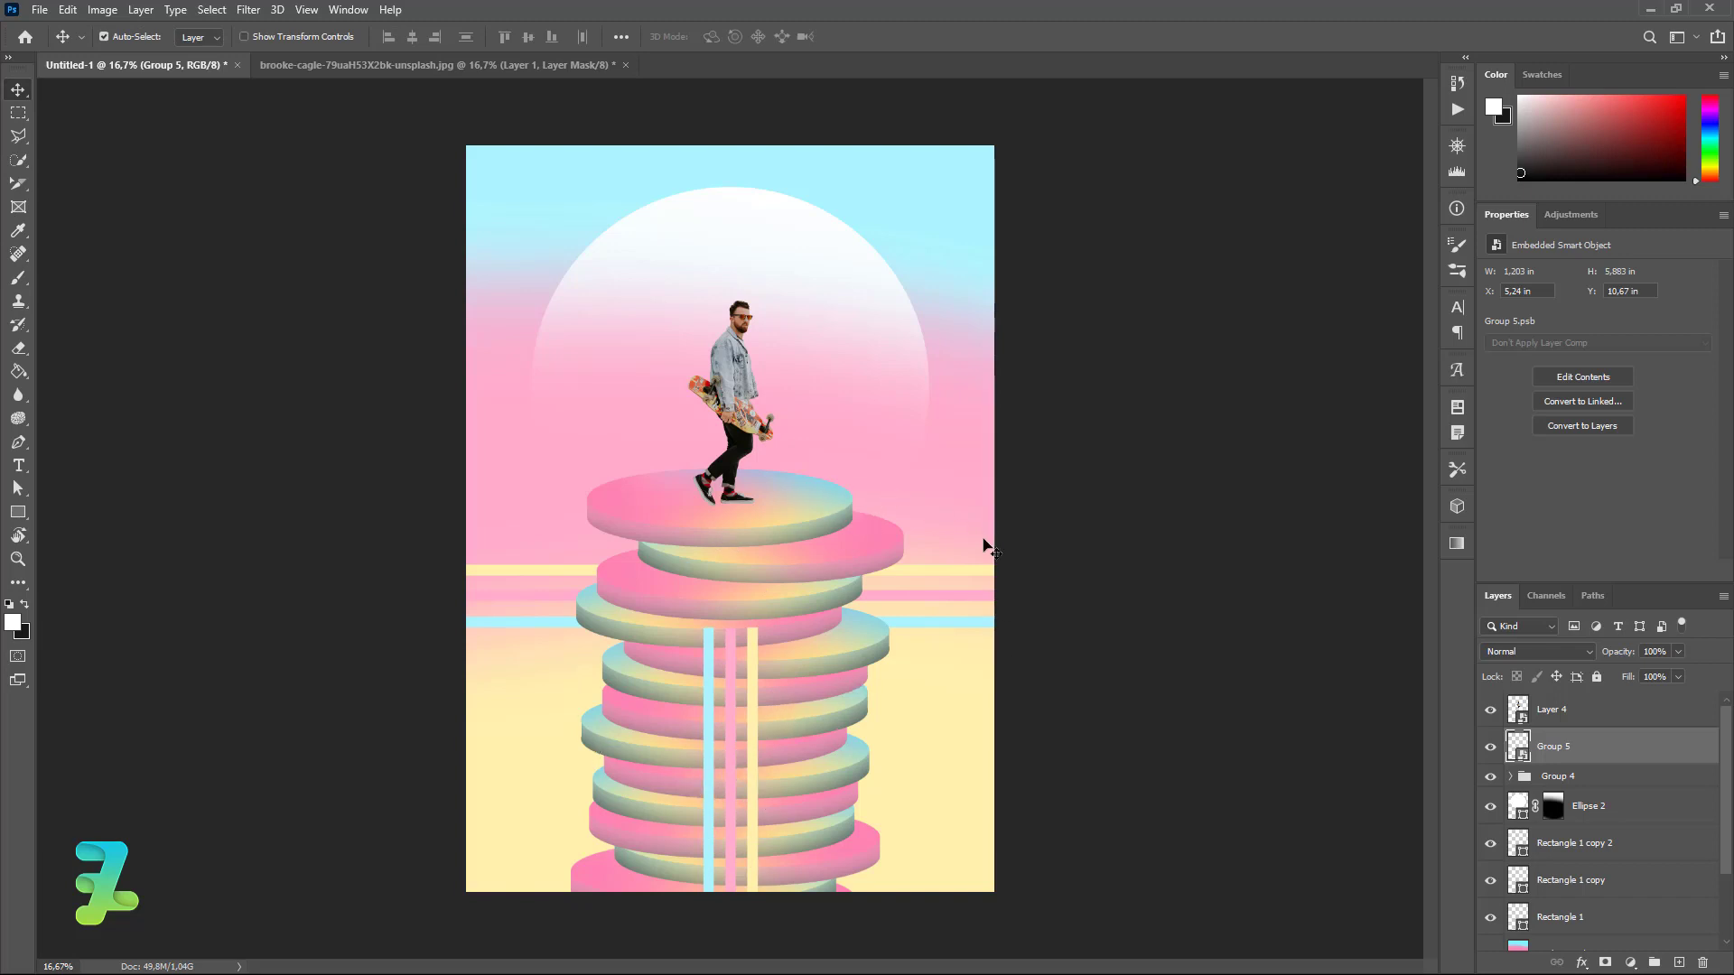
left_click(1669, 802)
Add a new layer above Ellipse 2 and set the Ellipse tool's fill to white.
left_click(1679, 962)
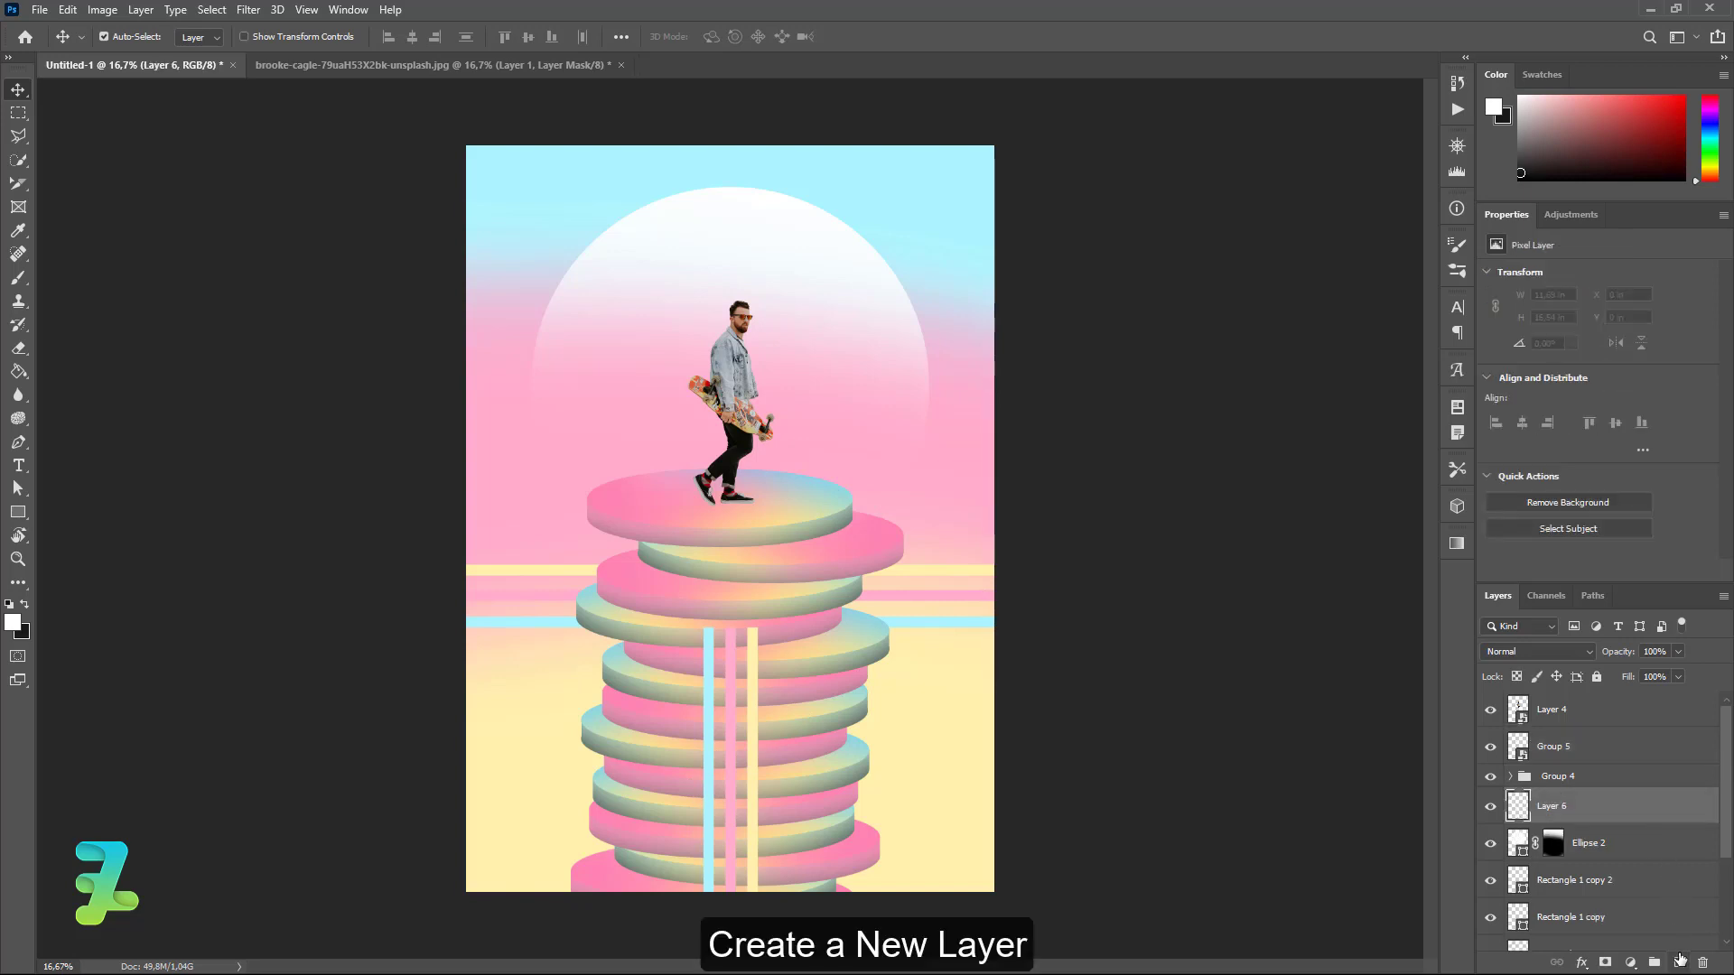
right_click(18, 512)
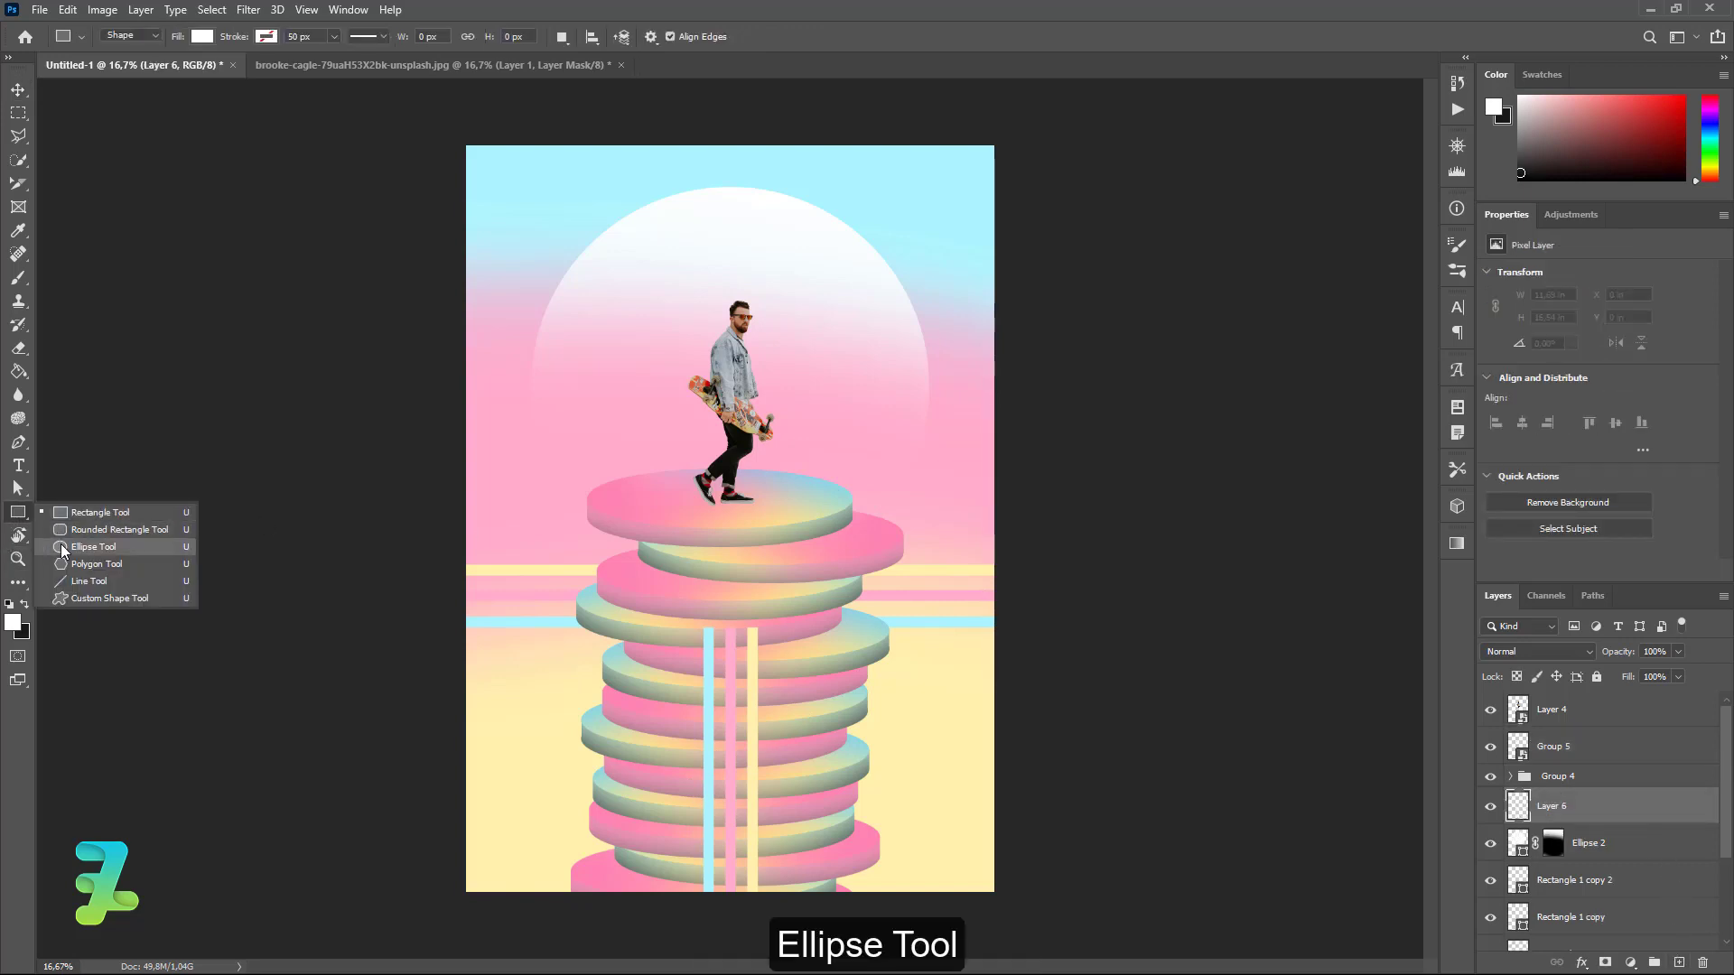
left_click(91, 548)
left_click(204, 40)
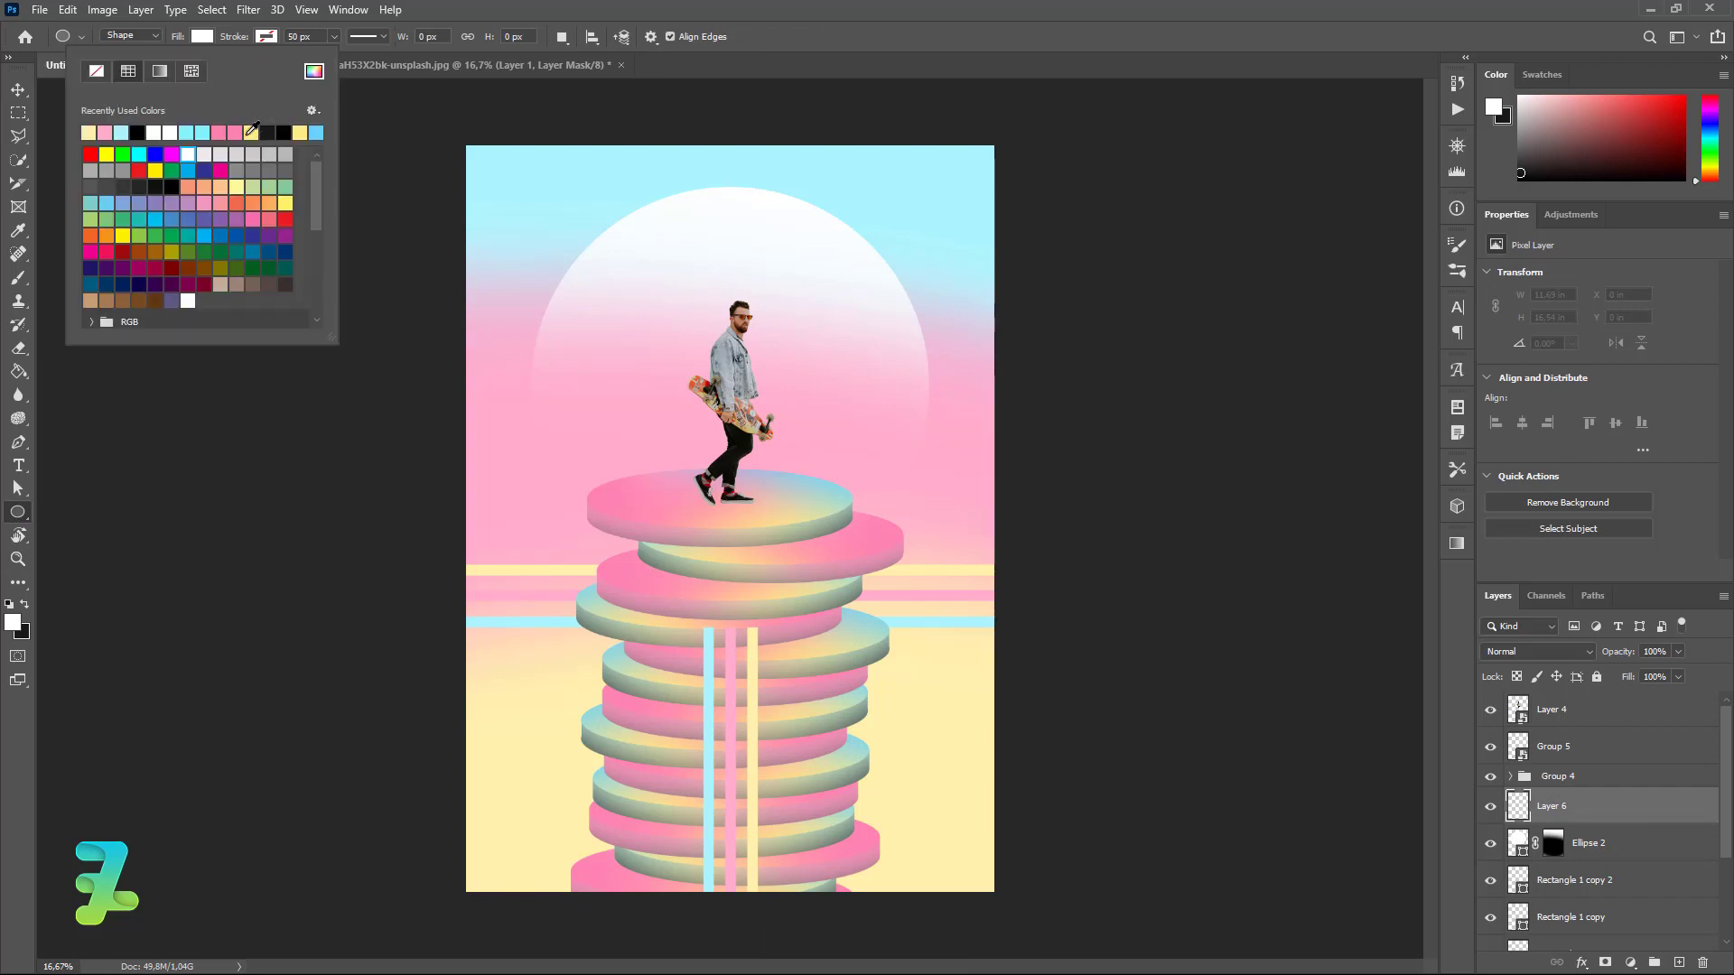
left_click(313, 72)
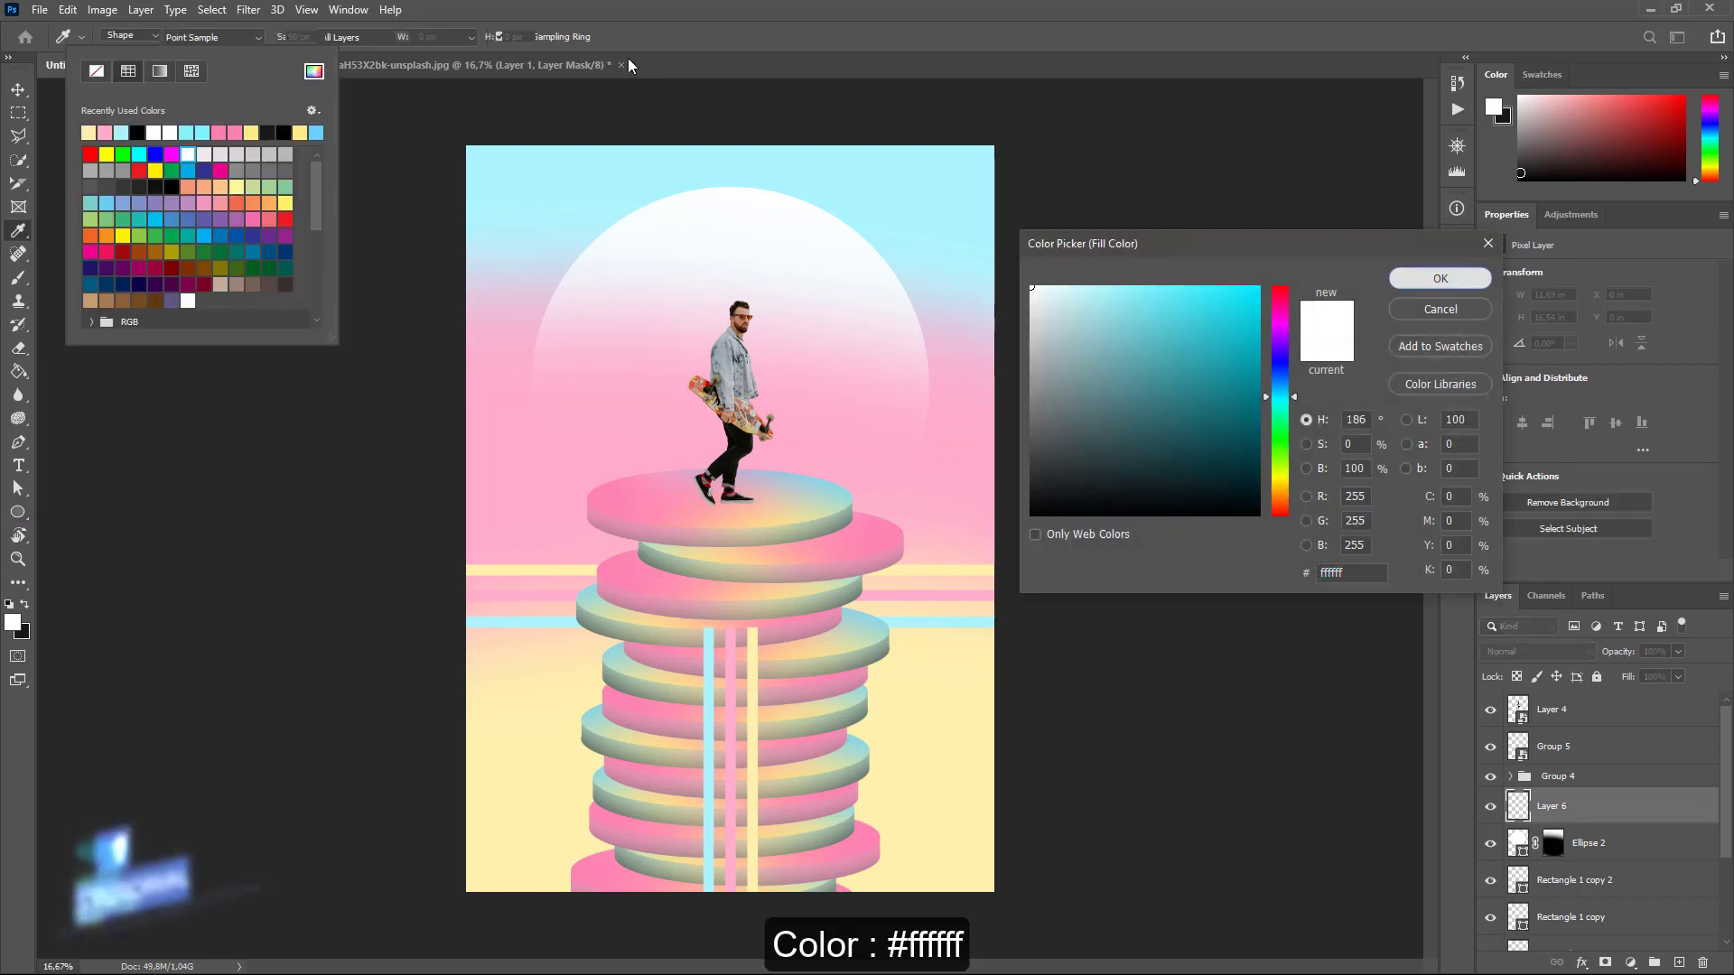
key("Return")
Scatter about eleven white circles, mostly small dots, around the sky and tower.
left_click_drag(502, 177, 516, 190)
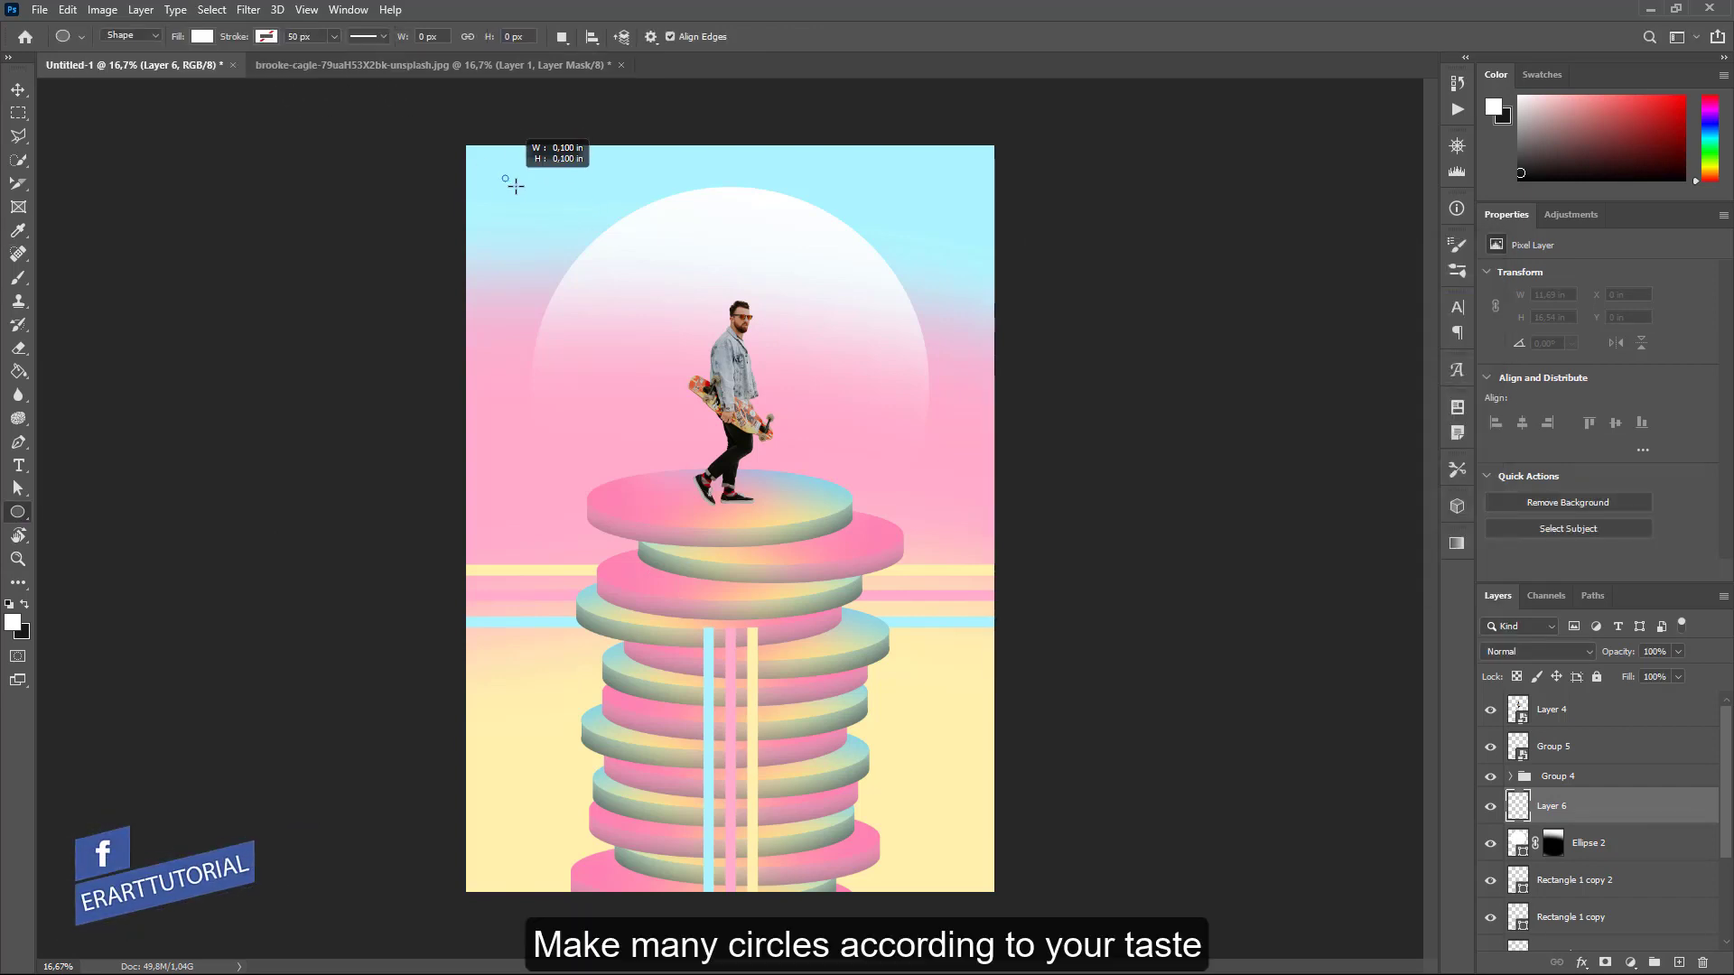
left_click_drag(971, 368, 1001, 397)
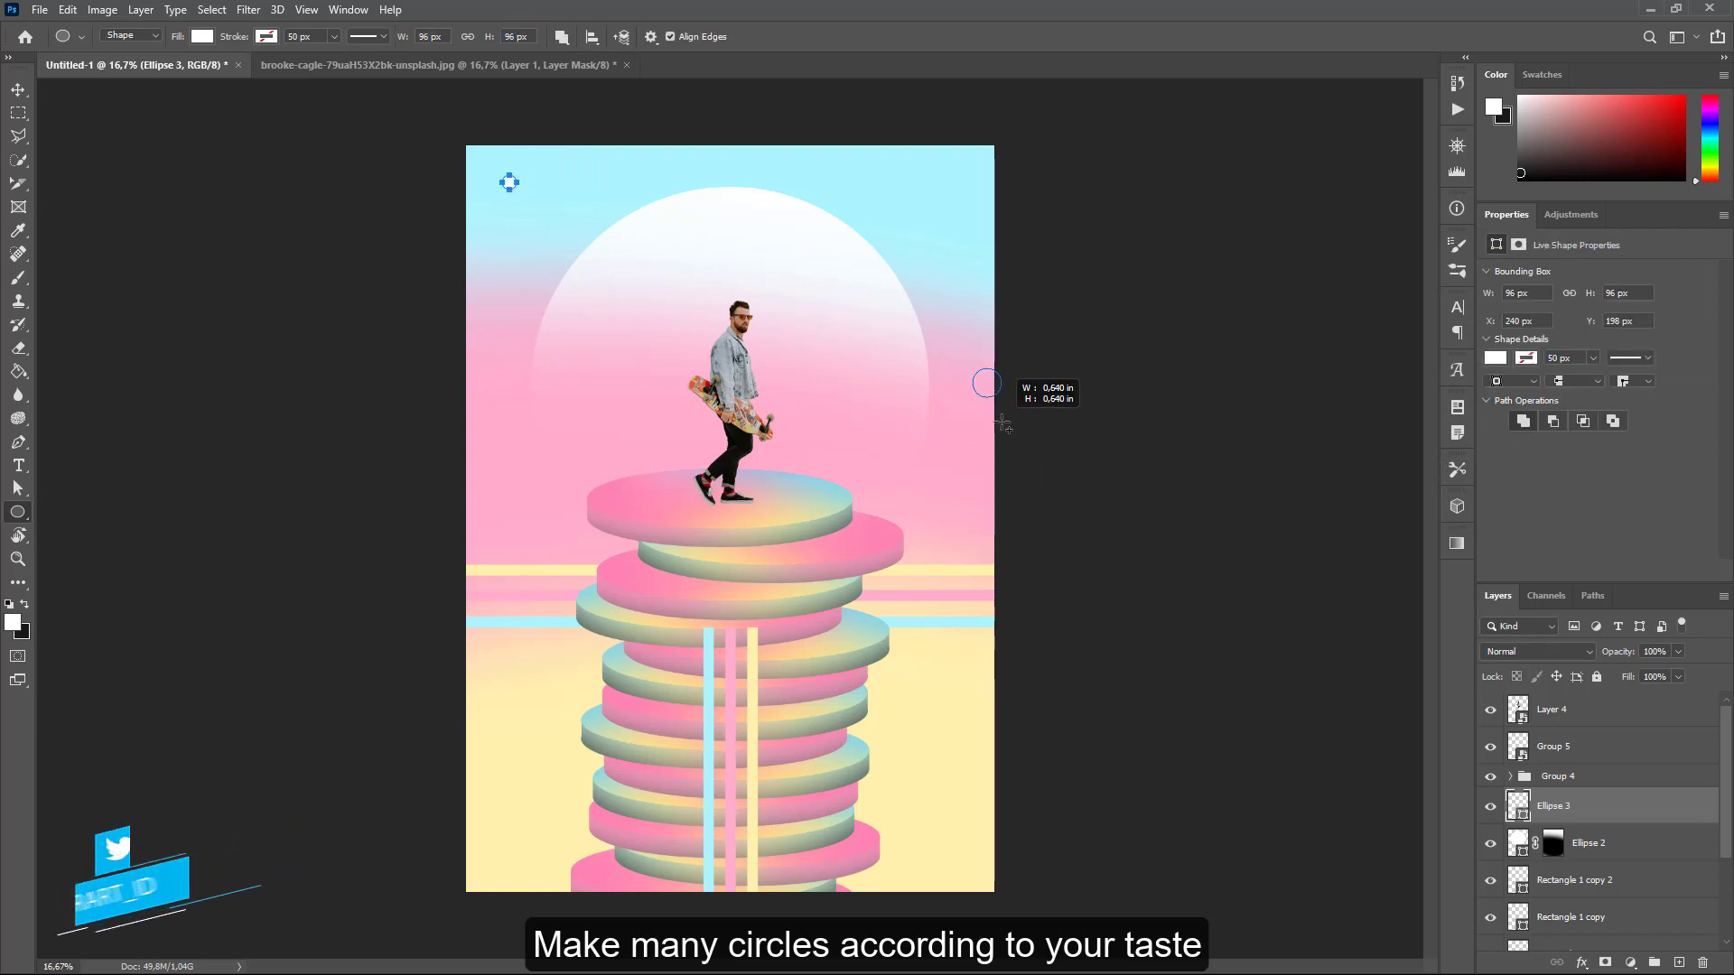
left_click_drag(503, 485, 499, 480)
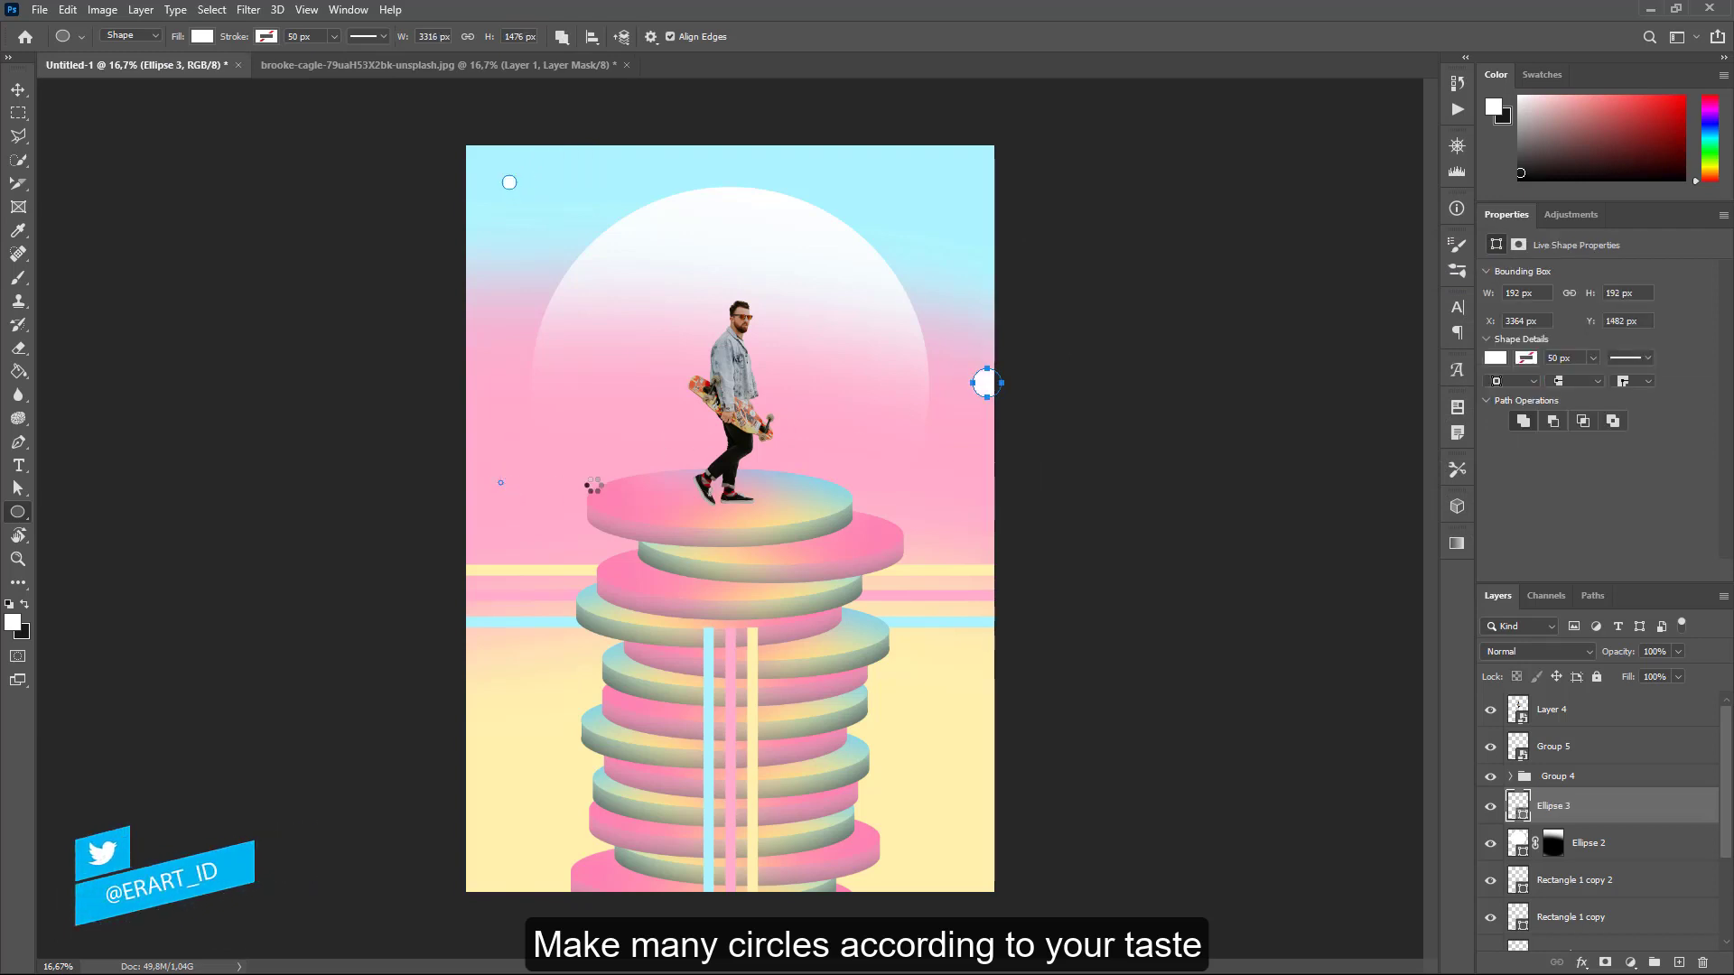
left_click_drag(961, 475, 994, 535)
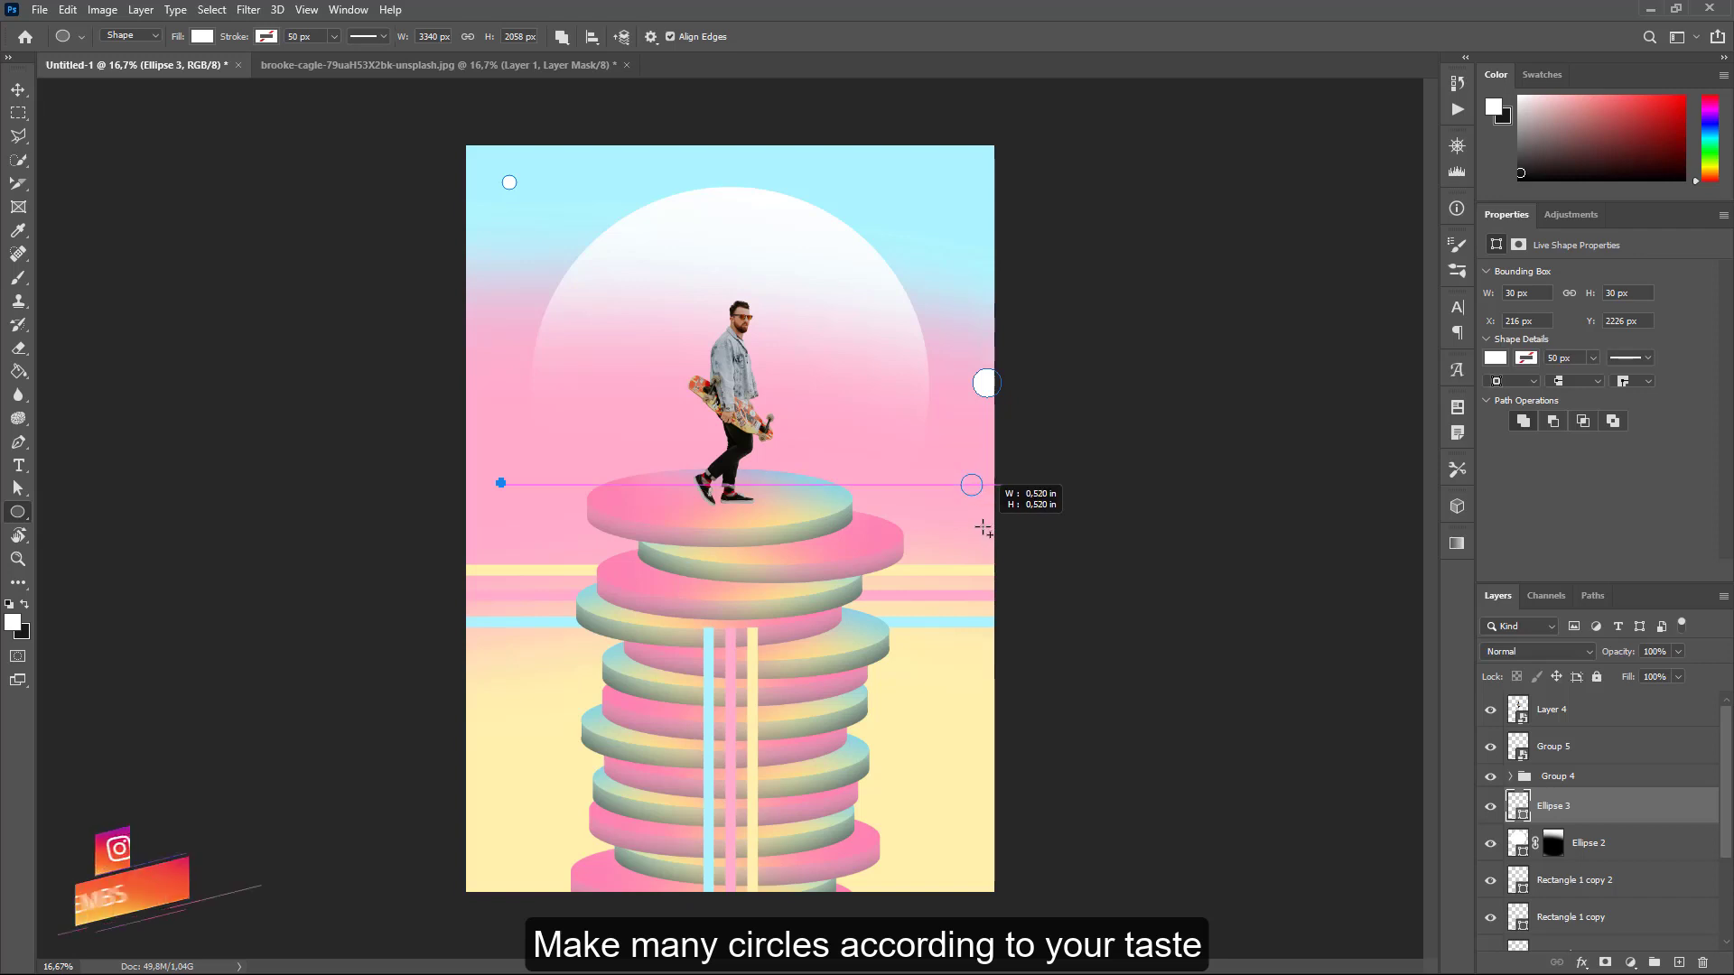
left_click_drag(993, 533, 980, 494)
left_click_drag(940, 172, 1008, 244)
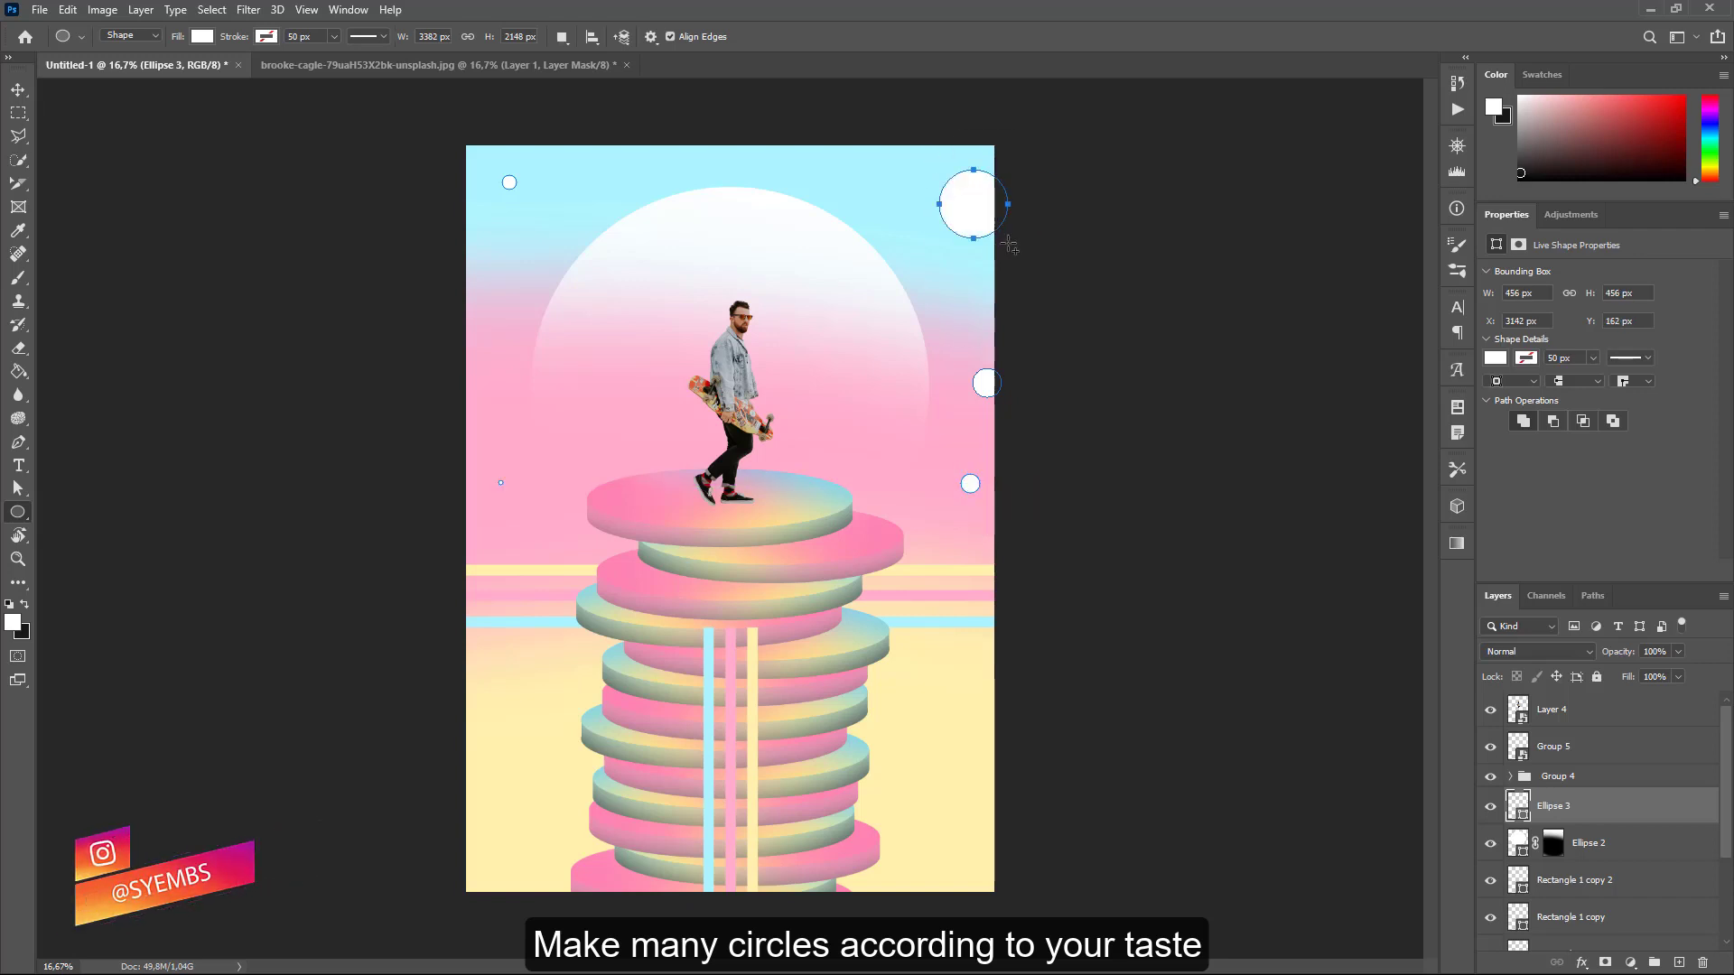
left_click_drag(502, 326, 505, 331)
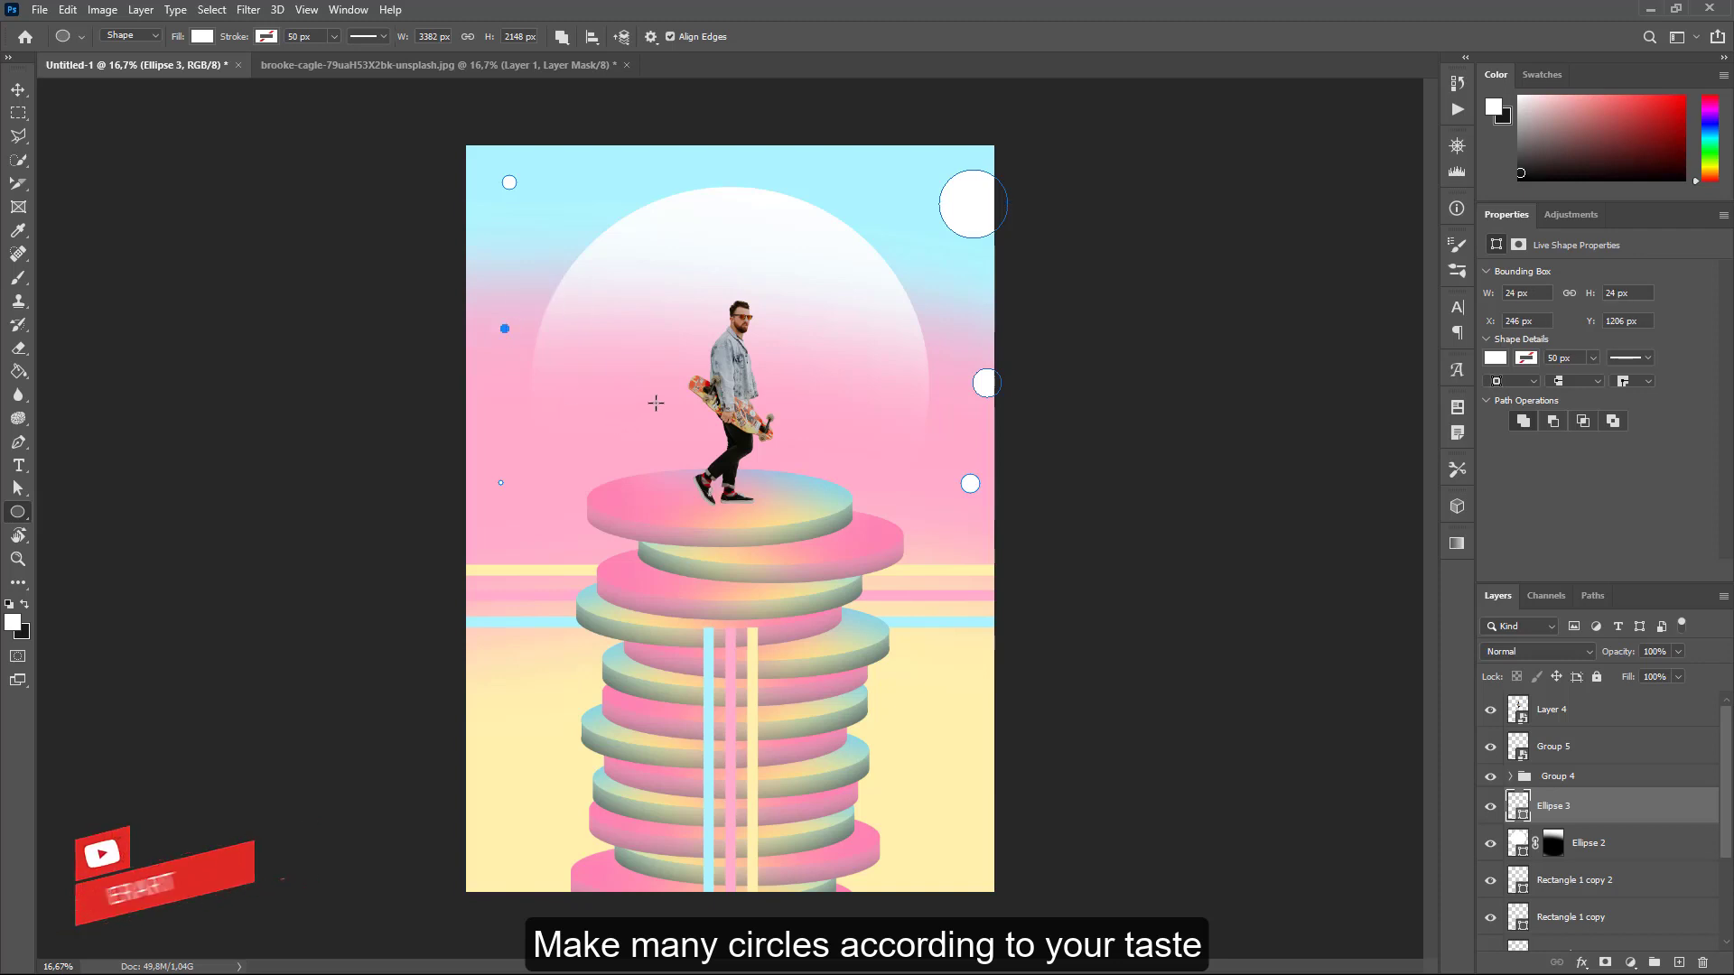
left_click_drag(646, 414, 649, 417)
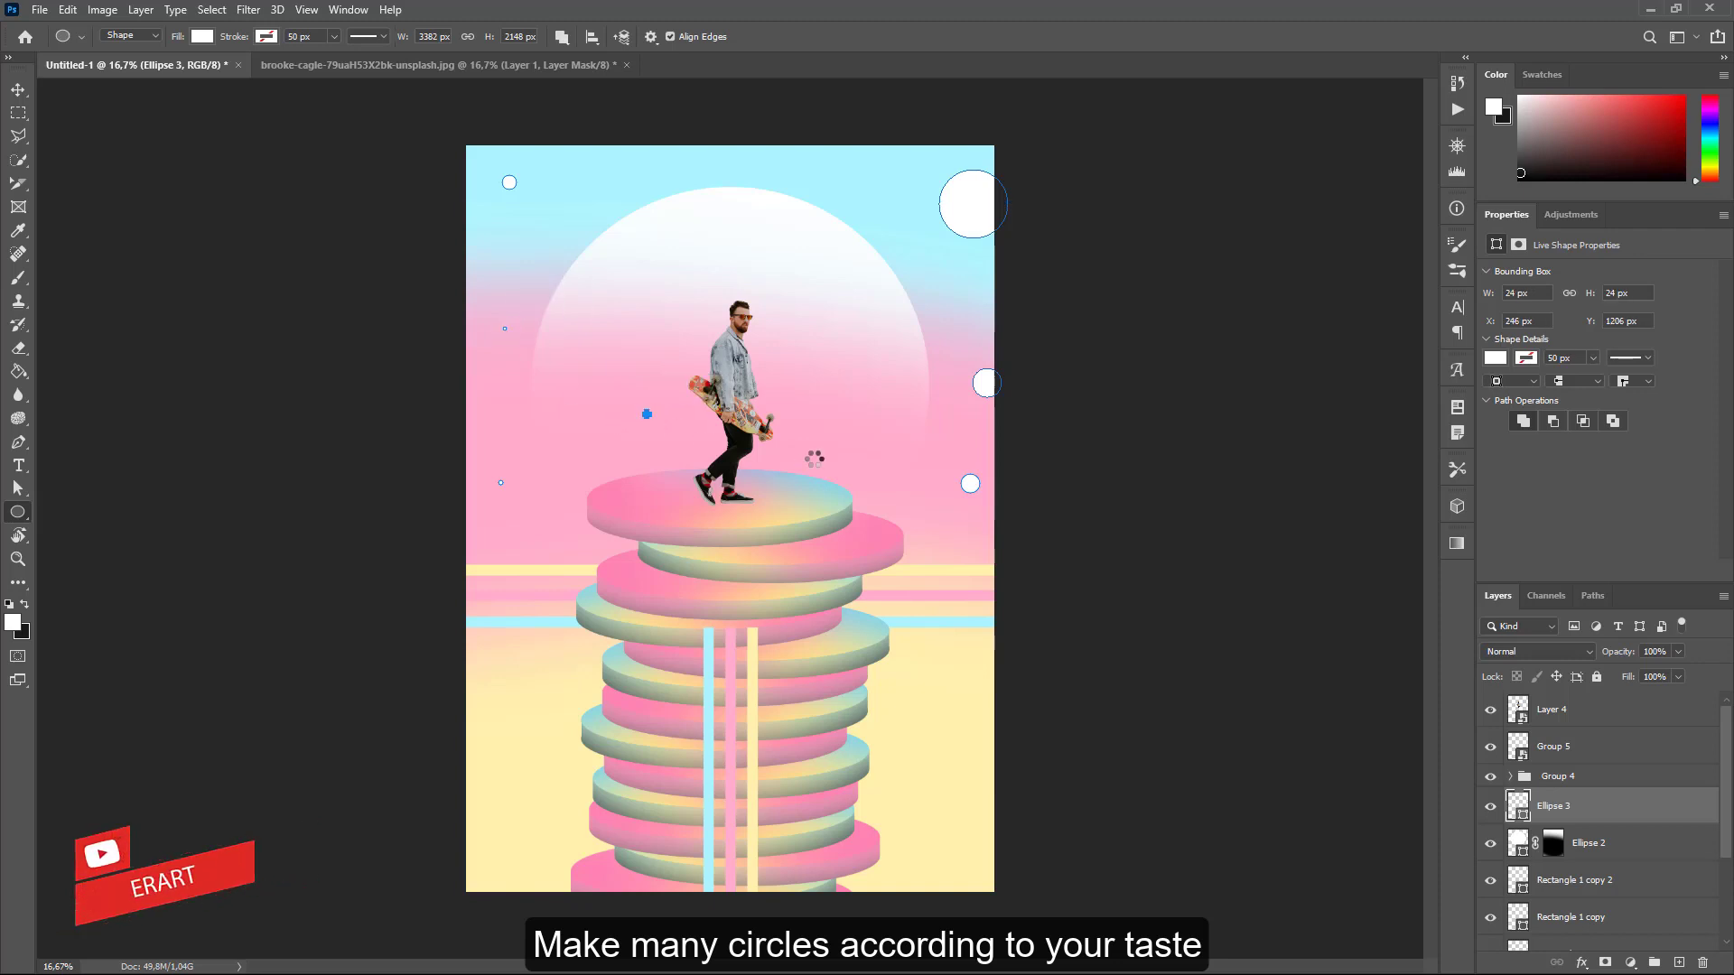
left_click_drag(857, 449, 872, 493)
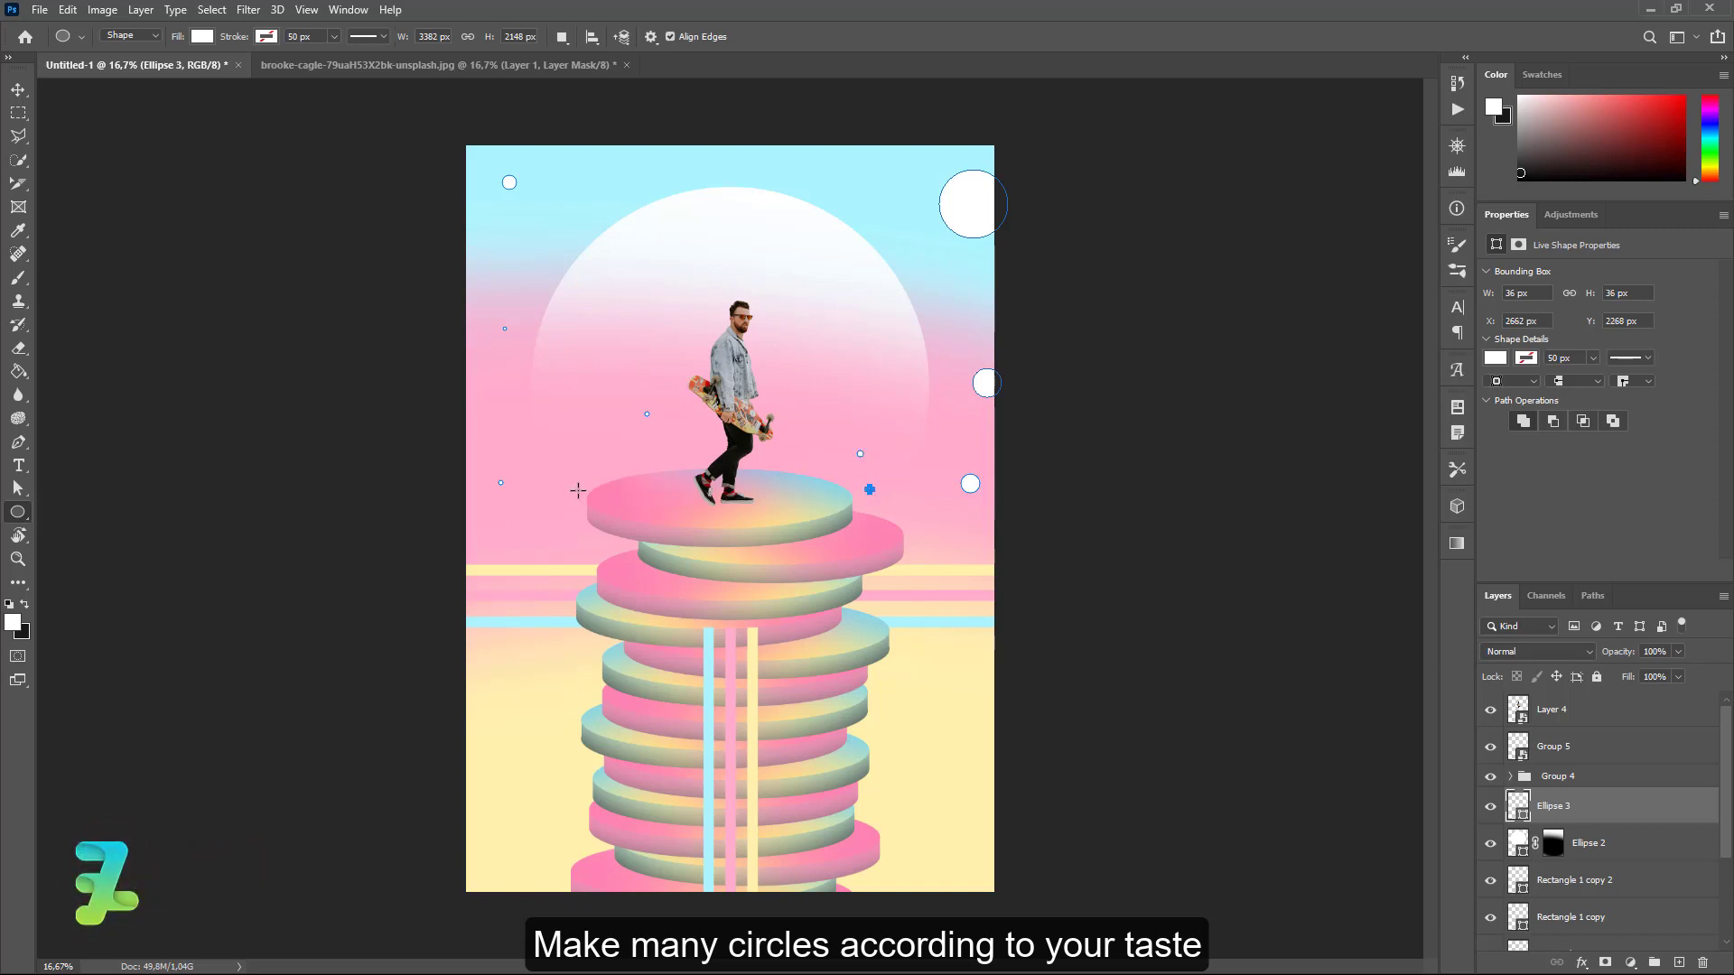
left_click_drag(575, 542, 579, 546)
left_click_drag(720, 162, 722, 164)
Zoom out to view the whole poster and select the Group 4 layer.
left_click(18, 90)
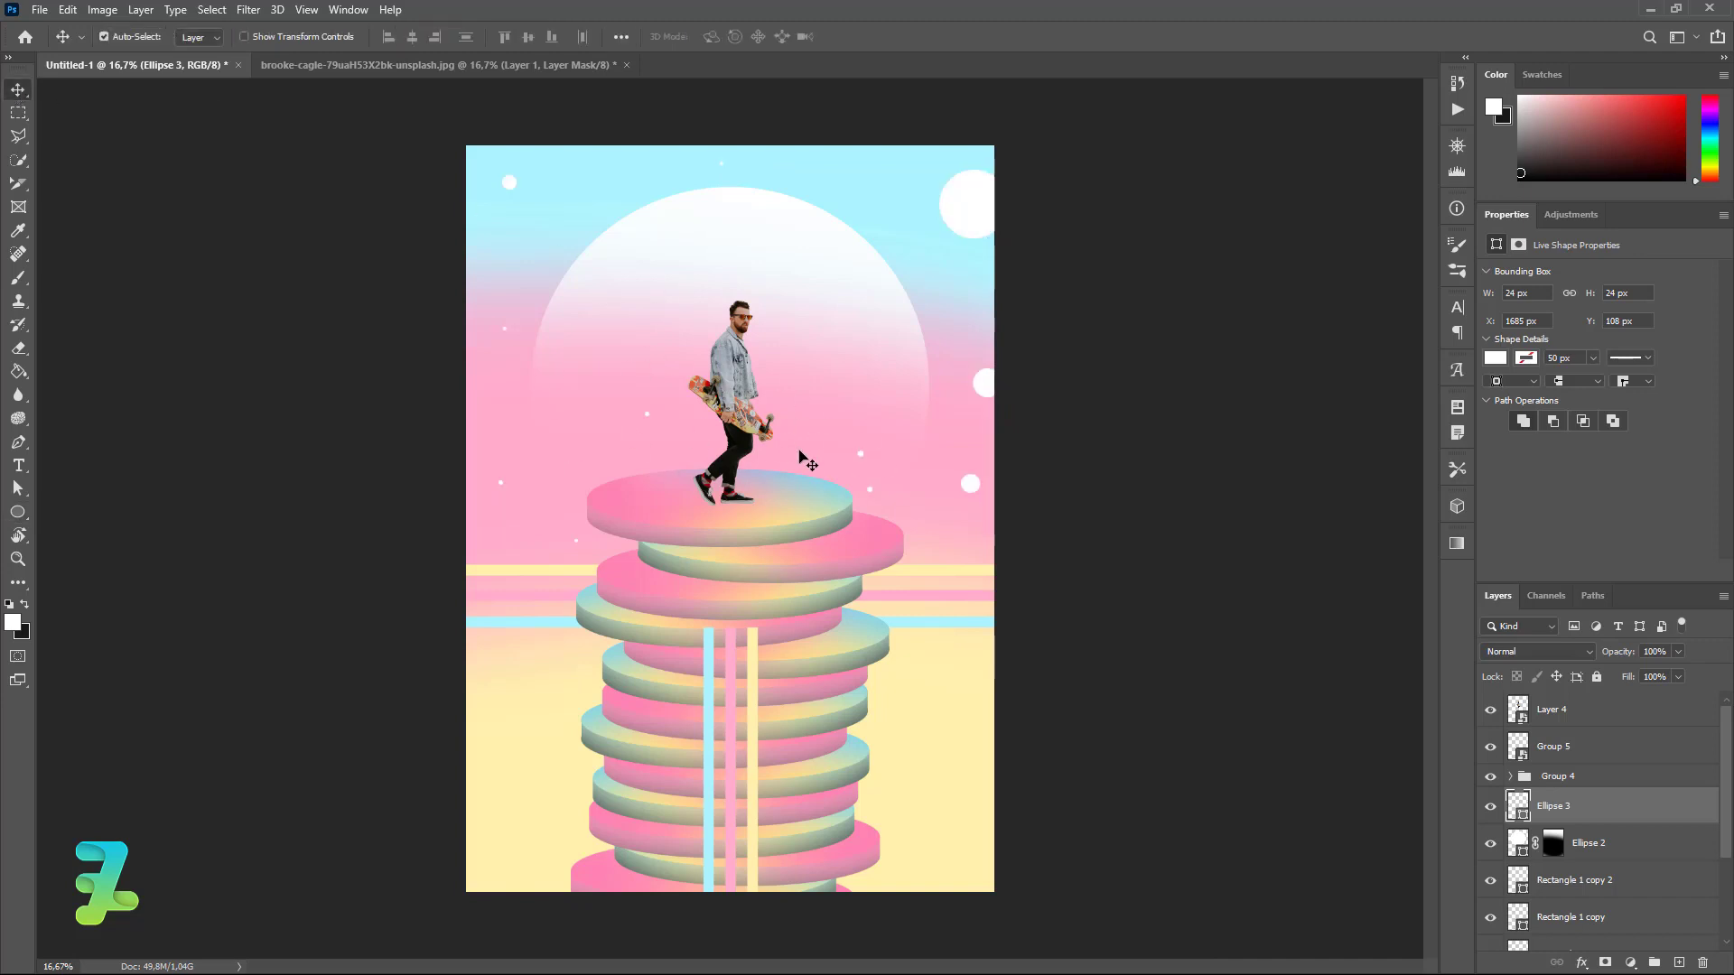
key("ctrl")
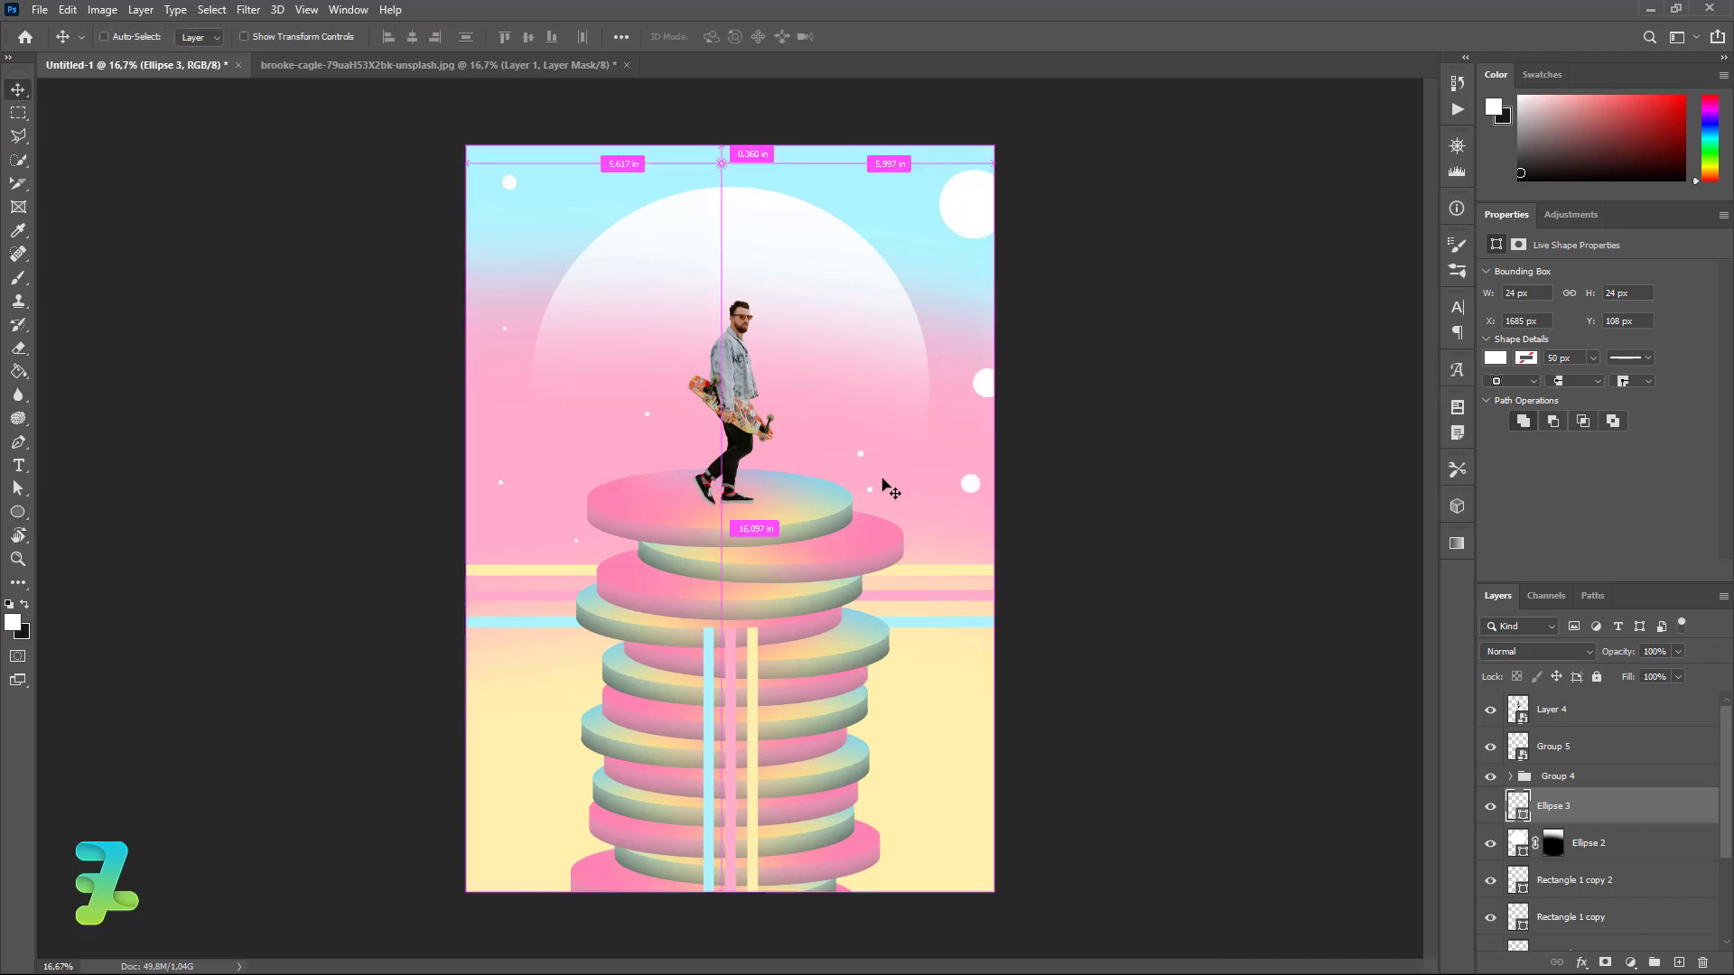
key("ctrl+minus")
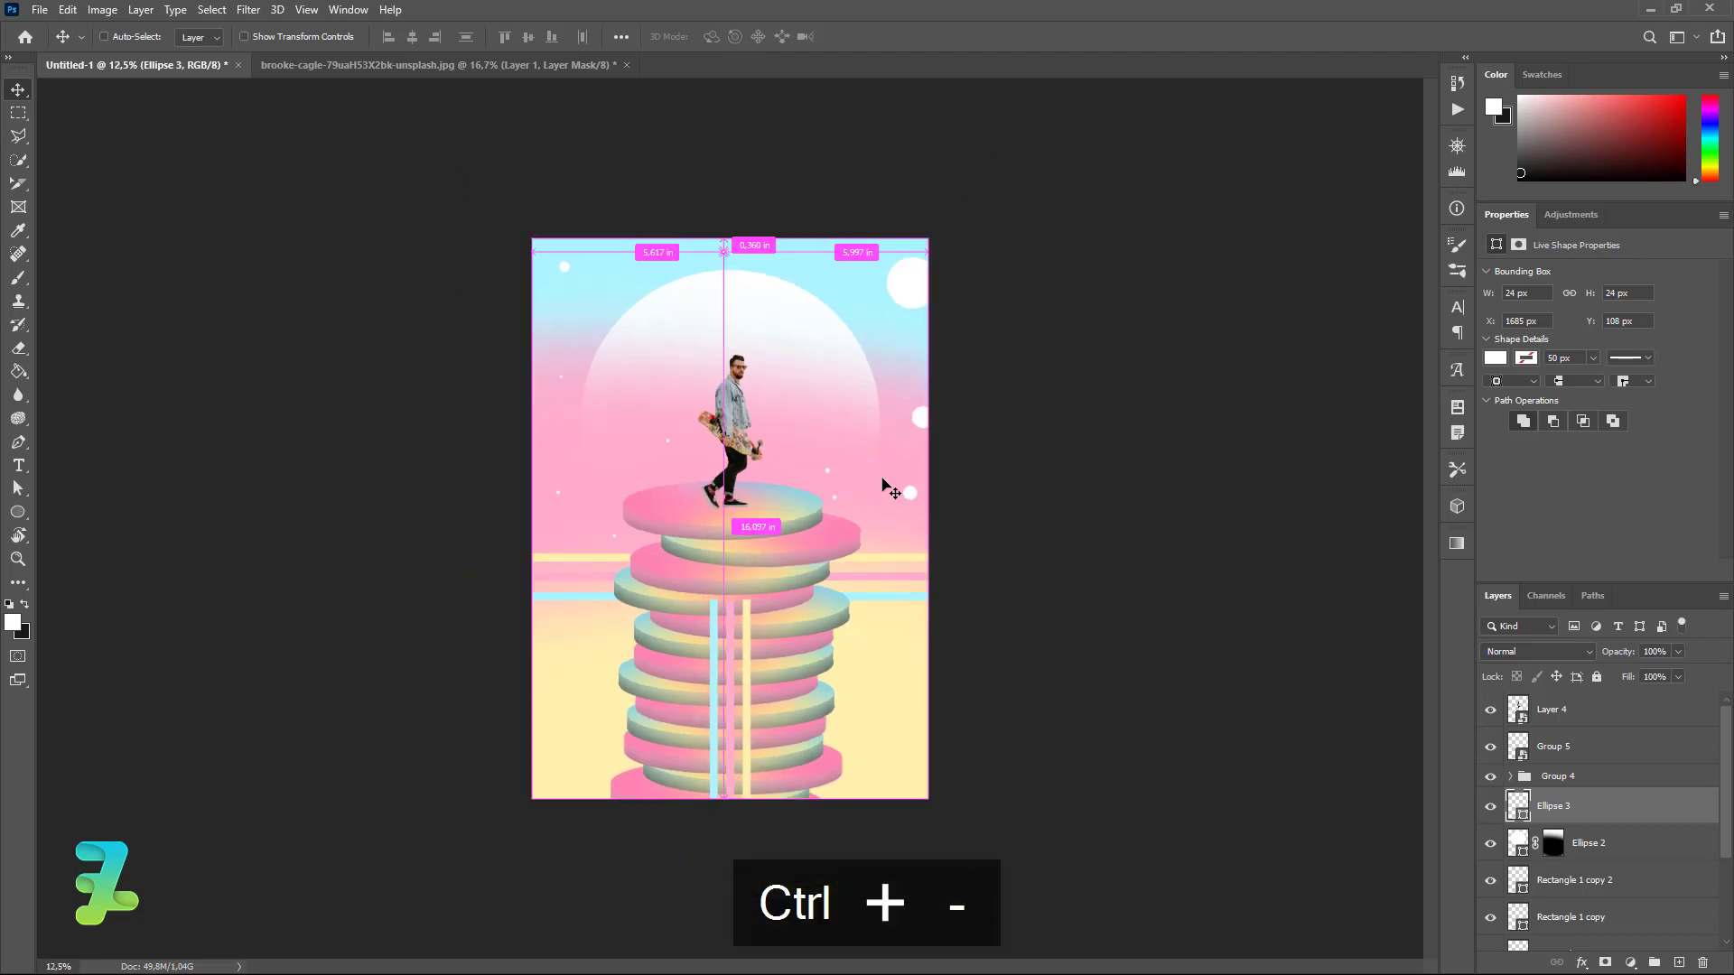
key("ctrl+equal")
key("ctrl+minus")
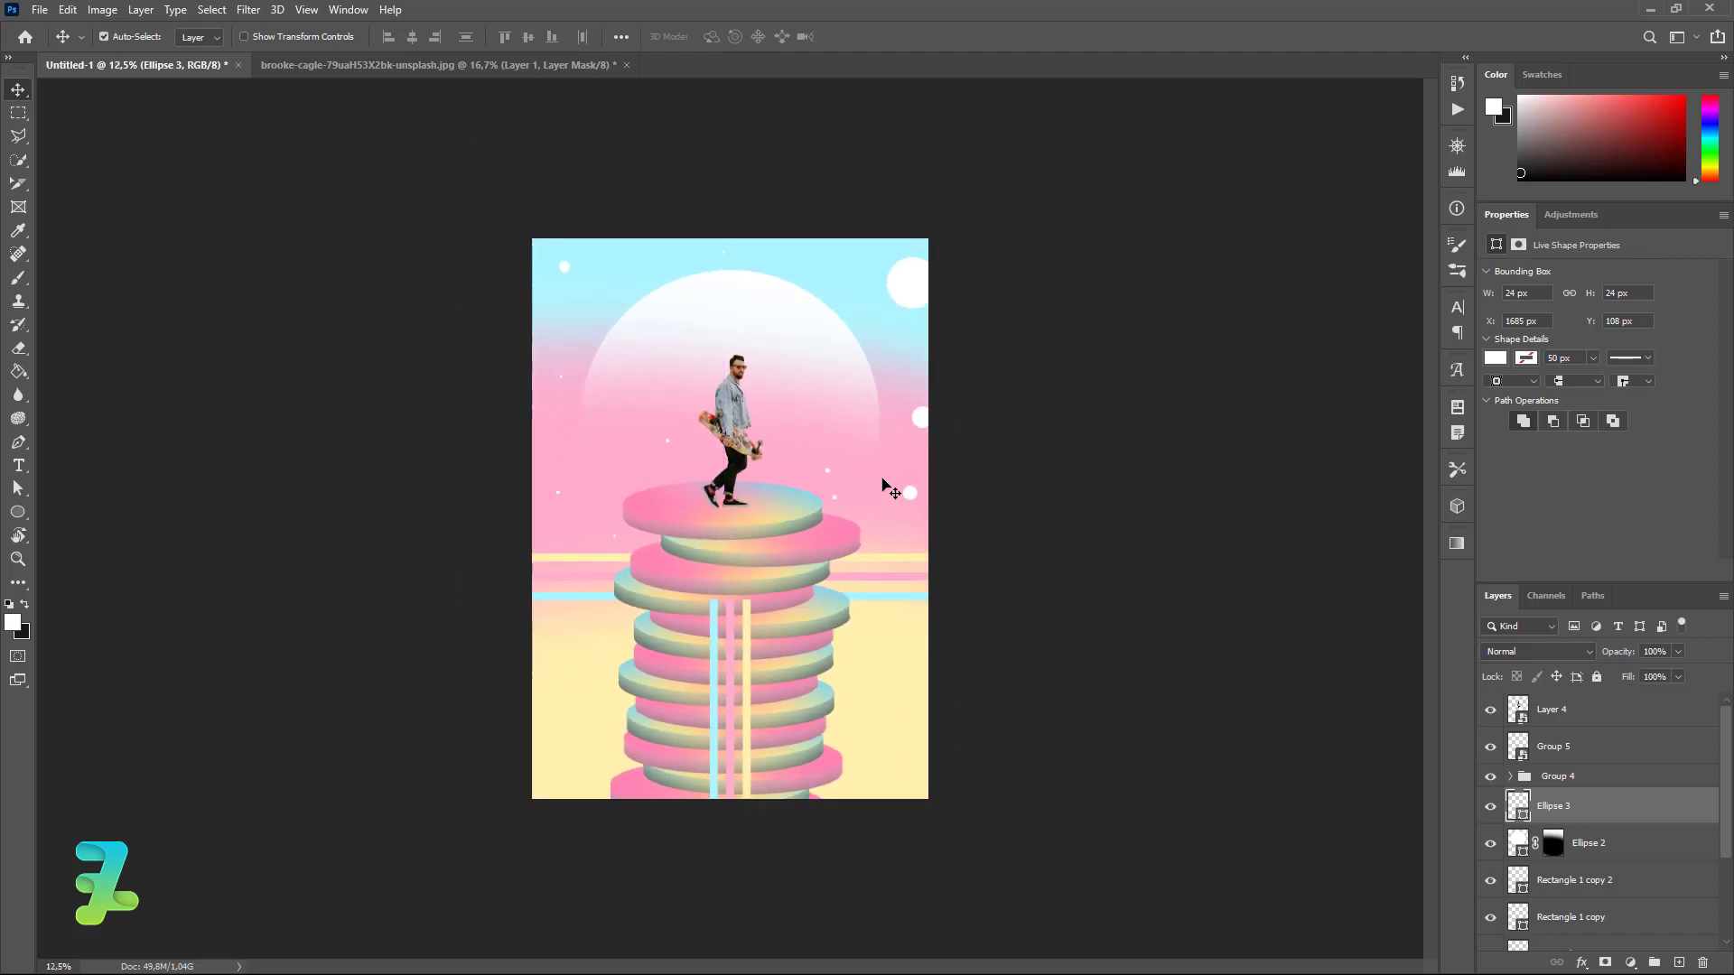
left_click(1609, 778)
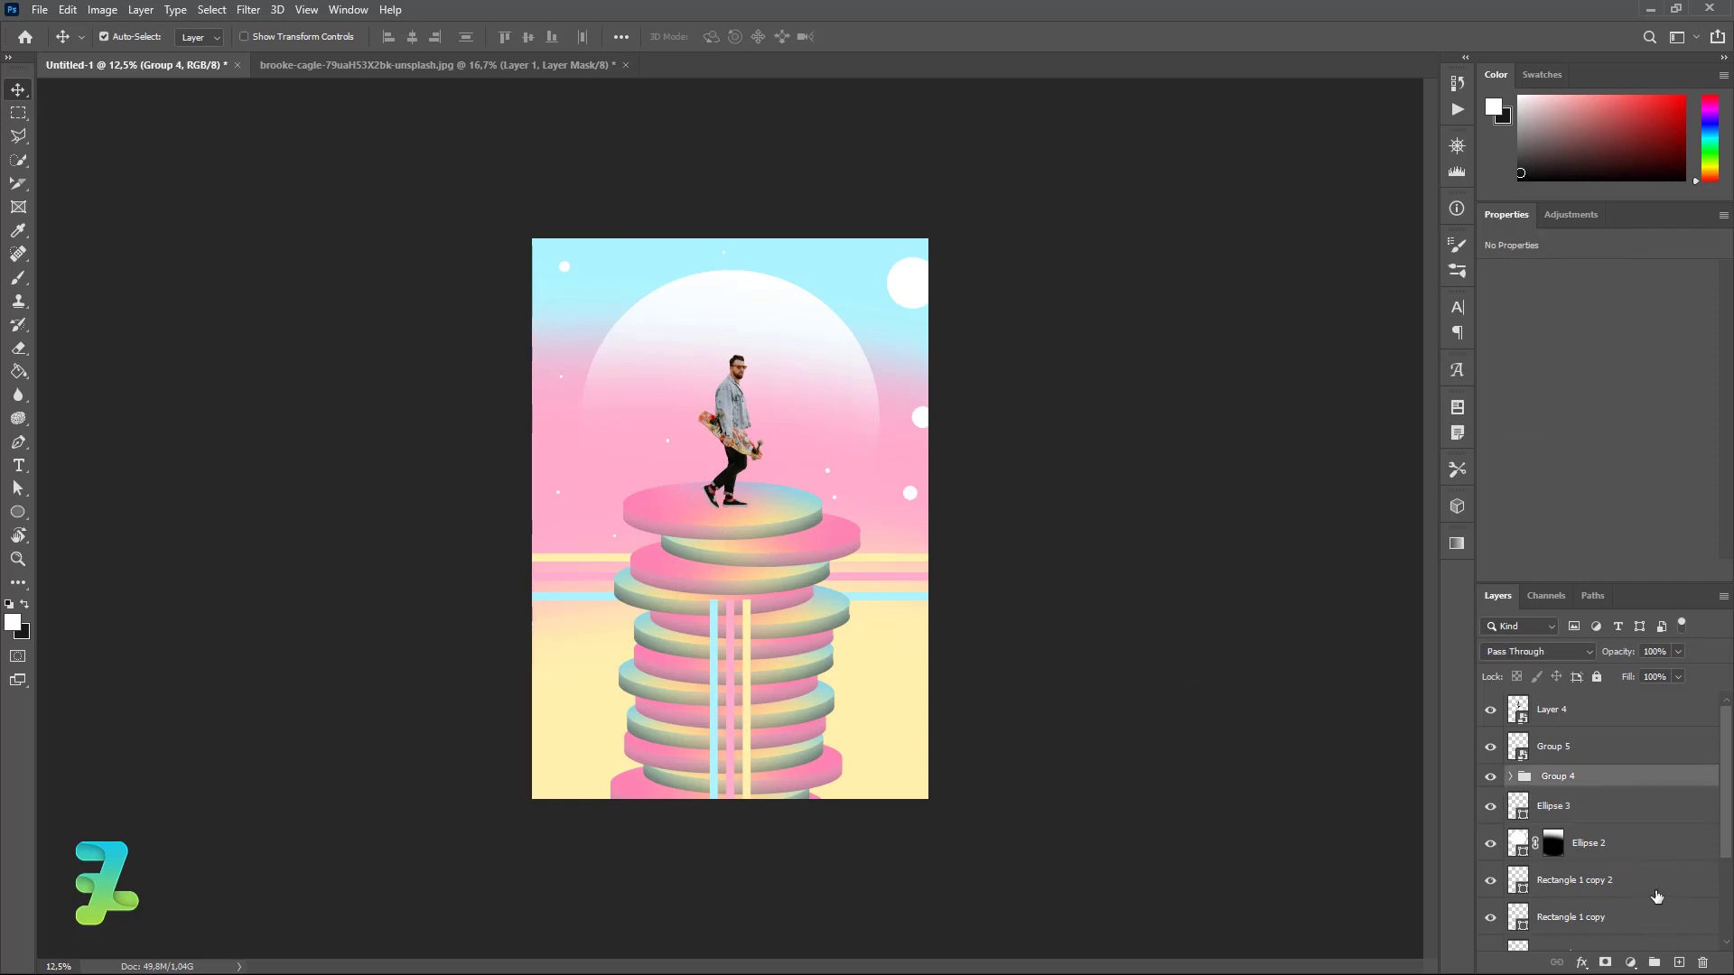
Add a new top layer and set the foreground colour to dark grey #282626.
key("ctrl+shift+alt+n")
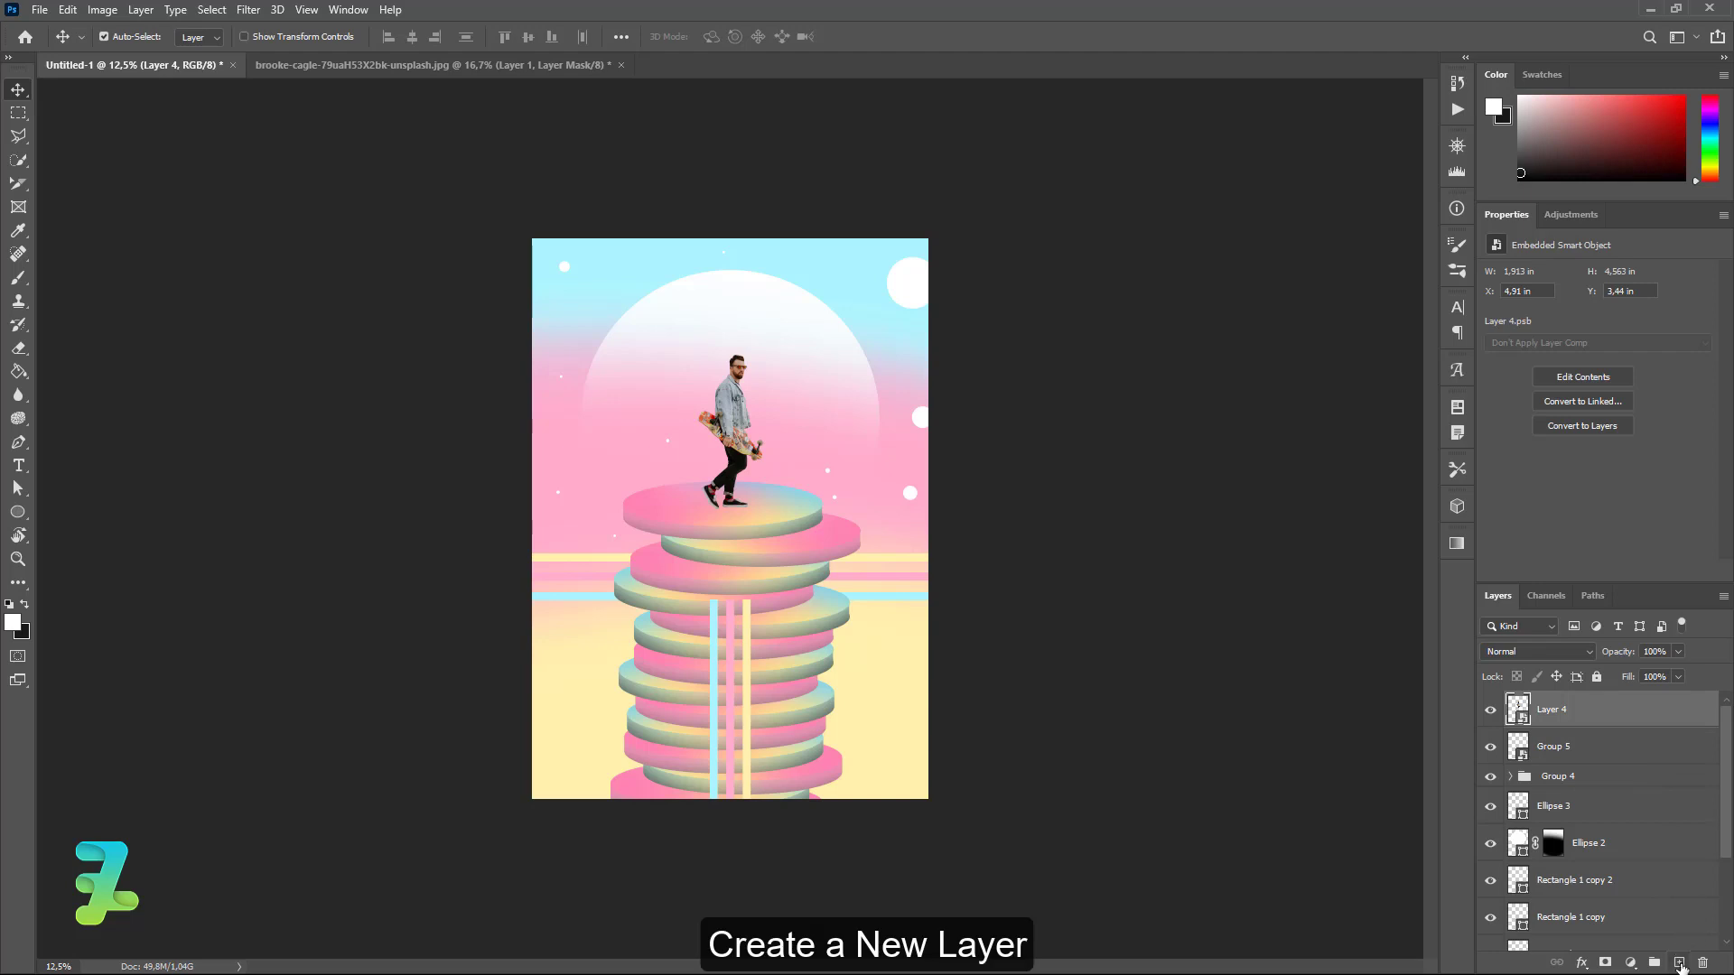
left_click(26, 605)
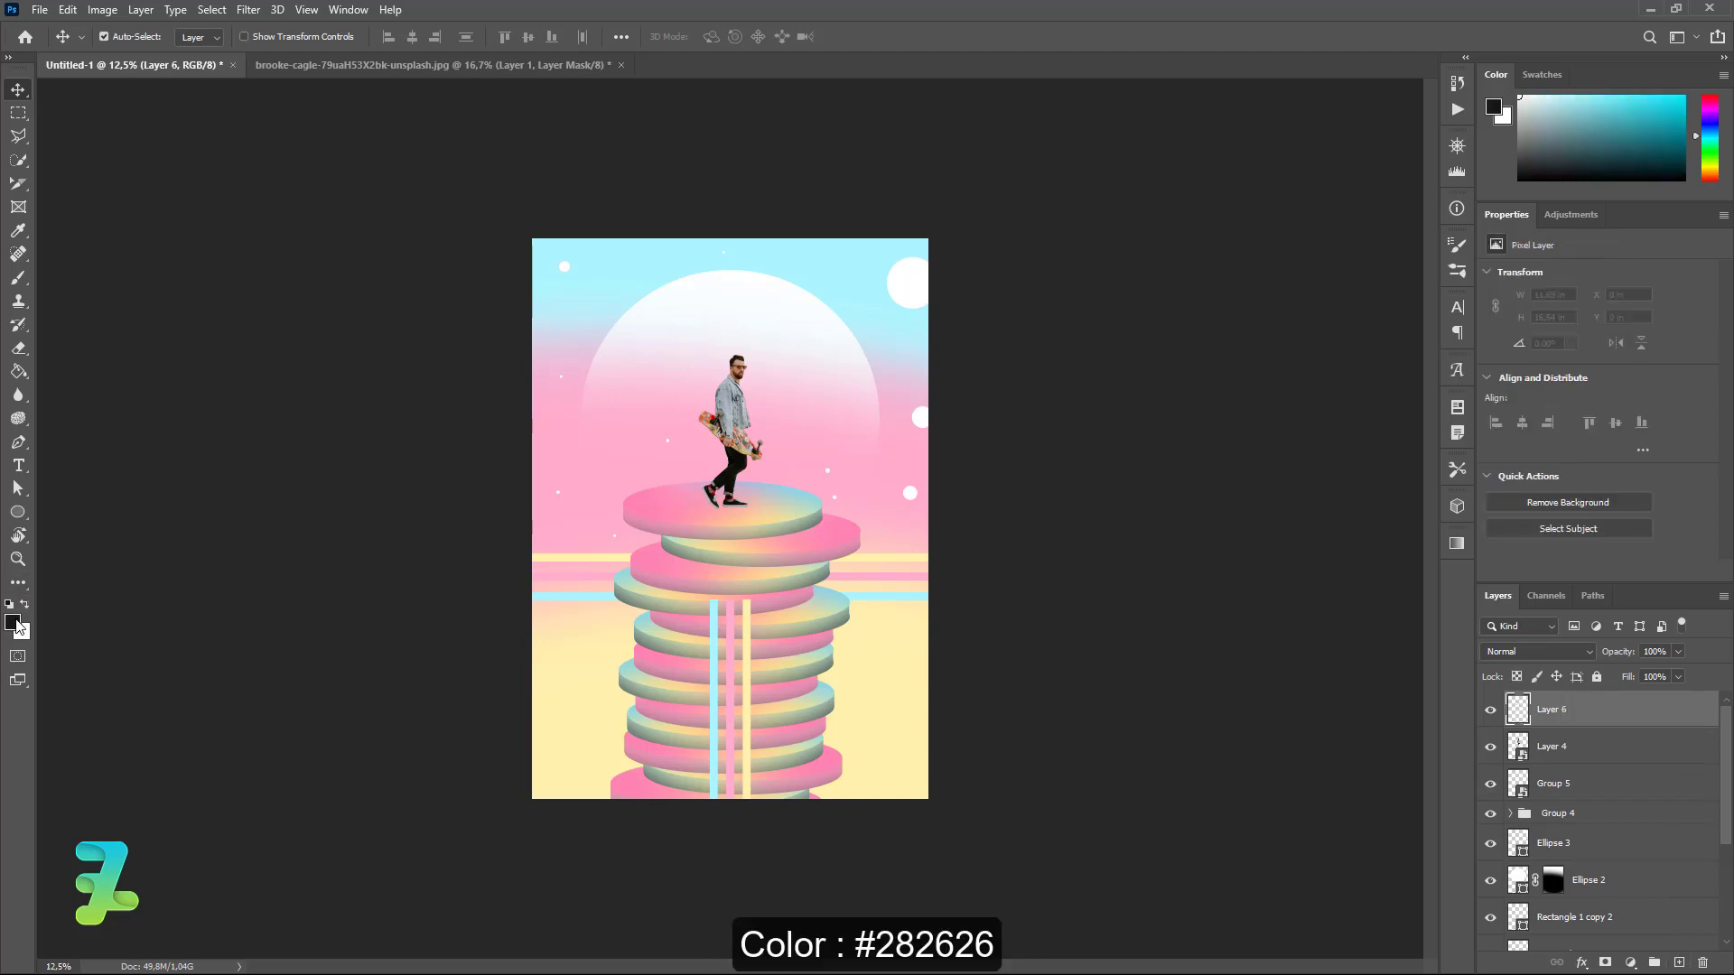
left_click(1047, 482)
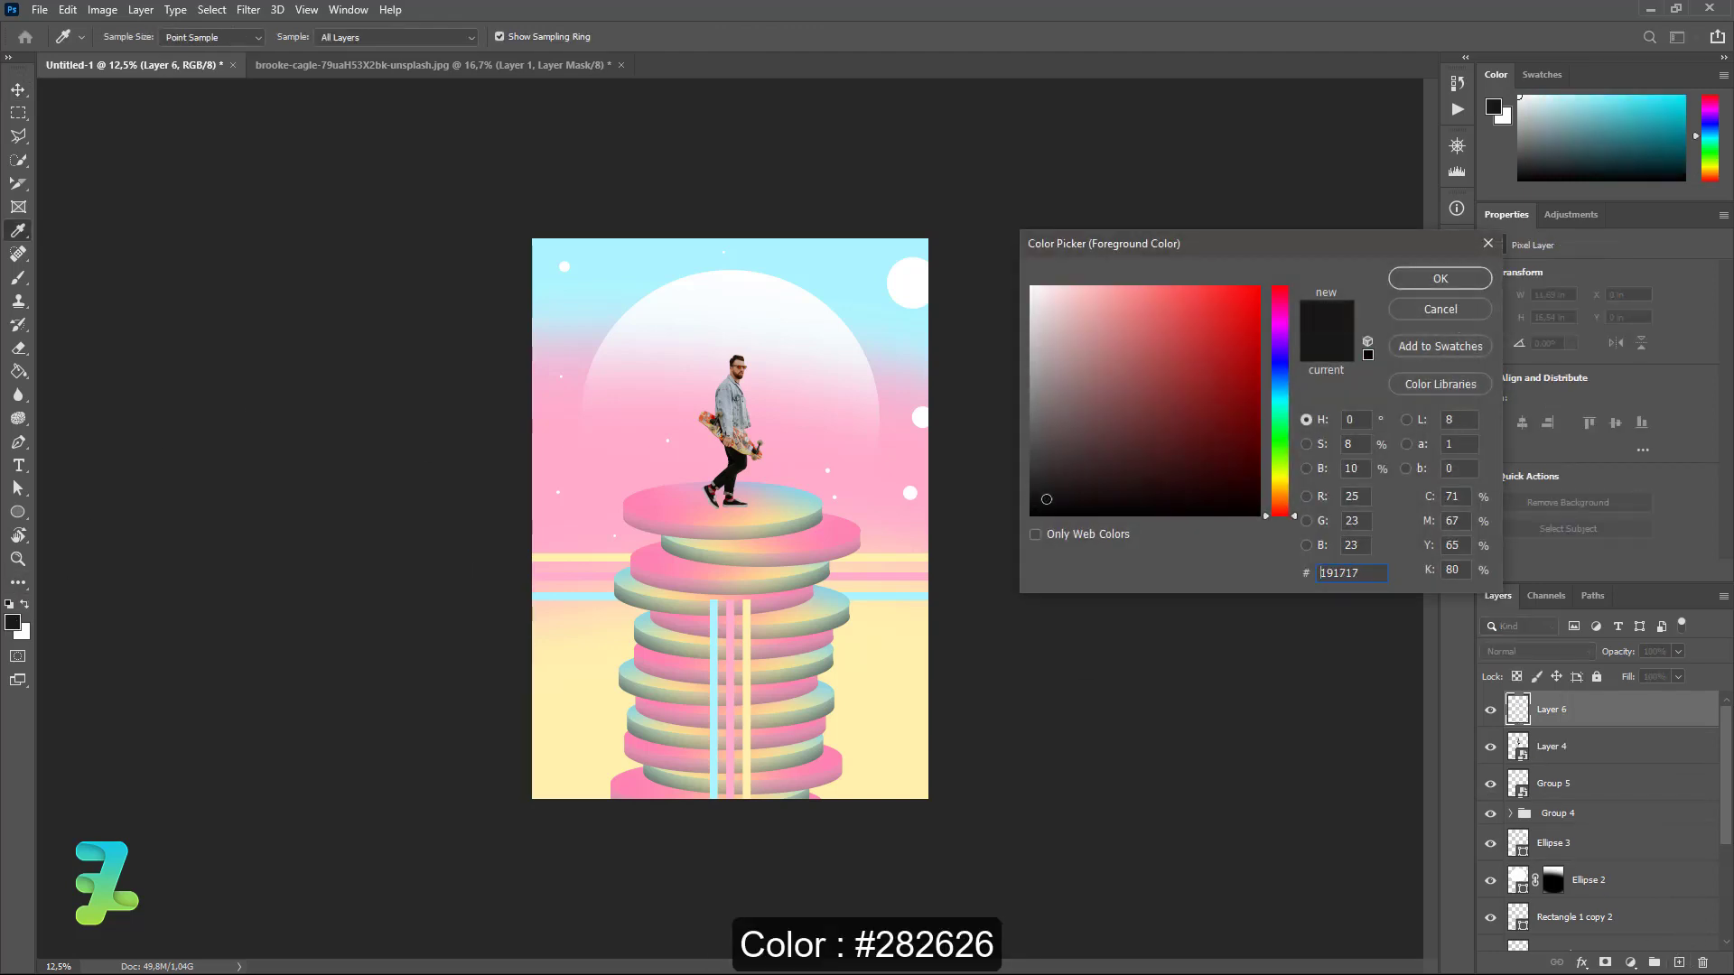
left_click_drag(1047, 499, 1043, 481)
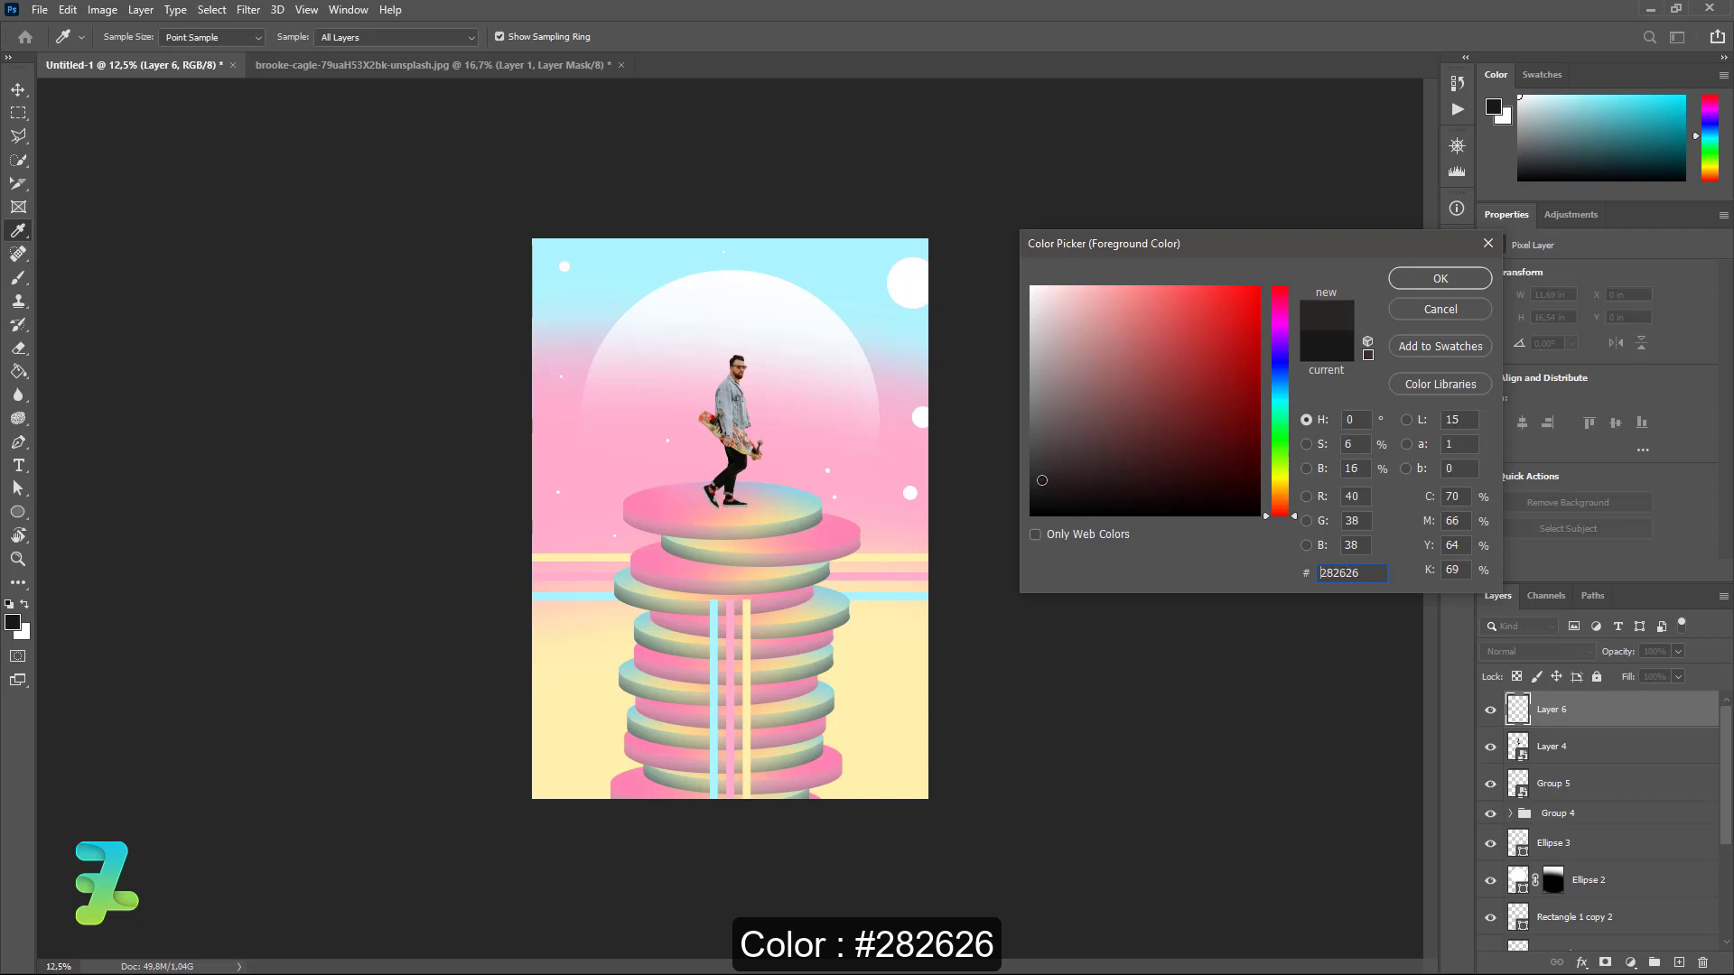
left_click(1440, 278)
Paint soft dark shading along the bottom edge of the poster.
key("b")
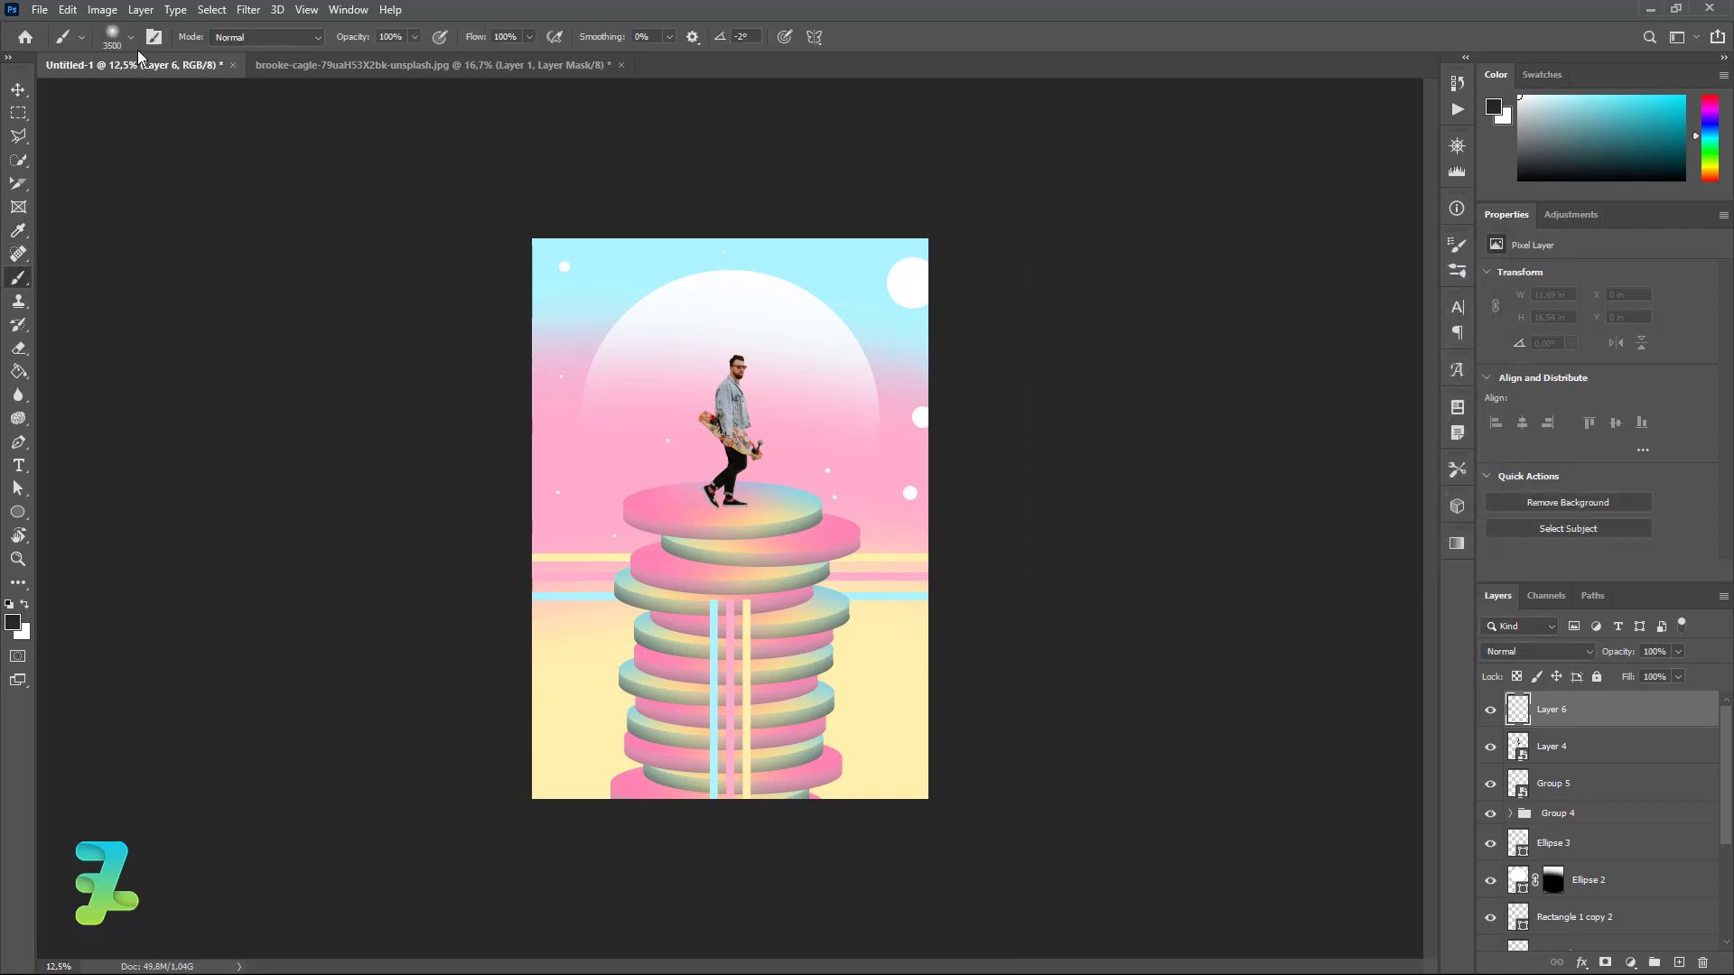
left_click_drag(473, 897, 516, 919)
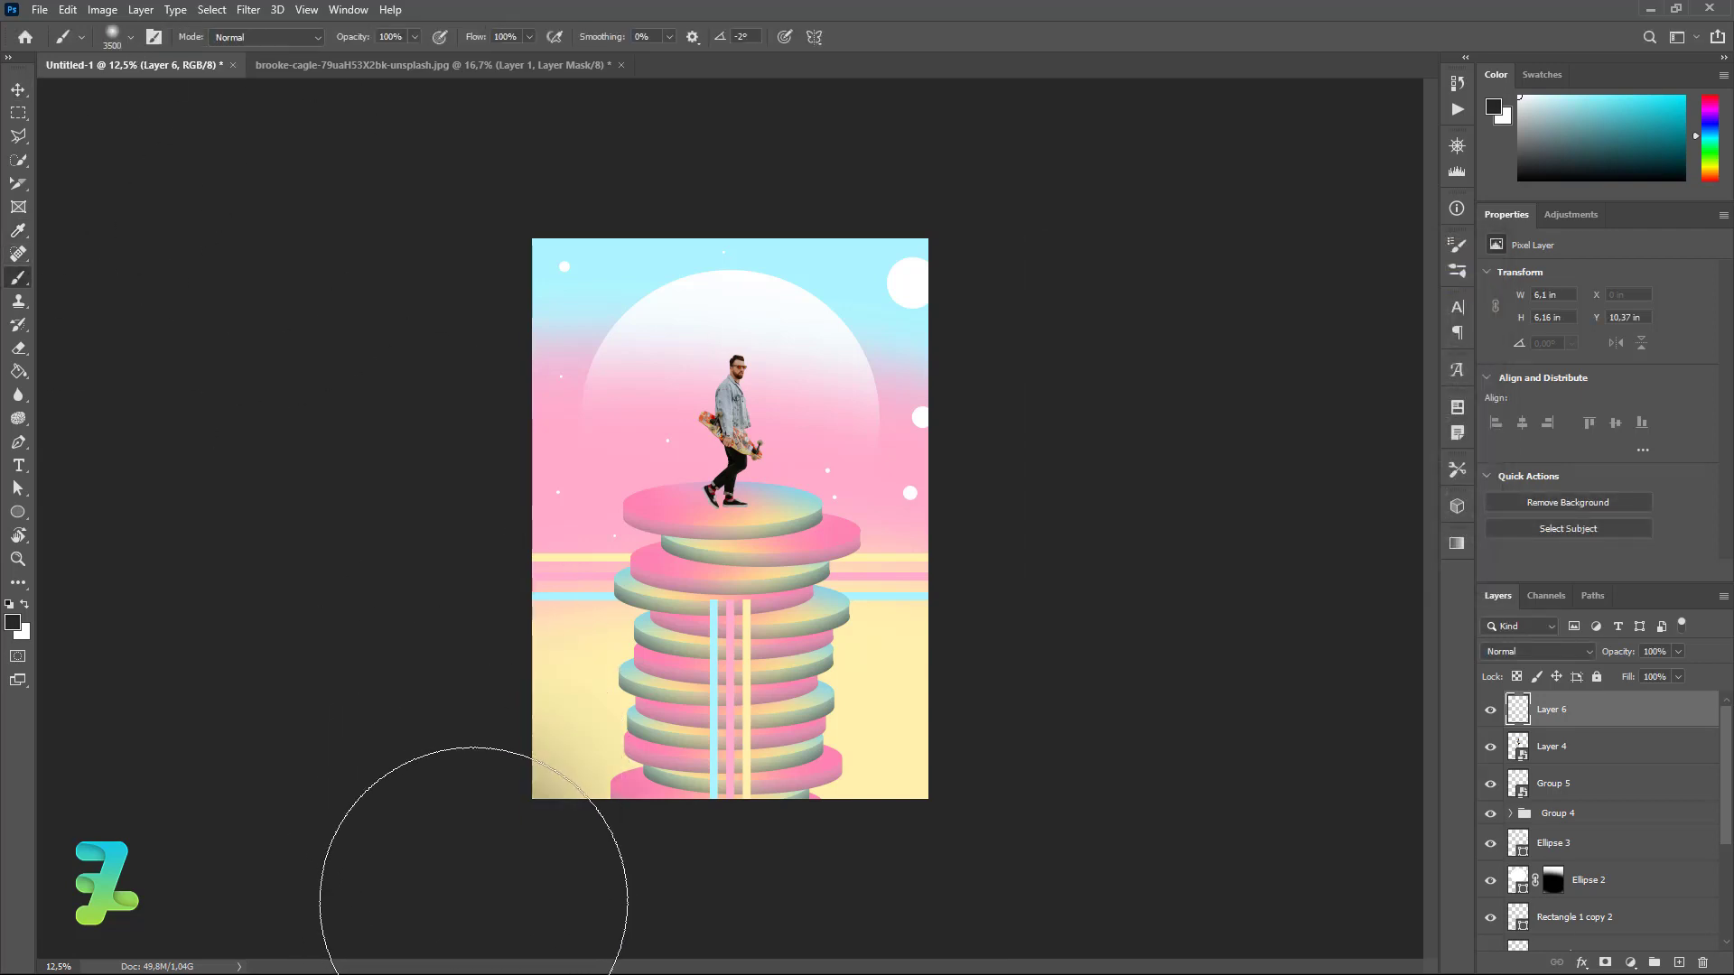
key("ctrl+z")
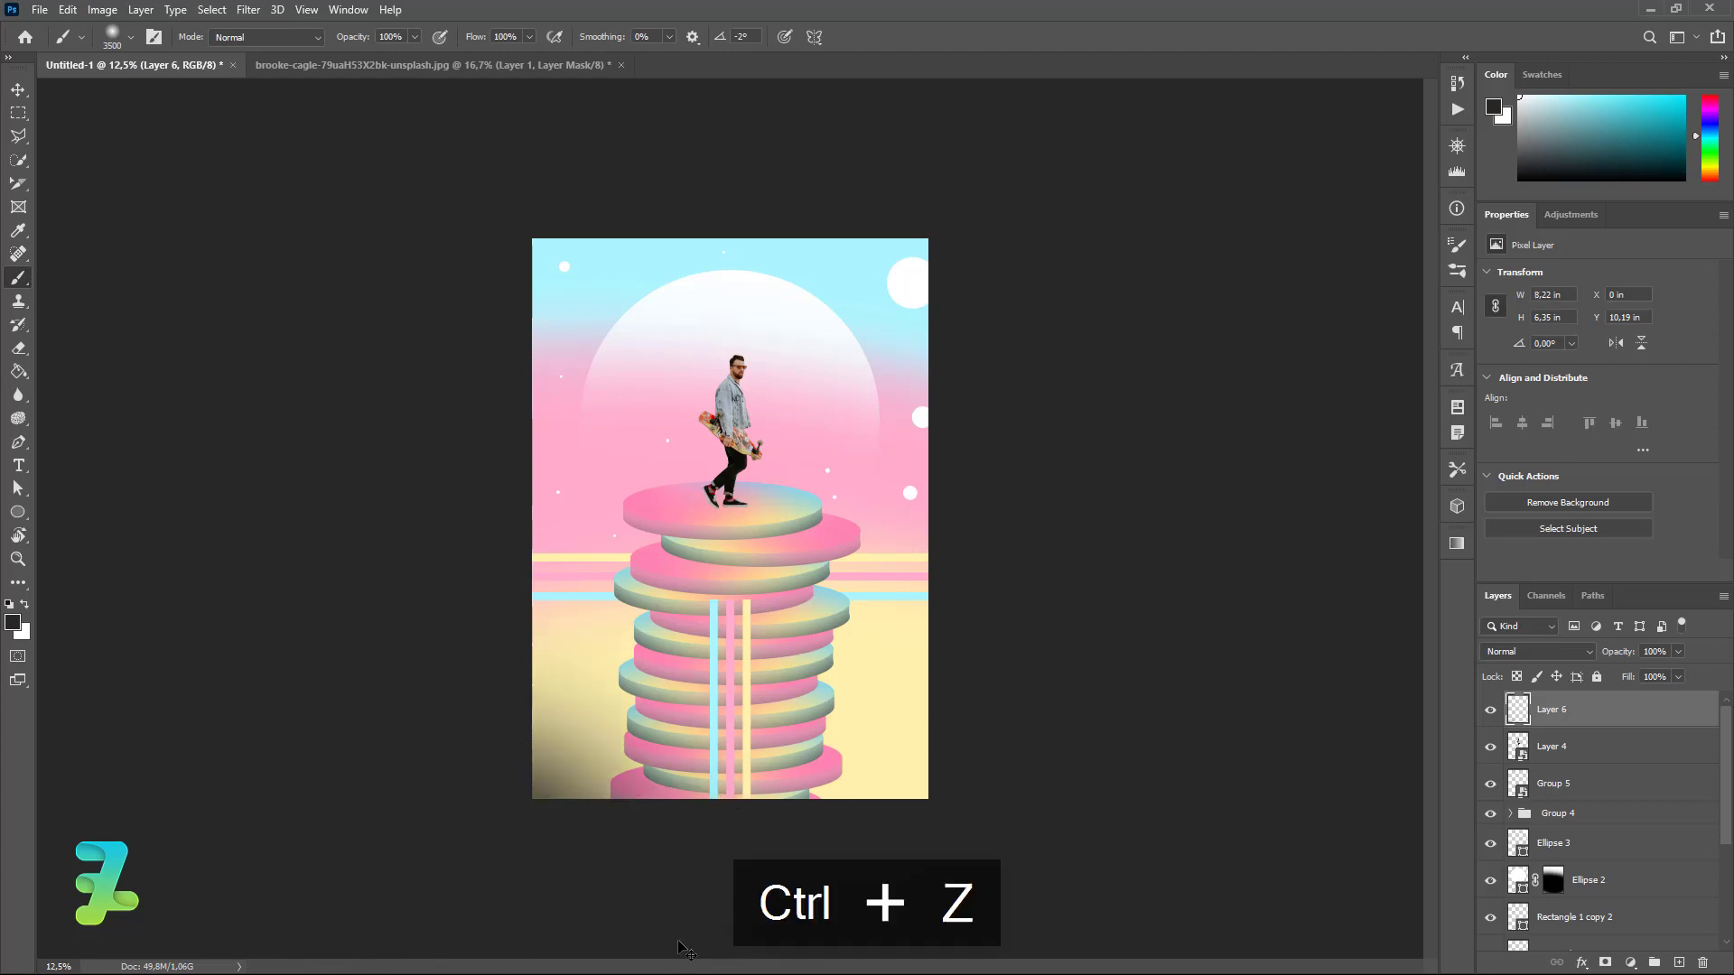
left_click_drag(677, 926, 693, 930)
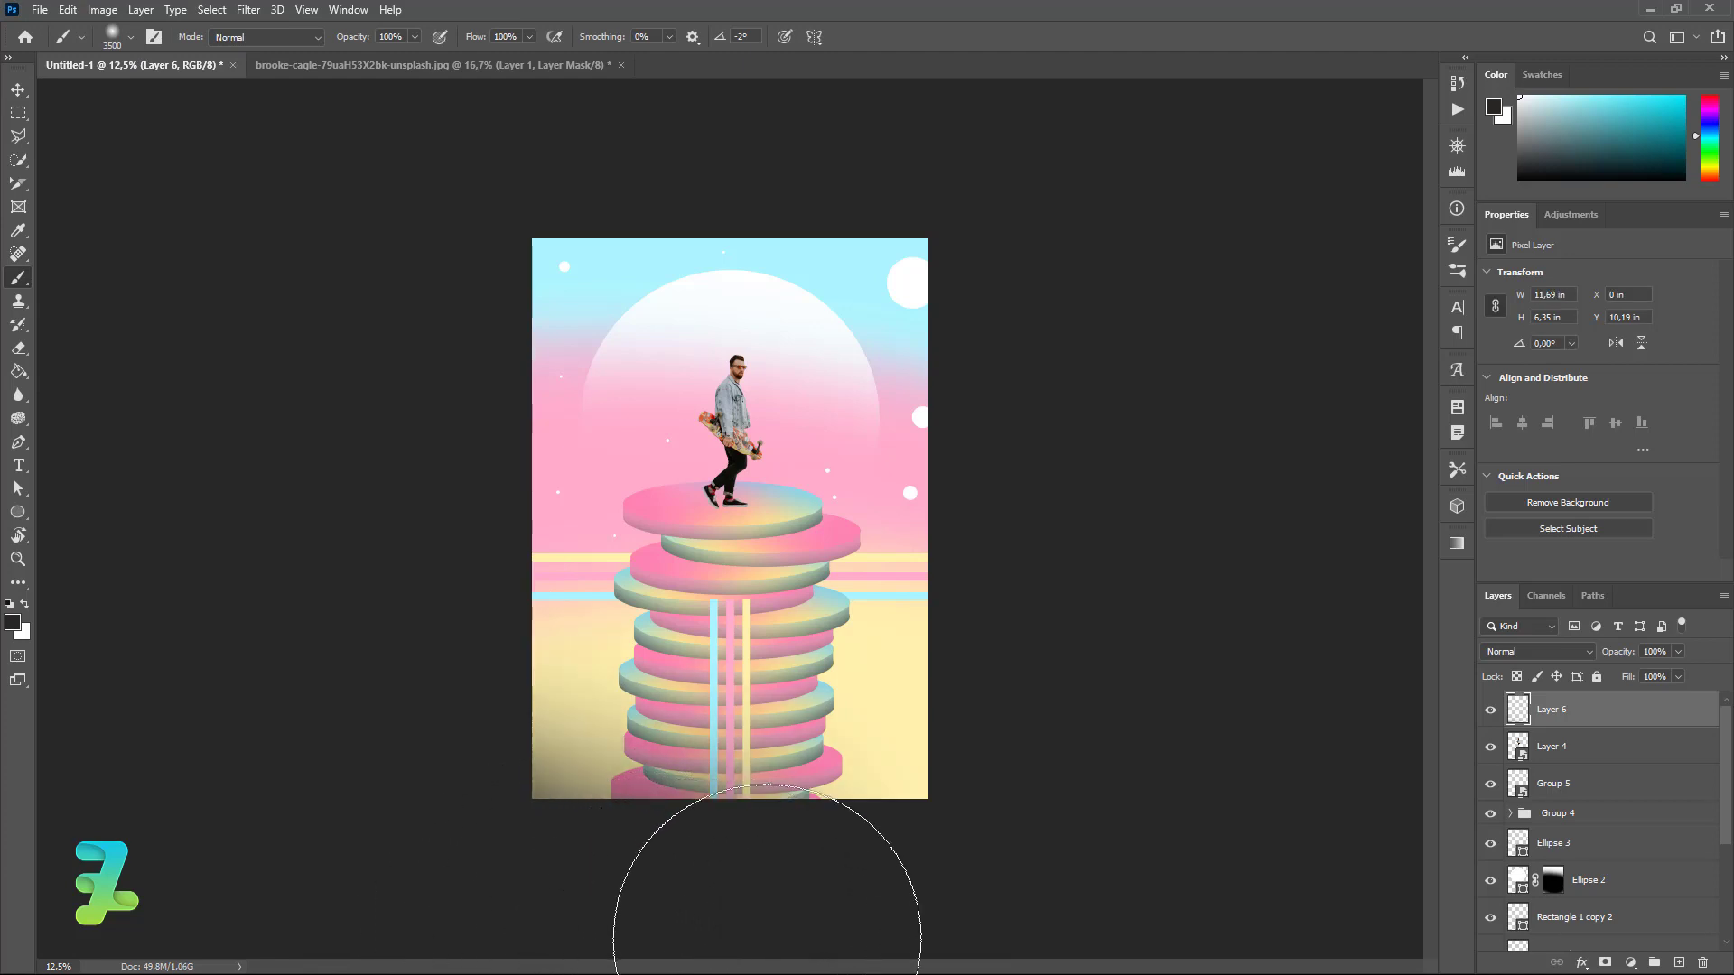
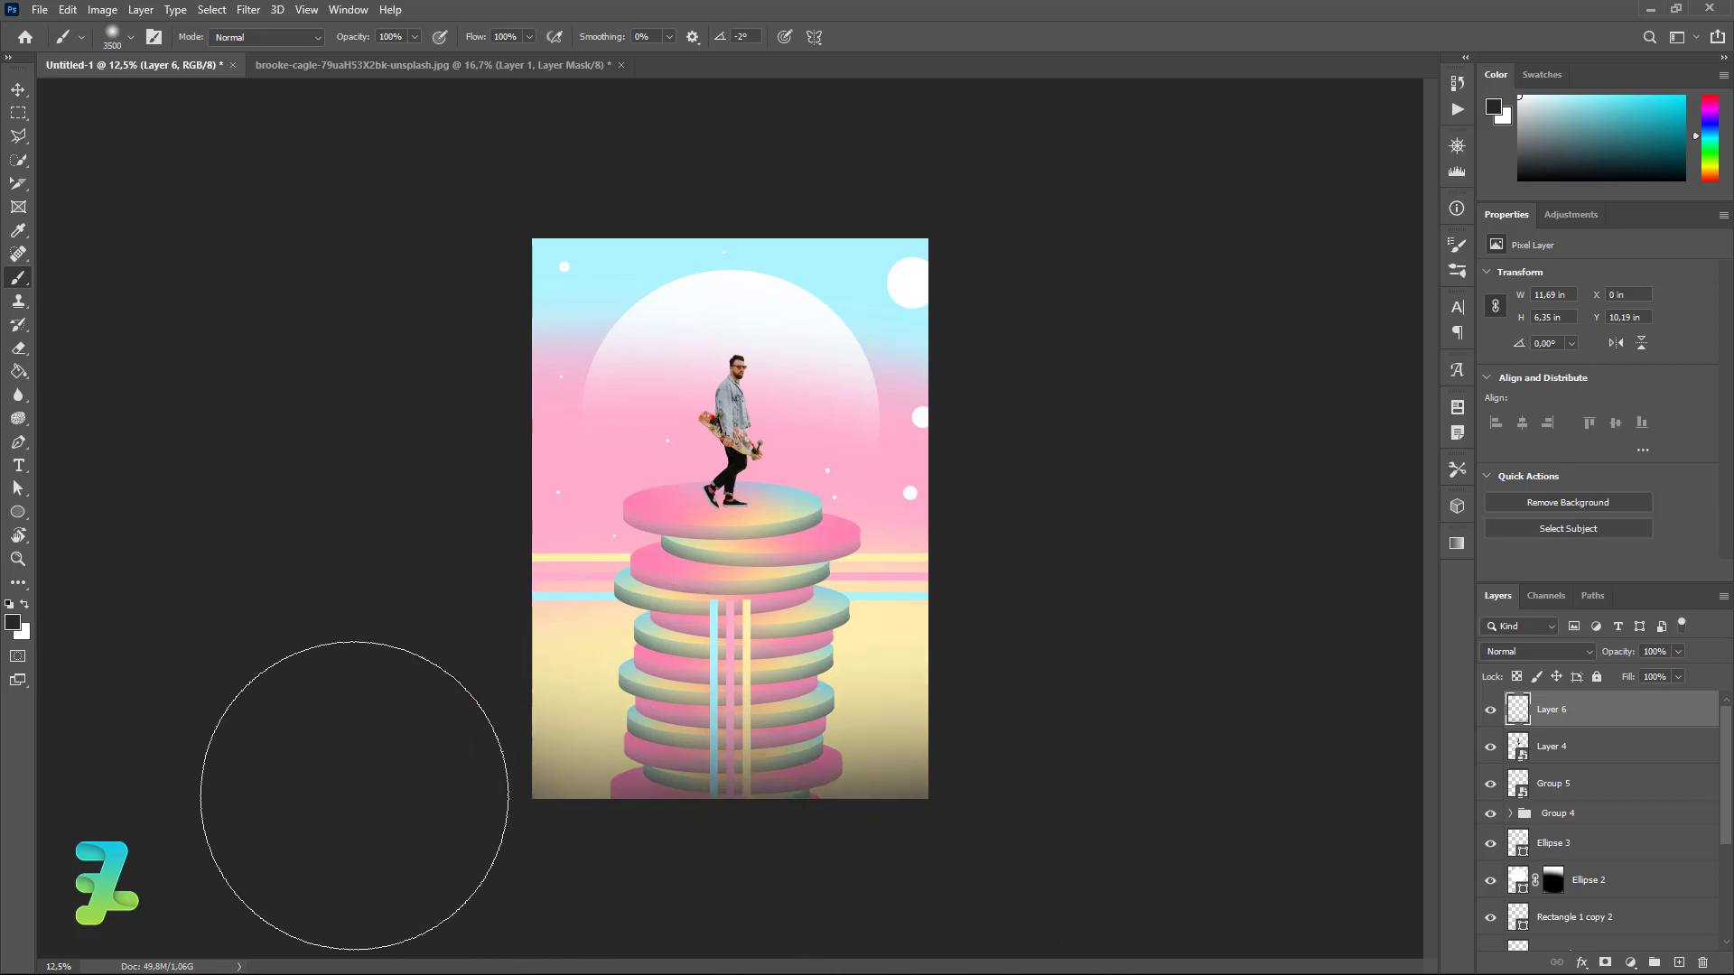
Brush soft dark shading onto Layer 6 near the poster's bottom, then select Layer 4.
left_click_drag(342, 821, 325, 759)
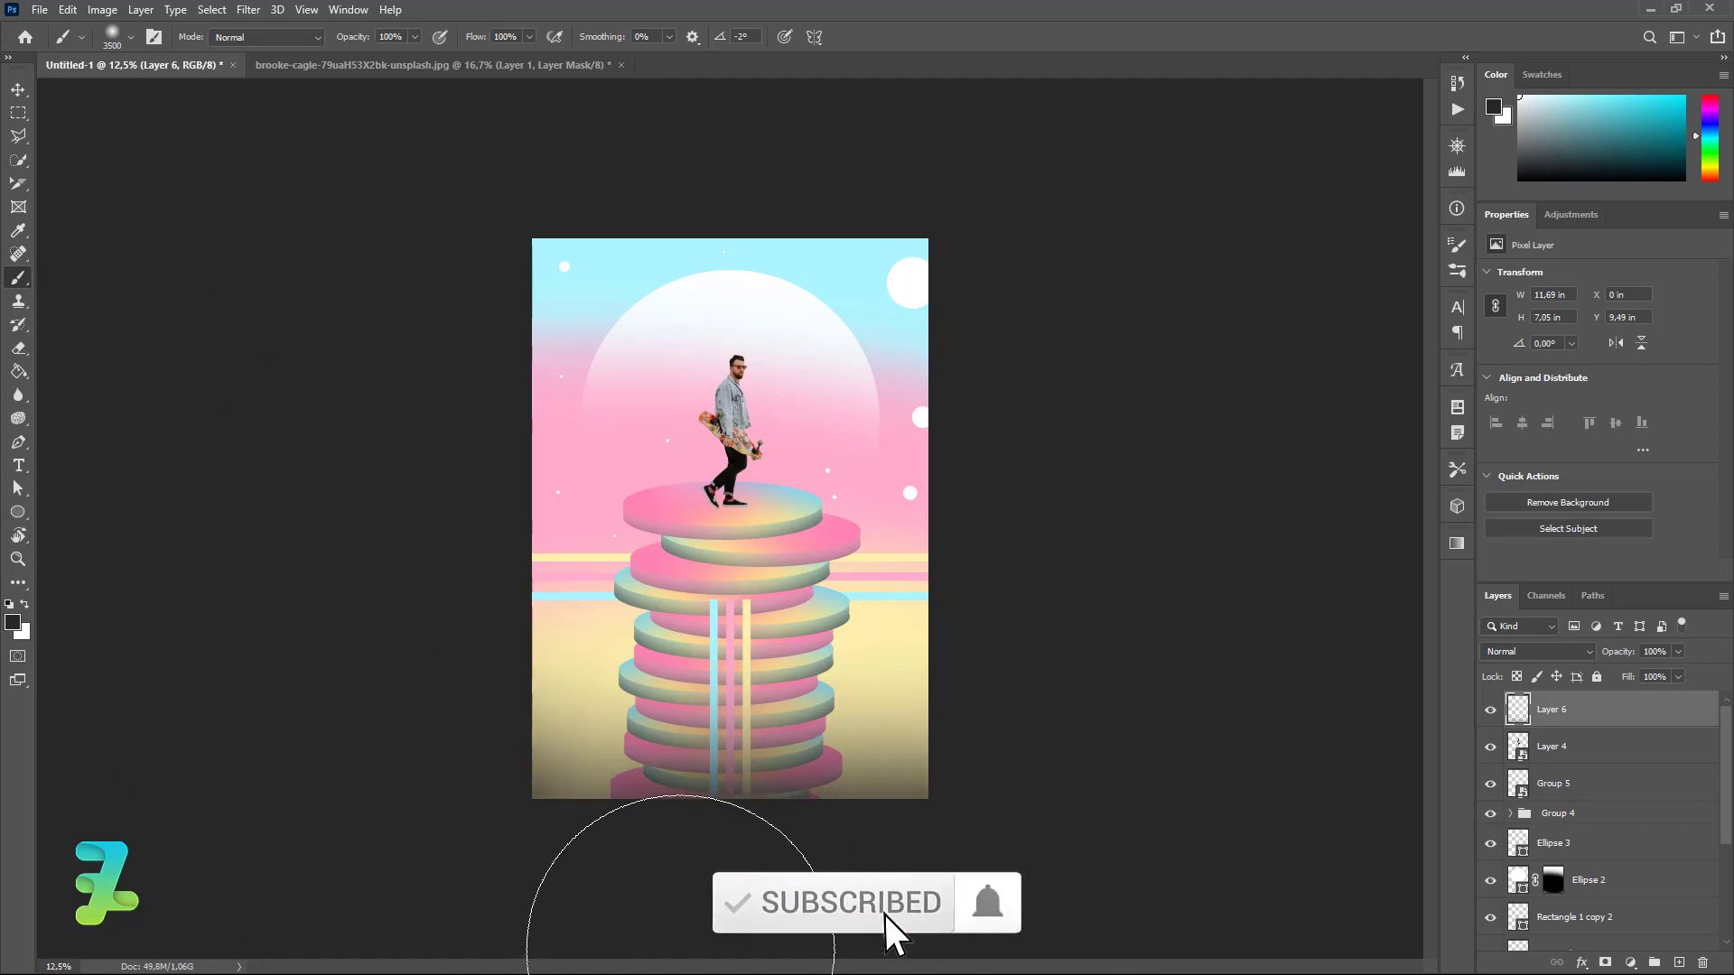
left_click(18, 91)
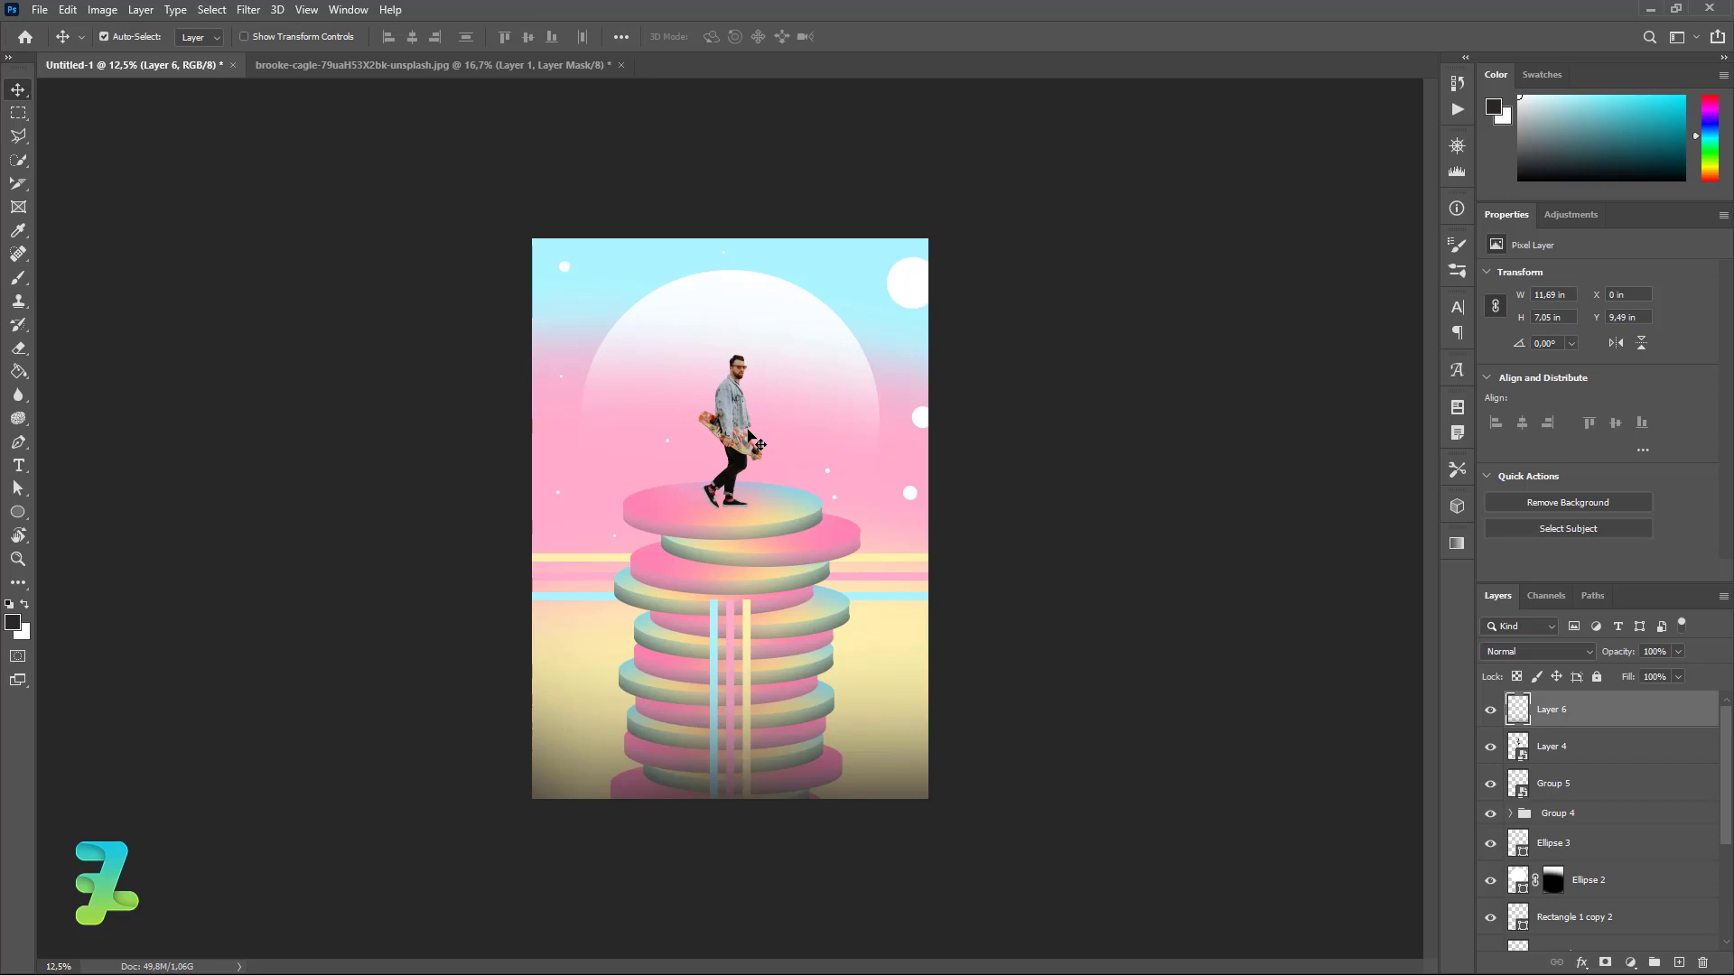
left_click(754, 442)
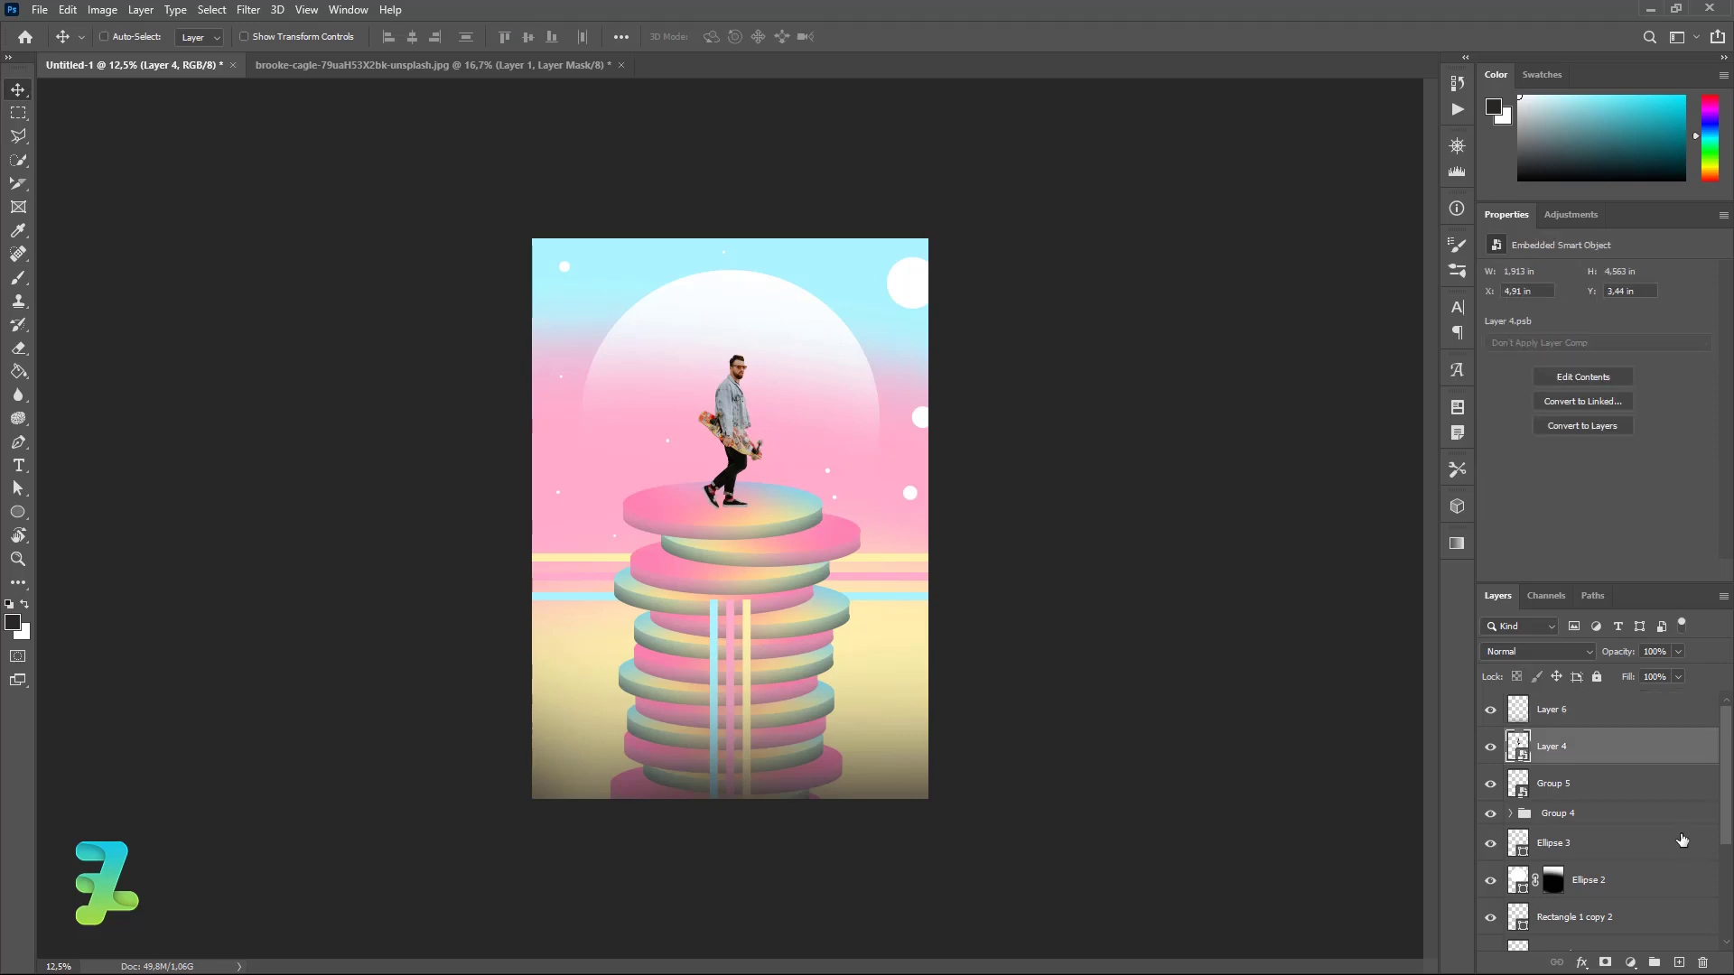
Duplicate Layer 4, move the copy below it, flip it vertically and place it under his feet.
key("ctrl+j")
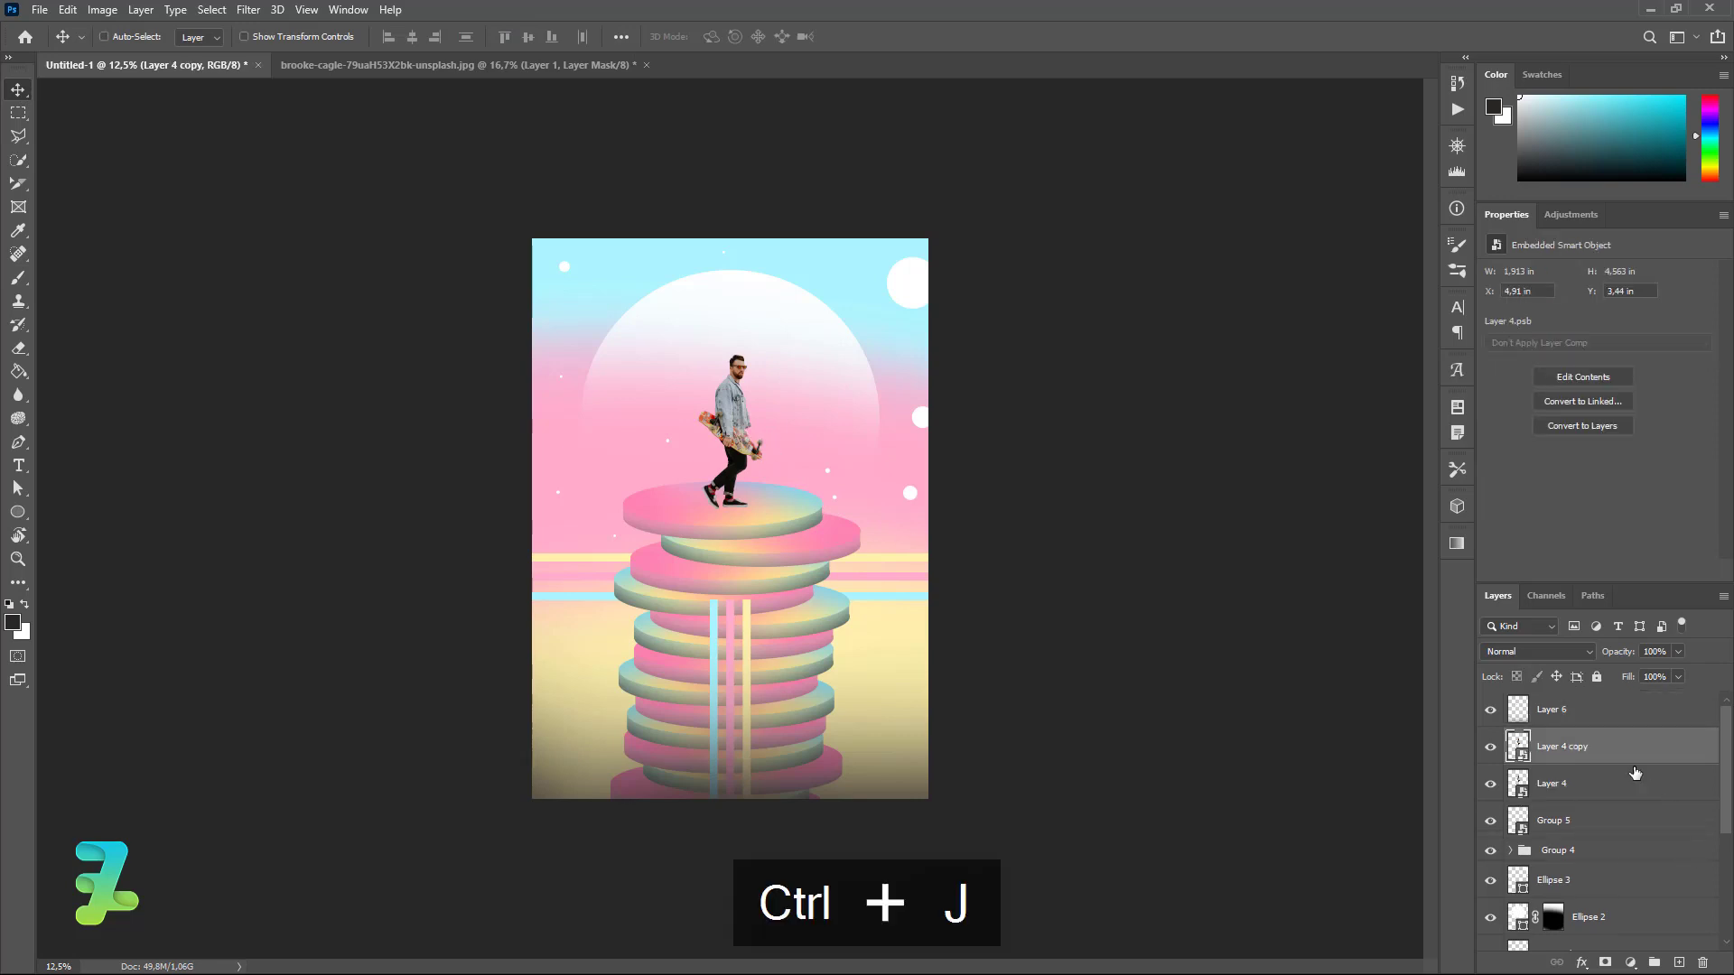
left_click_drag(1526, 749, 1521, 793)
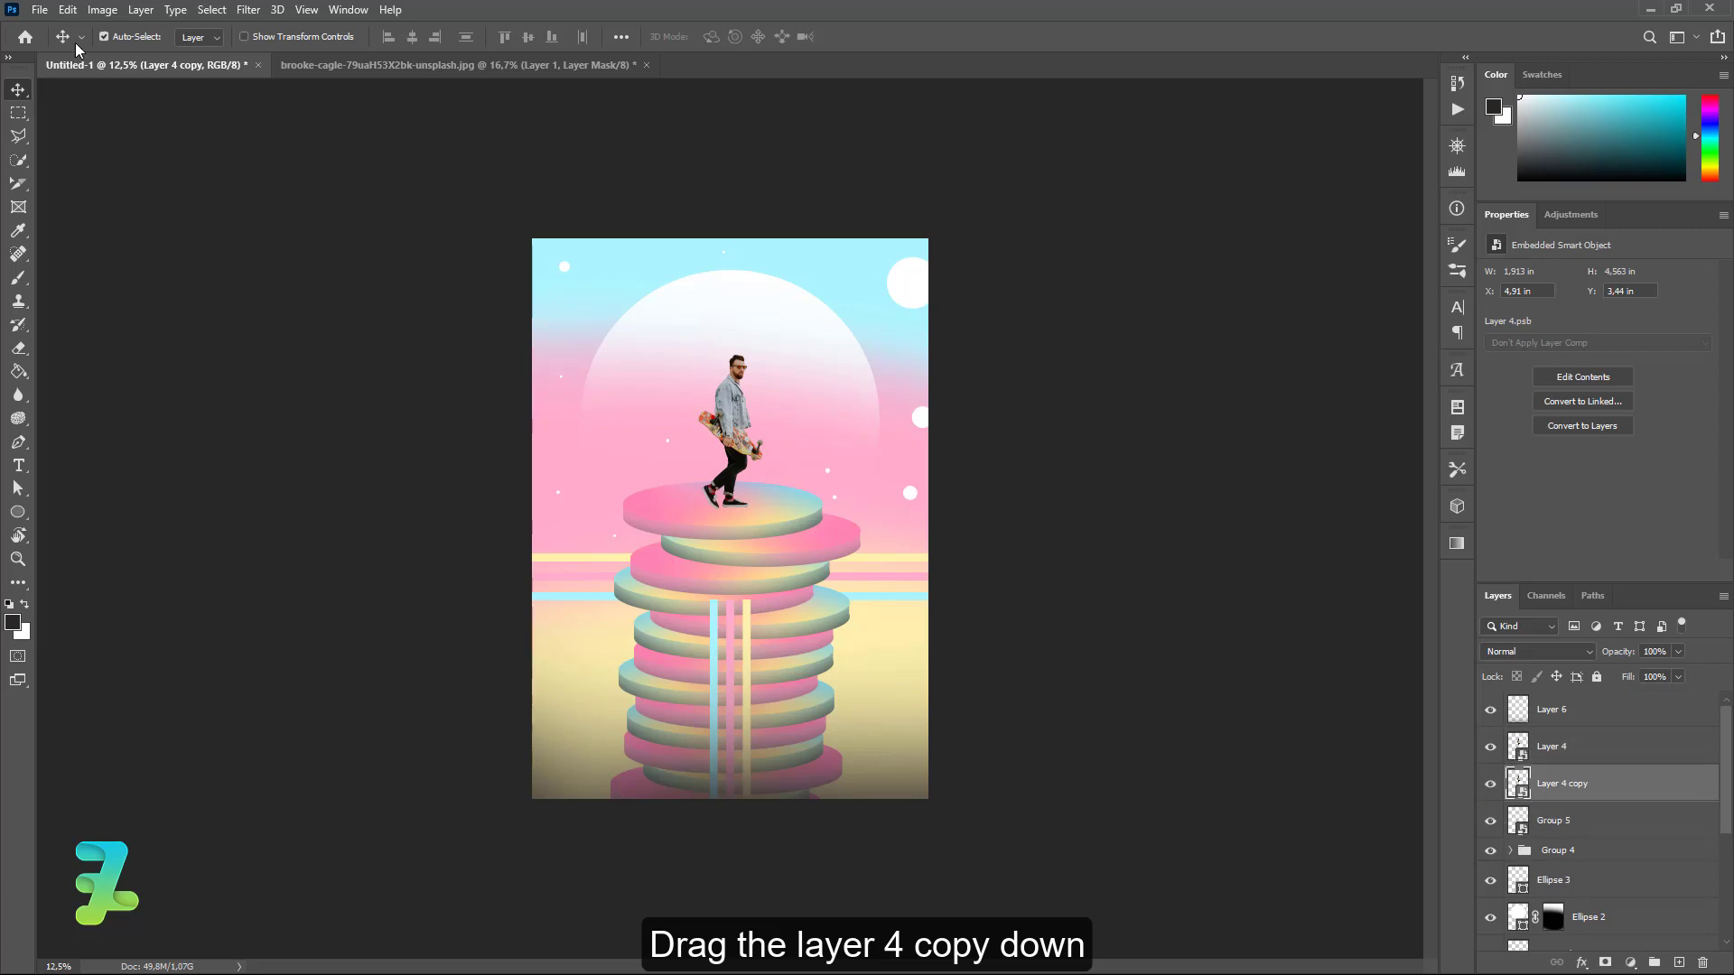
left_click(68, 10)
mouse_move(96, 421)
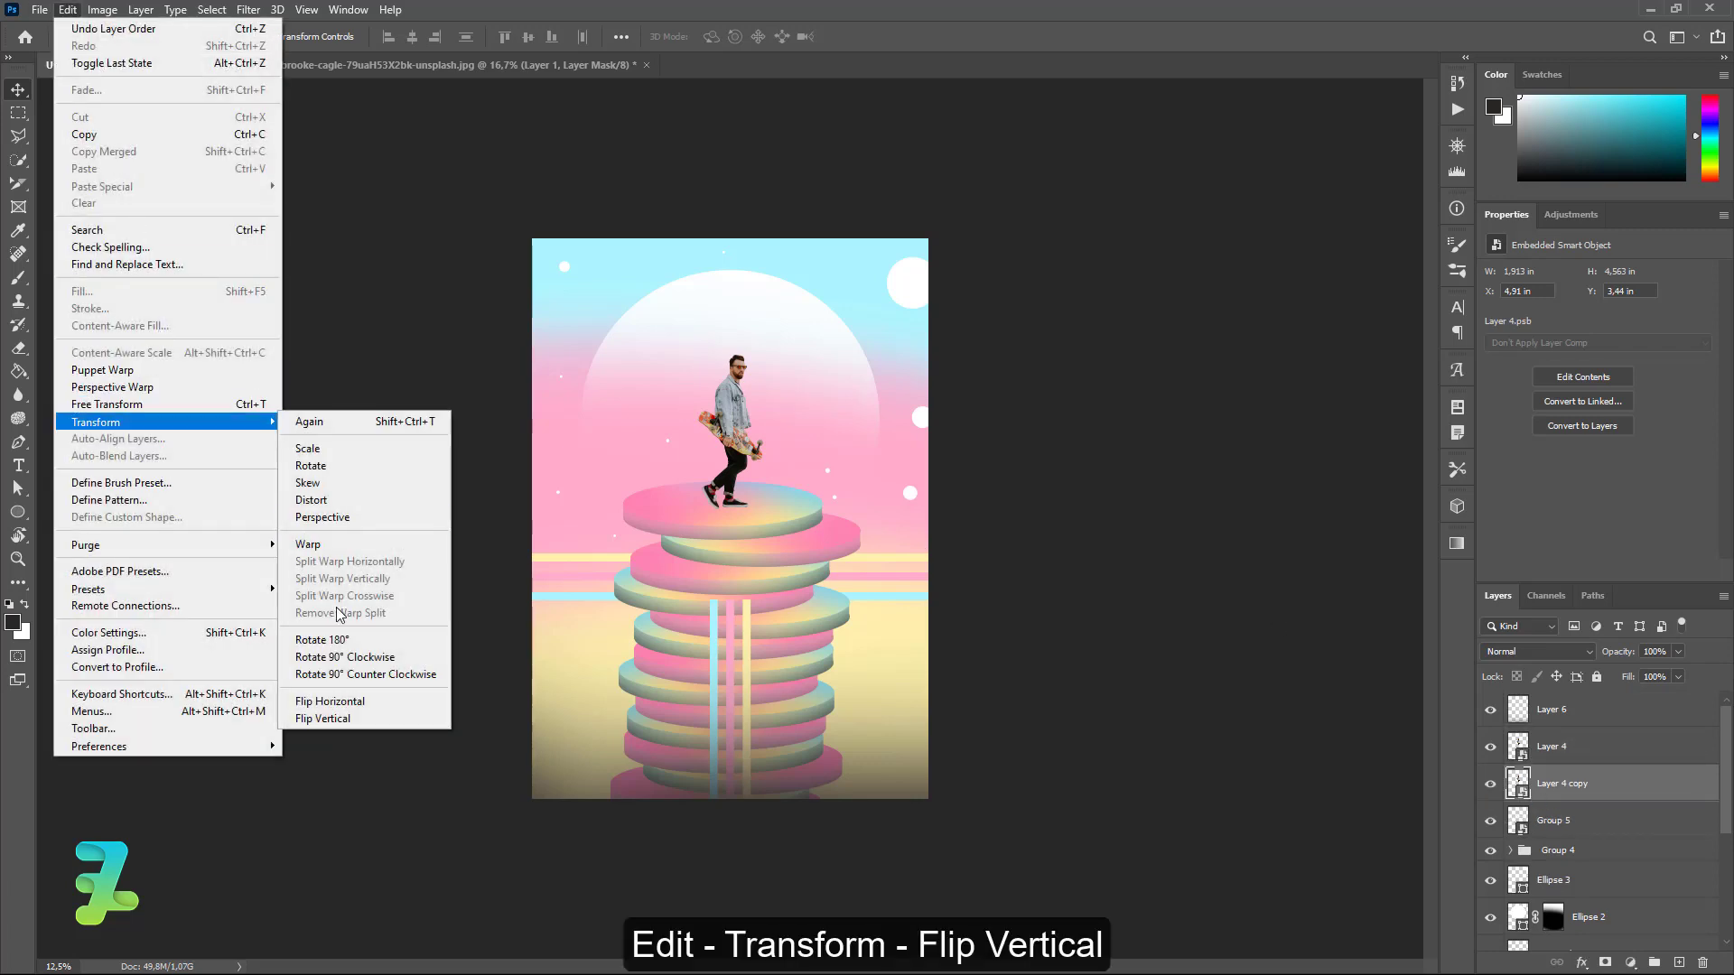
left_click(322, 718)
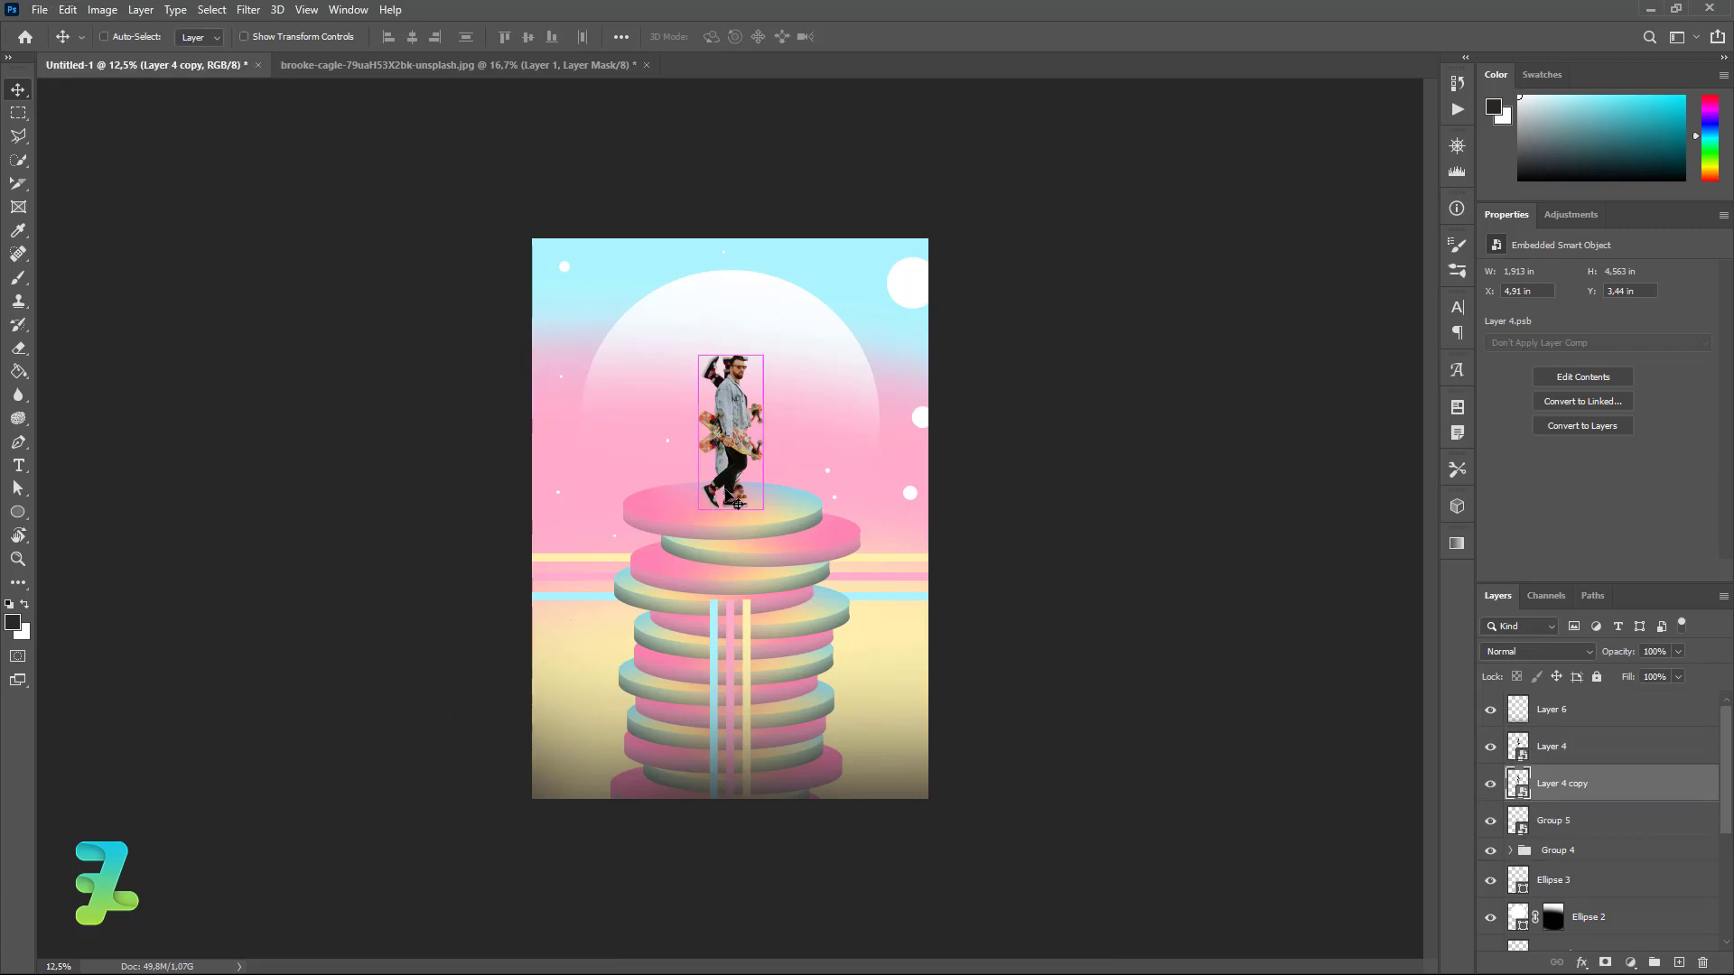
left_click_drag(737, 503, 727, 643)
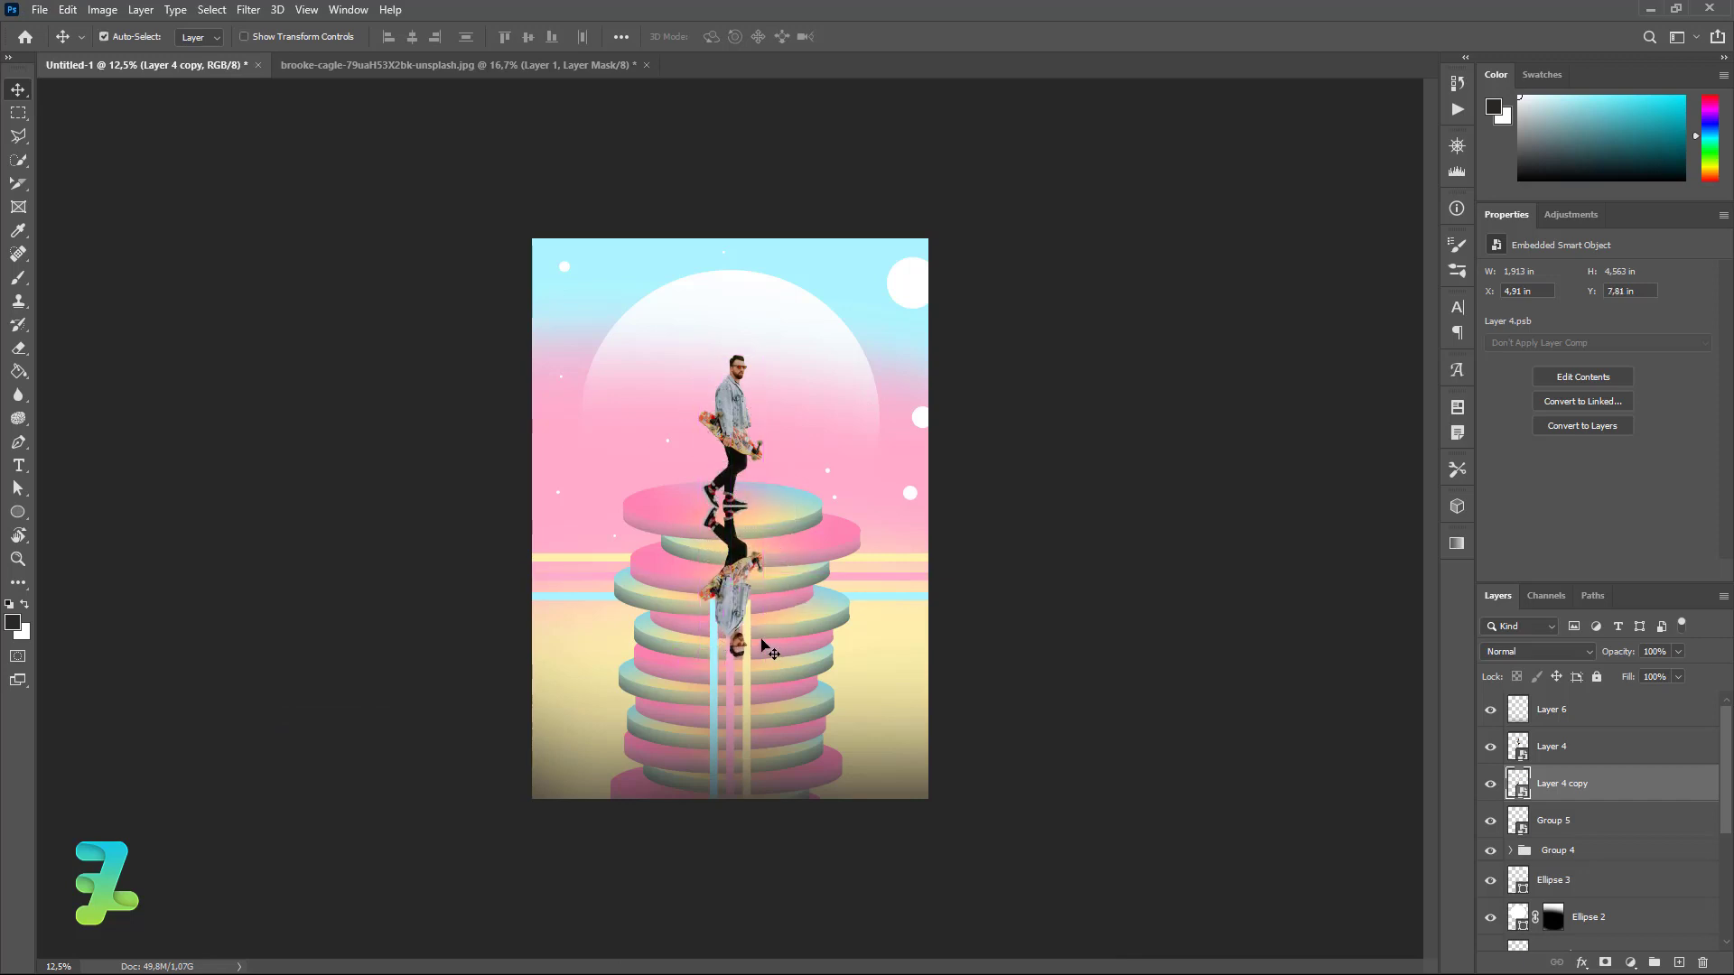
key("ctrl+t")
Widen the flipped copy's bottom with a Perspective transform and nudge it down-right.
right_click(728, 575)
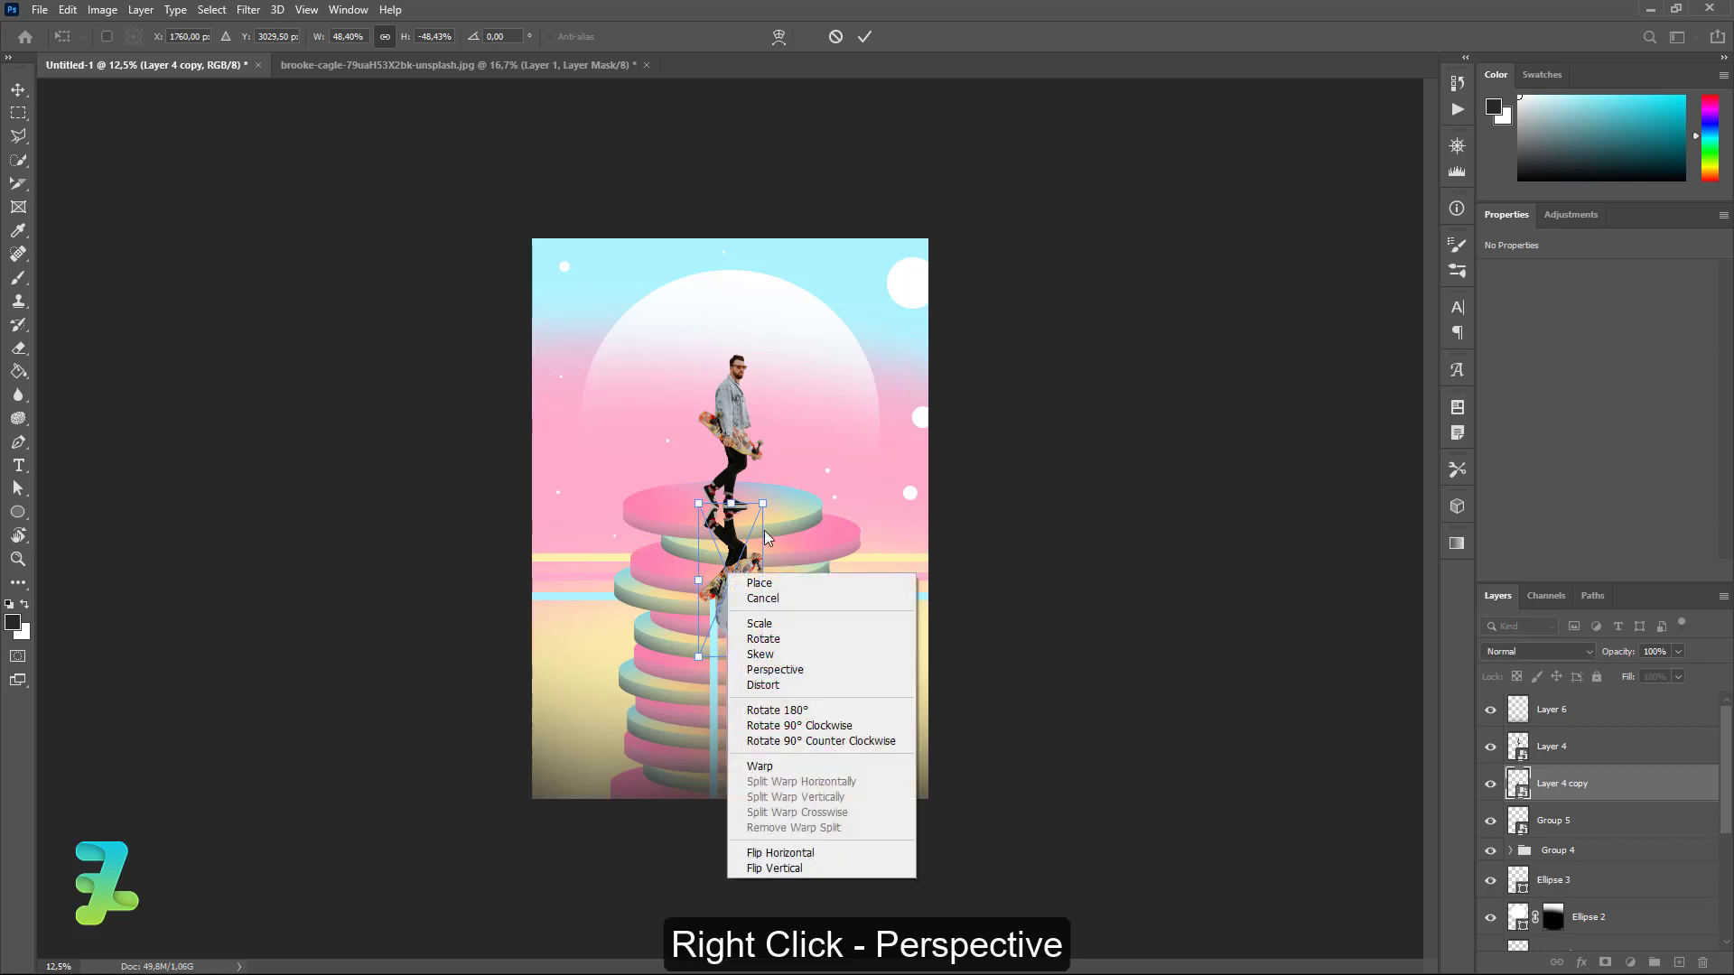
left_click(782, 670)
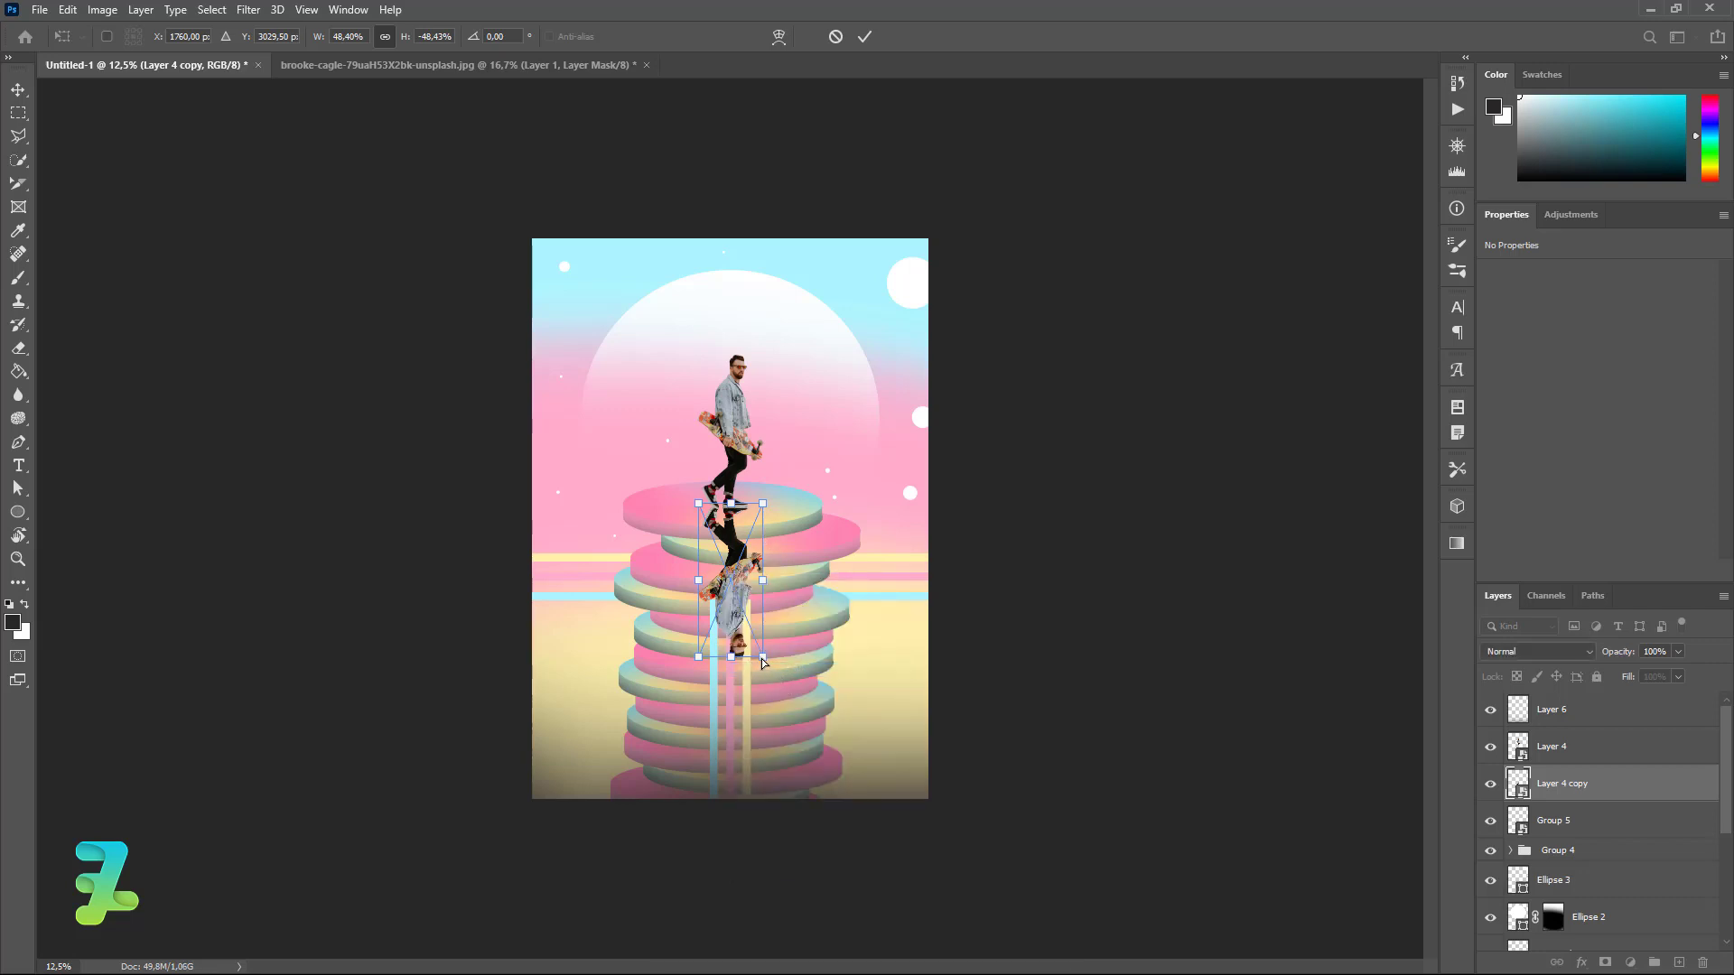
left_click_drag(762, 658, 834, 658)
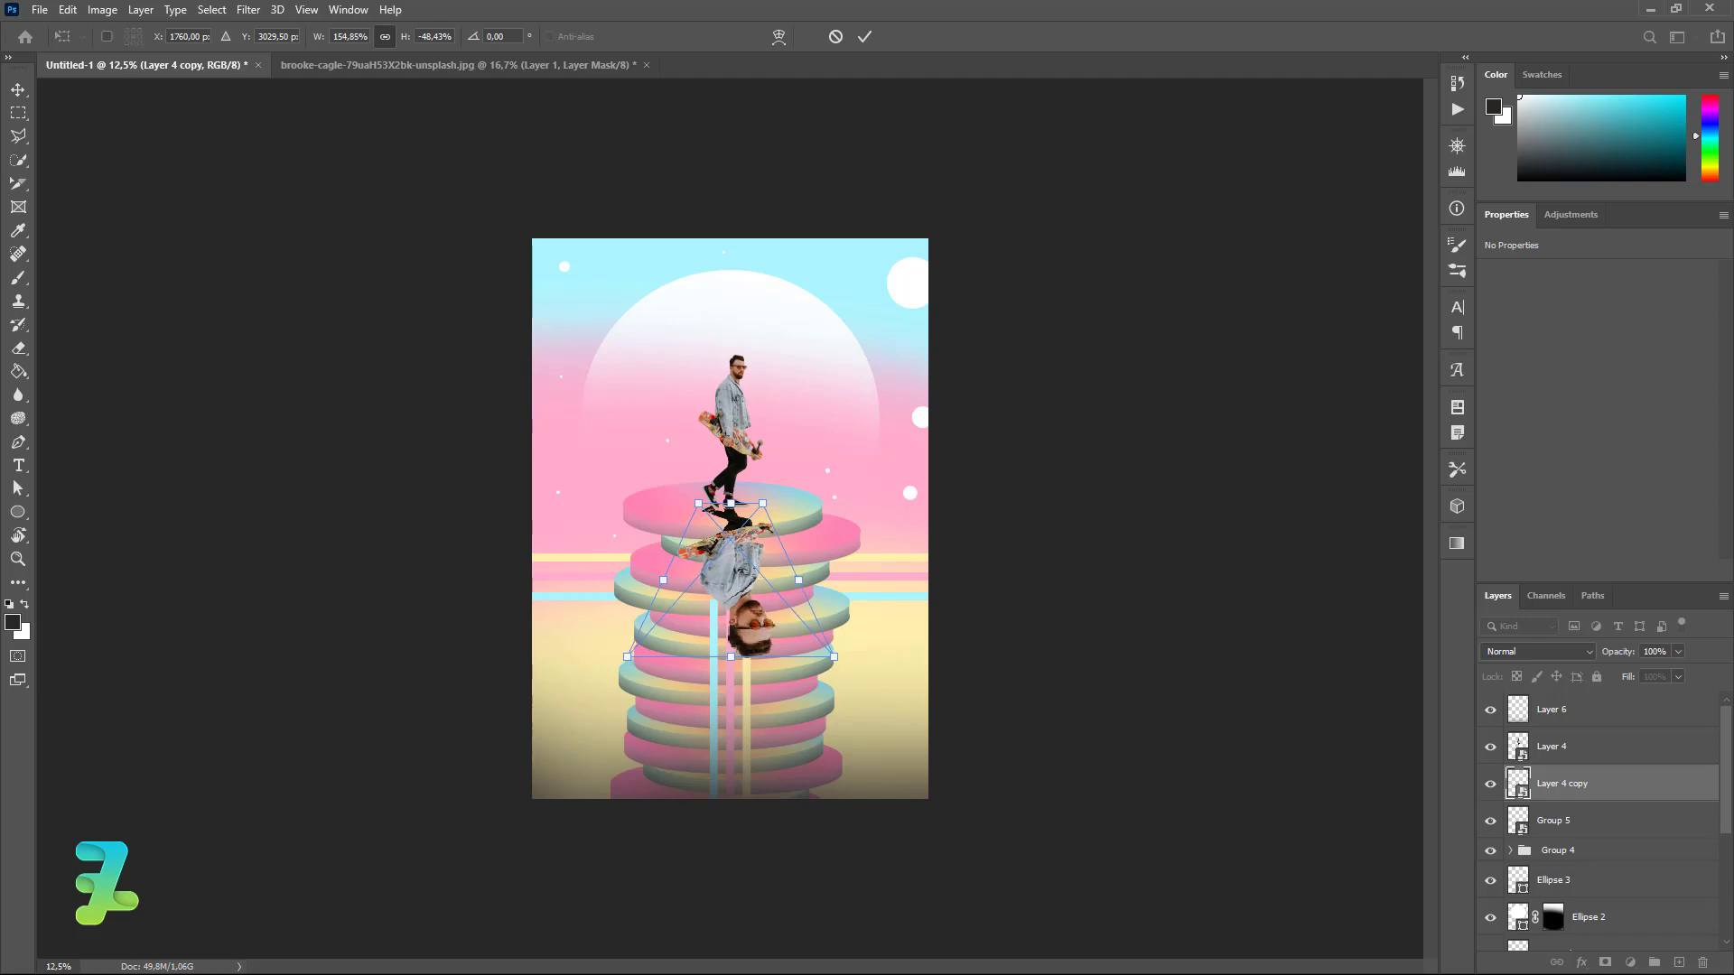
left_click(18, 89)
left_click_drag(742, 555, 772, 603)
Squash the reflection flat to about 2.177 × 0.647 in under the man's feet.
key("ctrl+t")
left_click_drag(740, 661, 745, 527)
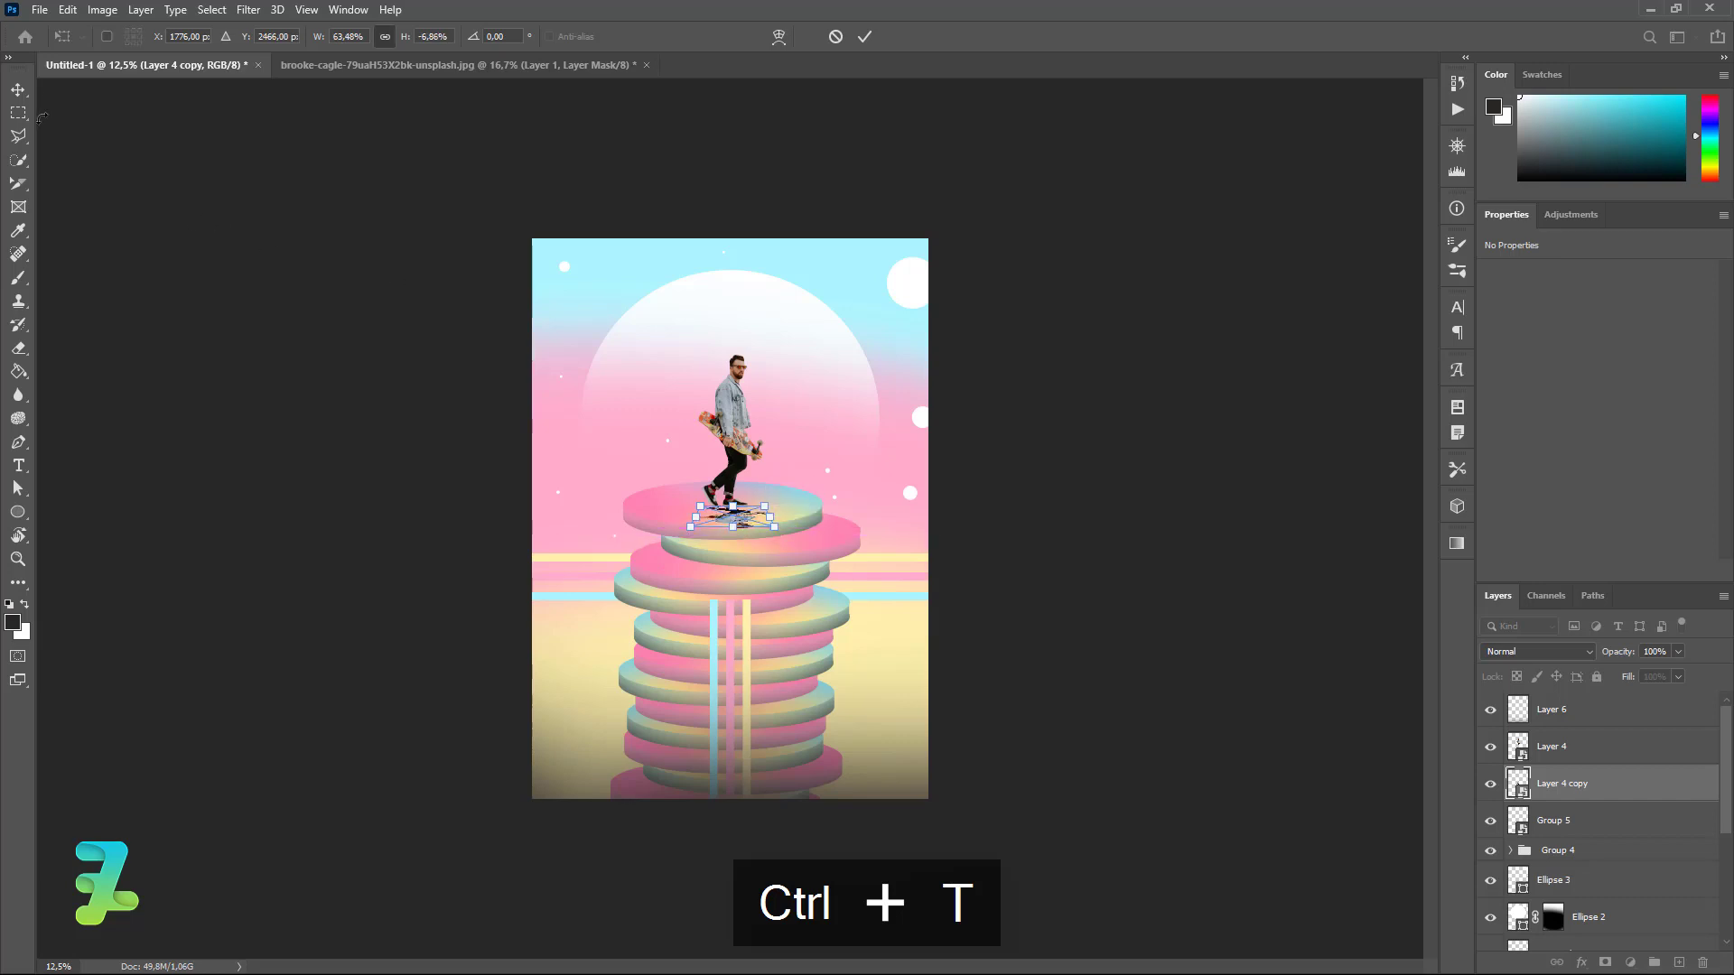
key("Return")
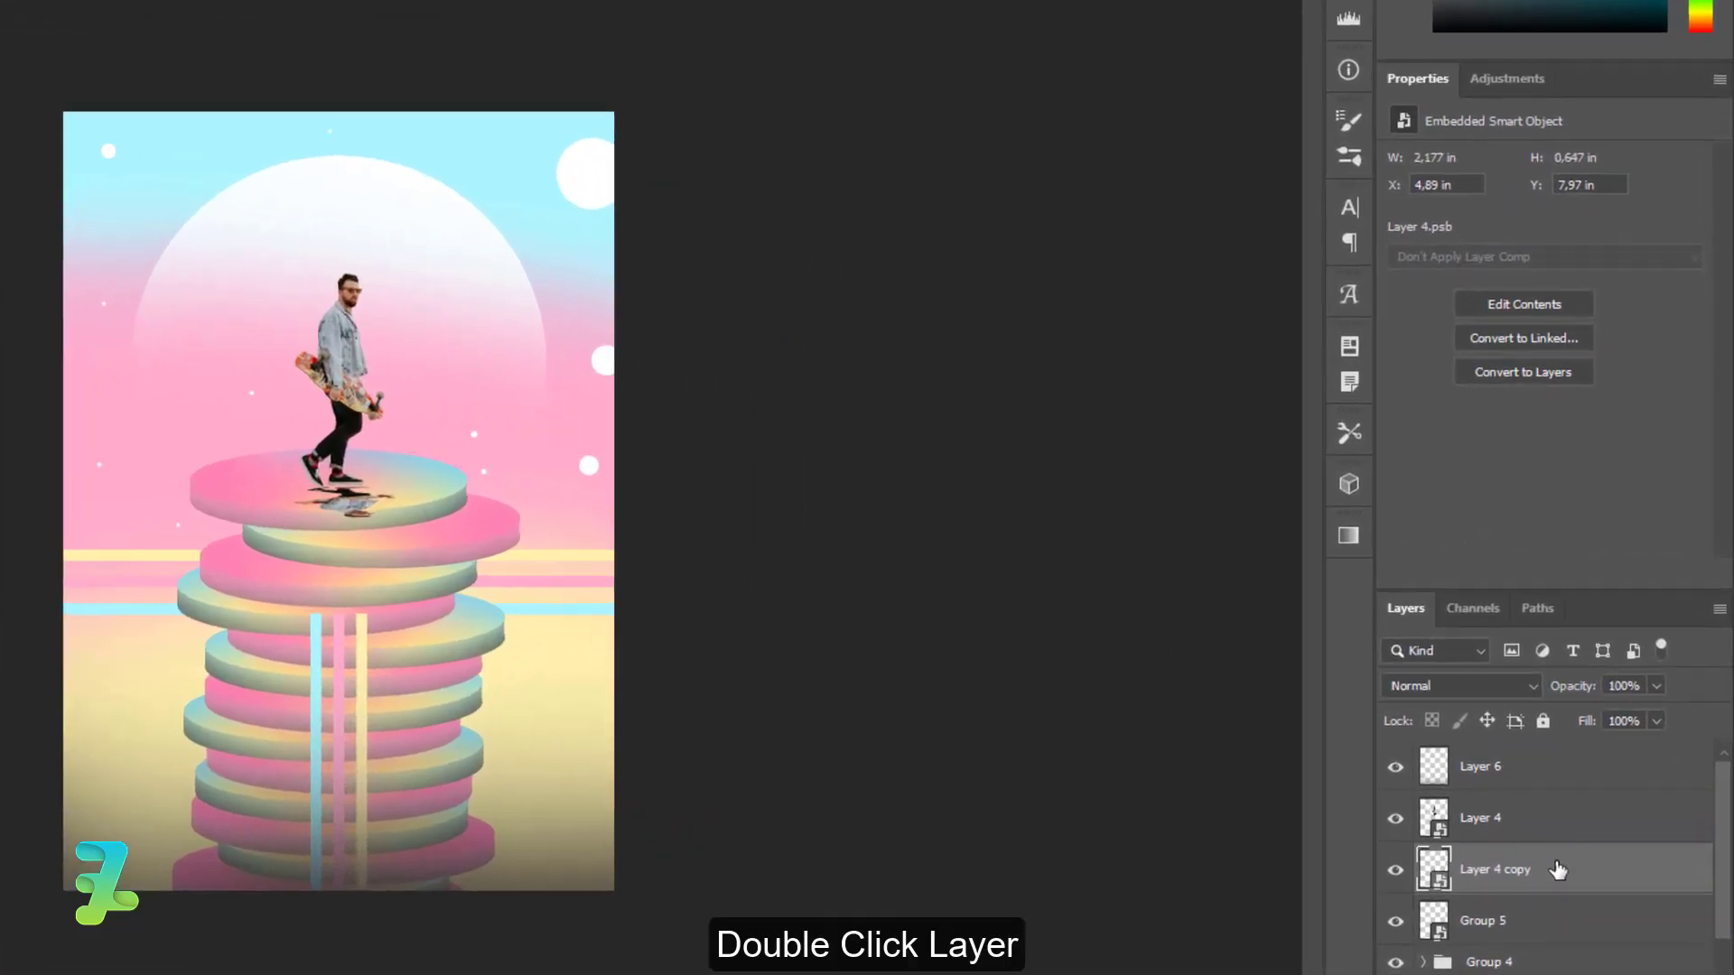
Give Layer 4 copy a #111110 near-black Color Overlay layer style.
double_click(1603, 782)
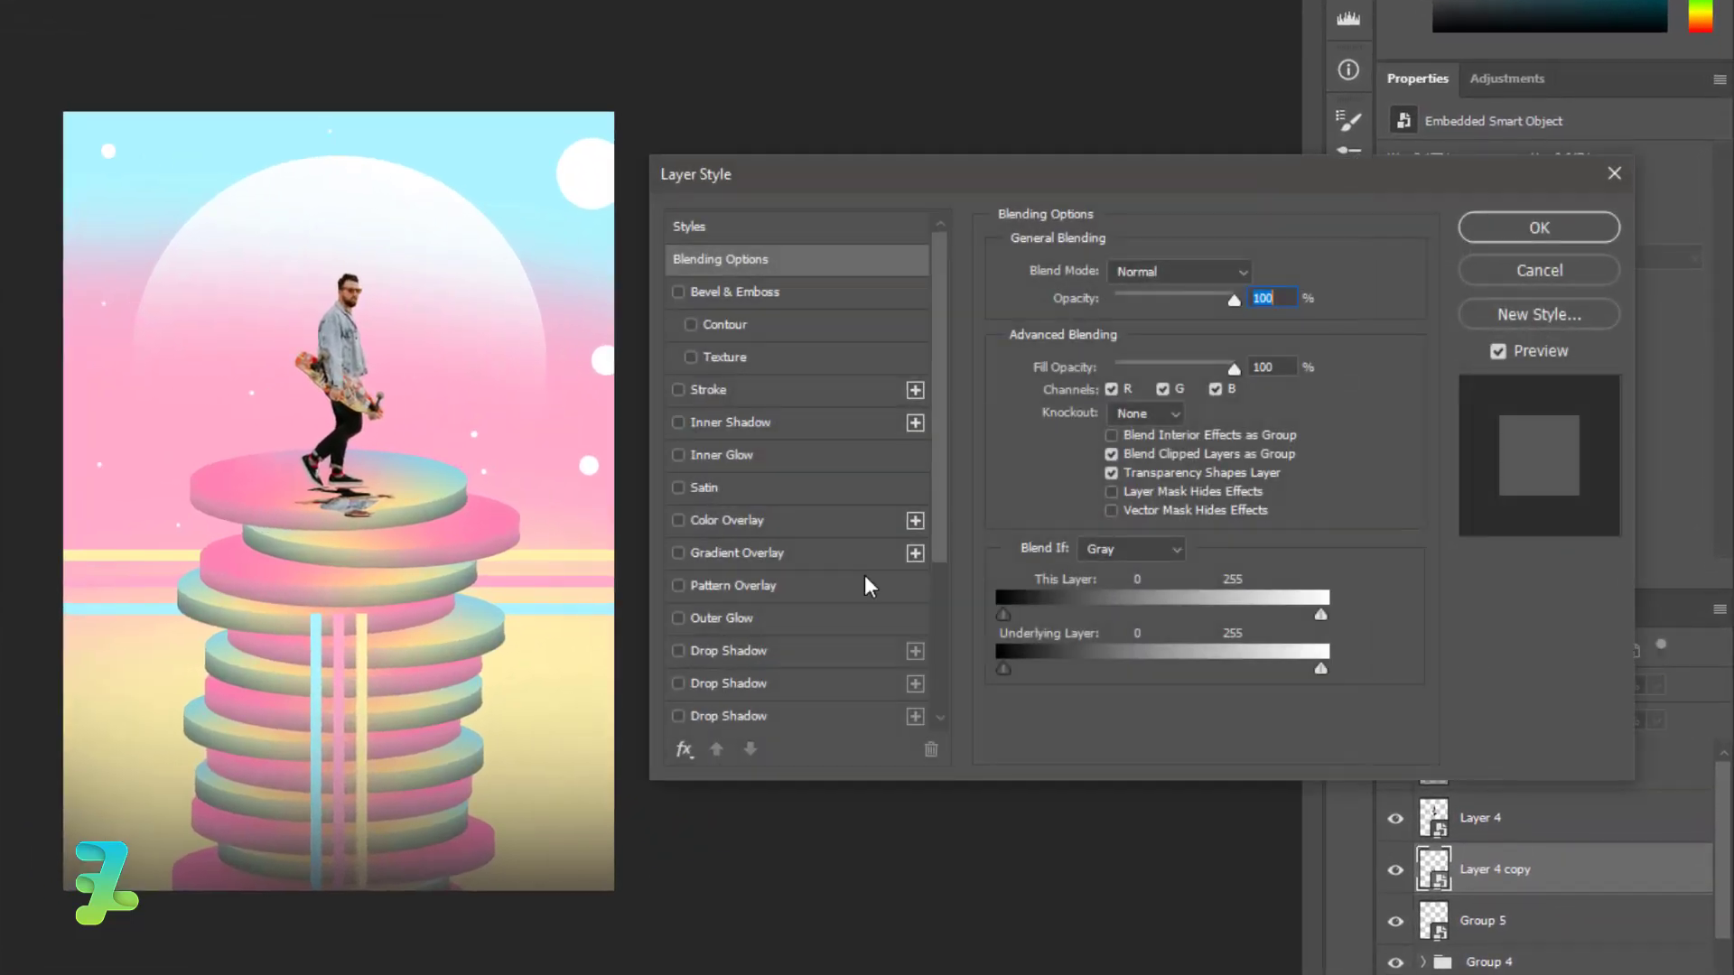
left_click(678, 520)
left_click(745, 520)
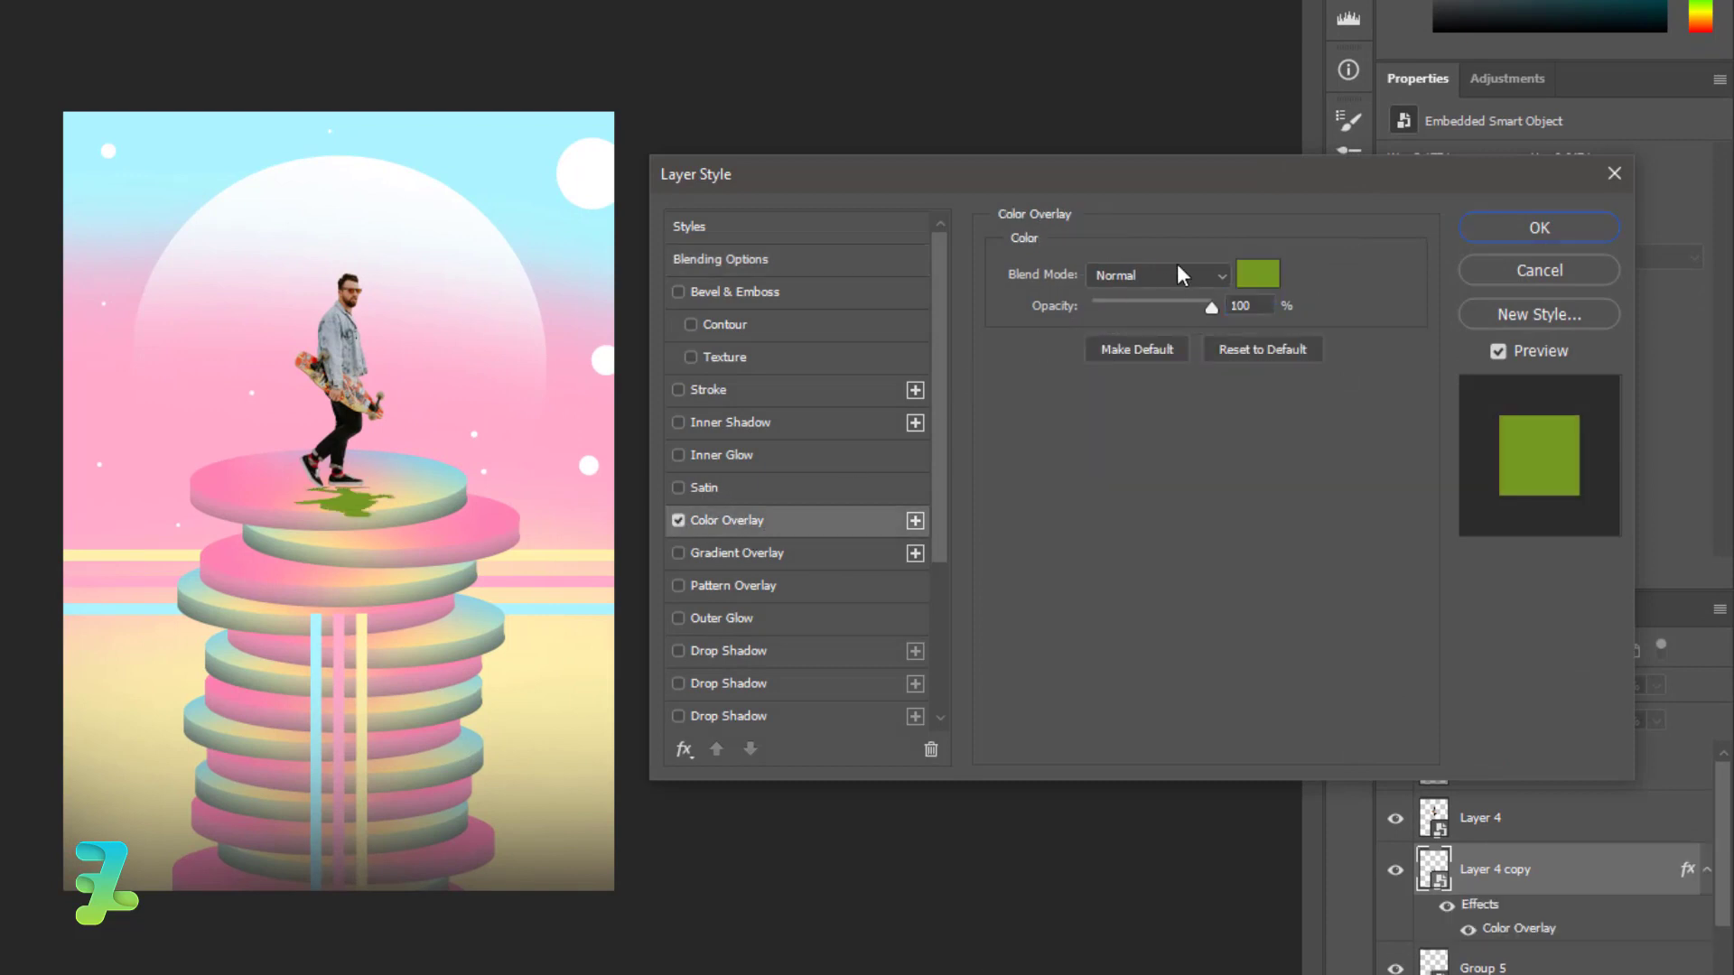
left_click(1243, 273)
left_click(768, 444)
type("111110")
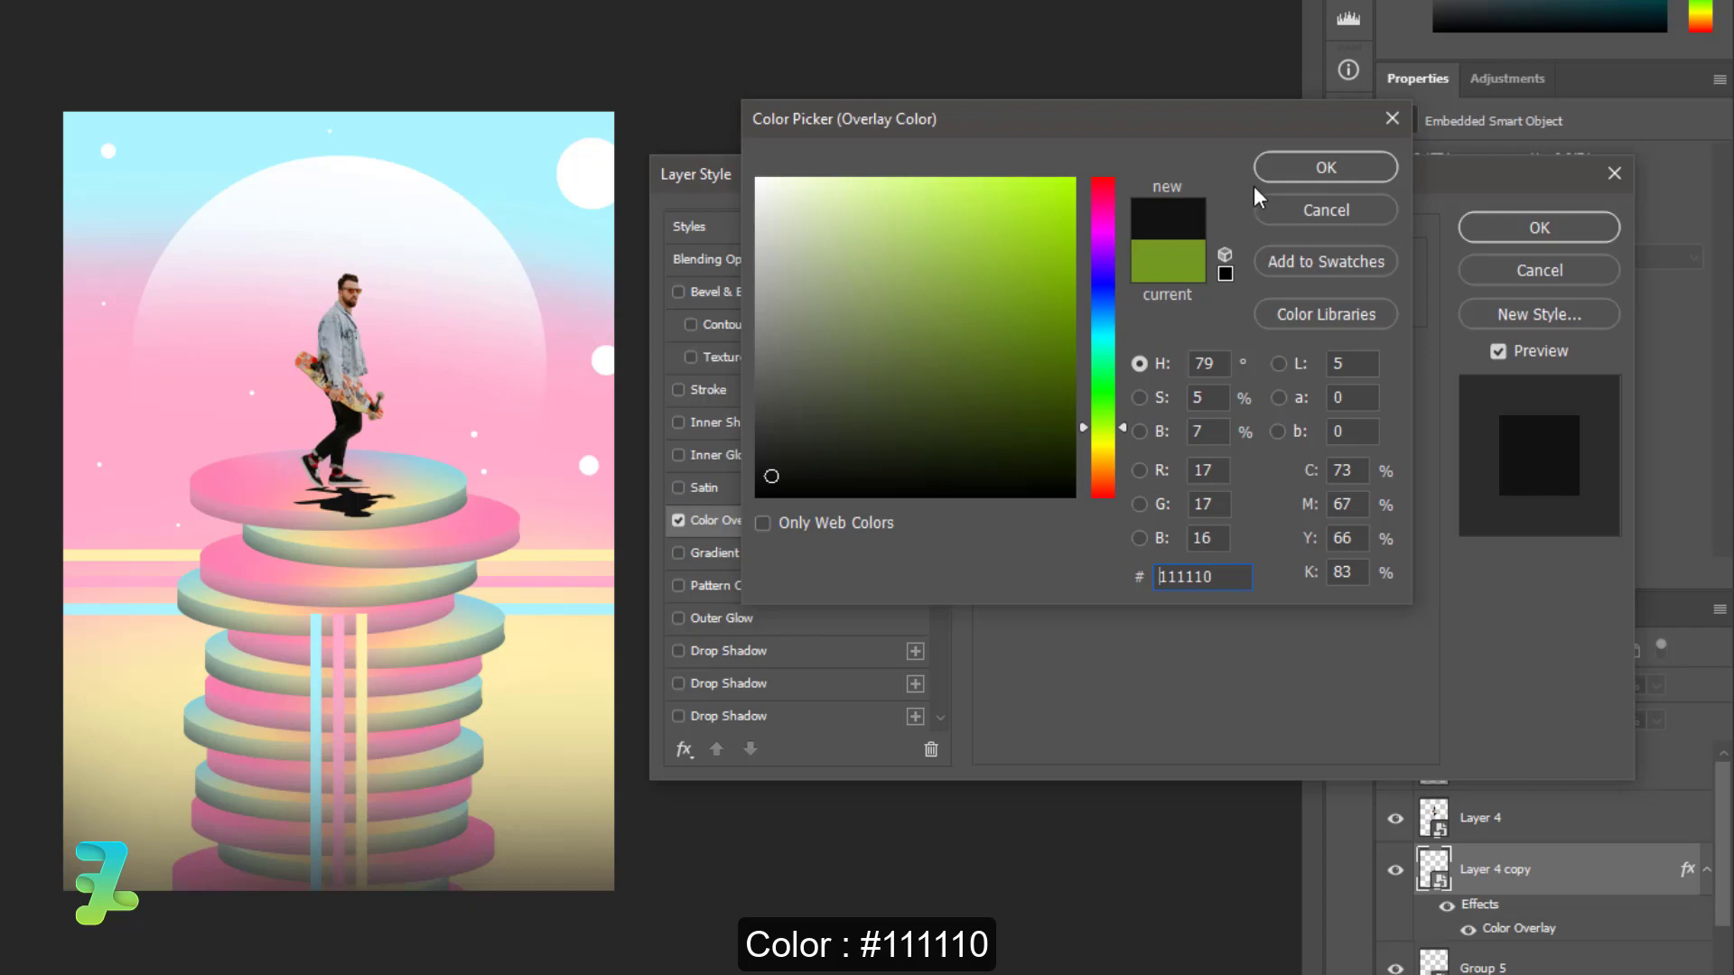
left_click(1325, 167)
left_click(1539, 226)
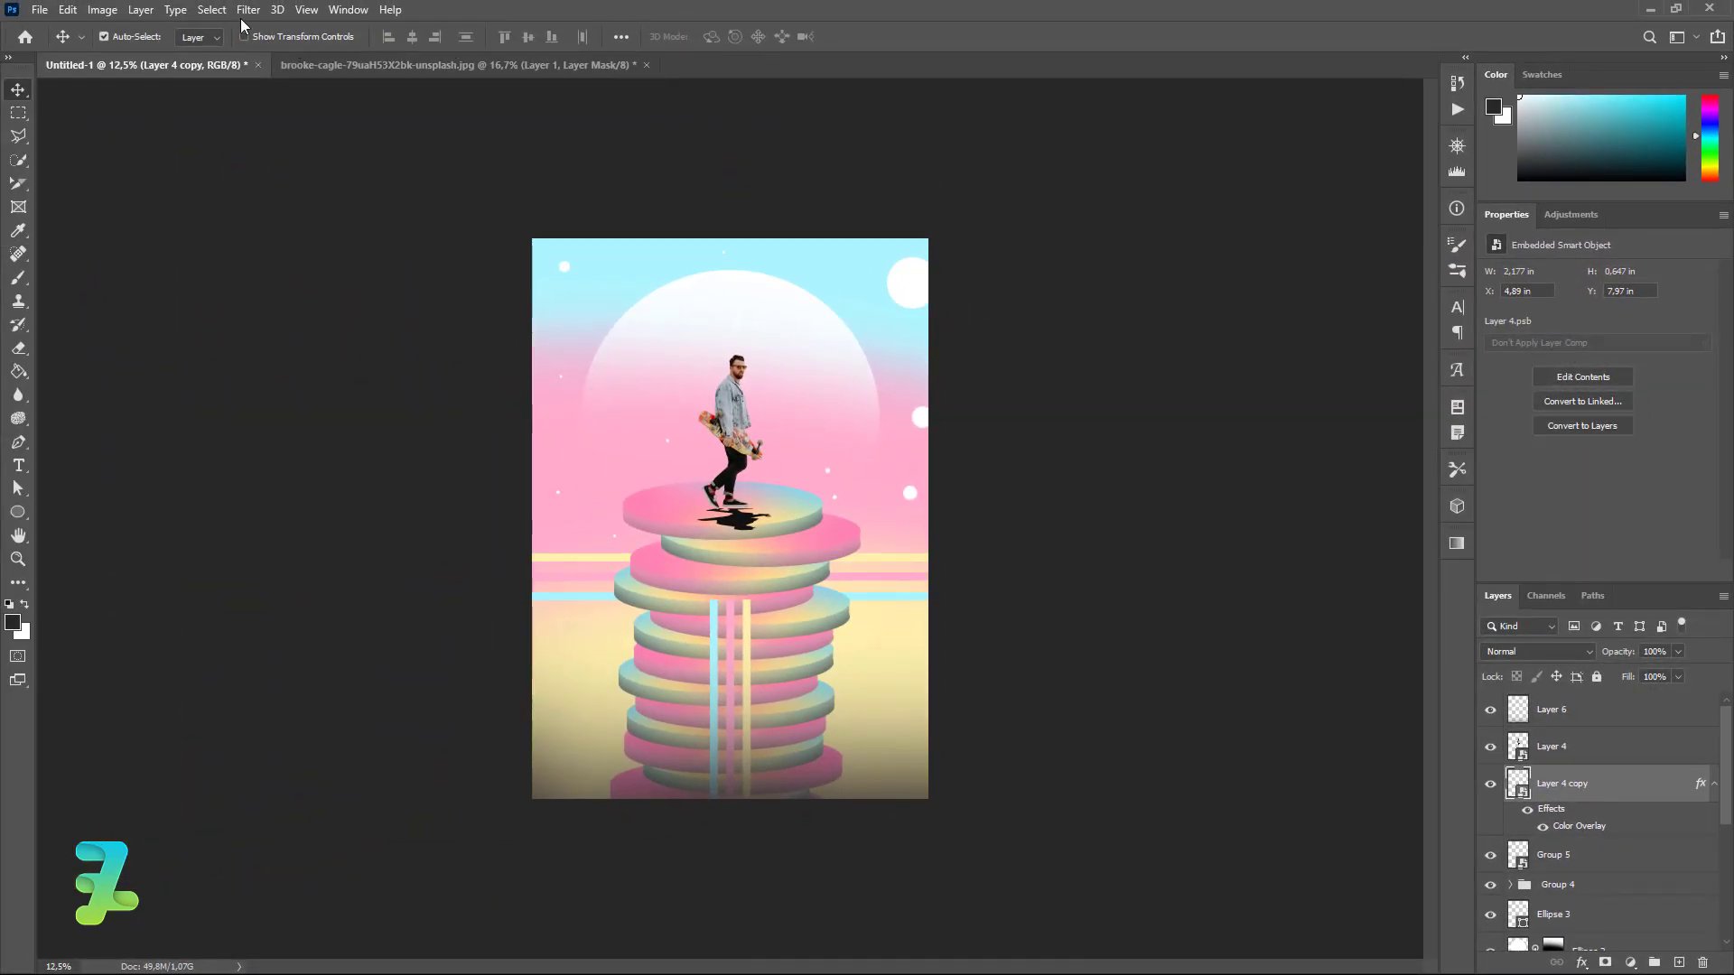
Apply a Gaussian Blur of about 4 pixels to the shadow layer, Layer 4 copy.
left_click(247, 11)
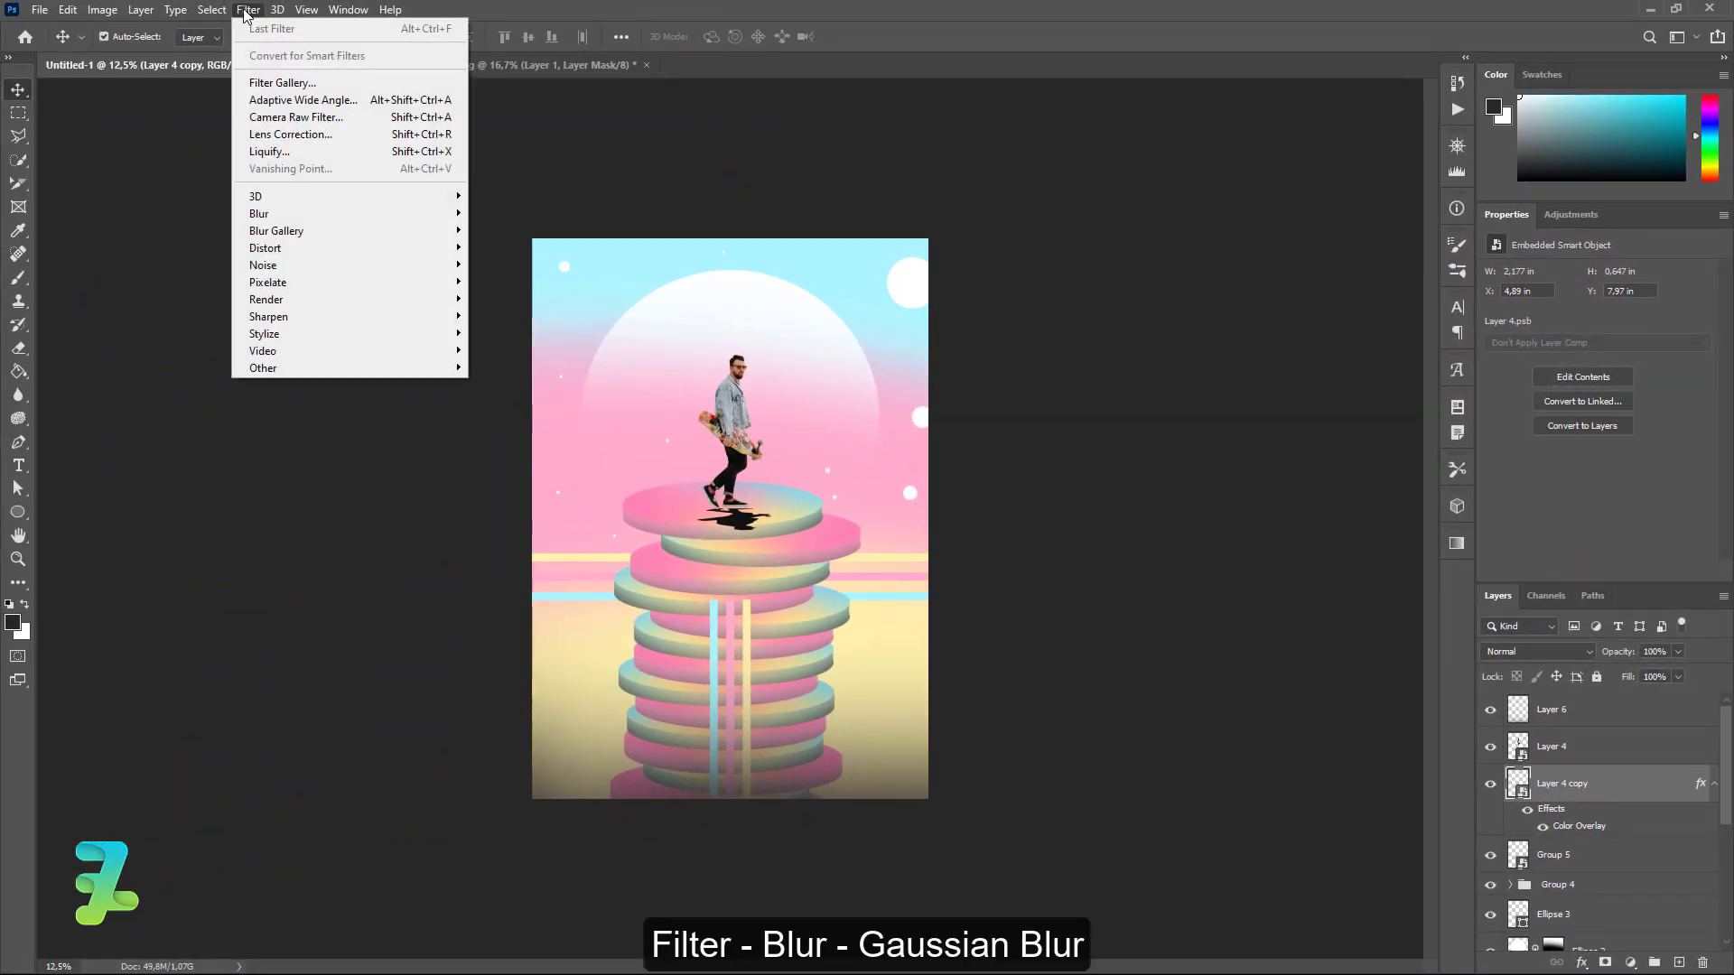
mouse_move(258, 213)
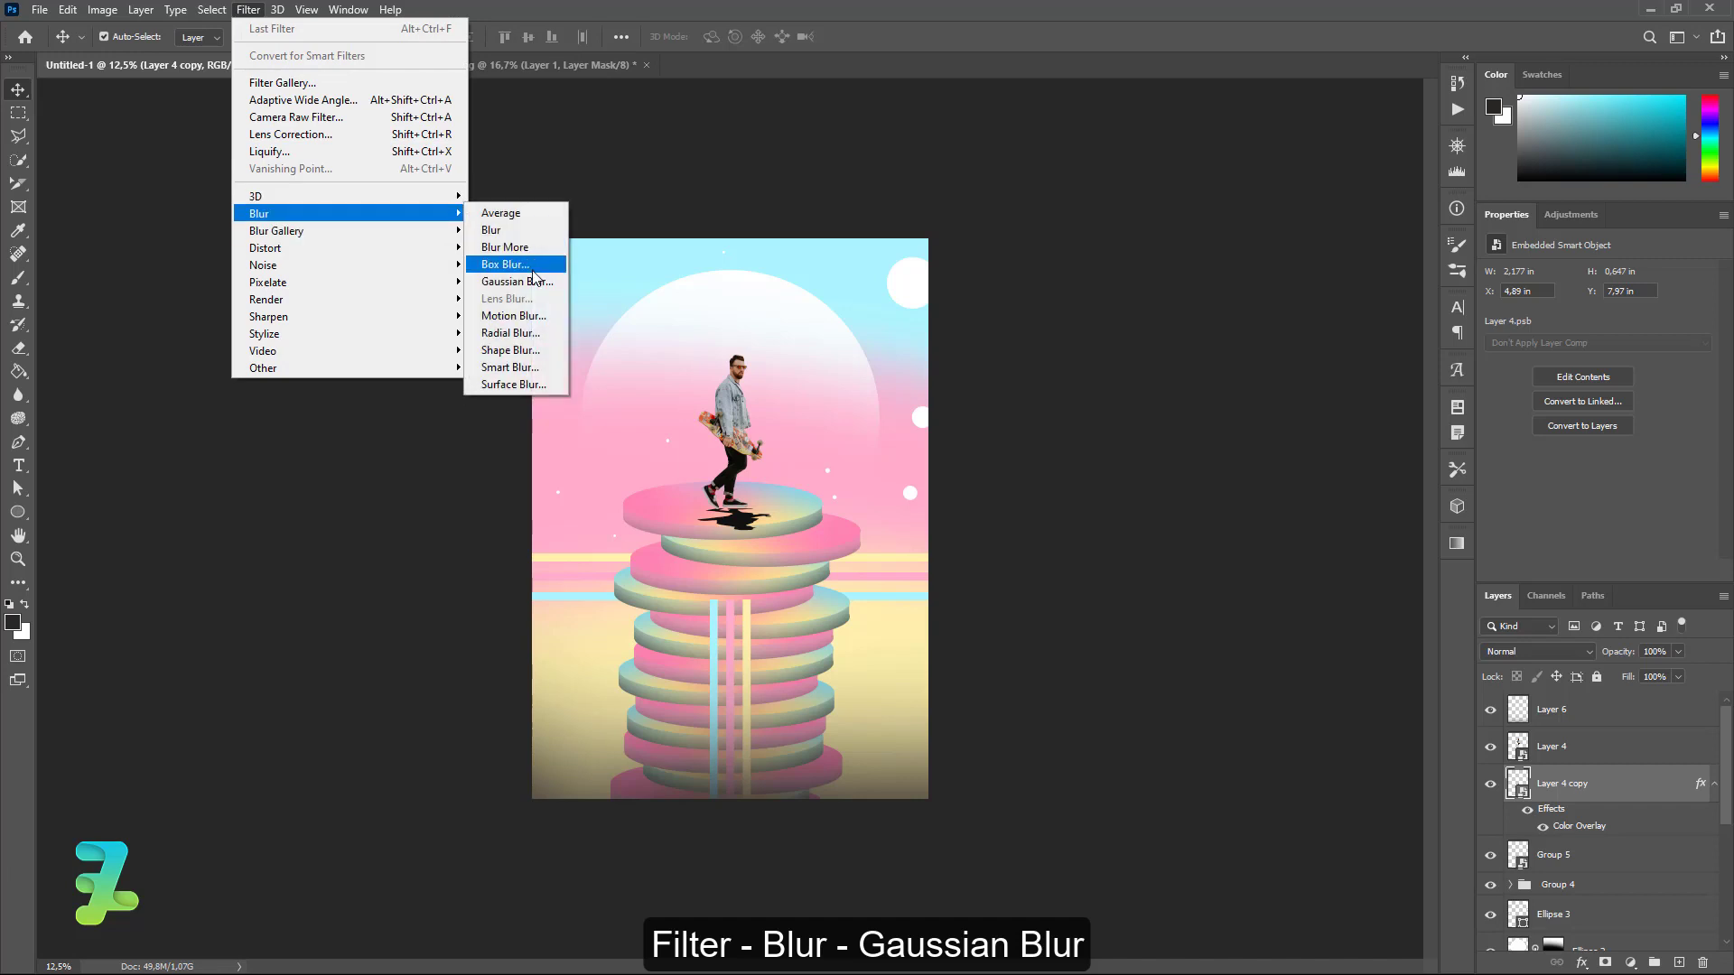
left_click(517, 281)
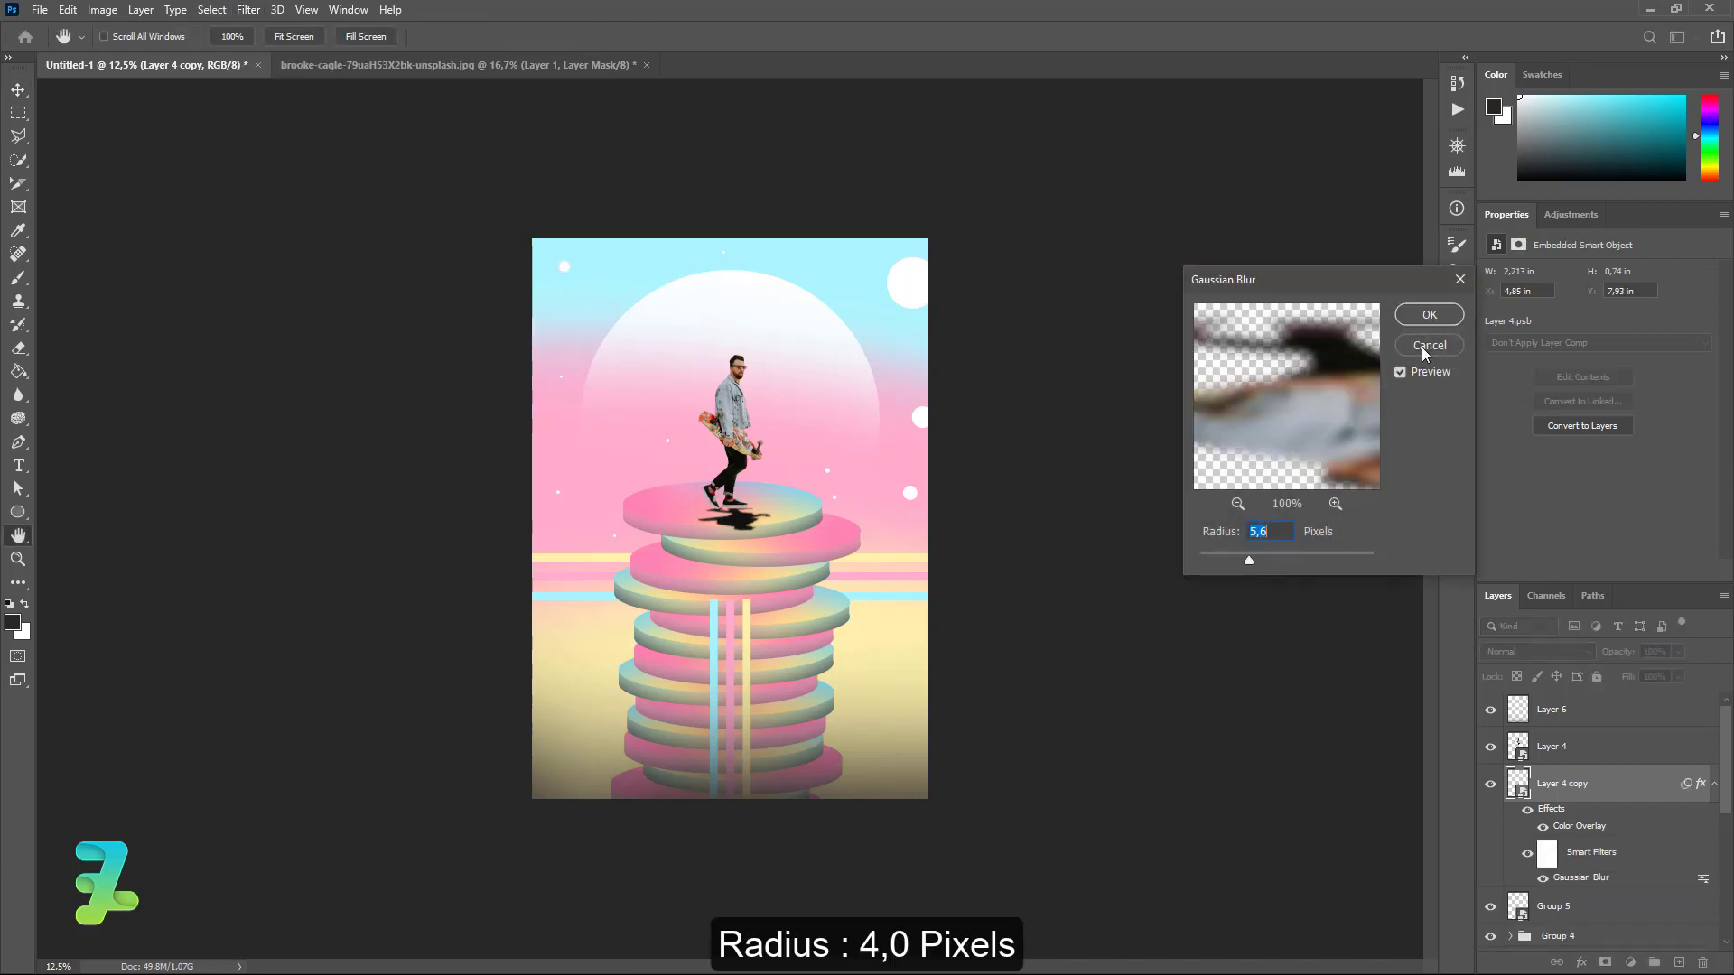
left_click_drag(1249, 560, 1237, 560)
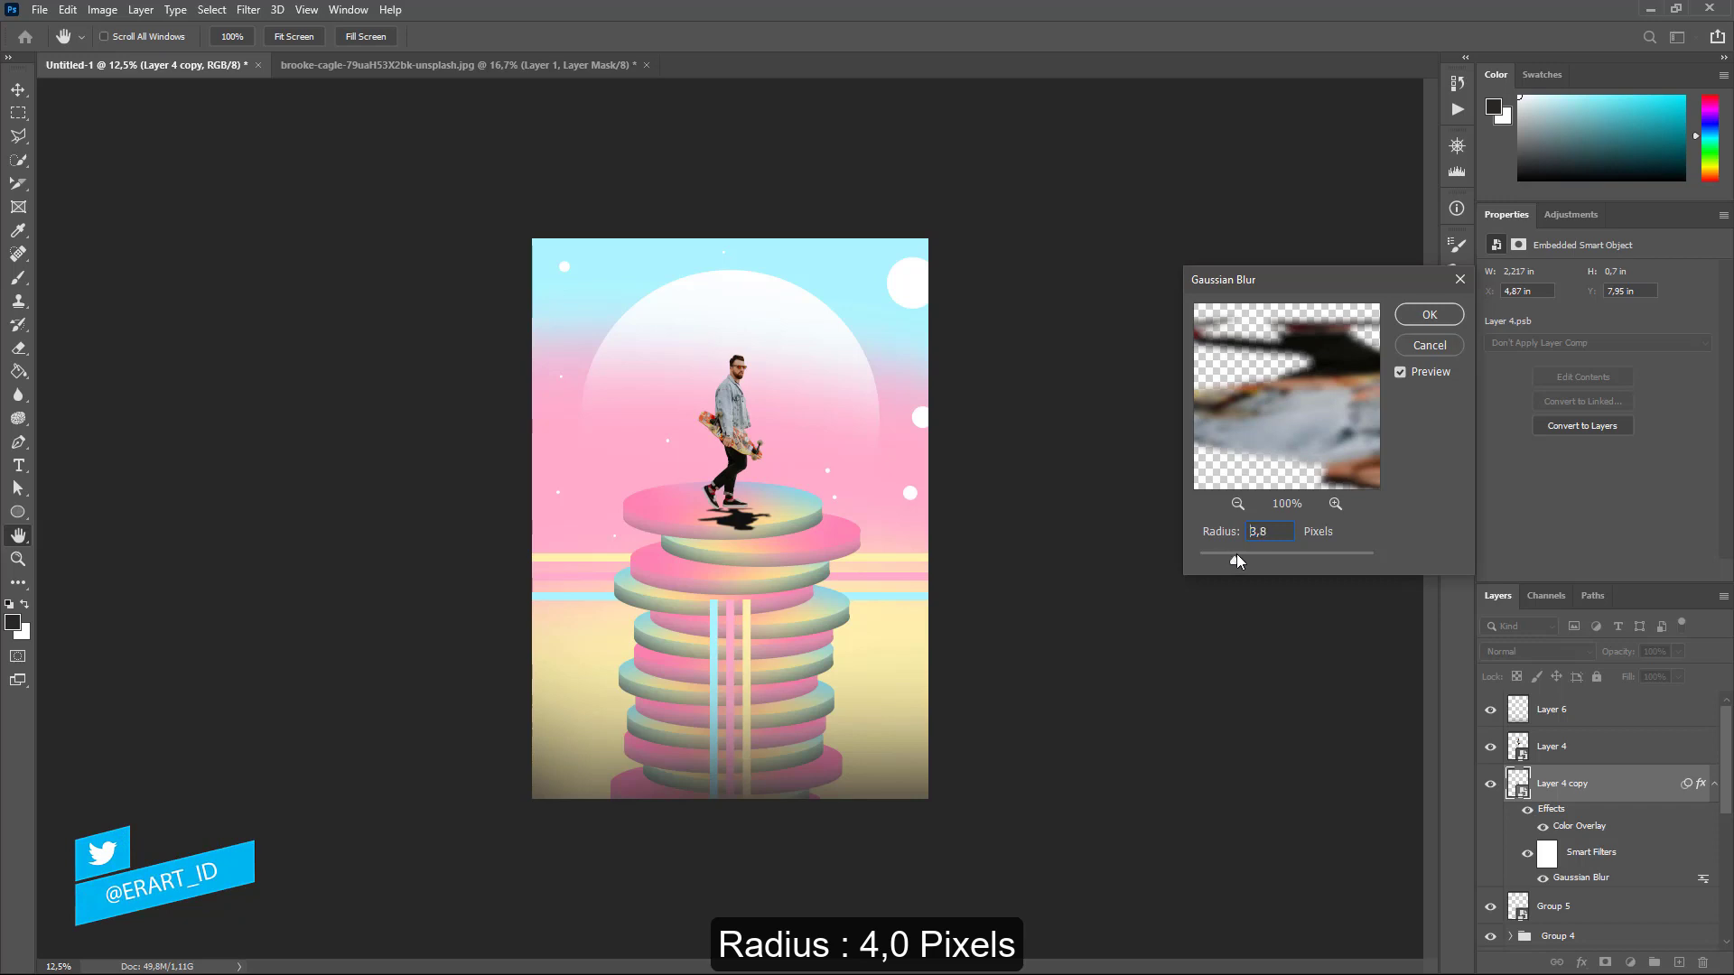
left_click(1429, 314)
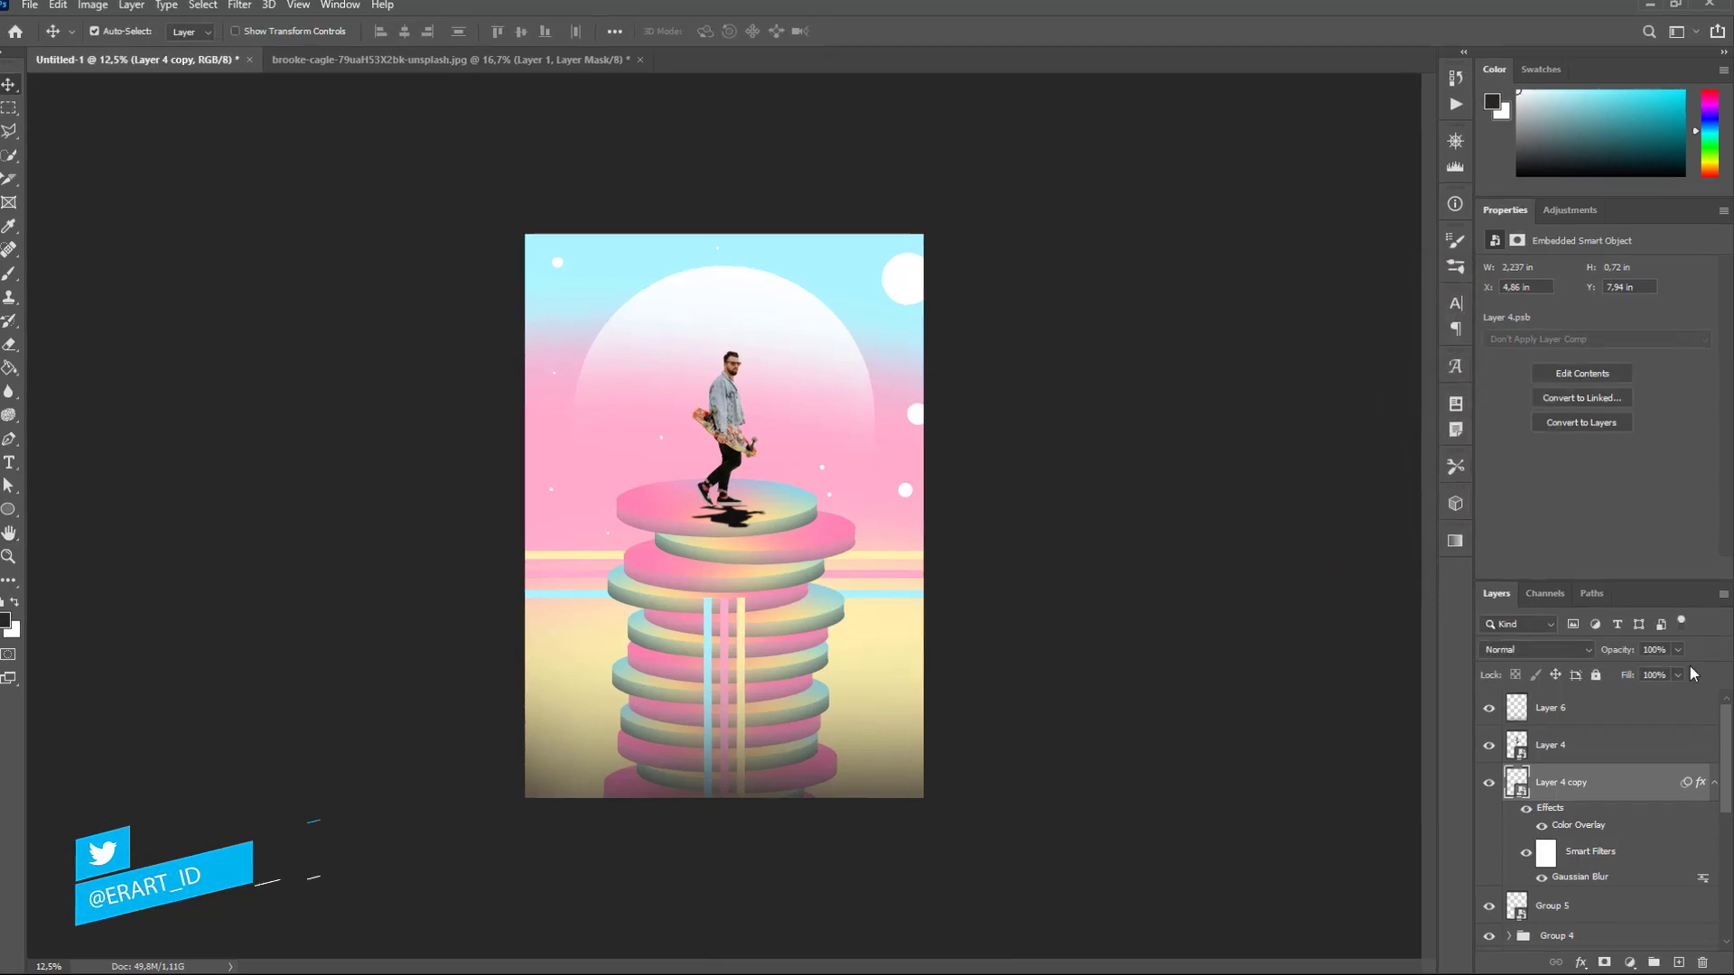
left_click(1677, 651)
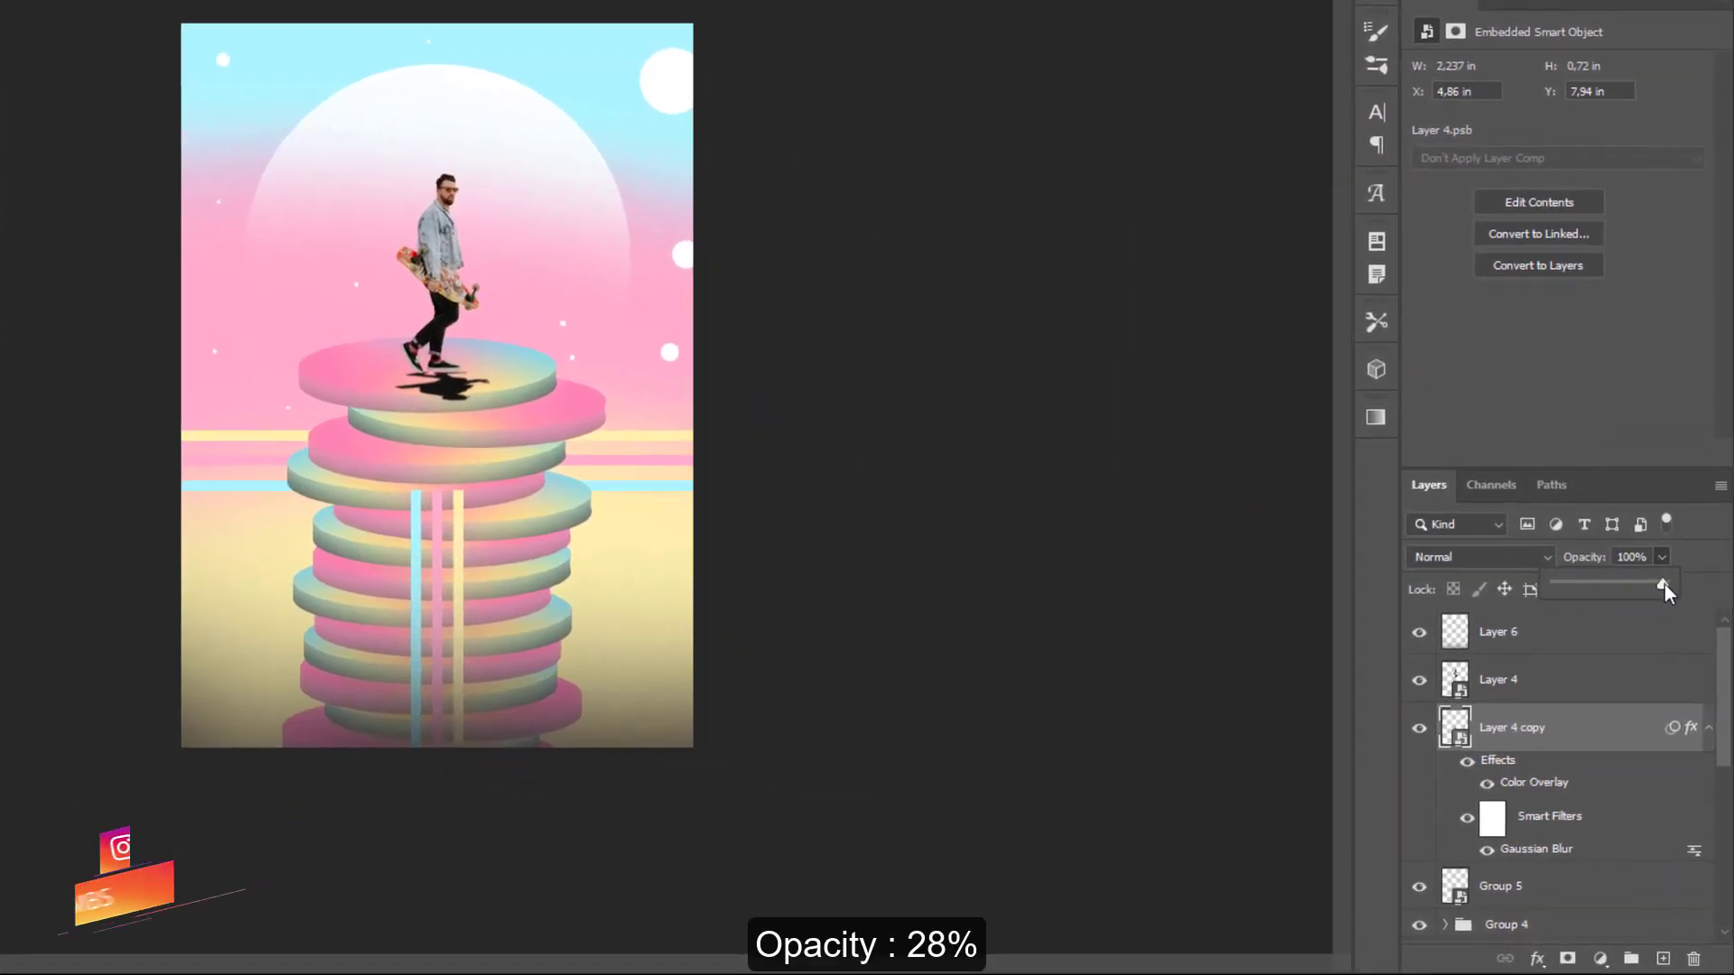
Lower Layer 4 copy's opacity to 28%.
mouse_move(1663, 583)
left_mouse_down()
mouse_move(1573, 593)
mouse_move(1602, 577)
mouse_move(1587, 580)
left_mouse_up()
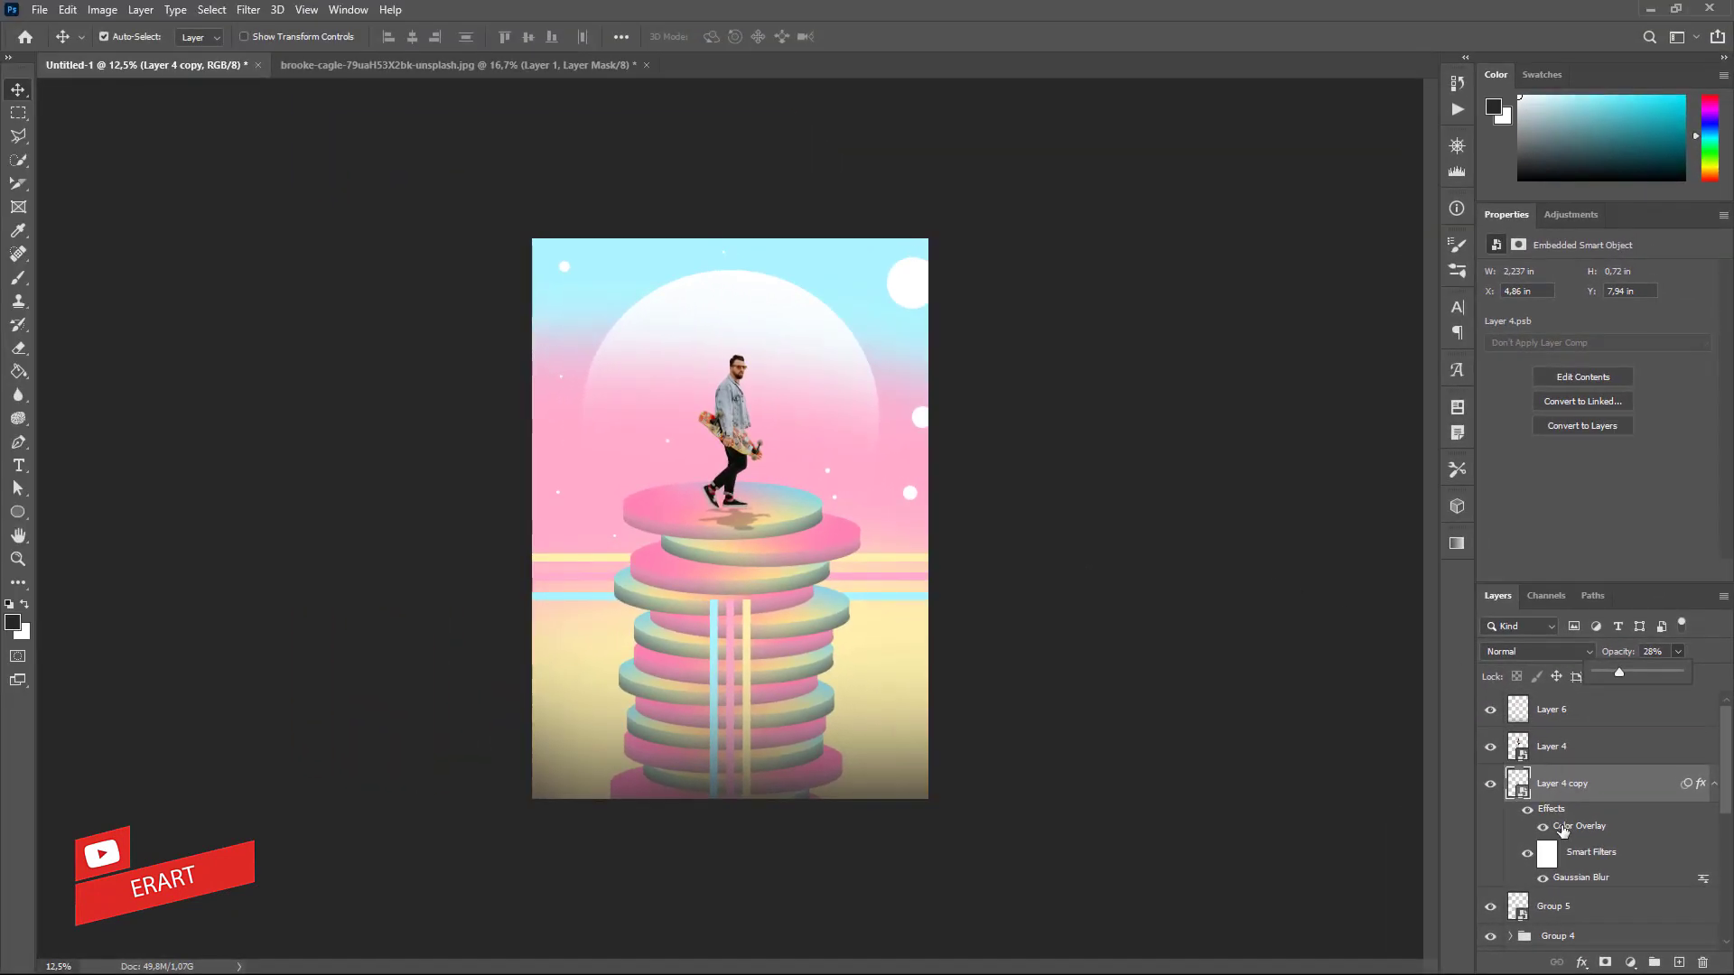
Add a layer mask to Layer 4 copy and set black as the brush colour.
left_click(1605, 962)
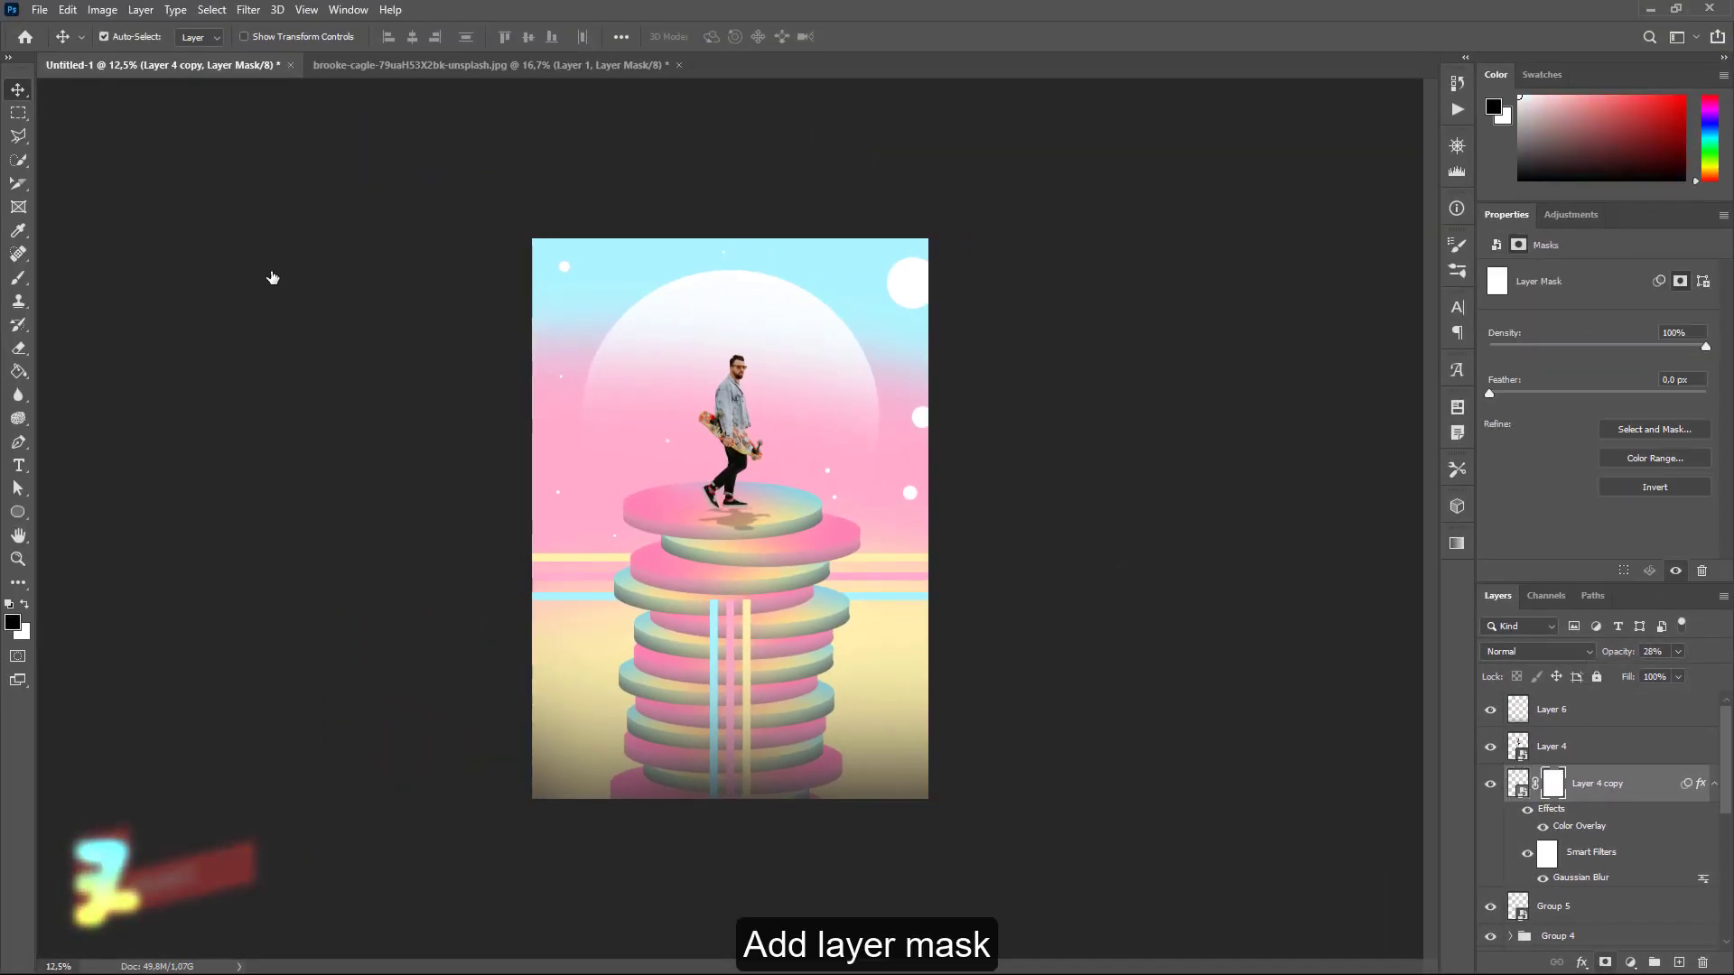
left_click(18, 231)
left_click(13, 622)
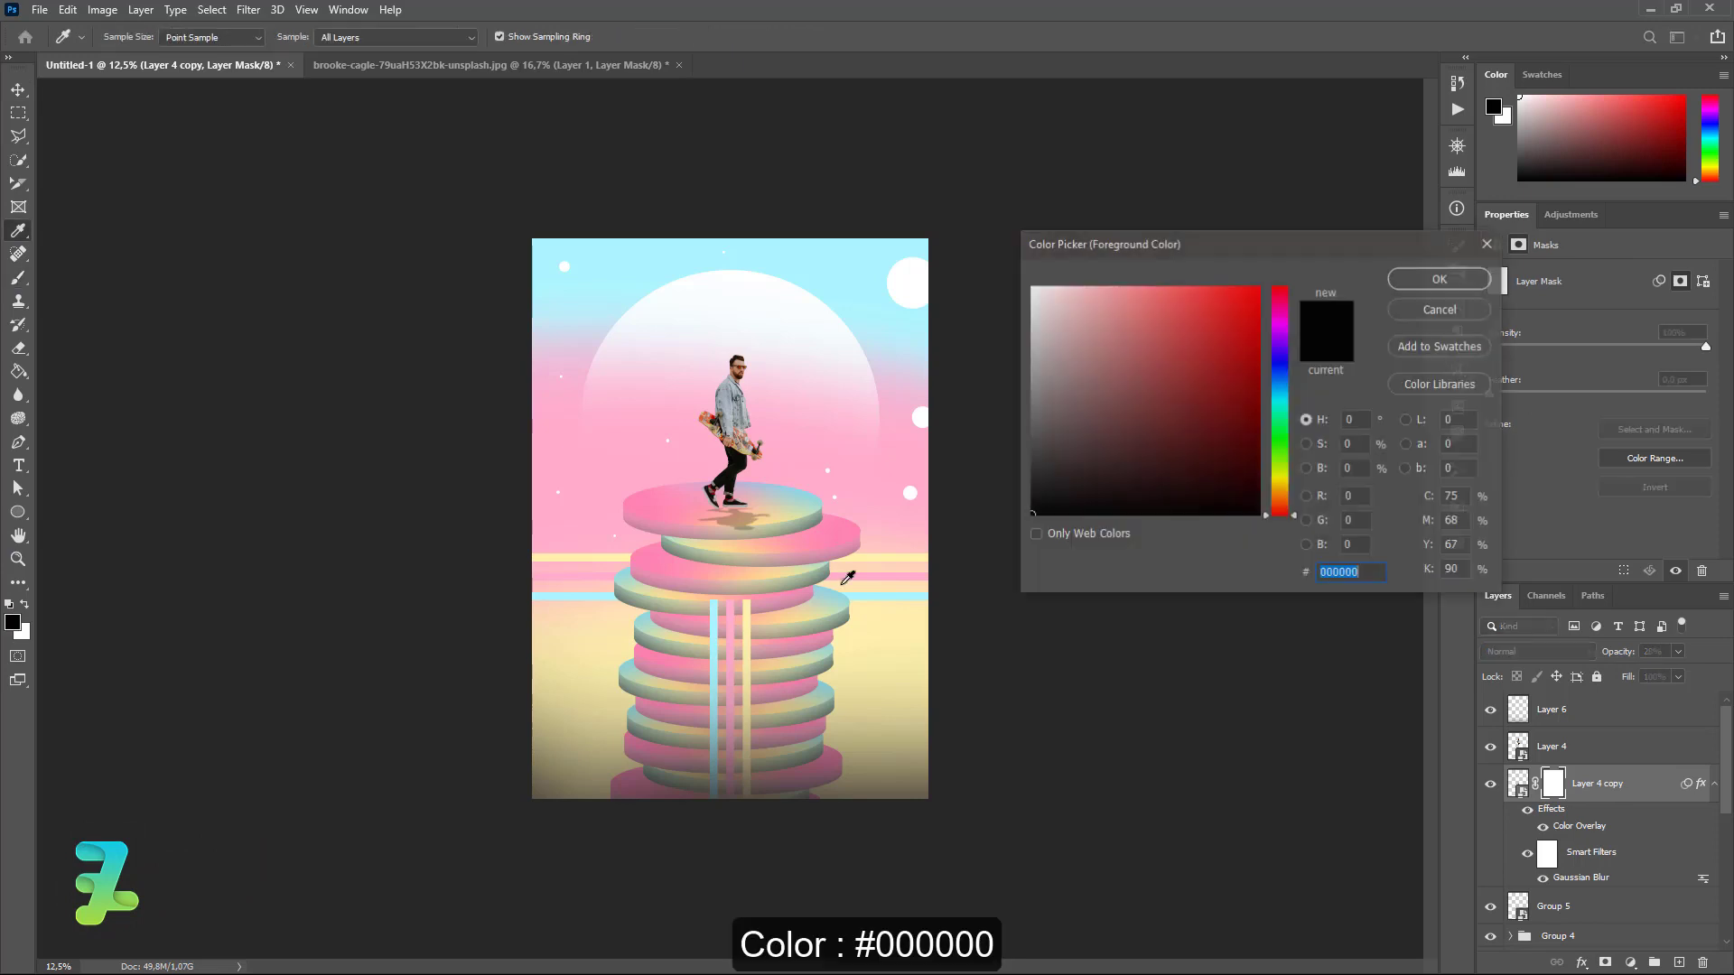
left_click(1429, 280)
key("b")
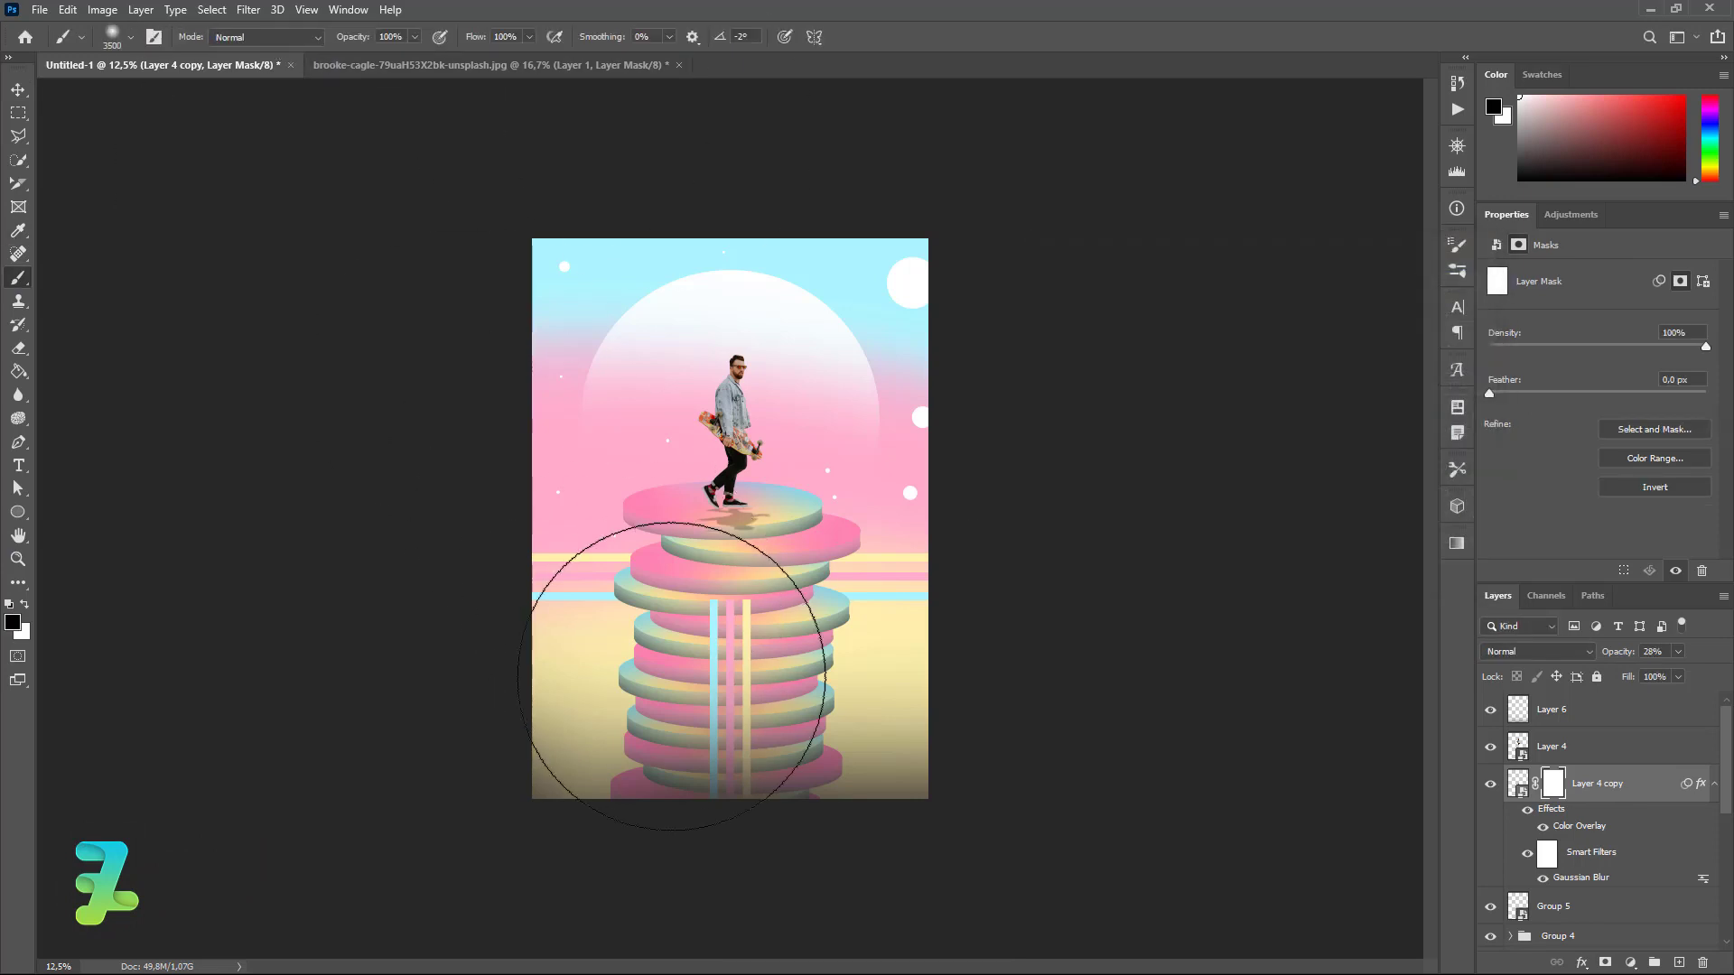
Paint black on the mask to hide parts of the shadow, shrinking the brush.
left_click_drag(733, 694, 754, 689)
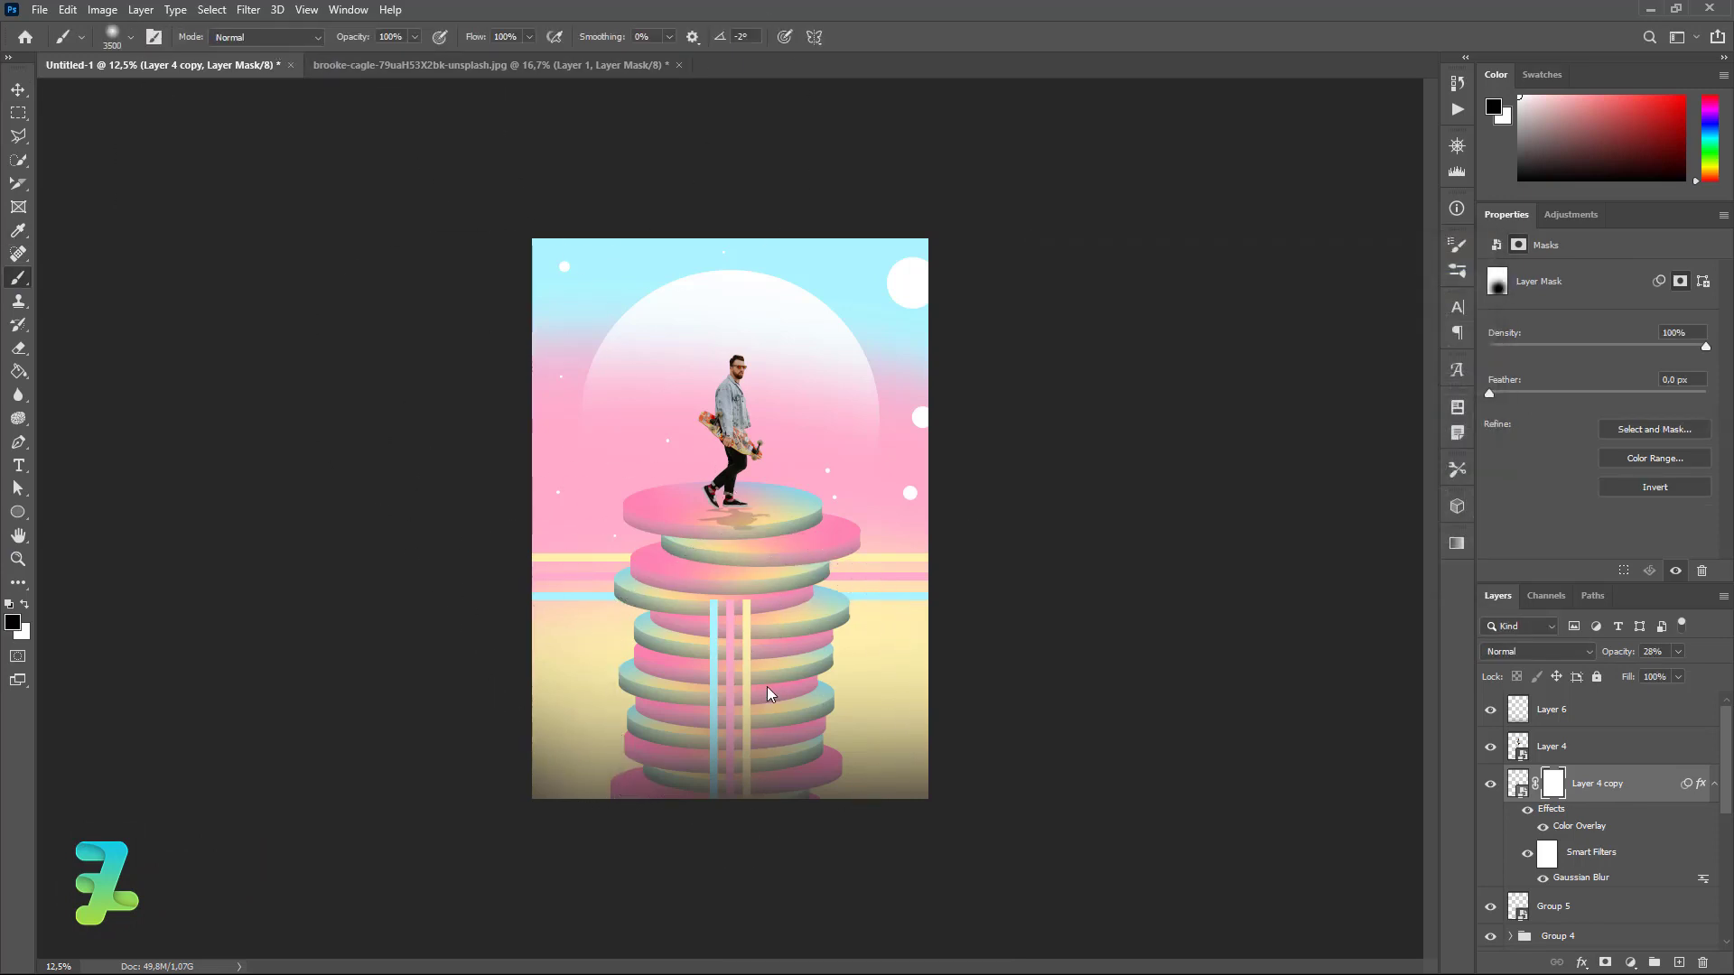
key("[")
key("[")
key("[")
key("[")
key("[")
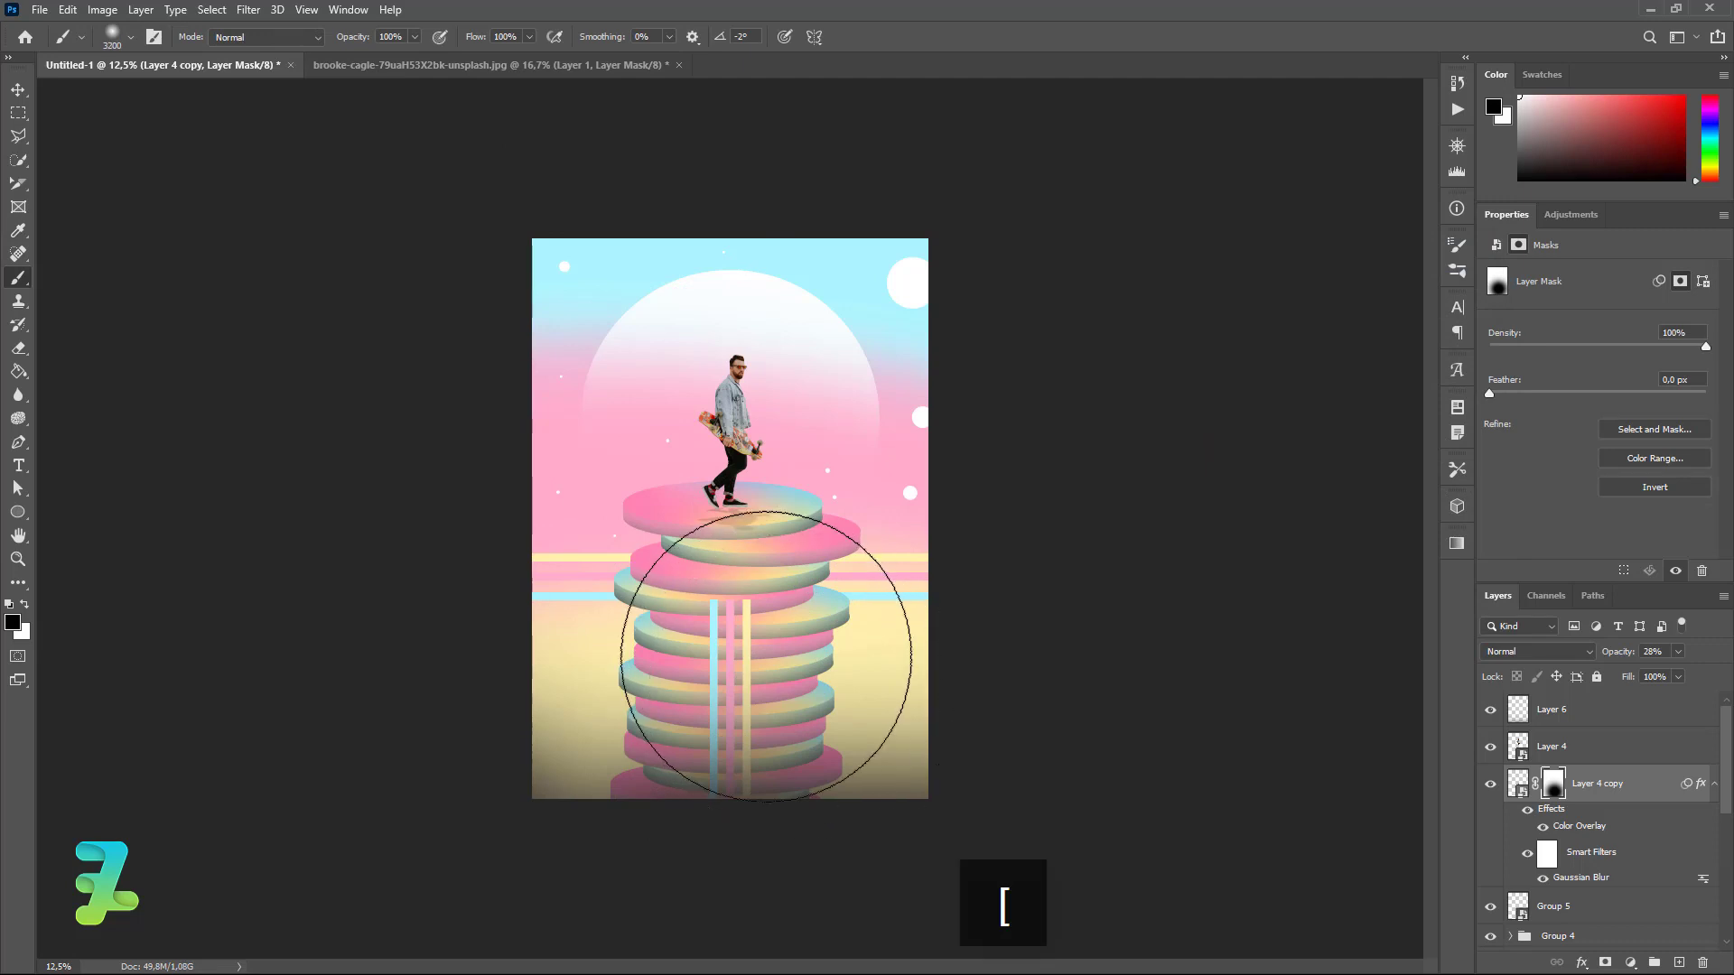
key("[")
key("[")
key("[")
key("[")
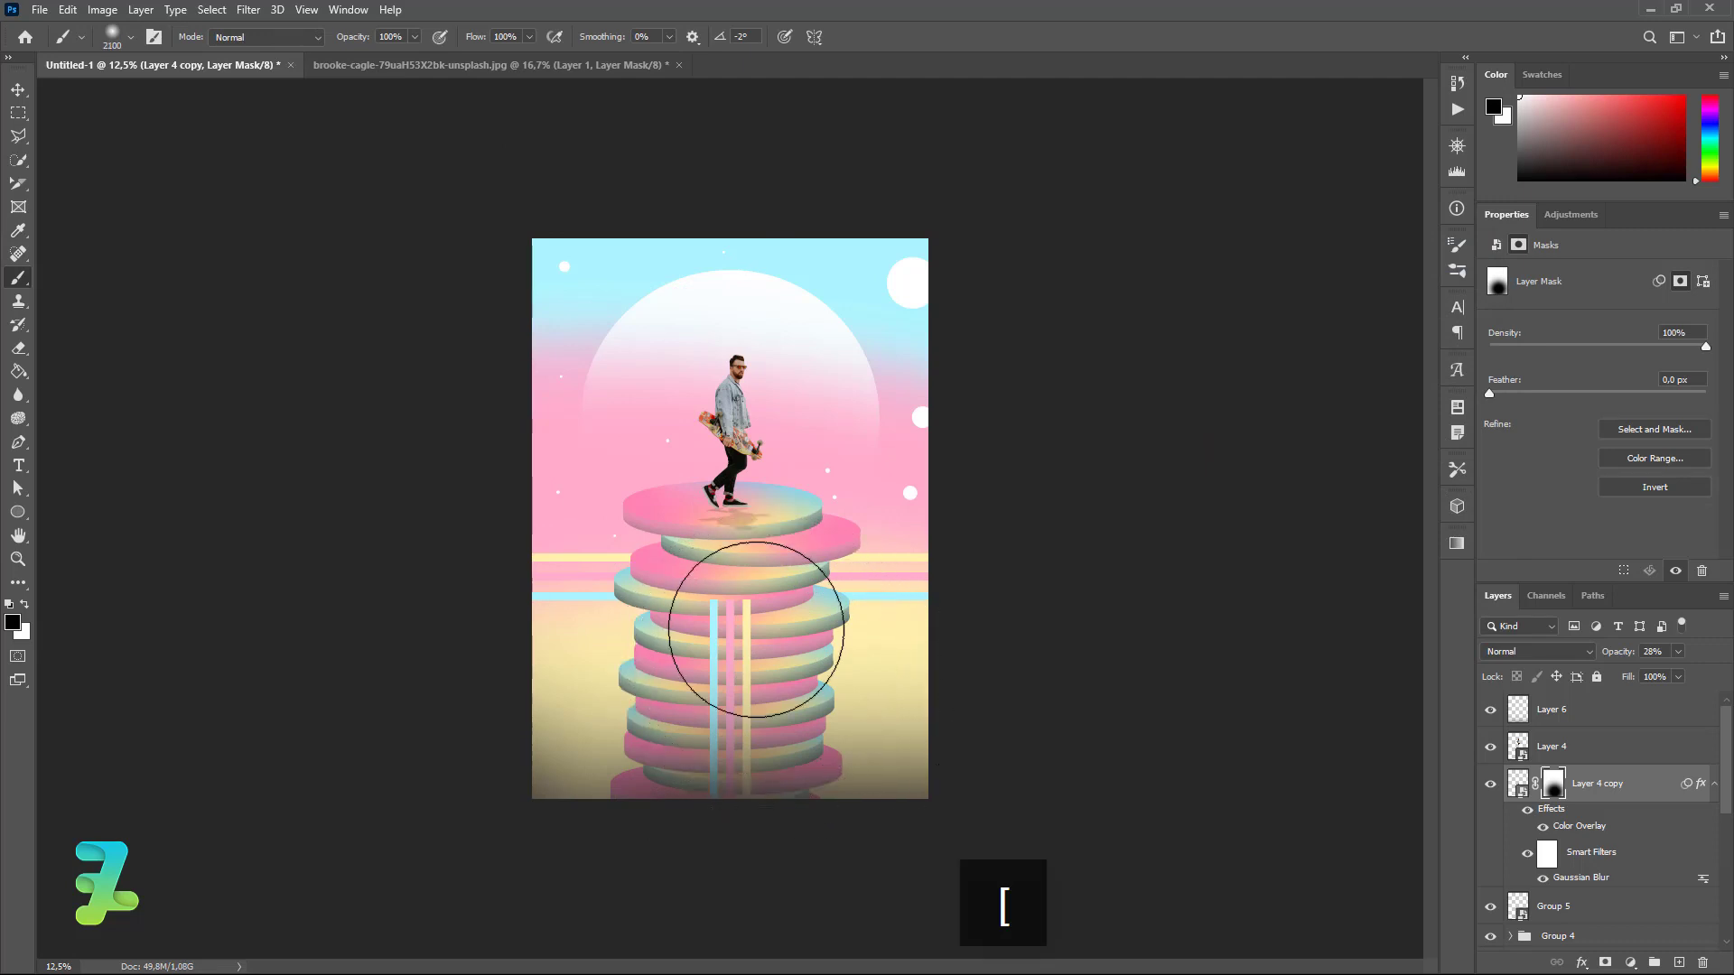
key("[")
key("[")
key("[")
key("[")
key("[")
key("[")
key("[")
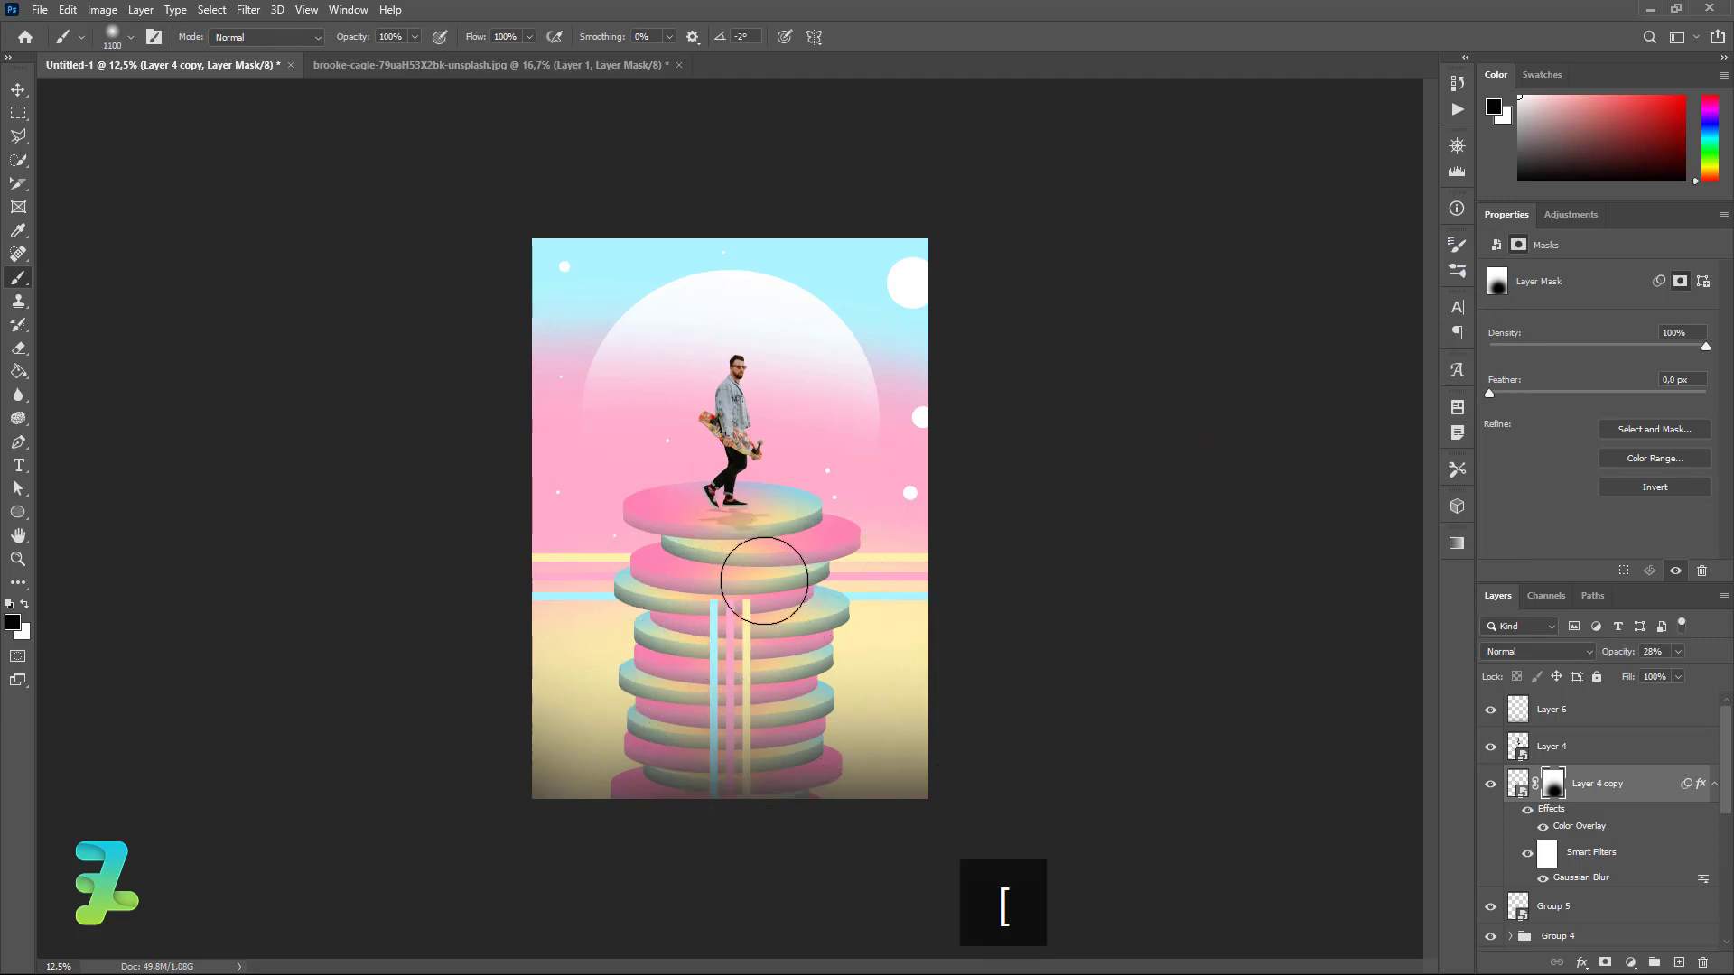
key("[")
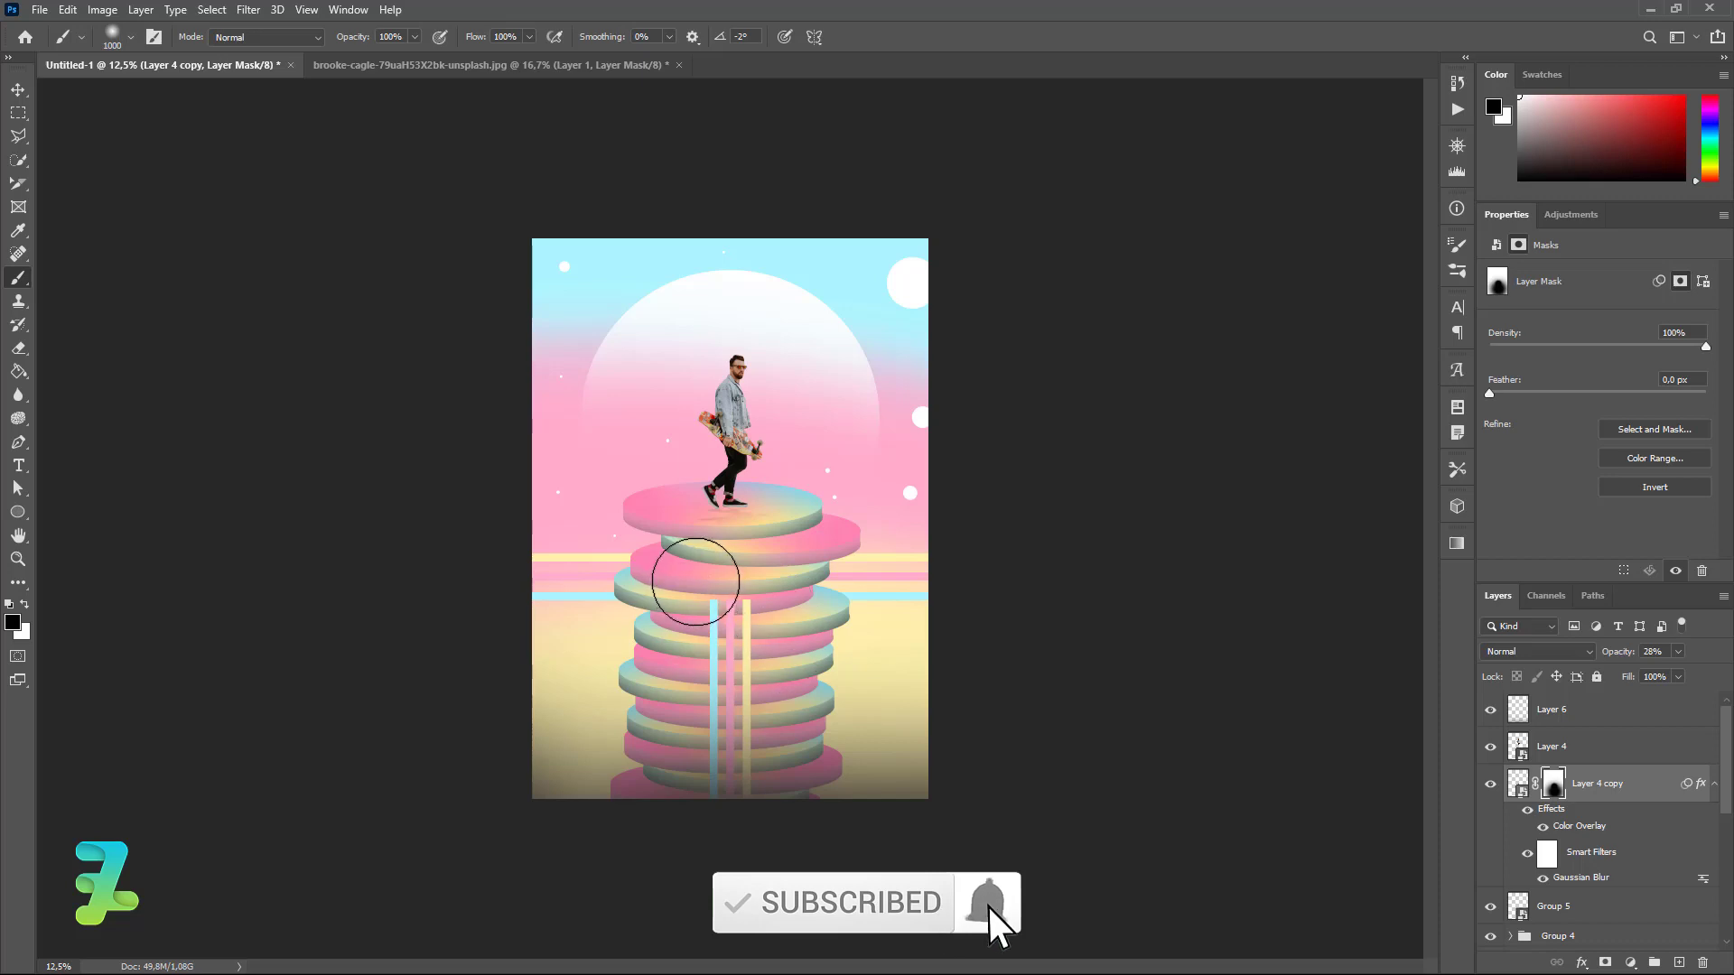
left_click(16, 90)
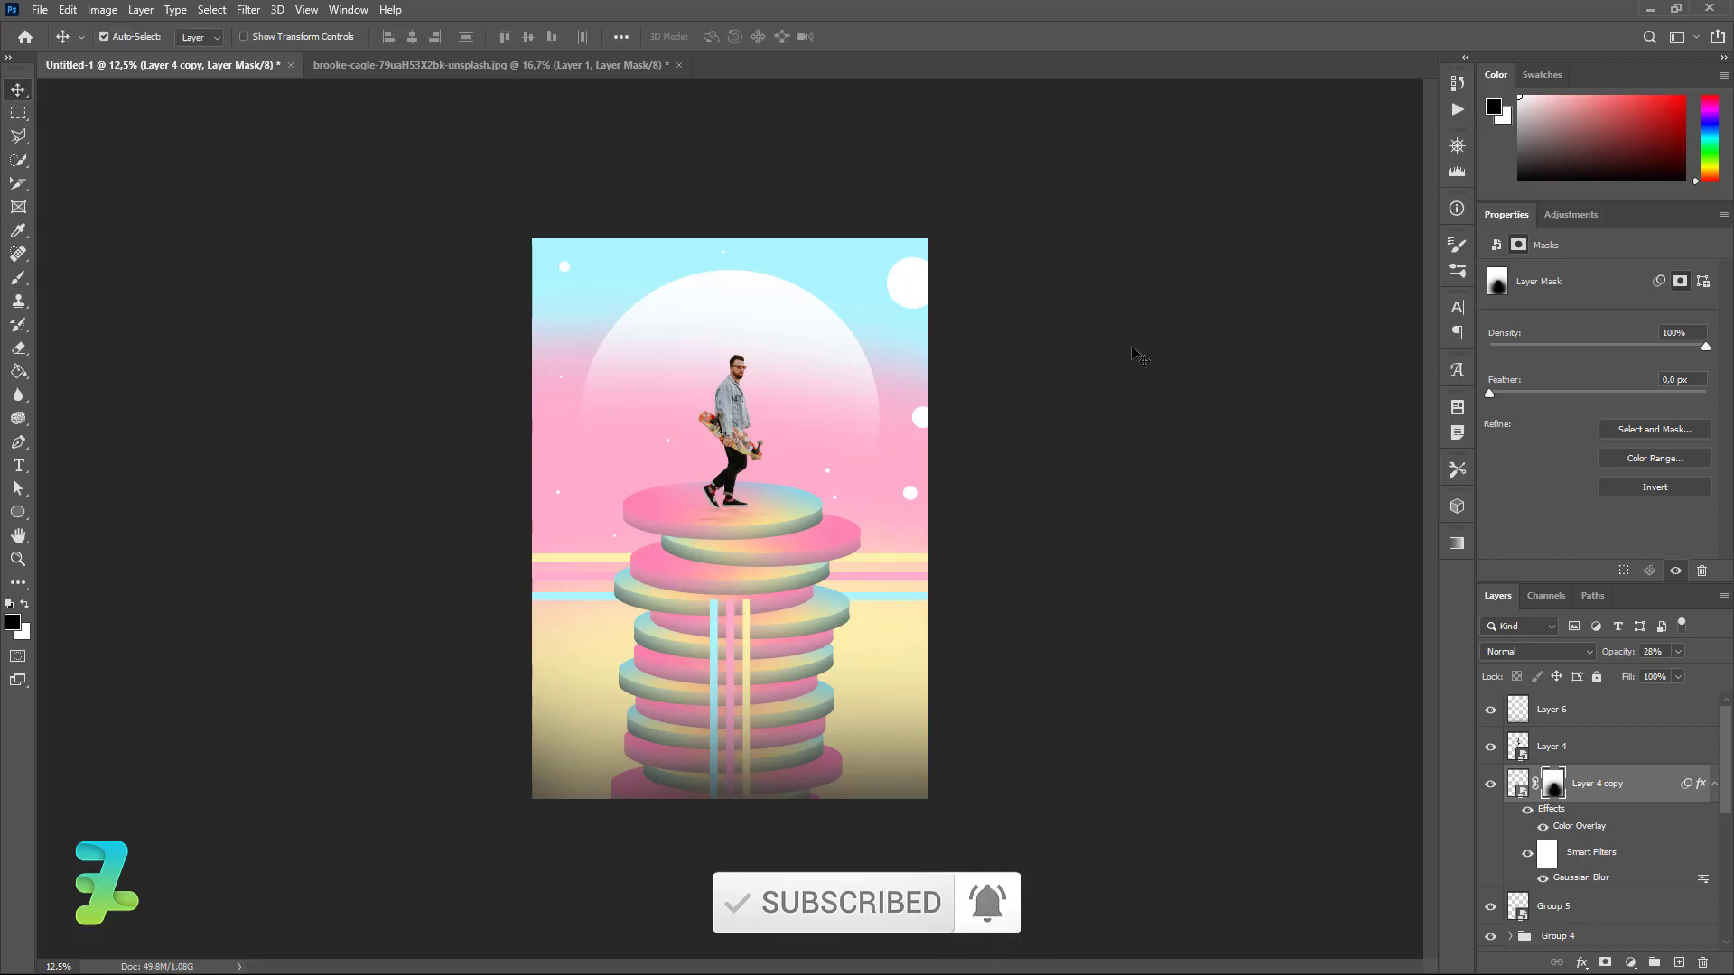
Stamp all visible layers into a new merged Layer 7 above Layer 6.
left_click(1625, 708)
left_click(1491, 710)
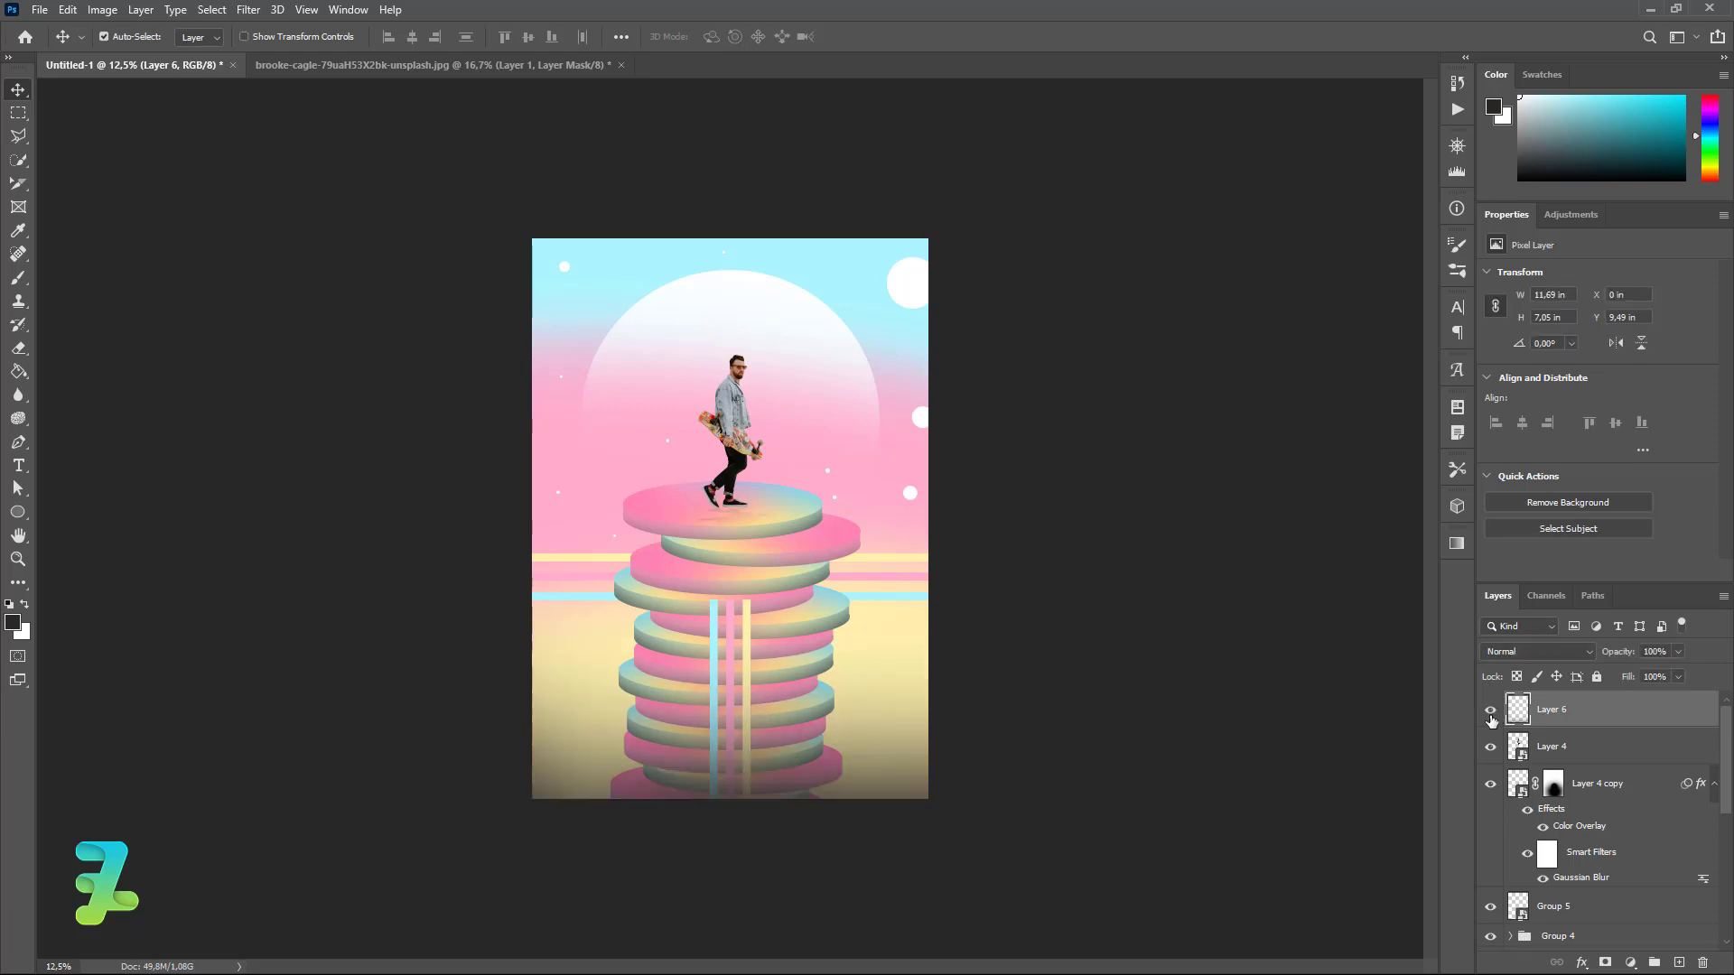
key("ctrl+shift+alt+e")
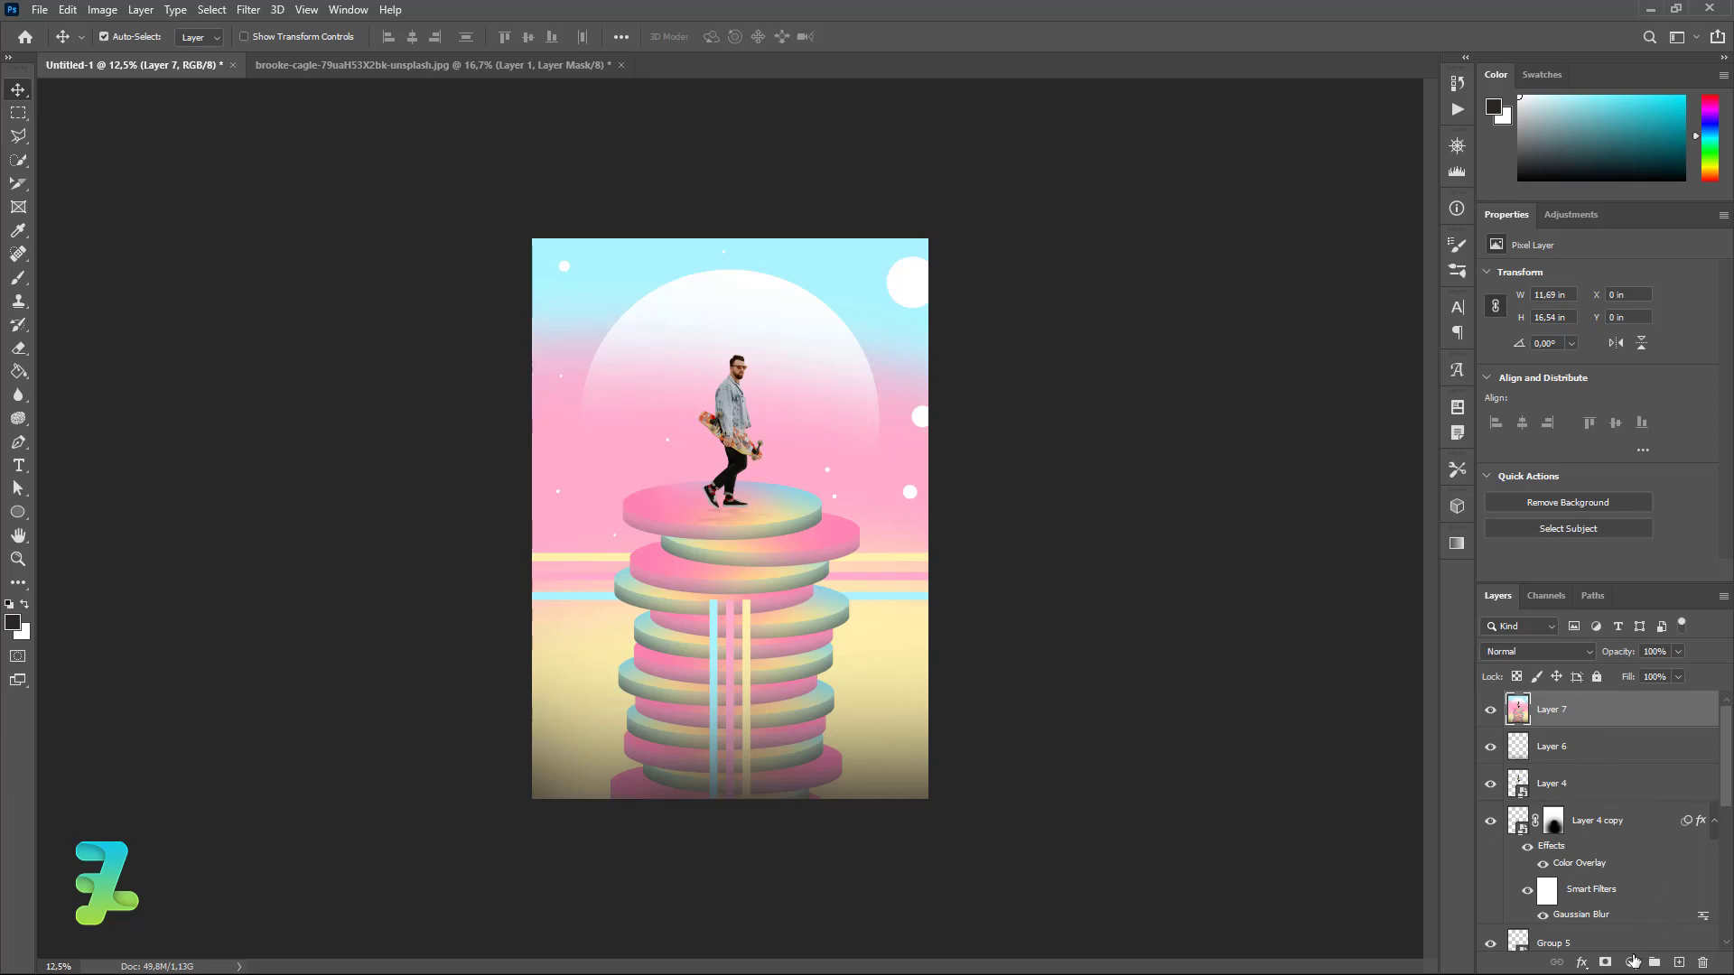
Add 10% Gaussian monochromatic noise to Layer 7.
left_click(247, 10)
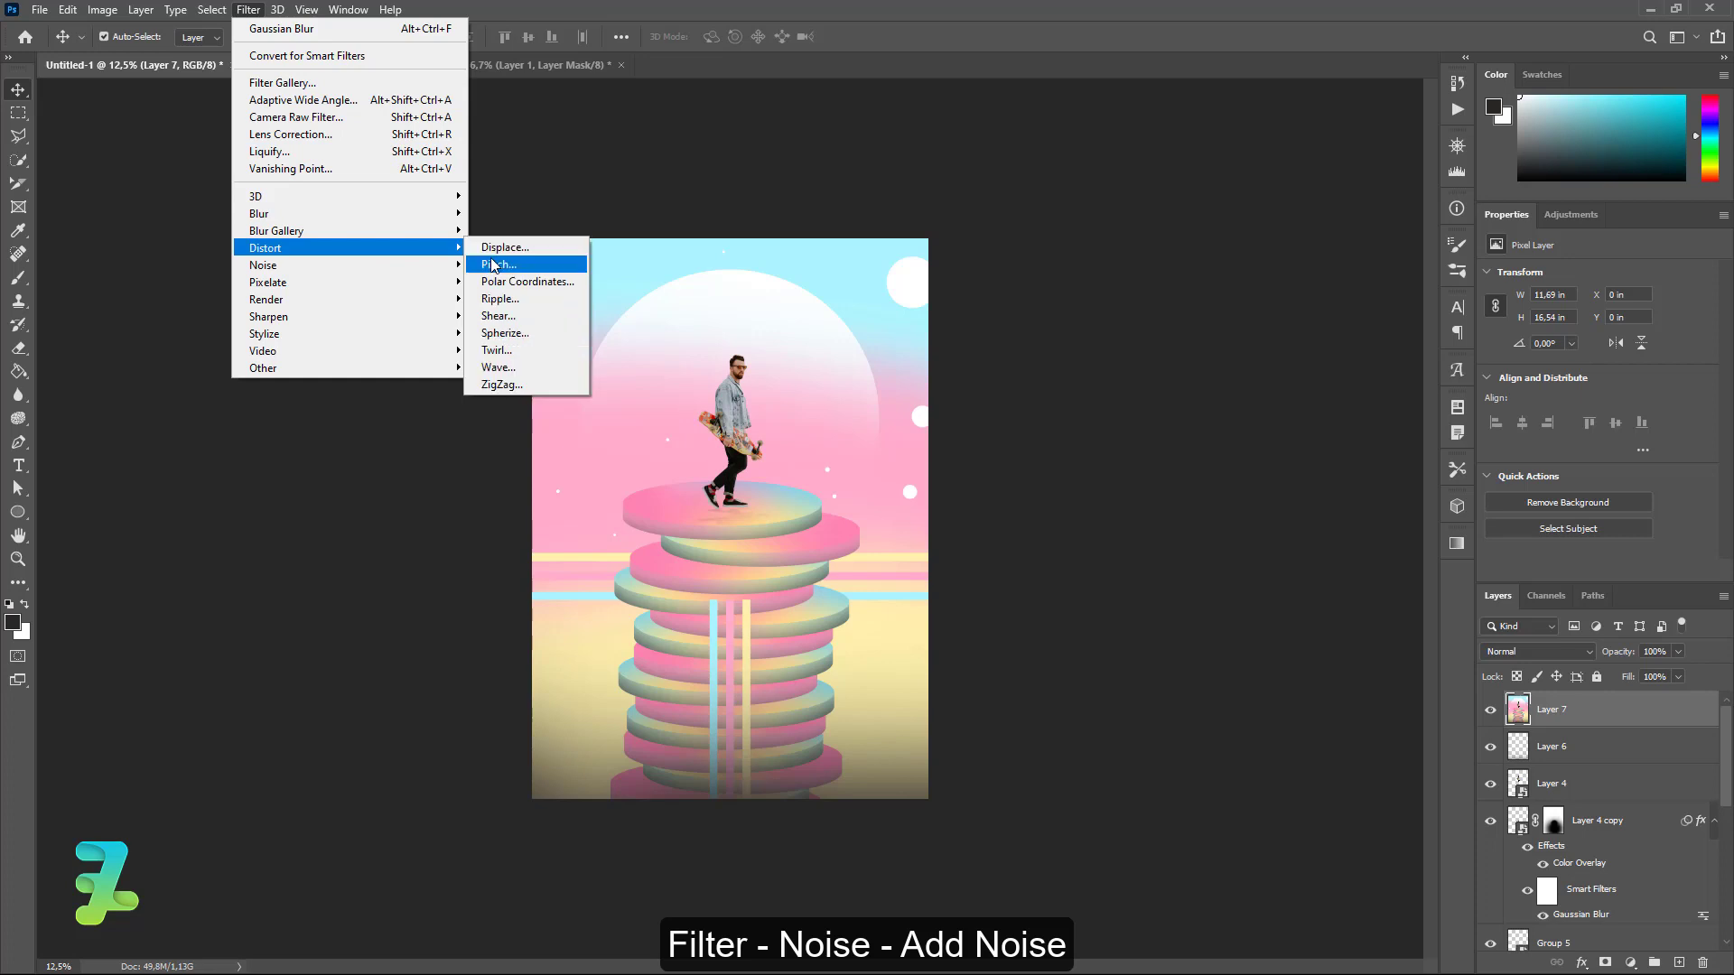
mouse_move(262, 266)
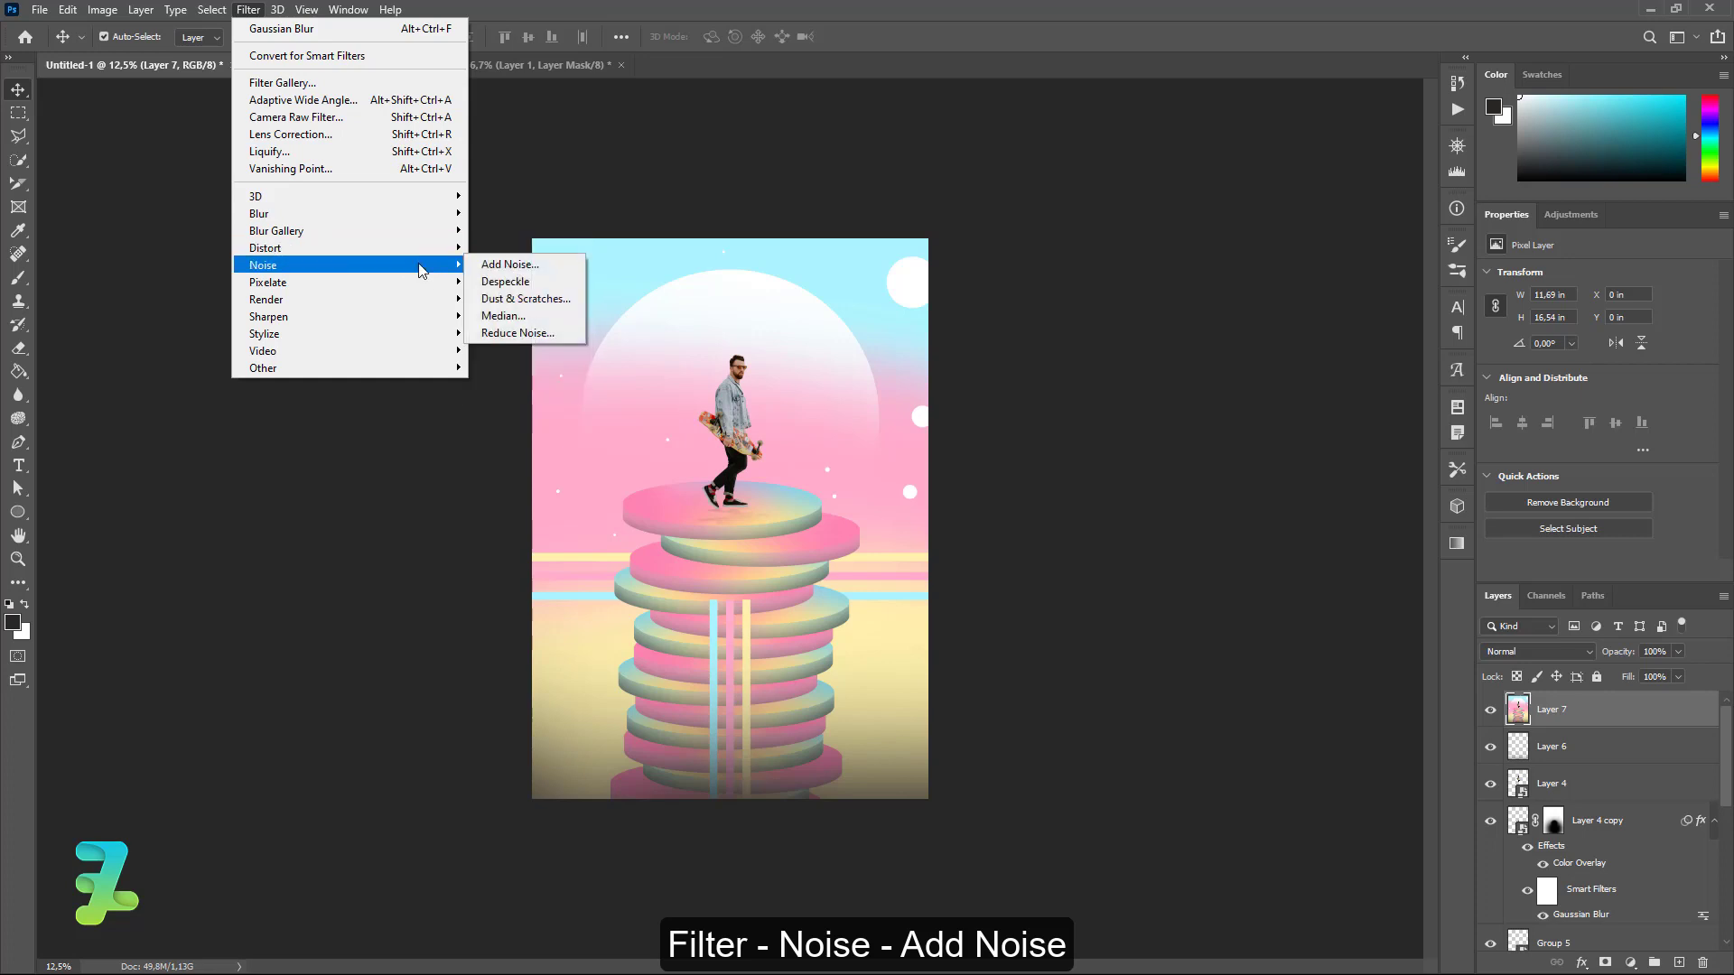
left_click(511, 263)
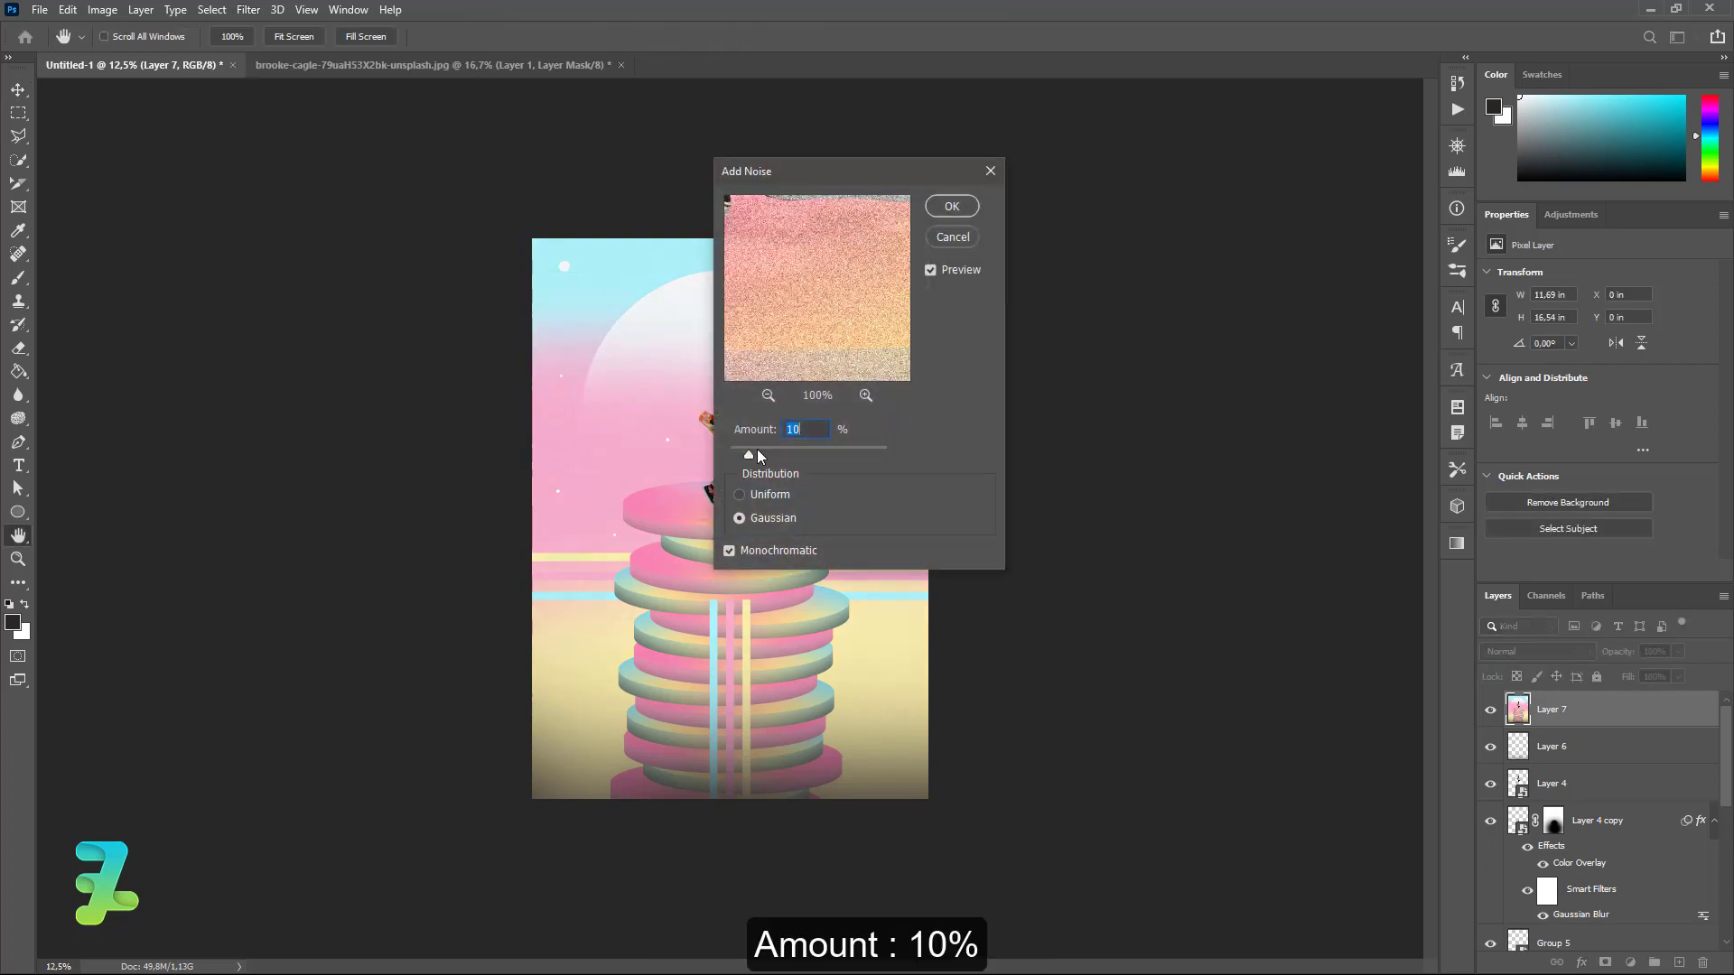
left_click(739, 519)
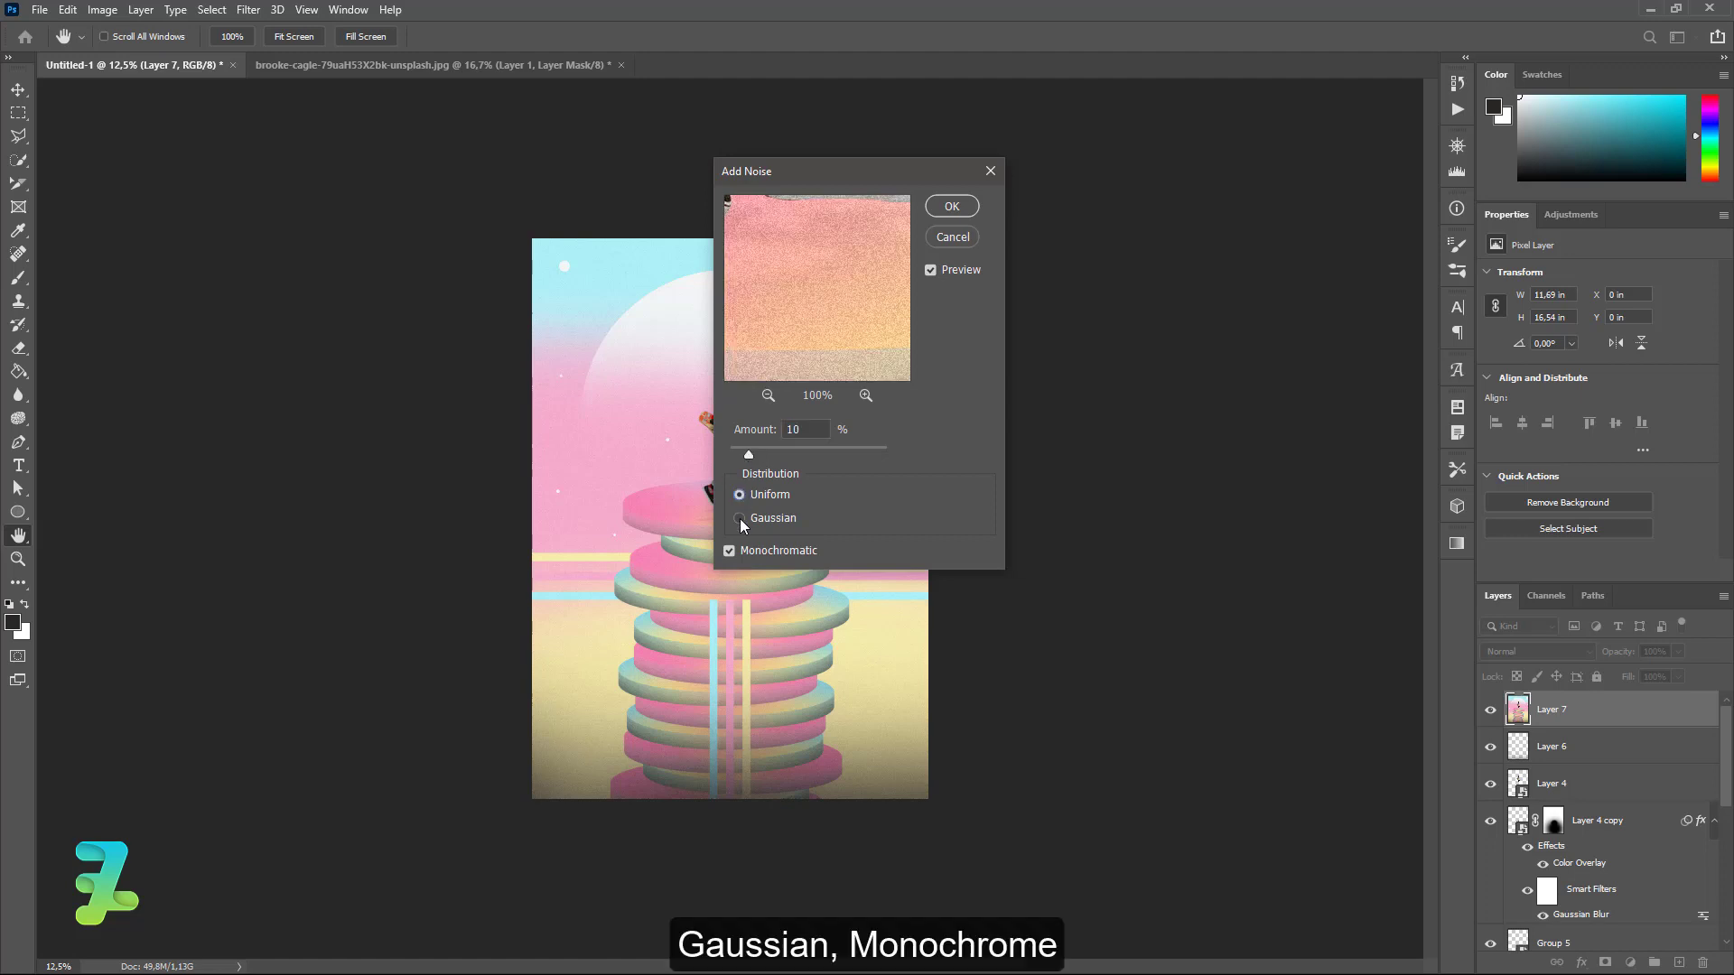
left_click(949, 206)
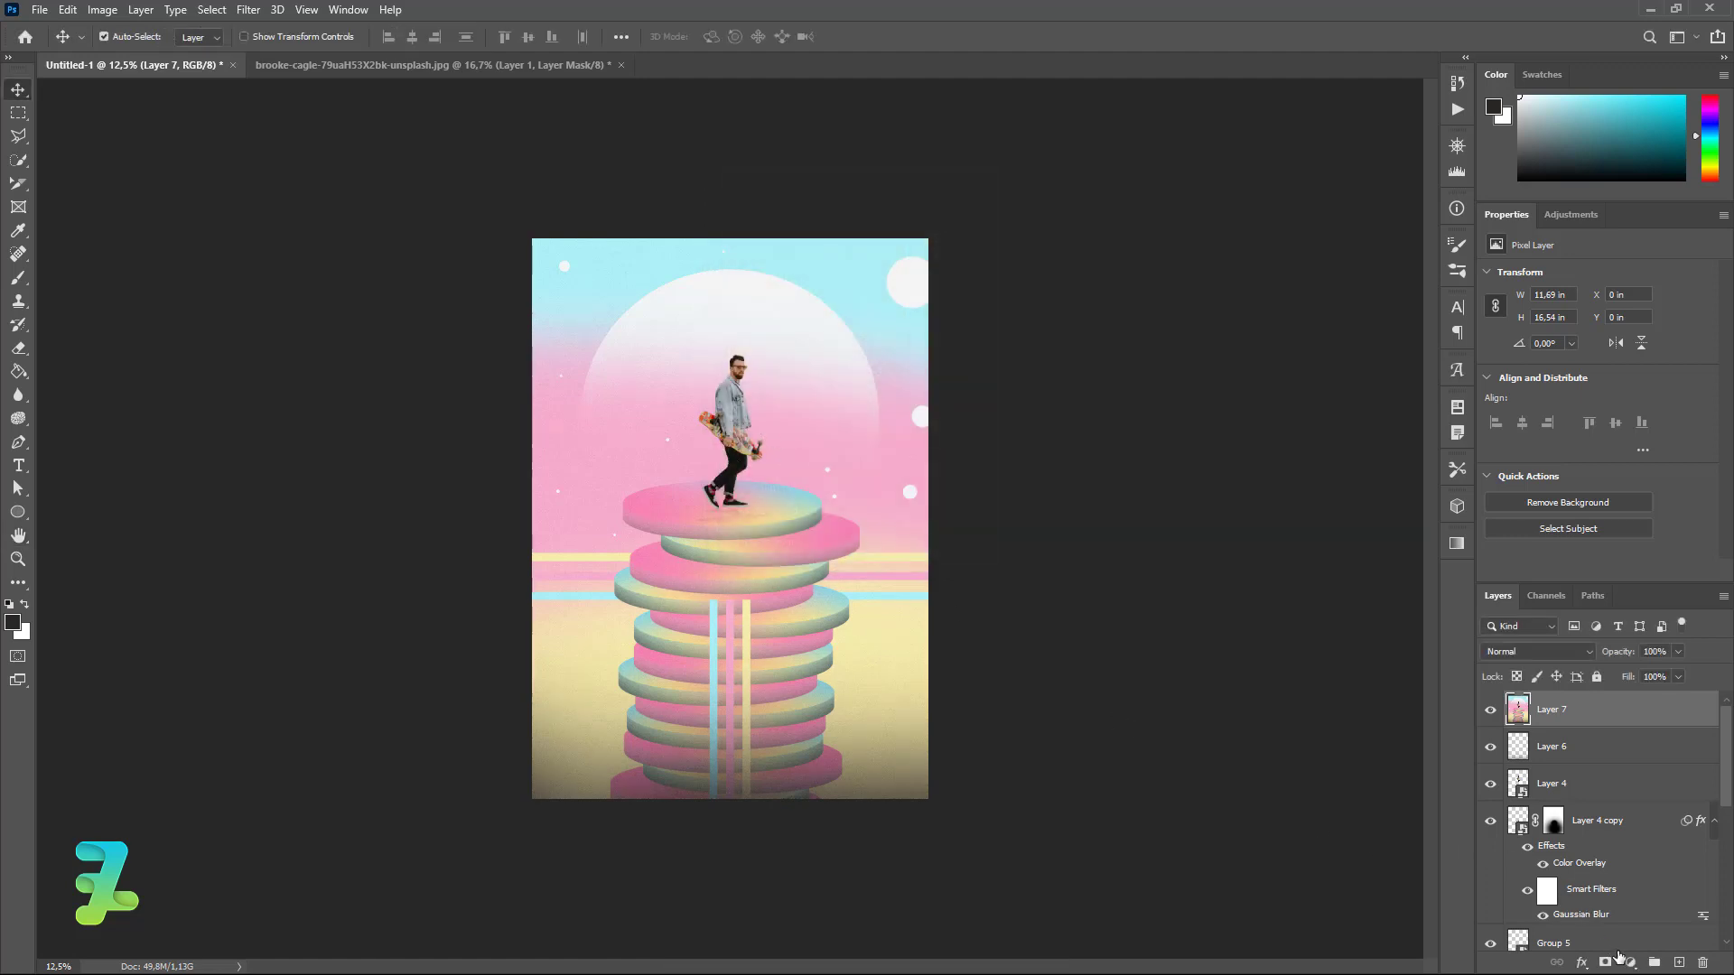
Add a Pattern Fill layer with the fine diagonal-stripe pattern over the whole poster.
left_click(1629, 963)
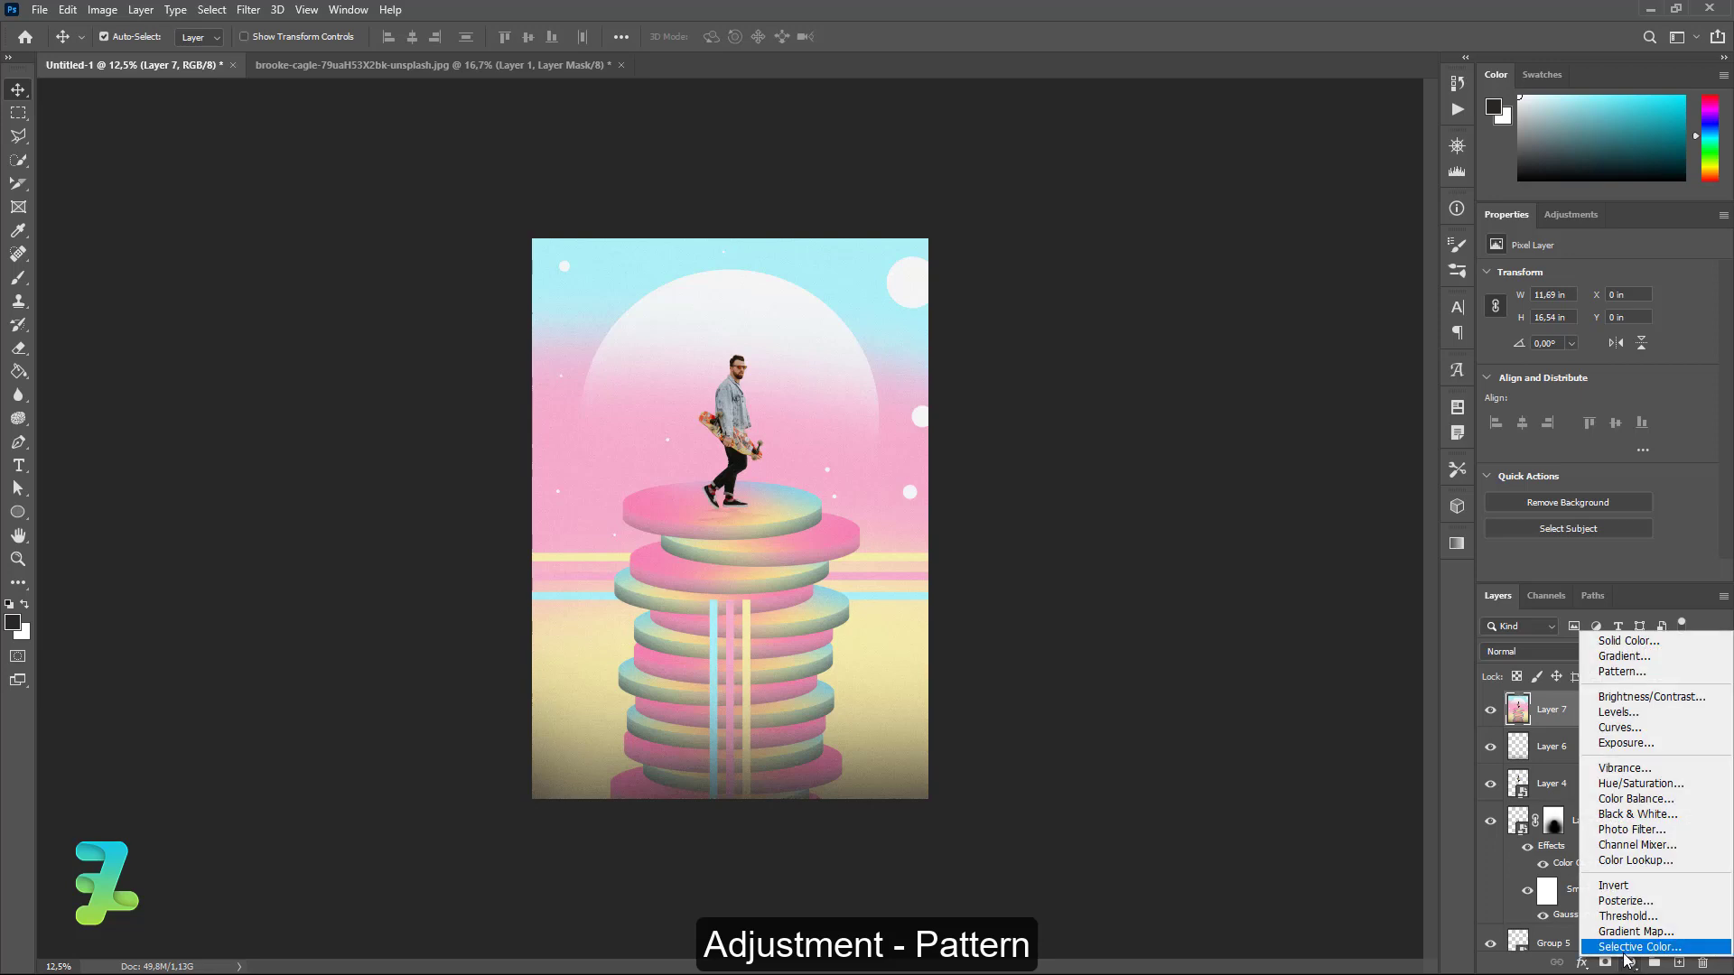
left_click(1599, 672)
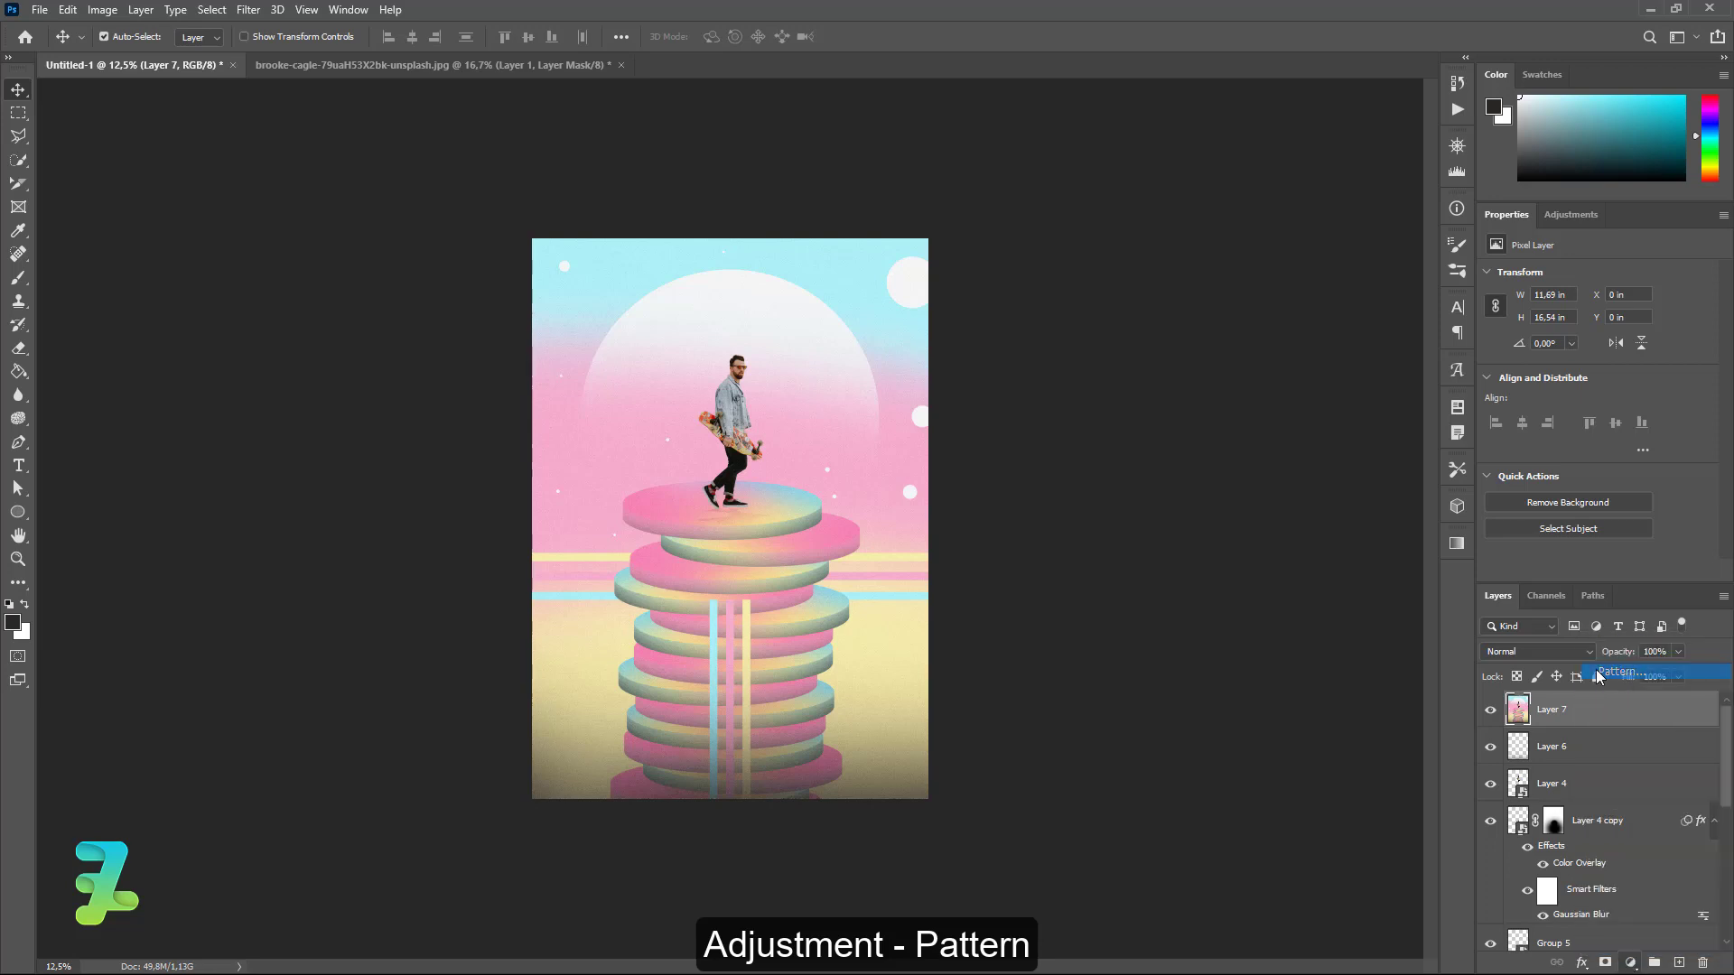
left_click(775, 316)
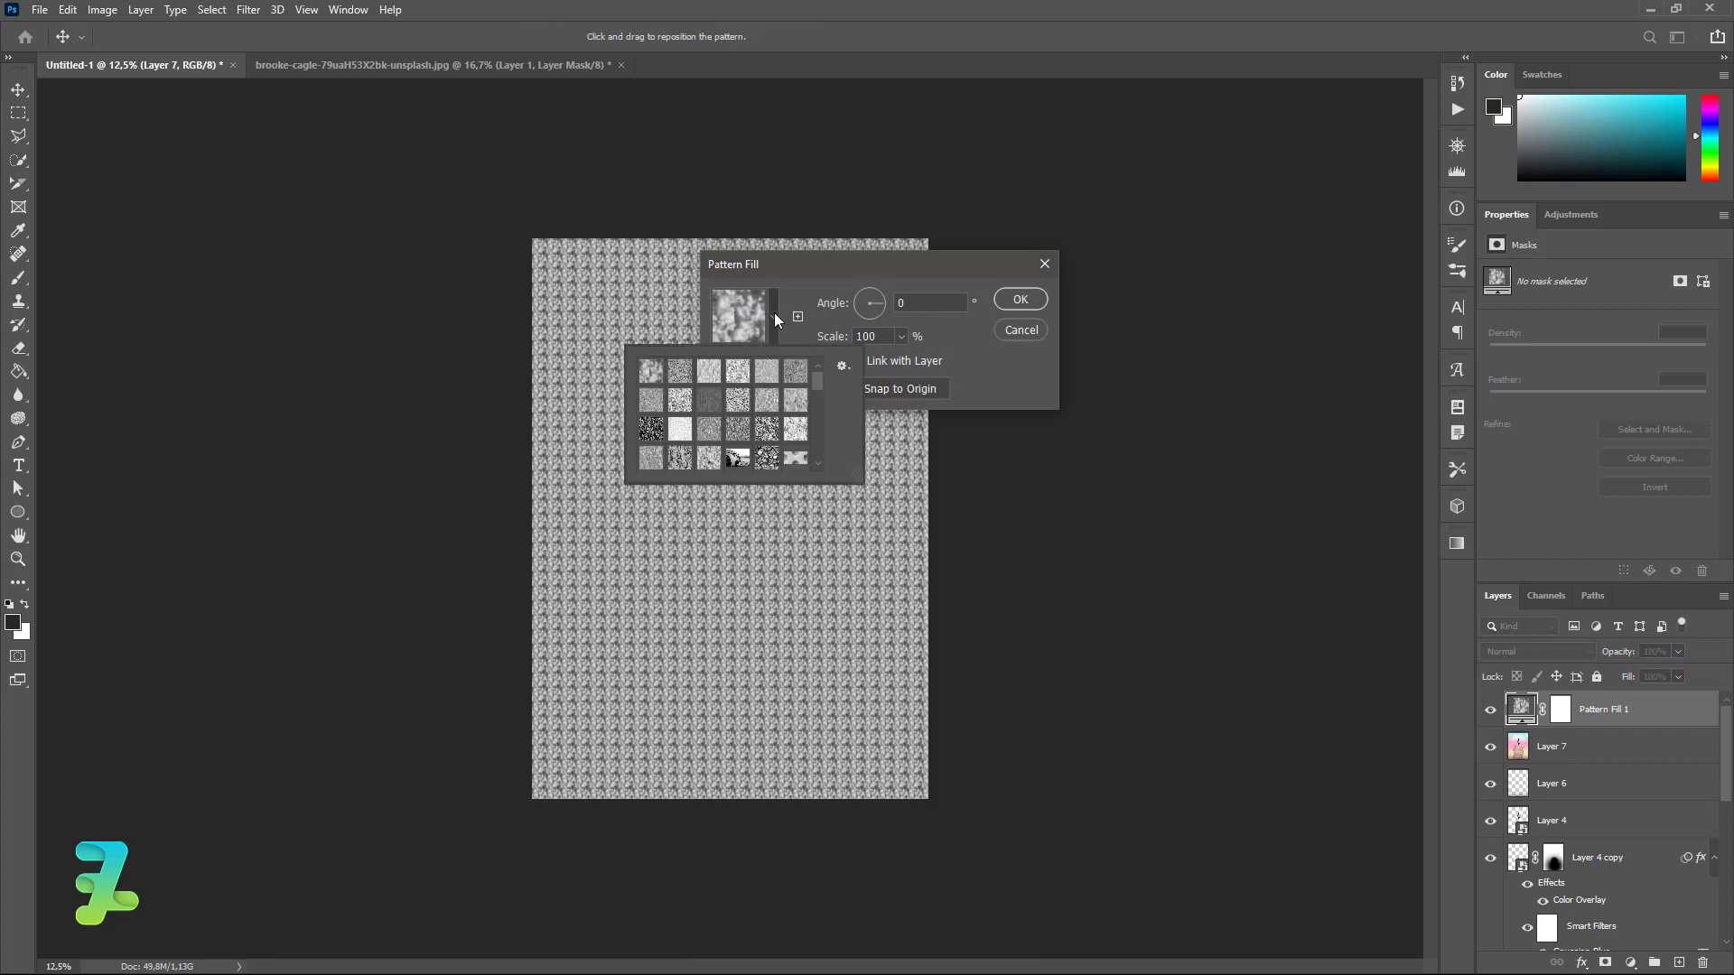
left_click_drag(817, 389, 816, 420)
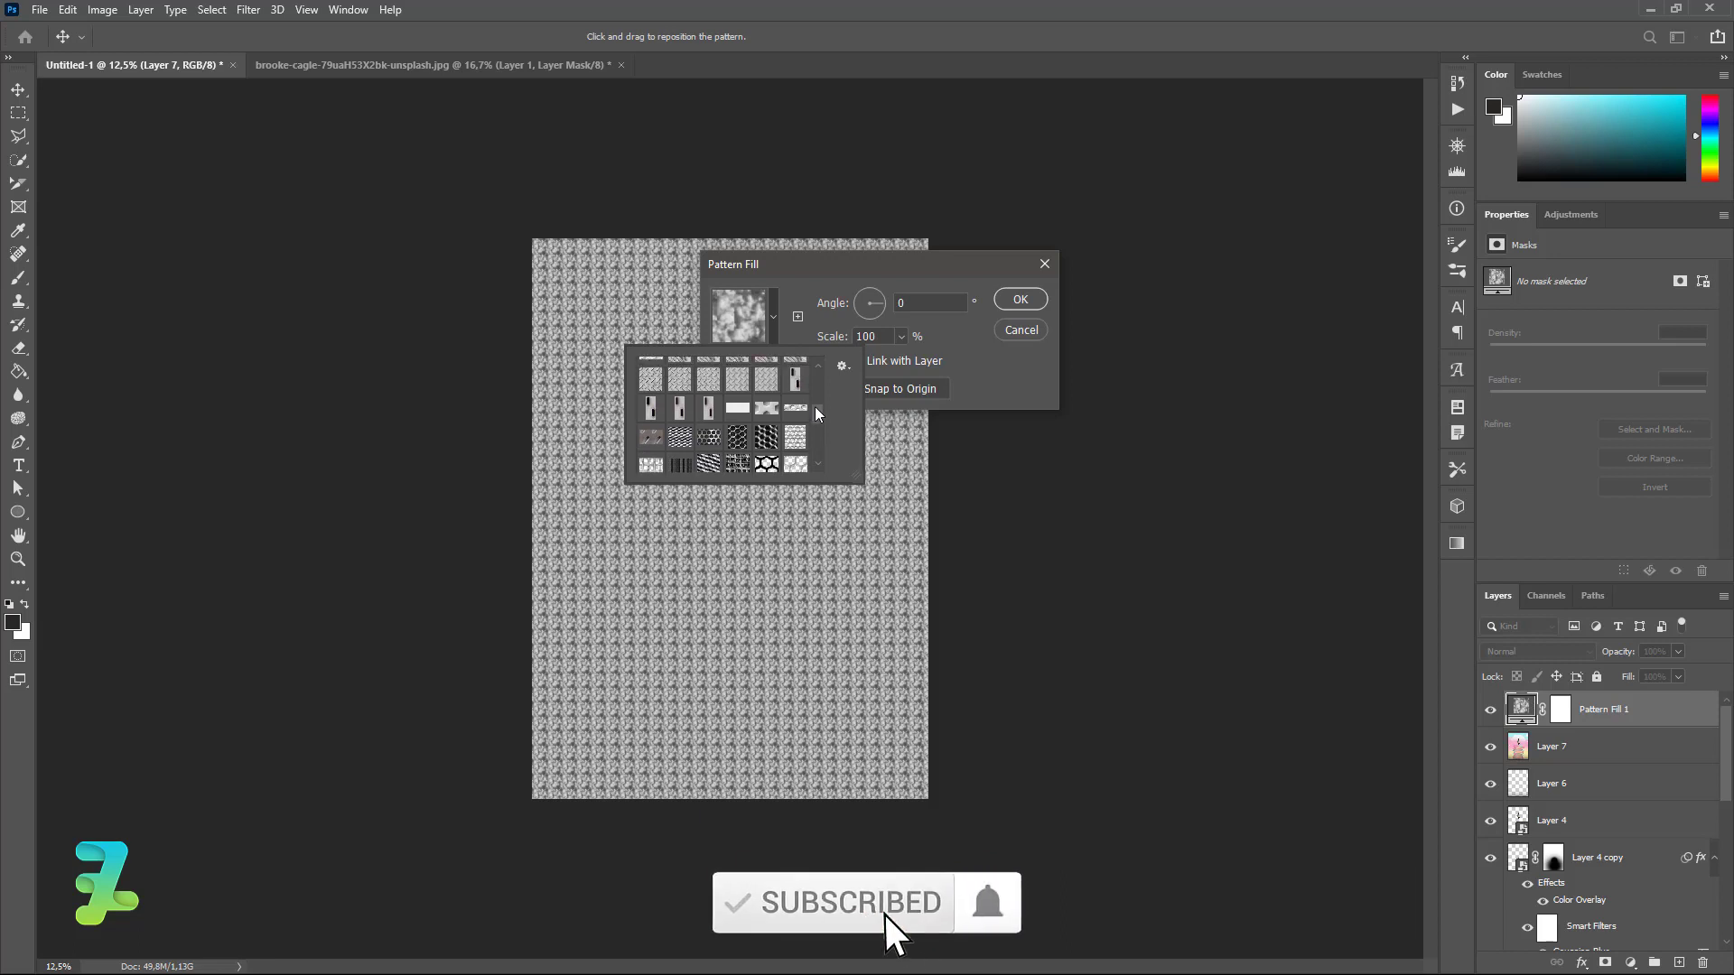
left_click_drag(816, 420, 816, 403)
left_click_drag(815, 387, 817, 394)
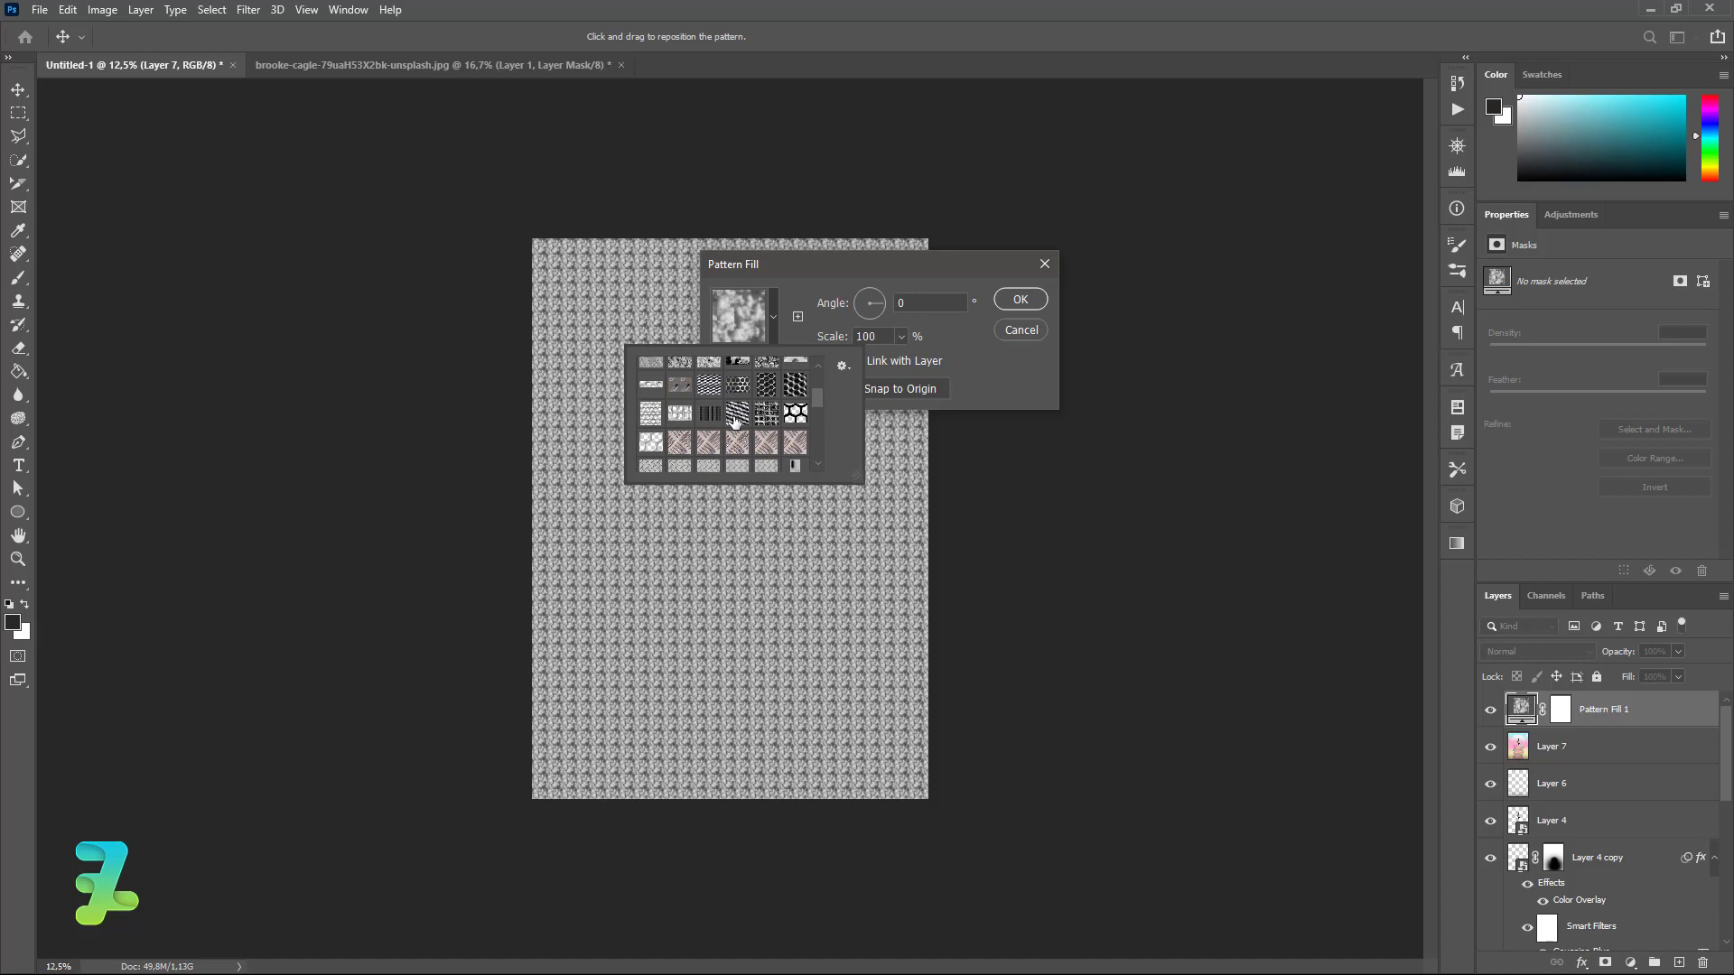
left_click(736, 413)
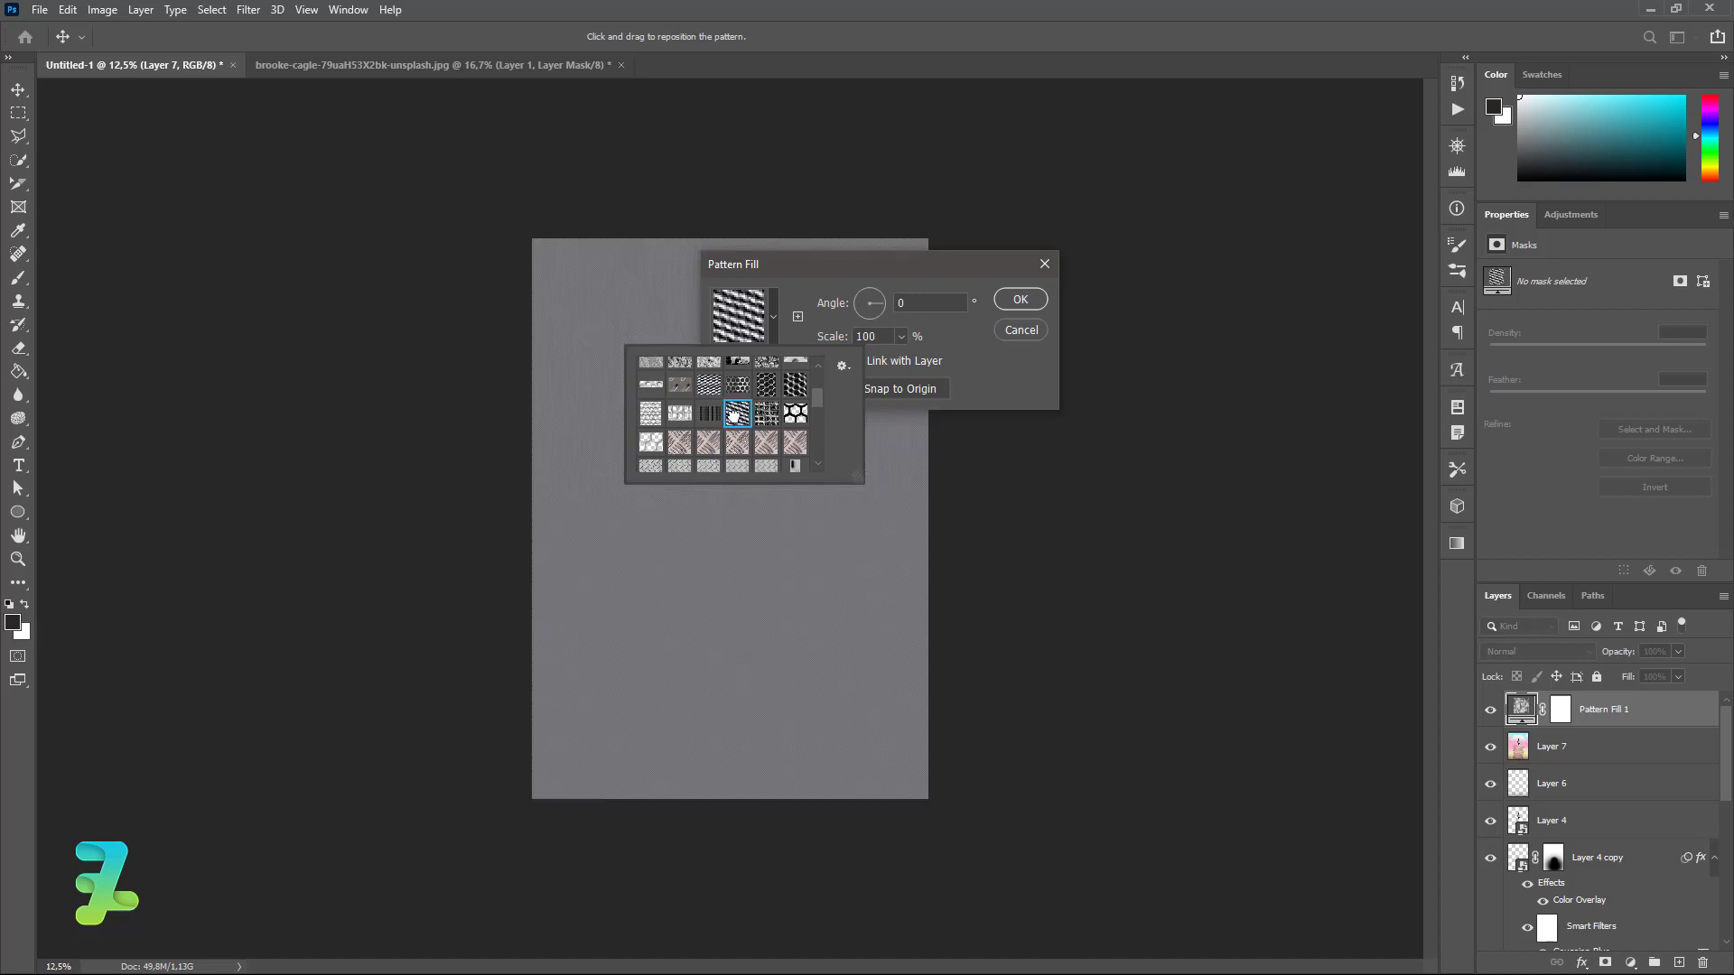
left_click(1020, 299)
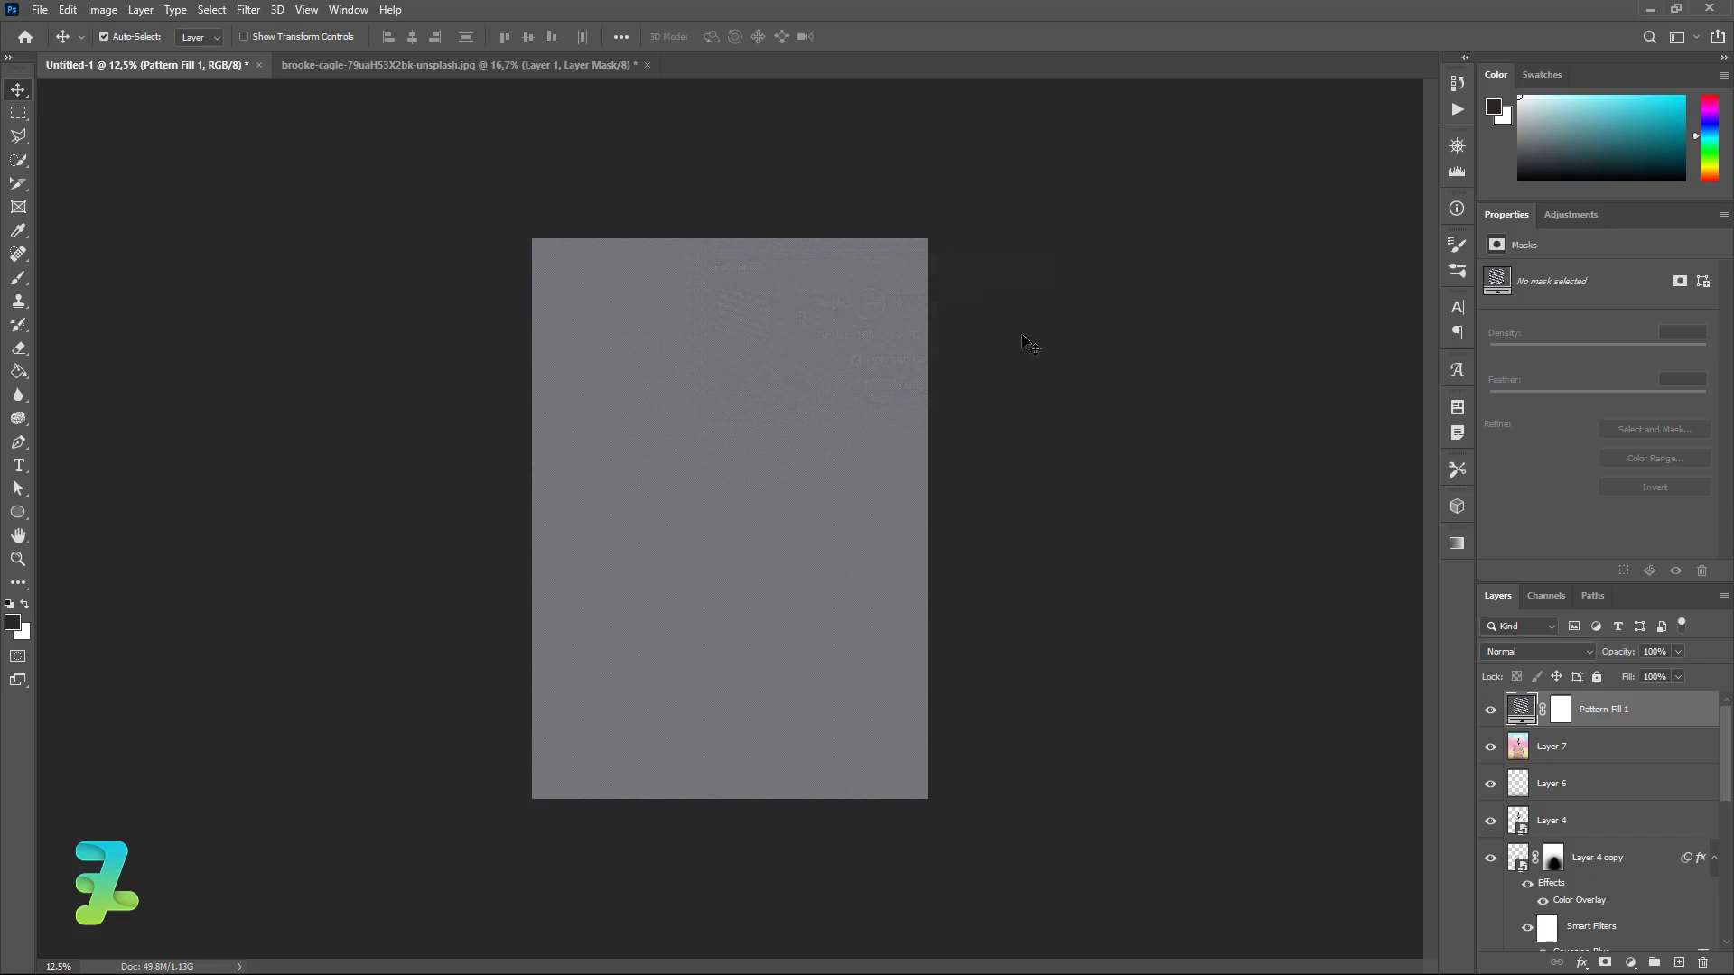
left_click(1590, 652)
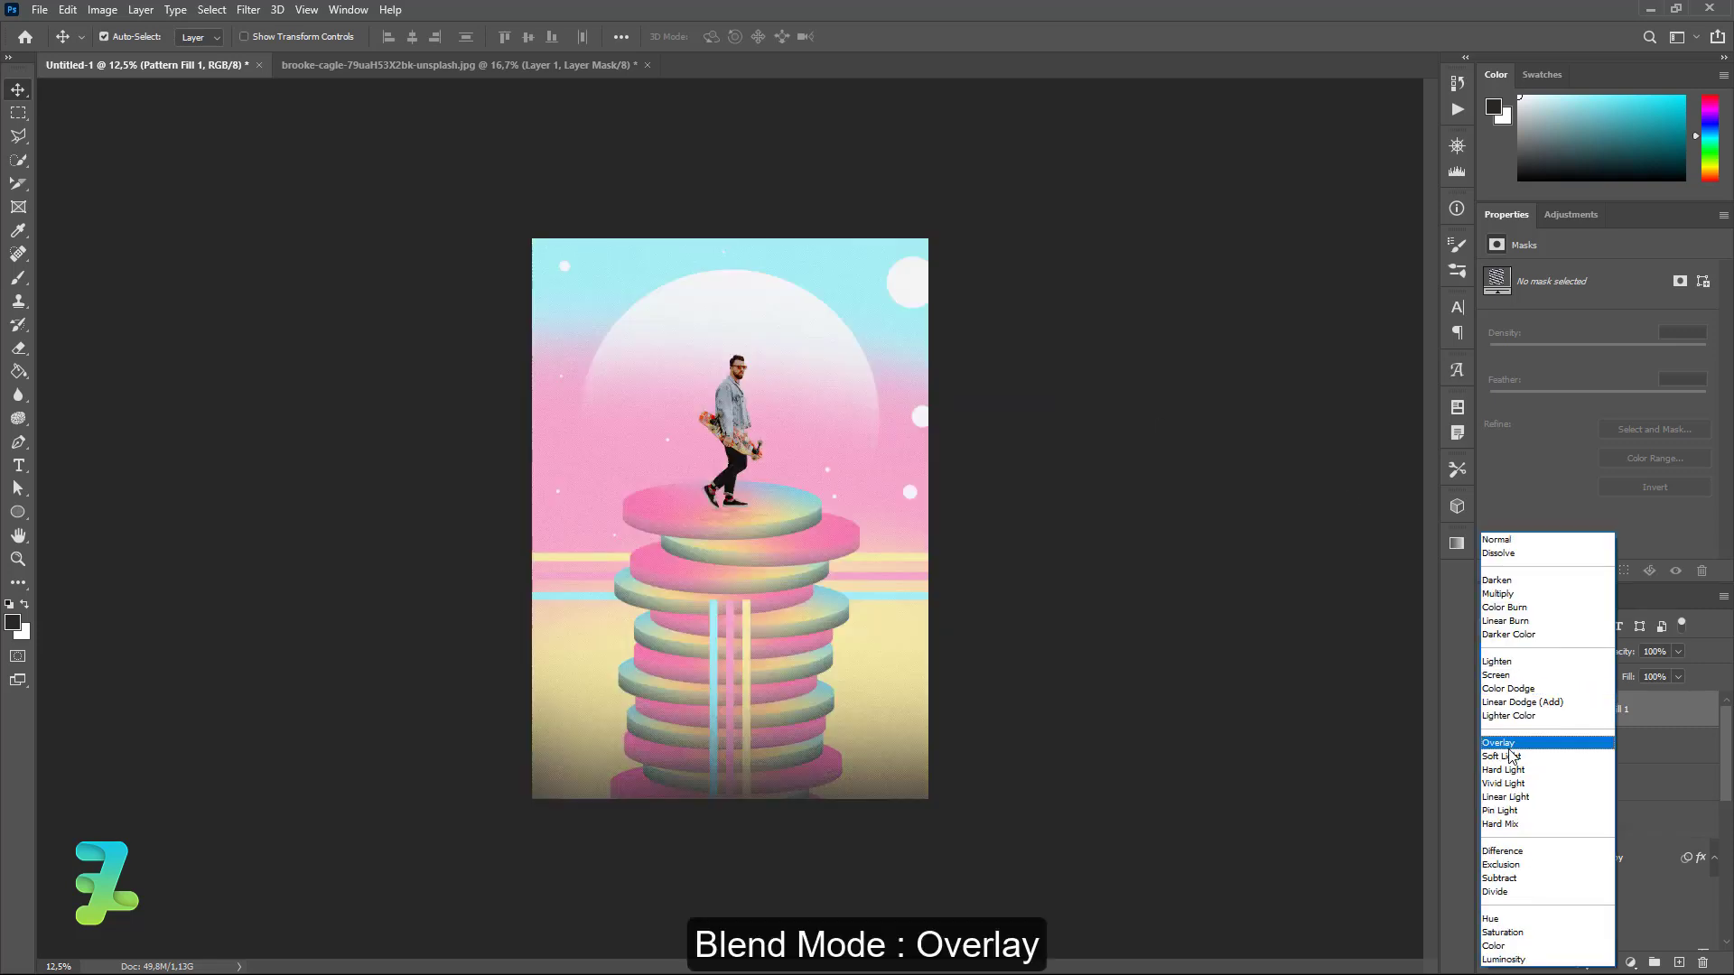
Set Pattern Fill 1's blend mode to Overlay and inspect the texture on the discs.
left_click(1510, 745)
key("ctrl+equal")
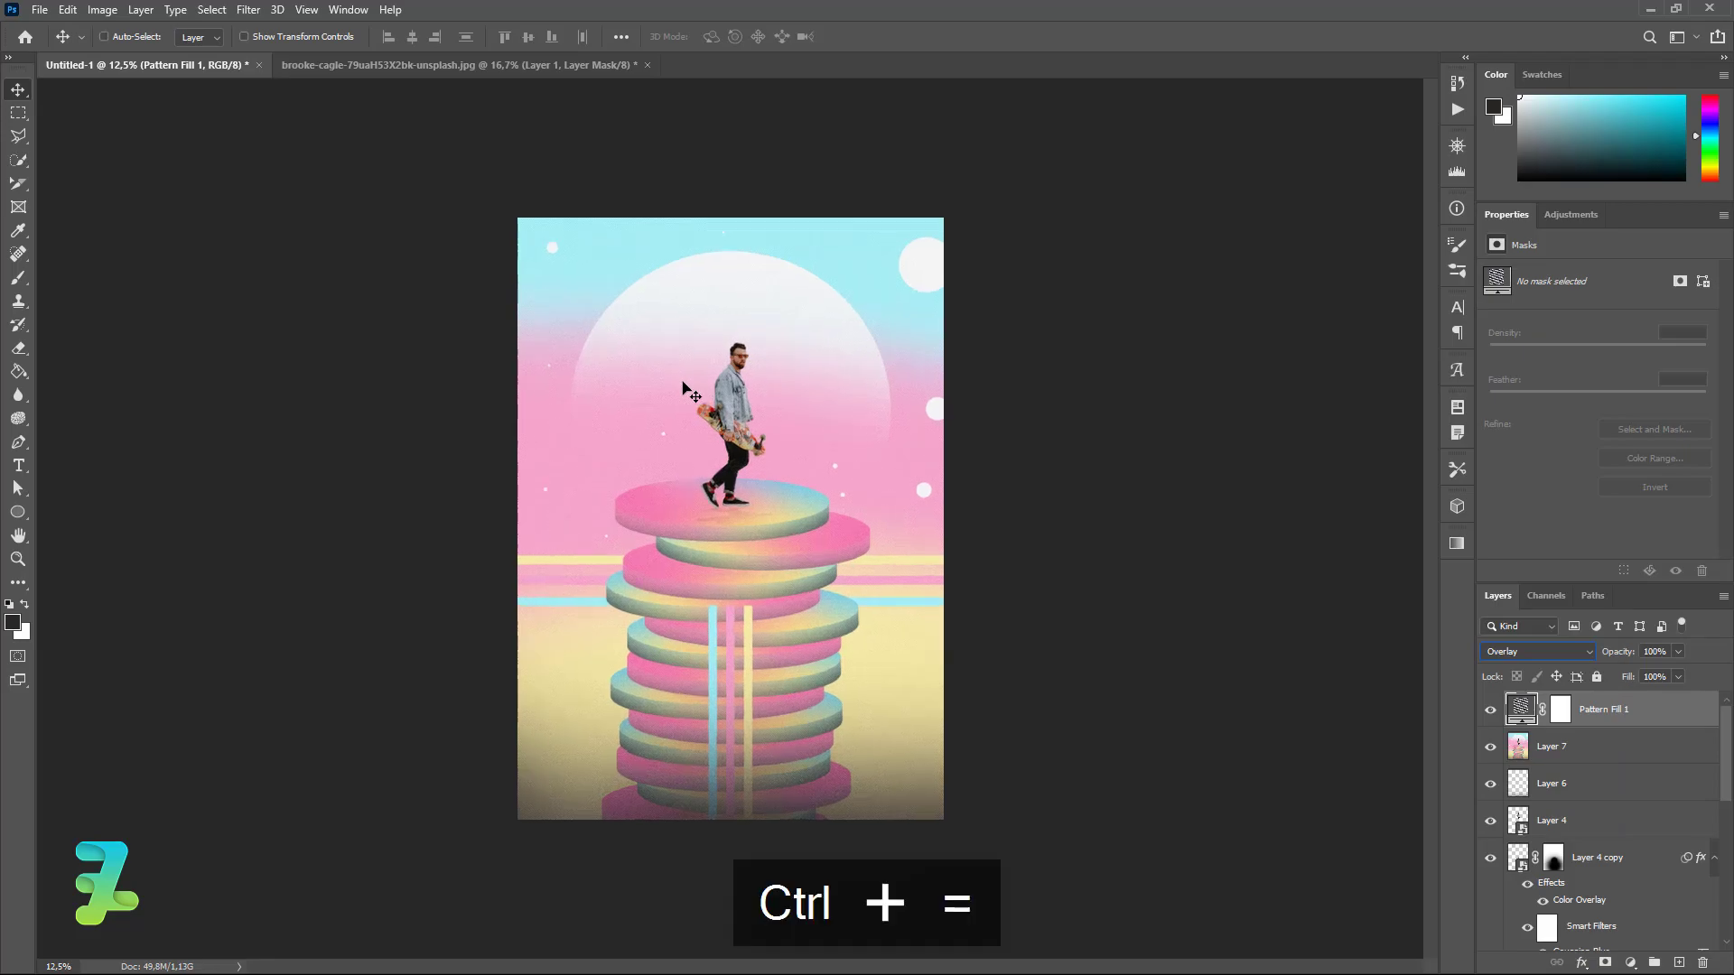
key("ctrl+equal")
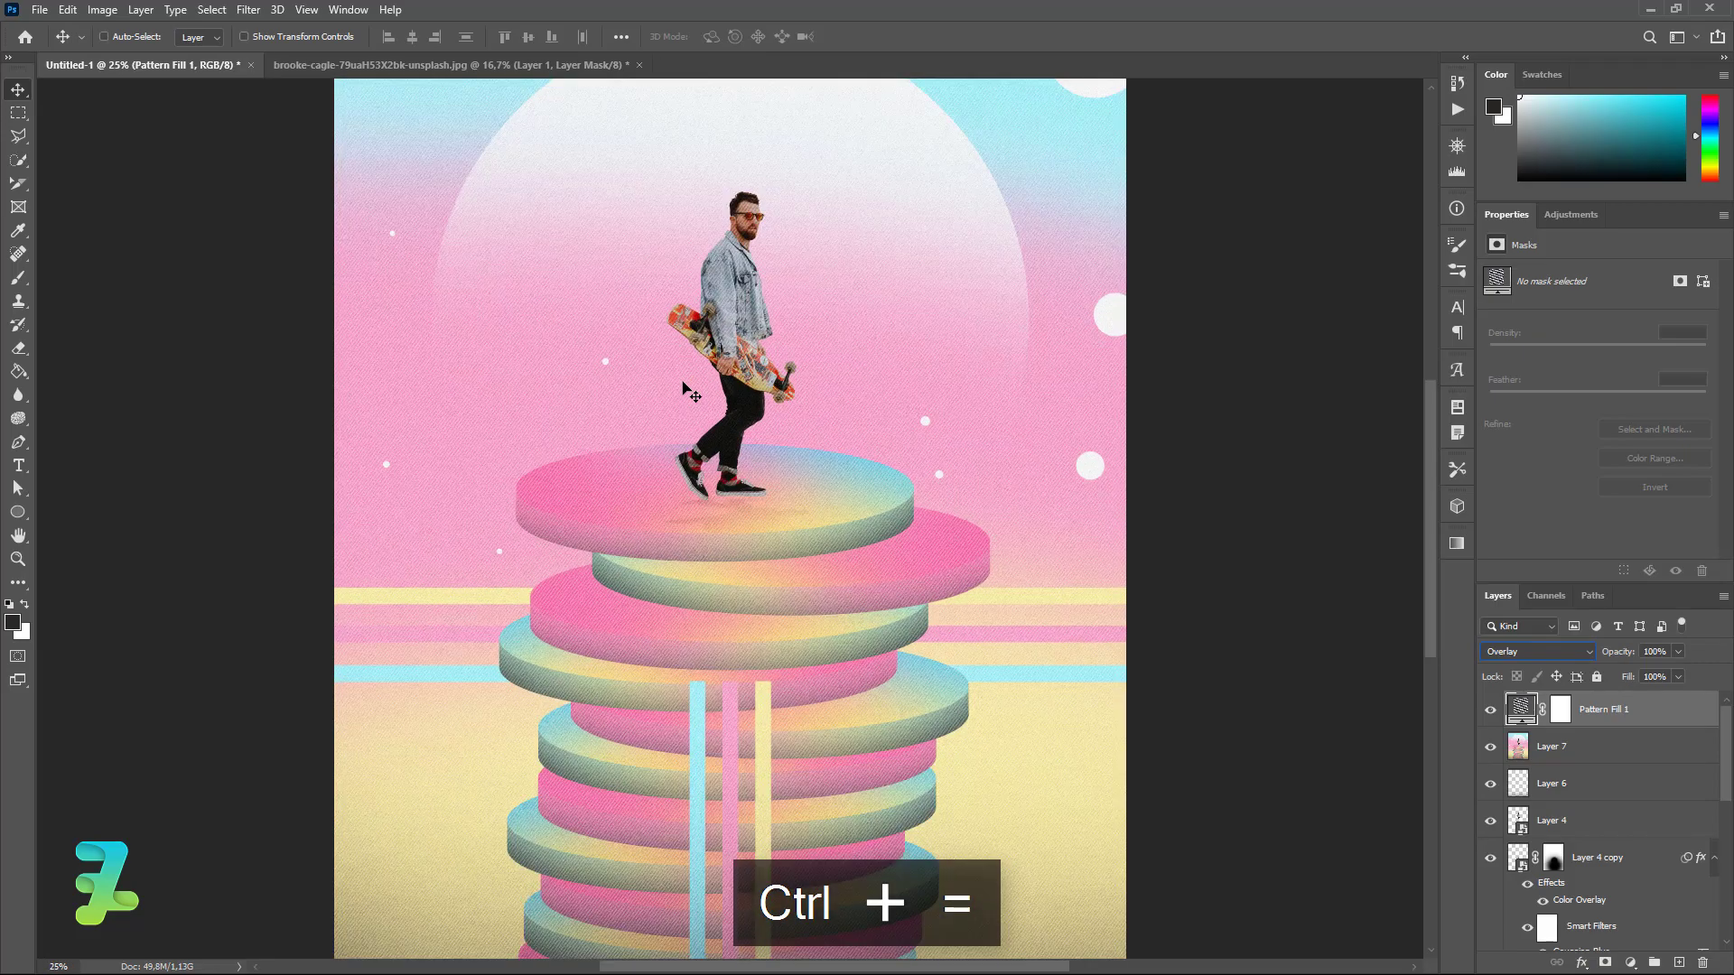
key("ctrl+equal")
key("ctrl+equal")
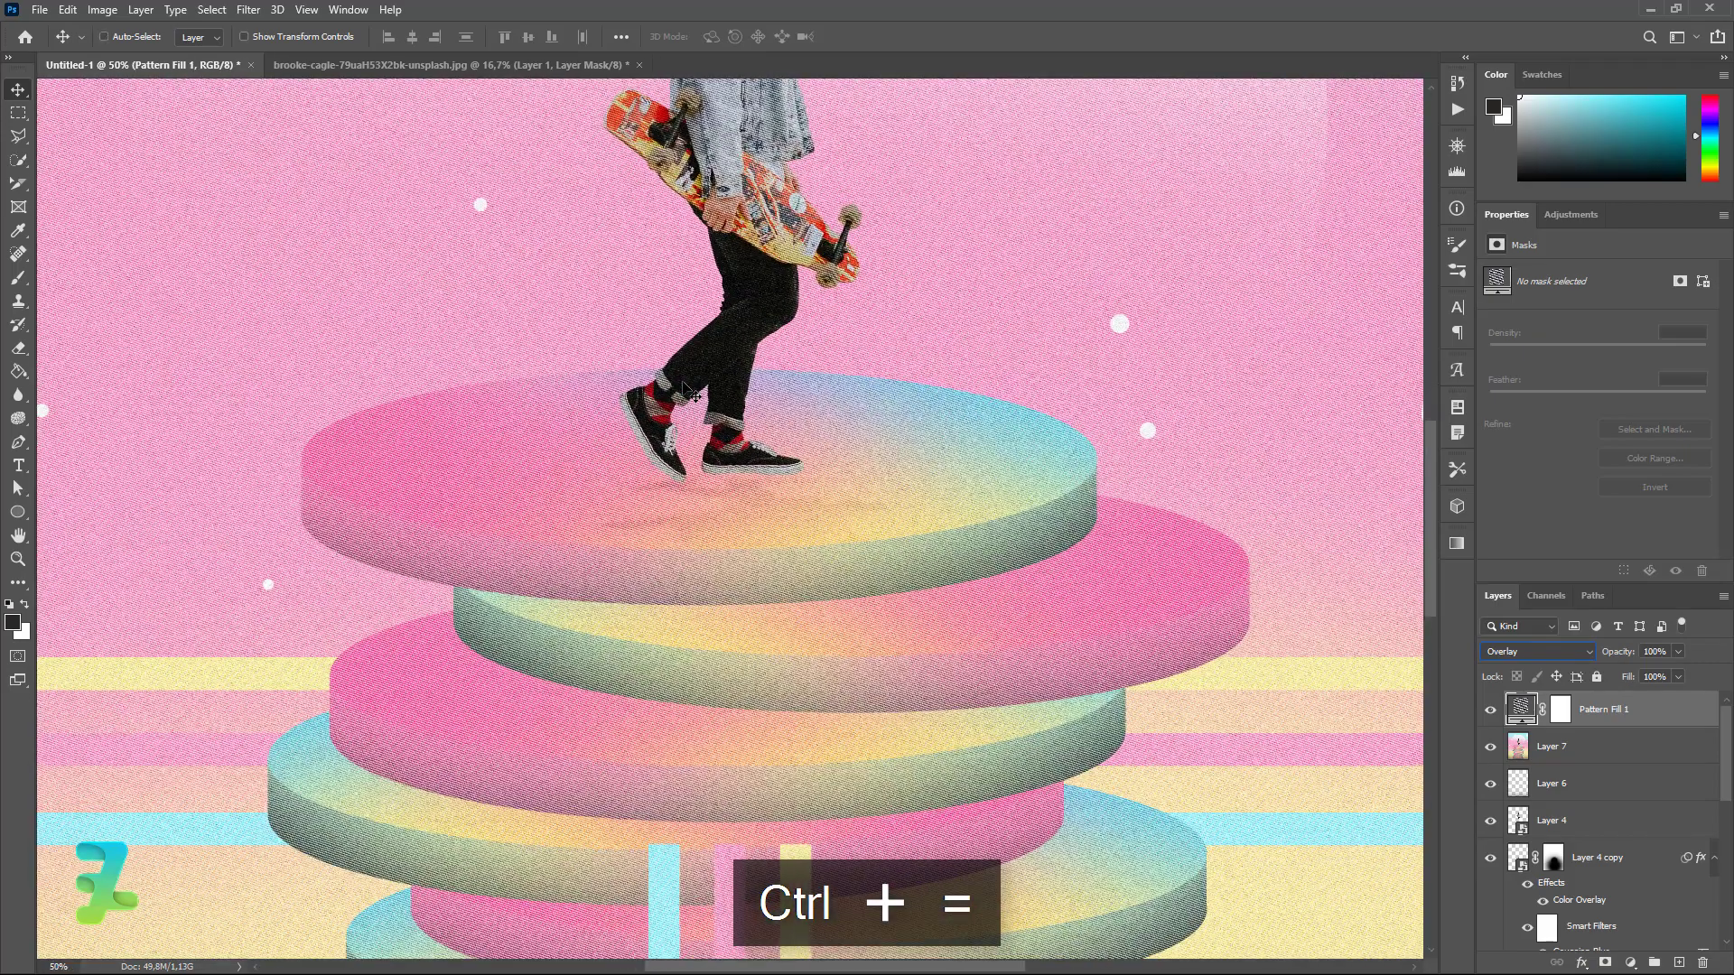
key("ctrl+equal")
key("ctrl+minus")
key("ctrl+minus")
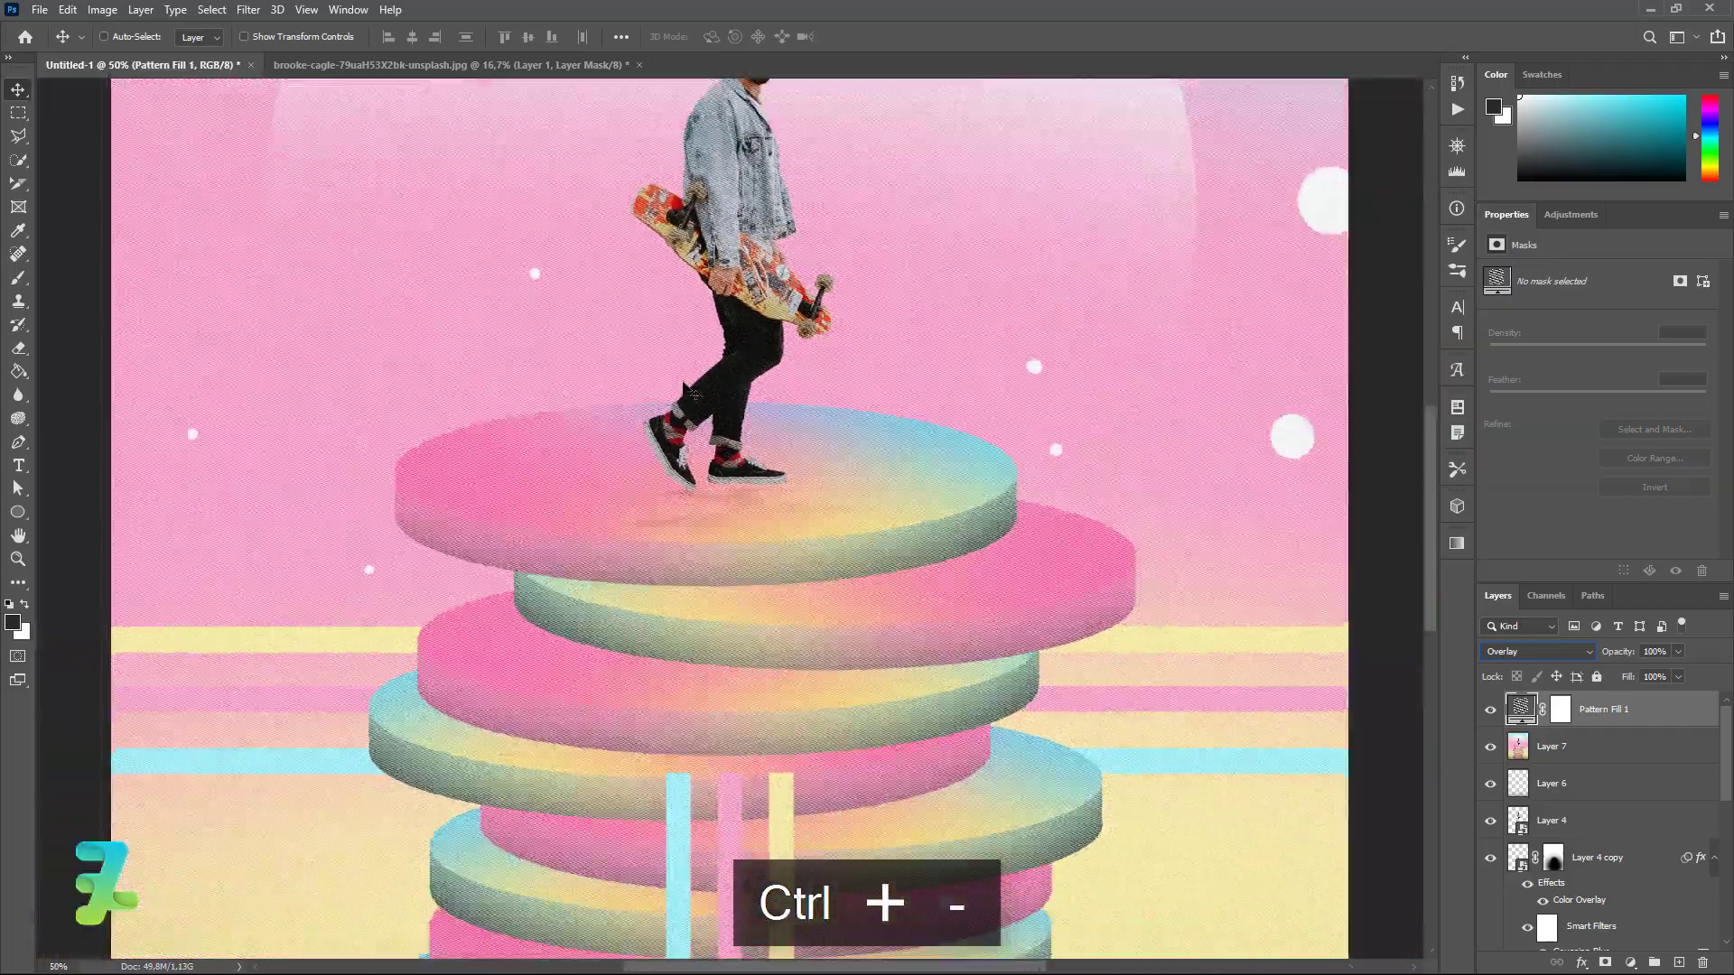
key("ctrl+equal")
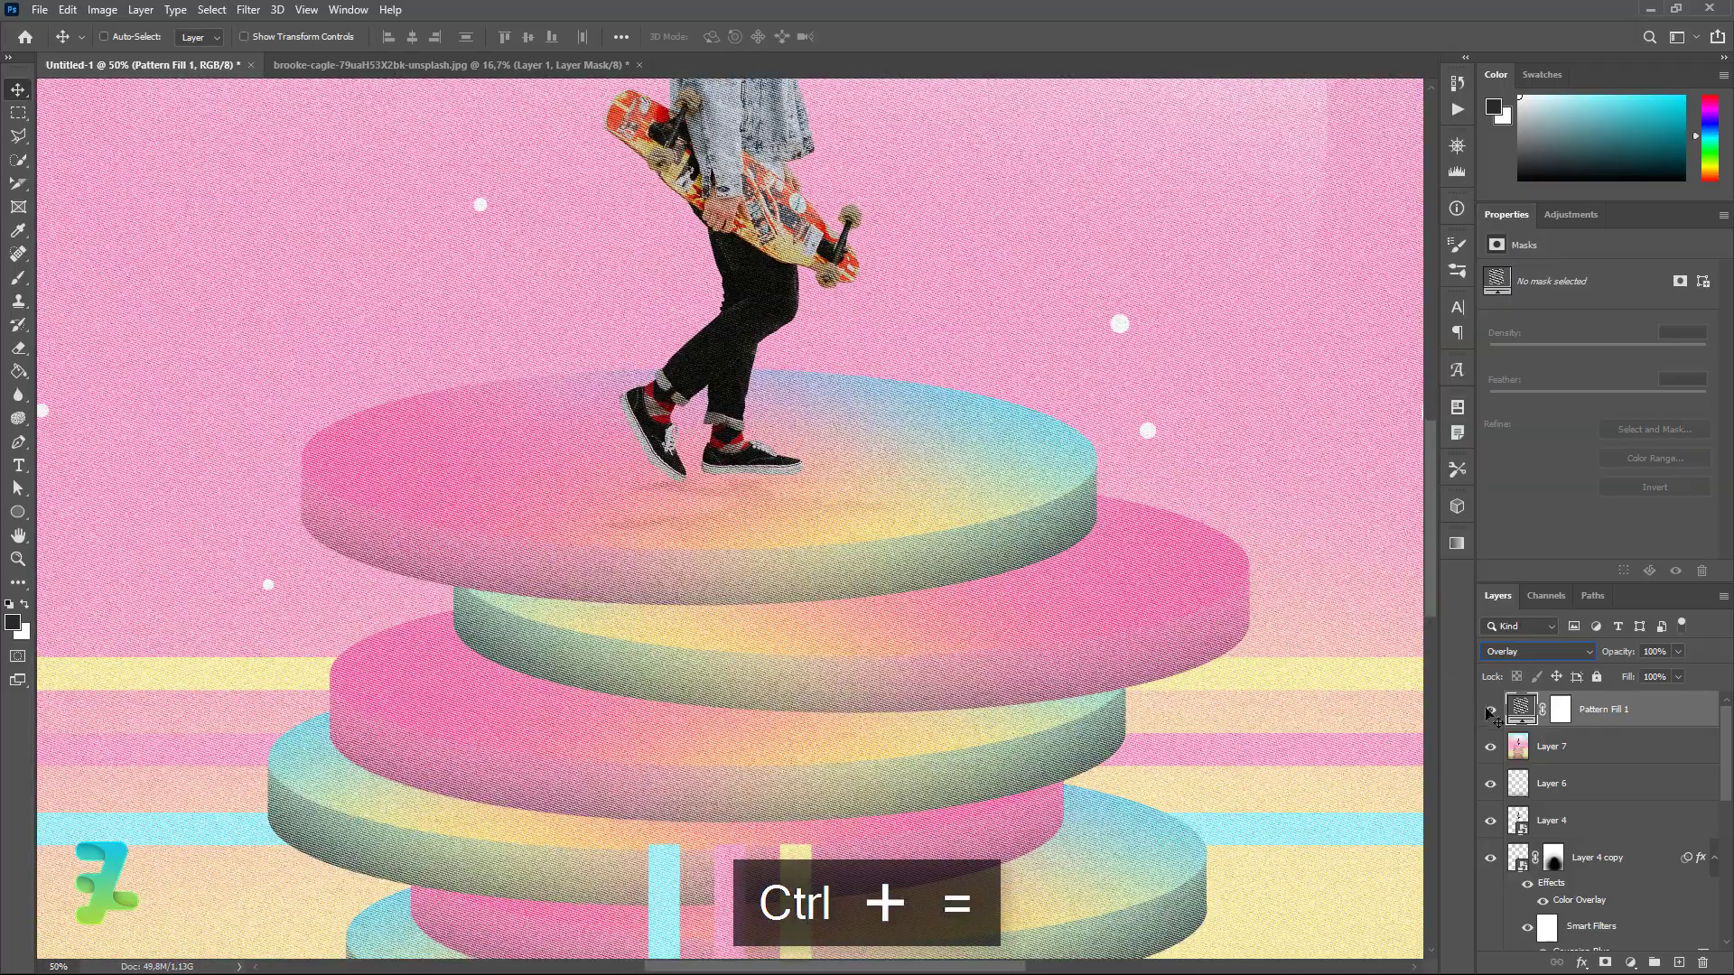
key("ctrl")
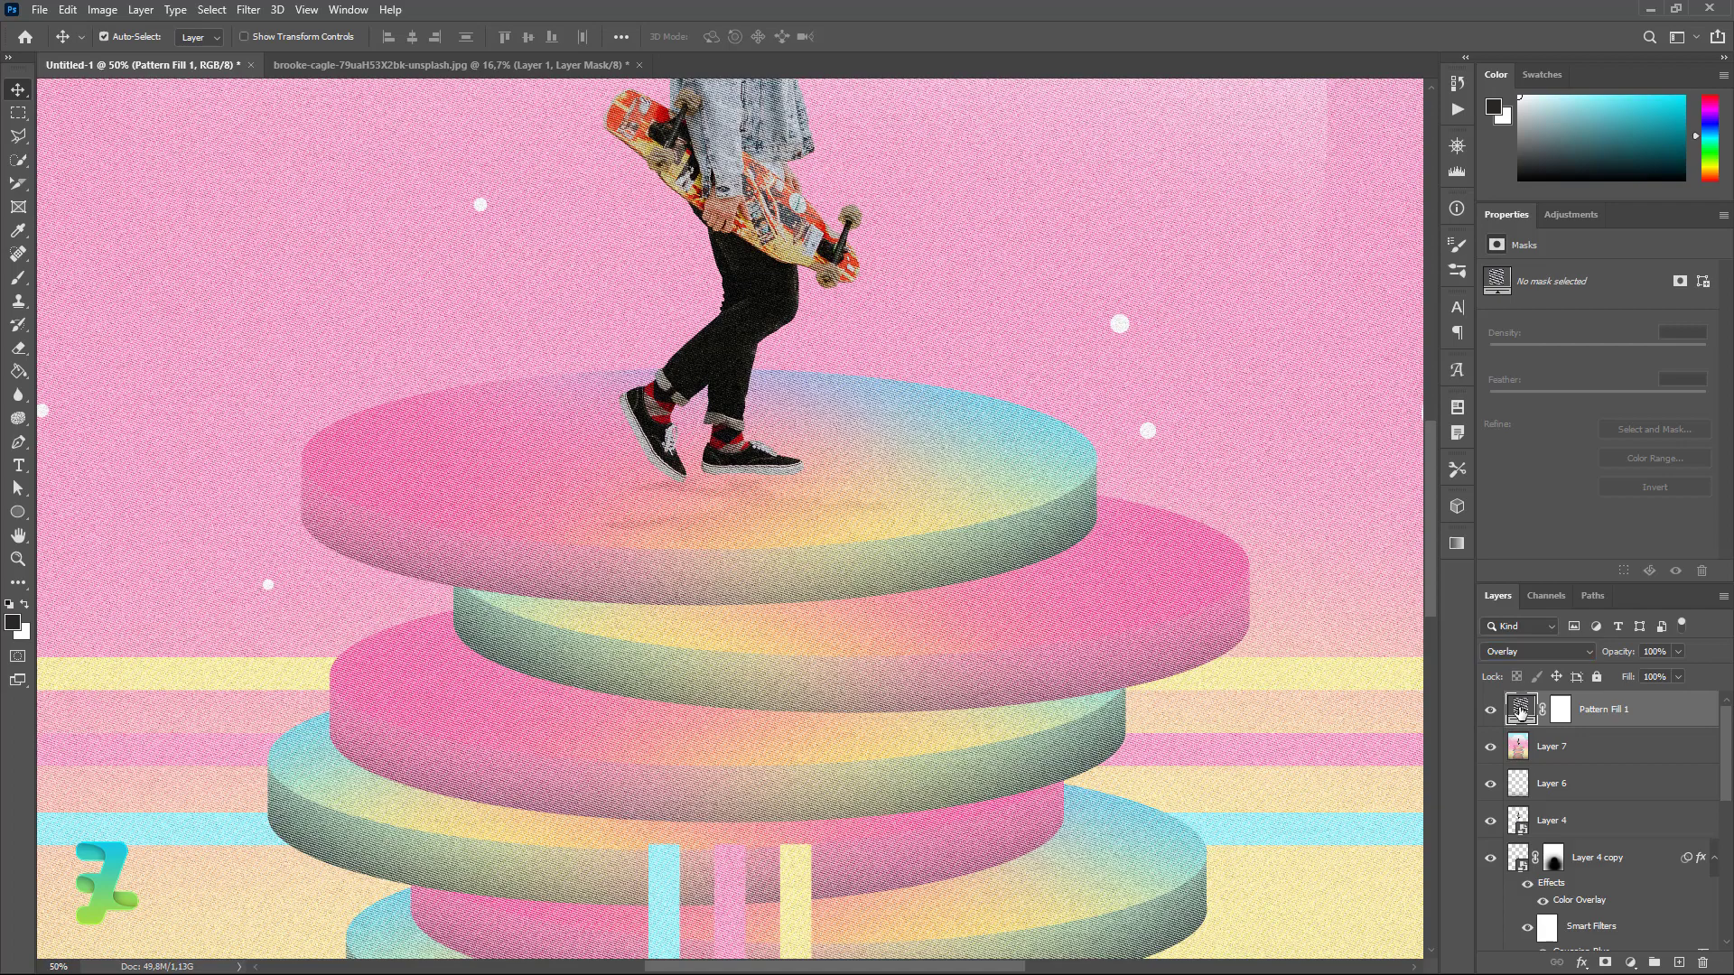
Change the stripe pattern's scale to 180% and view the whole poster.
double_click(1521, 714)
left_click(900, 335)
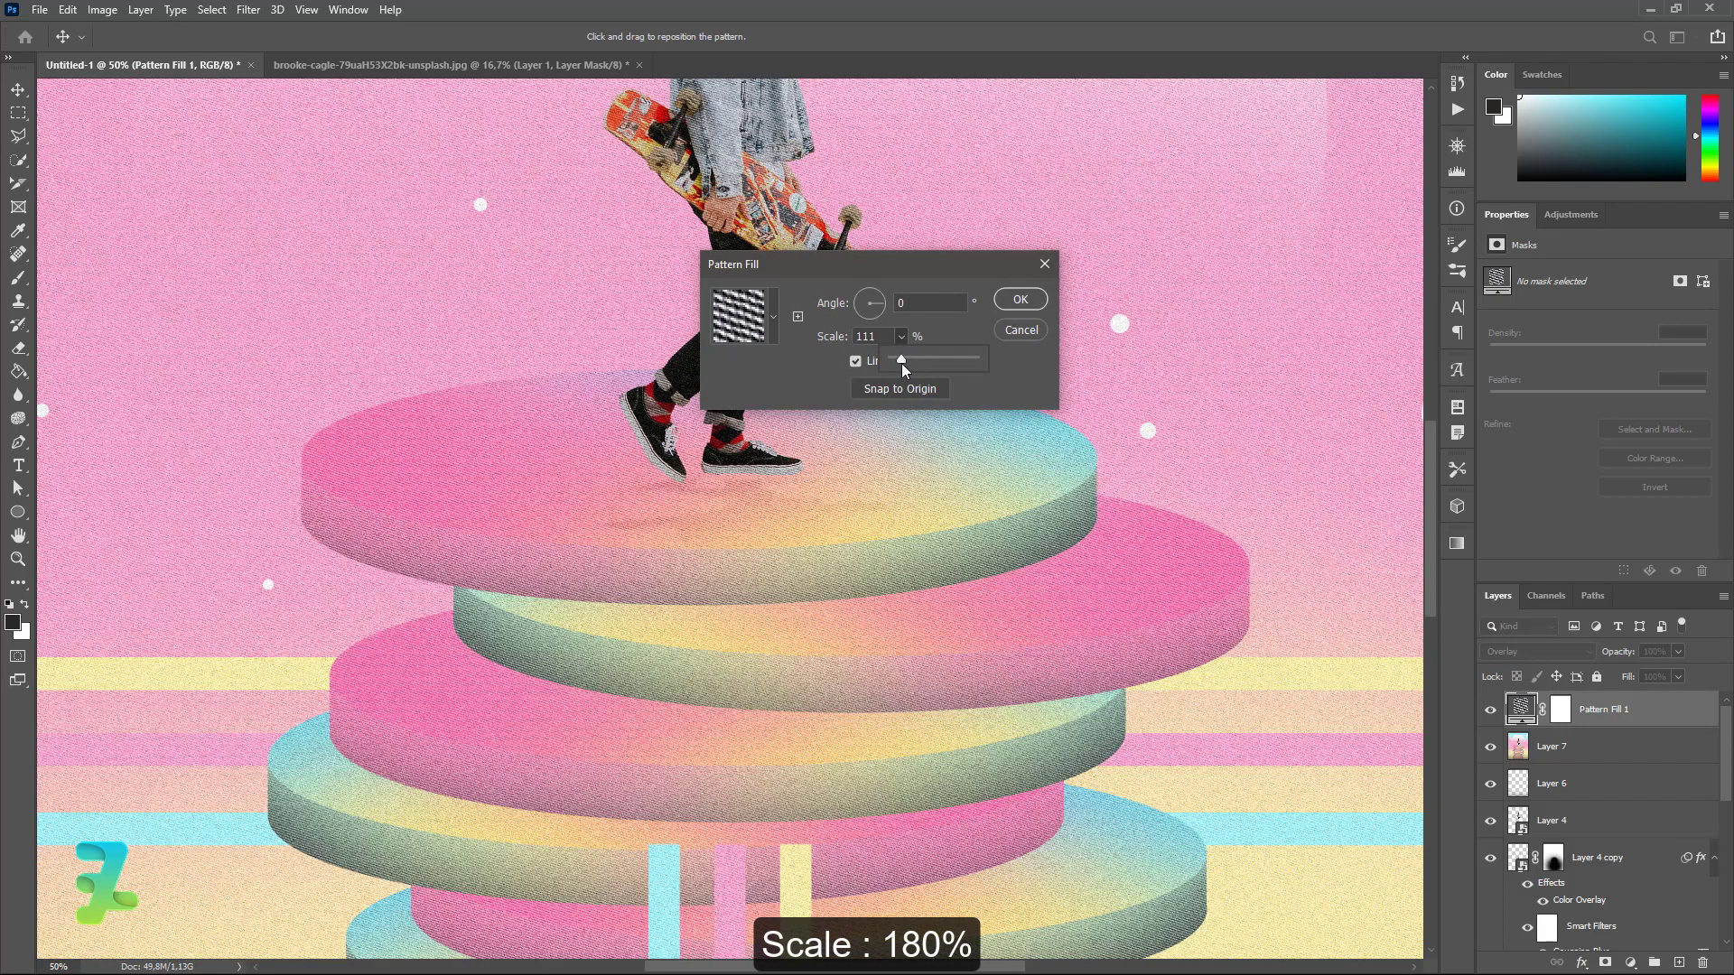
left_click_drag(902, 363, 907, 365)
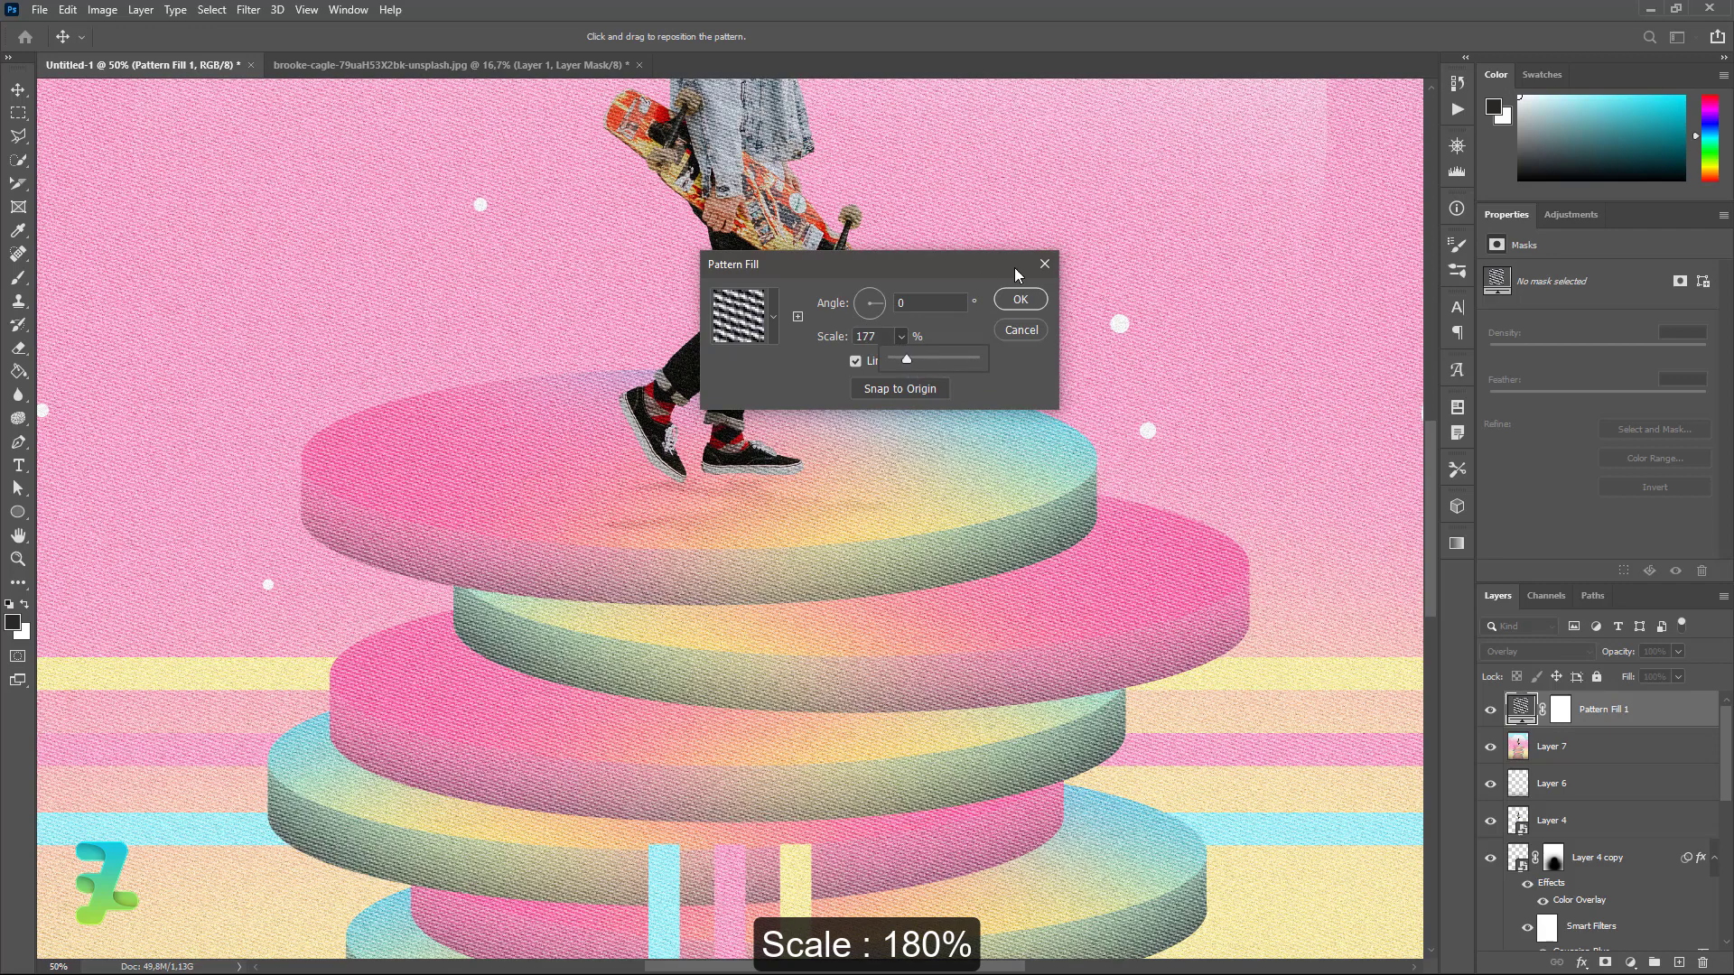
left_click(868, 336)
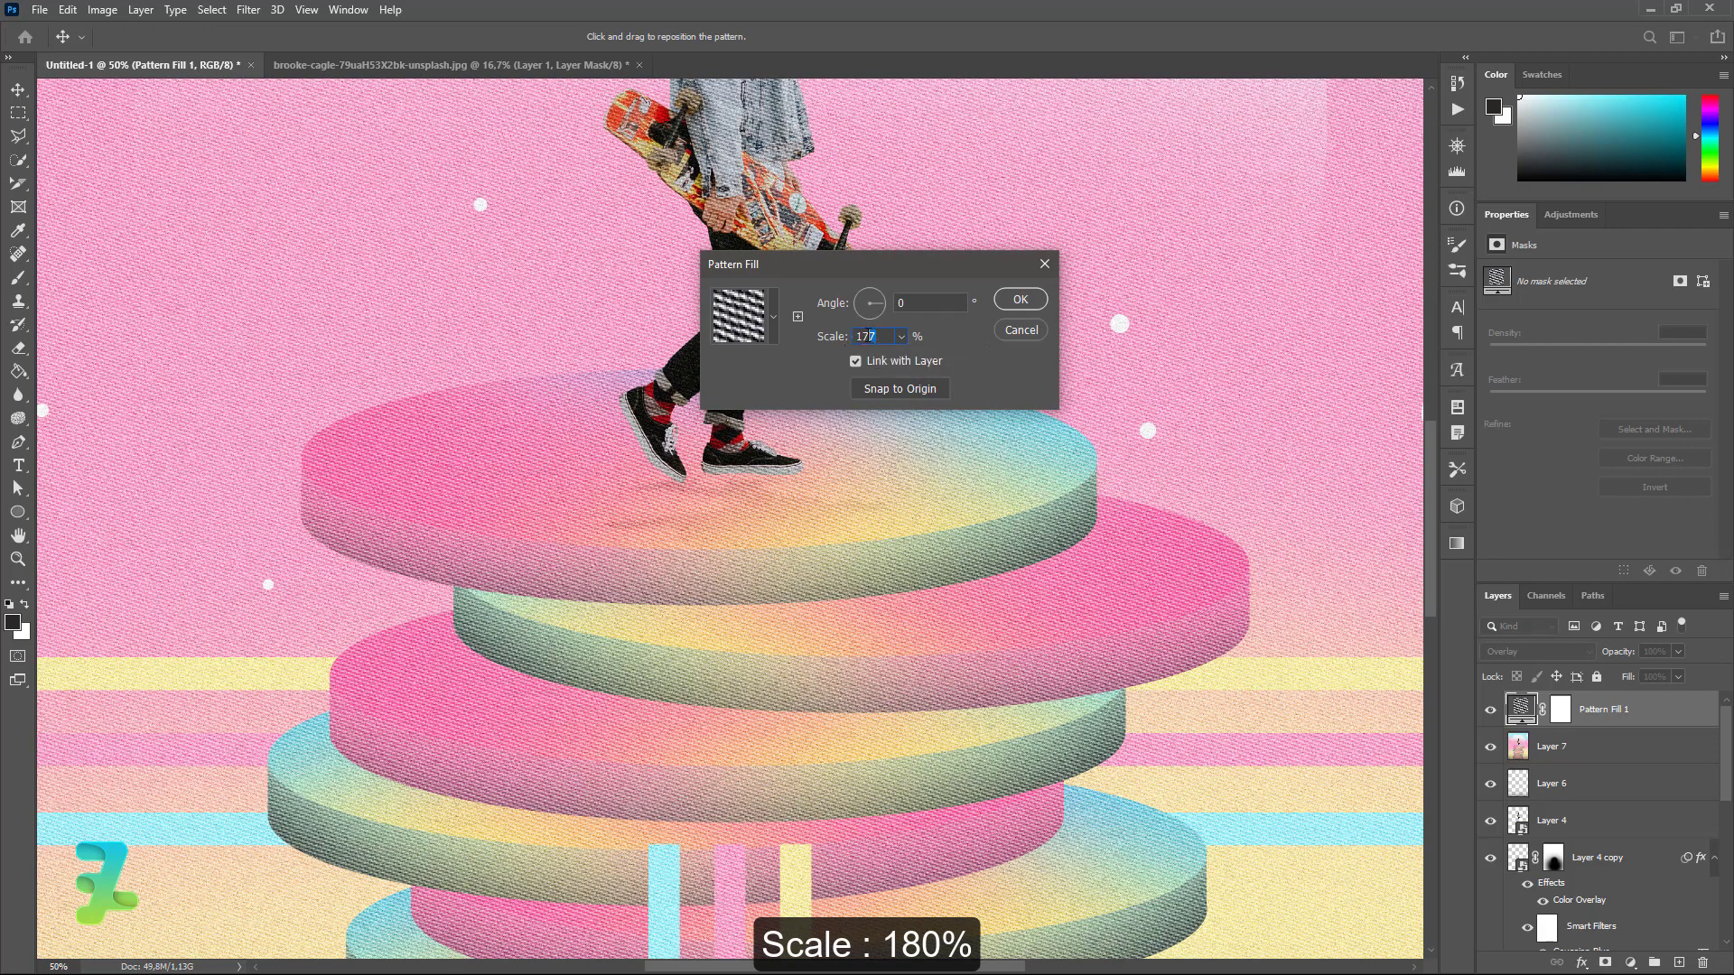
type("180")
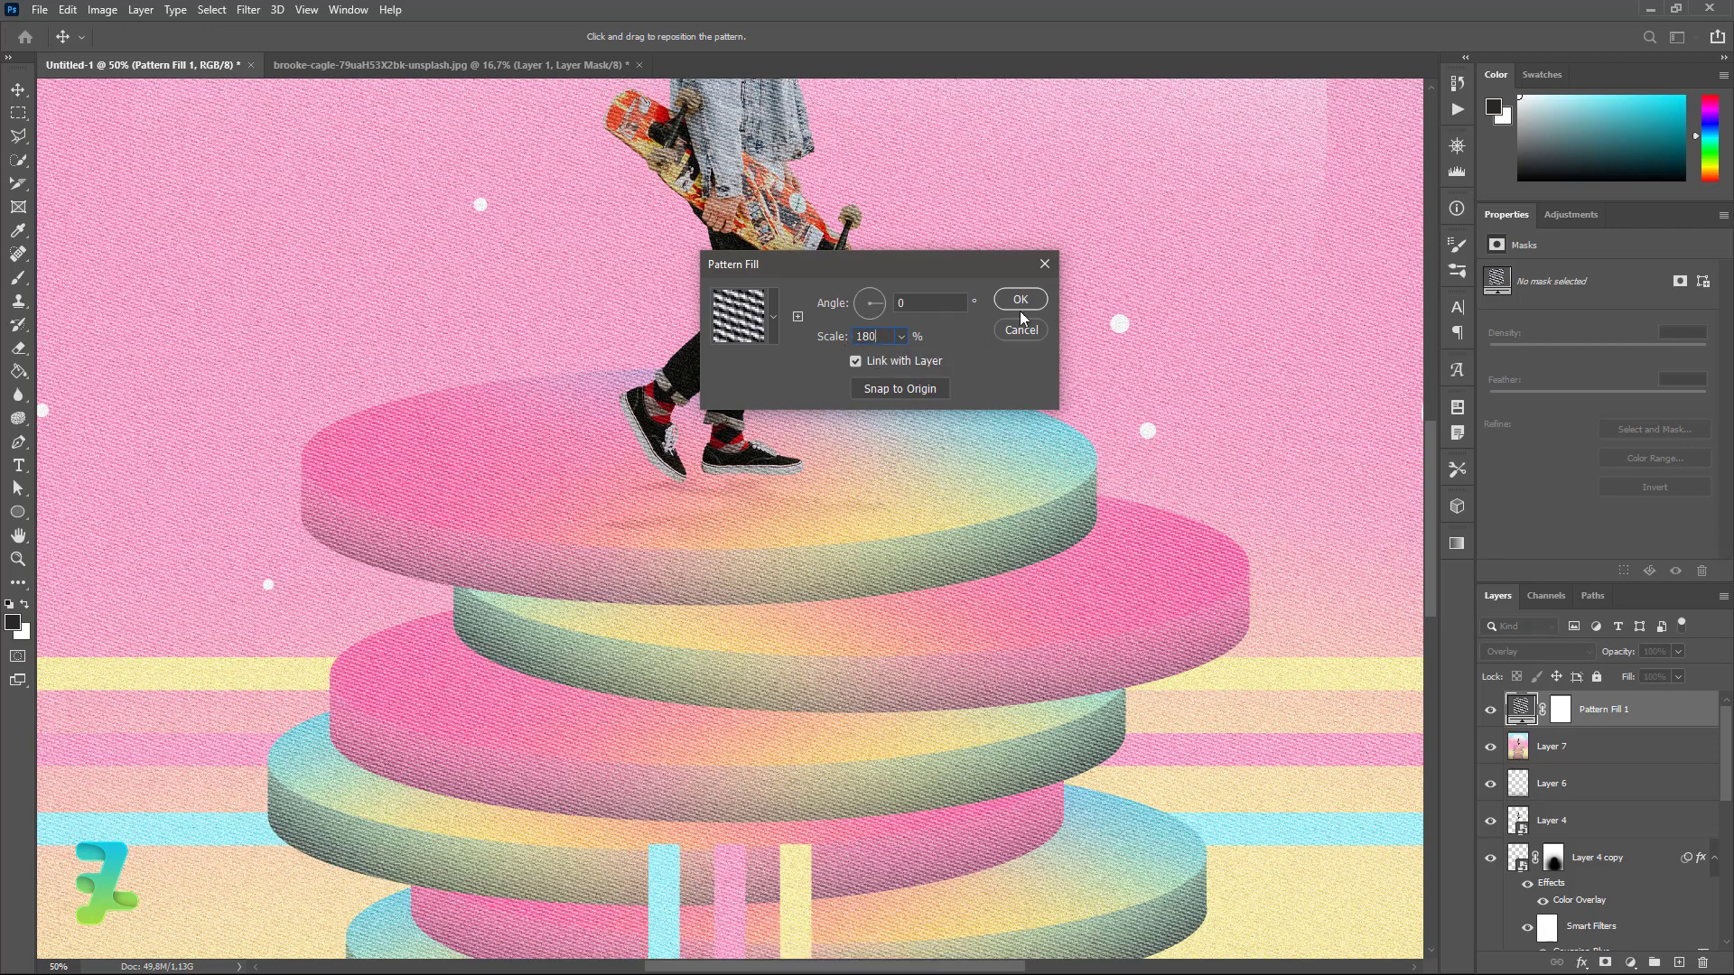
left_click(1015, 299)
key("ctrl+minus")
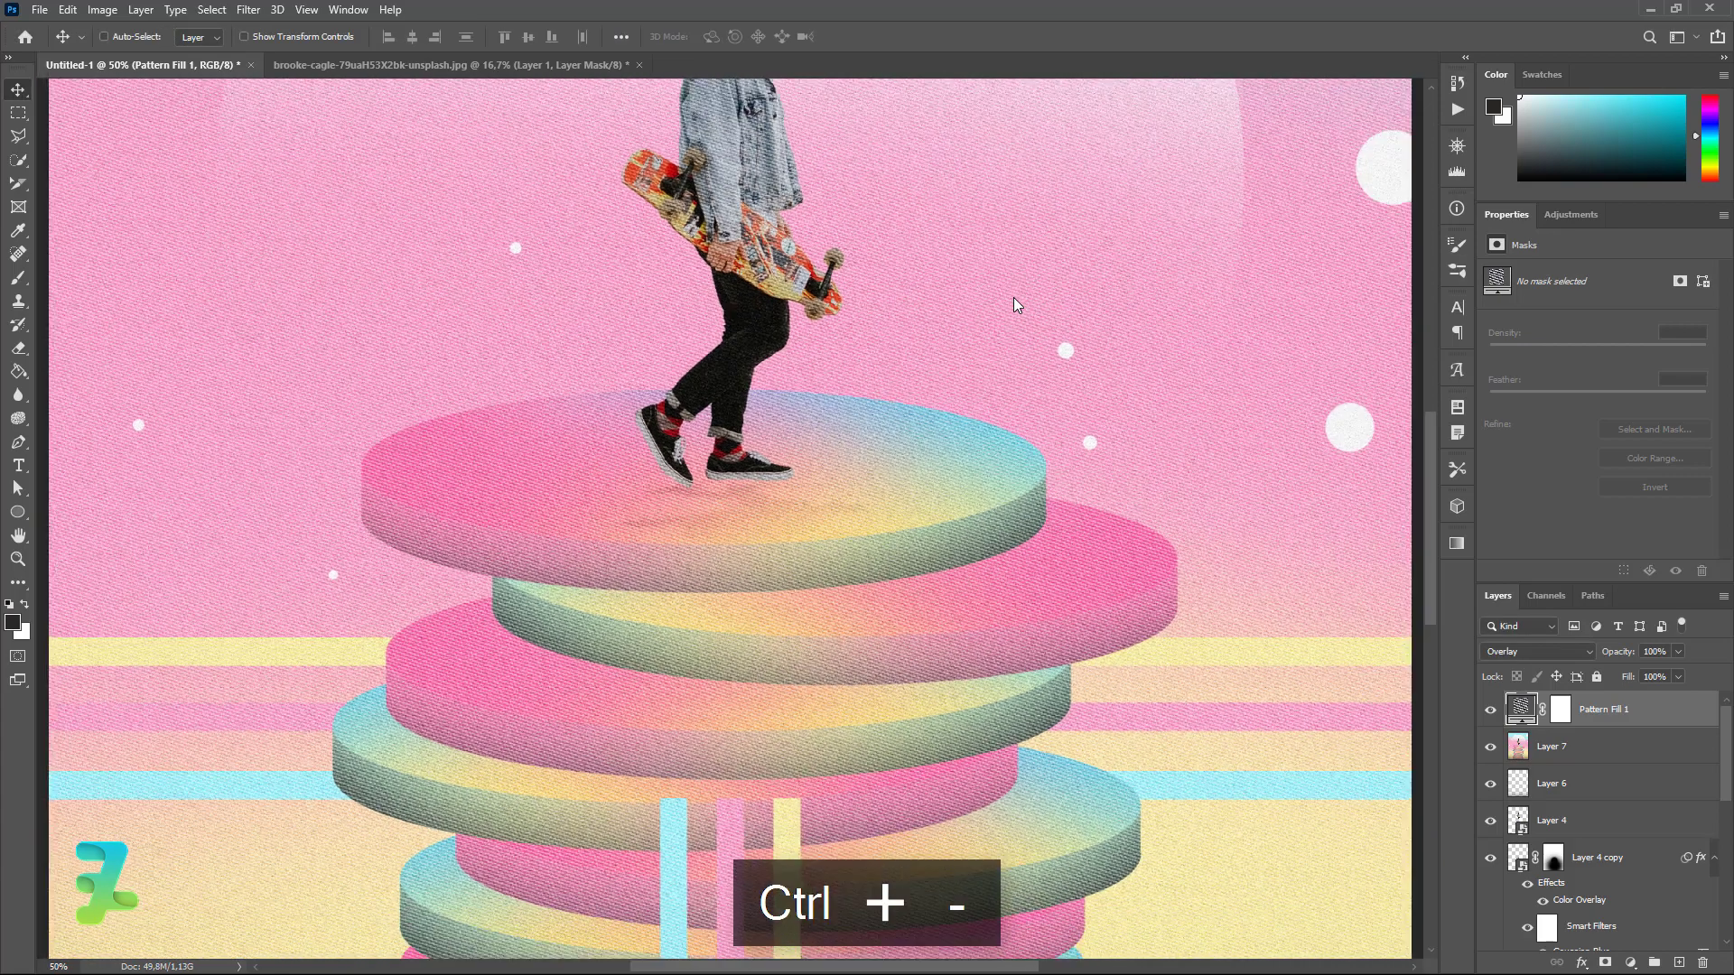
key("ctrl+minus")
key("ctrl+minus")
key("ctrl+minus")
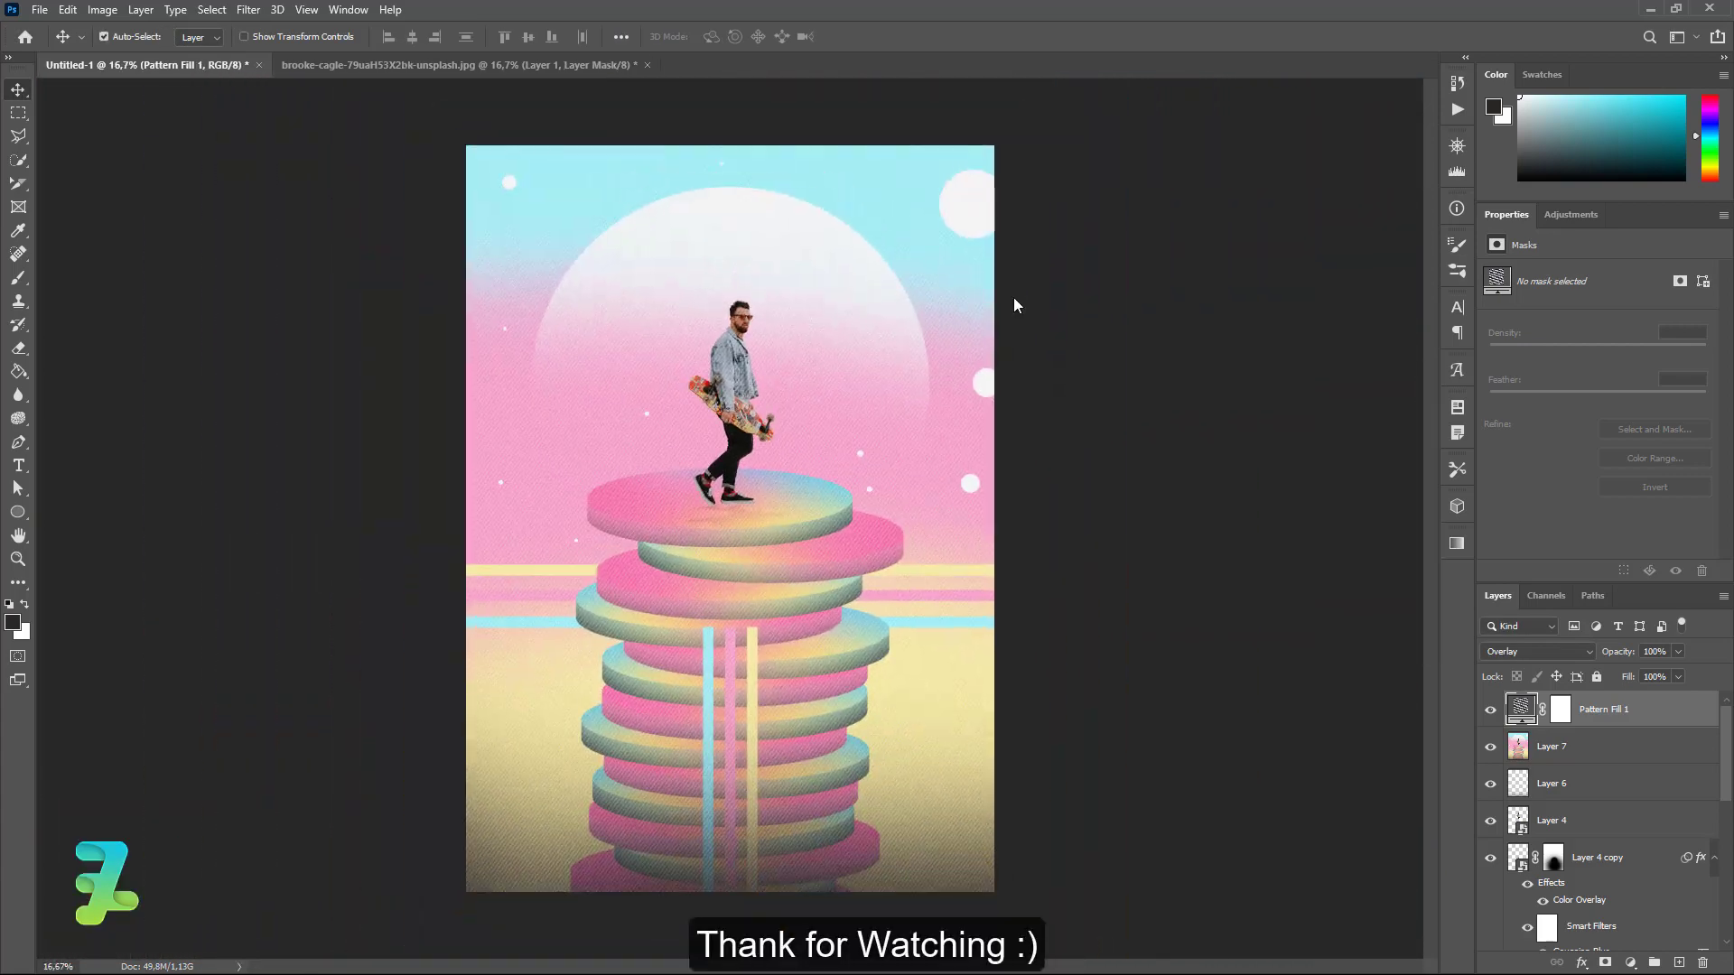